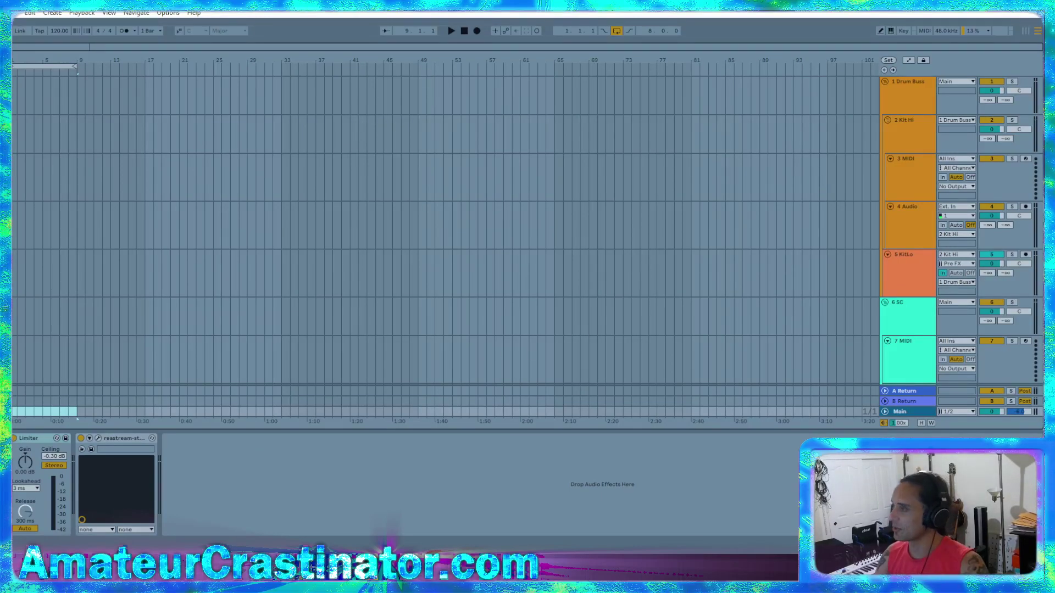
- Open the Nonbinary Hero.als live set from the Nonbinary Hero Project folder
left_click(18, 15)
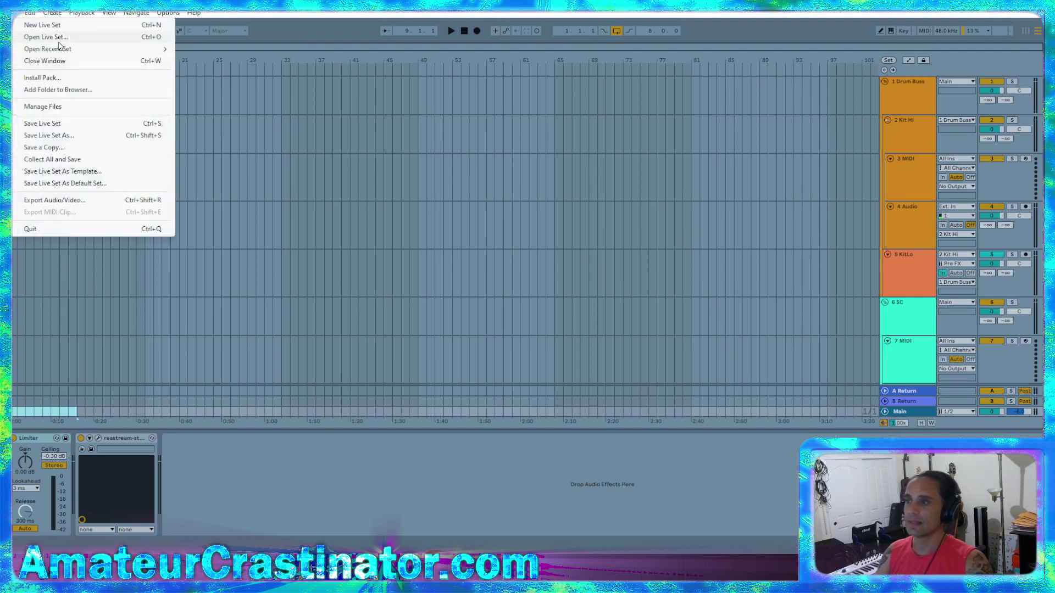
left_click(18, 16)
left_click(18, 15)
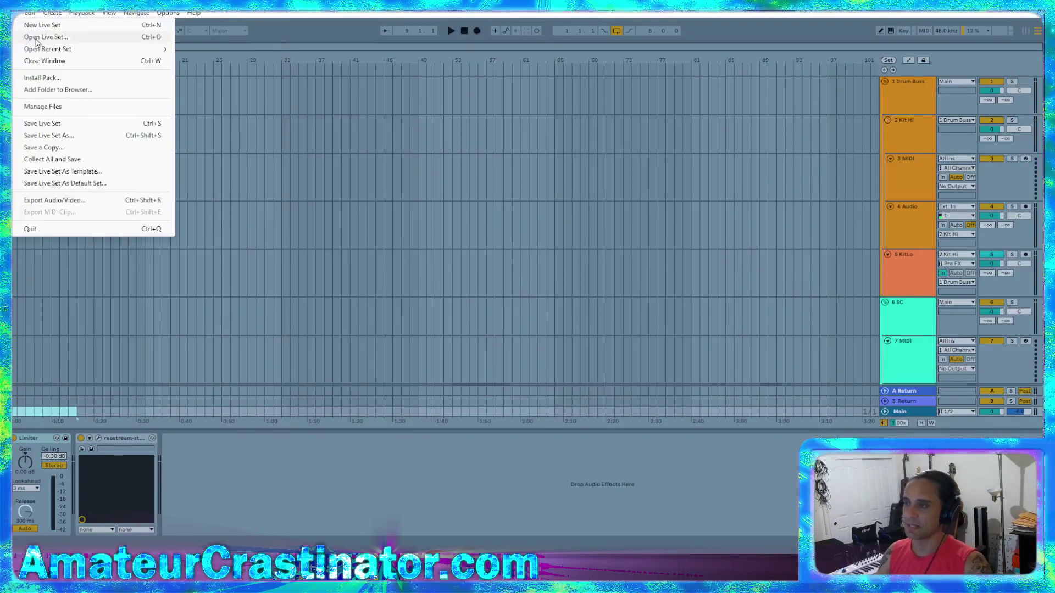
left_click(36, 39)
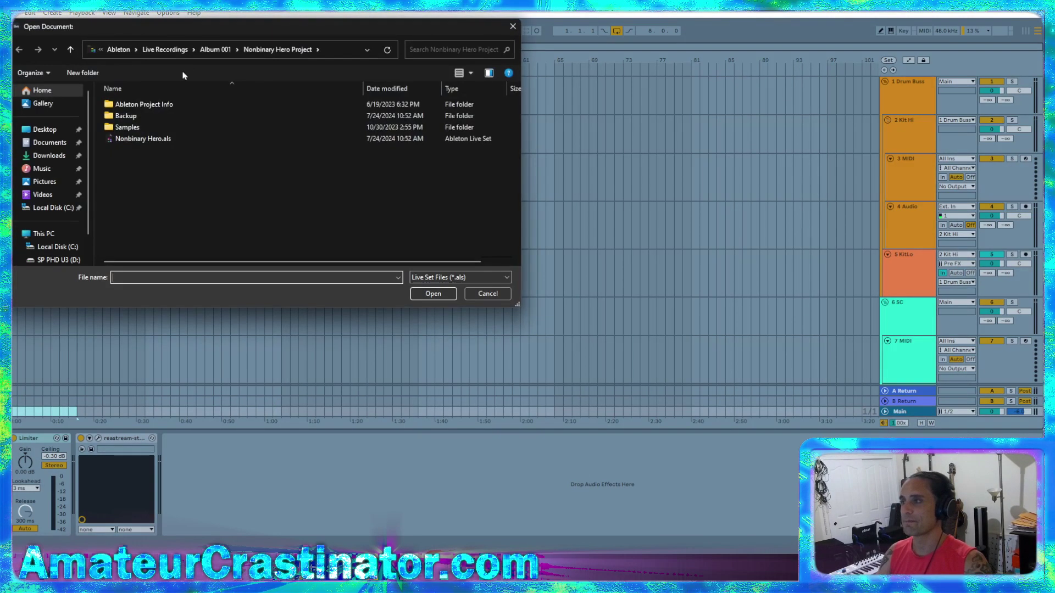
double_click(118, 138)
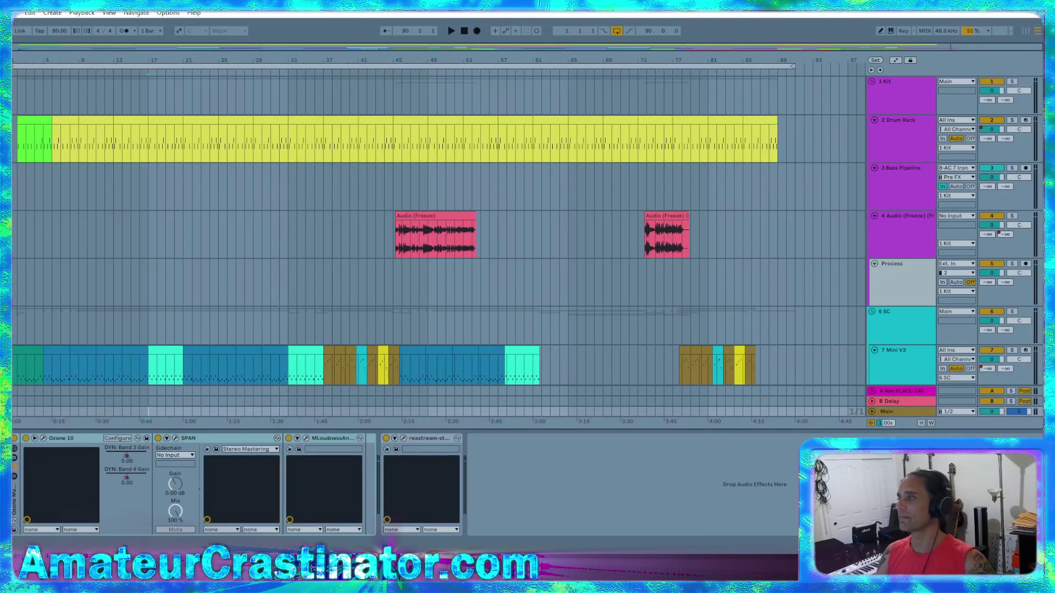
- Return the Nonbinary Hero arrangement to its start, play it, and stop playback
left_click(463, 31)
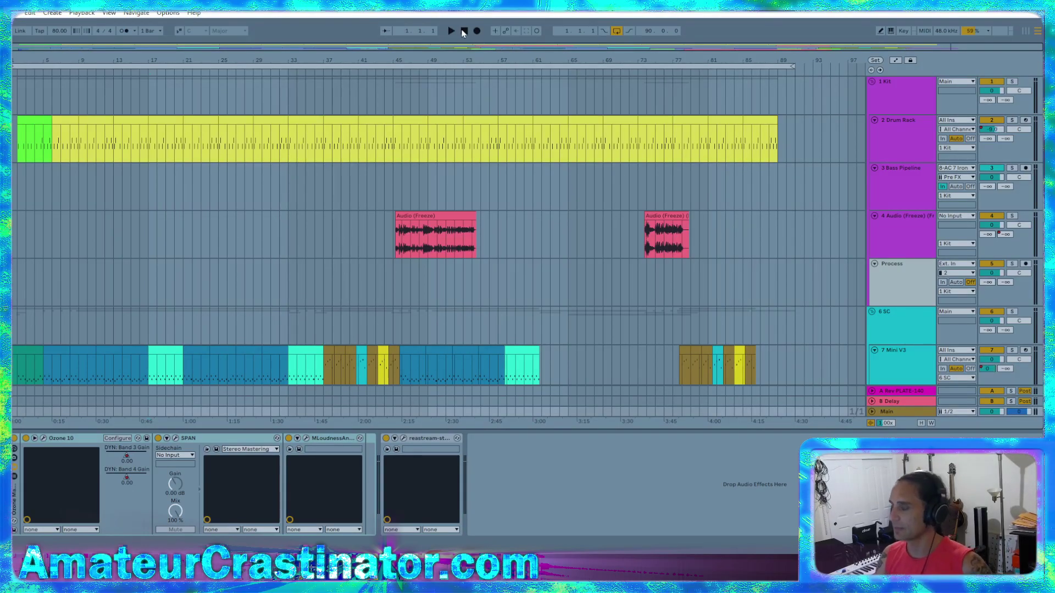
key("space")
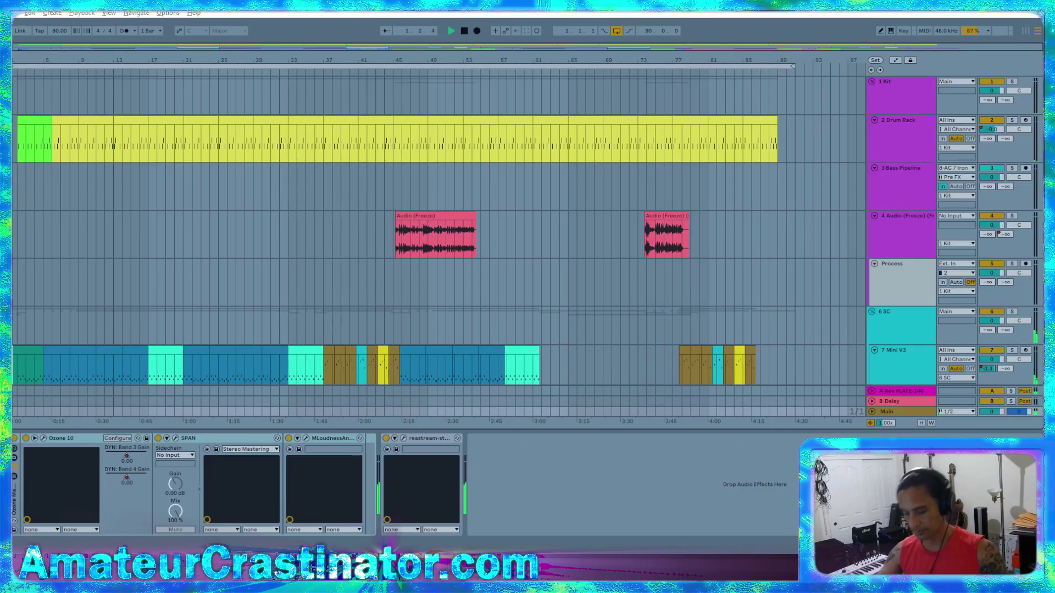
left_click(464, 31)
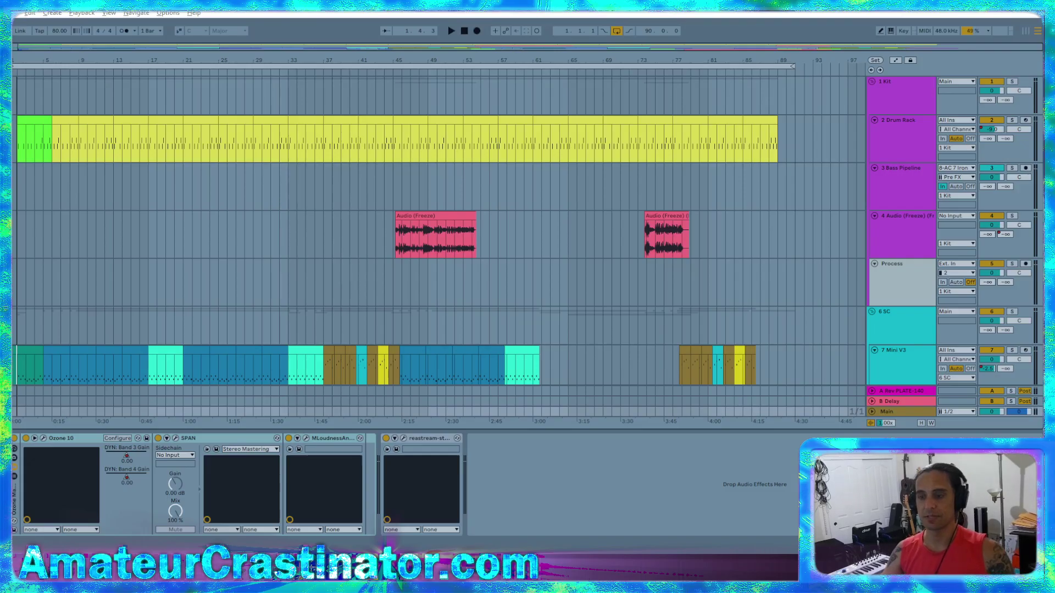
- Open the live set inside the Solar Alchemist Project folder of Album 001
left_click(17, 17)
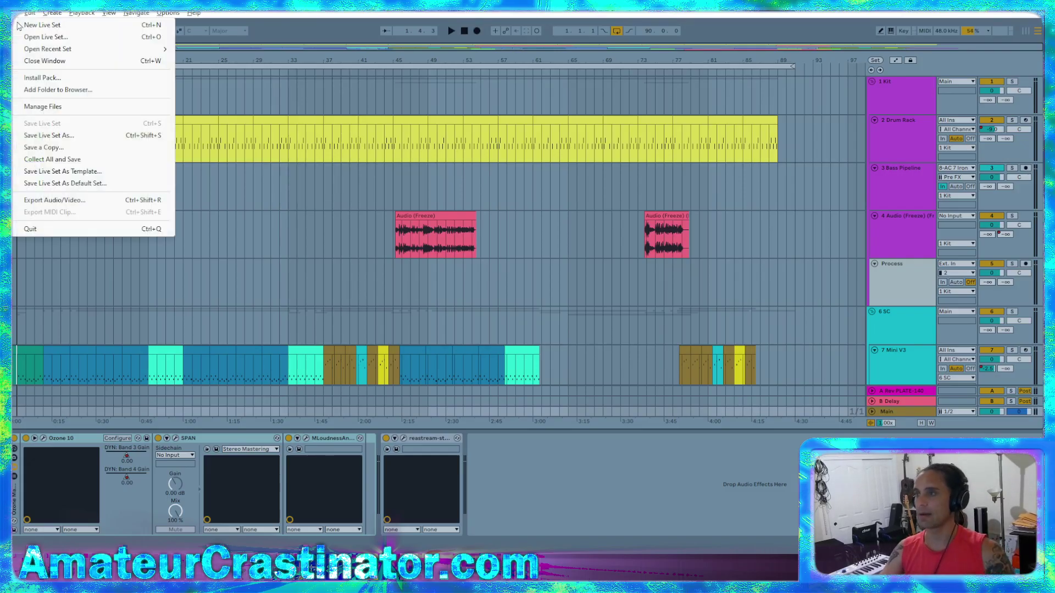
left_click(47, 34)
left_click(219, 55)
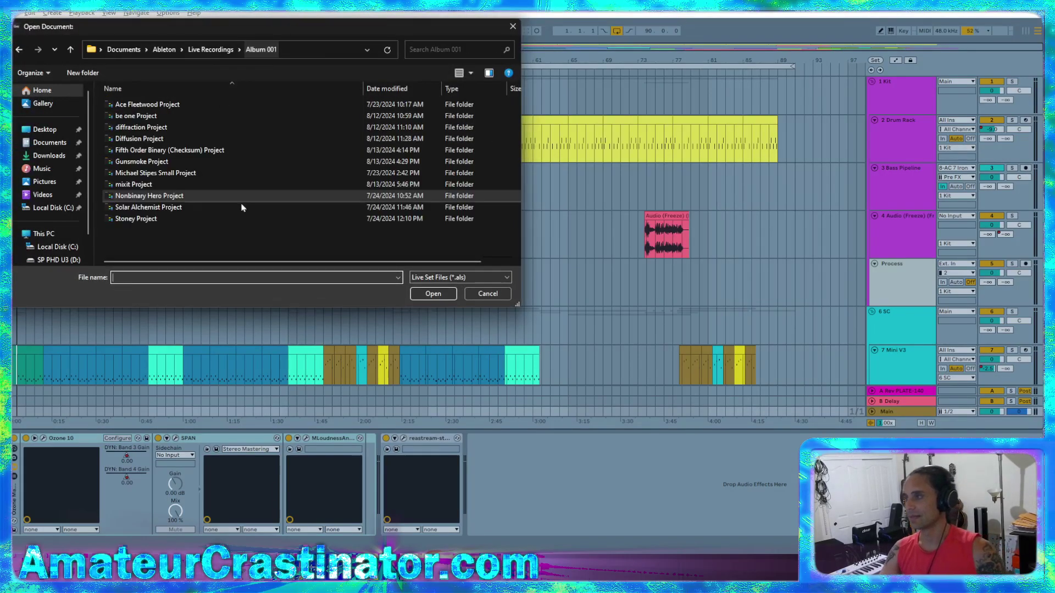
double_click(160, 203)
double_click(127, 151)
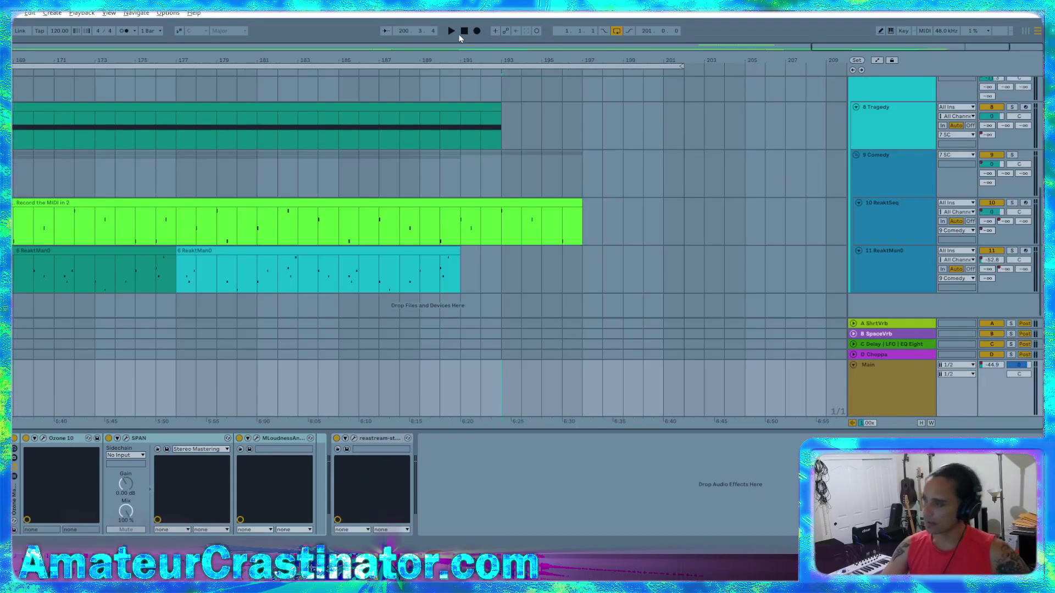
- Play the arrangement from the beginning and fold the Main track
left_click(464, 31)
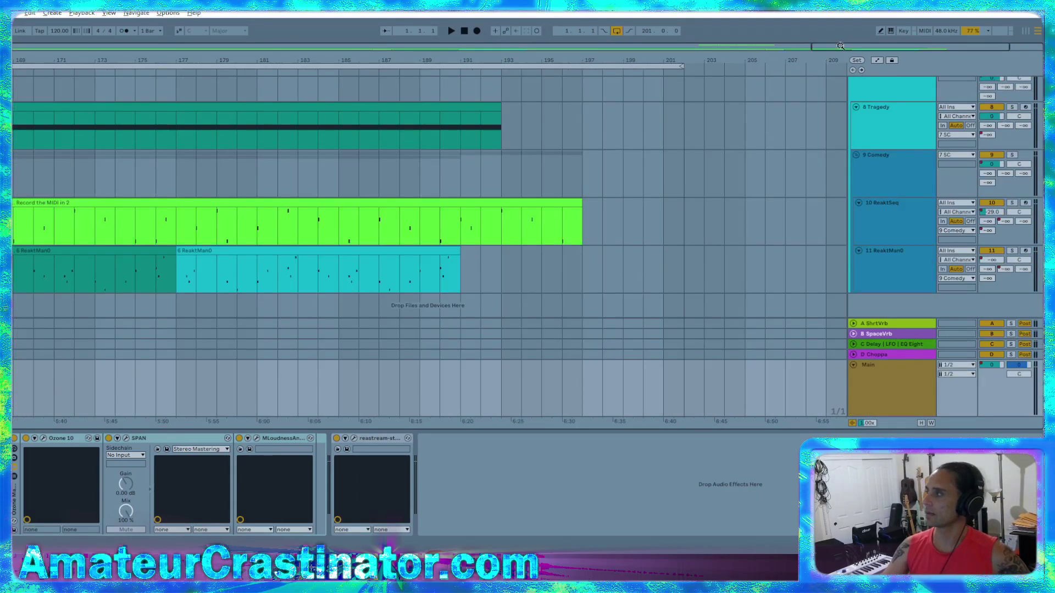
left_click_drag(840, 46, 160, 46)
key("space")
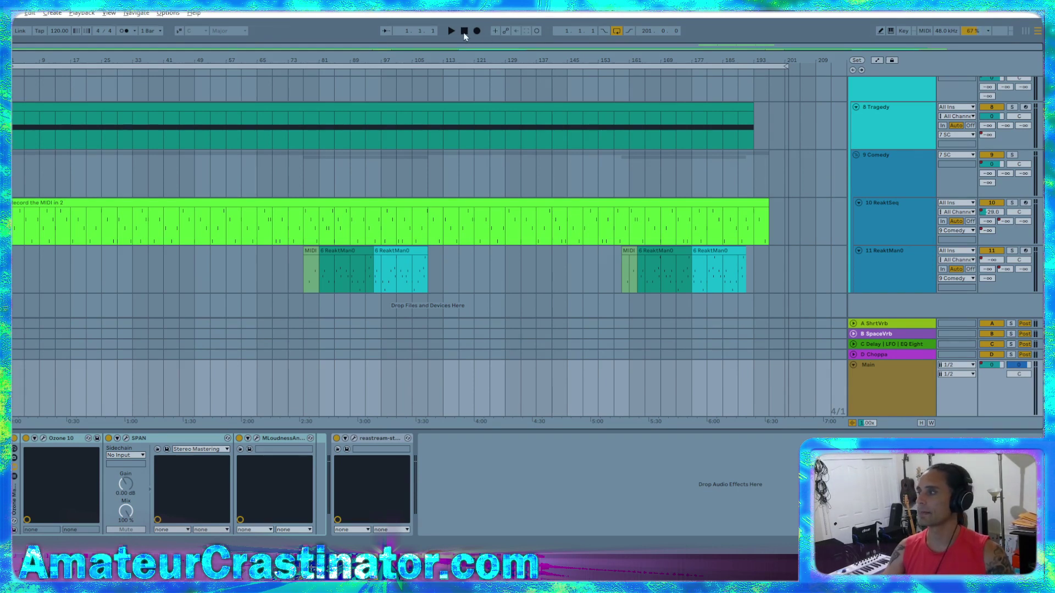
key("space")
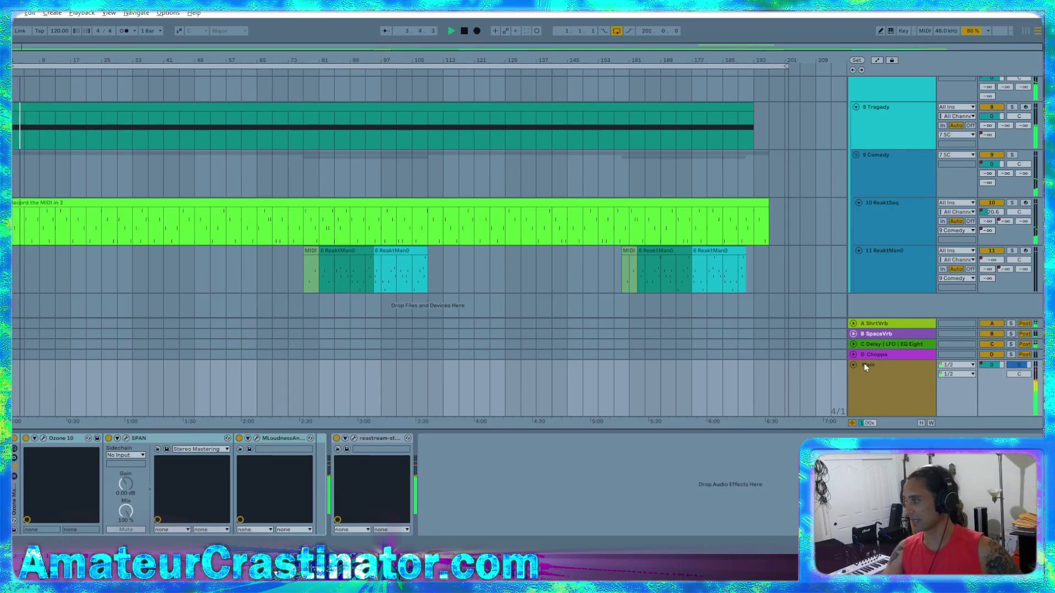
left_click_drag(853, 318, 853, 365)
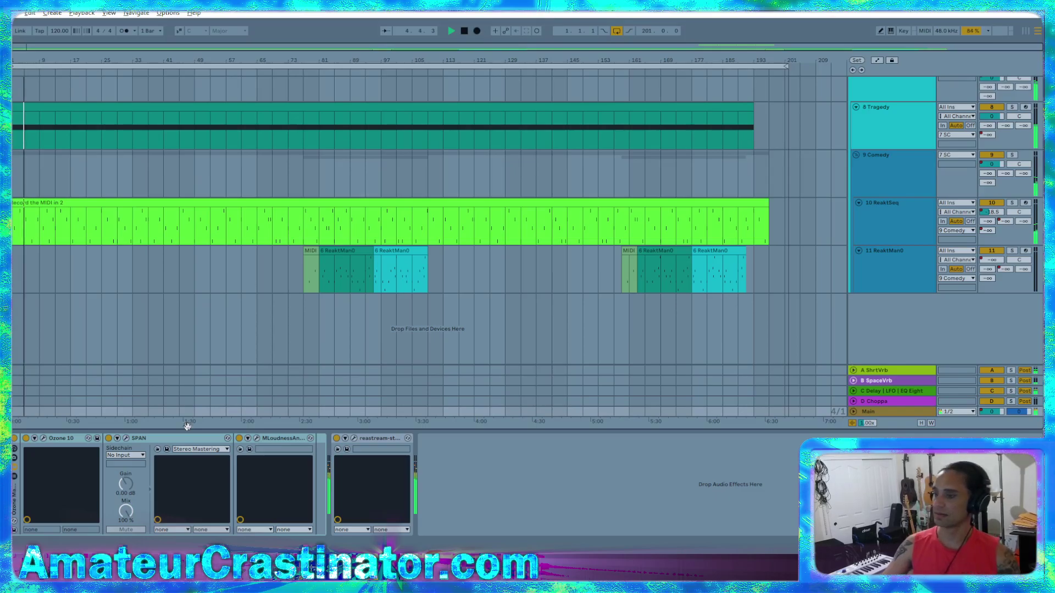
- Open Ozone 10 on the Main track, compare the sound with the device off and on, and close its window
left_click(44, 439)
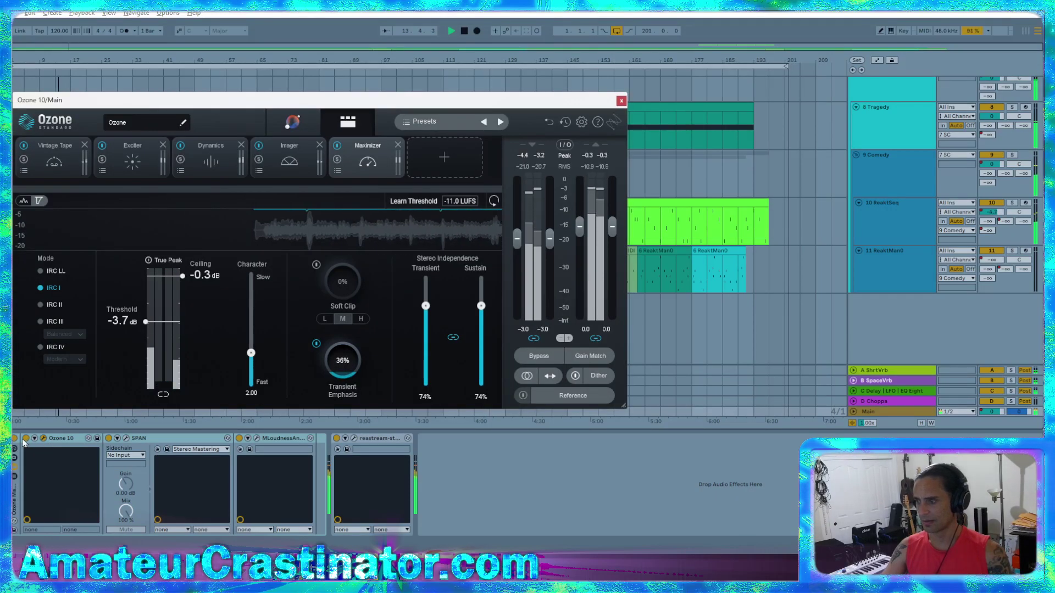
left_click(25, 439)
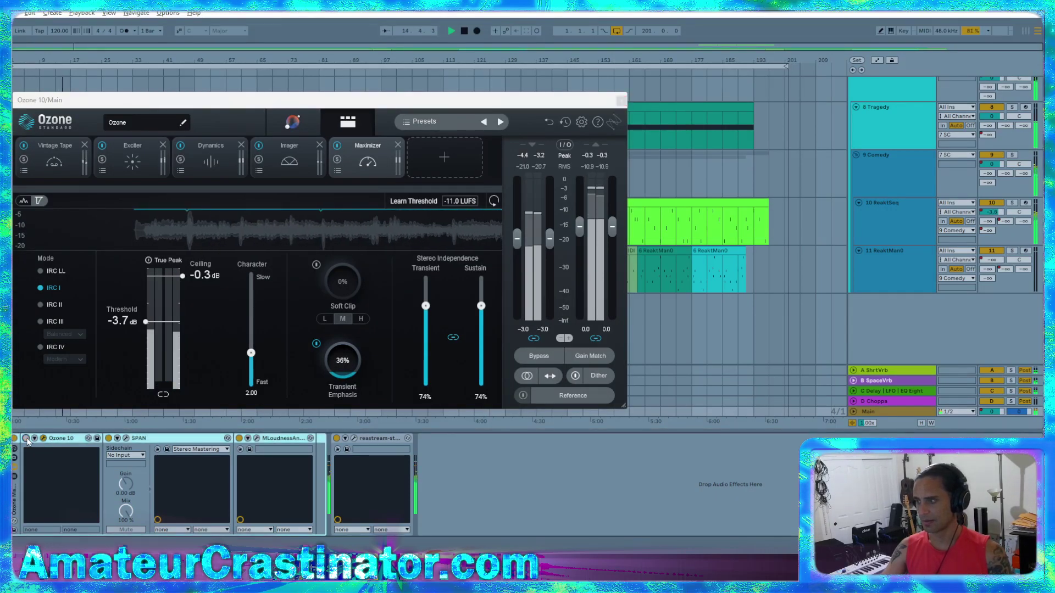
left_click(25, 439)
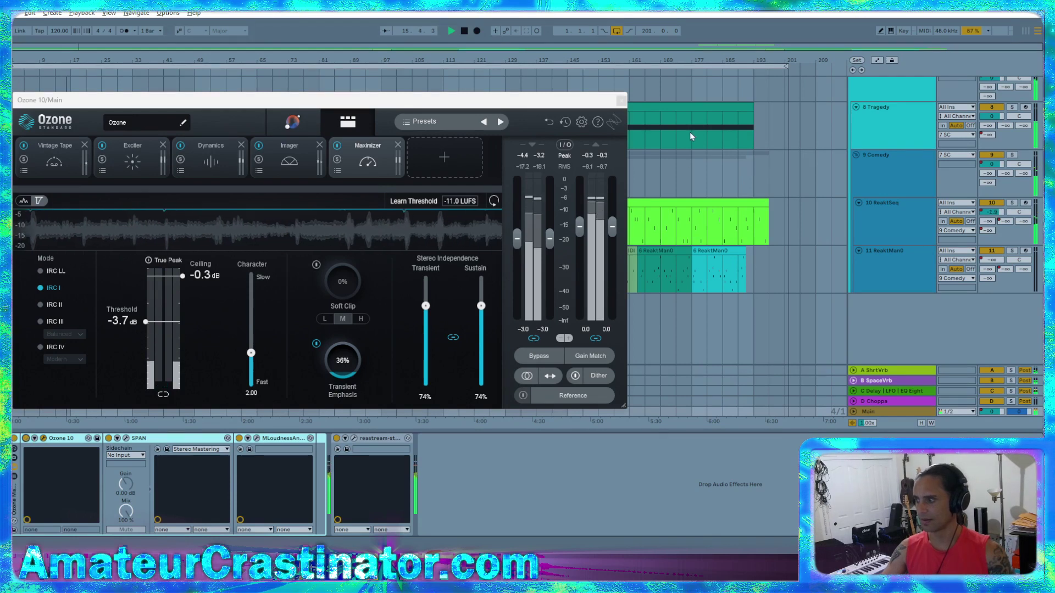
left_click(621, 102)
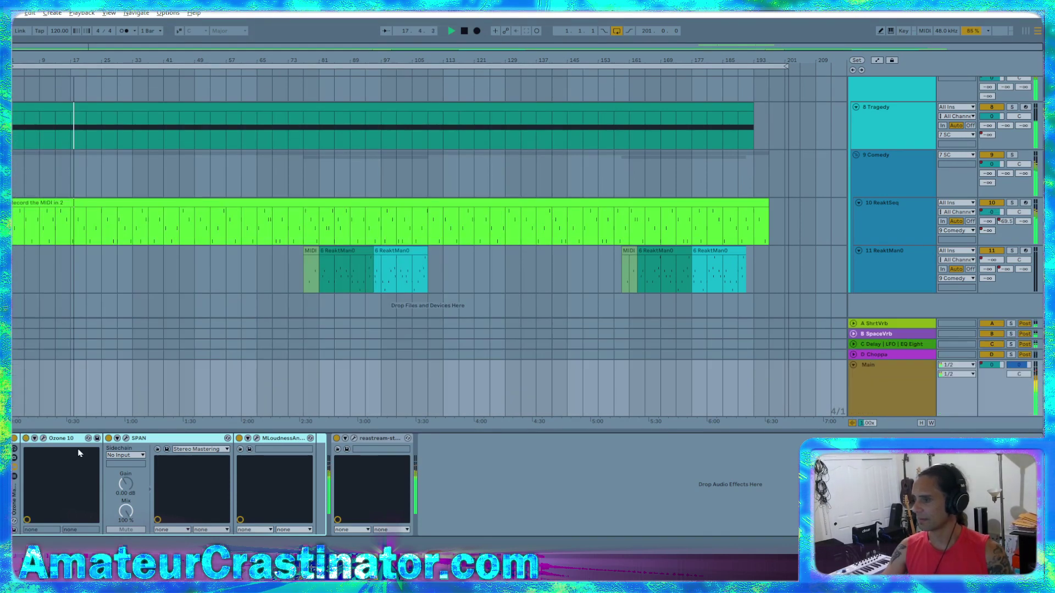
- Examine the Main track's Ozone 10 Device On automation in the unfolded track, restoring the folded track and hidden automation
left_click(853, 411)
key("a")
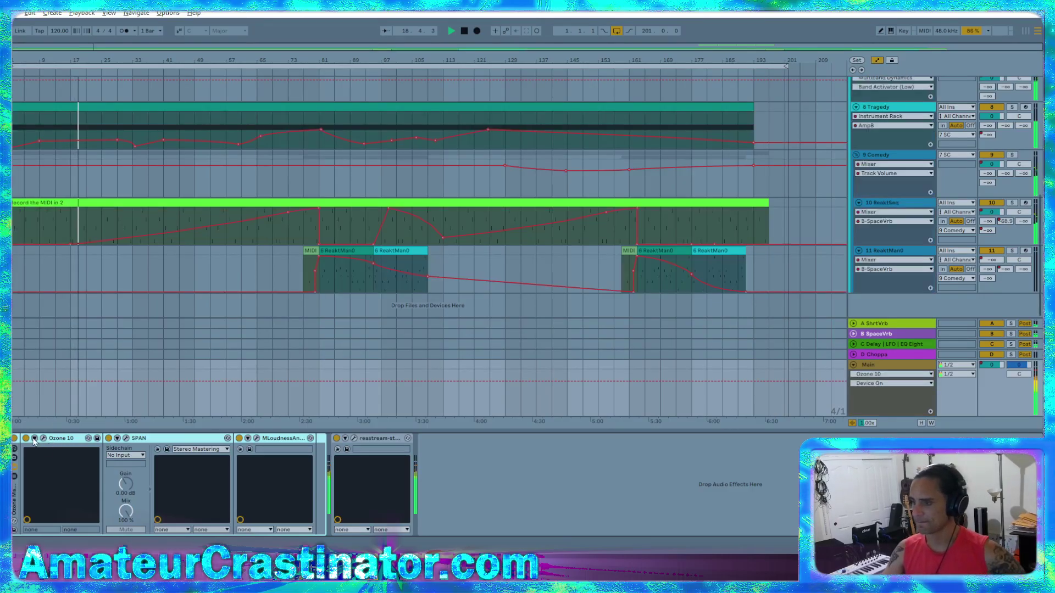
left_click(34, 438)
left_click(34, 438)
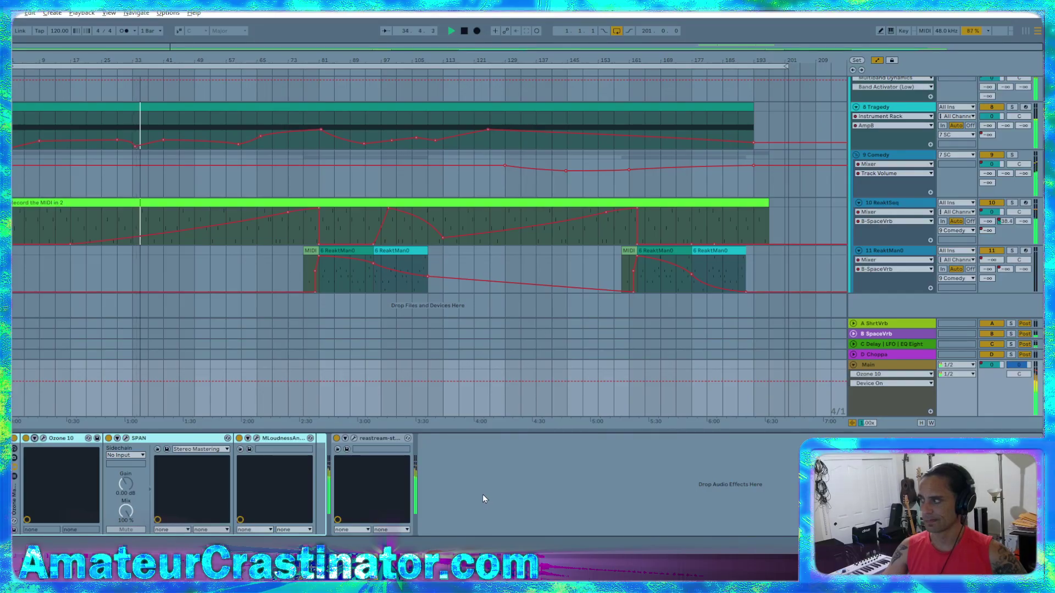
left_click(853, 366)
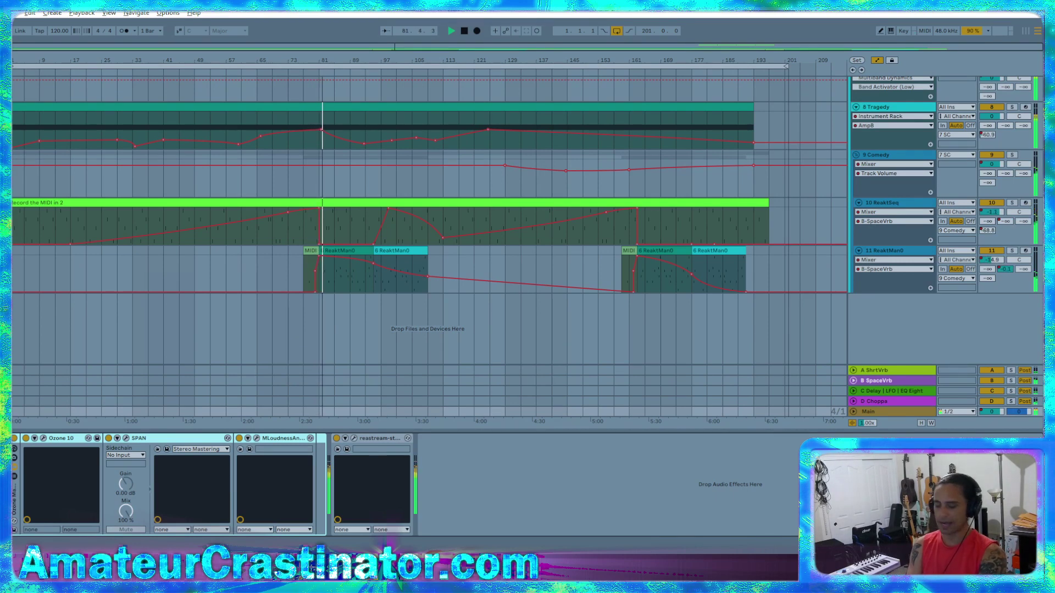
key("a")
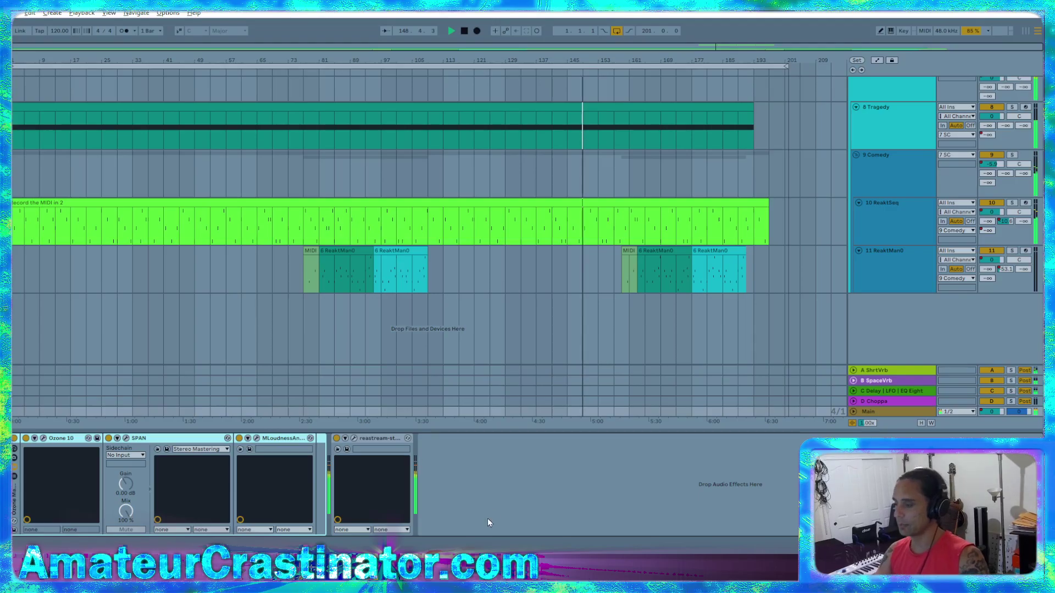
- Inspect the Dirt plugin on the Comedy group by unfolding its parameters and viewing its plugin window
left_click(496, 489)
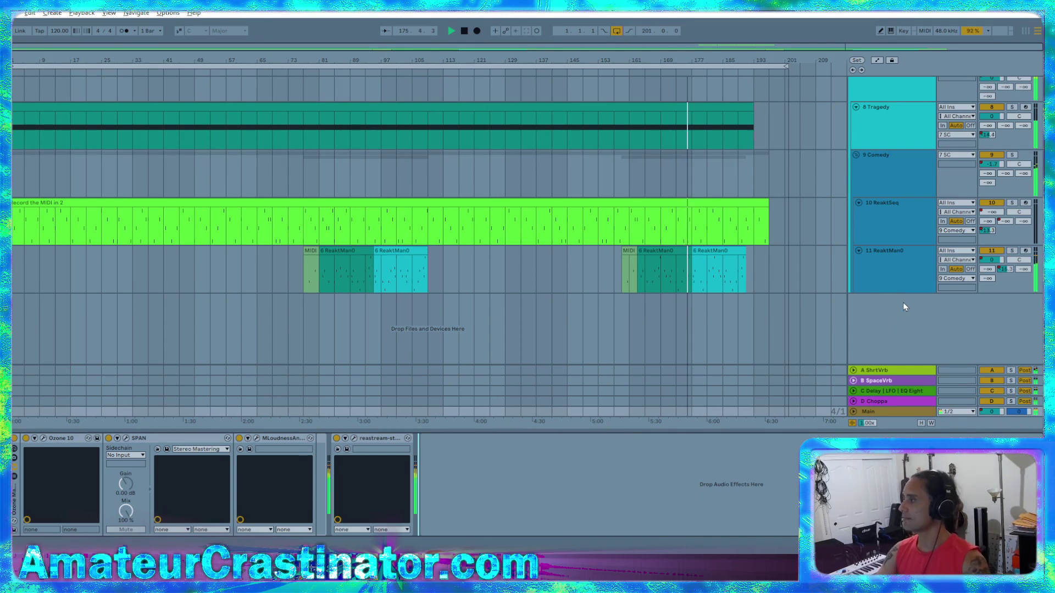
left_click(873, 183)
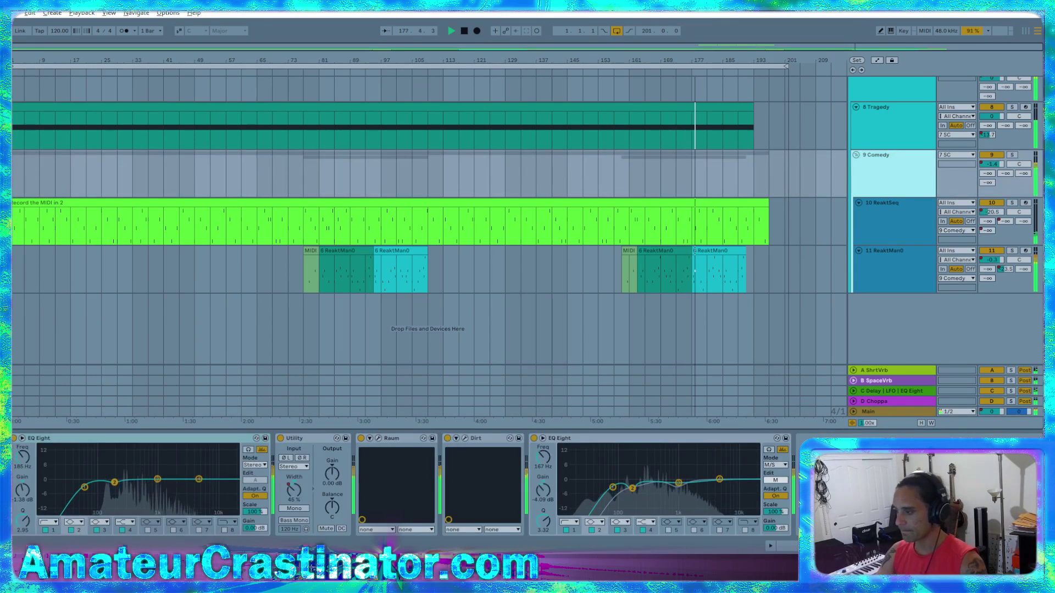
left_click(465, 439)
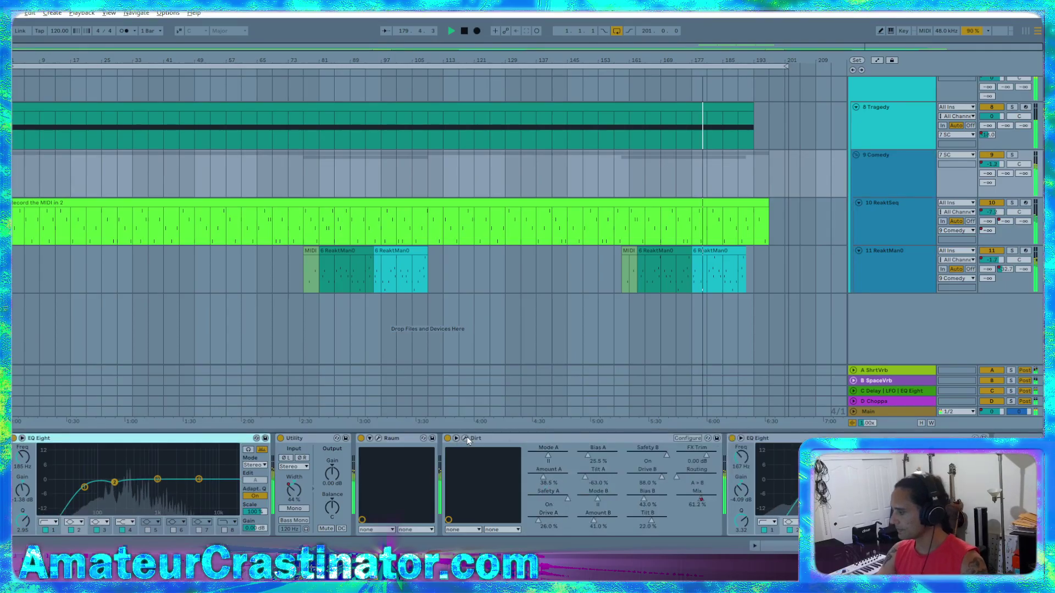
left_click(466, 438)
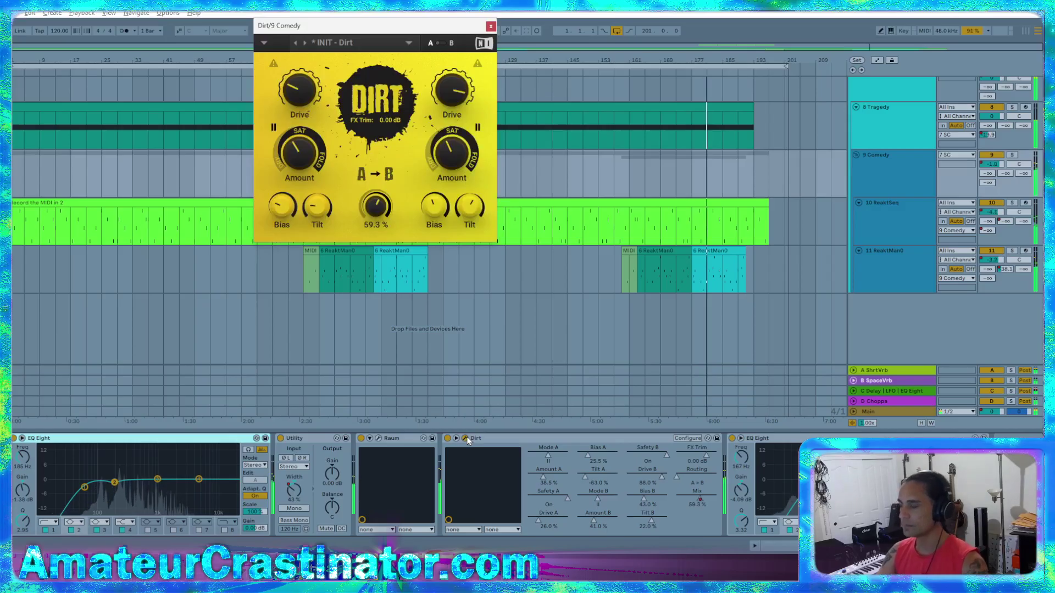
left_click(466, 438)
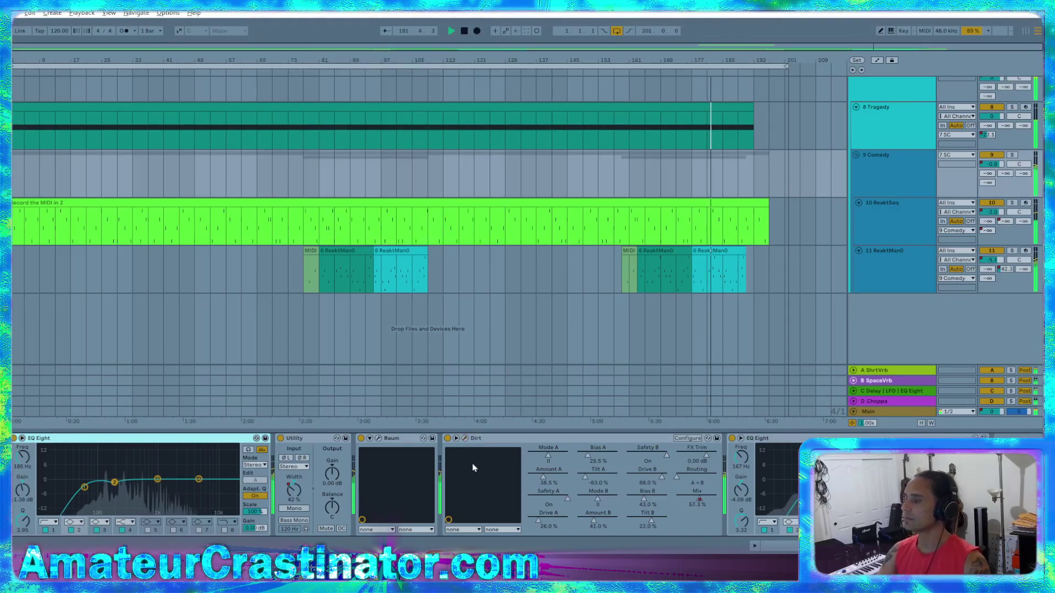
- Examine the device chains of the Main, Comedy, SC and Drum Buss tracks during playback
left_click(613, 412)
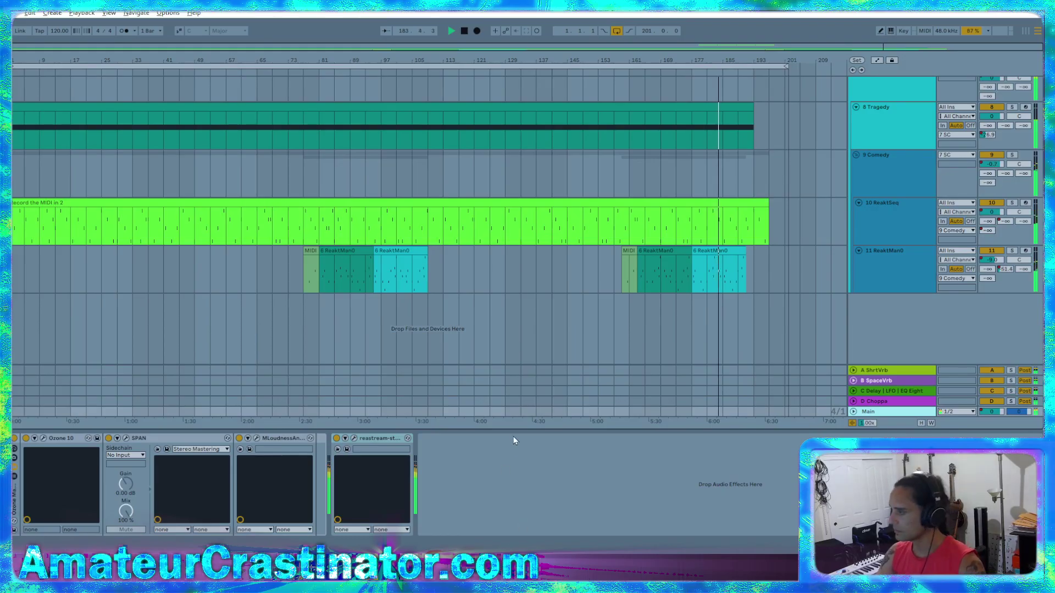
left_click(885, 181)
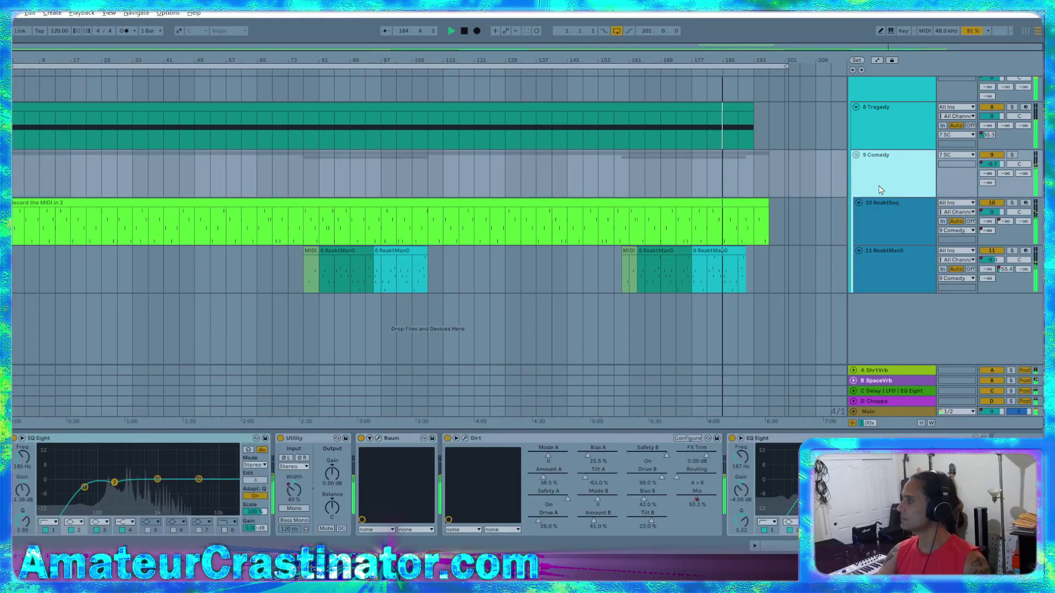
scroll(890, 222, "up", 3)
left_click(904, 182)
scroll(868, 262, "up", 2)
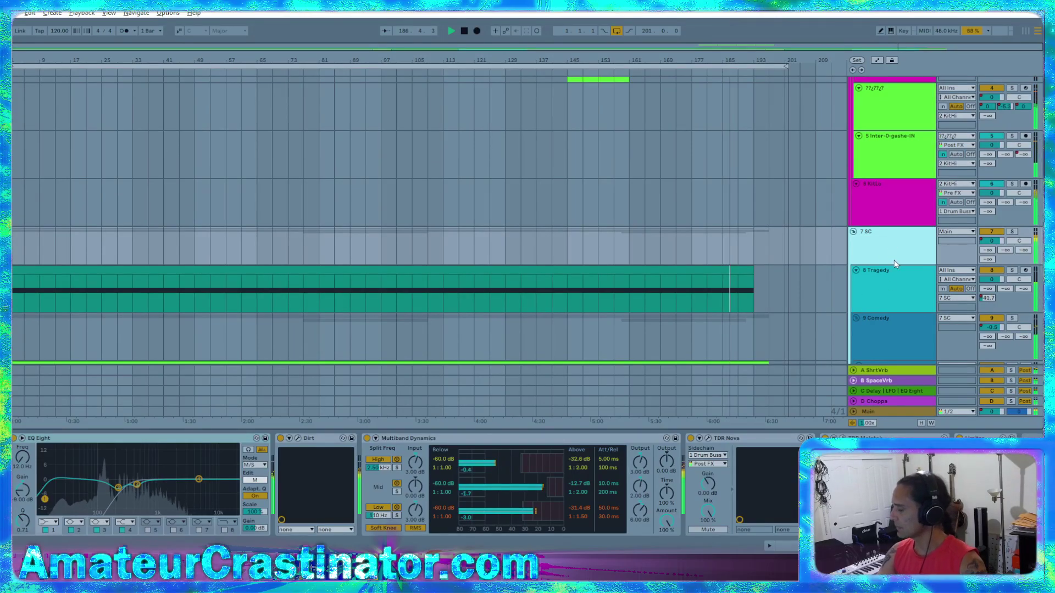
scroll(892, 132, "up", 3)
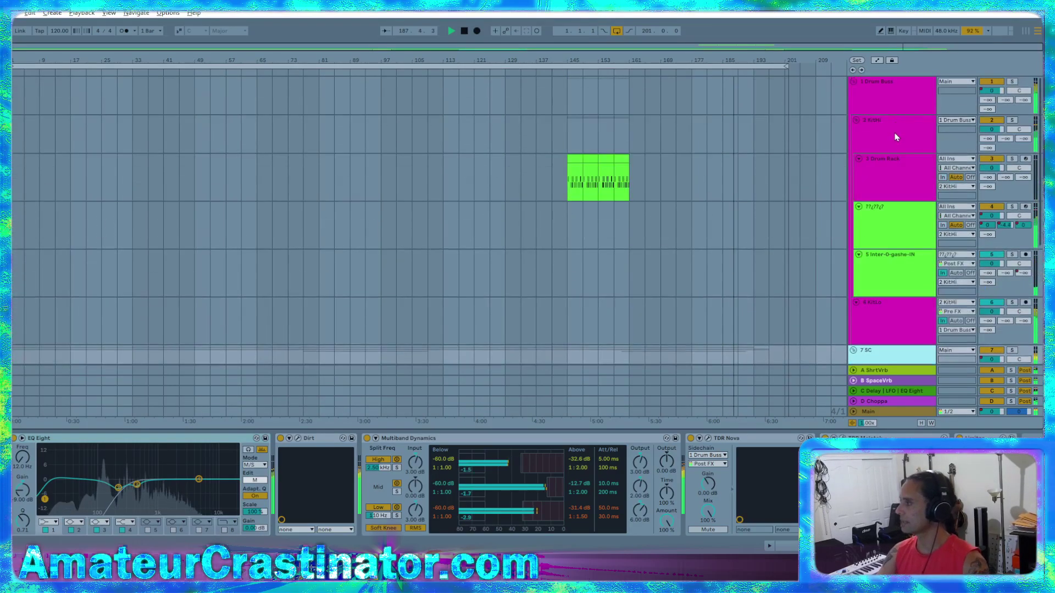
left_click(889, 84)
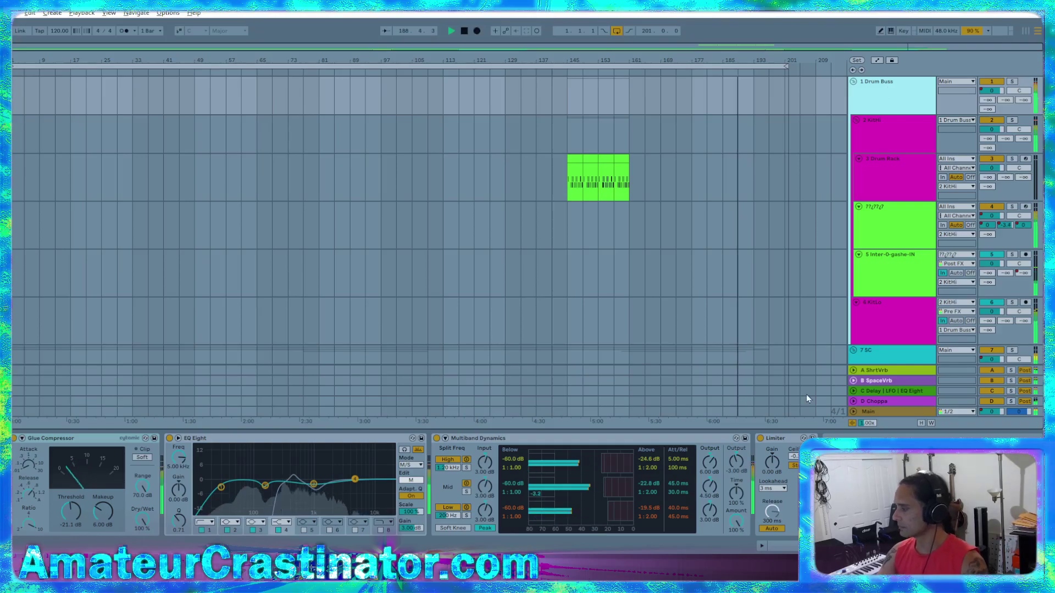
left_click(851, 315)
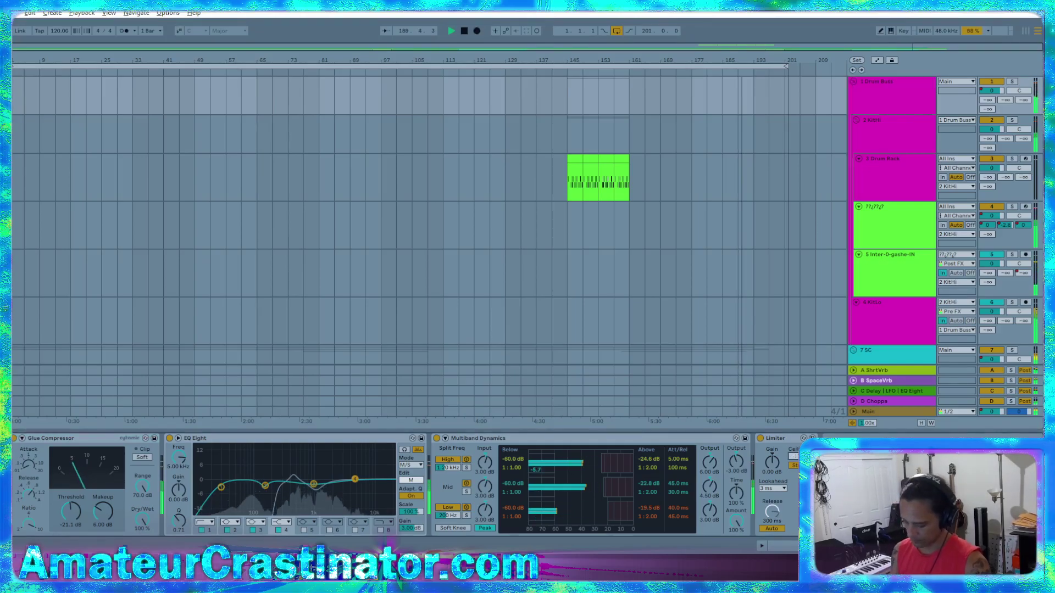
scroll(890, 264, "down", 5)
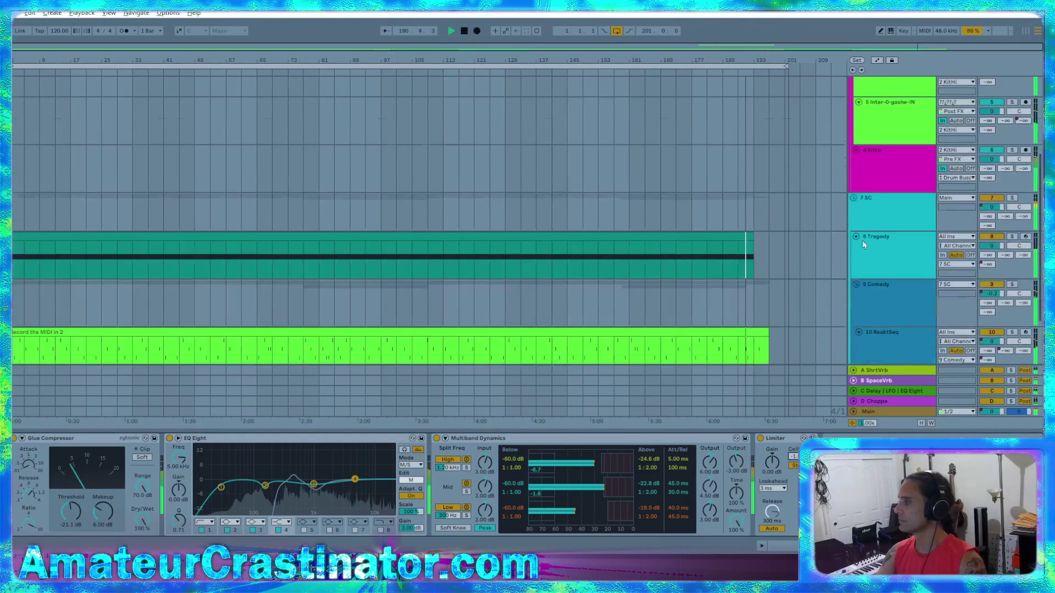
left_click(865, 217)
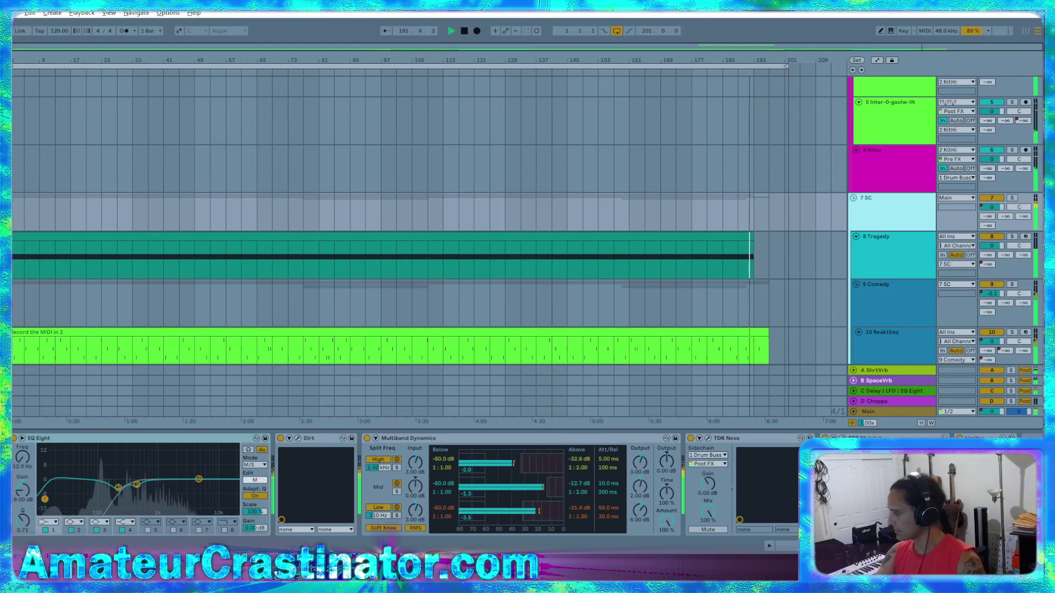
- Open the SC track's TDR Molotok window, move it clear of the upper tracks, and look at the Drum Rack track's devices
left_click(841, 438)
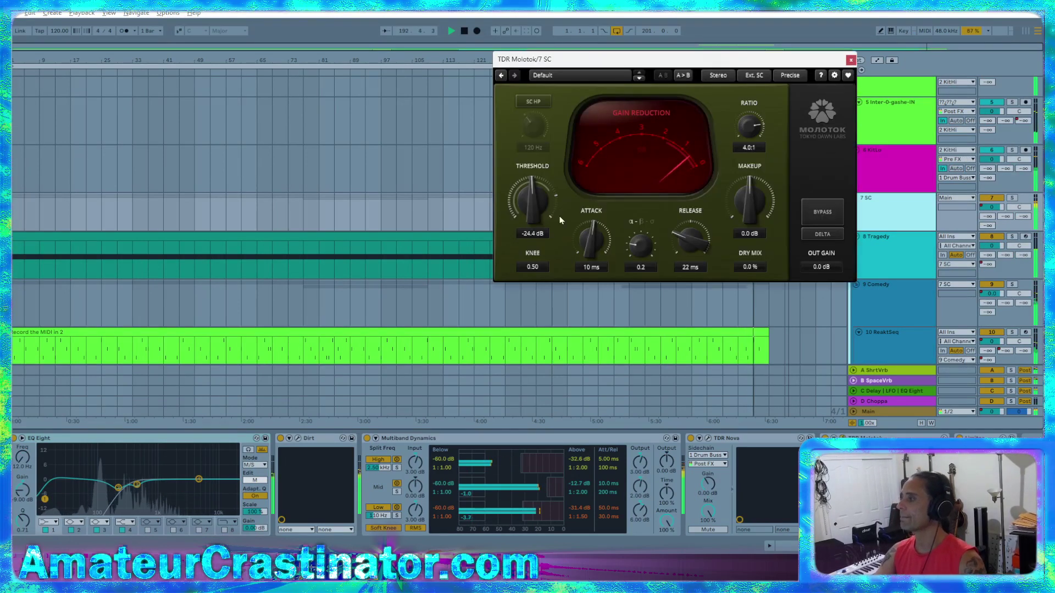
left_click_drag(657, 59, 635, 245)
scroll(670, 167, "up", 4)
scroll(671, 172, "down", 5)
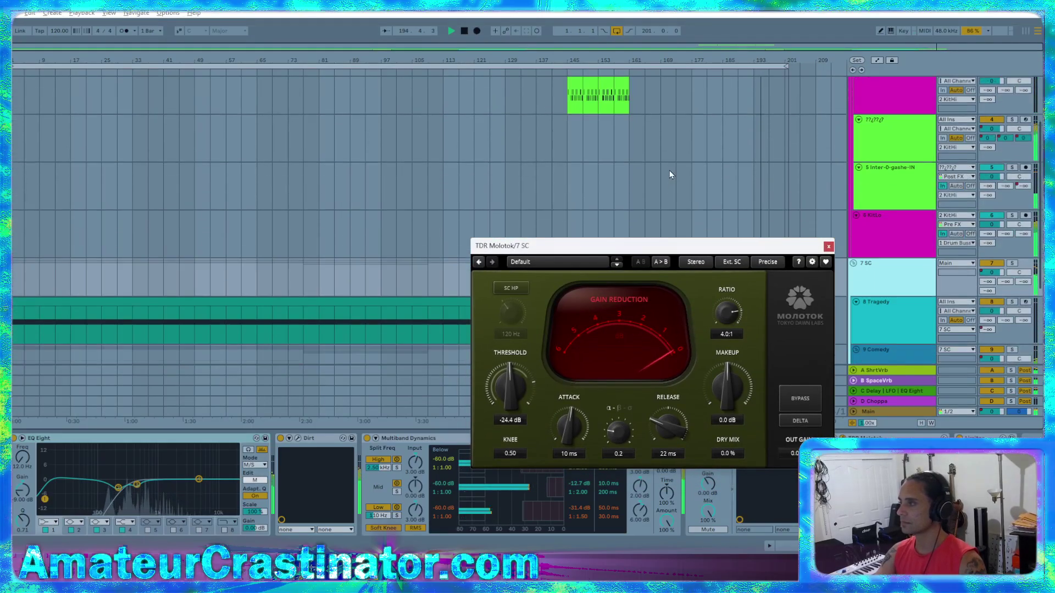
scroll(667, 180, "up", 4)
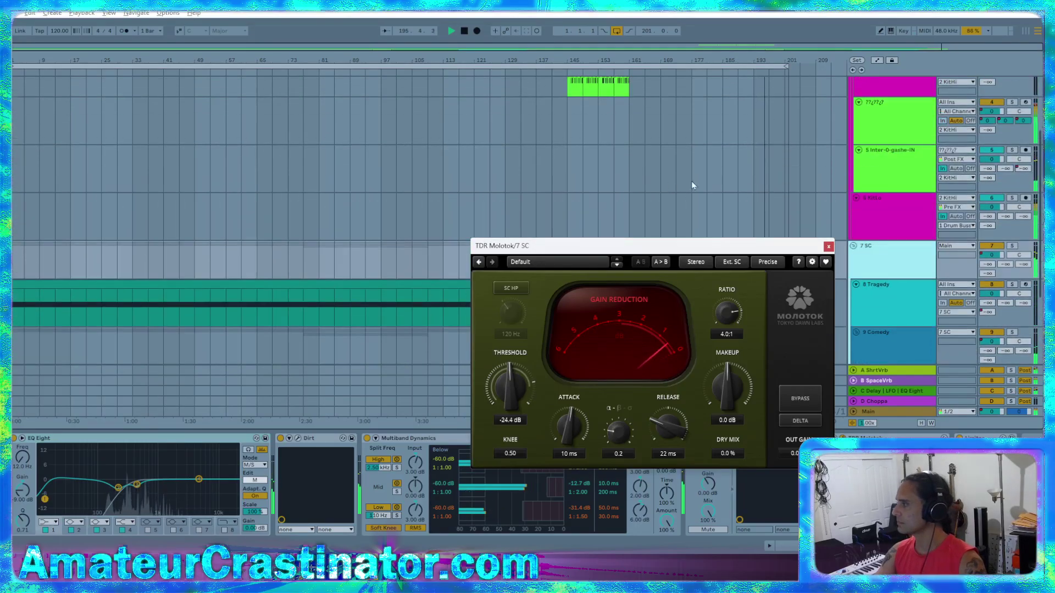
left_click(889, 117)
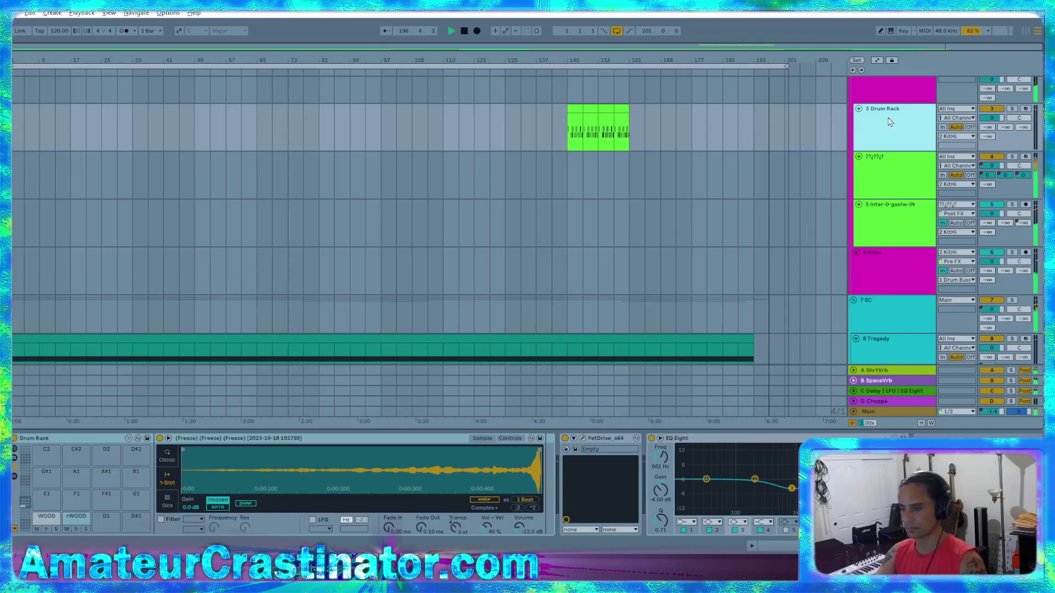
- Set the threshold of the SC track's TDR Molotok compressor to -22.7 dB and close the plugin window
scroll(888, 123, "down", 5)
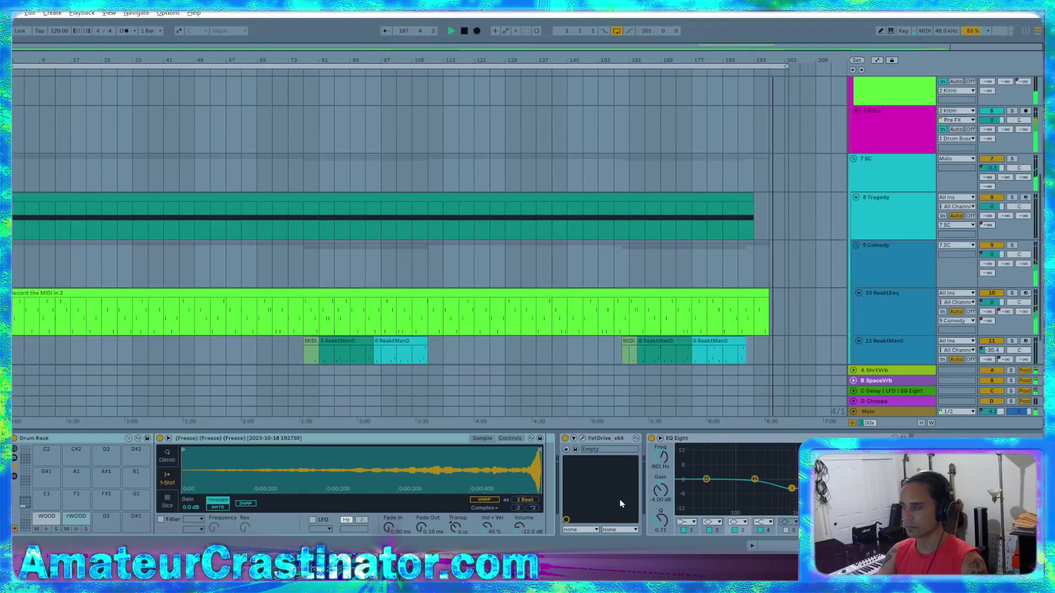
scroll(864, 361, "down", 2)
left_click(886, 137)
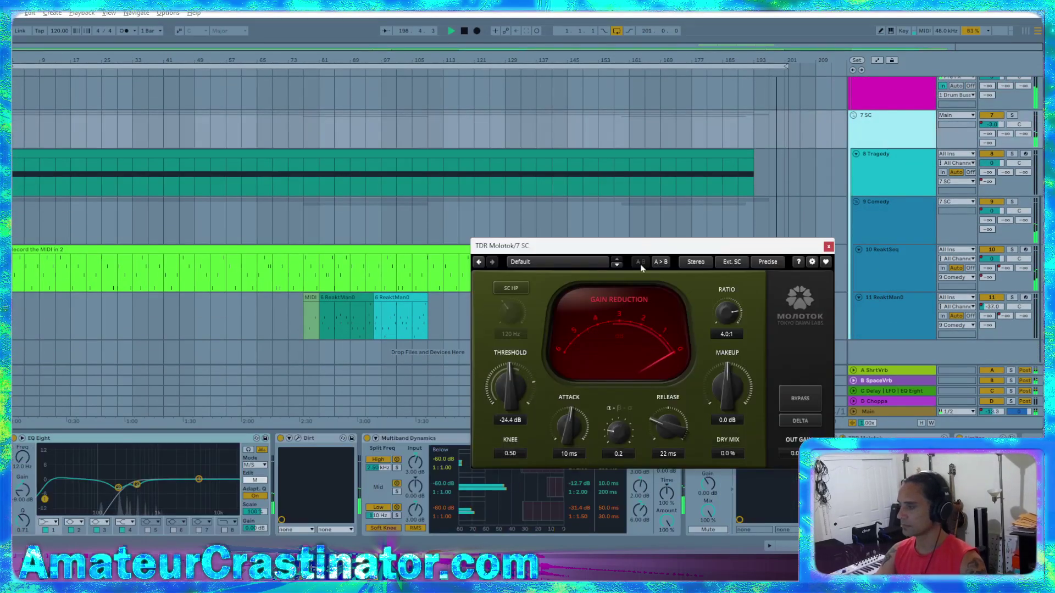
left_click_drag(656, 254, 644, 166)
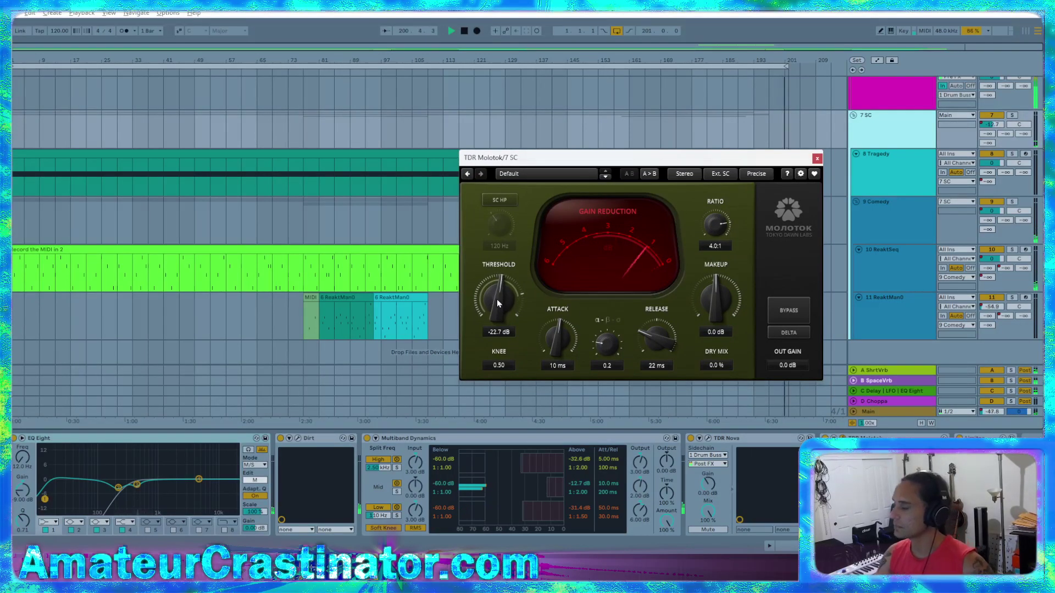
left_click(817, 160)
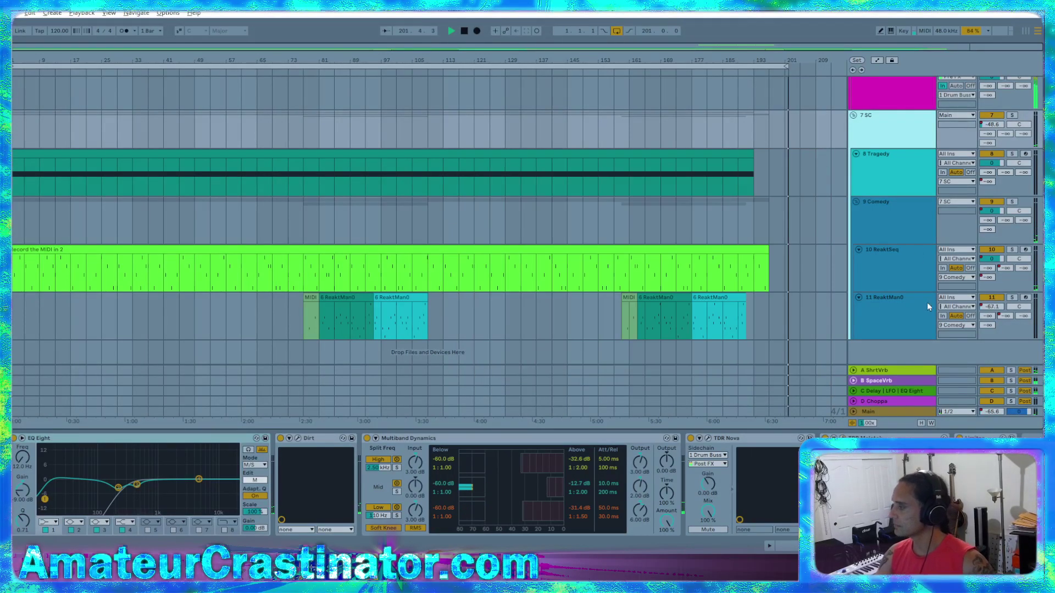
- Check the Main track's levels in Ozone 10 and MLoudnessAnalyzer during playback, closing both windows and folding the Main track
left_click(867, 413)
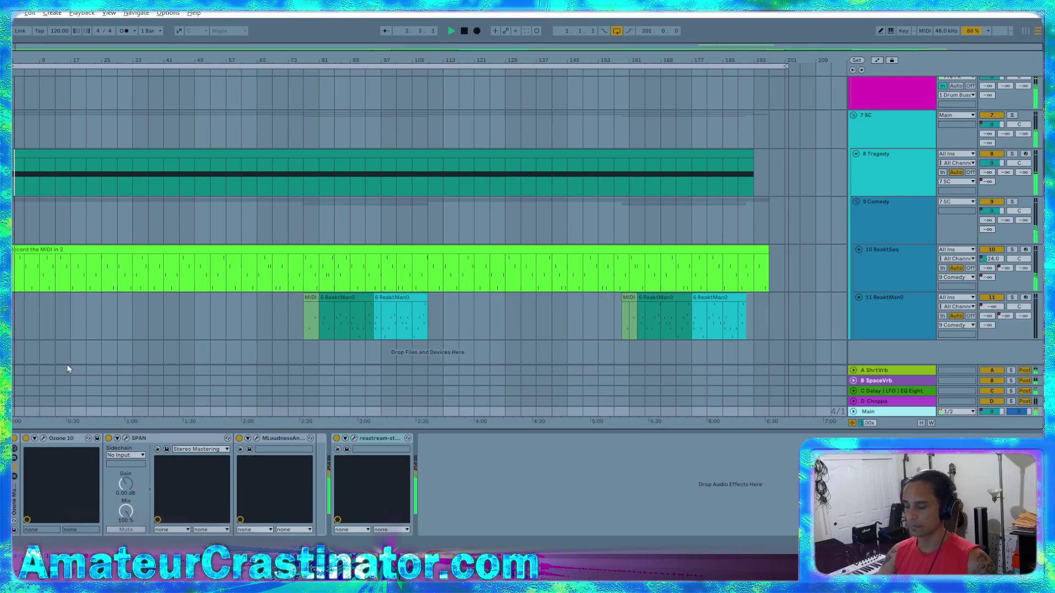
left_click(43, 438)
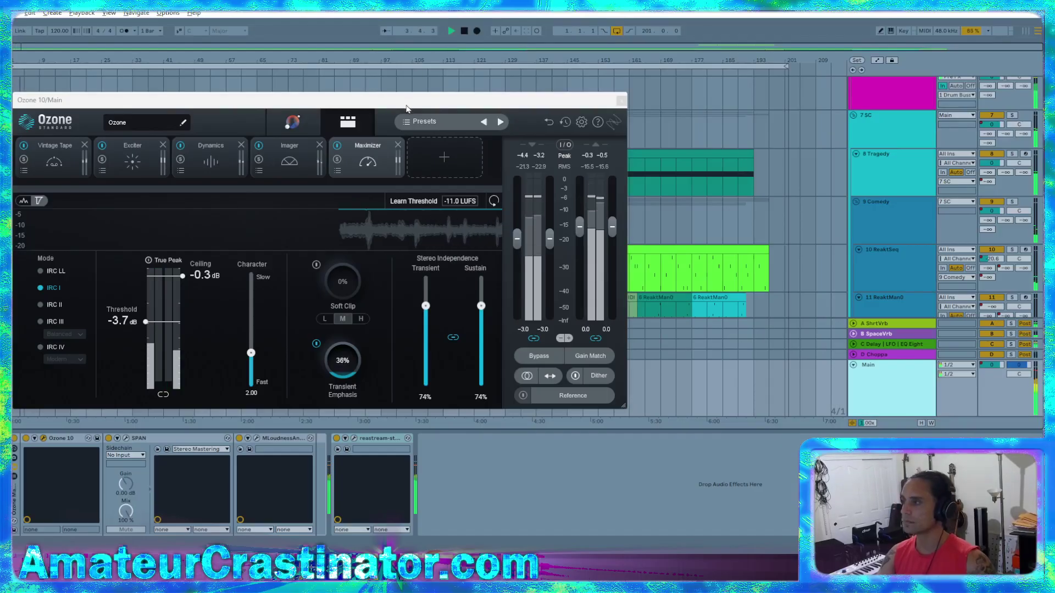
left_click_drag(406, 91, 590, 71)
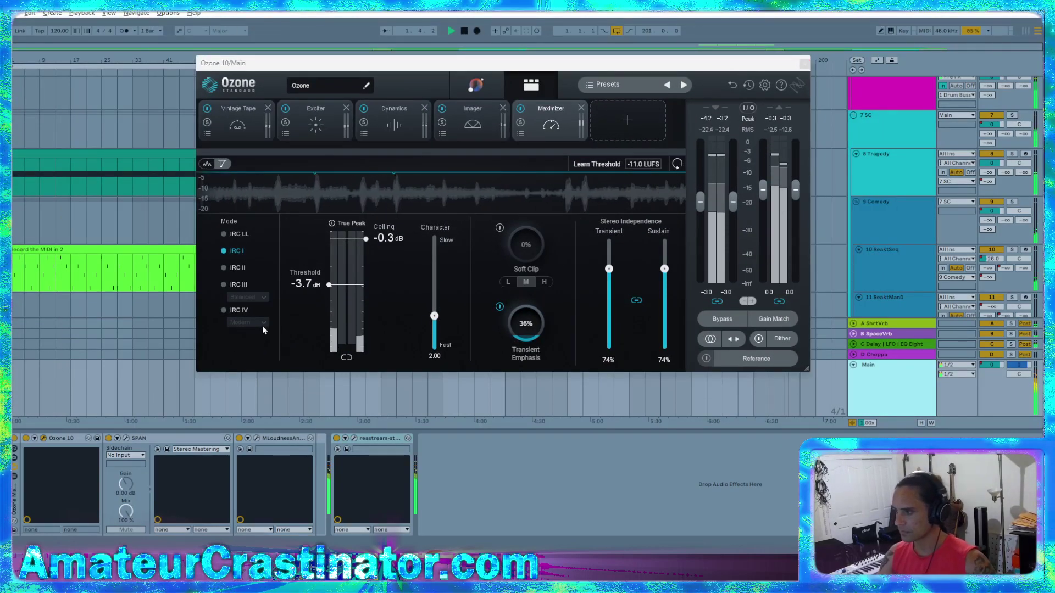
left_click(257, 439)
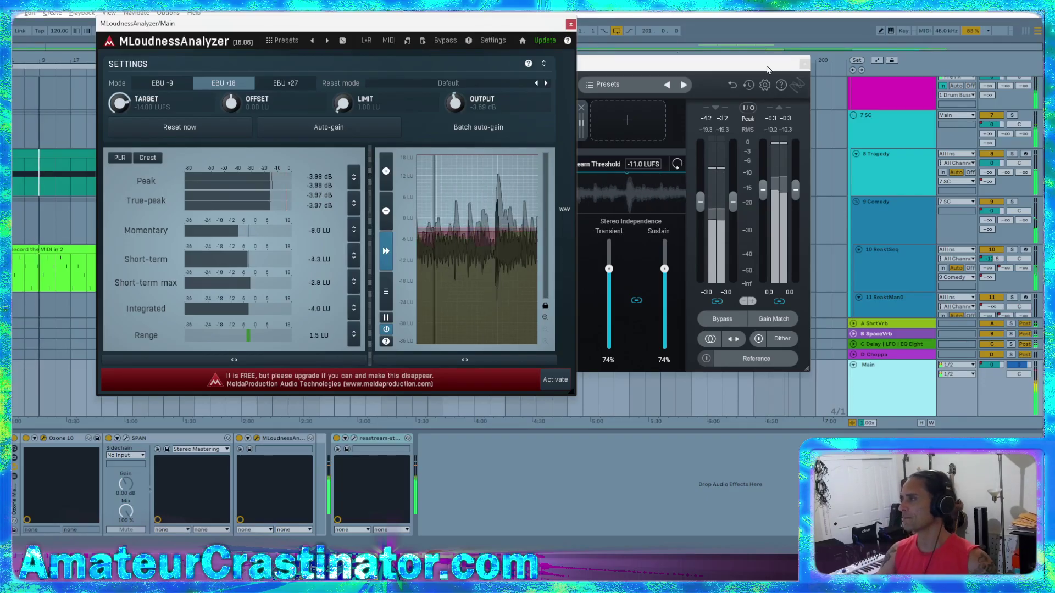
left_click(802, 68)
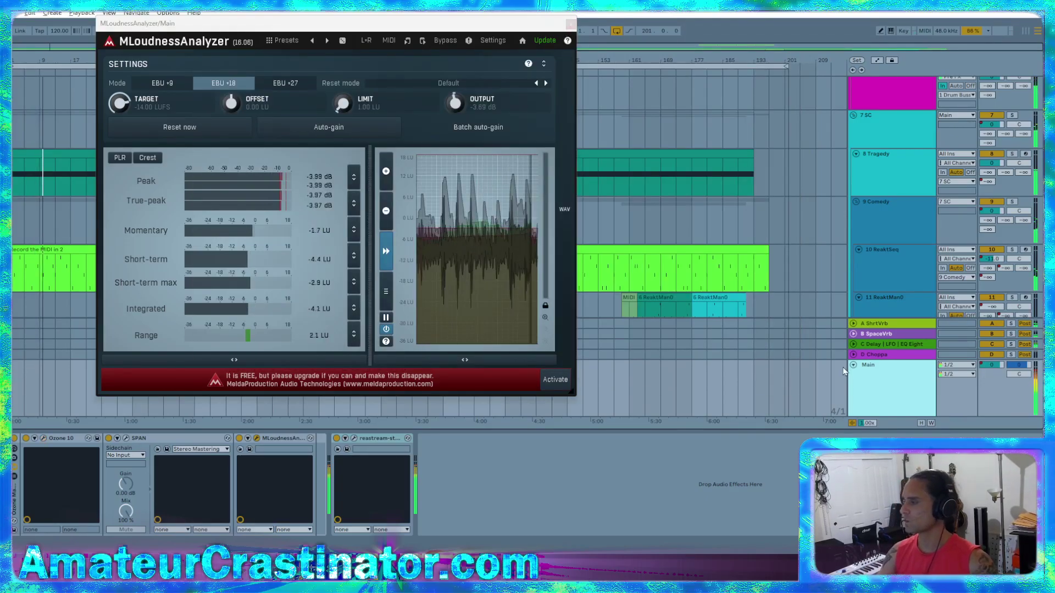
left_click(853, 365)
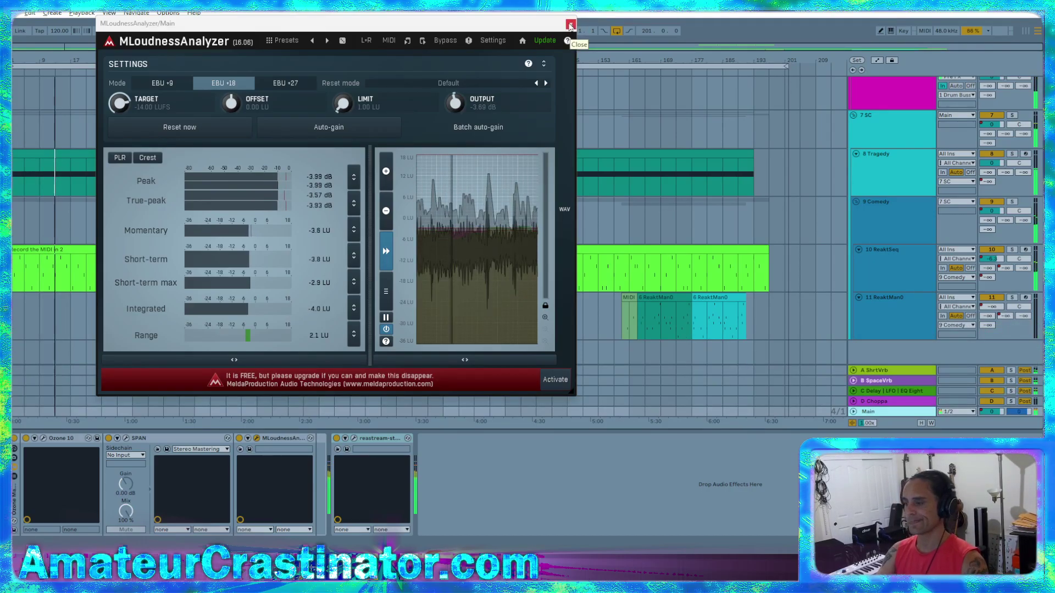
left_click(570, 24)
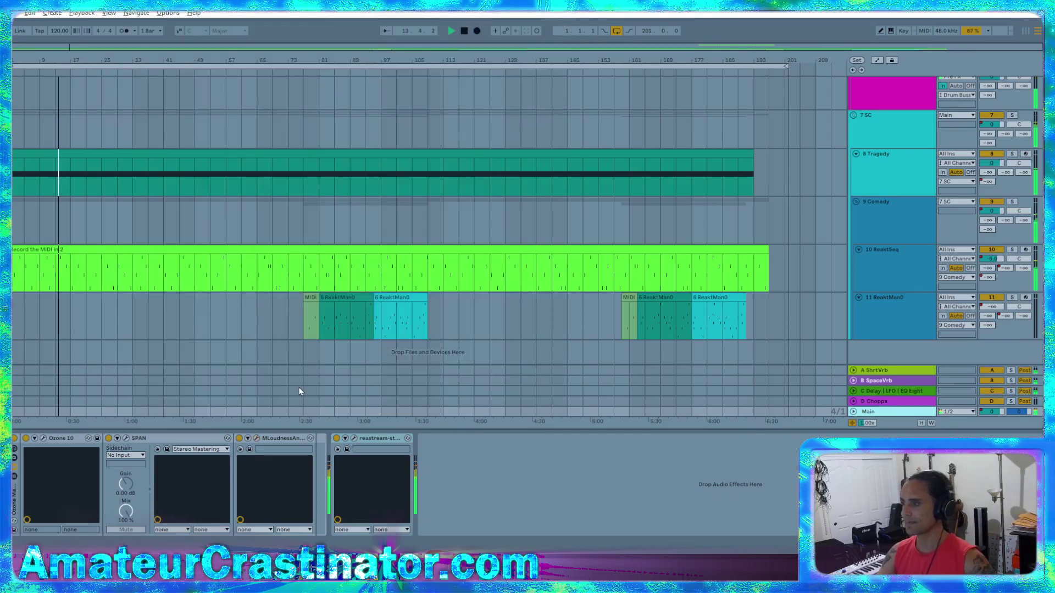
- Play from about bar 65 and inspect the Vintage Tape and Exciter modules of Ozone 10 on the Main track
left_click(256, 412)
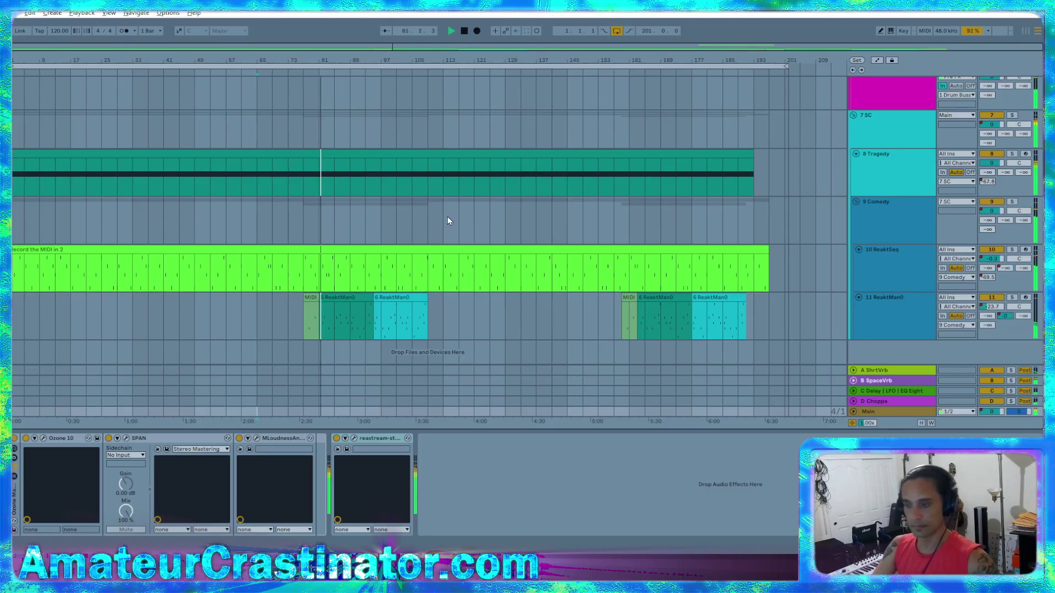
left_click(44, 438)
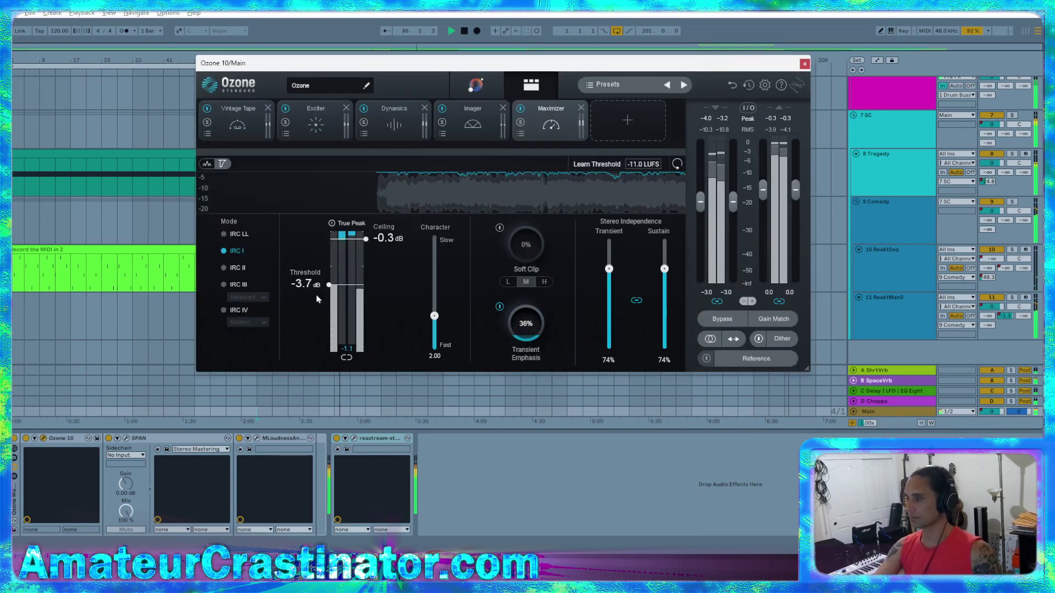
left_click(237, 117)
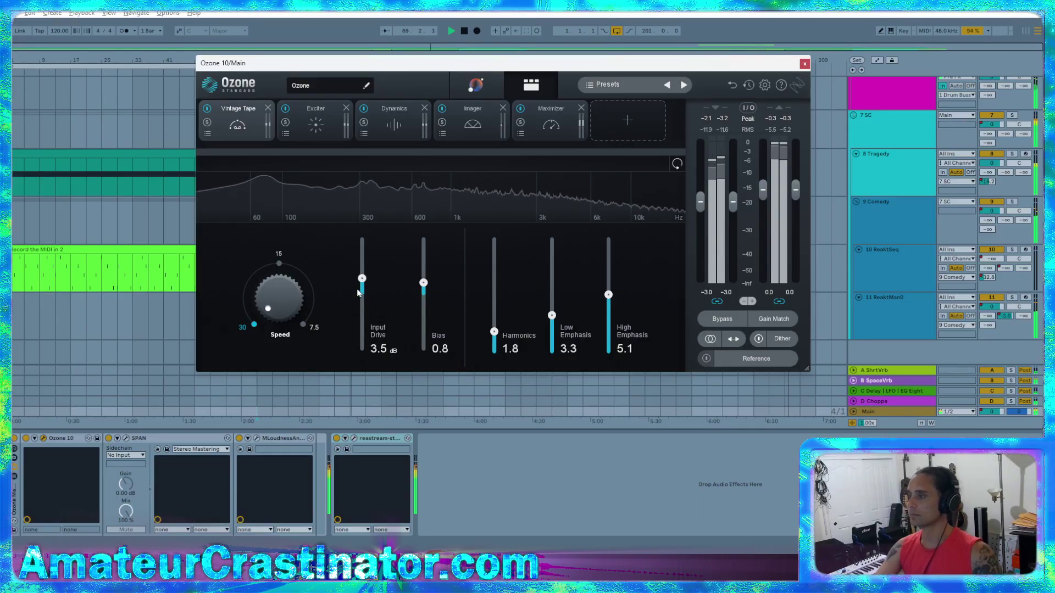
left_click(315, 116)
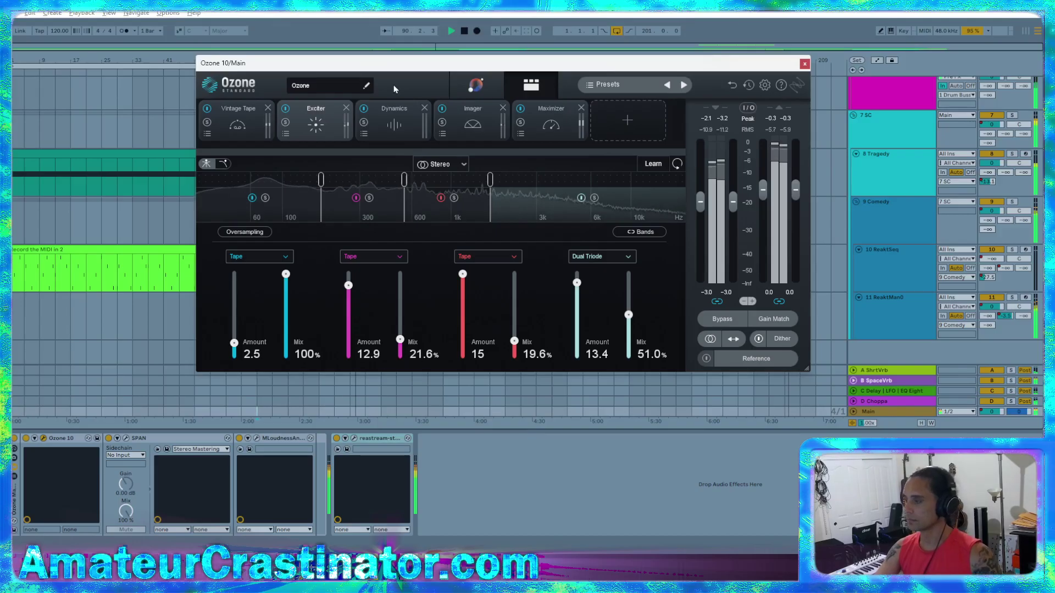
- Examine the compressor and limiter settings of the individual bands in Ozone 10's Dynamics module
left_click(392, 111)
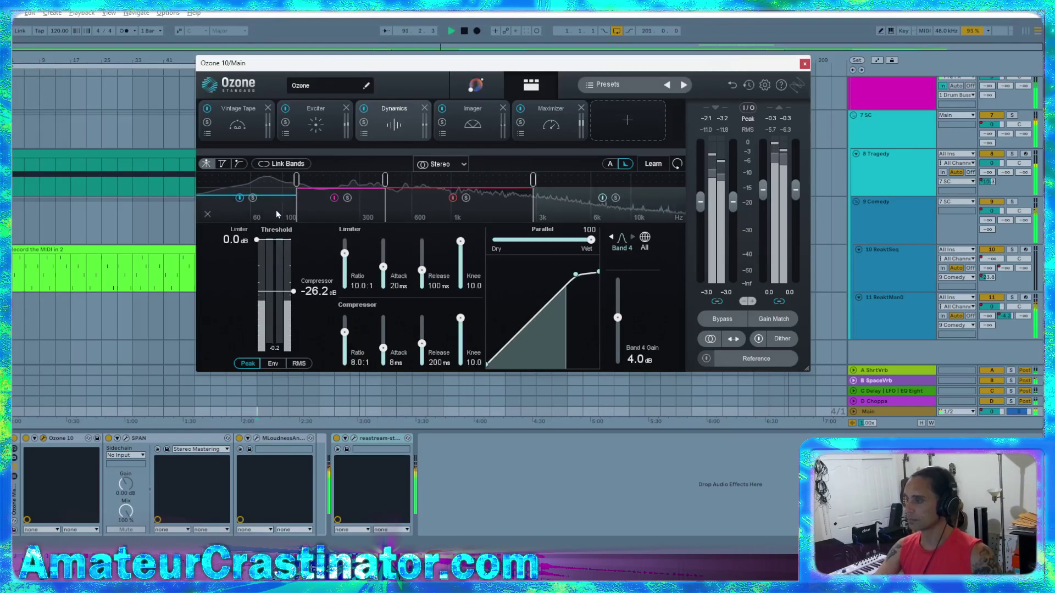
left_click(317, 214)
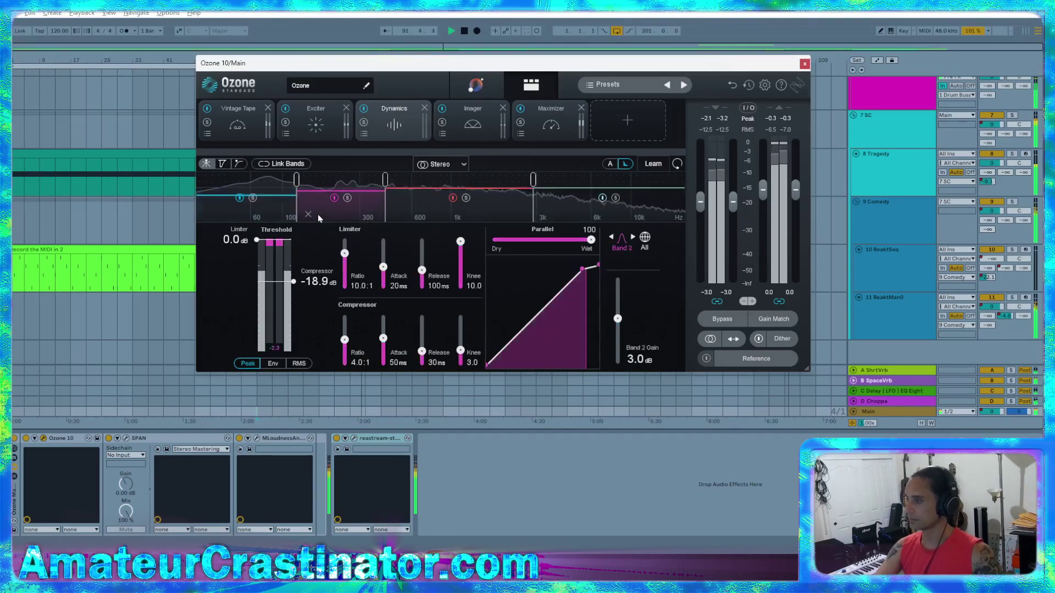
left_click(440, 210)
left_click(632, 237)
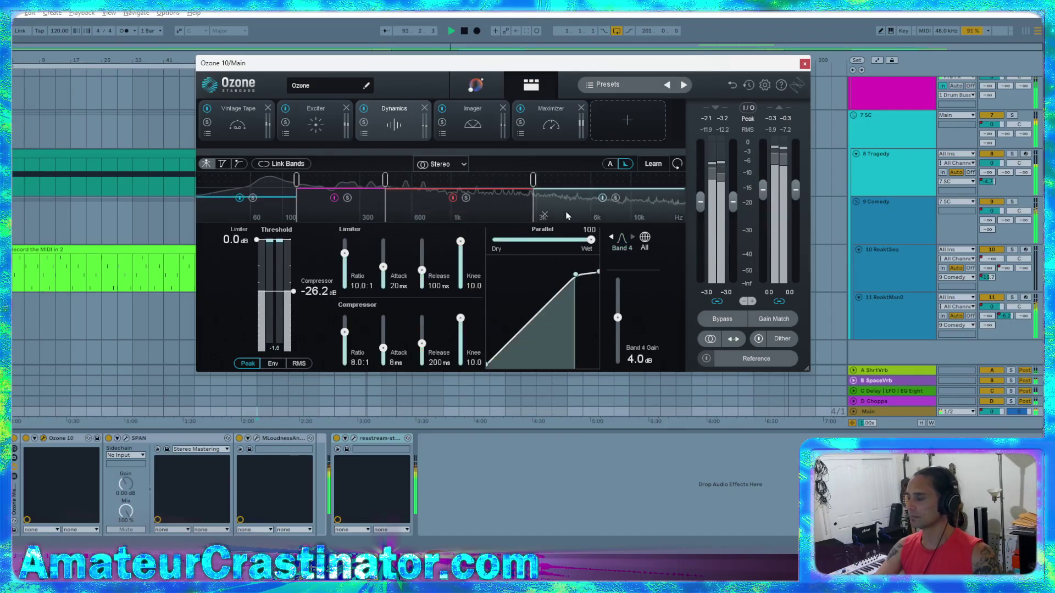
- Compare the sound with Ozone 10's Dynamics module bypassed and active, leaving the module switched on
left_click(363, 110)
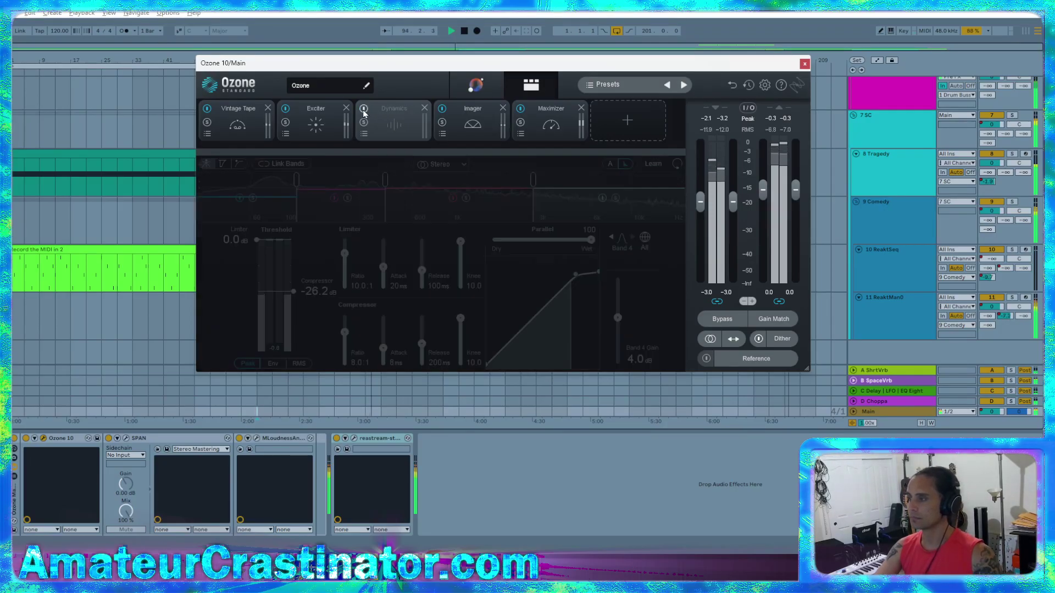
left_click(363, 109)
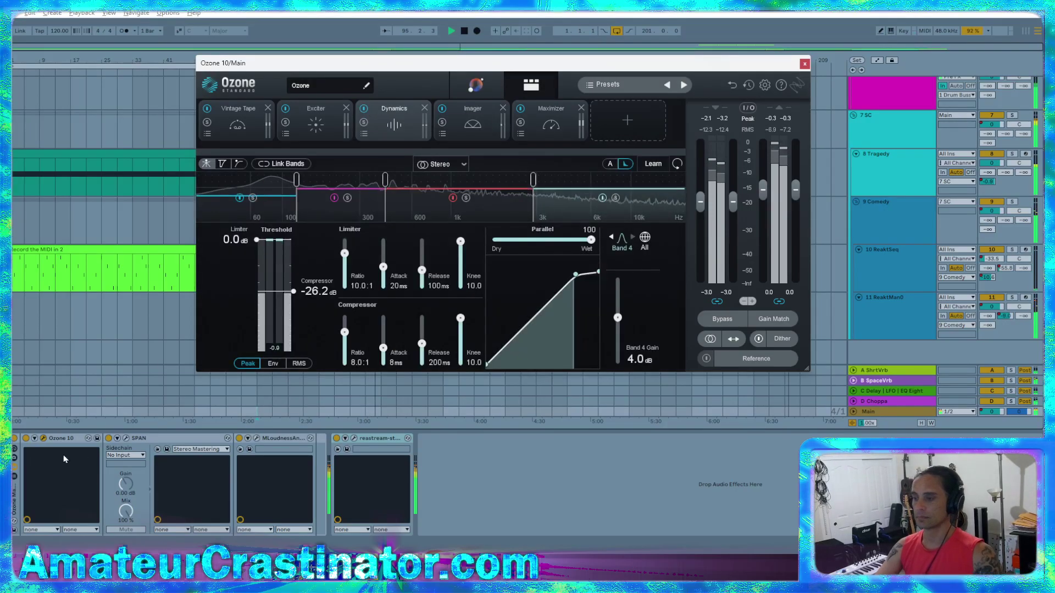
left_click(35, 438)
left_click(35, 439)
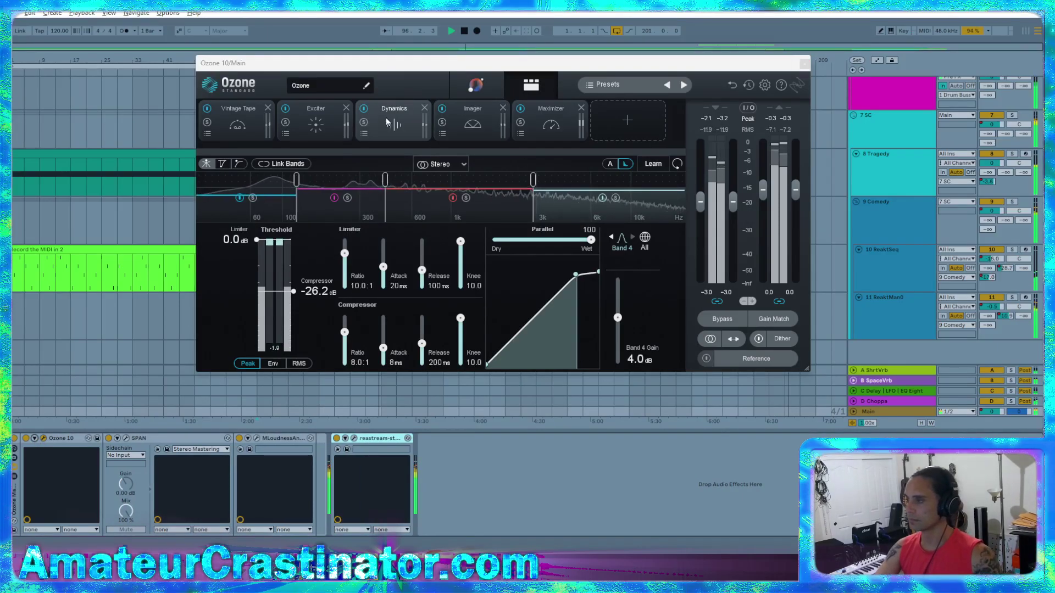
left_click(364, 109)
left_click(364, 109)
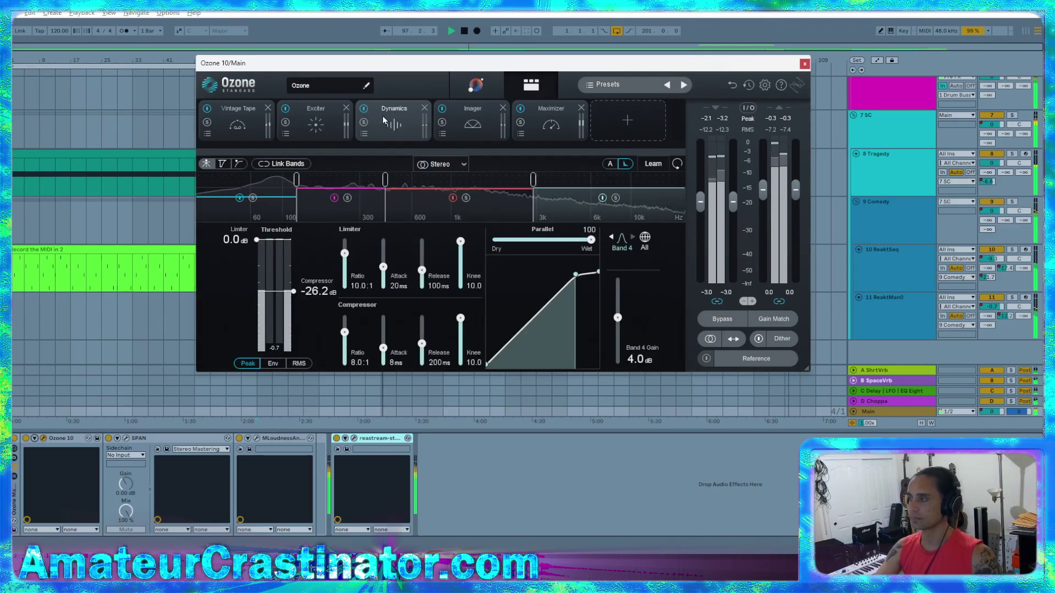
- Set the Band 4 gain in Ozone 10's Dynamics module to 1.0 dB
left_click(617, 326)
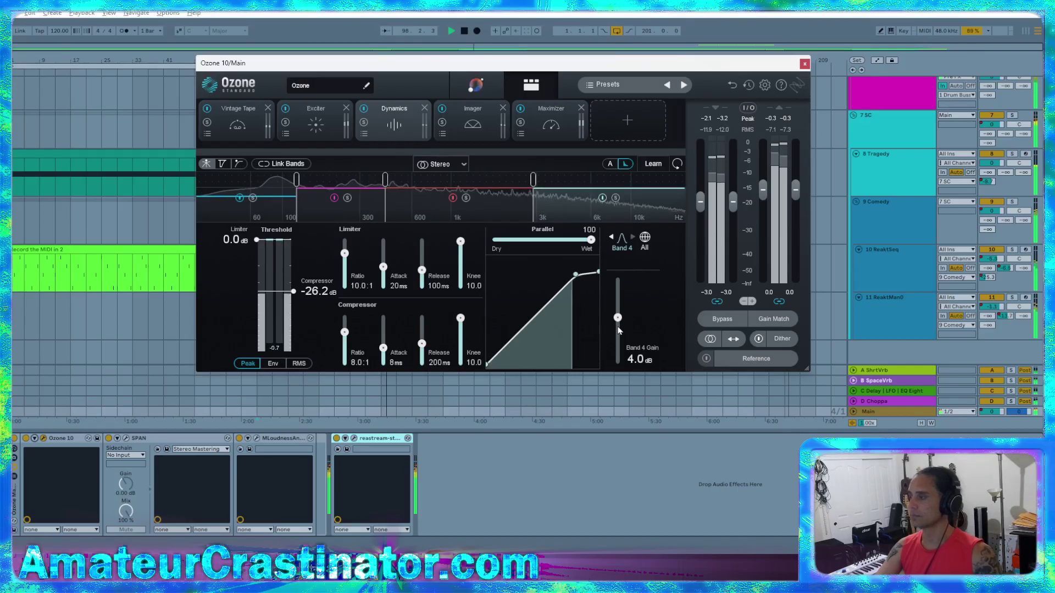
scroll(617, 330, "down", 3)
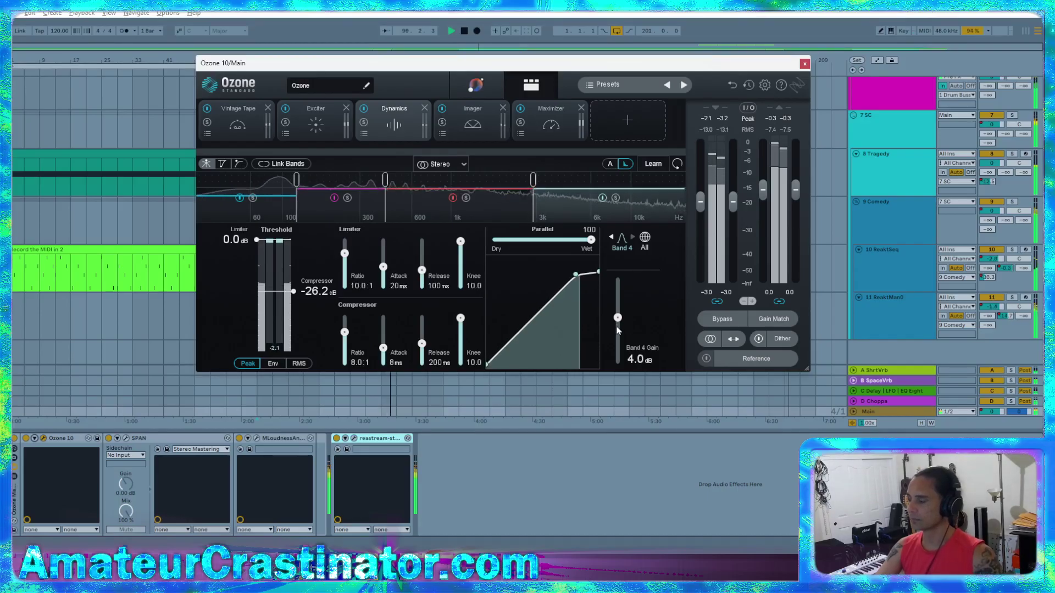
scroll(617, 329, "down", 2)
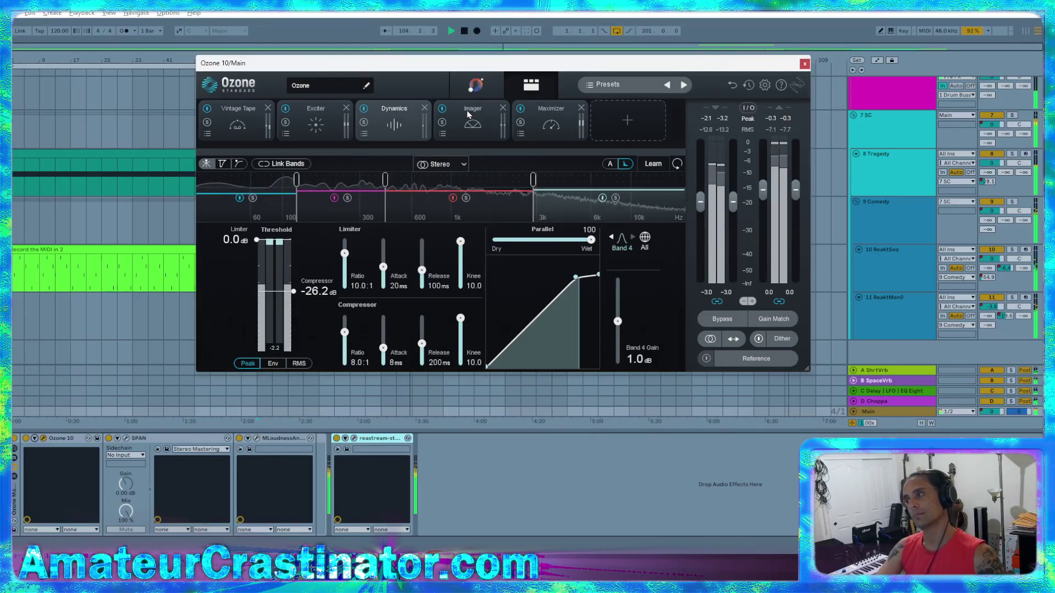
- Lower the Exciter's Dual Triode band mix to 16.3% and compare the sound with that band bypassed and active
left_click(311, 108)
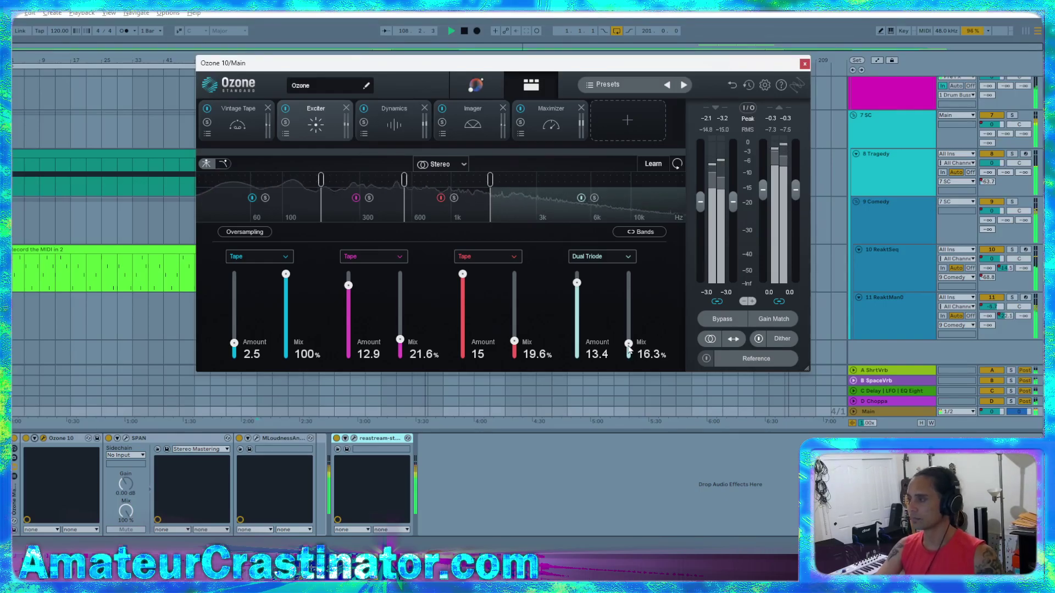
left_click(581, 198)
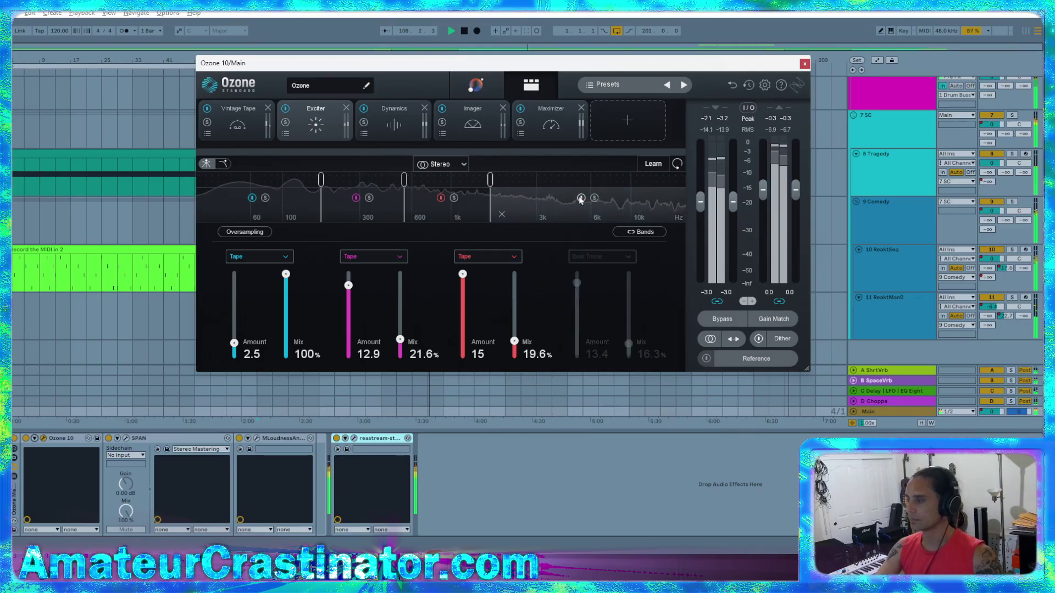
left_click(581, 198)
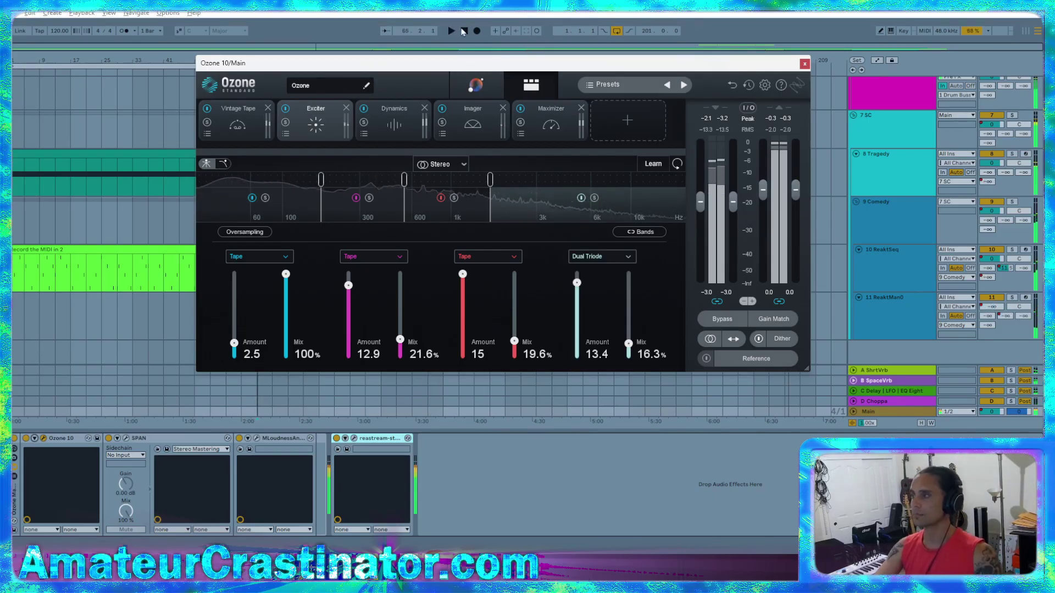
- Restart playback from the beginning and compare the sound with Ozone 10's Exciter module bypassed and active
left_click(463, 31)
key("space")
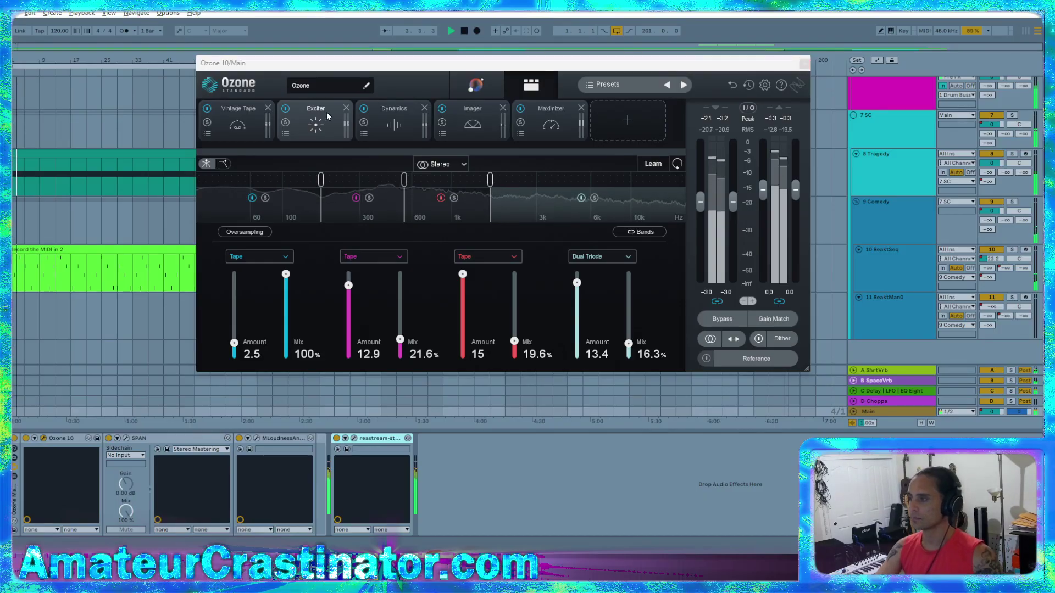
left_click(285, 110)
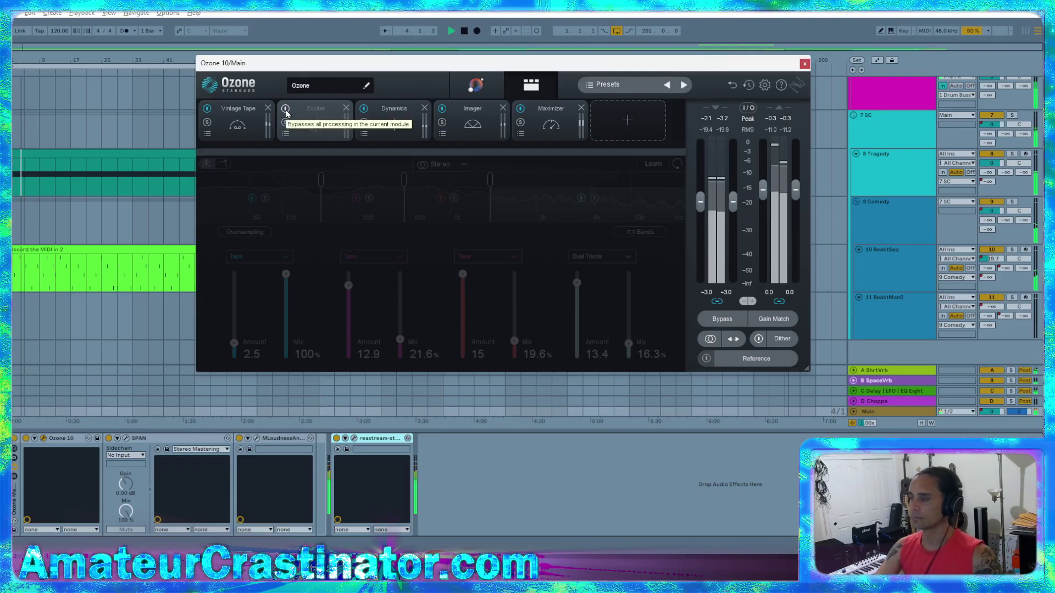
left_click(286, 110)
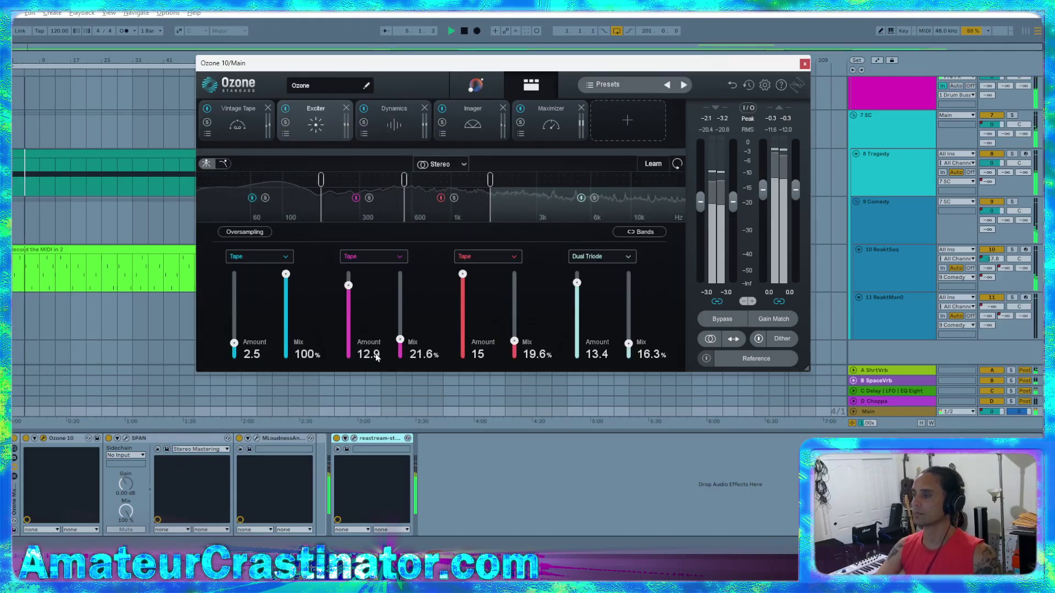
- Lower the mix of the Exciter's lowest Tape band to 42.5% and compare the sound with the Exciter bypassed and active
left_click_drag(286, 274, 290, 326)
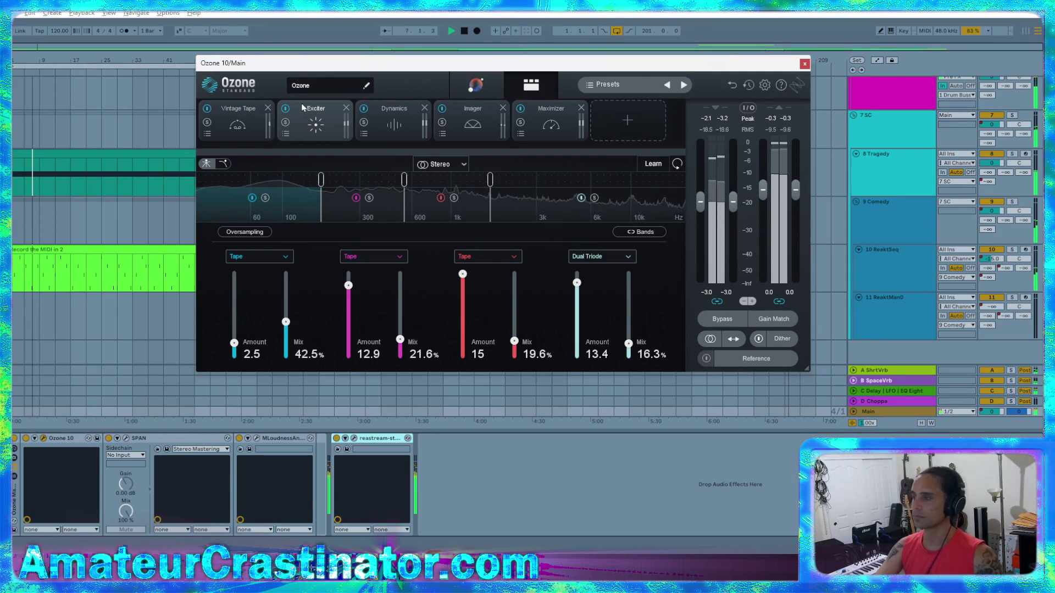
left_click(285, 109)
left_click(285, 109)
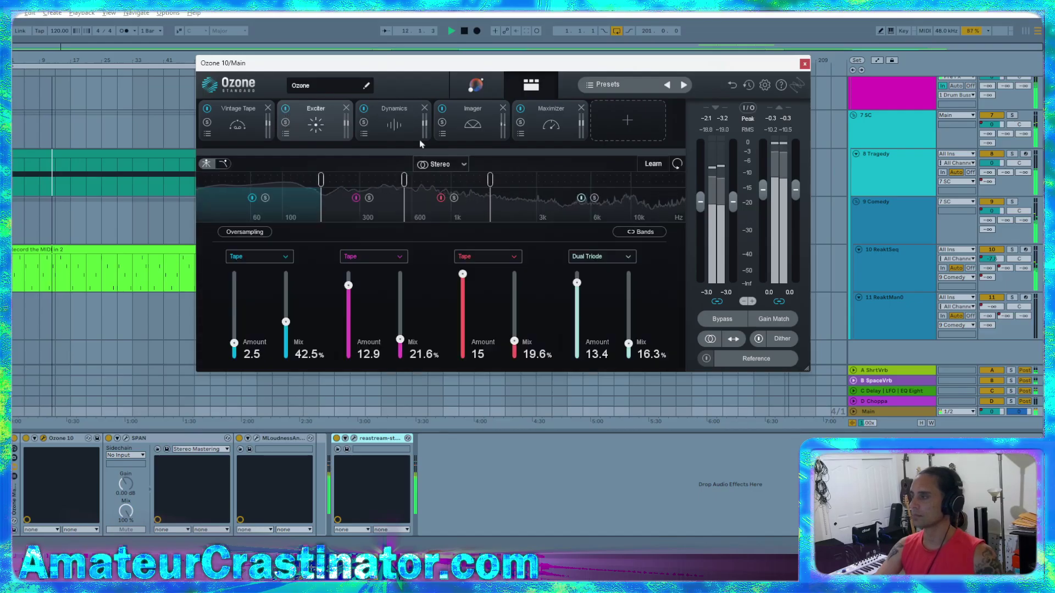
- Review Ozone 10's Maximizer settings, close the plug-in, inspect the device chain of track 11 during playback, and stop
left_click(546, 119)
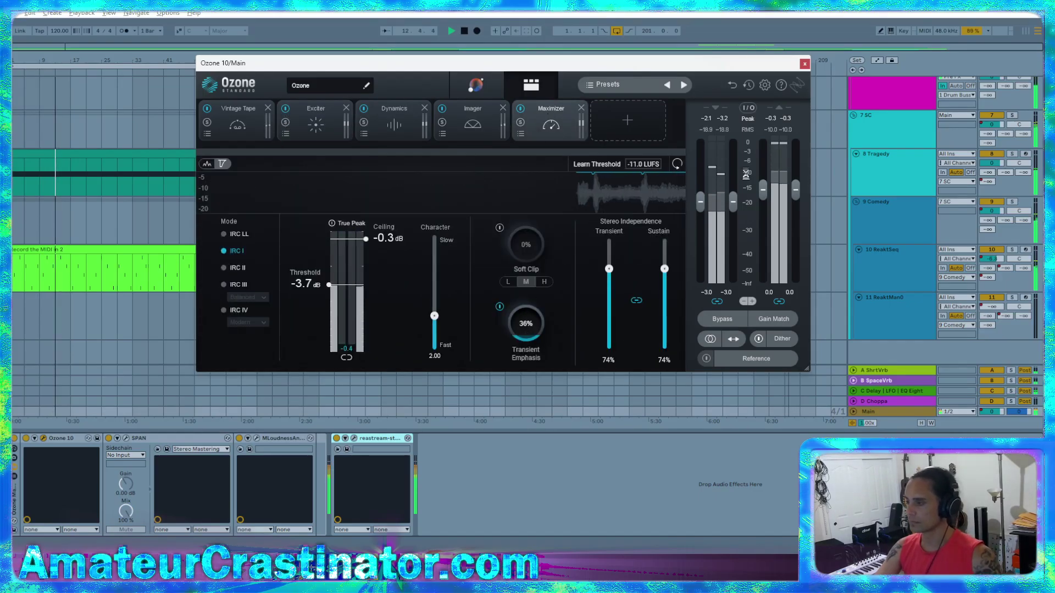
left_click(804, 64)
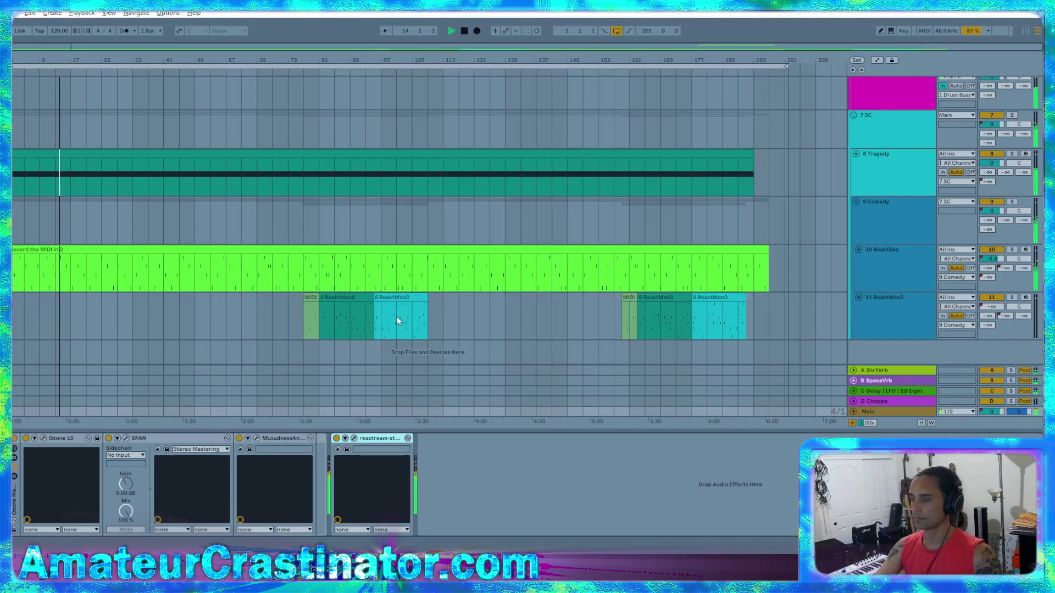
left_click(306, 313)
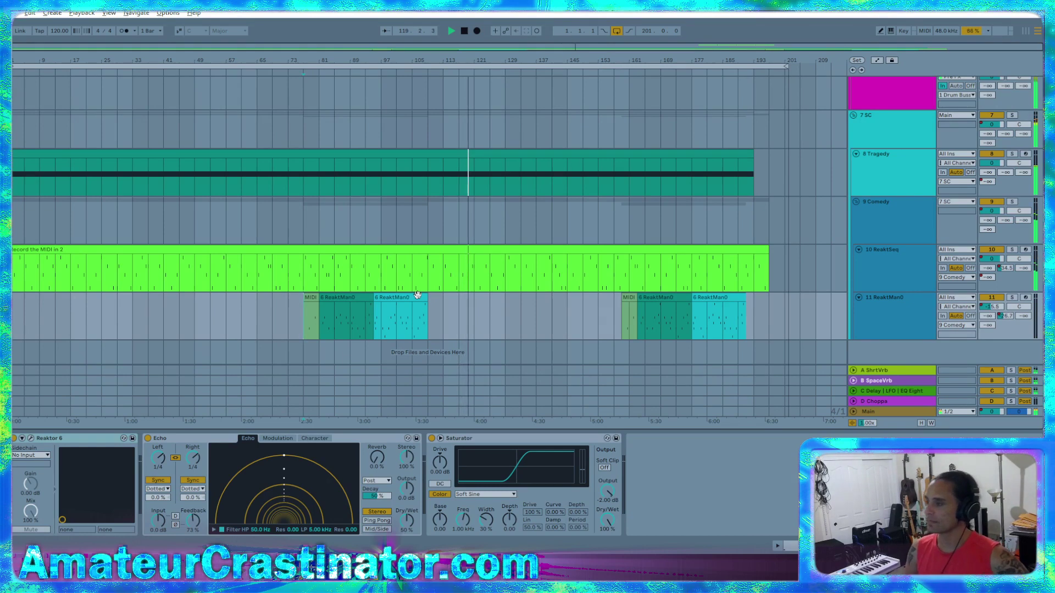
key("space")
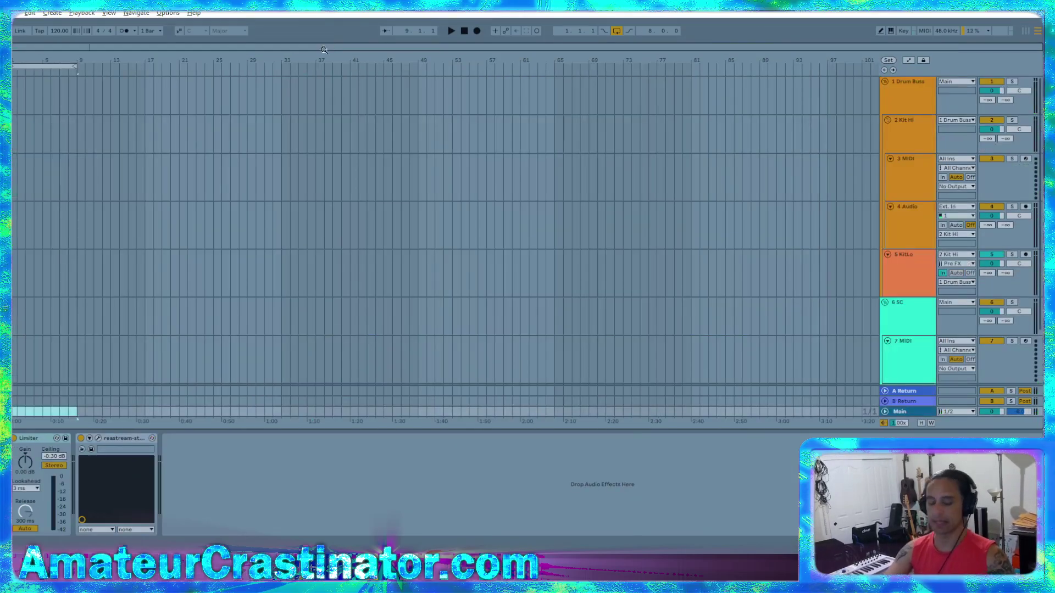
- Save the new untitled set as "another seq" in the All_WIP folder under Live Recordings
key("ctrl+s")
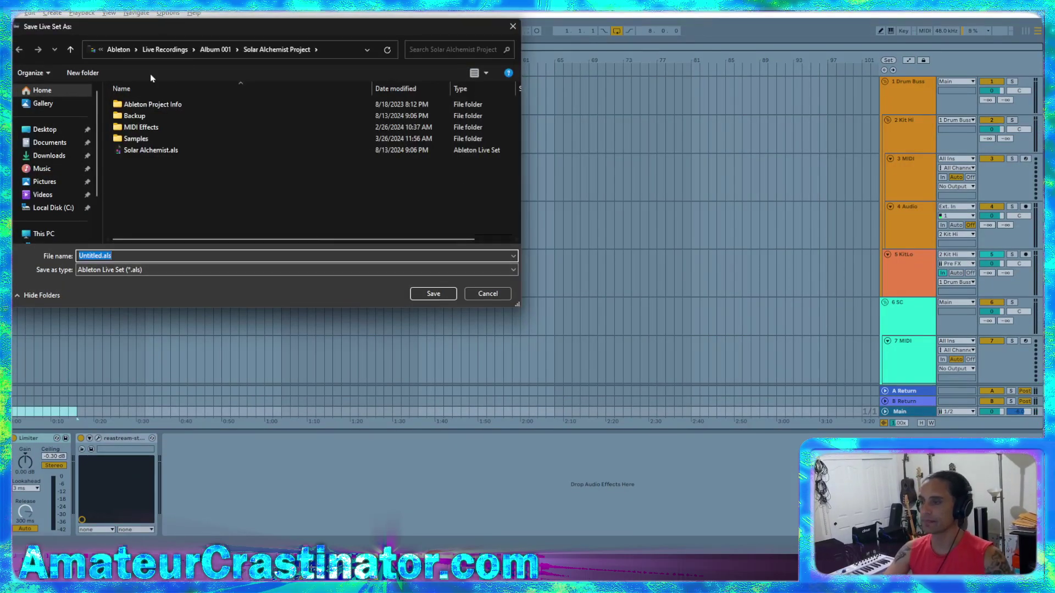
left_click(165, 49)
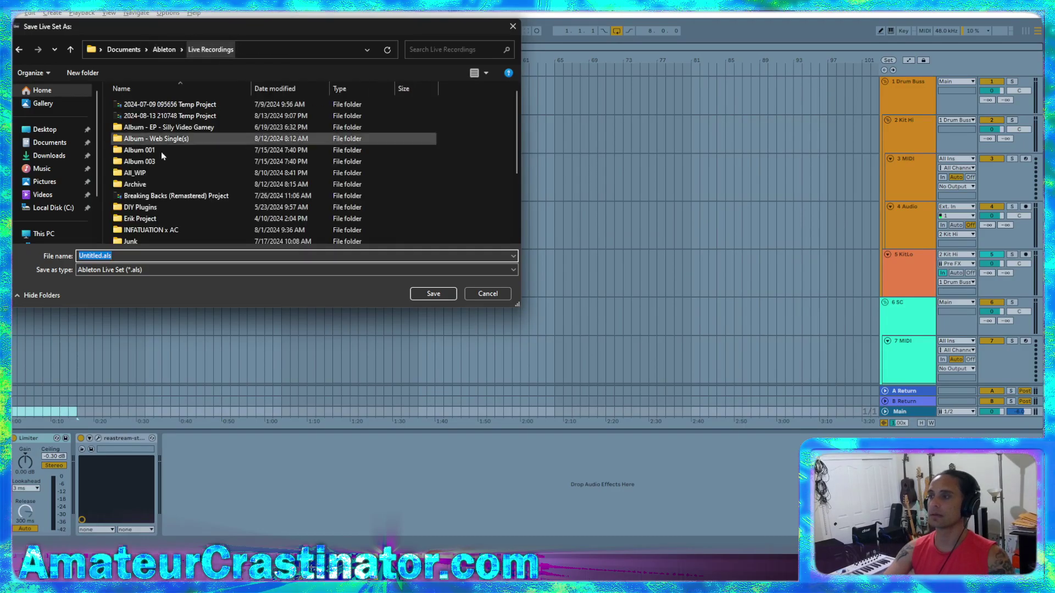
left_click(138, 161)
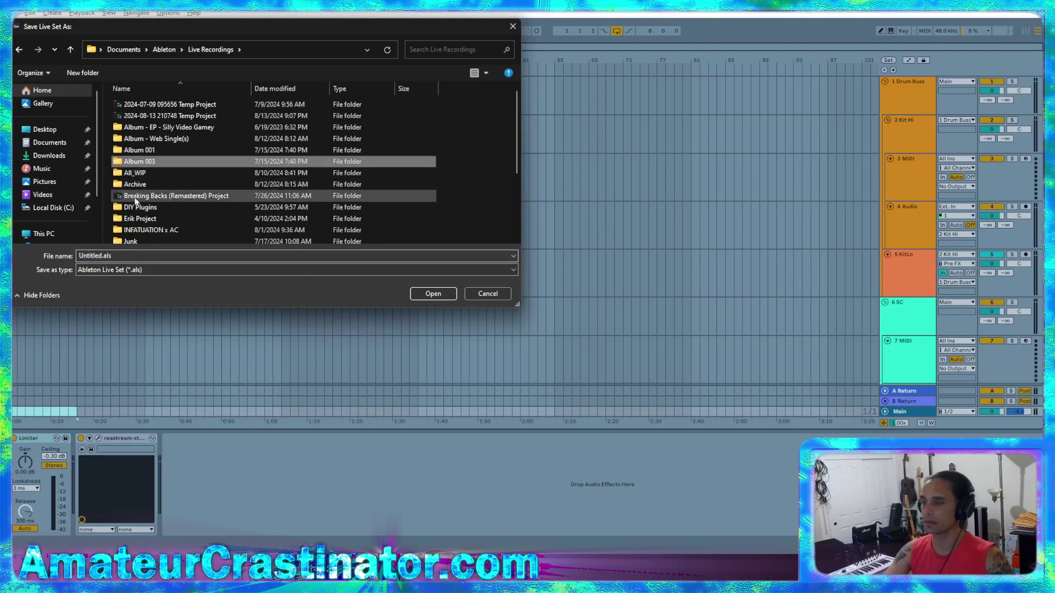
left_click(138, 207)
double_click(136, 174)
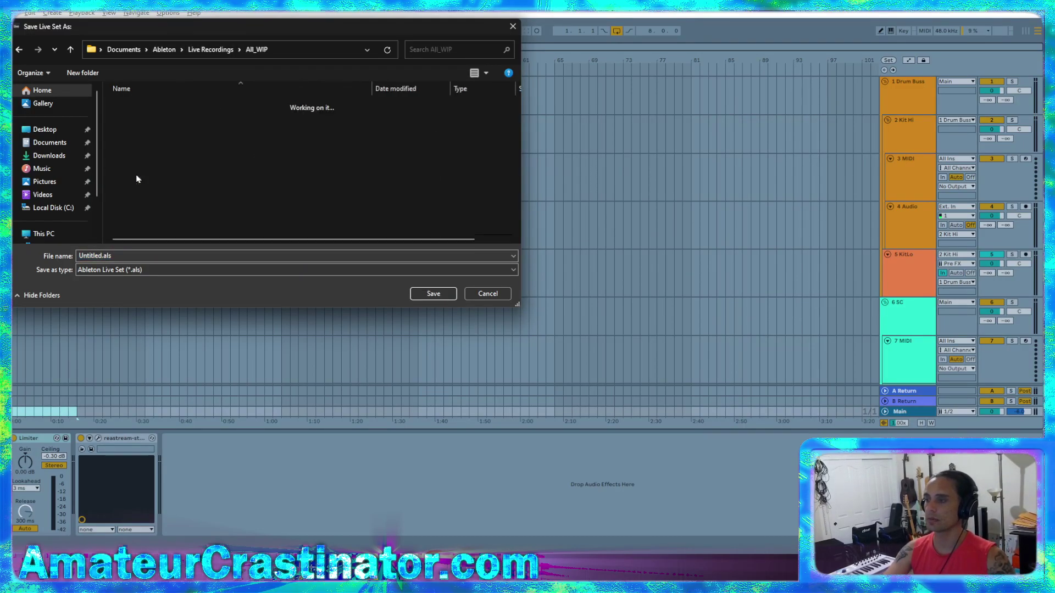
left_click(96, 254)
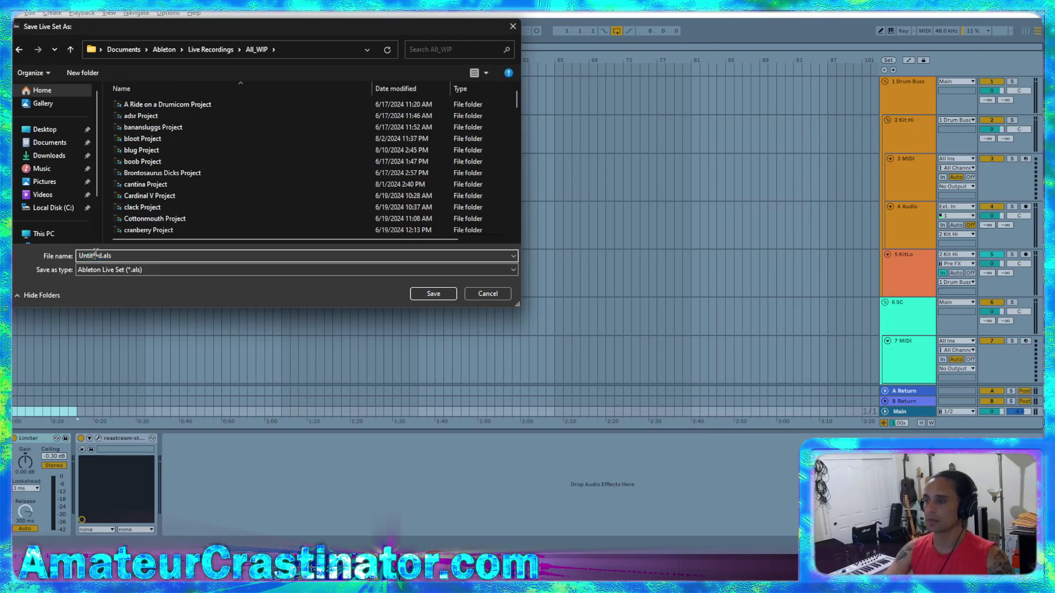
double_click(99, 255)
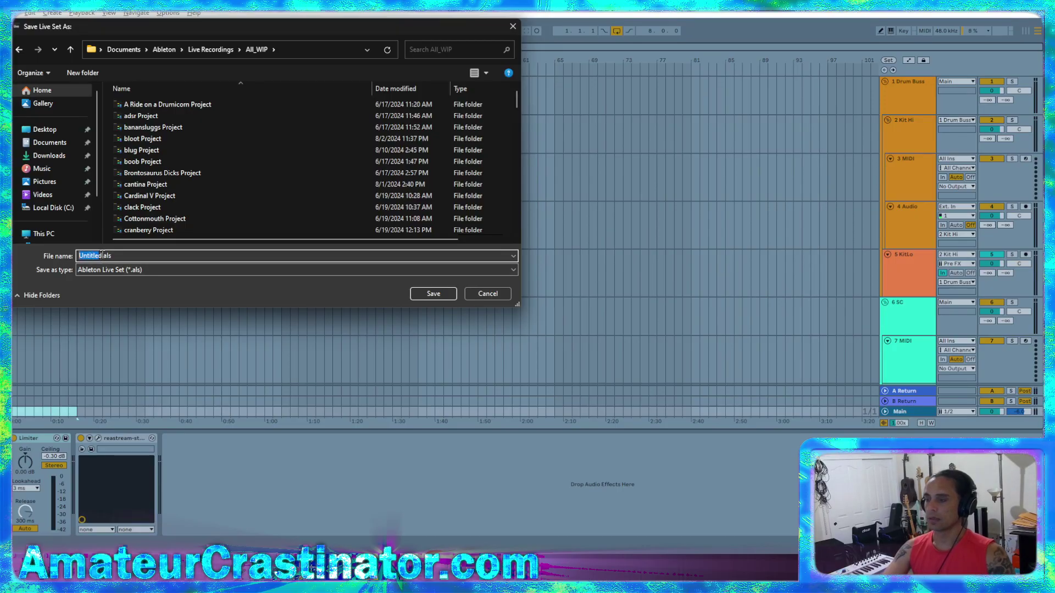
type("another seq")
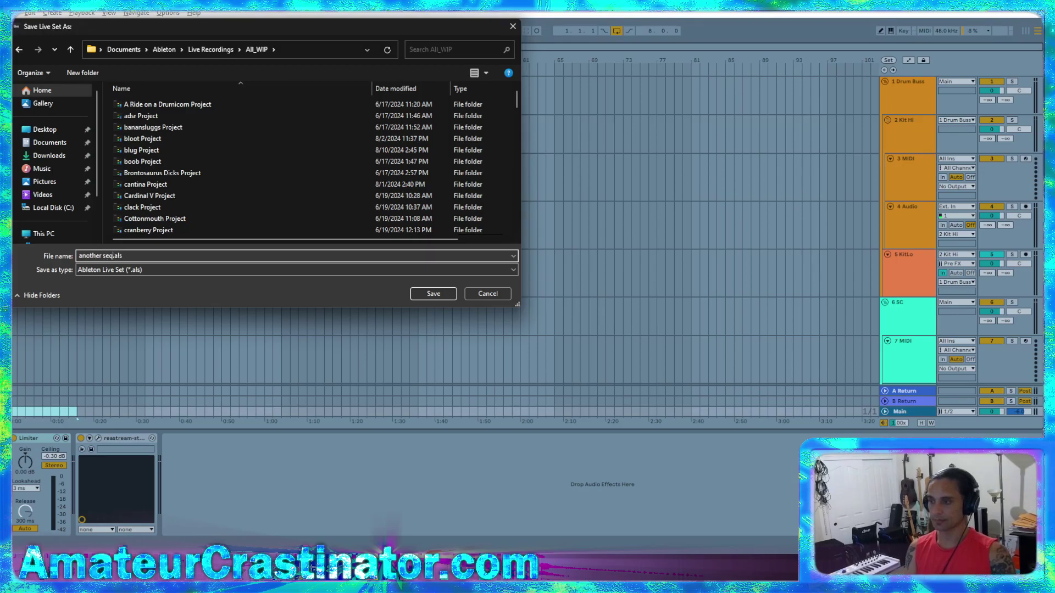
key("Return")
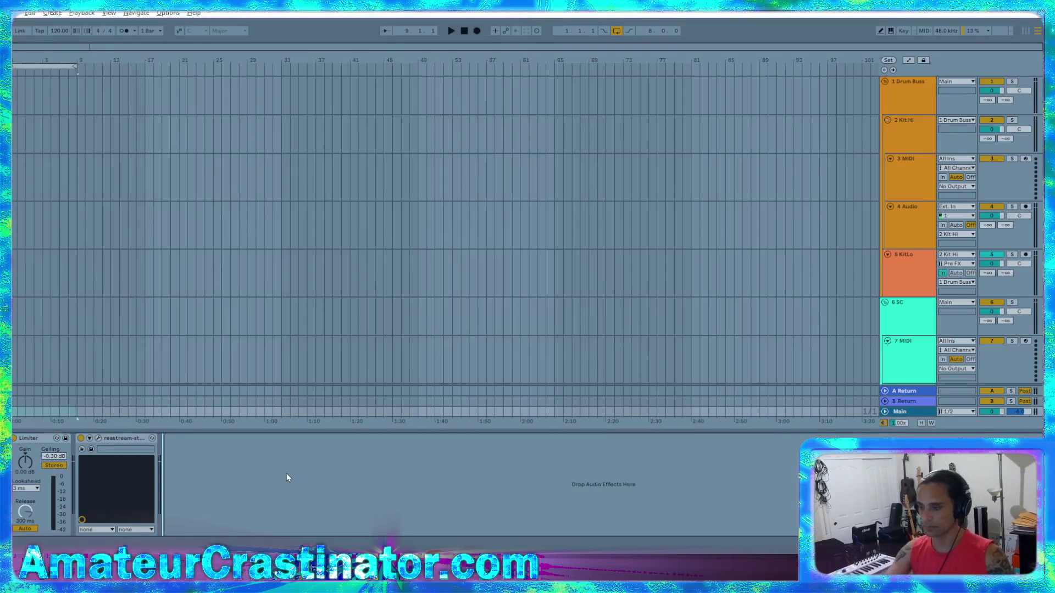
- Load the Operator instrument onto MIDI track 7 inside the SC group
left_click(913, 311)
scroll(912, 311, "down", 3)
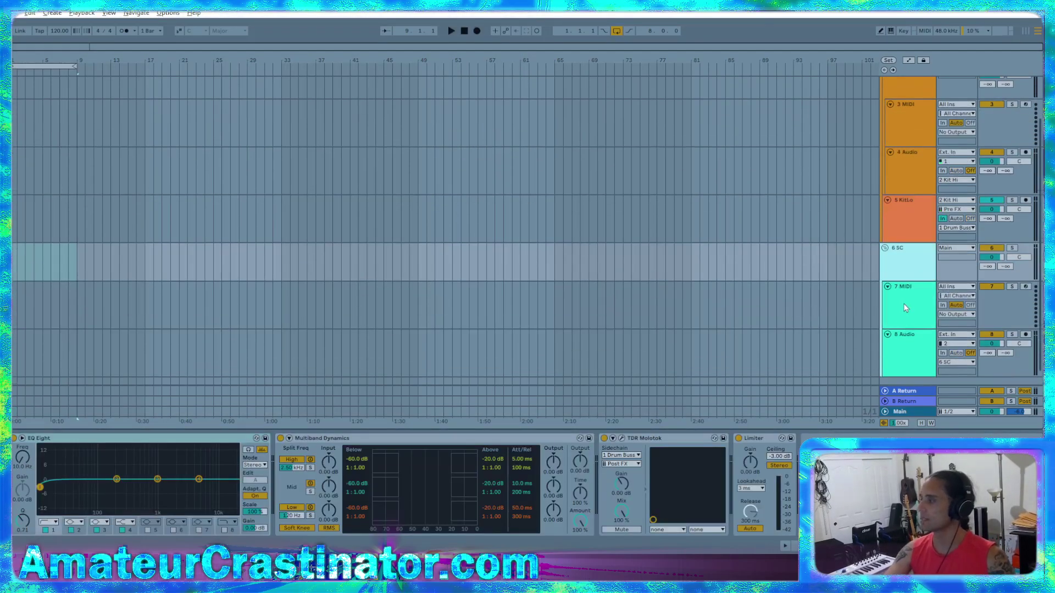
left_click(910, 311)
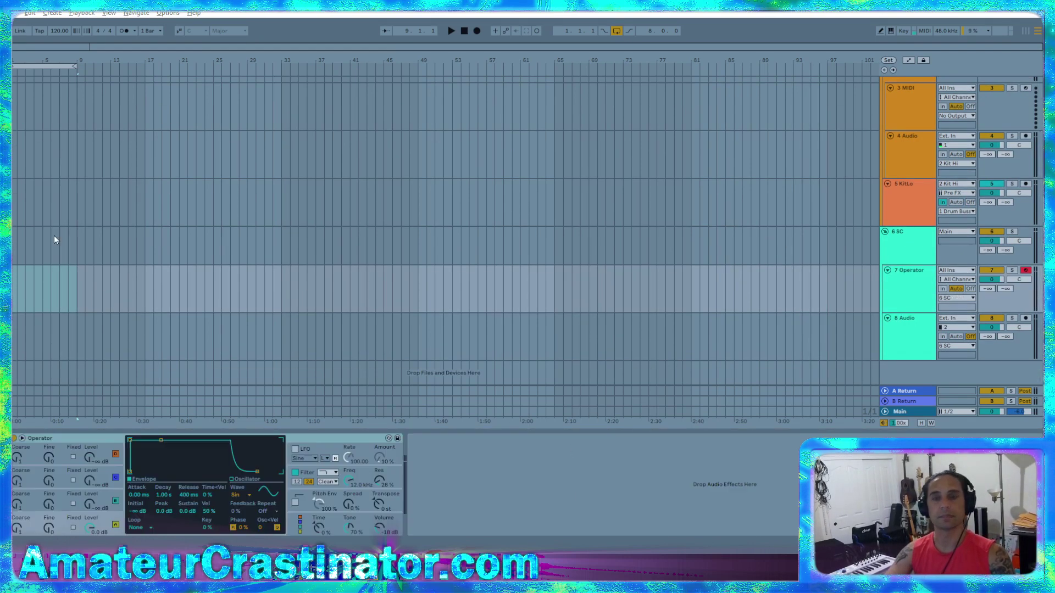
left_click(934, 295)
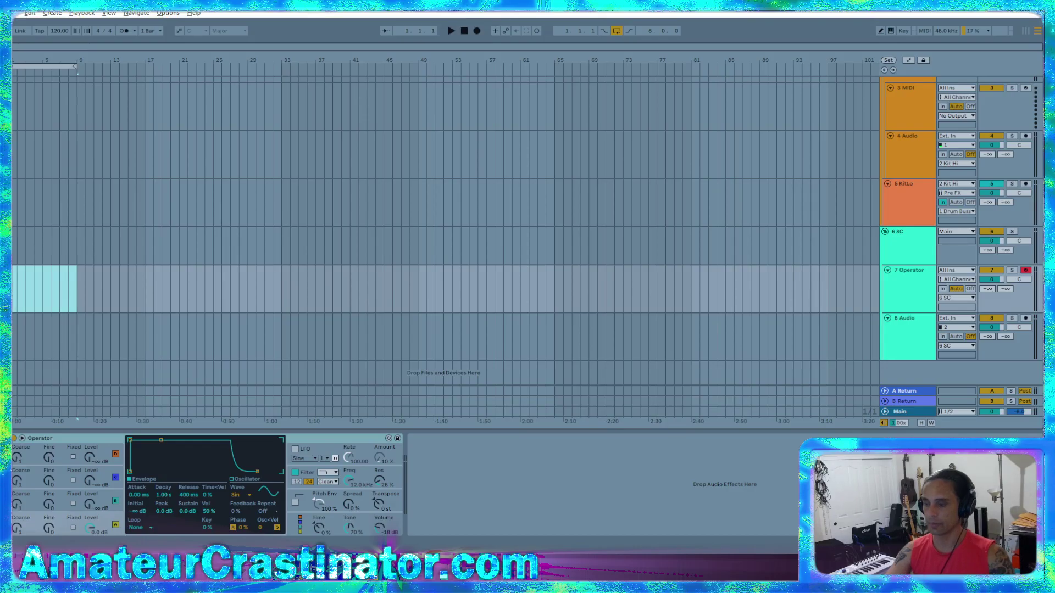
- Create an 8-bar MIDI clip on the Operator track, add a short note at its start, and play it
key("ctrl+shift+m")
double_click(53, 269)
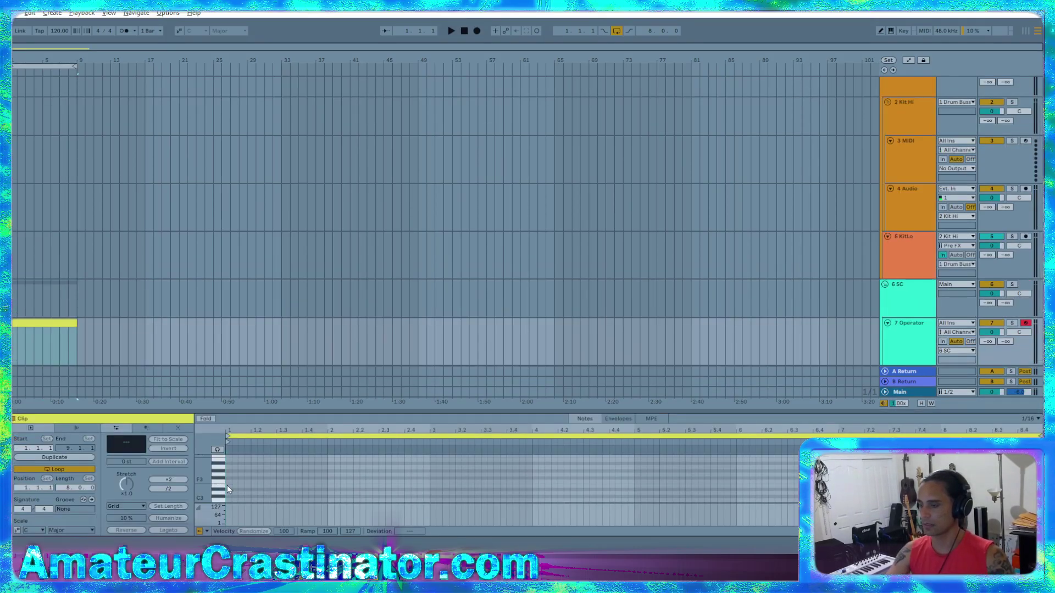
double_click(229, 486)
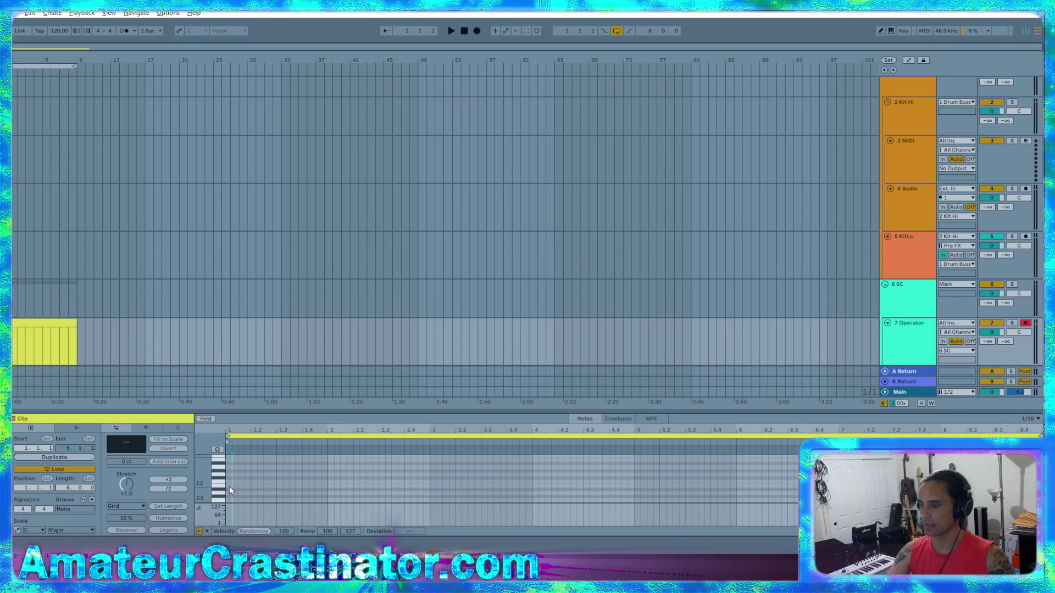
key("shift+Tab")
key("space")
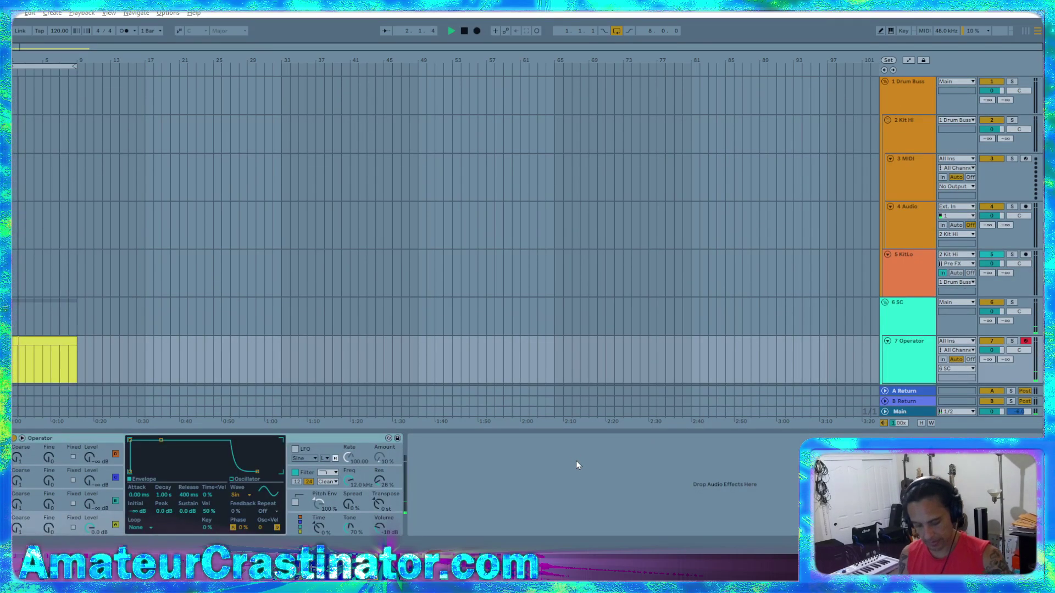
- Add a Grain Delay after Operator and duplicate it in the device chain
left_click_drag(566, 0, 566, 444)
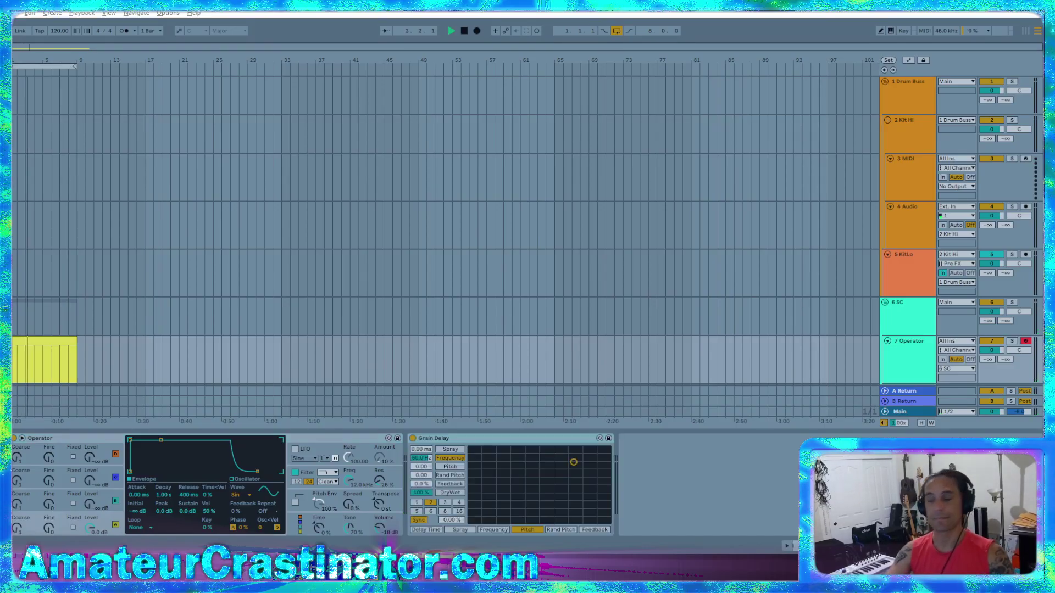
left_click(566, 444)
key("ctrl+d")
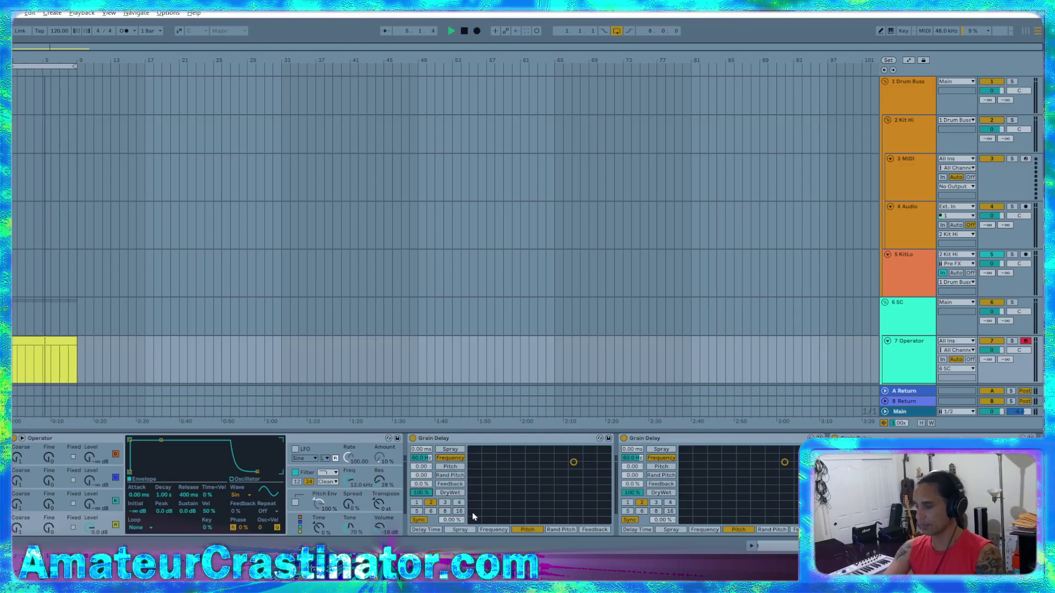
- Set the dry/wet of the first two Grain Delays to 50%
type("50")
key("Return")
left_click(632, 492)
type("50")
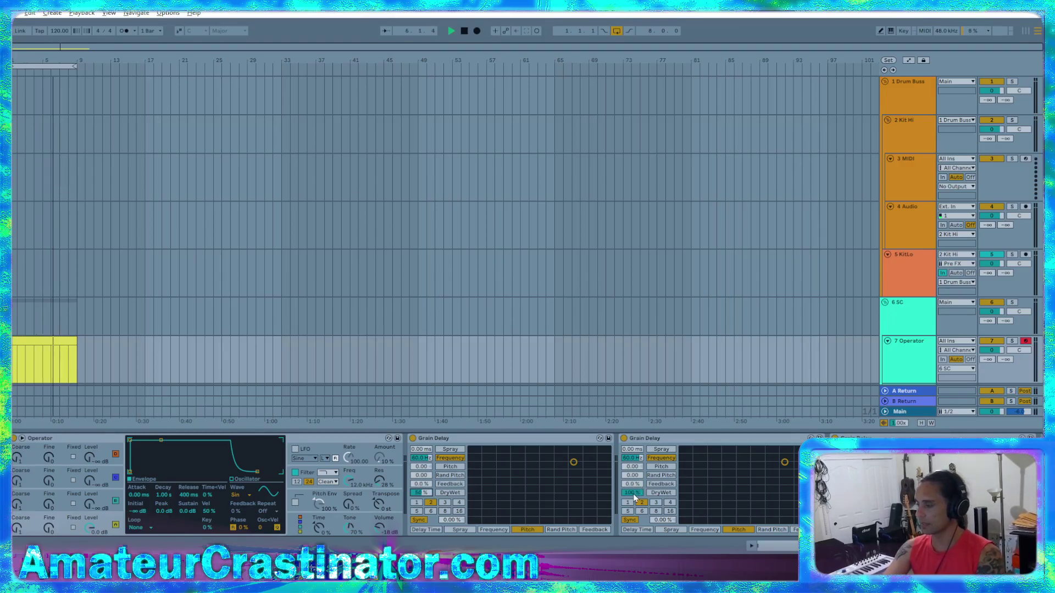
key("Return")
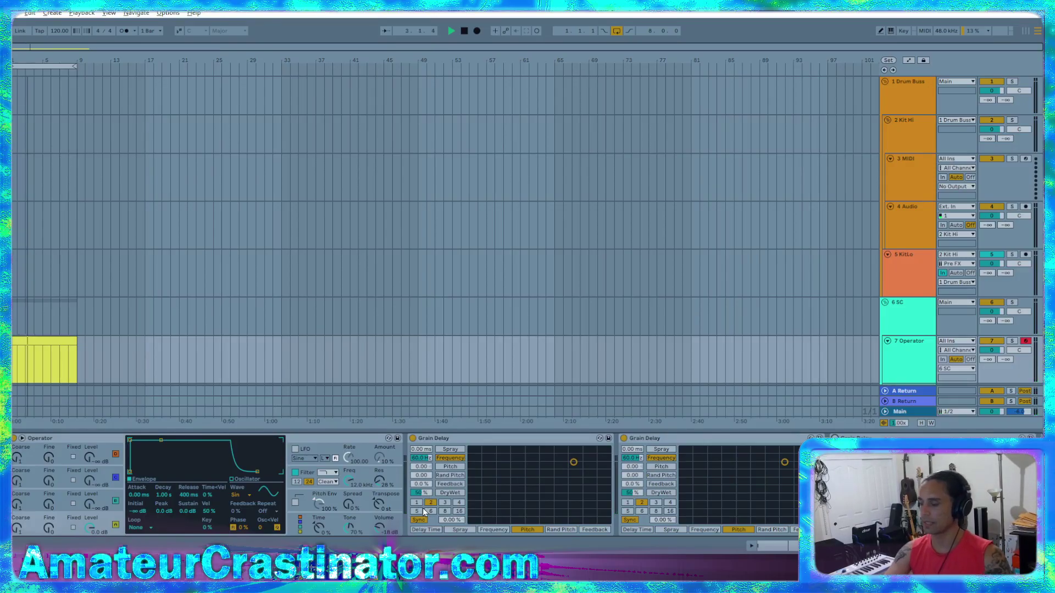
- Audition the clip and set the first Grain Delay's pitch to 3
key("space")
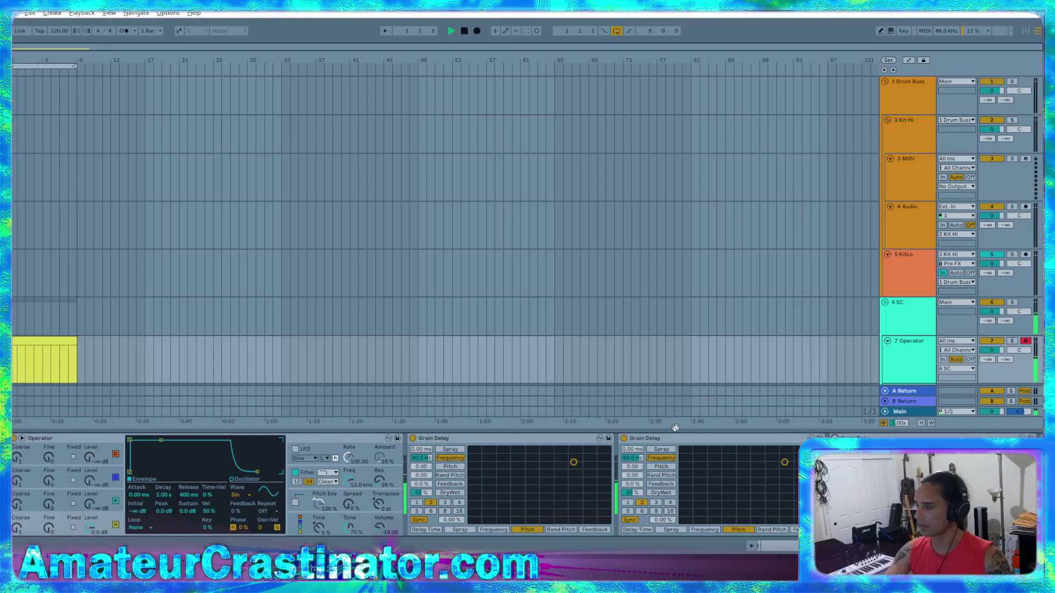
key("space")
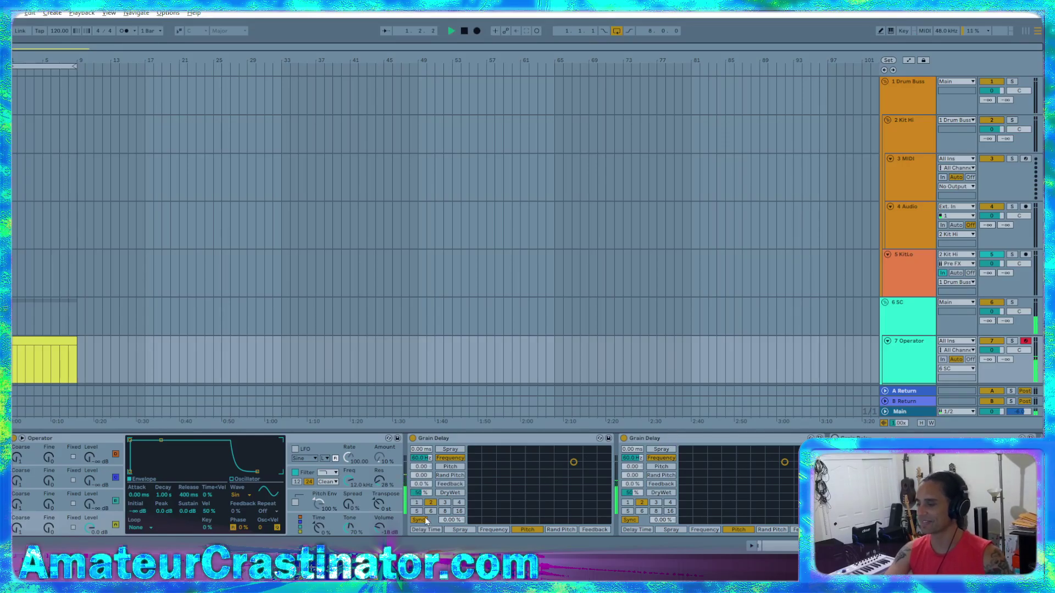
left_click(413, 466)
type("3")
key("Return")
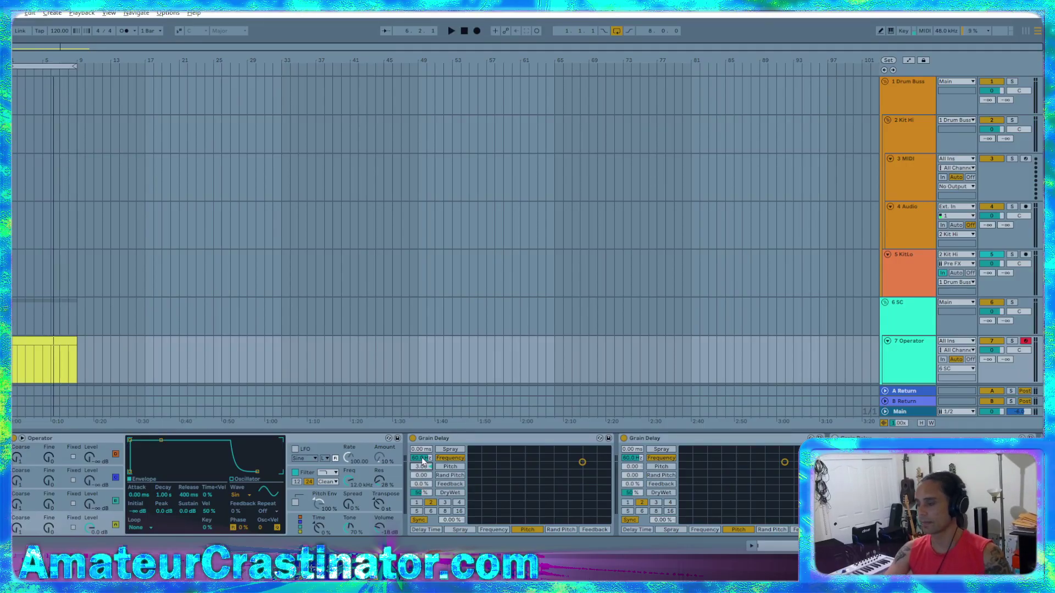
- Play the clip and set the second Grain Delay's pitch to -1
key("space")
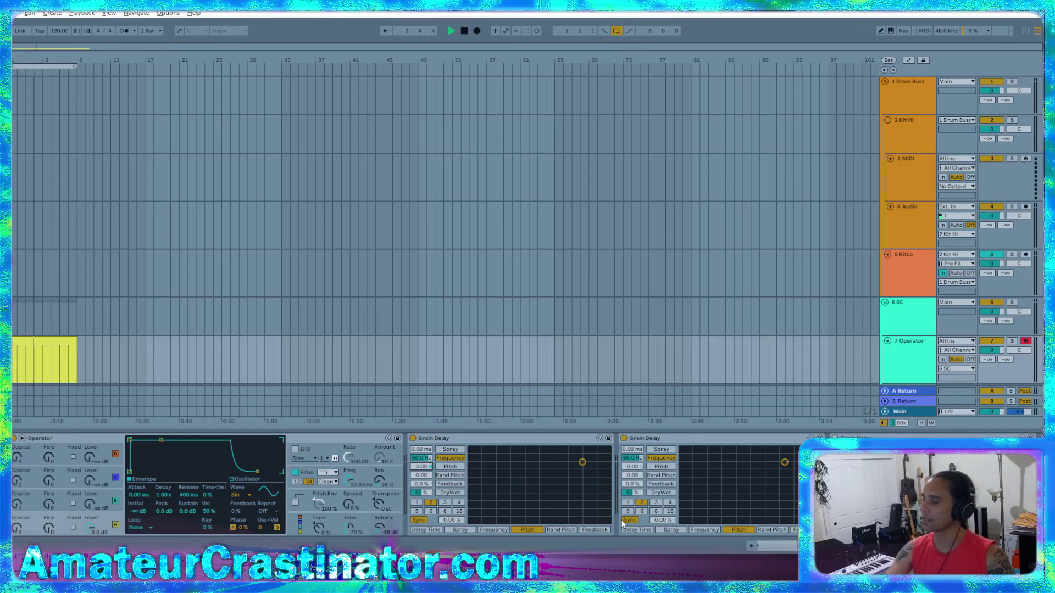
left_click_drag(631, 466, 630, 479)
type("-")
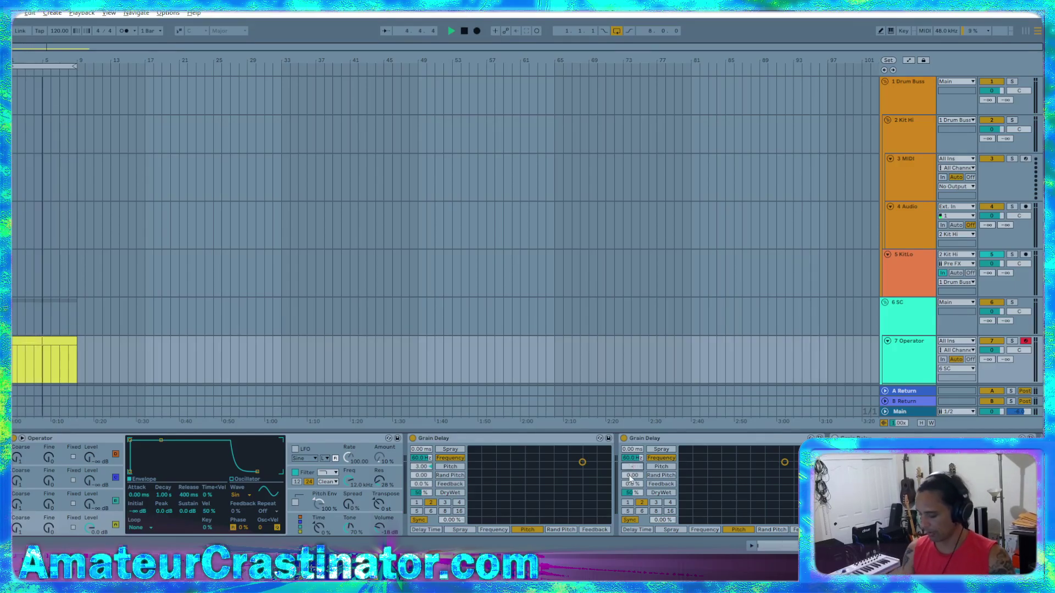
type("1")
key("Return")
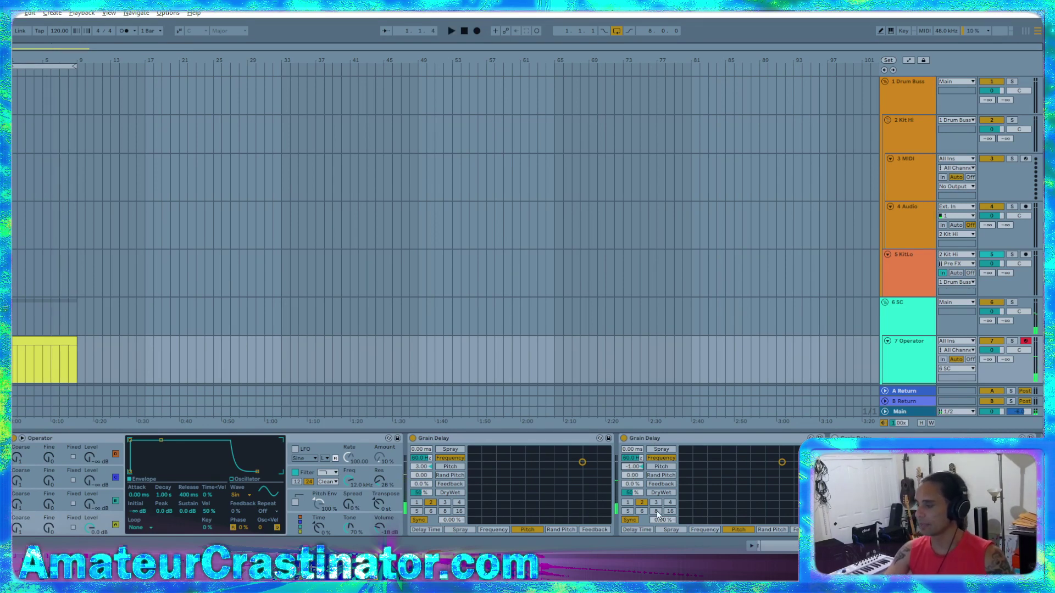
- Set the synced delay time to 3 on the first Grain Delay and 4 on the second, auditioning the clip after each change
left_click(444, 504)
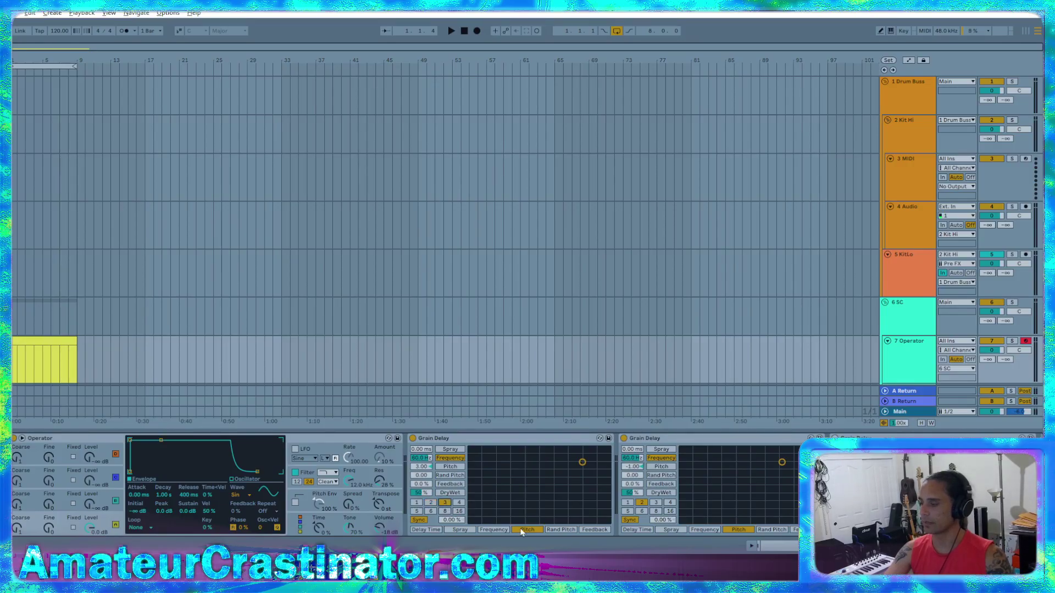
key("space")
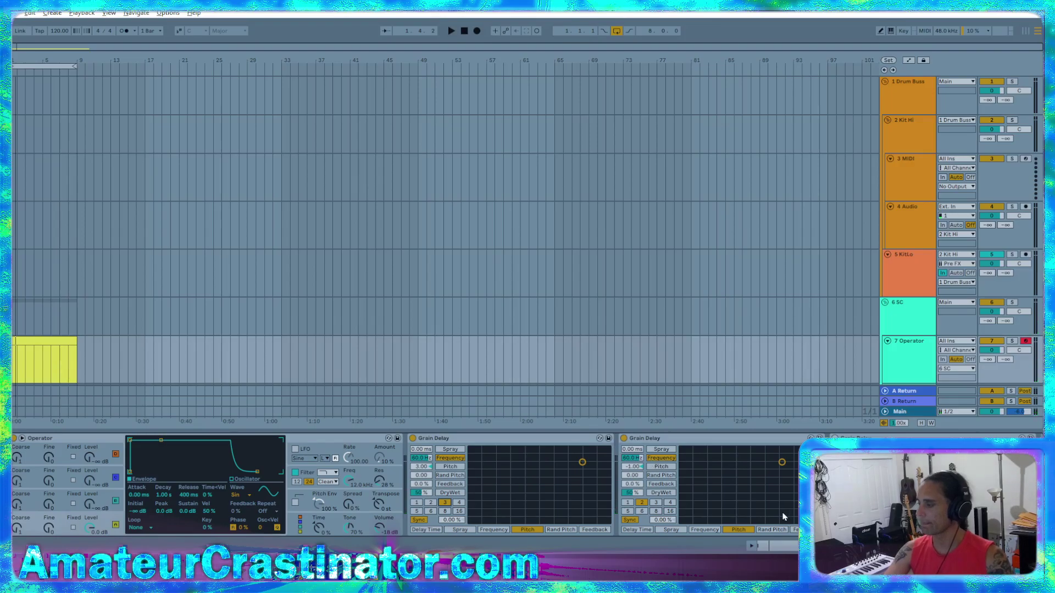
key("space")
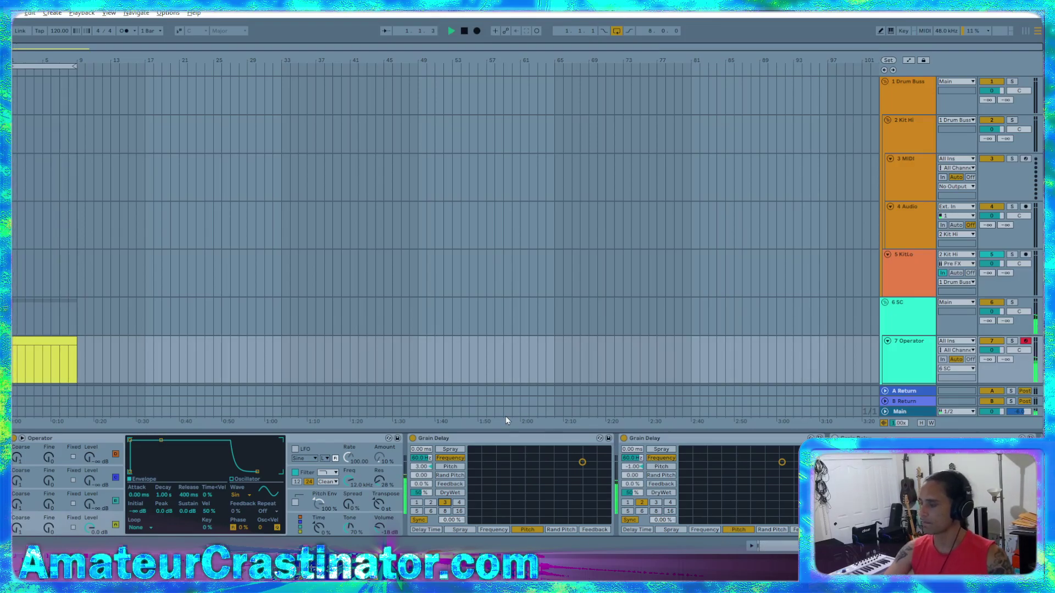
left_click(669, 502)
key("space")
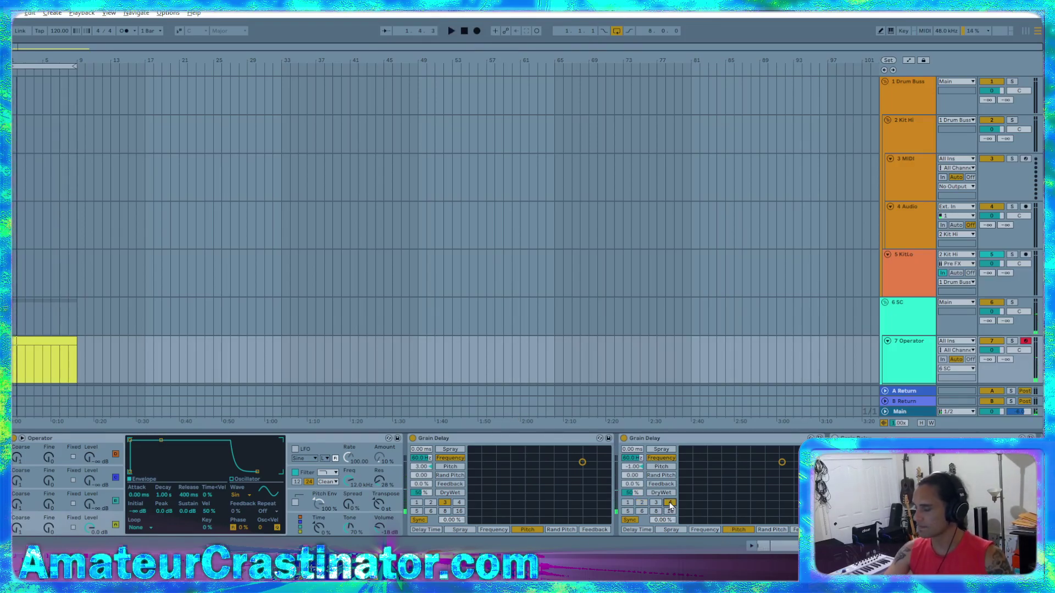
key("space")
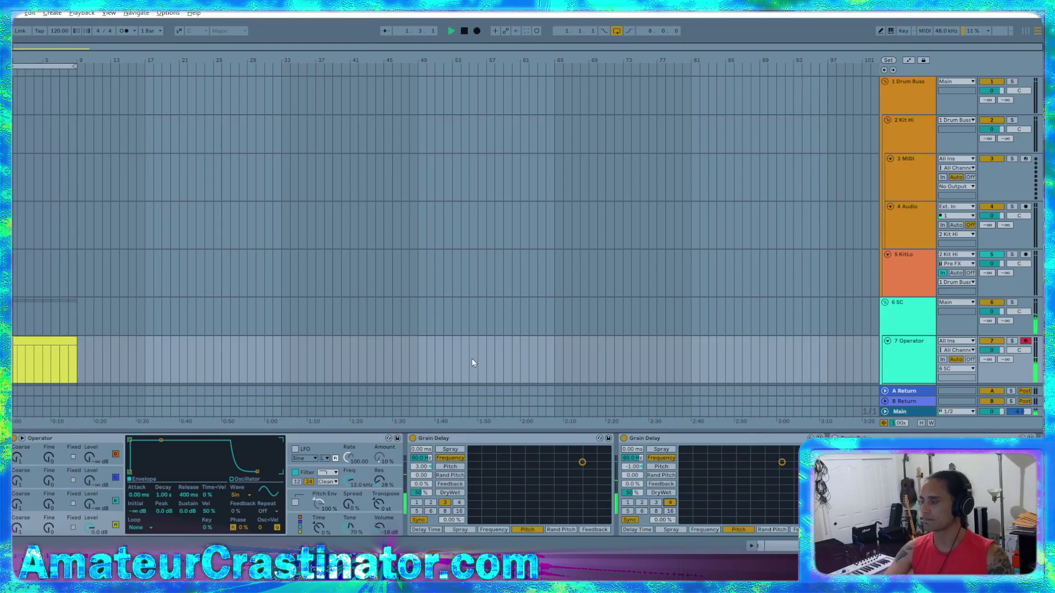
- Try a synced delay time of 2 on the second Grain Delay and 4 on the first, auditioning the clip
left_click(641, 503)
key("space")
left_click(458, 502)
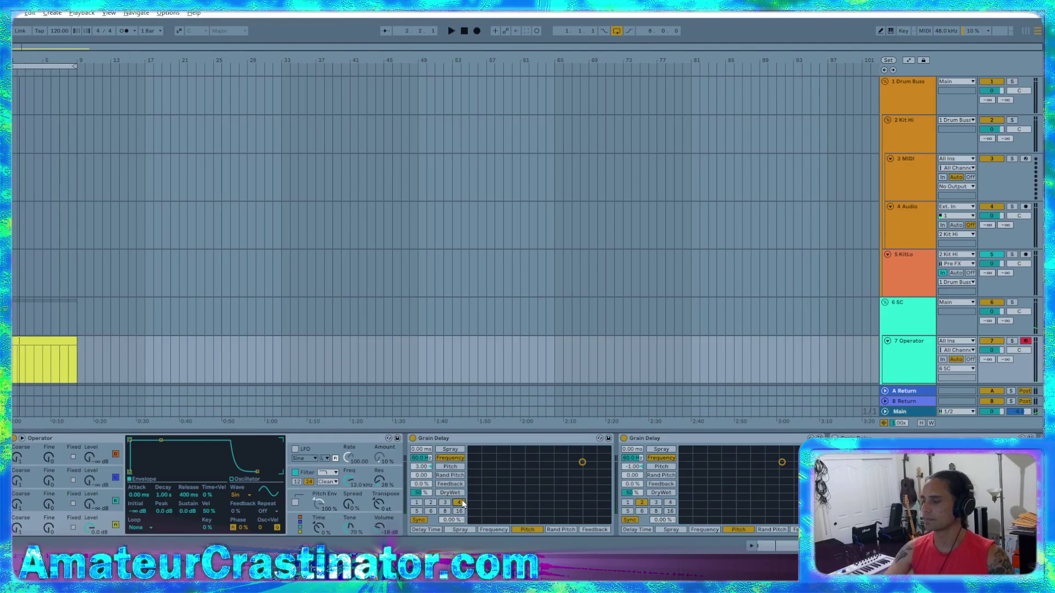
key("space")
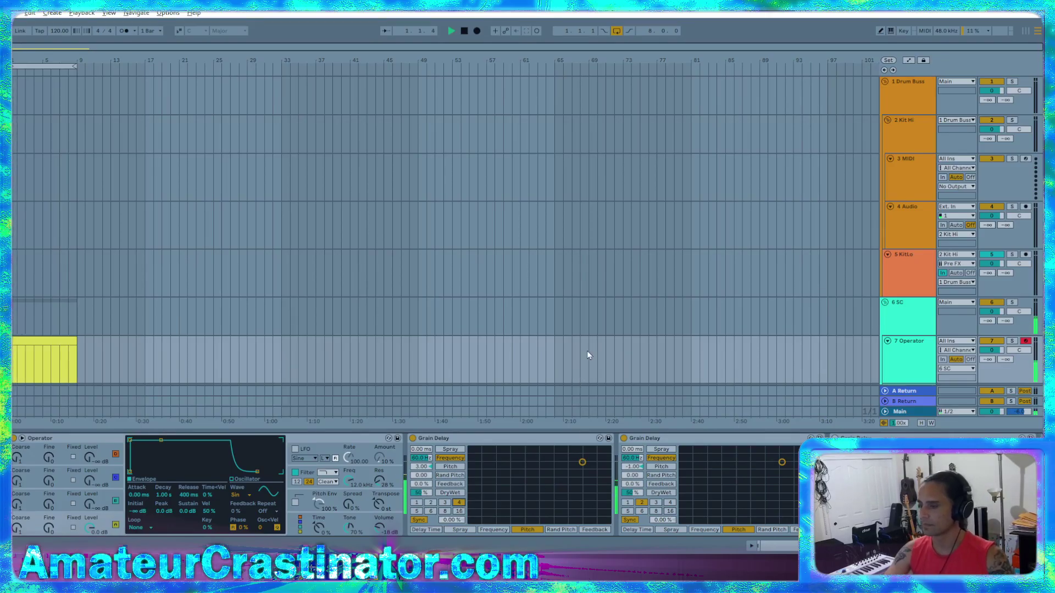
key("space")
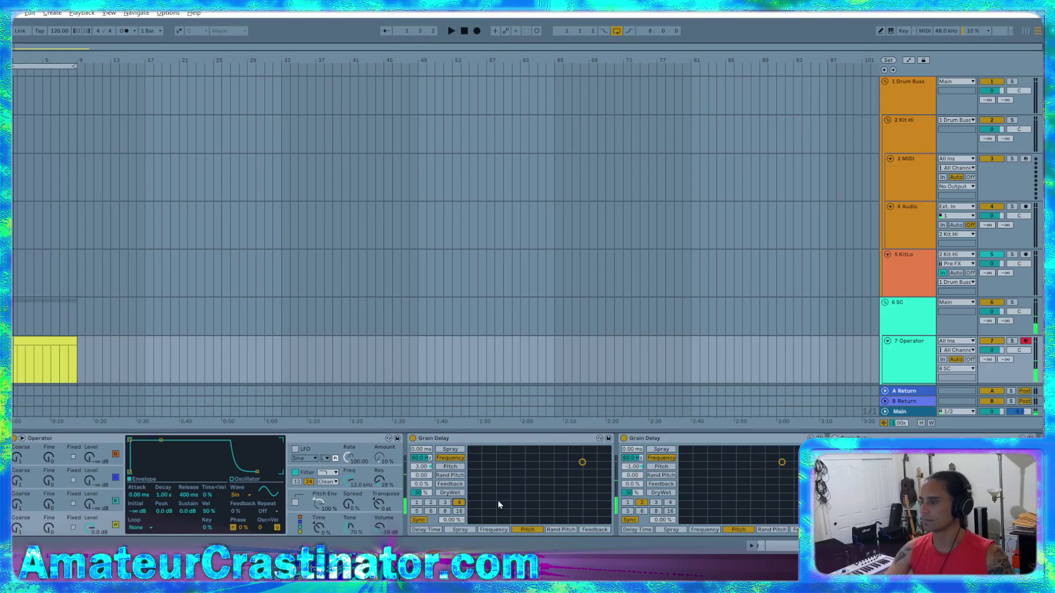
- Return the synced delay time to 3 on the first Grain Delay and 4 on the second, auditioning the clip between changes
left_click(445, 502)
key("space")
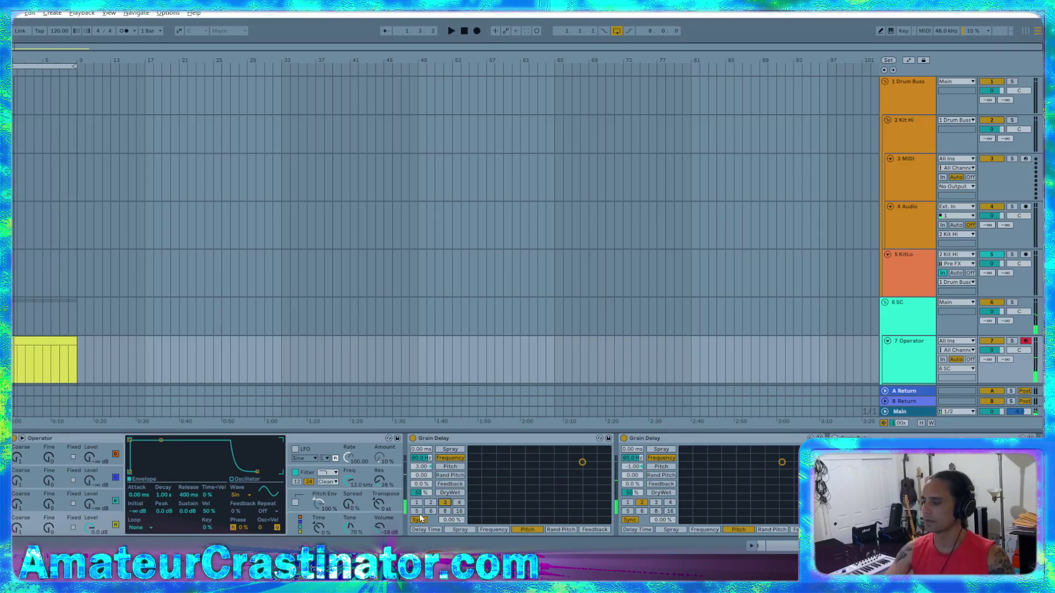
key("space")
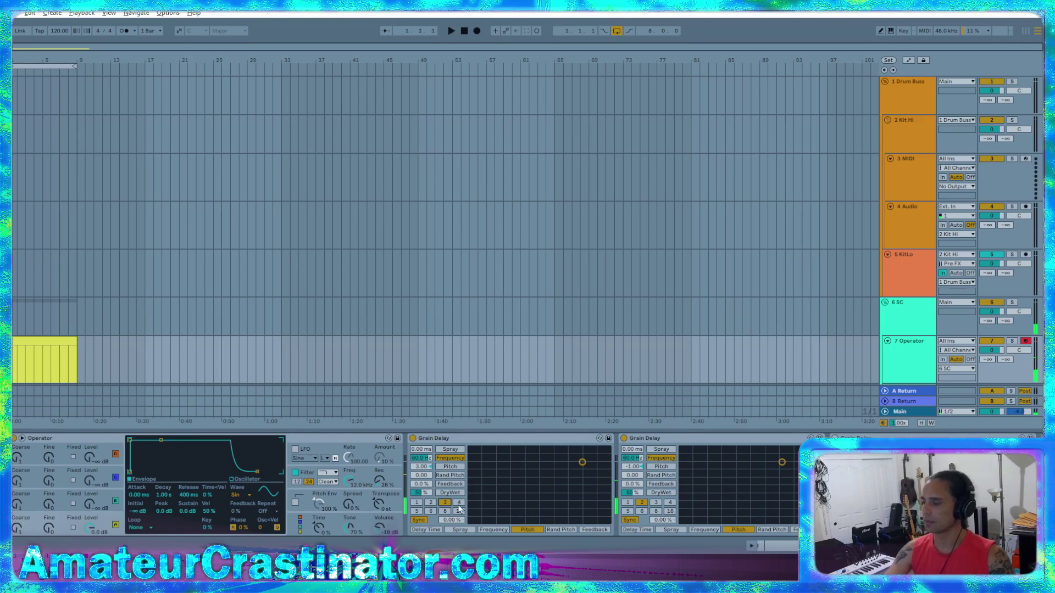
left_click(670, 502)
key("space")
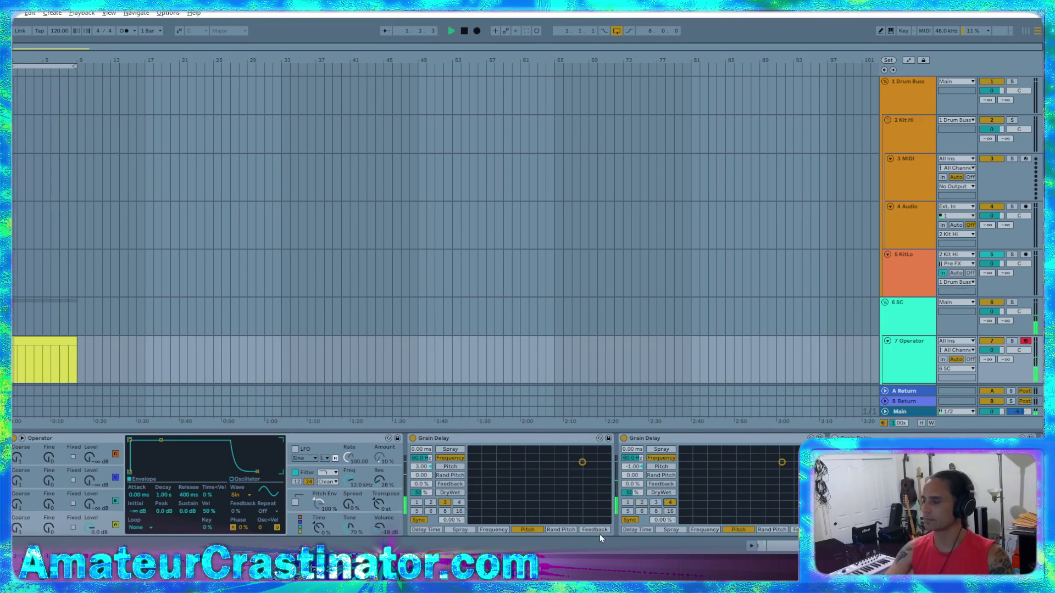
key("space")
key("space")
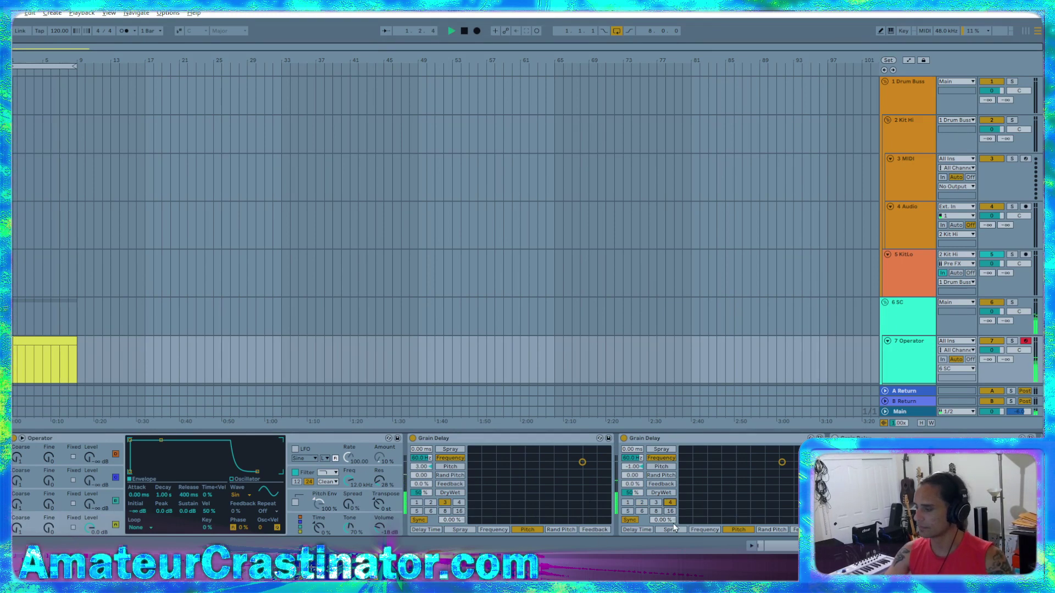
key("space")
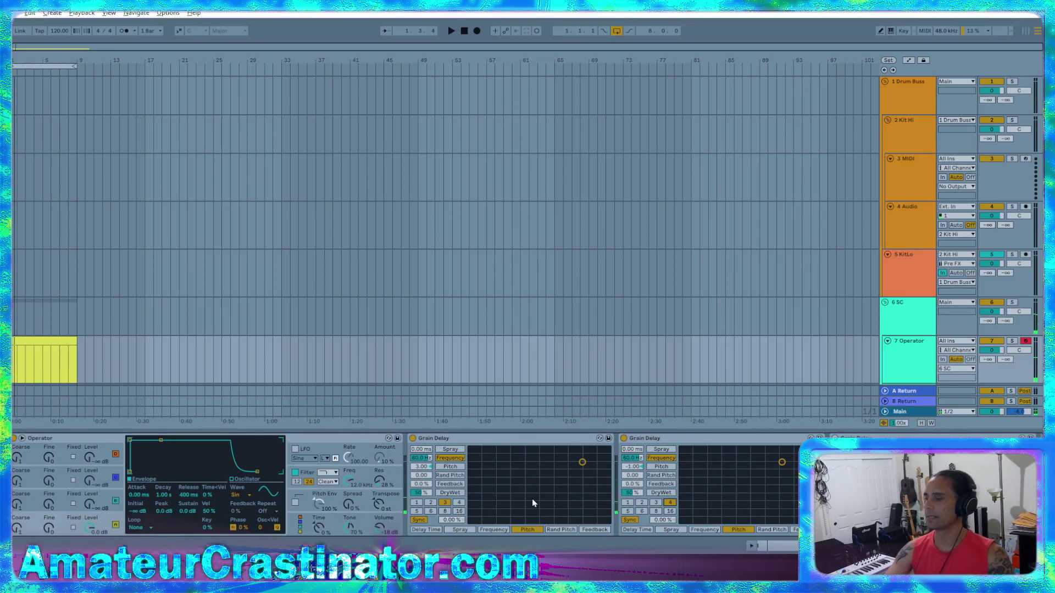
- Lower the grain frequency of both Grain Delays to a few hertz, fine-tuning each by ear while the clip plays
key("space")
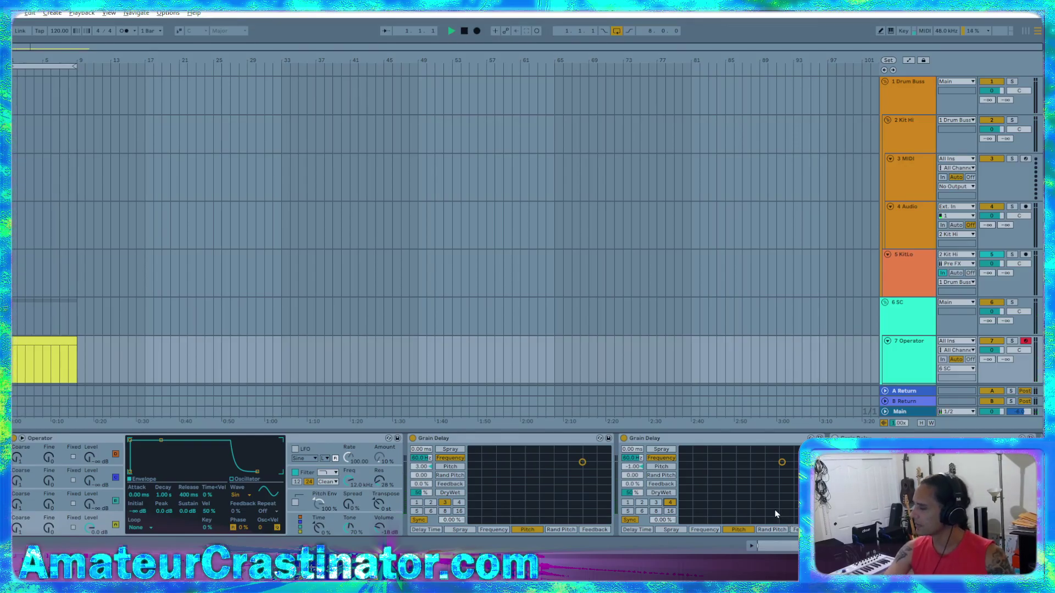
key("space")
key("space")
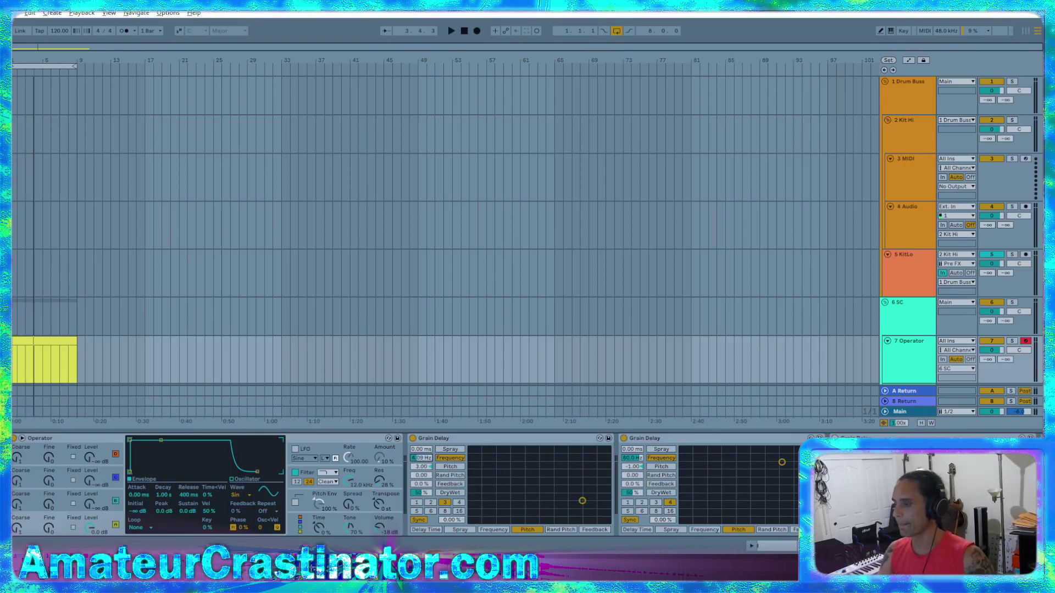
left_click_drag(633, 458, 634, 465)
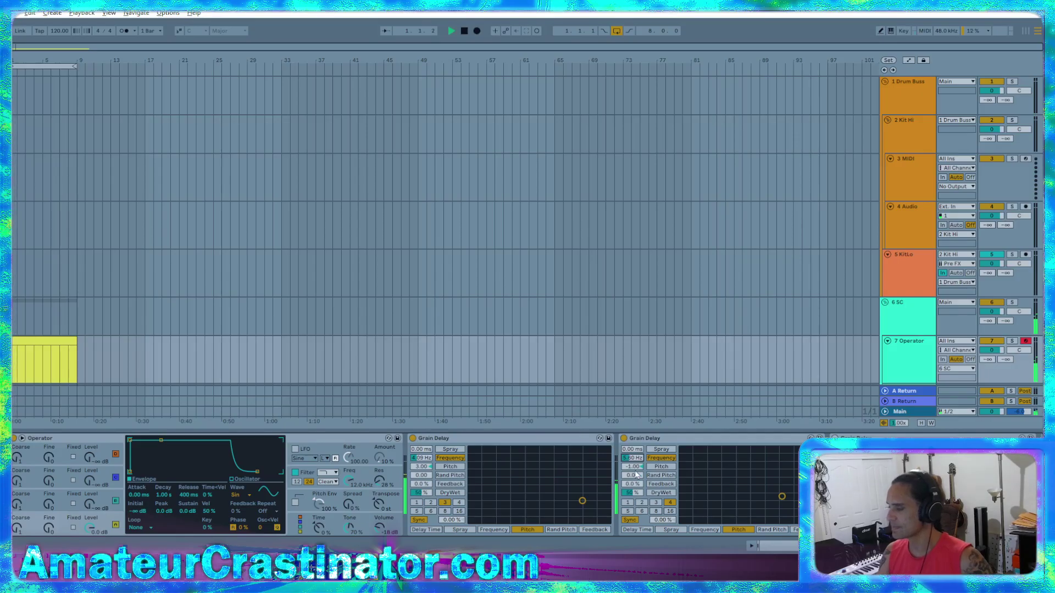
key("space")
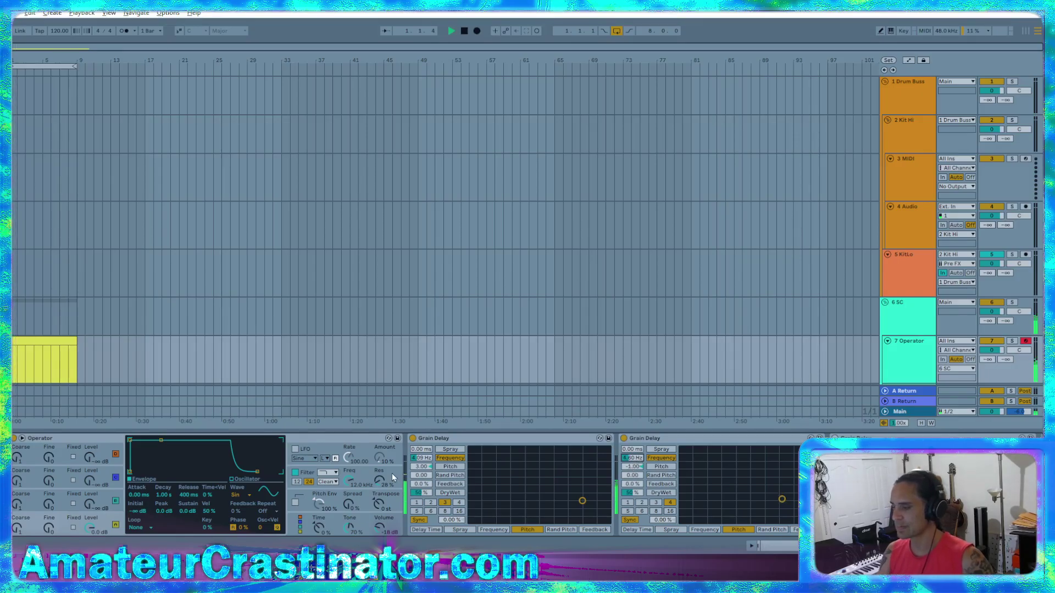
key("space")
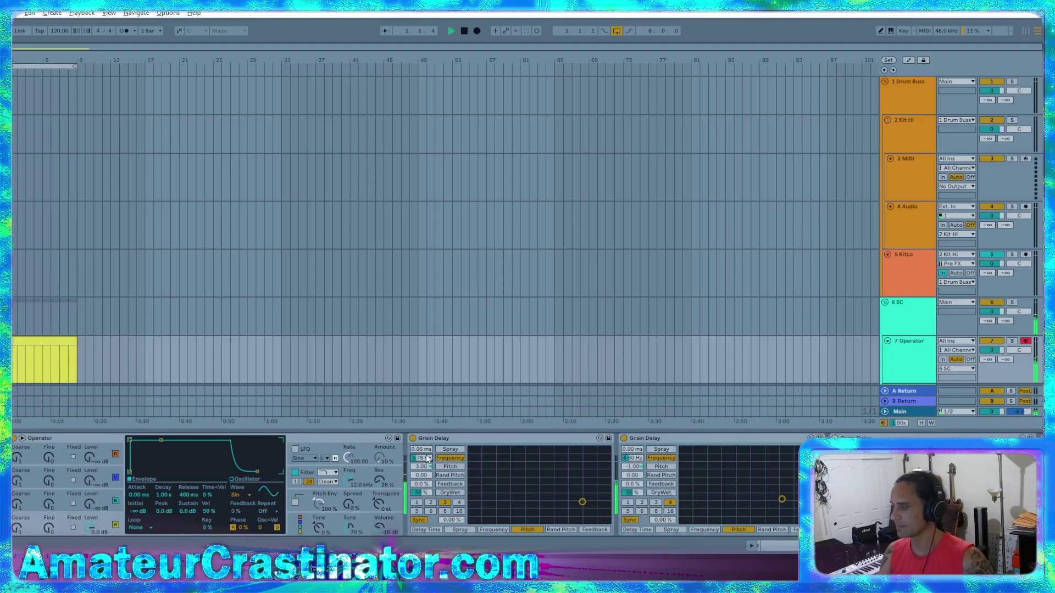
key("space")
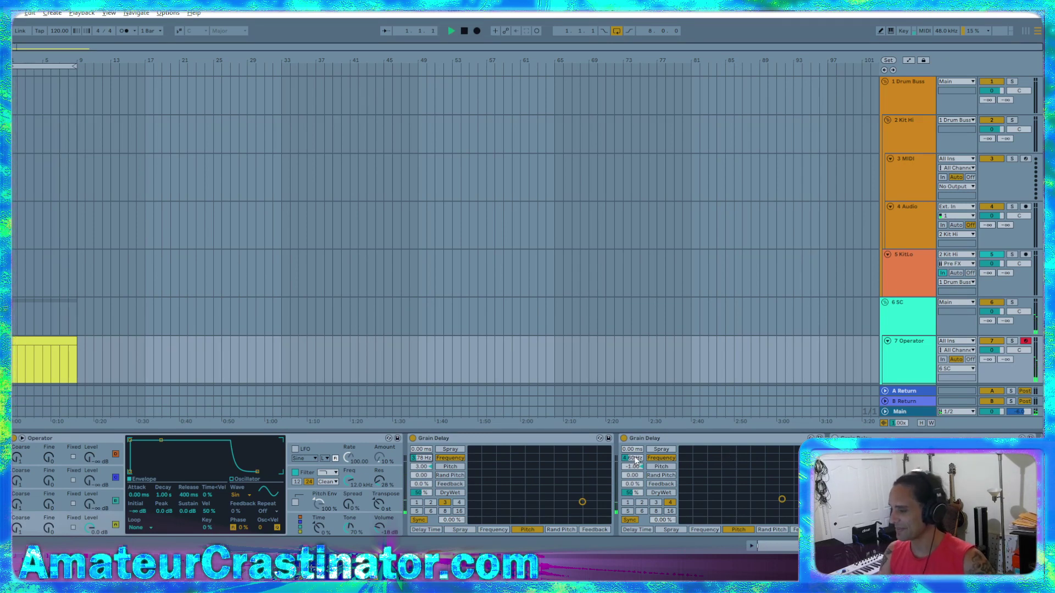
left_click_drag(631, 458, 631, 464)
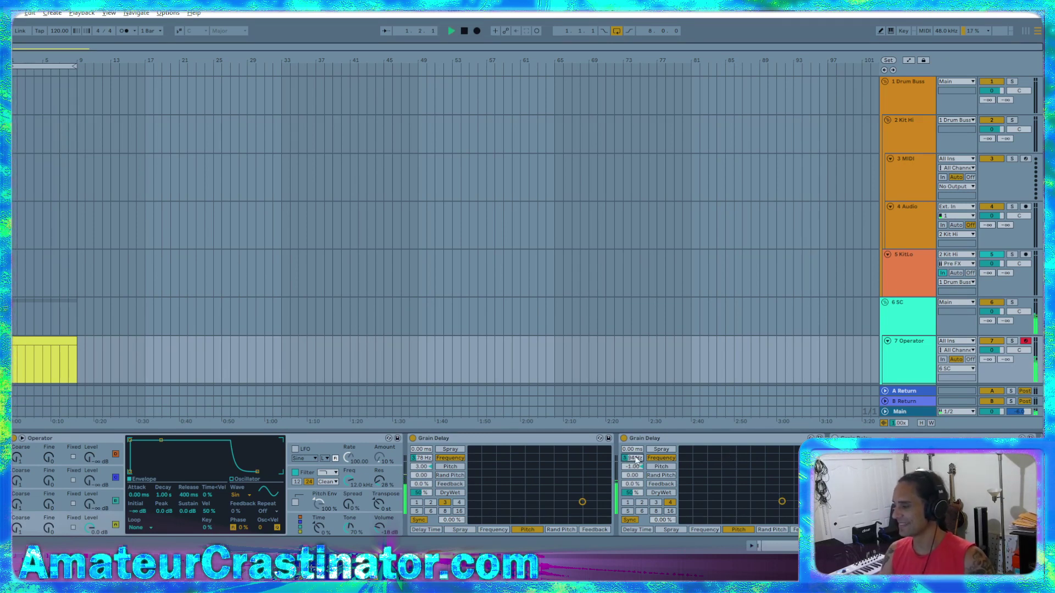
key("space")
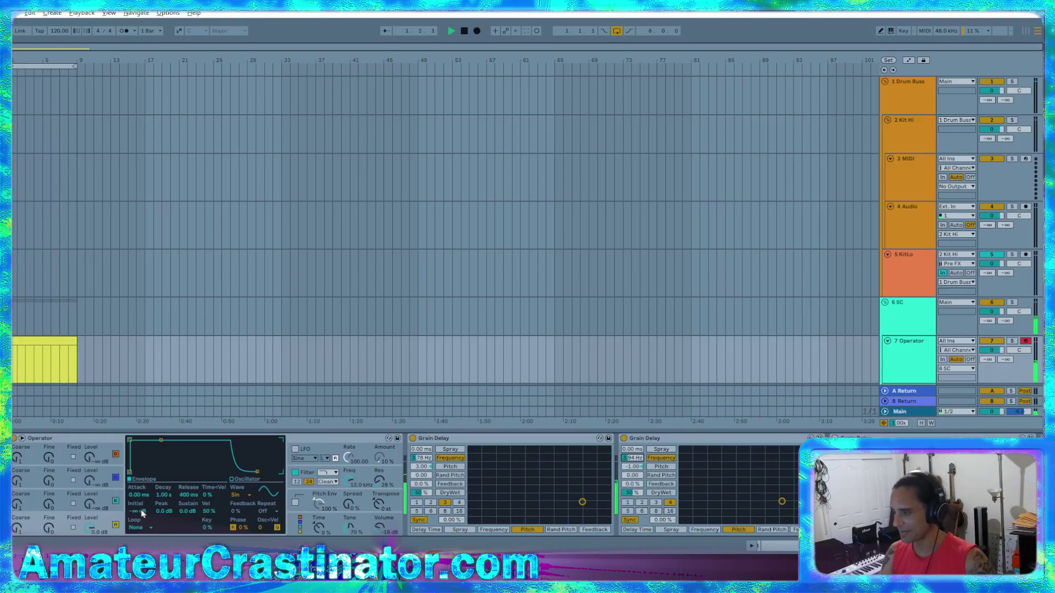
key("space")
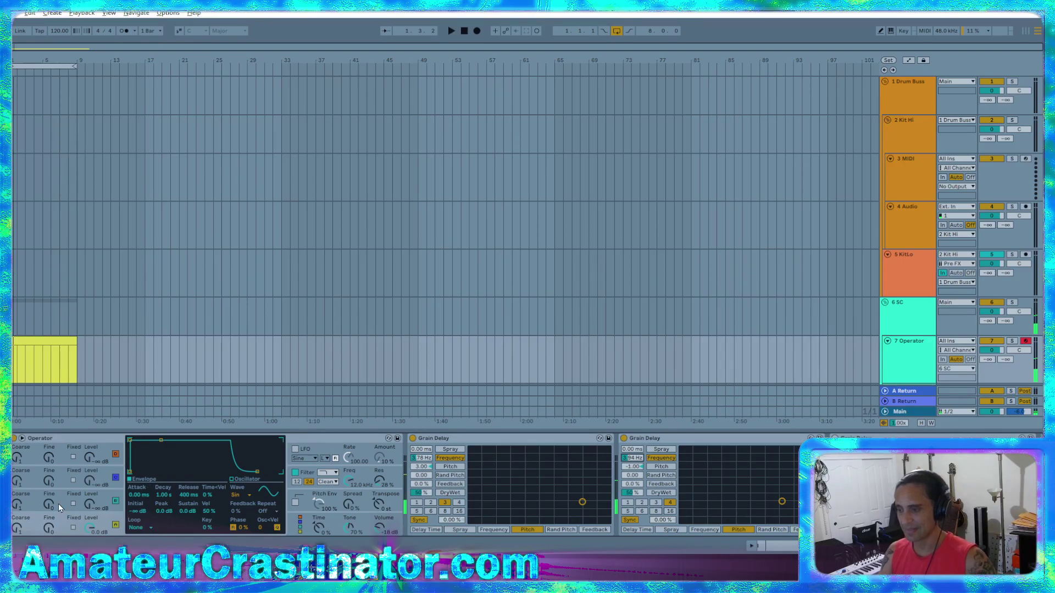
- Choose another Operator algorithm and set oscillator B to coarse 0.5, level -16 dB, decay 376 ms and release 73.5 ms
left_click(300, 528)
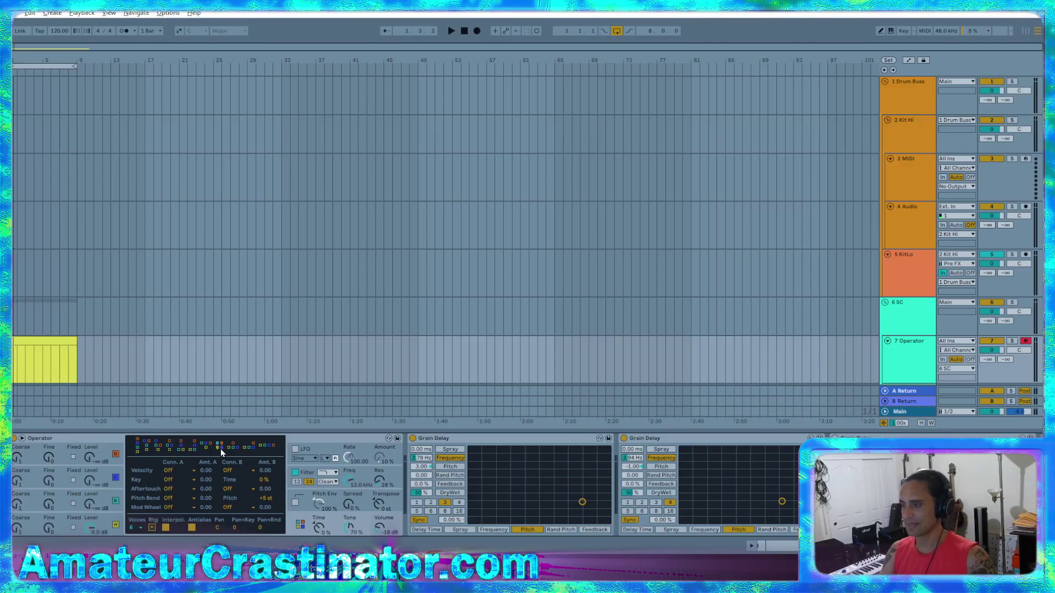
left_click(66, 501)
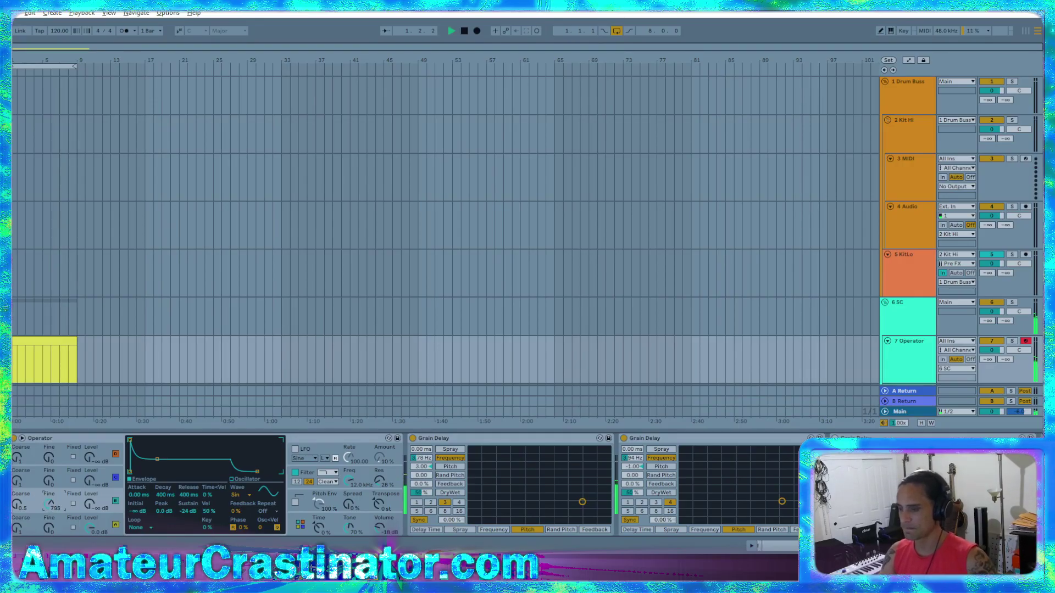
left_click_drag(90, 506, 90, 493)
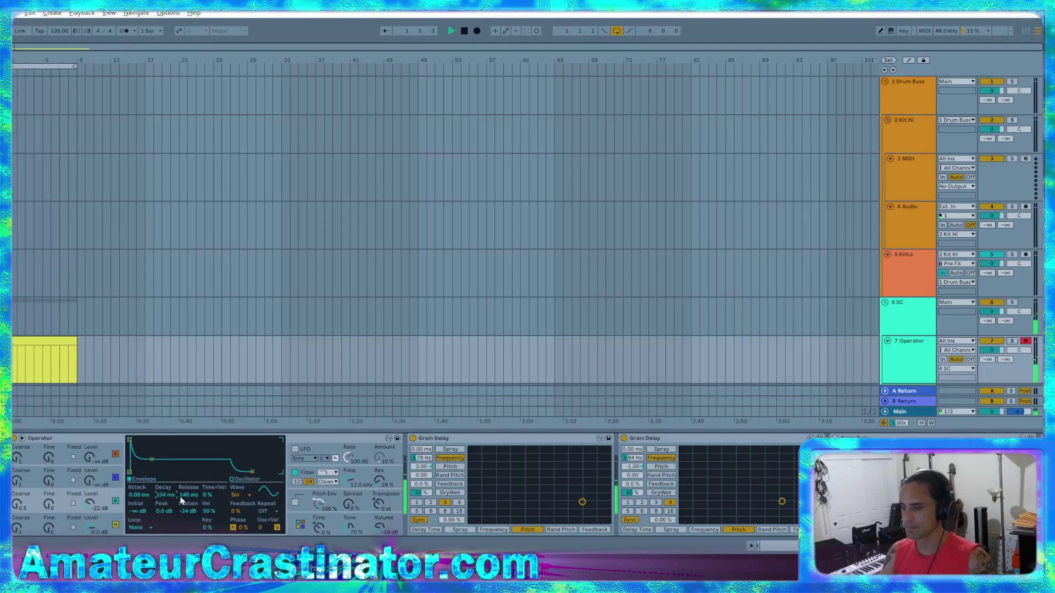
left_click_drag(189, 495, 189, 491)
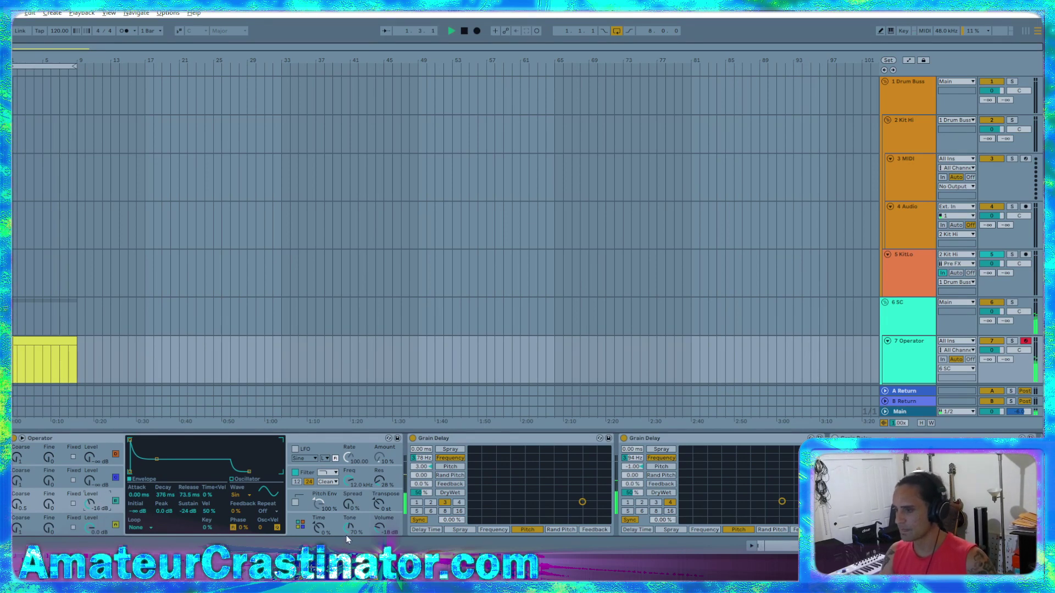
key("space")
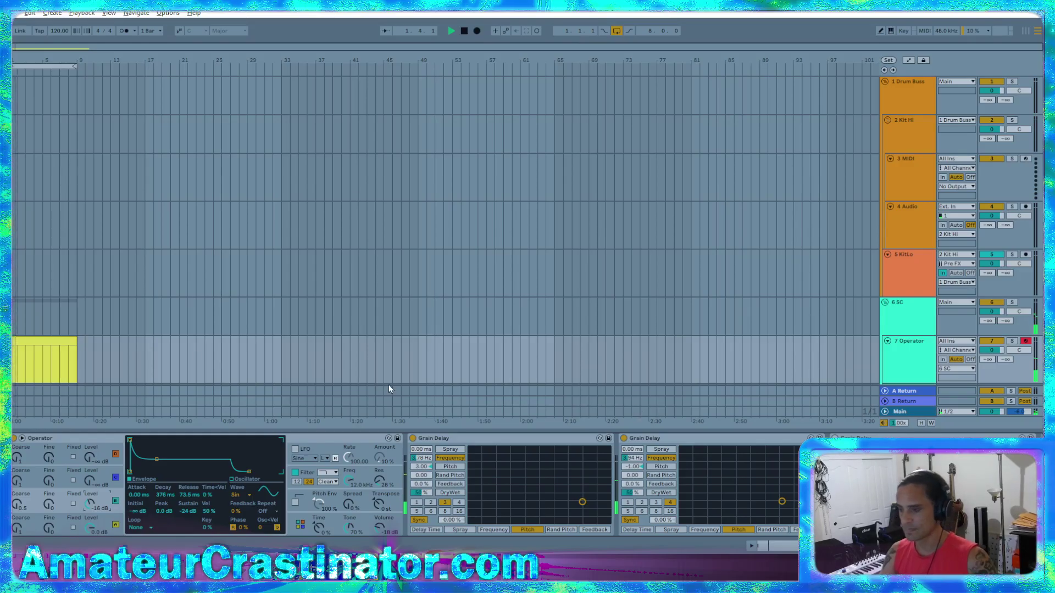
- Open the Operator clip in an enlarged note editor and add a D3 note at 1.4.3
double_click(38, 343)
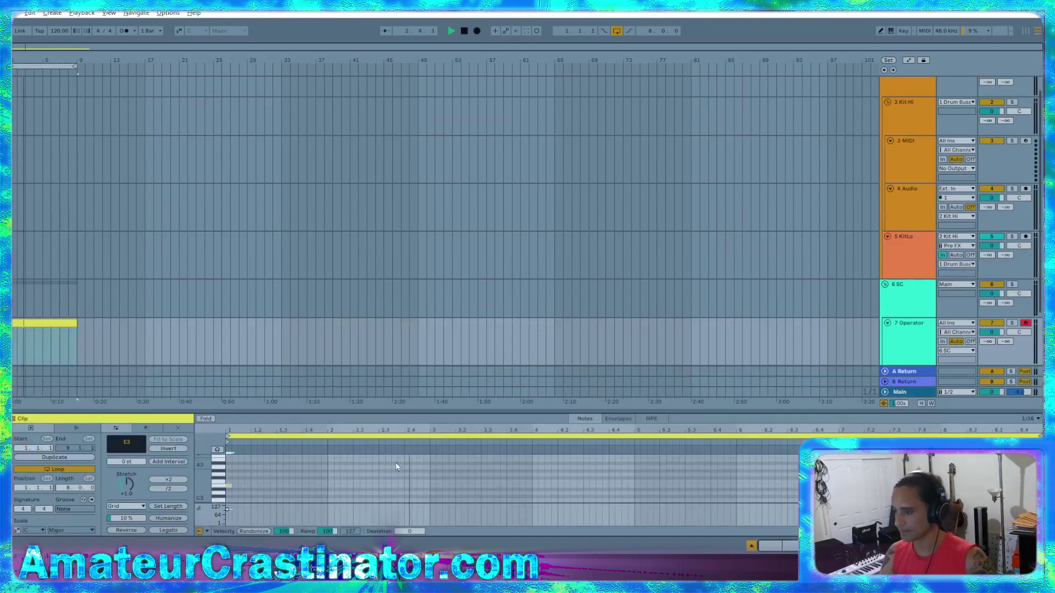
left_click_drag(338, 413, 338, 192)
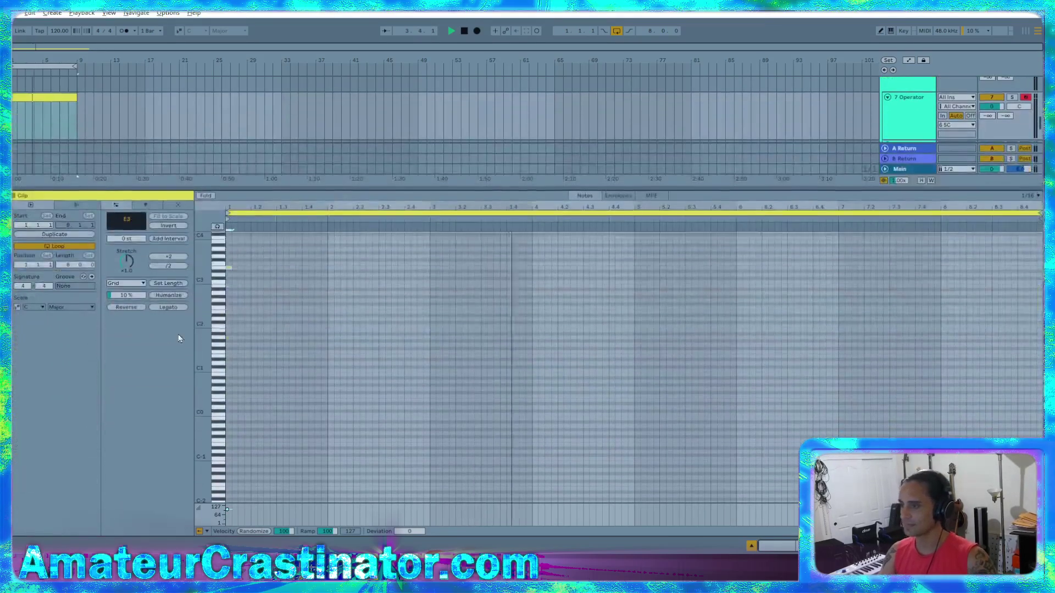
left_click_drag(219, 285, 214, 275)
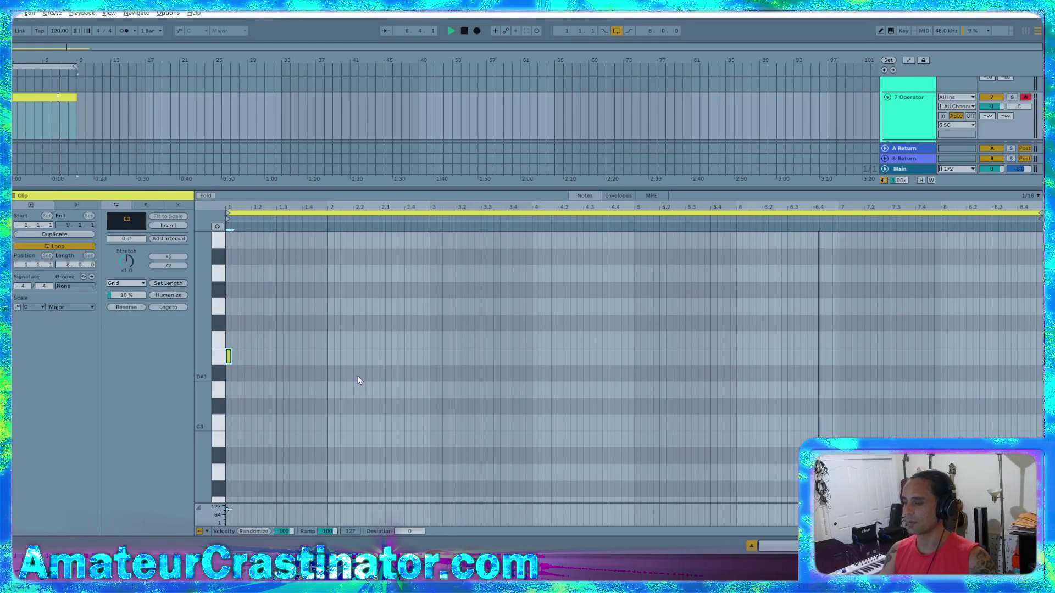
double_click(331, 390)
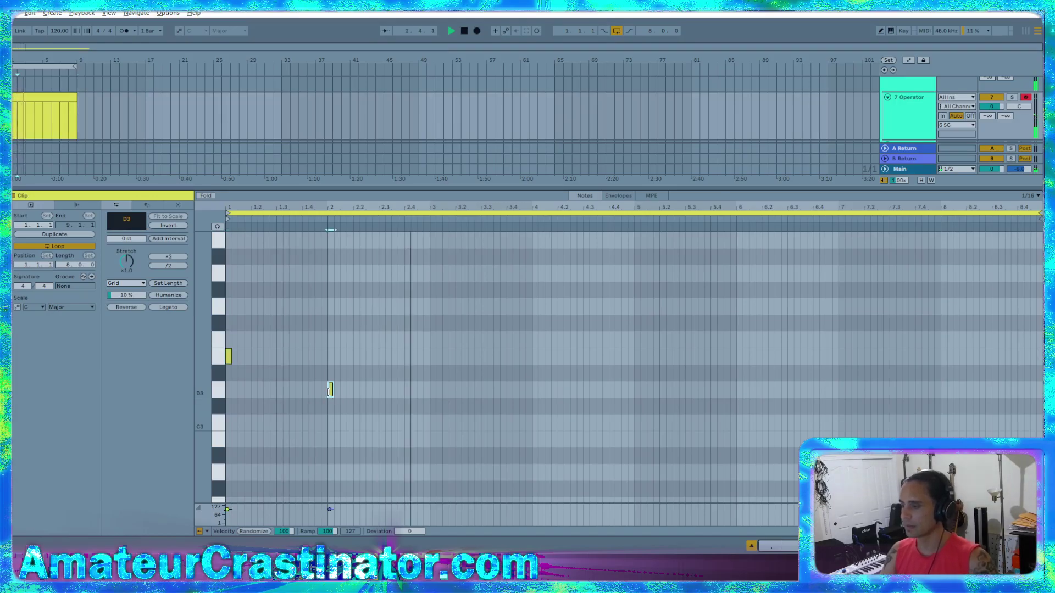
left_click_drag(331, 391, 317, 391)
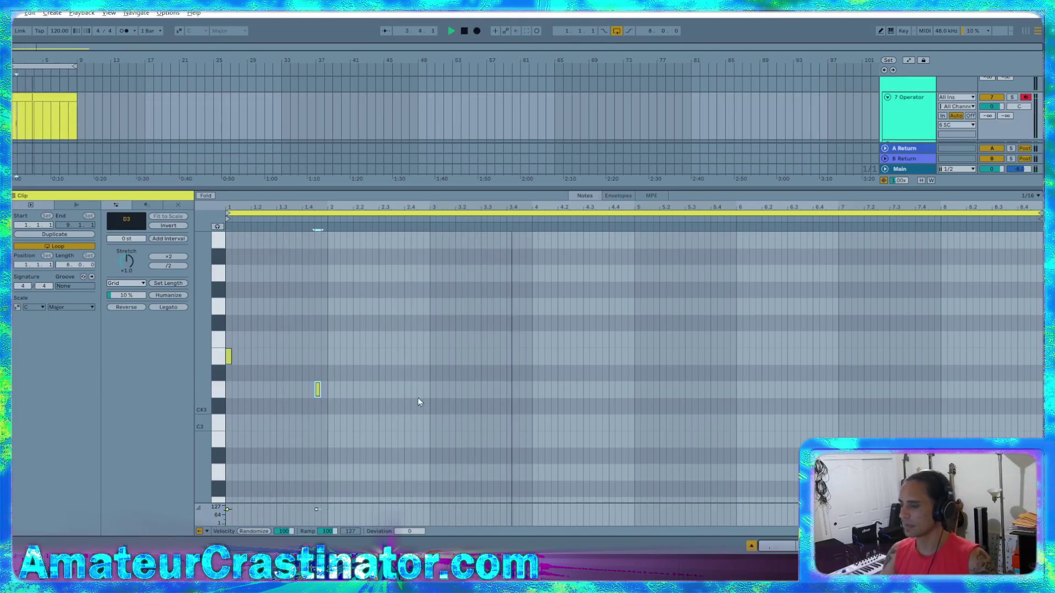
- Set the clip's note grid to 1/8
left_click(306, 346)
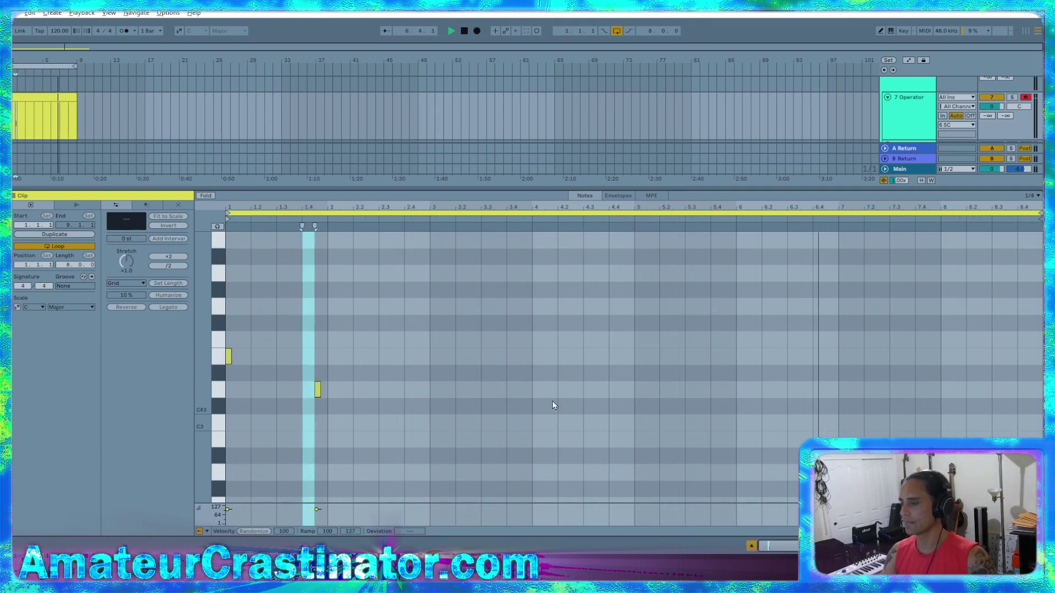
key("ctrl+a")
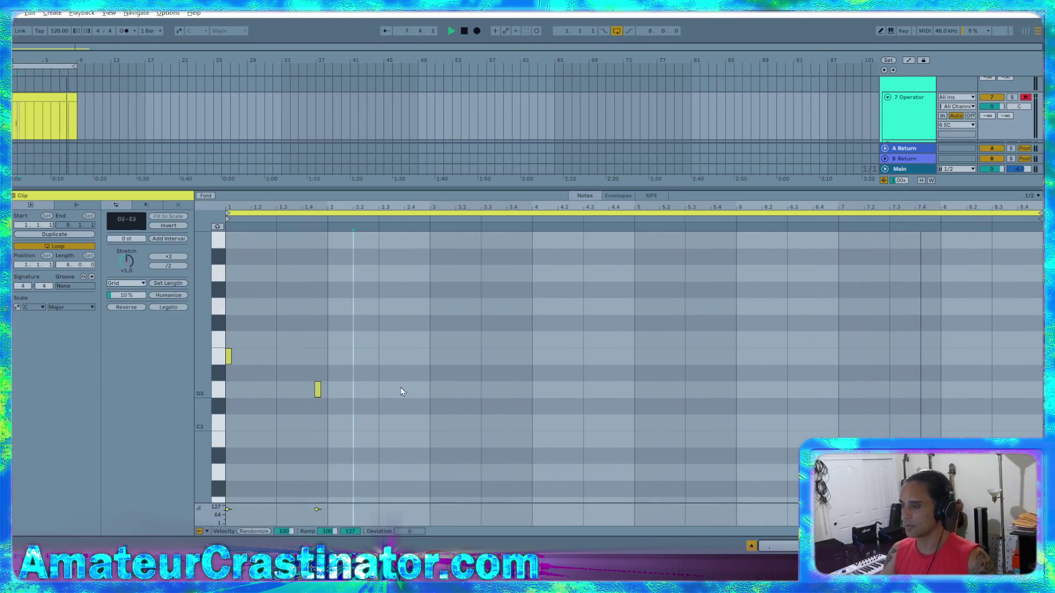
key("ctrl+1")
- Try repeating the opening E3 directly above the D3 note, then remove the repeated note
left_click_drag(315, 335, 210, 403)
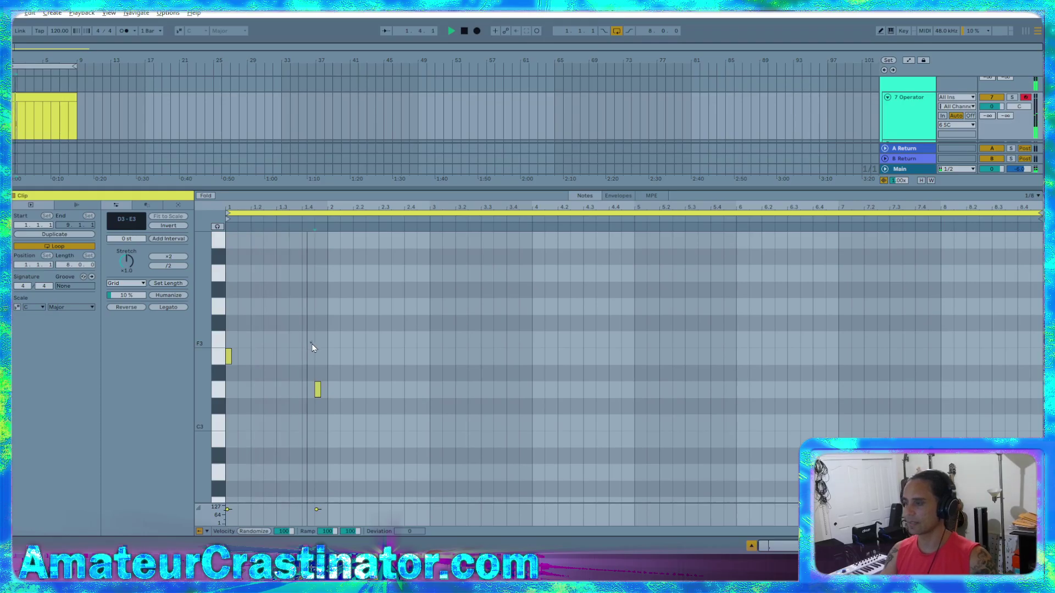
double_click(316, 356)
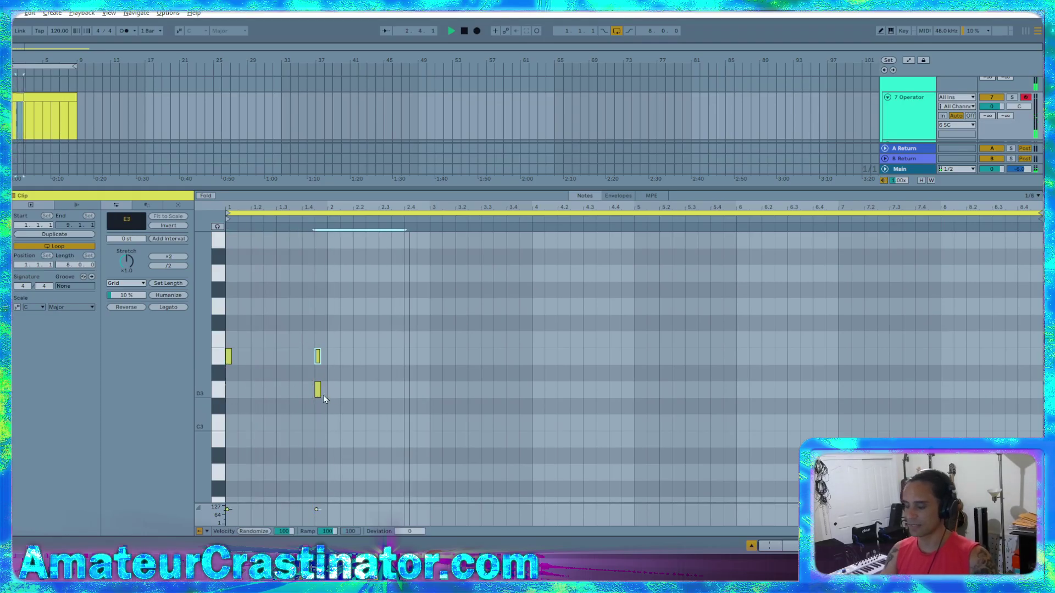
double_click(317, 356)
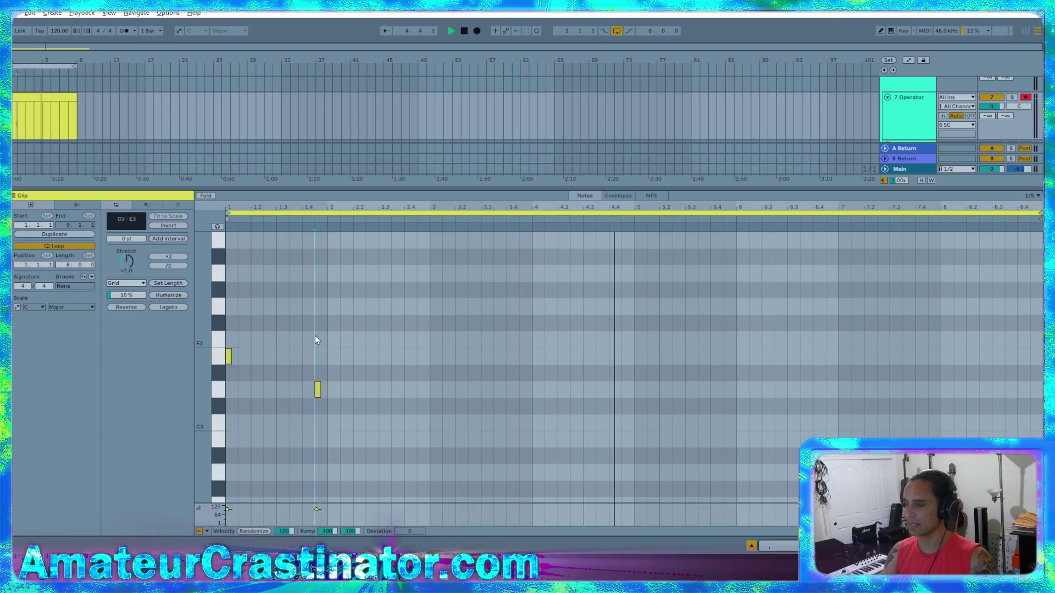
- Duplicate the opening E3 twice to place a copy at 2.4, and delete the extra E3 above the D3 note
left_click_drag(316, 336, 226, 379)
key("ctrl+d")
key("ctrl+d")
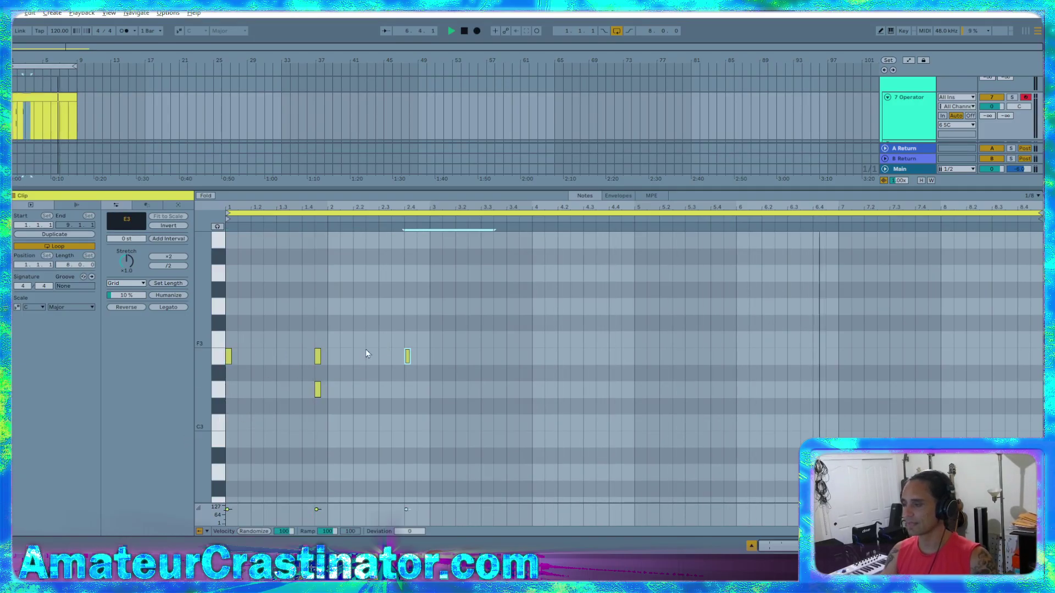
left_click_drag(328, 342, 313, 363)
key("Delete")
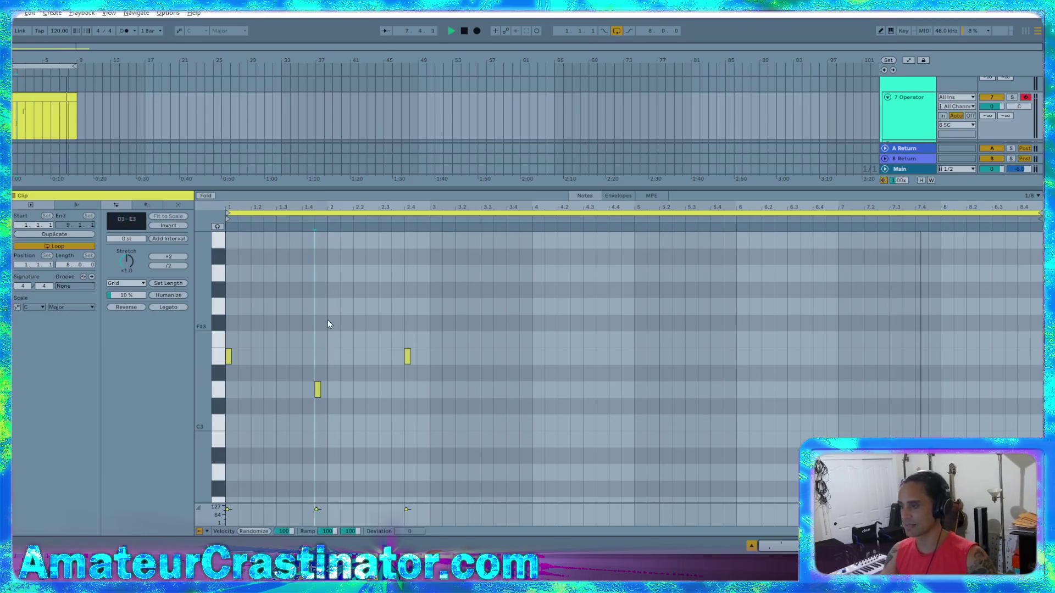
- Duplicate the opening E3 and D3 pair four times so it repeats through bar 8 of the clip
left_click_drag(328, 319, 189, 420)
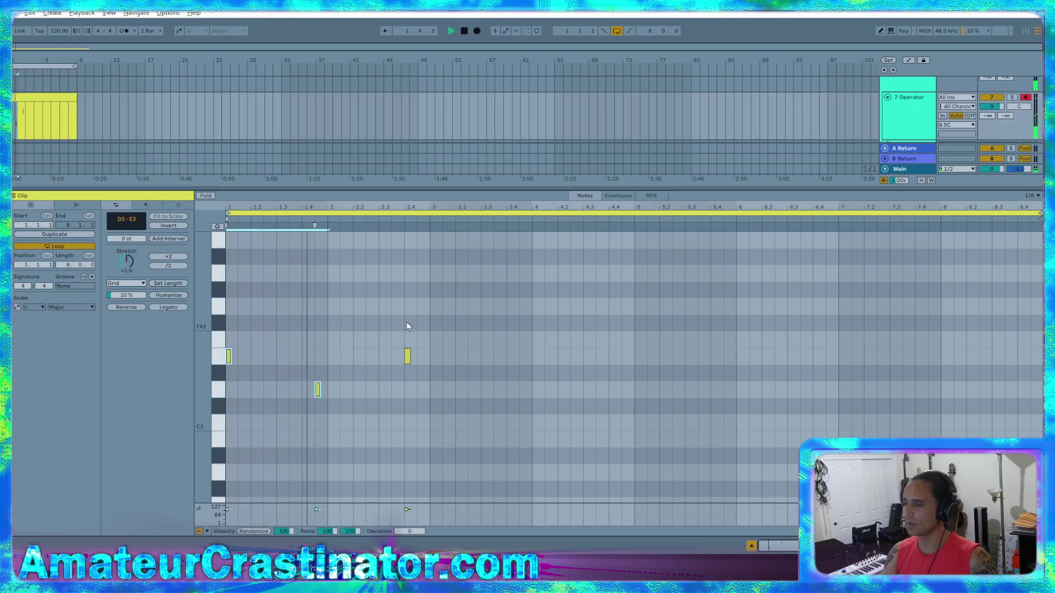
left_click_drag(401, 322, 193, 440)
key("ctrl+d")
key("ctrl+d")
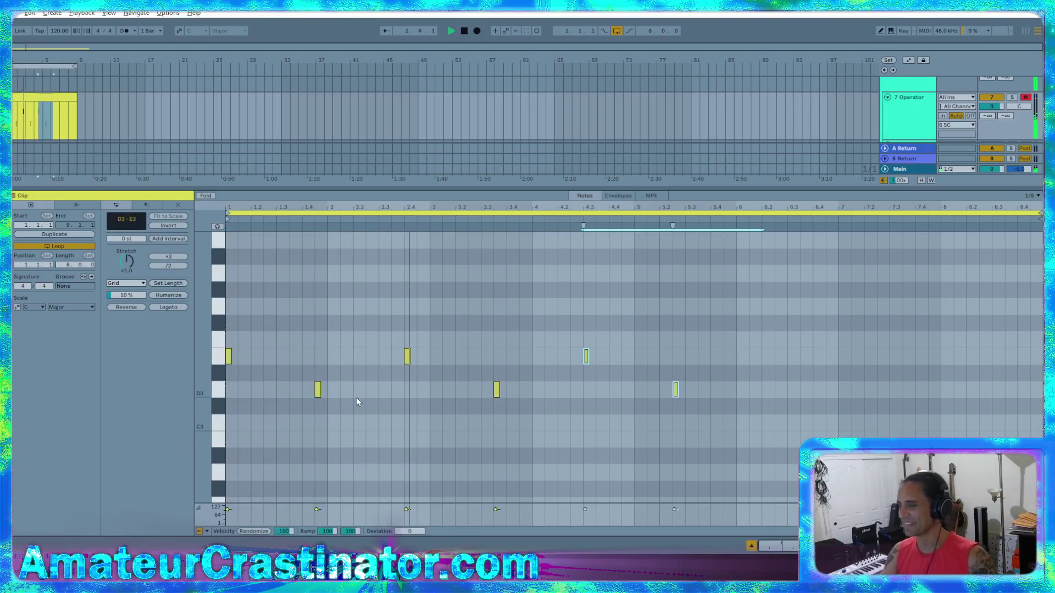
key("ctrl+d")
key("ctrl+d")
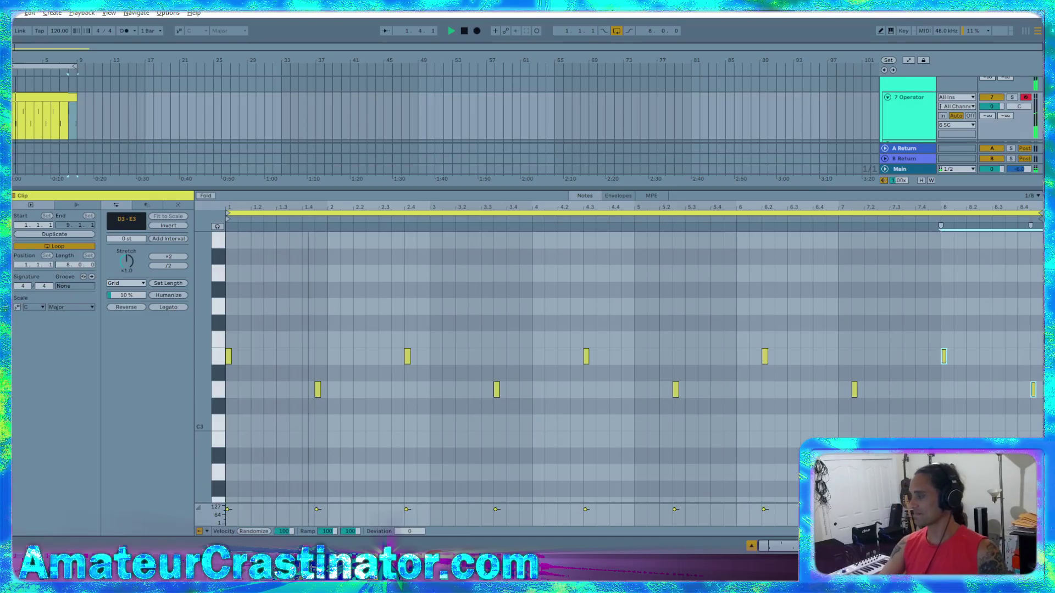
- Bypass all the Grain Delays together and re-enable them to compare the dry sound, and set Operator's volume to -12 dB
key("shift+Tab")
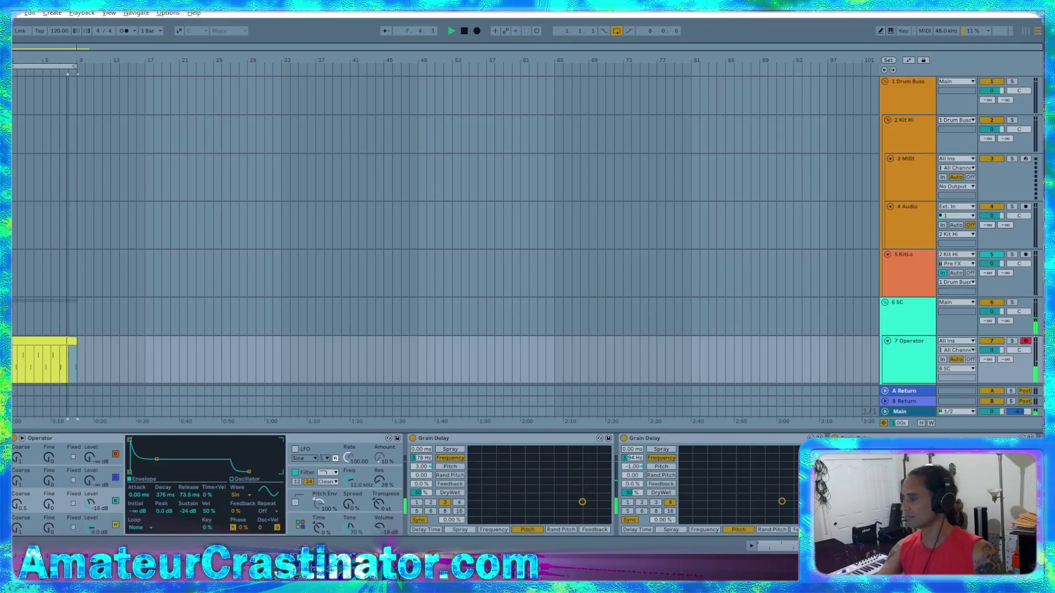
scroll(407, 483, "right", 3)
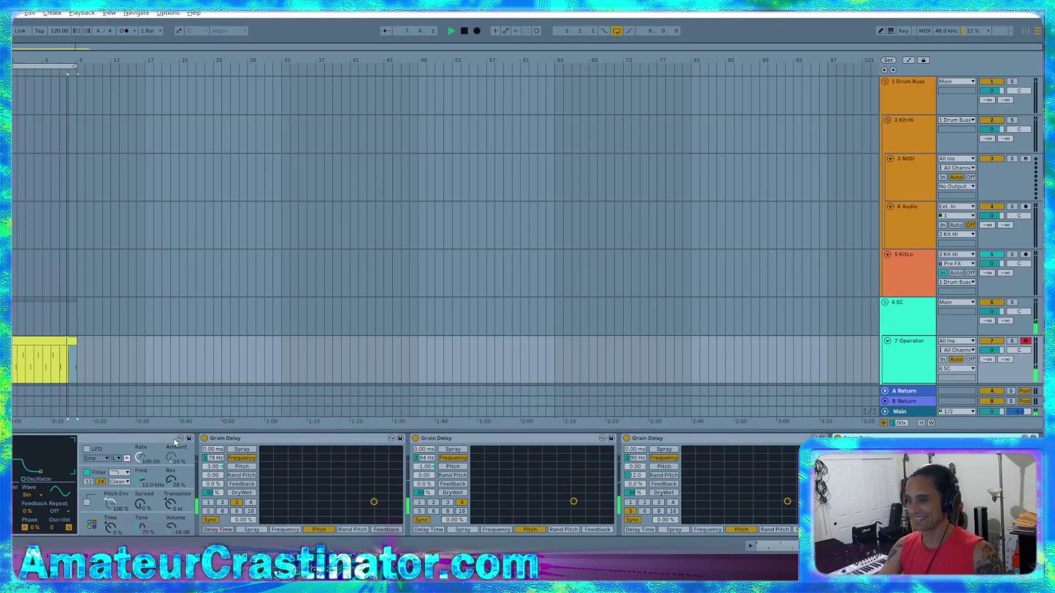
left_click(344, 439)
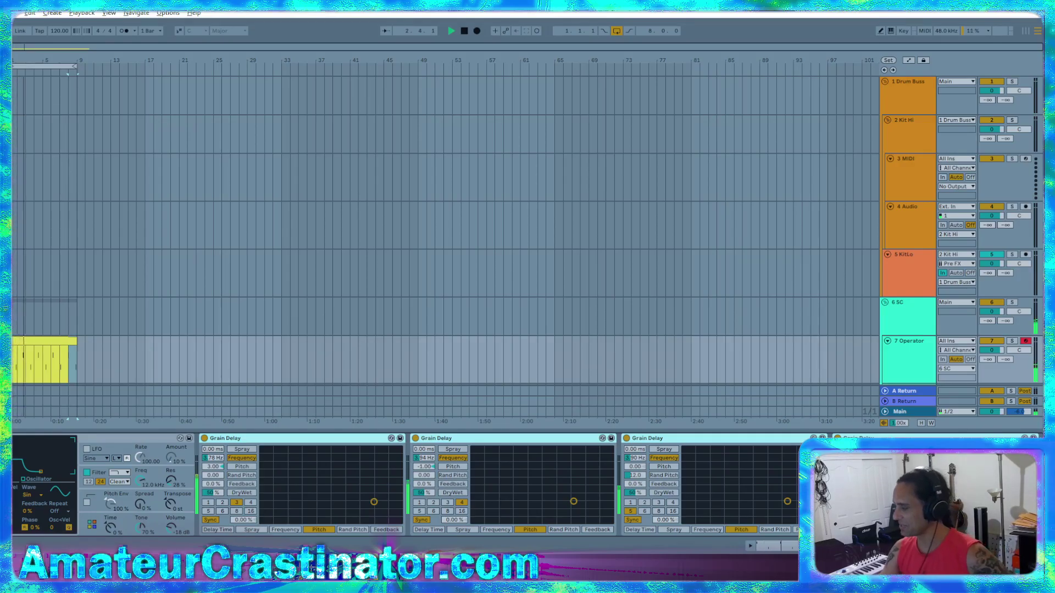
left_click(204, 438)
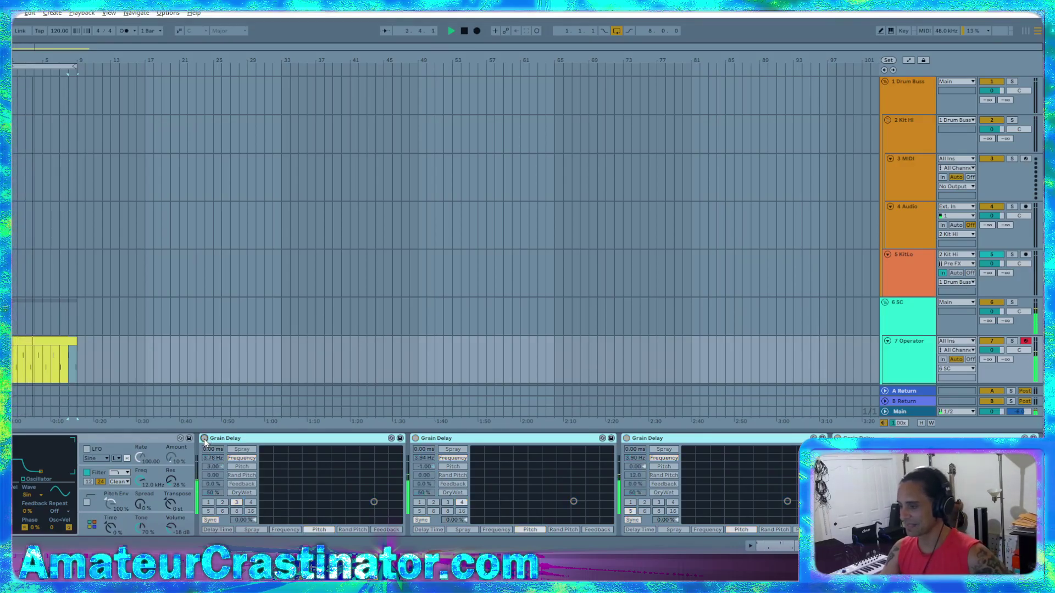
left_click(204, 438)
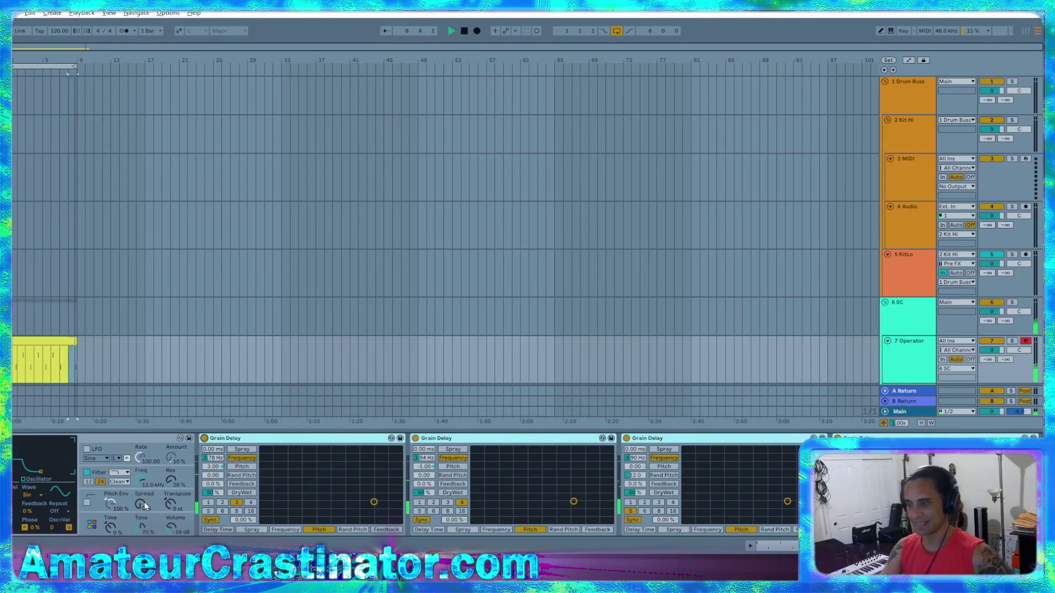
left_click(165, 519)
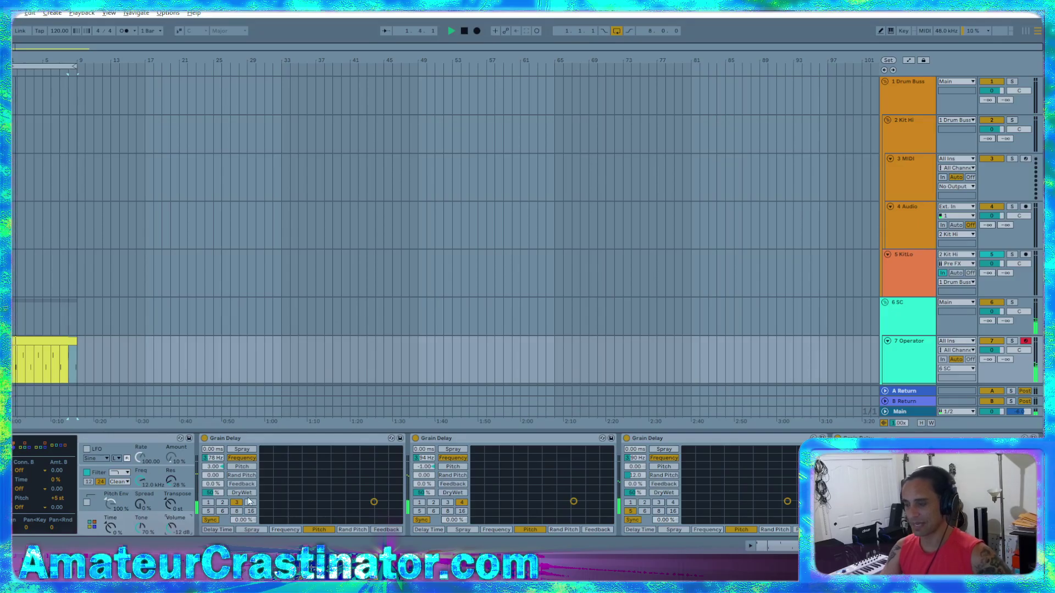
scroll(324, 500, "left", 4)
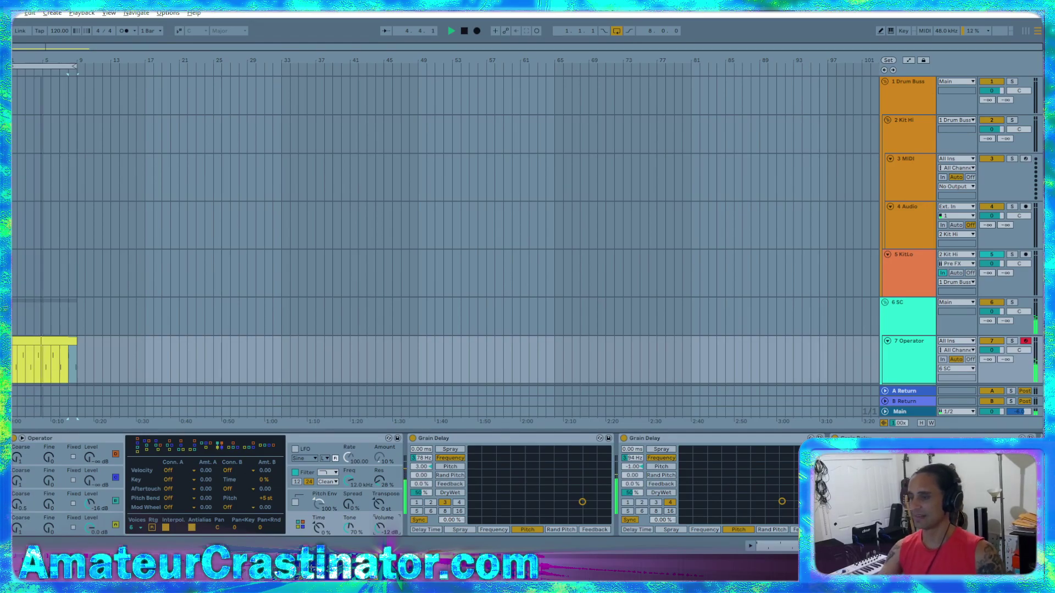
- Rework the clip's opening into eighth-note E3s at 1.1, 1.4 and 2.3, removing the D3 note at 1.4.3
double_click(32, 341)
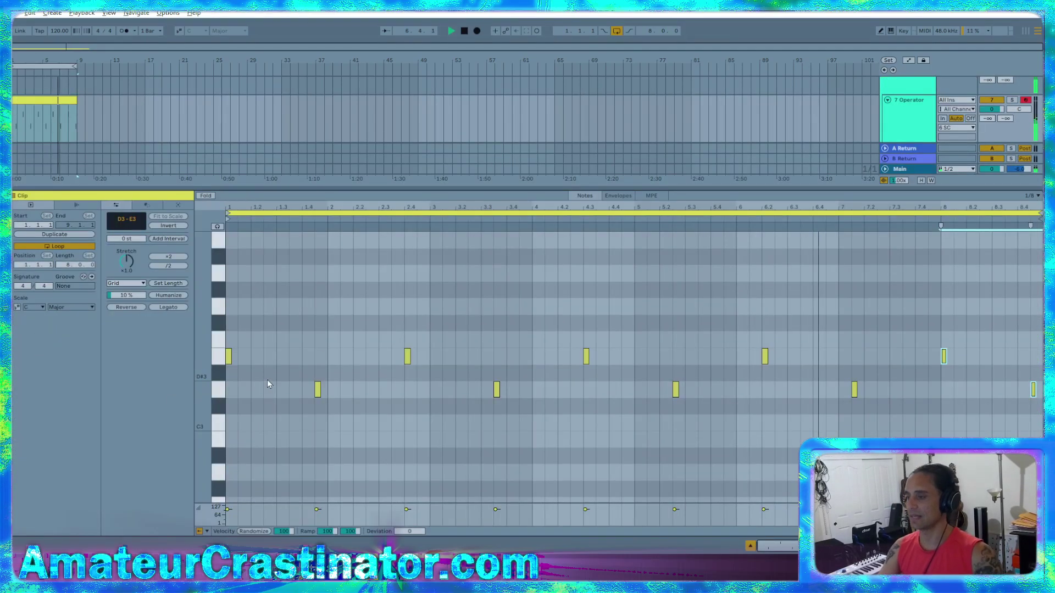
left_click_drag(230, 357, 237, 357)
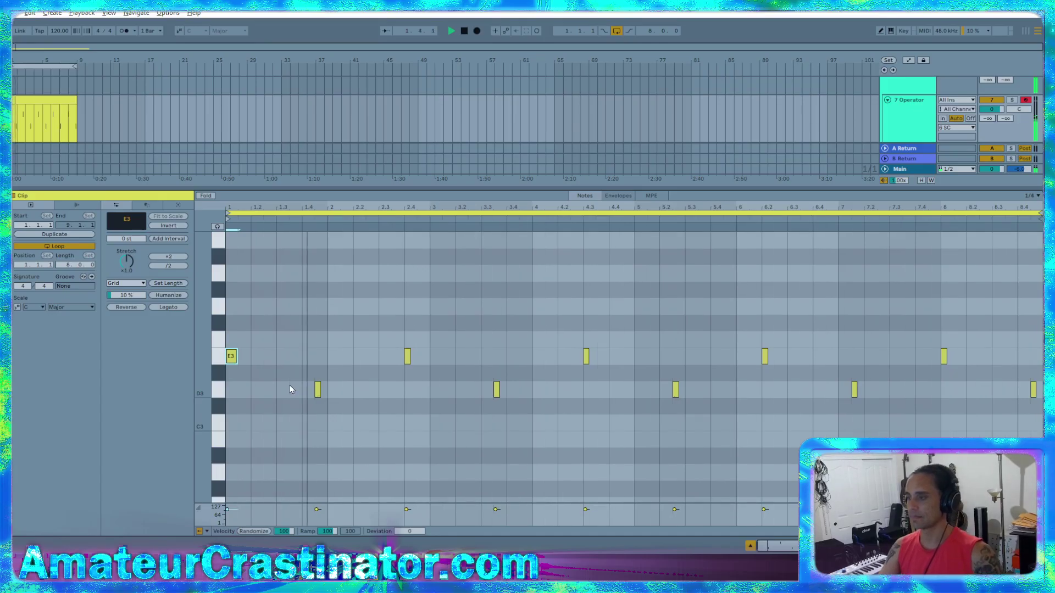
double_click(305, 356)
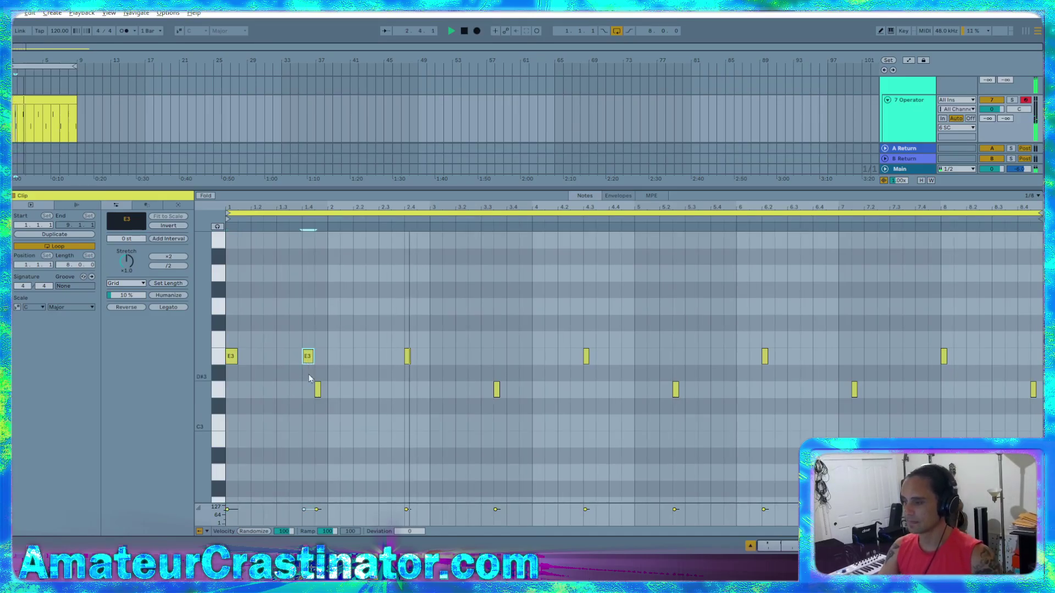
double_click(317, 389)
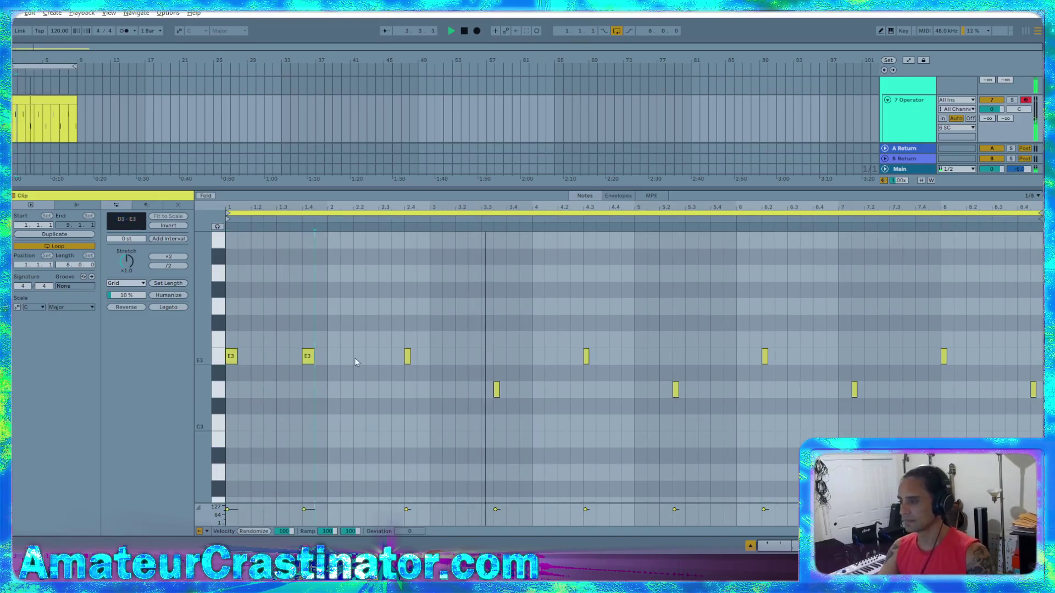
double_click(385, 356)
- Delete all the remaining short E3 and D3 notes, keeping only the three eighth-note E3s in the first two bars
left_click_drag(405, 329, 448, 388)
key("Delete")
left_click_drag(483, 299, 519, 466)
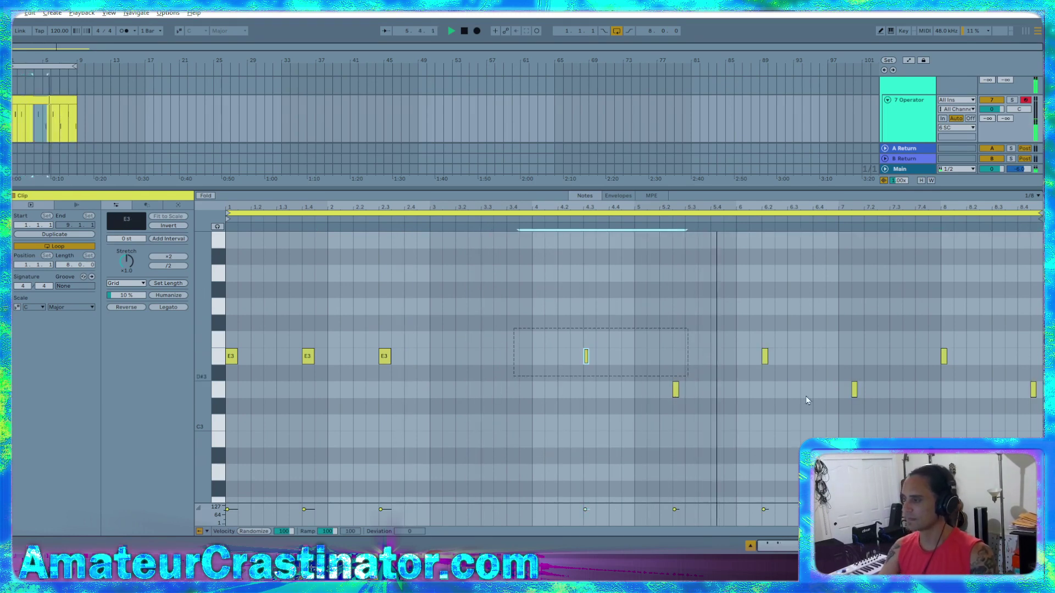
key("Delete")
- Duplicate the two-bar pattern of three E3 notes until it fills the eight-bar clip
left_click_drag(428, 332, 166, 417)
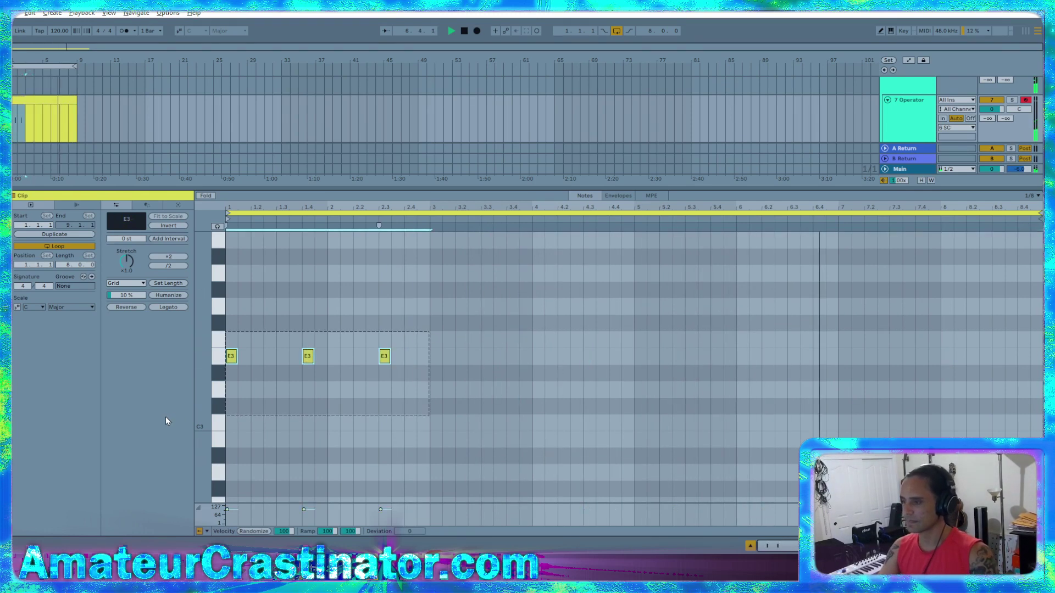
key("ctrl+d")
key("ctrl+d")
key("ctrl+d")
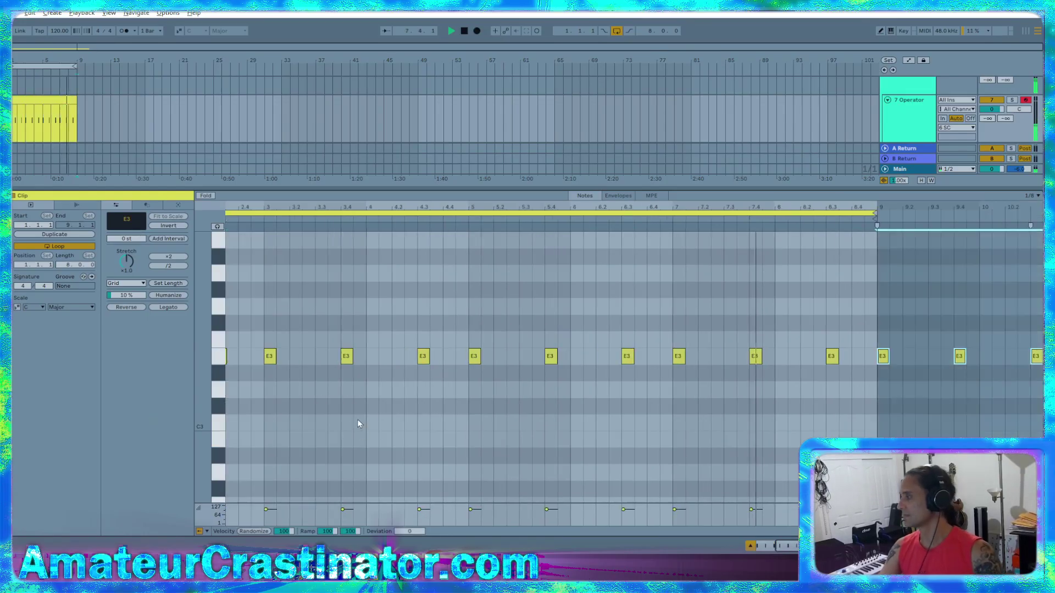
left_click(342, 417)
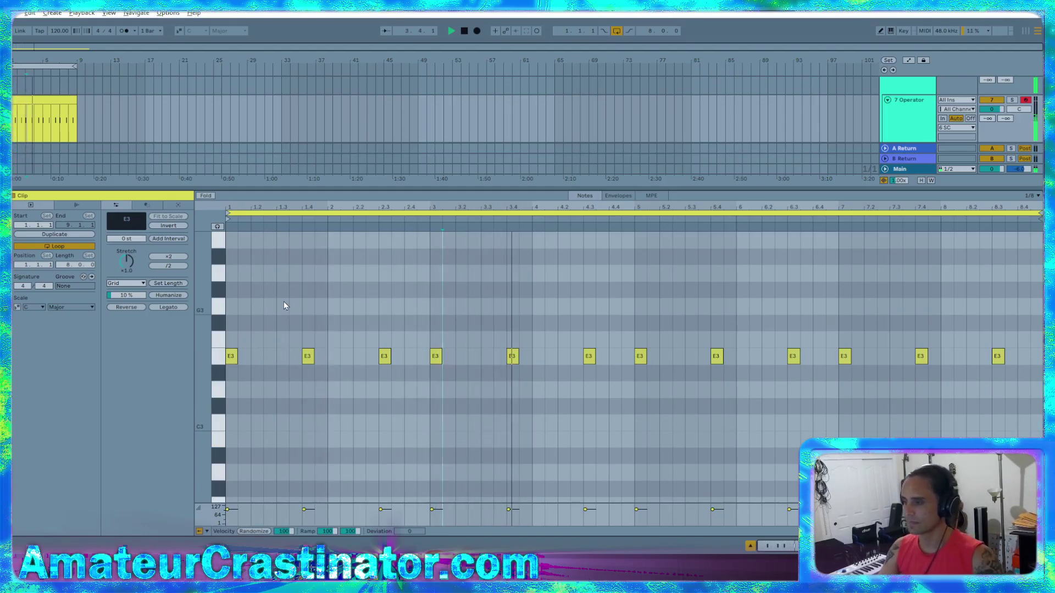
- Add B2 notes at 1.3 and 2.1, and duplicate the pair every two bars through the rest of the clip
double_click(284, 443)
double_click(334, 444)
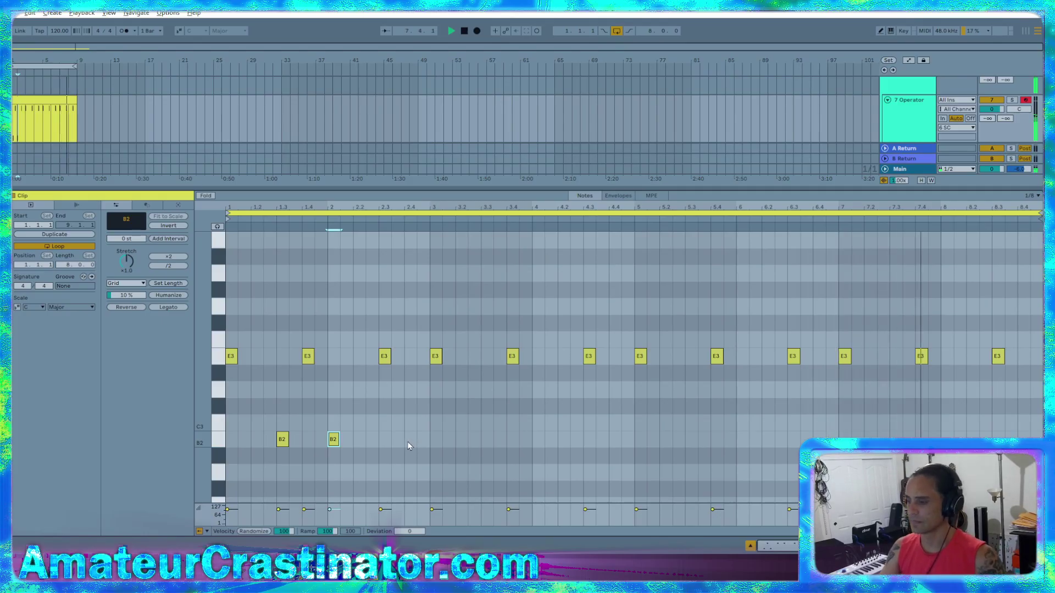
left_click_drag(430, 419, 227, 231)
key("ctrl+d")
key("ctrl+d")
key("ctrl+d")
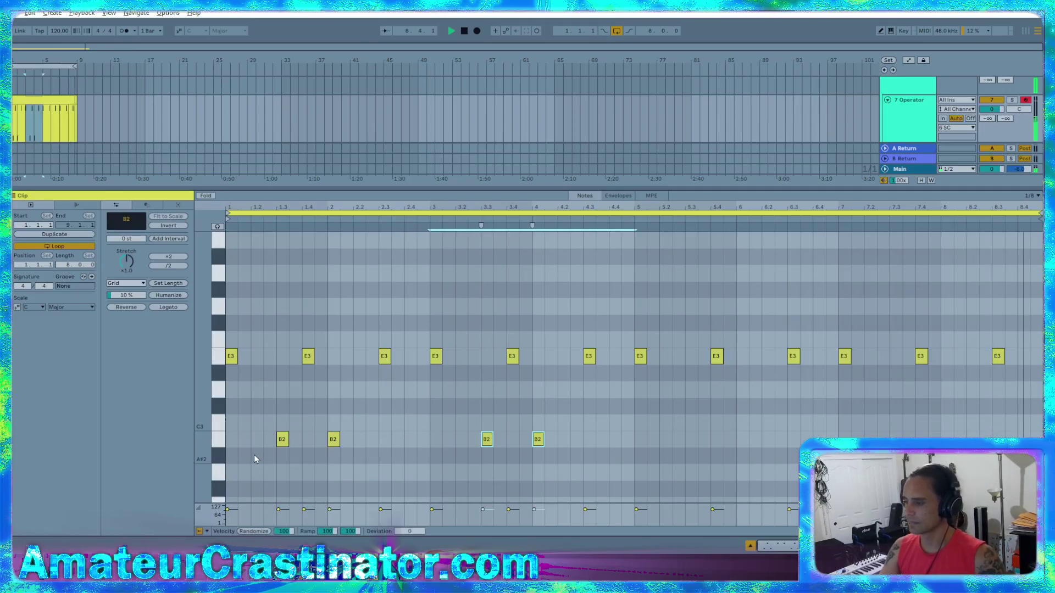
- Transpose all the B2 notes up an octave to B3 and return to the track's devices
scroll(256, 457, "right", 2)
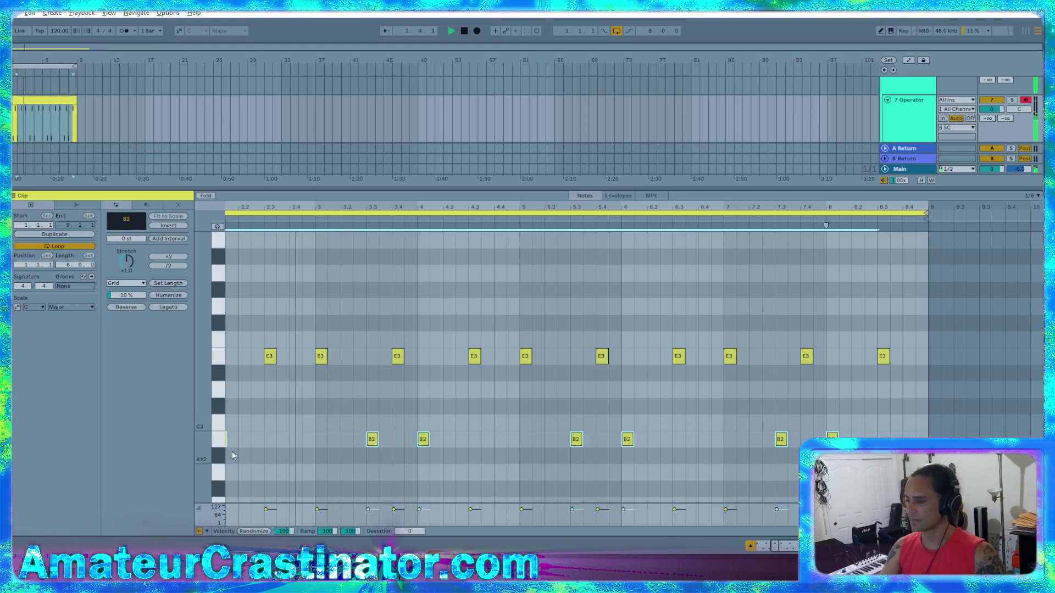
key("shift+Up")
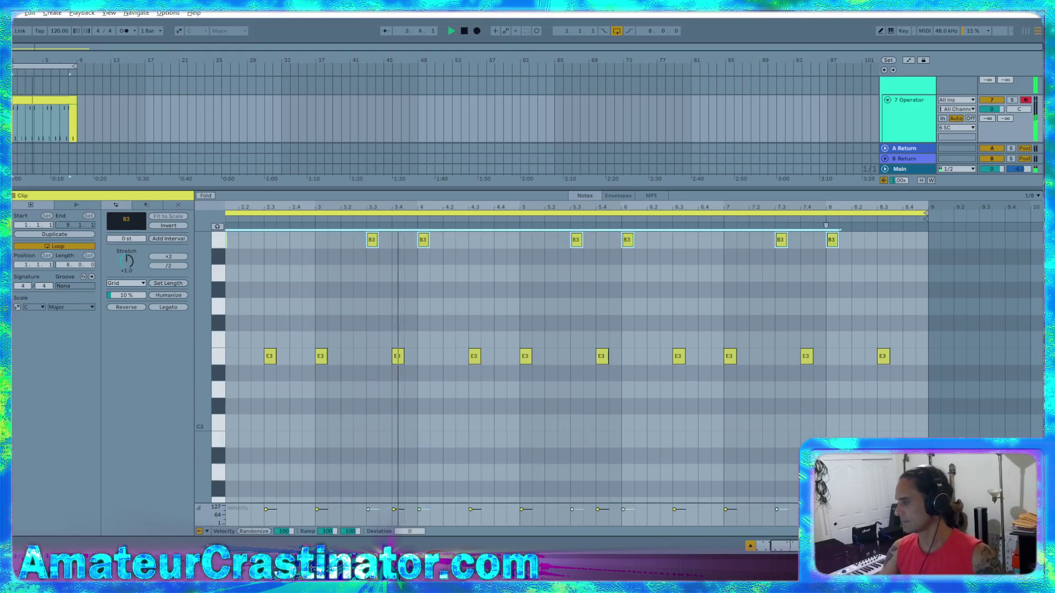
key("shift+Tab")
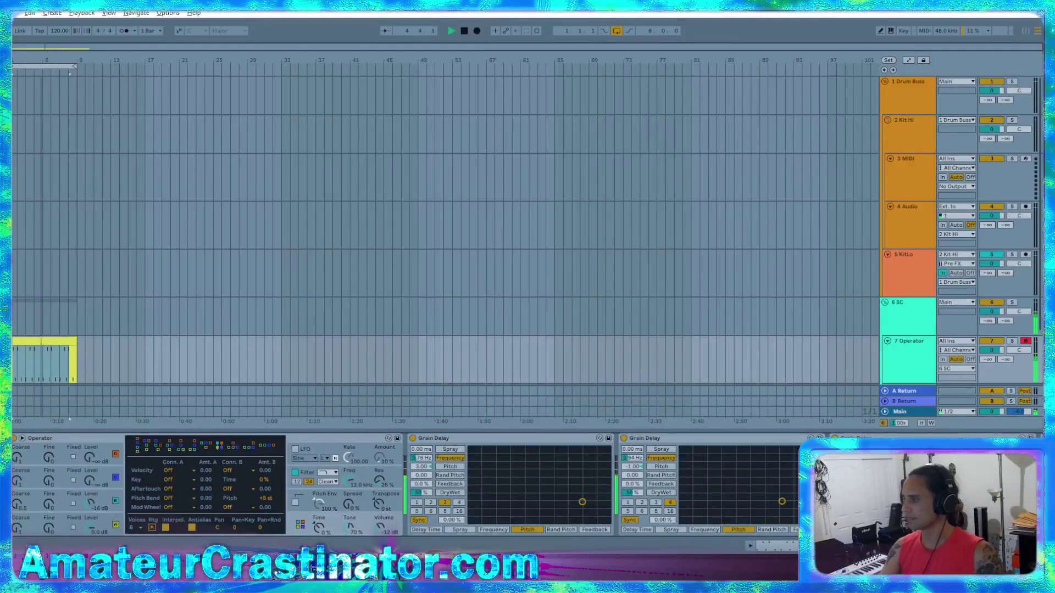
- Shape Operator's oscillator A envelope with a 749 ms decay, a 196 ms release and a lowered sustain
scroll(714, 489, "down", 3)
scroll(758, 532, "up", 3)
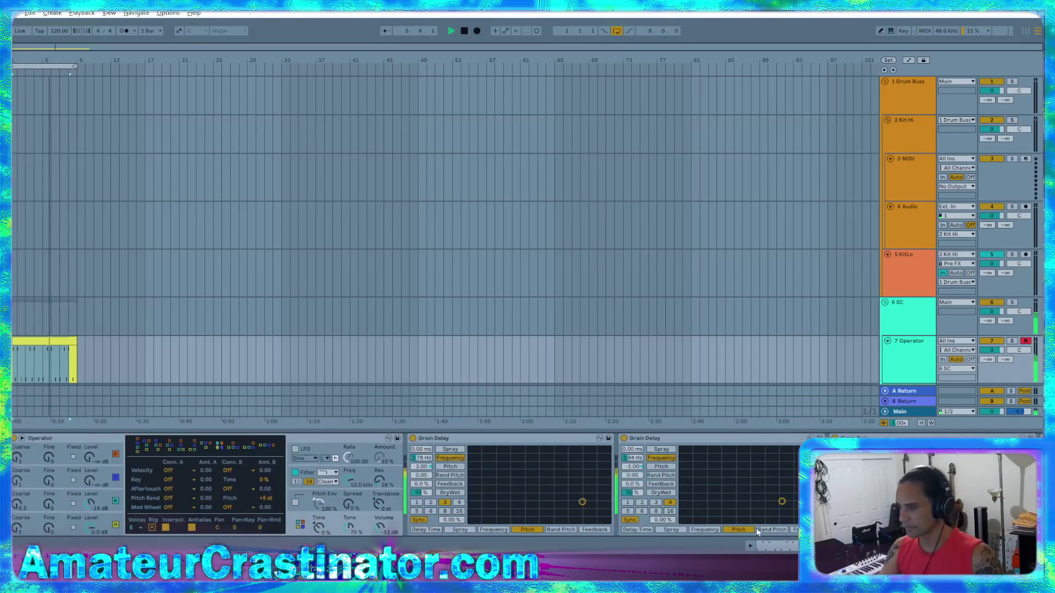
left_click(39, 522)
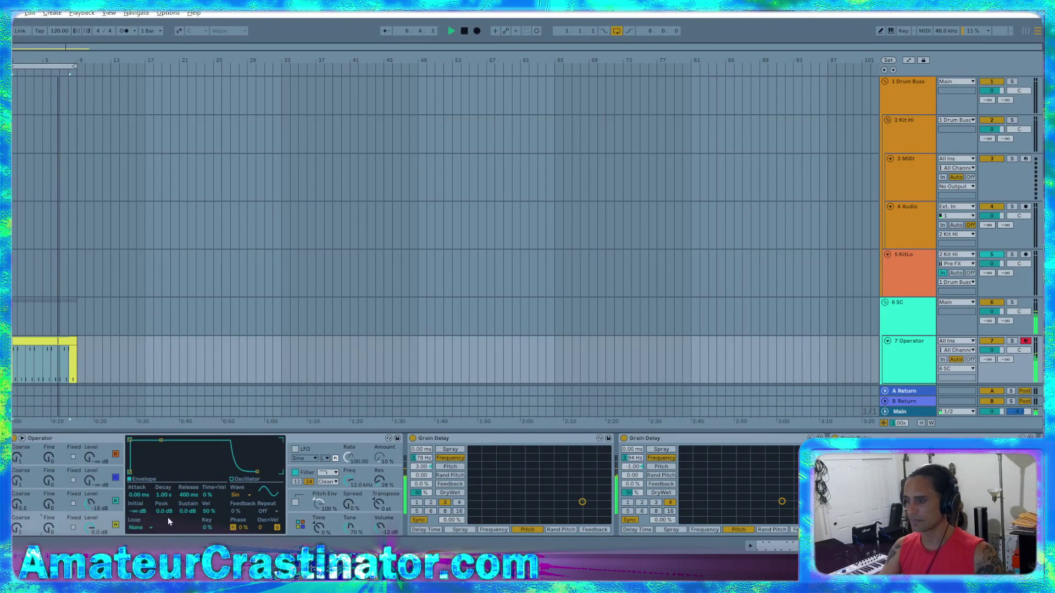
left_click_drag(181, 497, 187, 530)
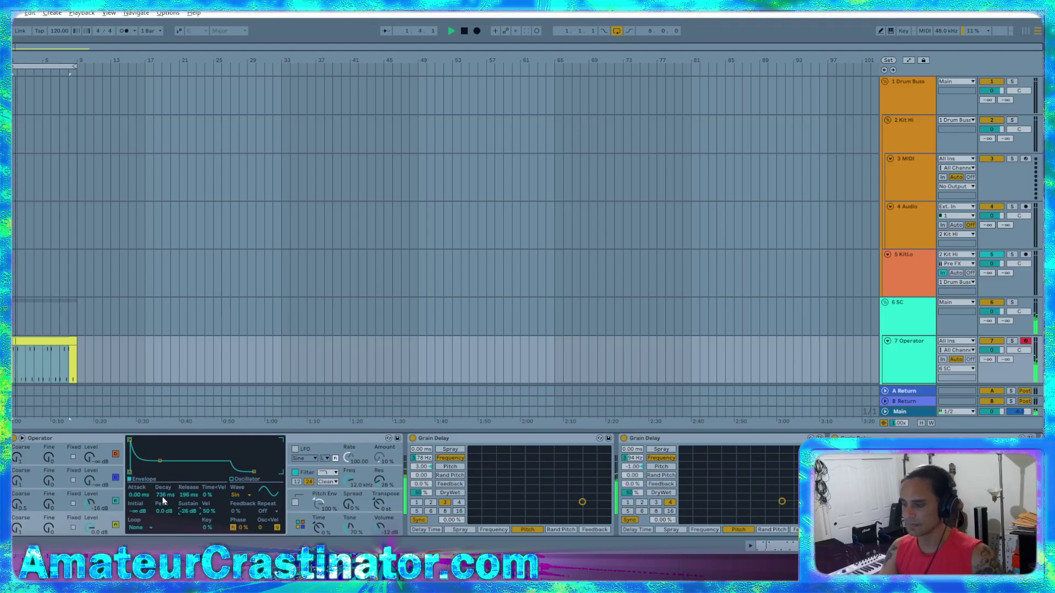
left_click_drag(163, 497, 163, 504)
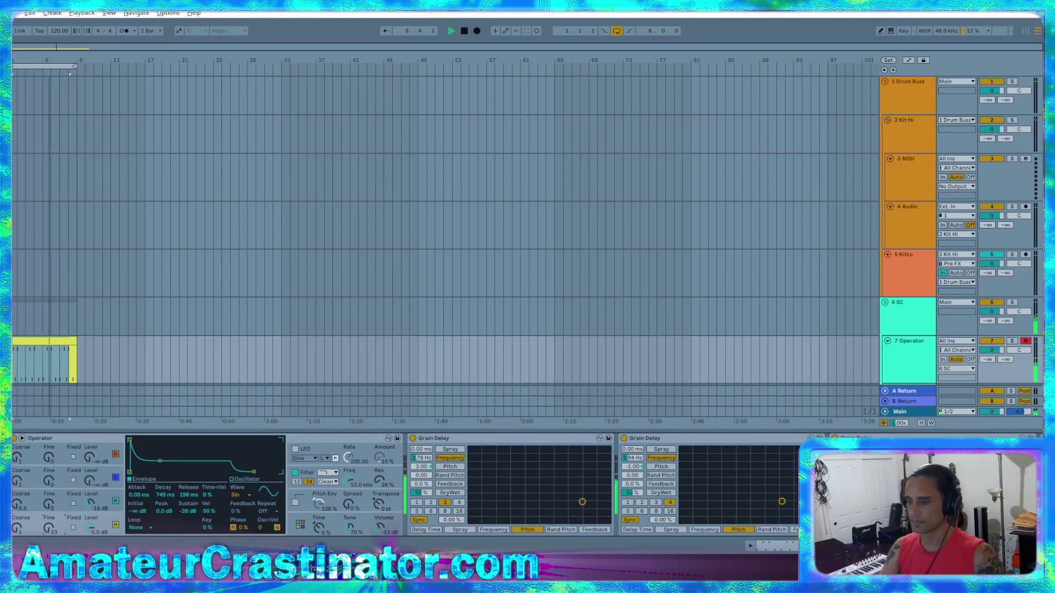
- Draw a user waveform for oscillator A with a full first harmonic and a strong third harmonic, leaving the second empty
left_click(48, 503)
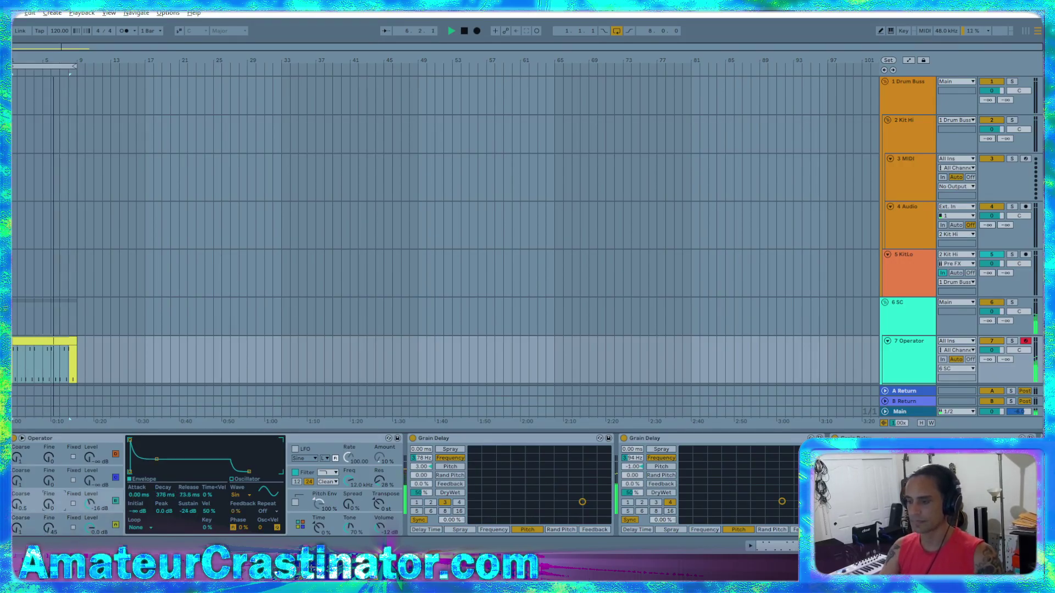
left_click(48, 521)
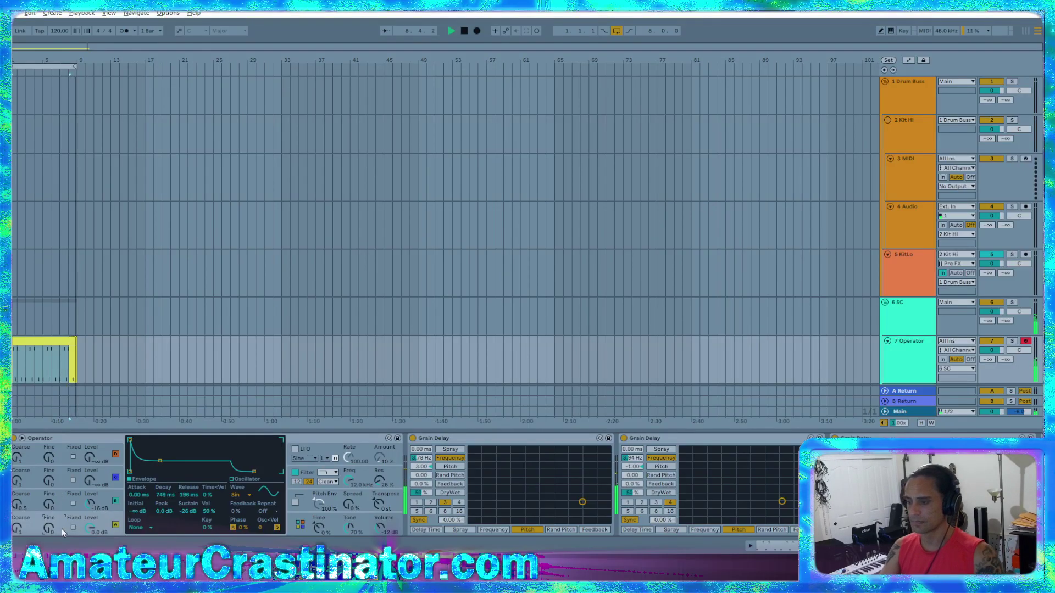
left_click(241, 479)
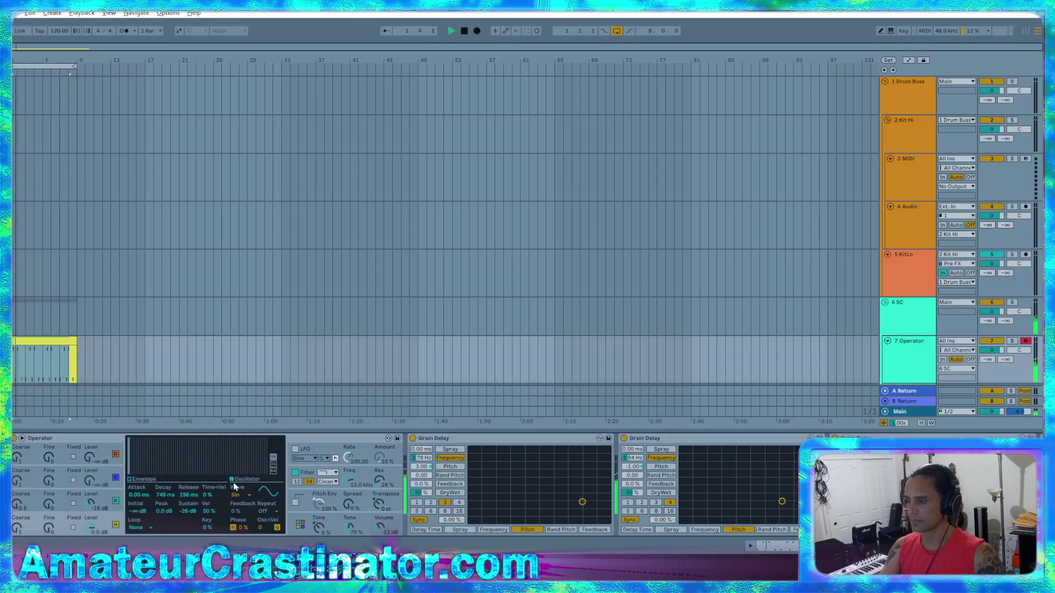
left_click(132, 439)
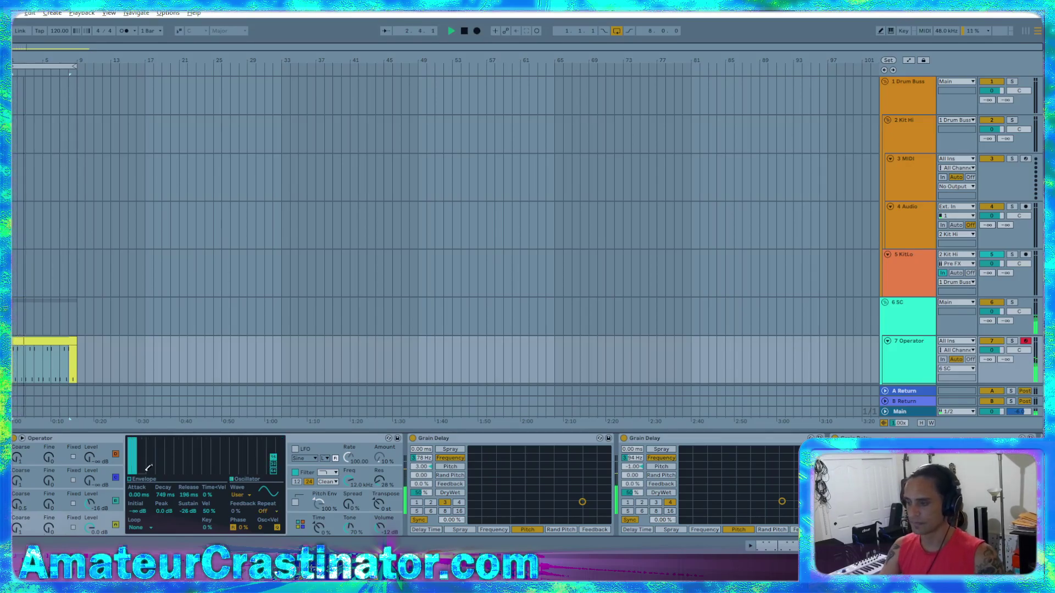
left_click(142, 471)
left_click_drag(151, 468, 152, 446)
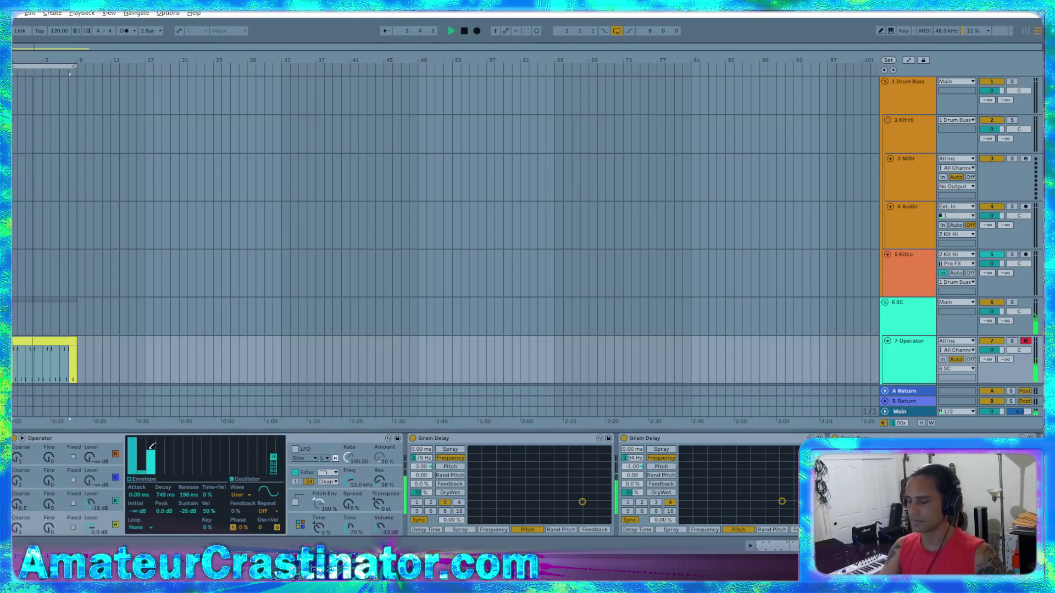
- Raise the third harmonic in oscillator B's user waveform, and set Operator's filter slope to 12 dB
left_click(74, 499)
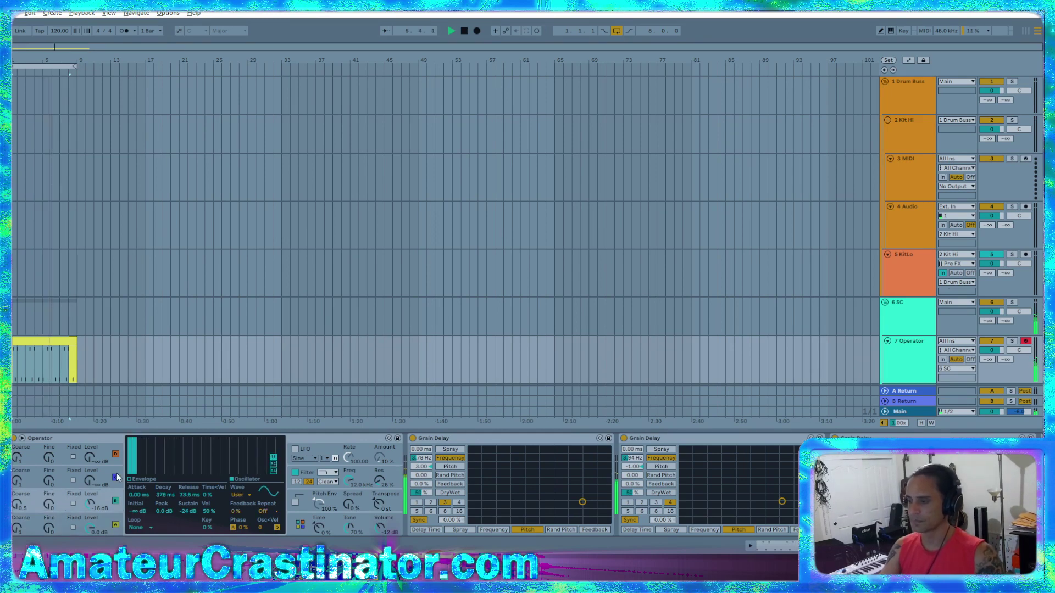
left_click(150, 465)
left_click_drag(156, 461, 157, 449)
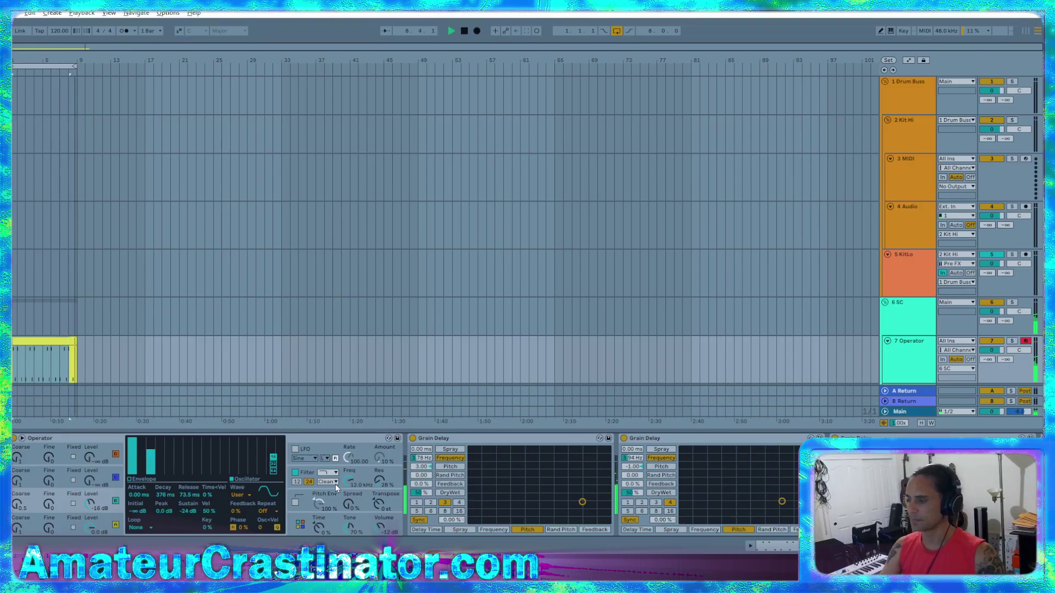
left_click(296, 482)
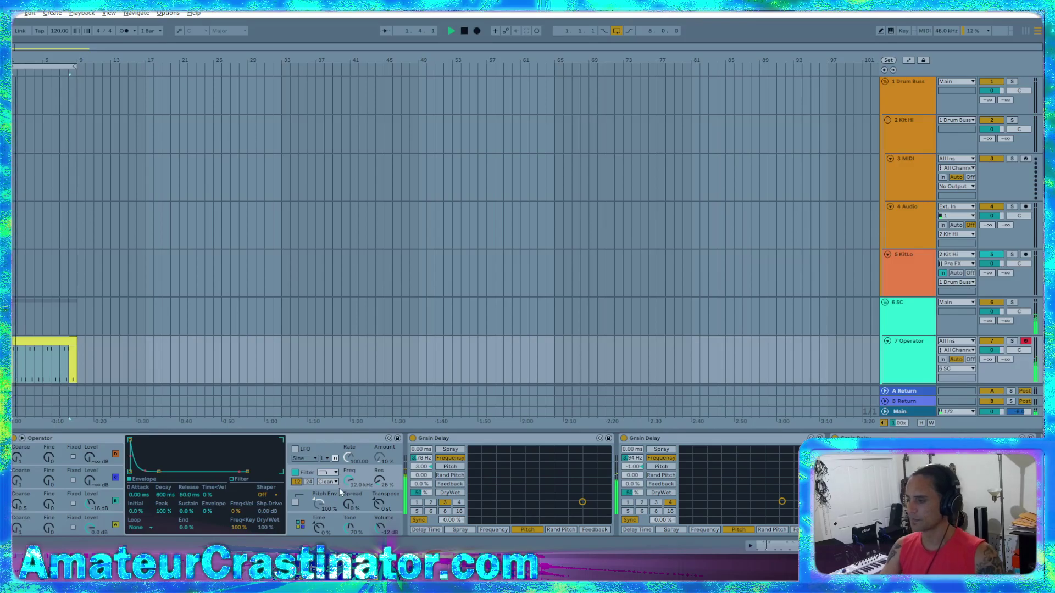
- Lower Operator's filter frequency with 47% resonance, switch its circuit to OSR, and set the filter drive to 5.85 dB
left_click_drag(374, 482, 368, 522)
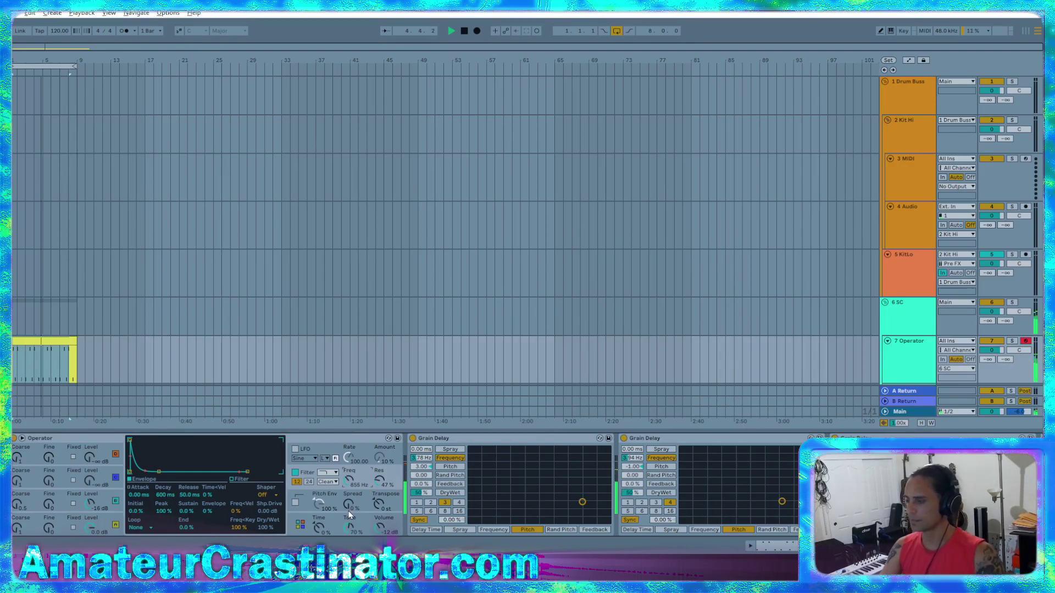
left_click(328, 483)
left_click(328, 491)
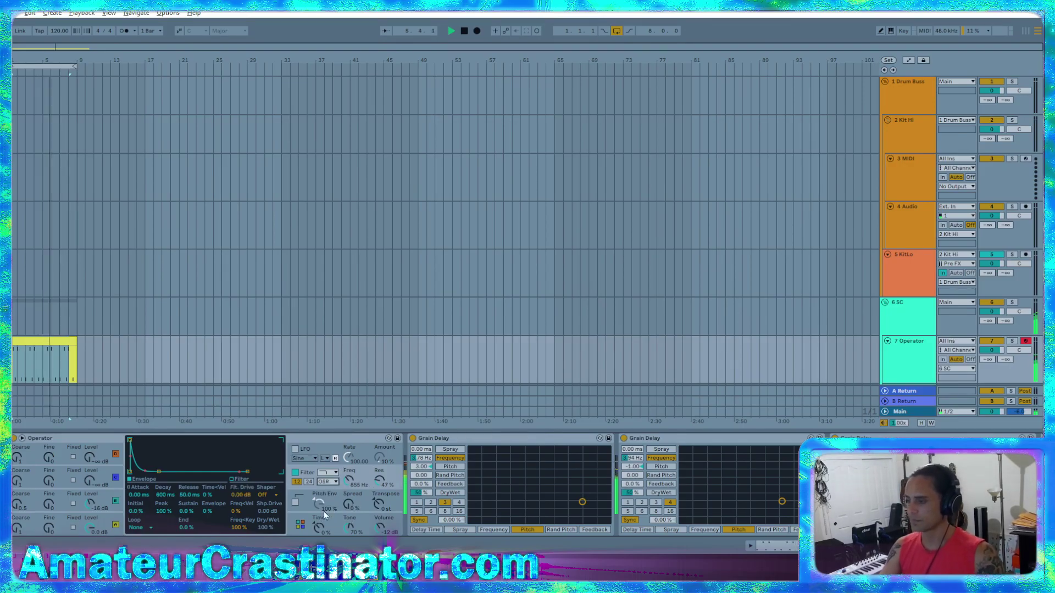
left_click_drag(240, 496, 240, 484)
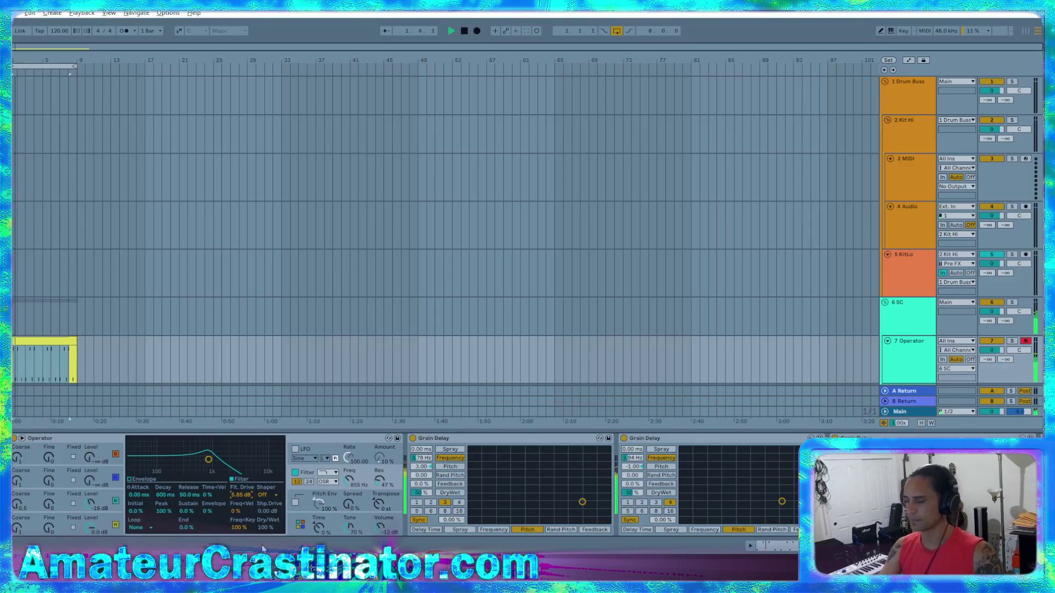
- Raise the Spray amount on the third Grain Delay
scroll(350, 504, "right", 6)
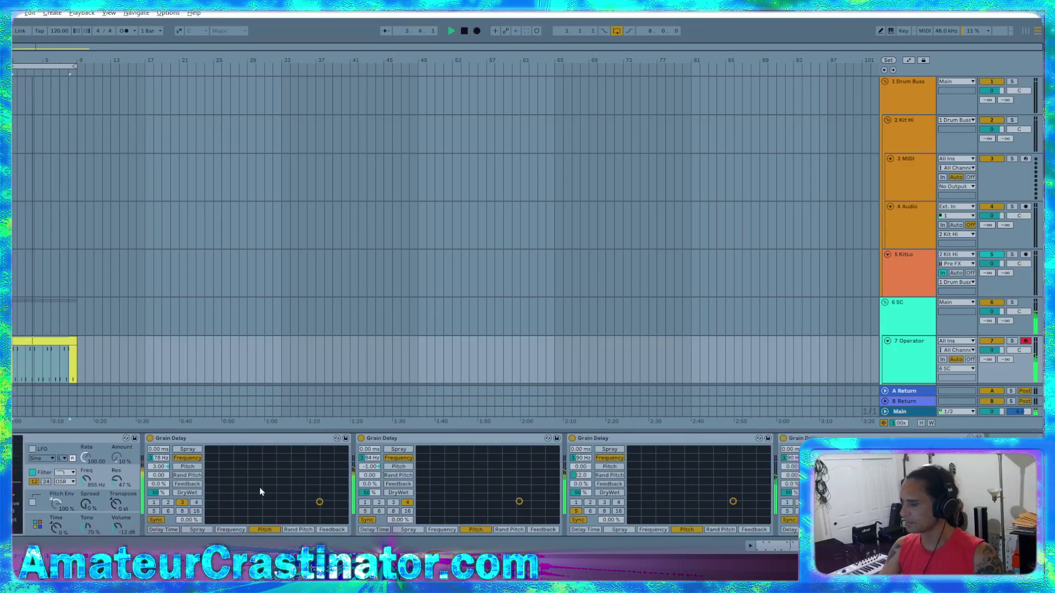
left_click(610, 458)
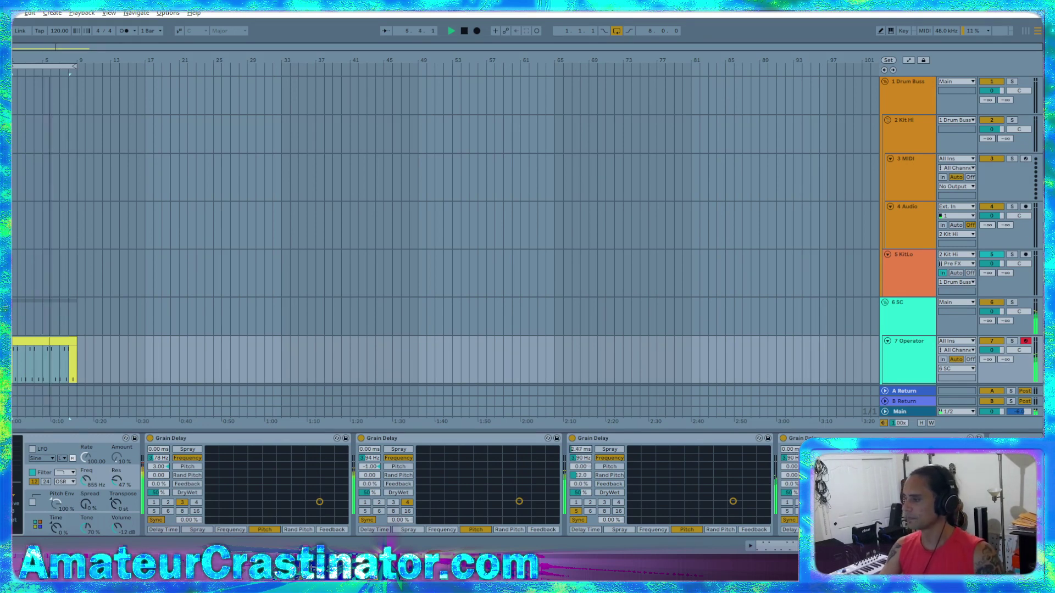
left_click_drag(581, 456, 581, 446)
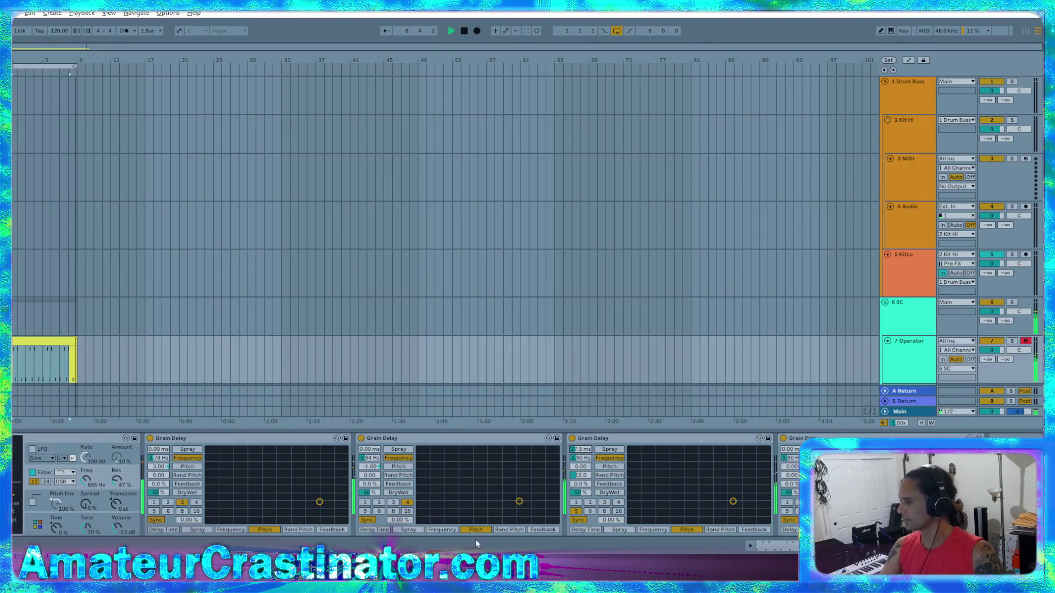
- Raise the Dry/Wet mix on each of the four Grain Delays in turn
left_click_drag(162, 496, 162, 496)
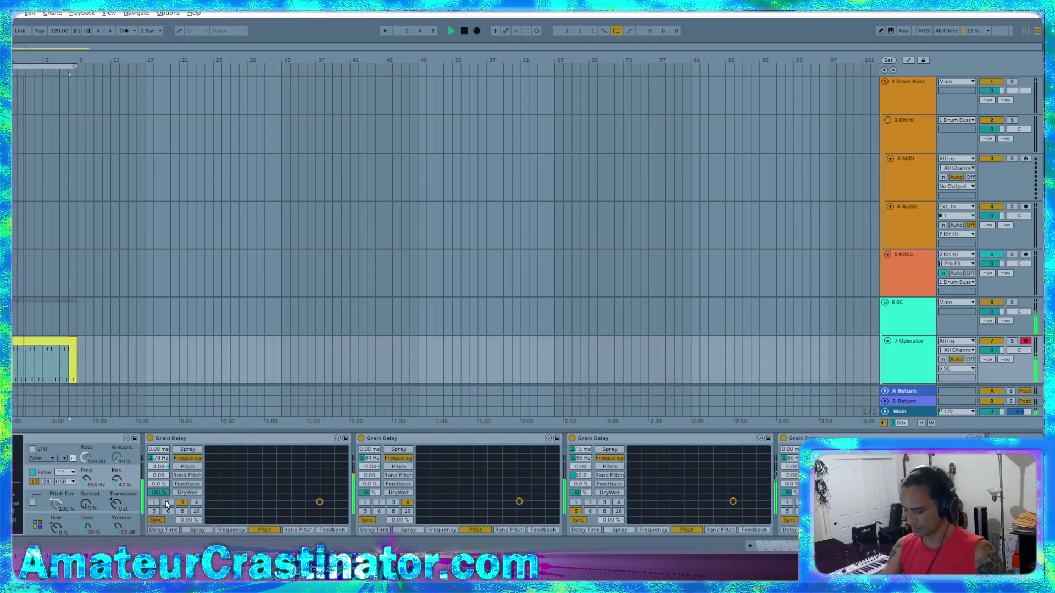
left_click_drag(164, 492, 166, 495)
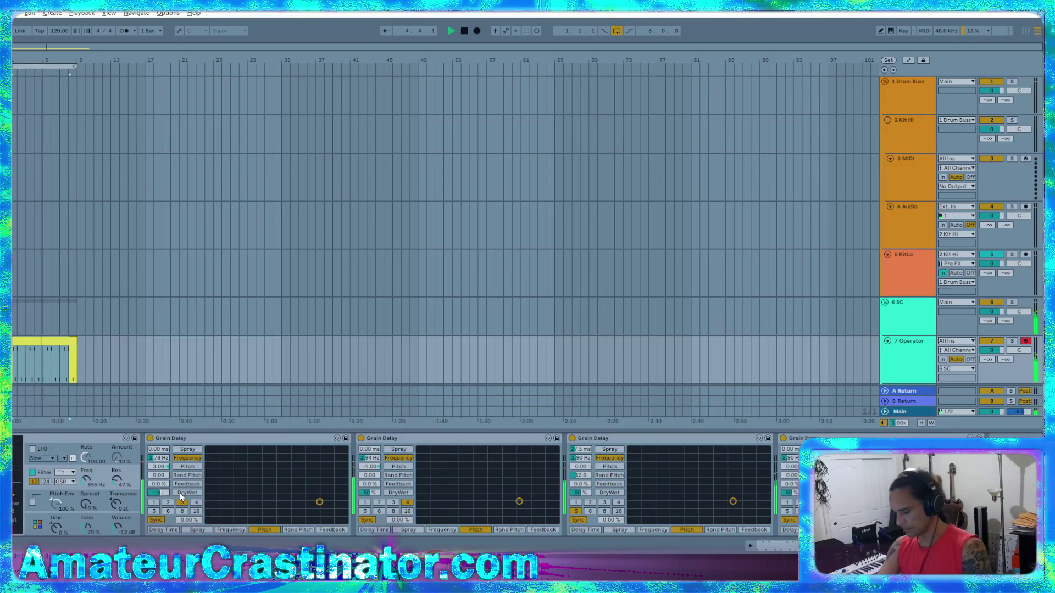
left_click_drag(368, 494, 368, 490)
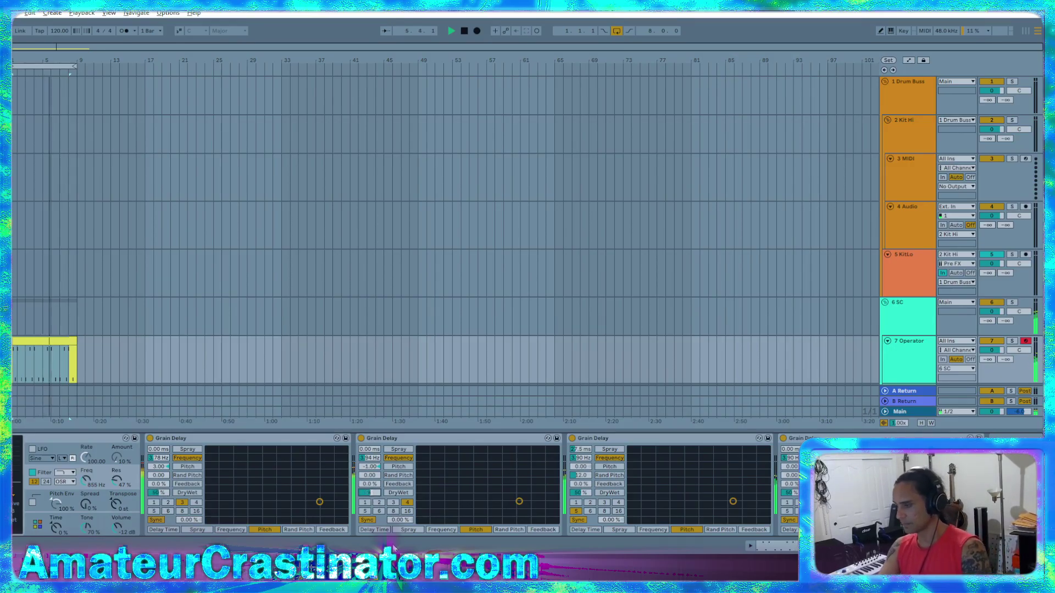
left_click_drag(579, 493, 580, 488)
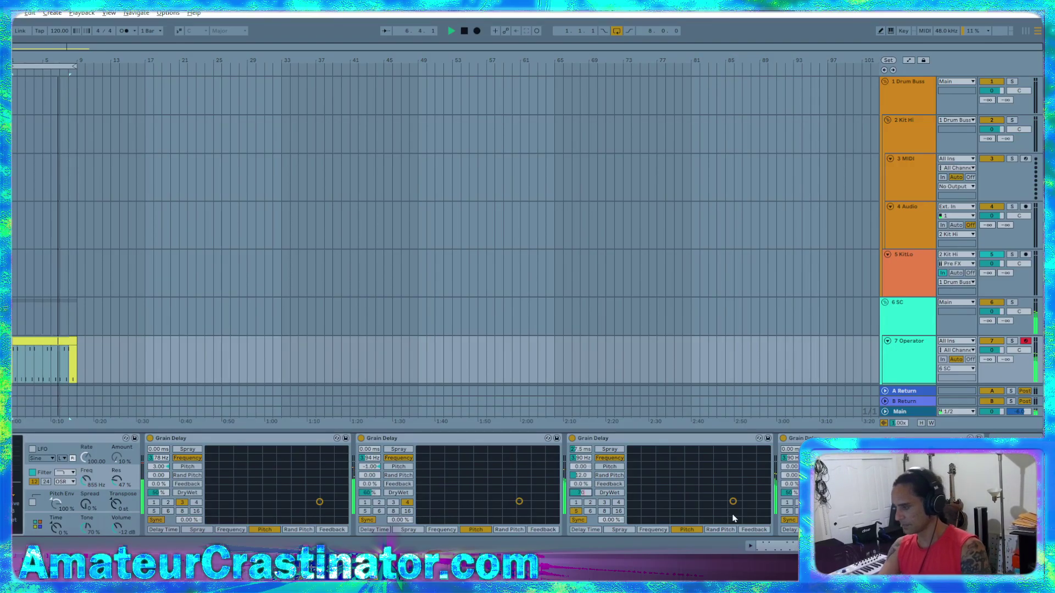
left_click_drag(793, 499, 792, 491)
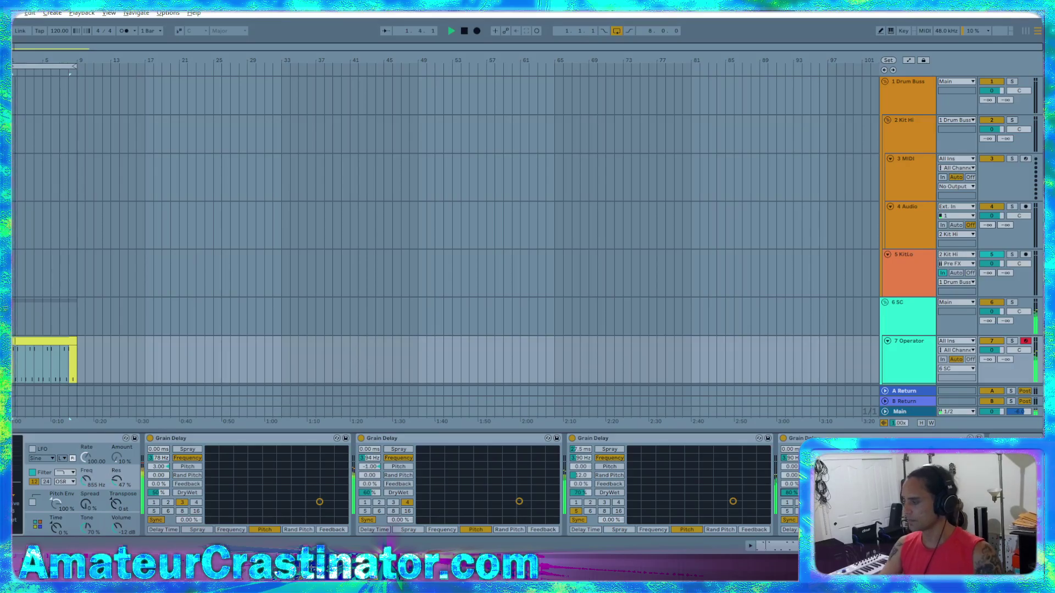
- Collapse all four Grain Delay devices in the chain
scroll(110, 480, "left", 5)
scroll(406, 483, "right", 5)
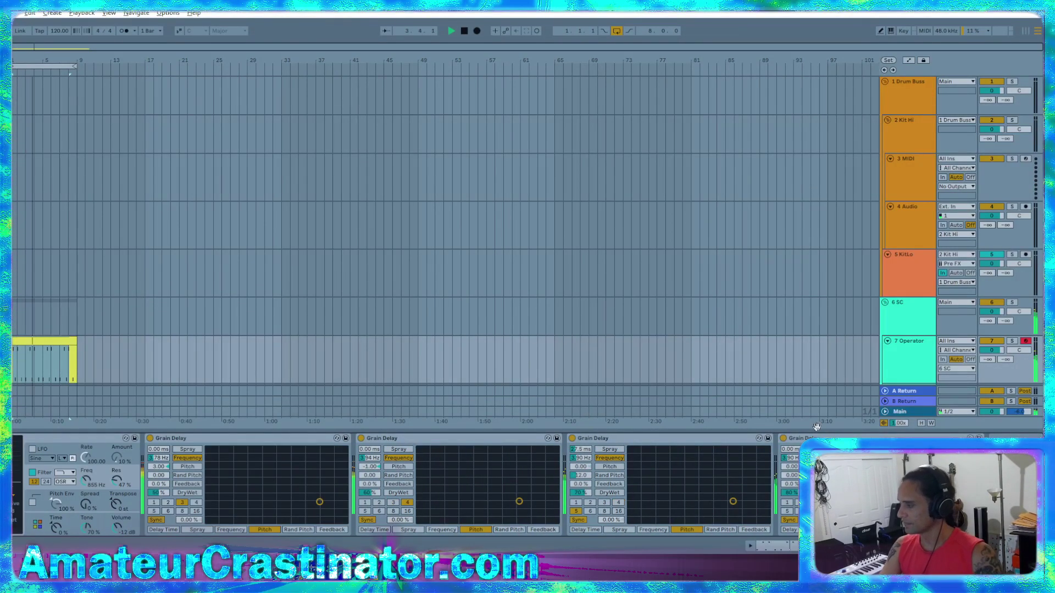
left_click(225, 443)
double_click(226, 442)
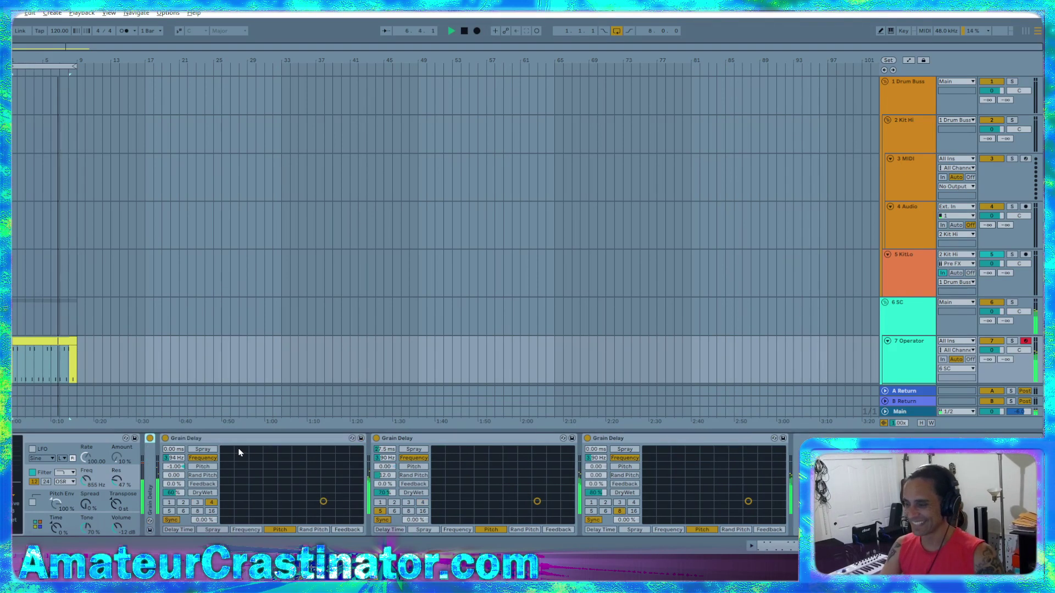
double_click(236, 442)
double_click(236, 442)
double_click(236, 442)
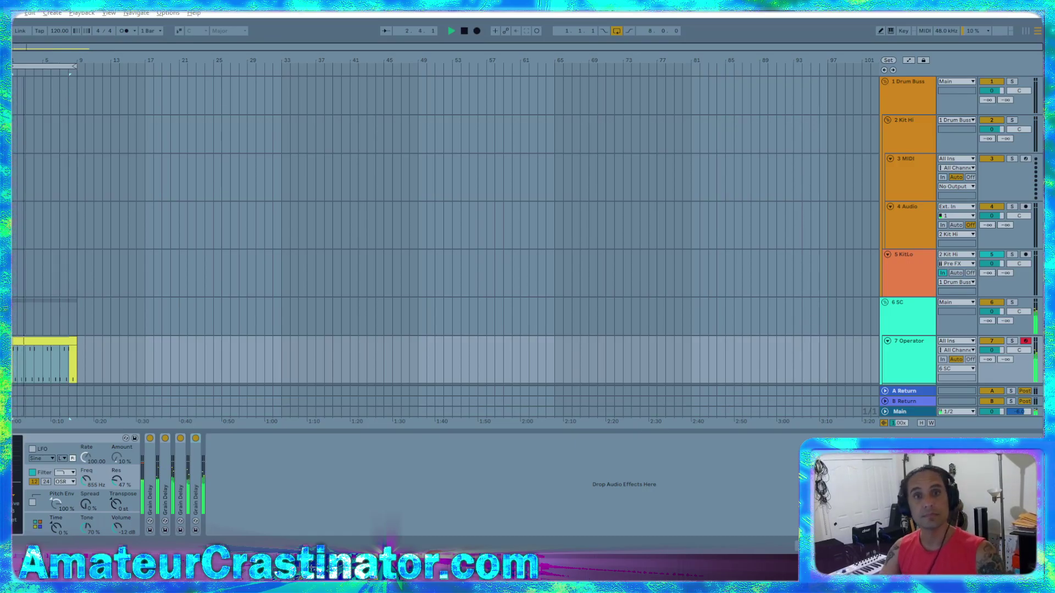
- Insert a Compressor after the first Grain Delay and delete it again
mouse_move(192, 483)
left_mouse_down()
mouse_move(167, 483)
mouse_move(179, 496)
left_mouse_up()
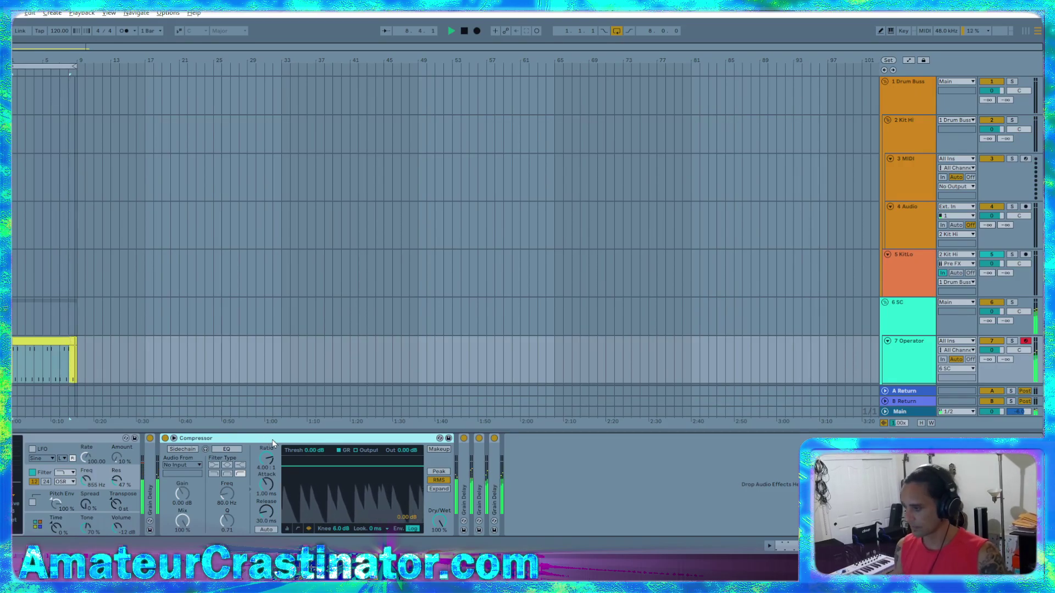
key("Delete")
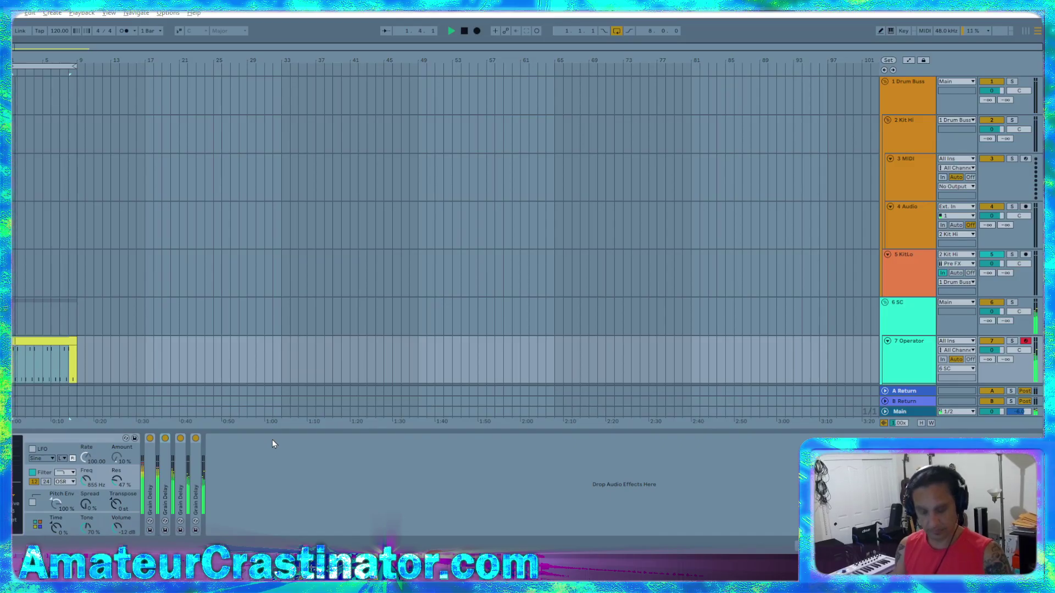
- Place a Saturator with 3 dB drive after each of the first three Grain Delays, and set the last Saturator's output to -3 dB
left_click_drag(165, 529, 165, 535)
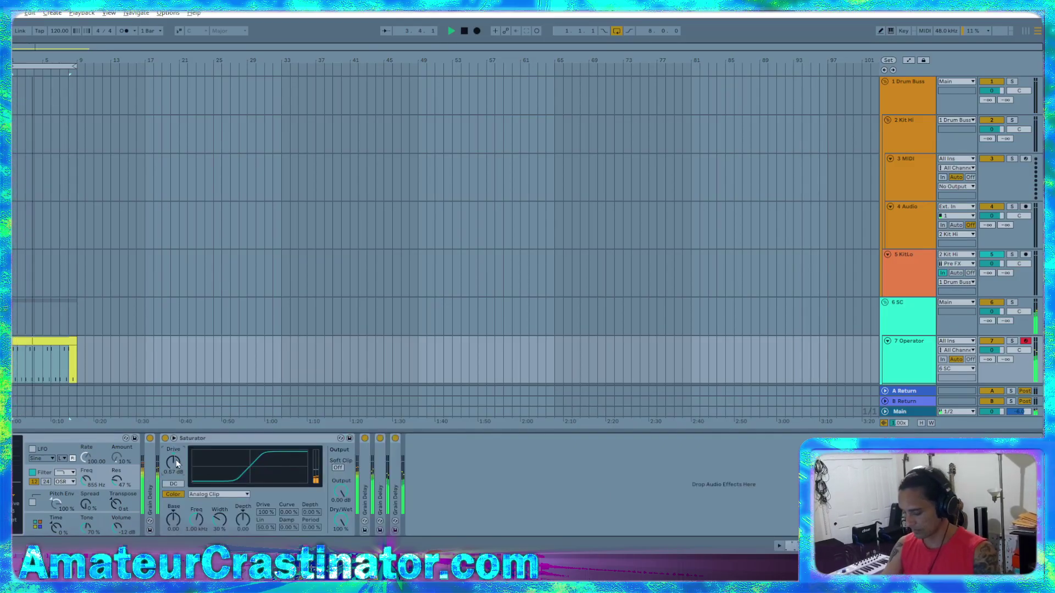
left_click_drag(176, 459, 408, 487)
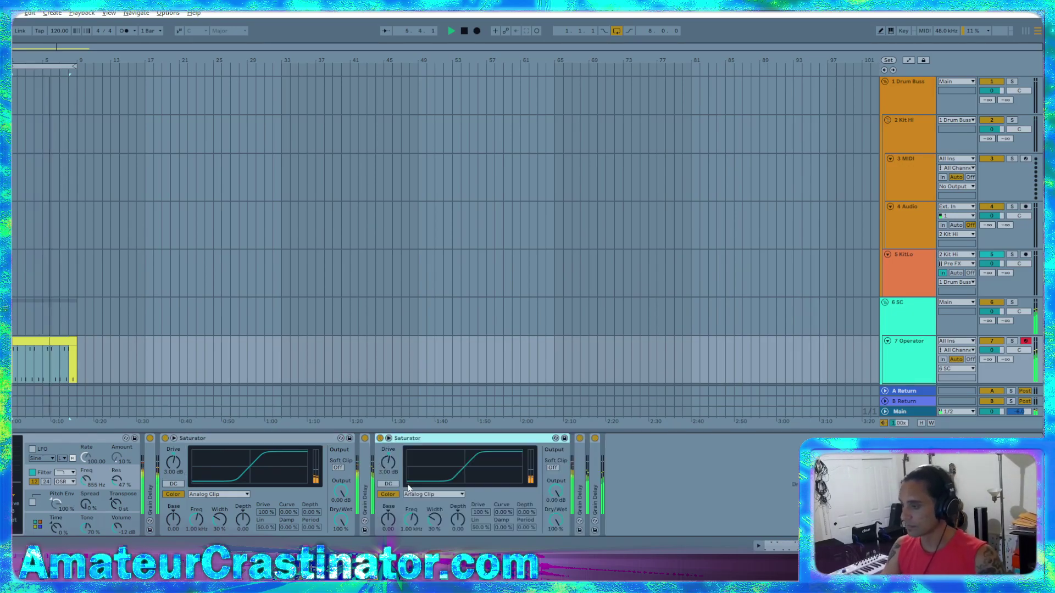
left_click_drag(580, 484, 583, 467)
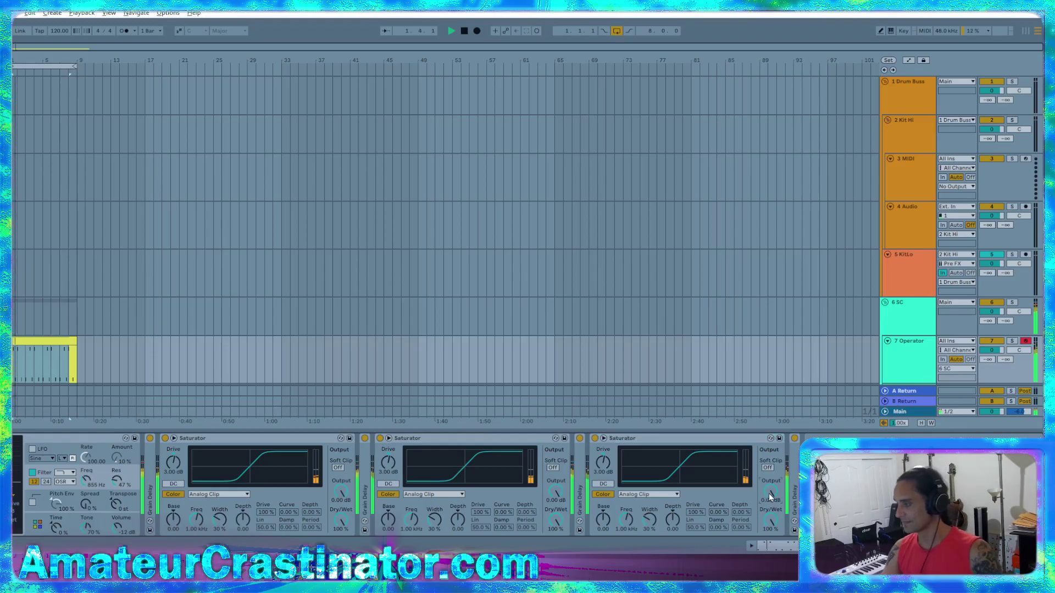
left_click_drag(770, 493, 769, 497)
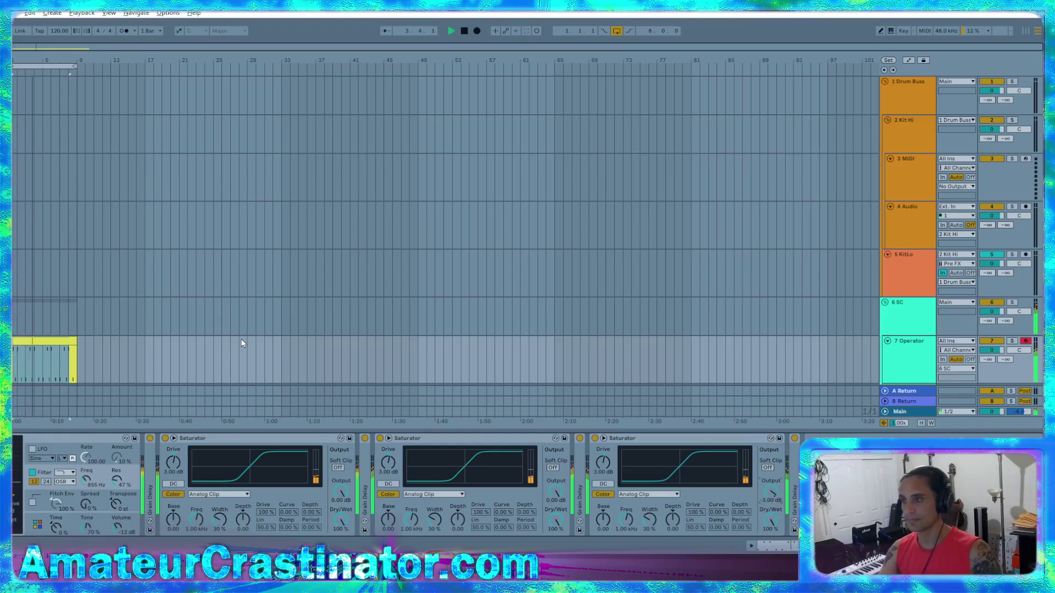
- Load the 707 Cannibals Kit onto the MIDI track in the Kit Hi group
scroll(753, 284, "down", 3)
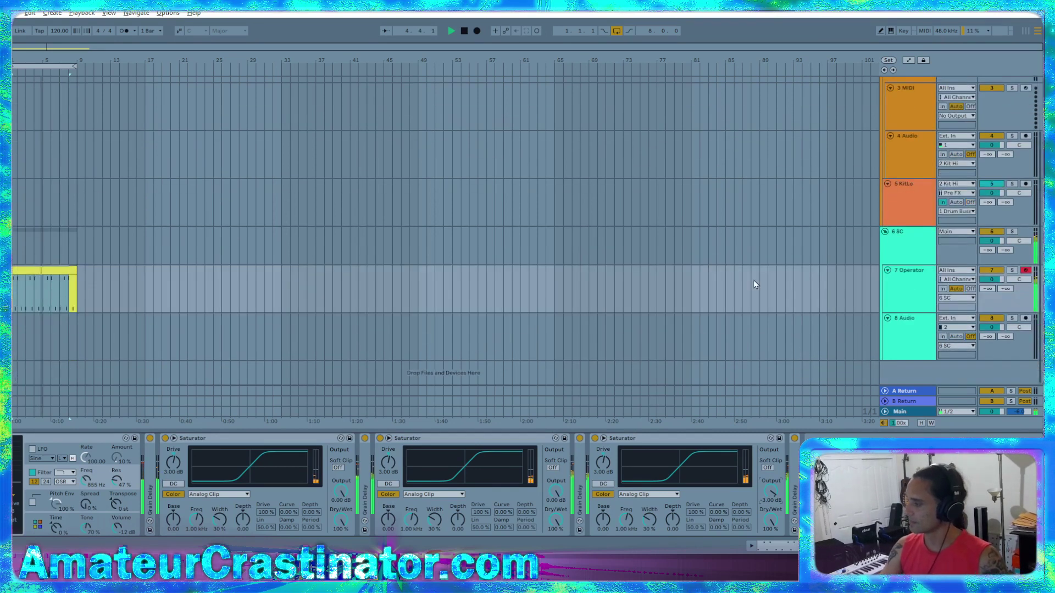
scroll(878, 308, "up", 3)
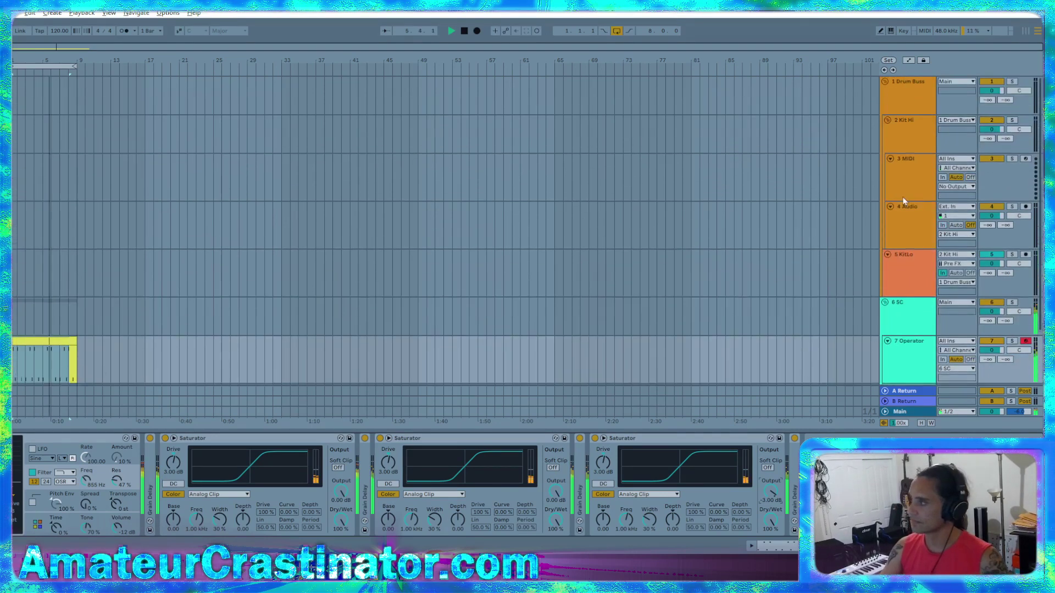
left_click(909, 178)
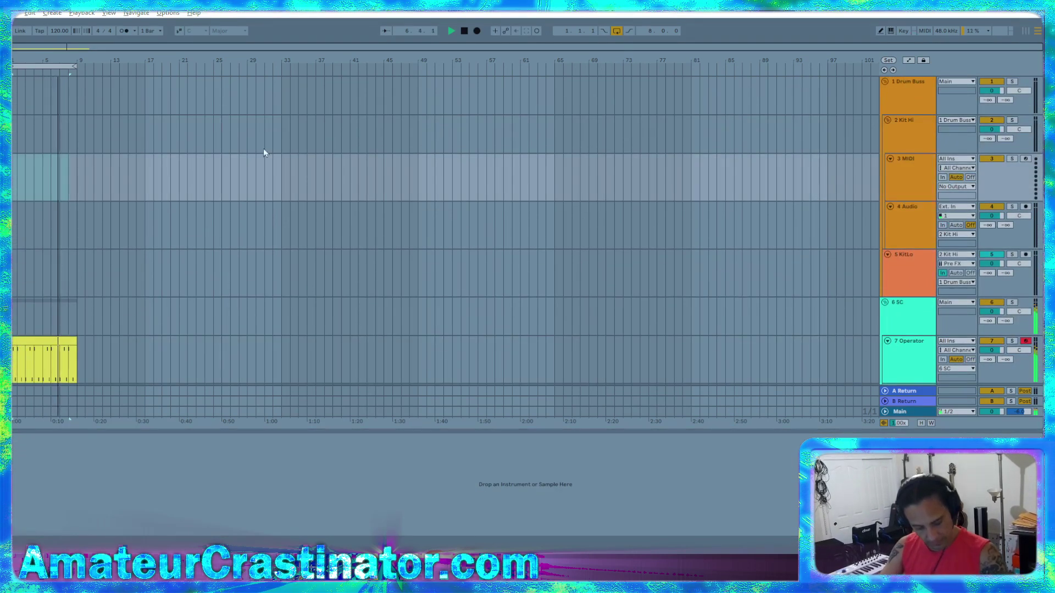
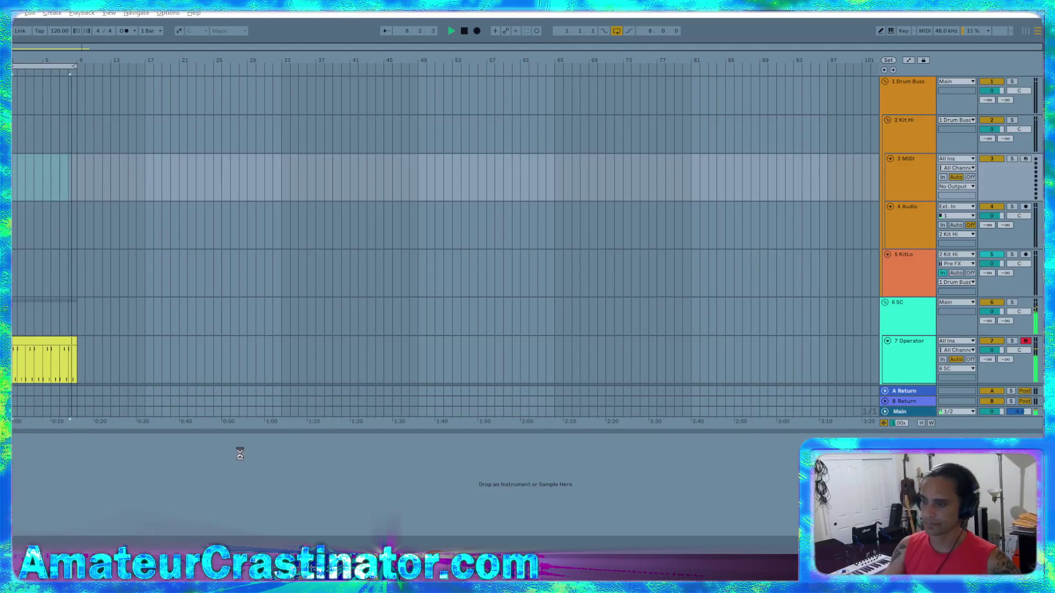
key("ctrl+z")
- Create an empty eight-bar MIDI clip on the drum kit track and open it for note editing
left_click(62, 177)
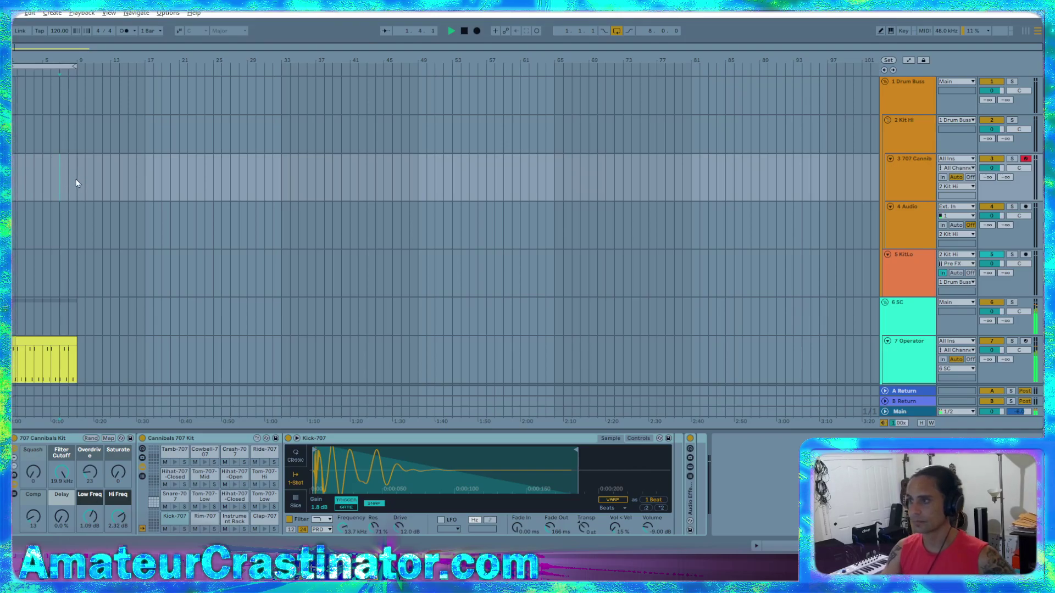
left_click_drag(76, 183, 12, 182)
key("ctrl+shift+m")
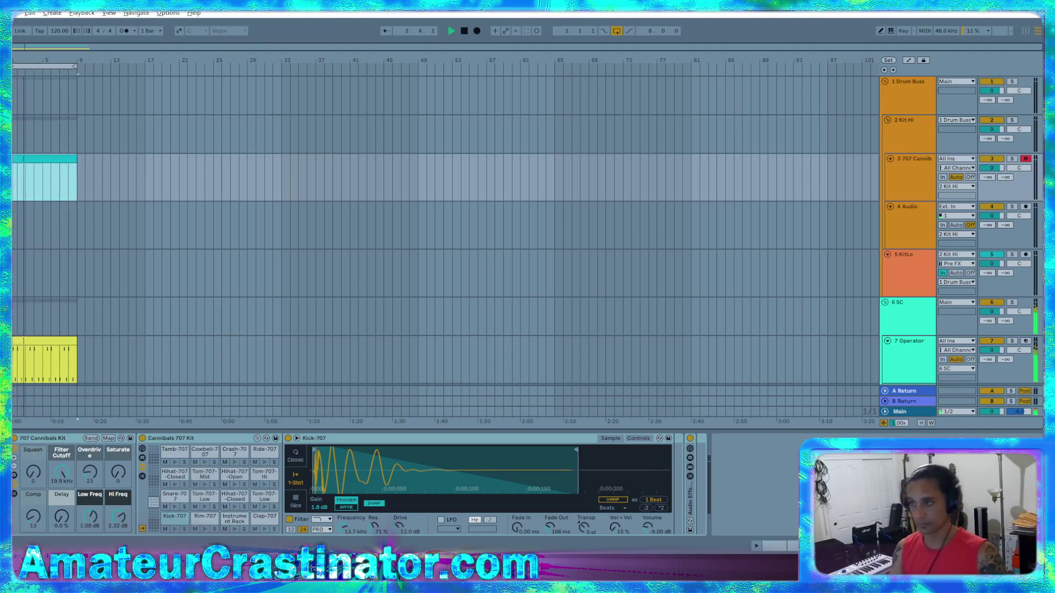
left_click(52, 158)
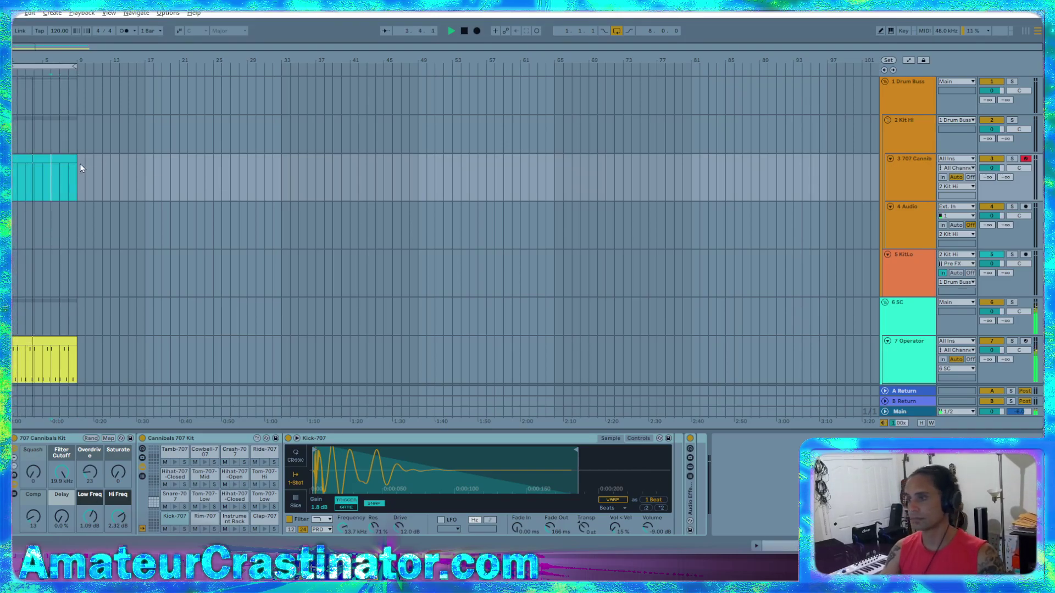
double_click(74, 165)
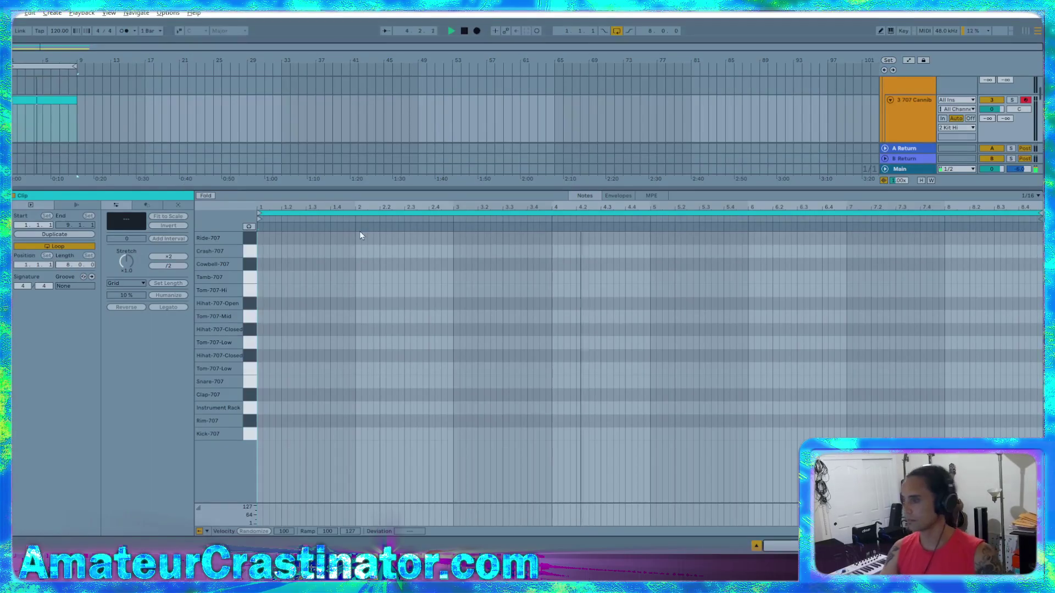
- Enter Kick-707 notes at 1.1.1 and 2.1.1 and Snare-707 notes at 1.1.3, 1.4.3 and 2.1.3
double_click(262, 437)
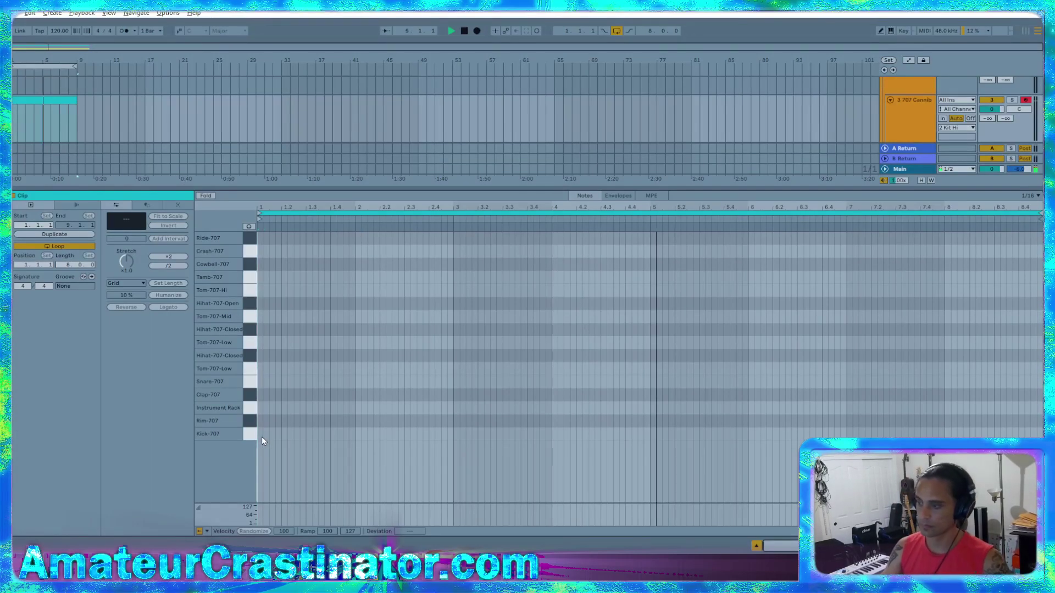
double_click(272, 394)
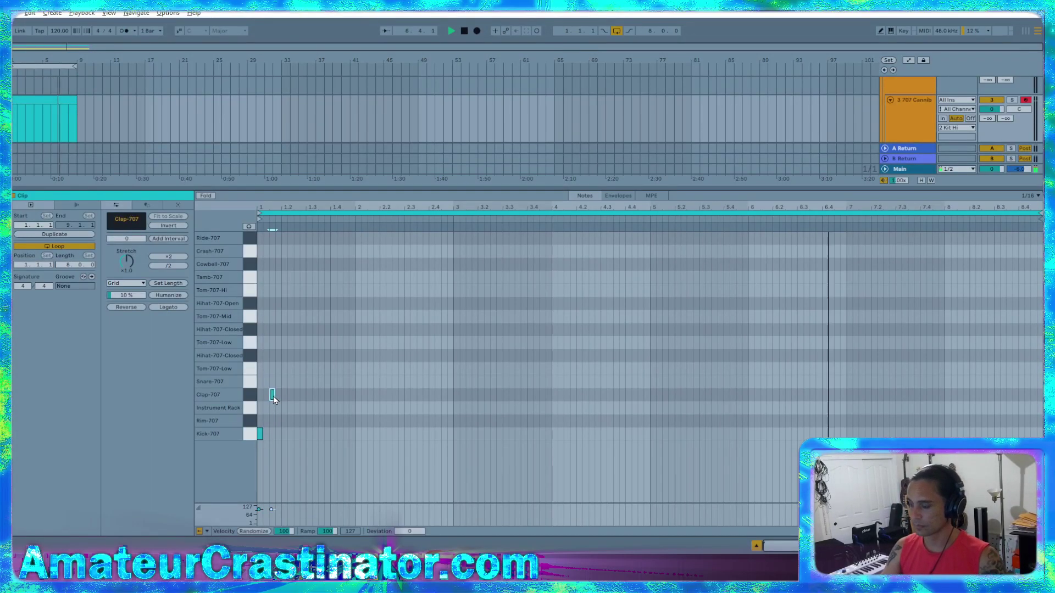
key("Up")
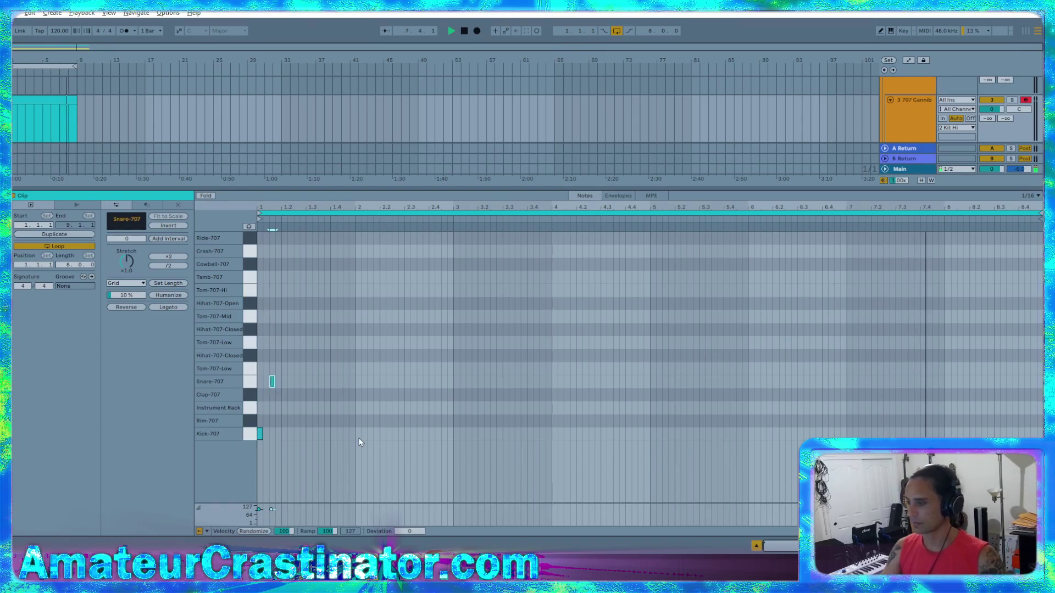
double_click(346, 381)
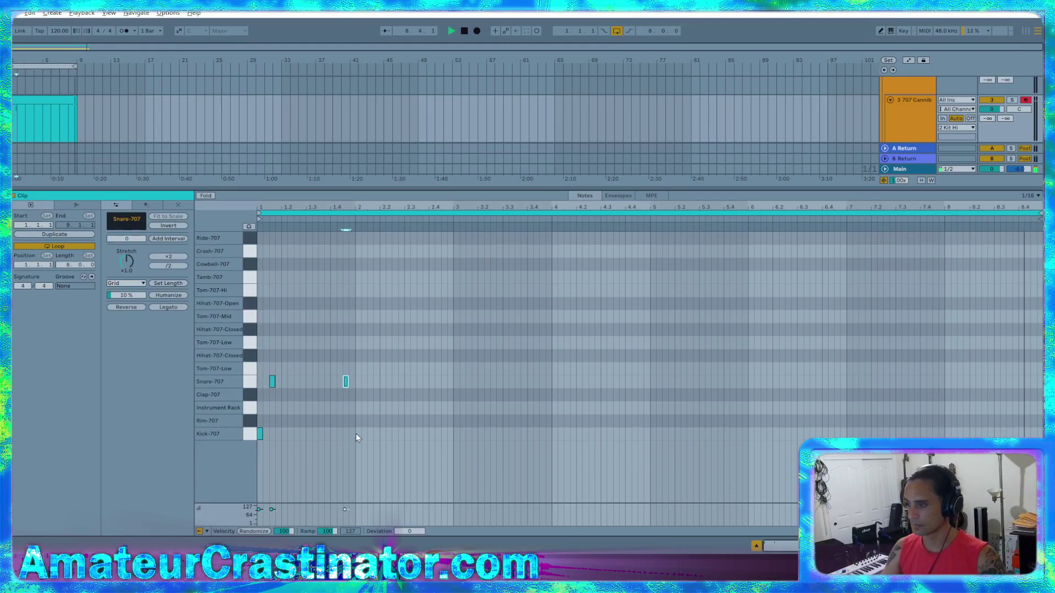
double_click(358, 434)
double_click(370, 381)
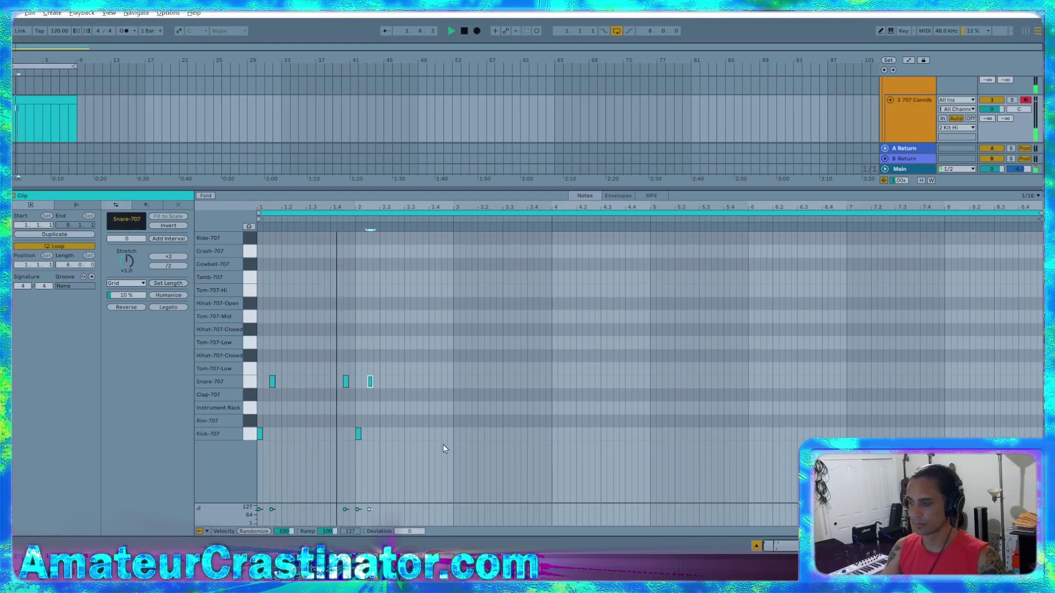
- Shift the last two snare notes and the second kick an eighth note later as a group
left_click(358, 434)
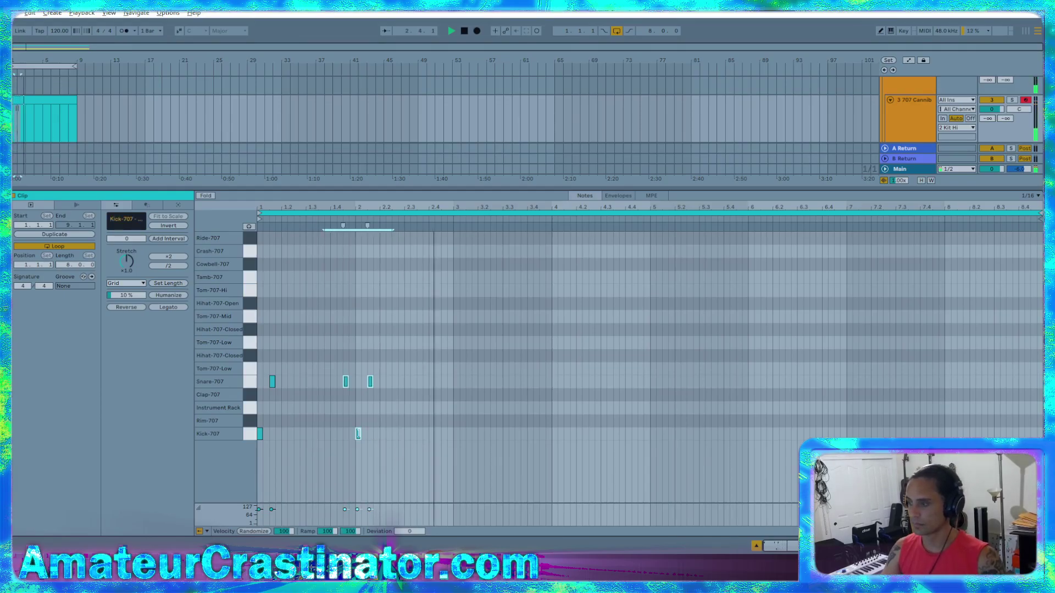
left_click_drag(359, 434, 372, 437)
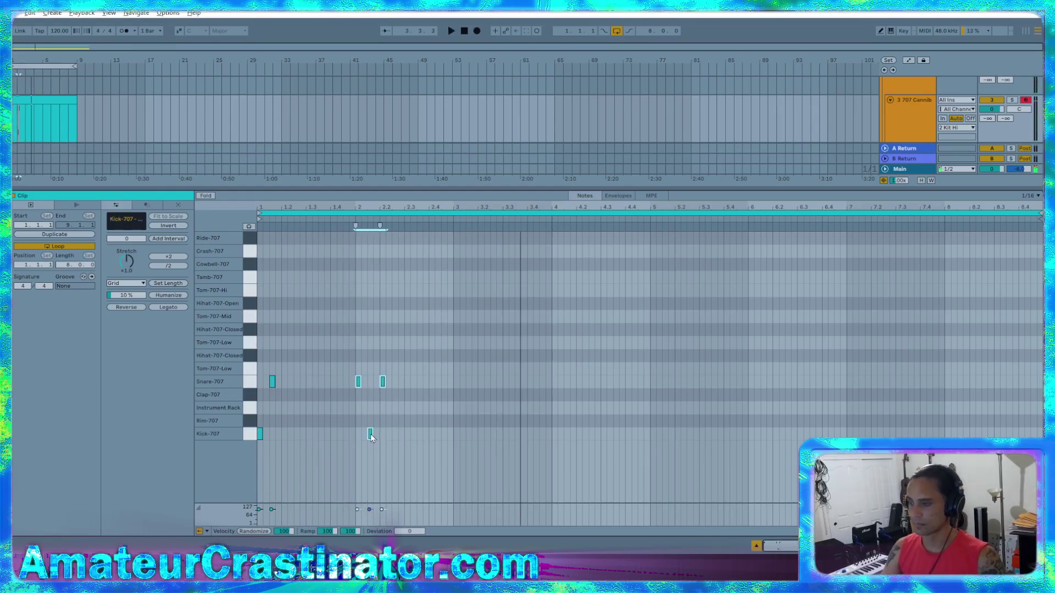
- Play the clip and move the last two snares and second kick three sixteenth notes earlier as a group
key("space")
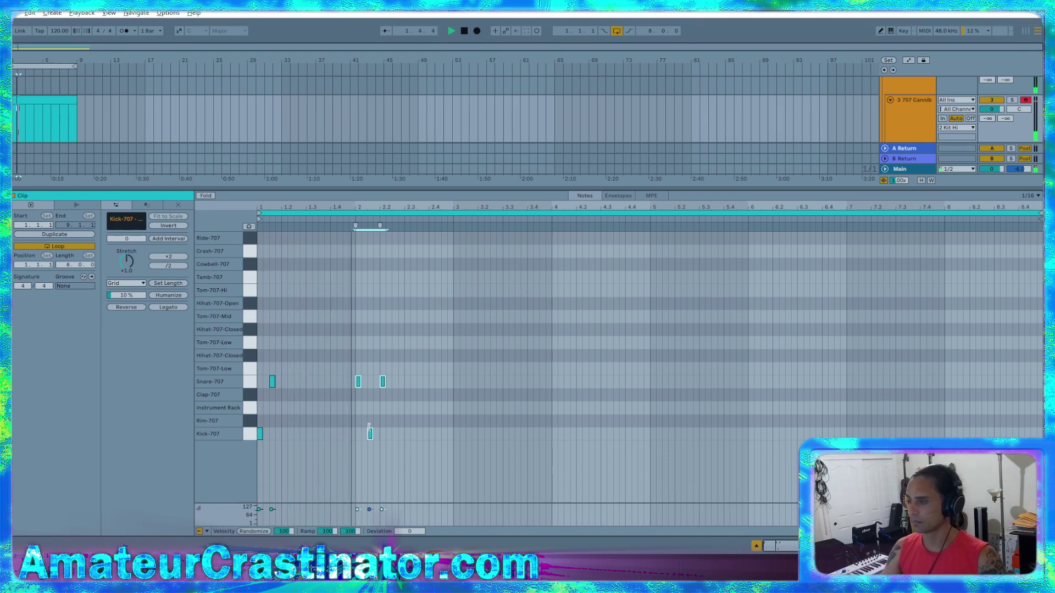
left_click_drag(370, 435, 358, 439)
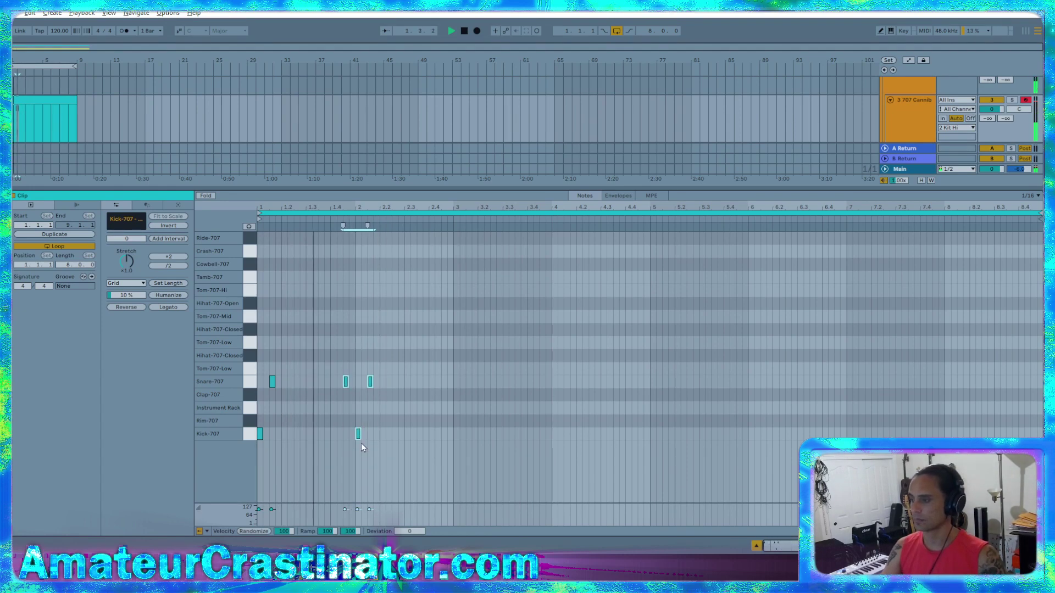
left_click_drag(359, 437, 353, 438)
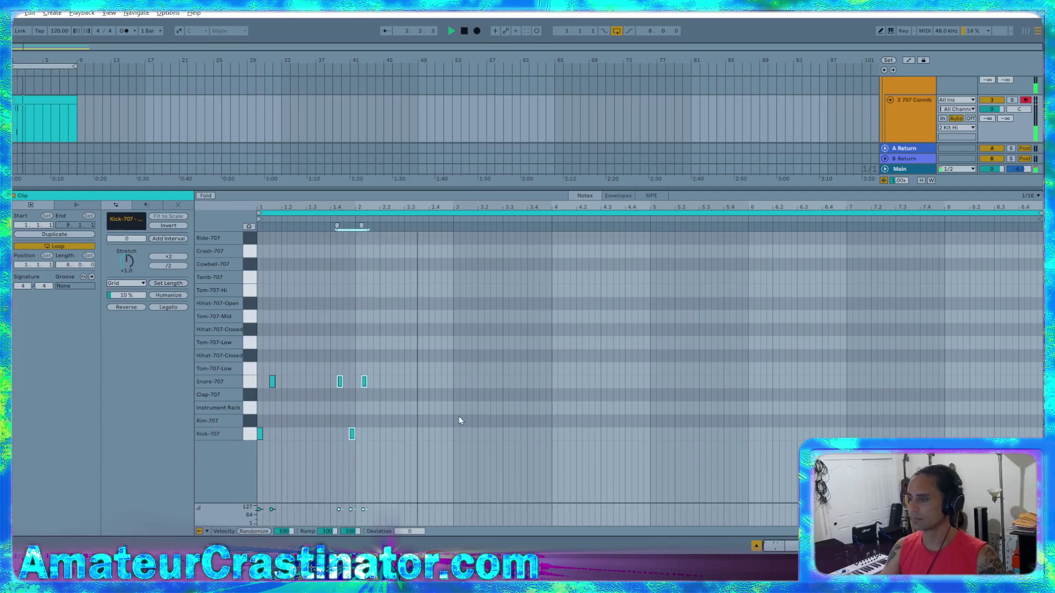
- Duplicate the two-bar kick and snare pattern until it fills the eight-bar clip, undoing any copy past its end
left_click_drag(453, 359, 228, 463)
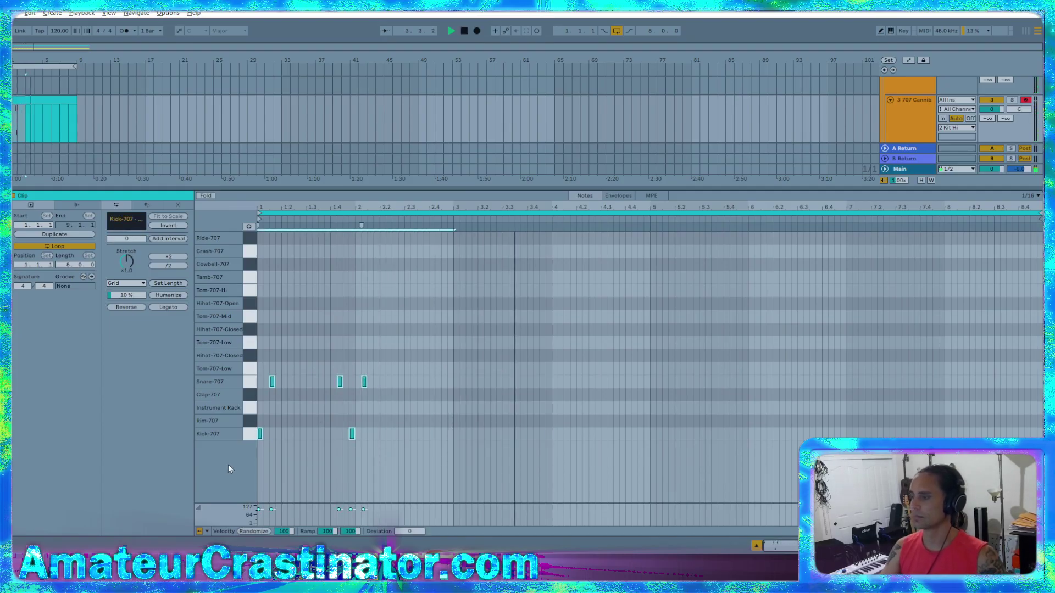
key("ctrl+d")
key("ctrl+d")
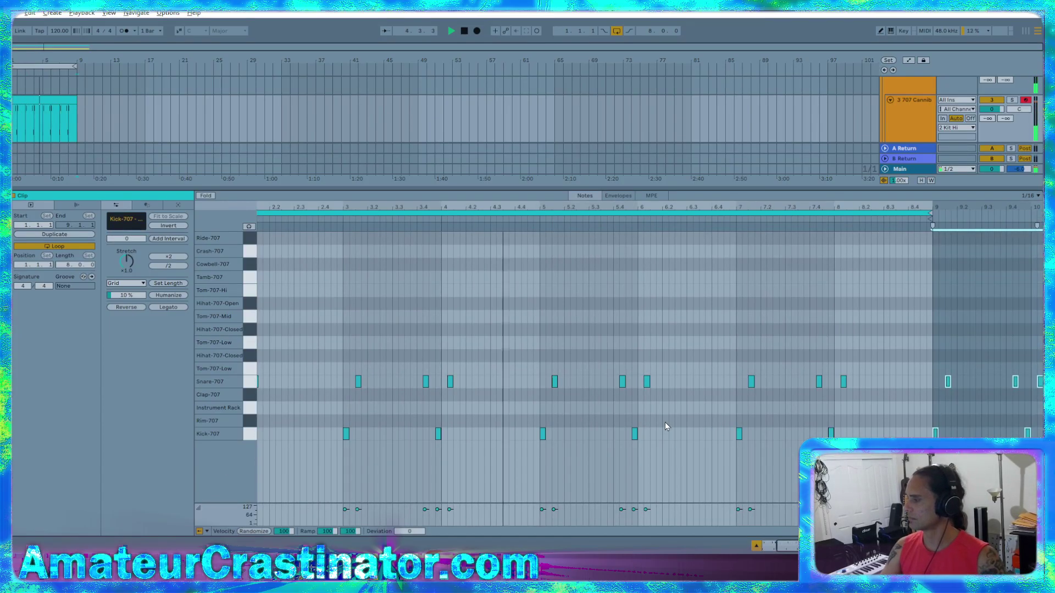
key("ctrl+z")
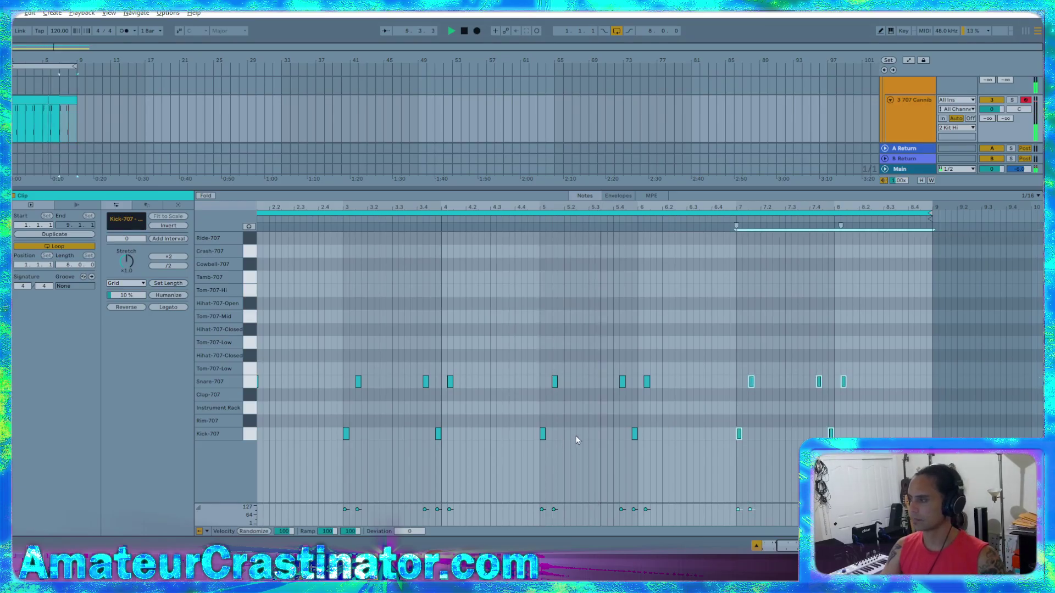
scroll(577, 439, "left", 3)
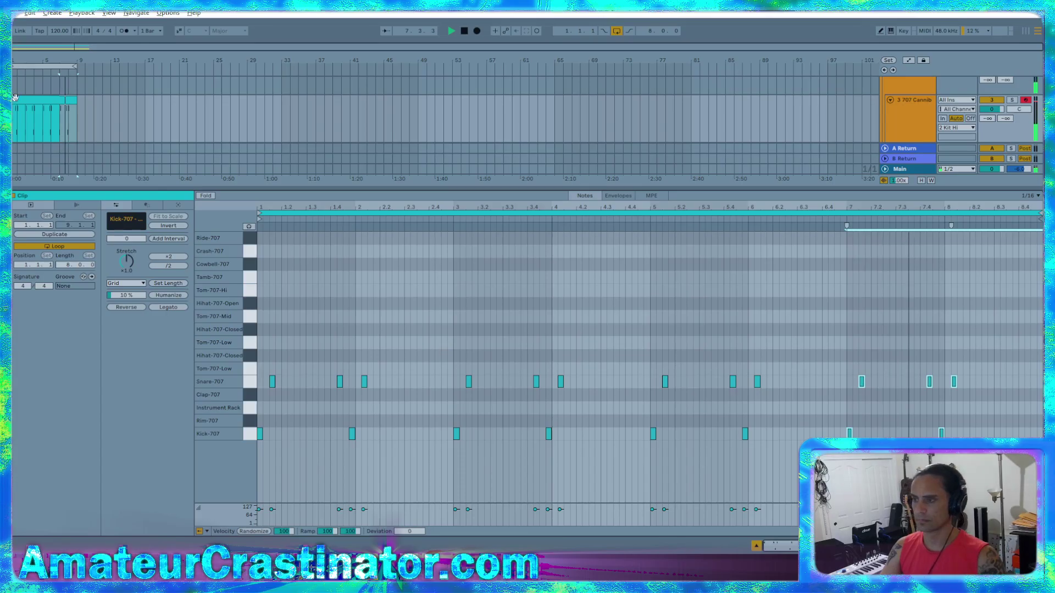
- Listen against the other tracks and shift all kick and snare notes in the clip an eighth note later
scroll(66, 127, "down", 5)
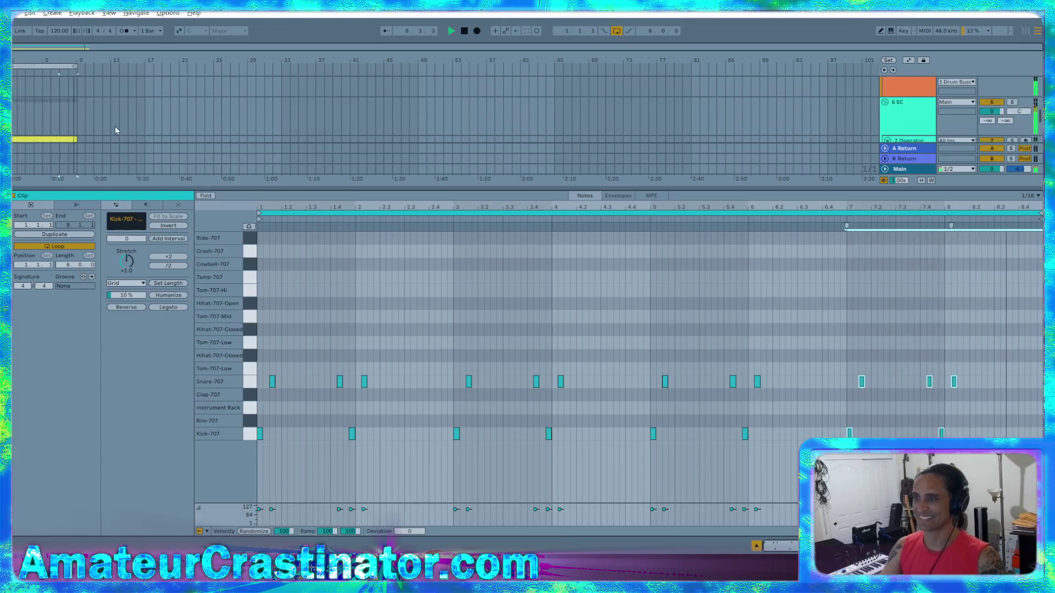
key("space")
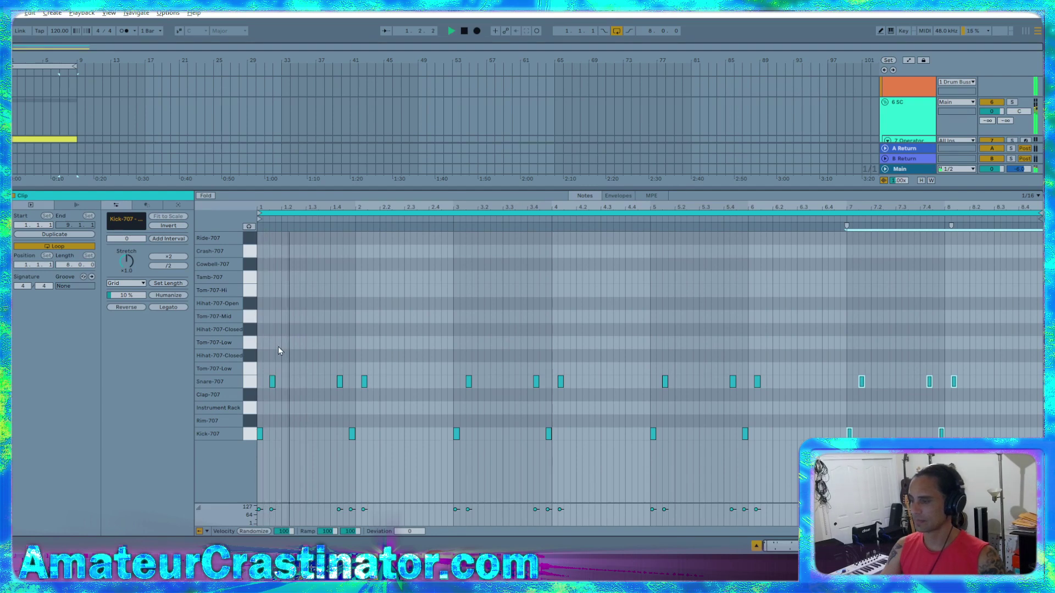
left_click(266, 368)
key("ctrl+a")
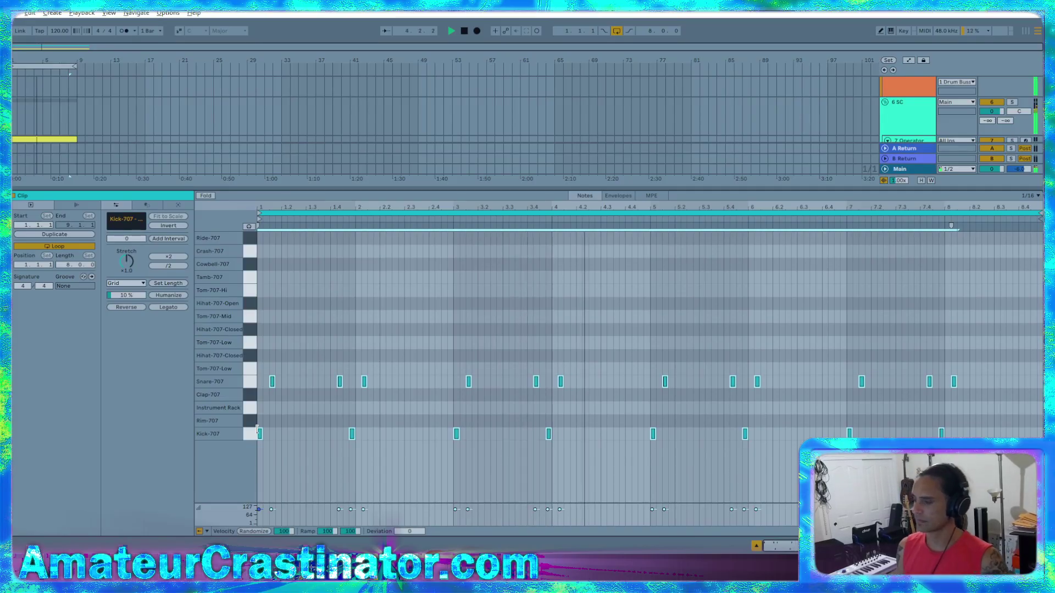
key("Right")
key("Right")
key("Right")
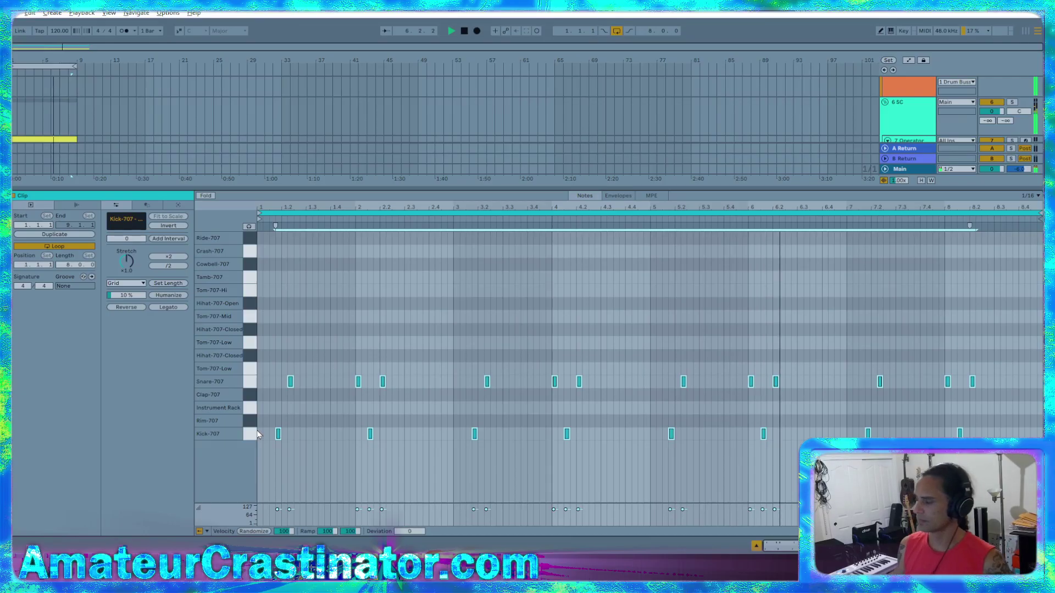
key("Left")
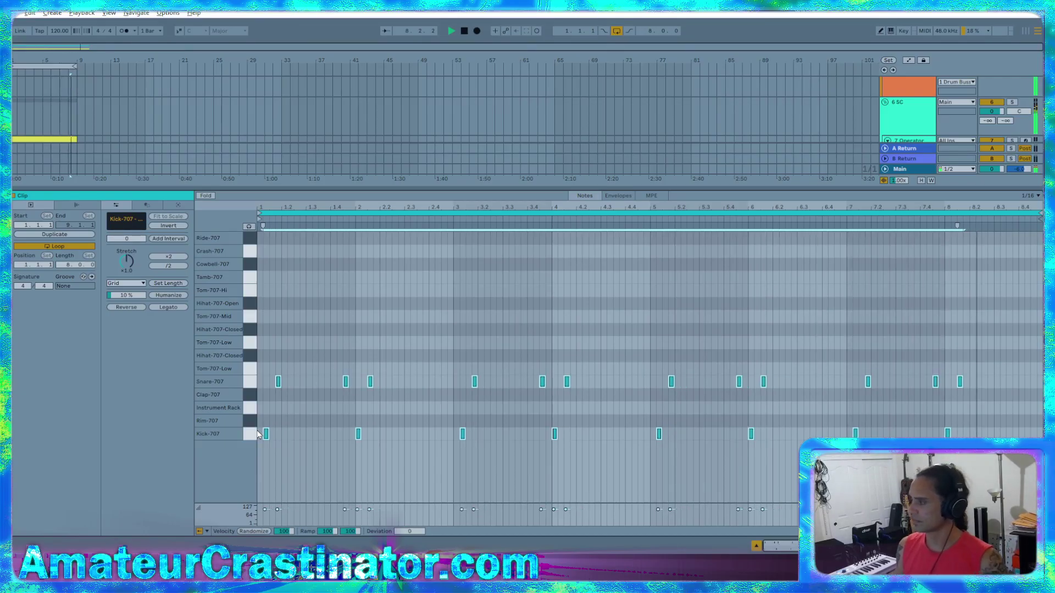
key("Right")
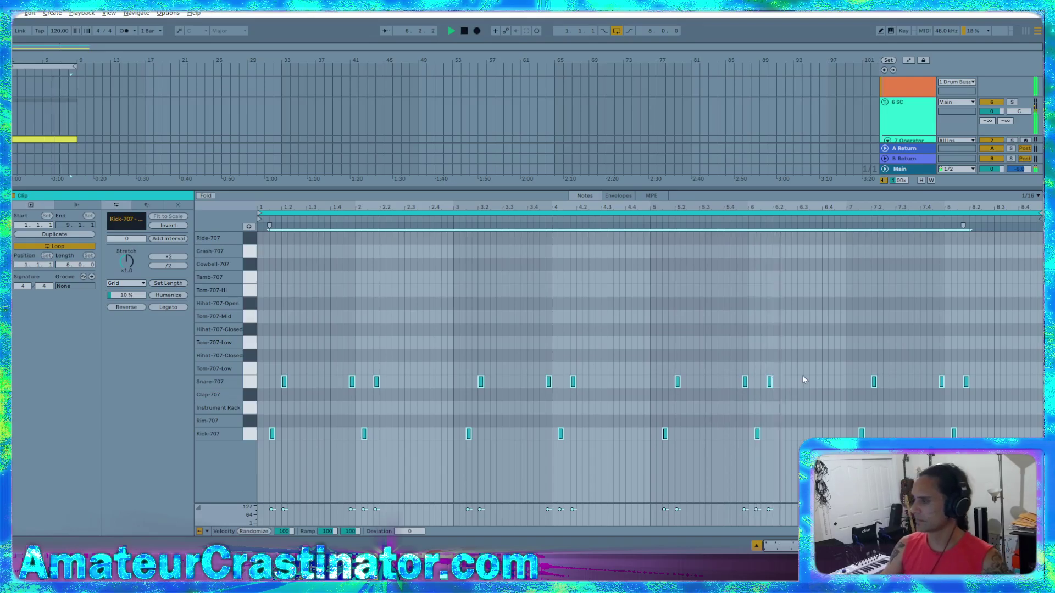
- Add Snare-707 notes at 6.4.1, 8.4.1 and 8.4.3, and Kick-707 notes at 1.3.3, 3.3.3 and 5.3.3
double_click(823, 382)
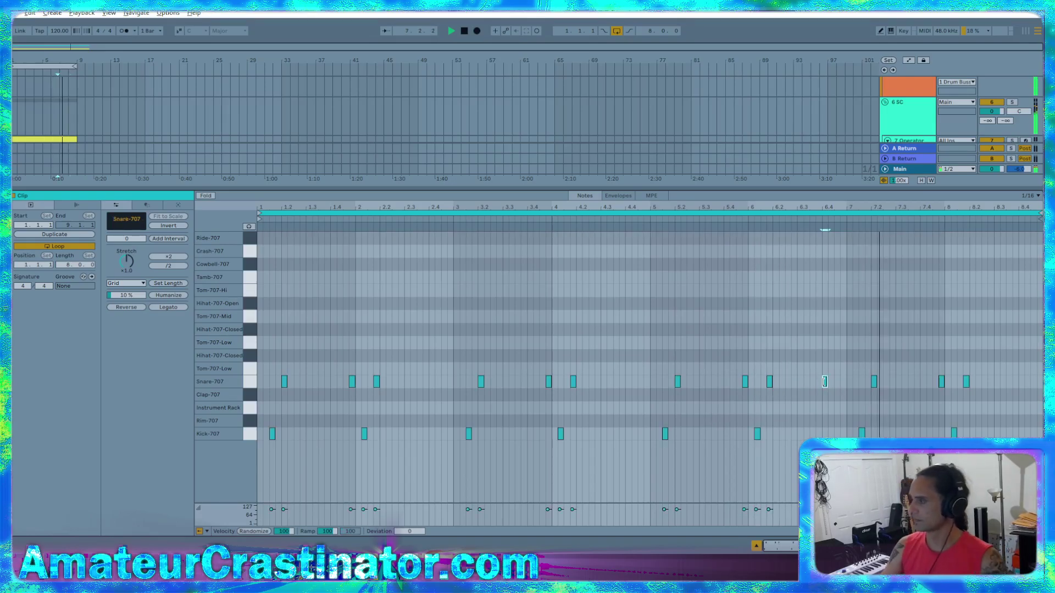
double_click(1021, 381)
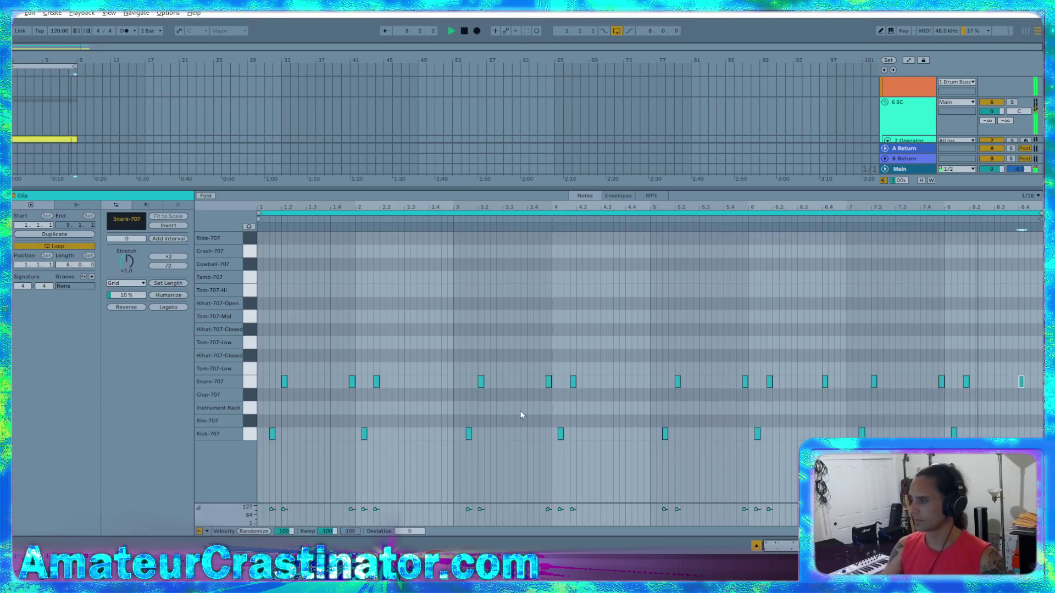
double_click(1033, 382)
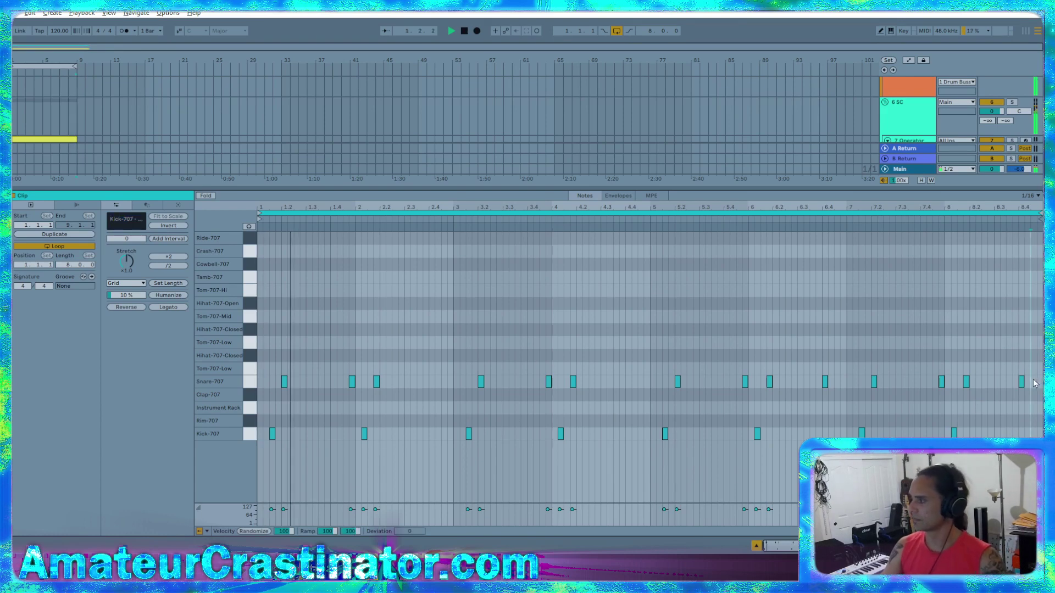
double_click(320, 434)
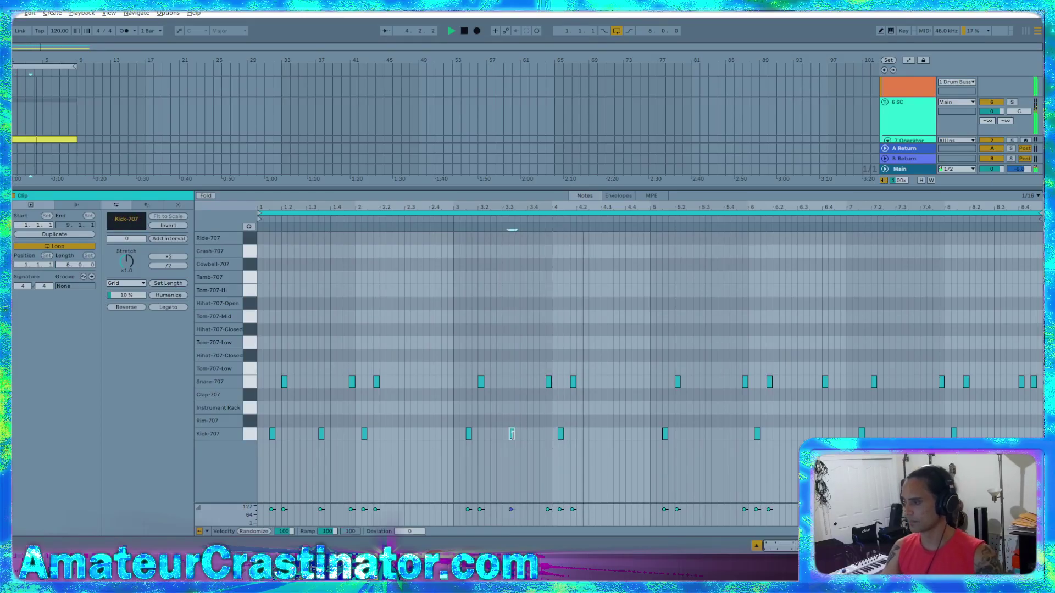
double_click(517, 434)
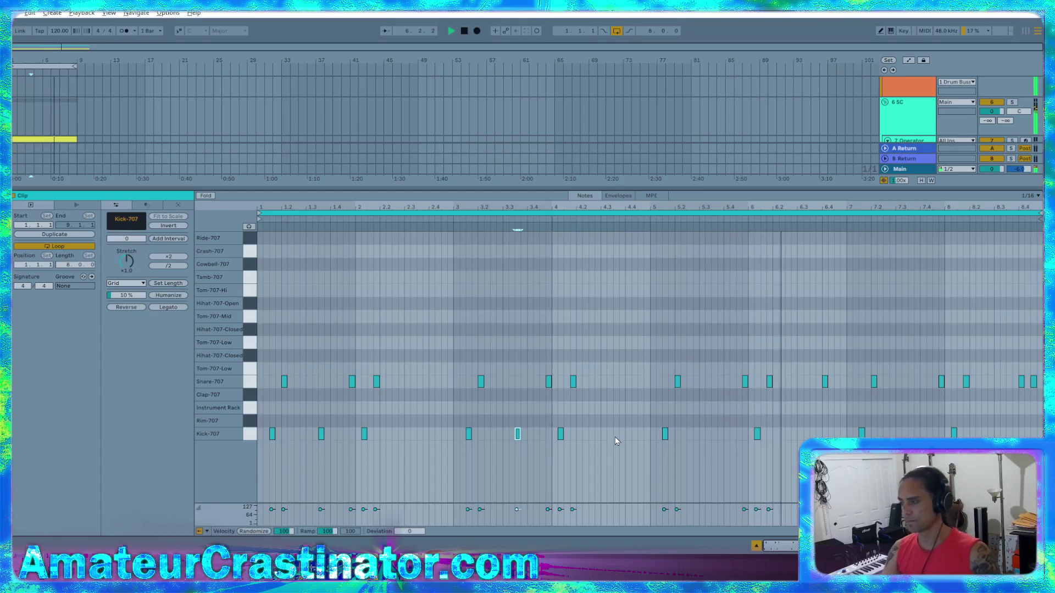
double_click(713, 434)
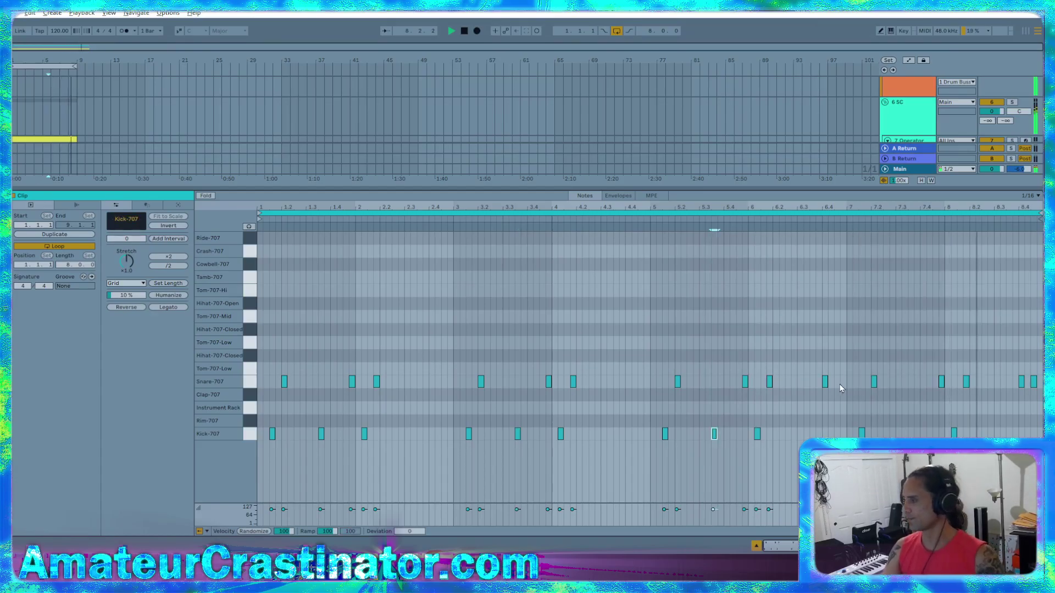
left_click(837, 389)
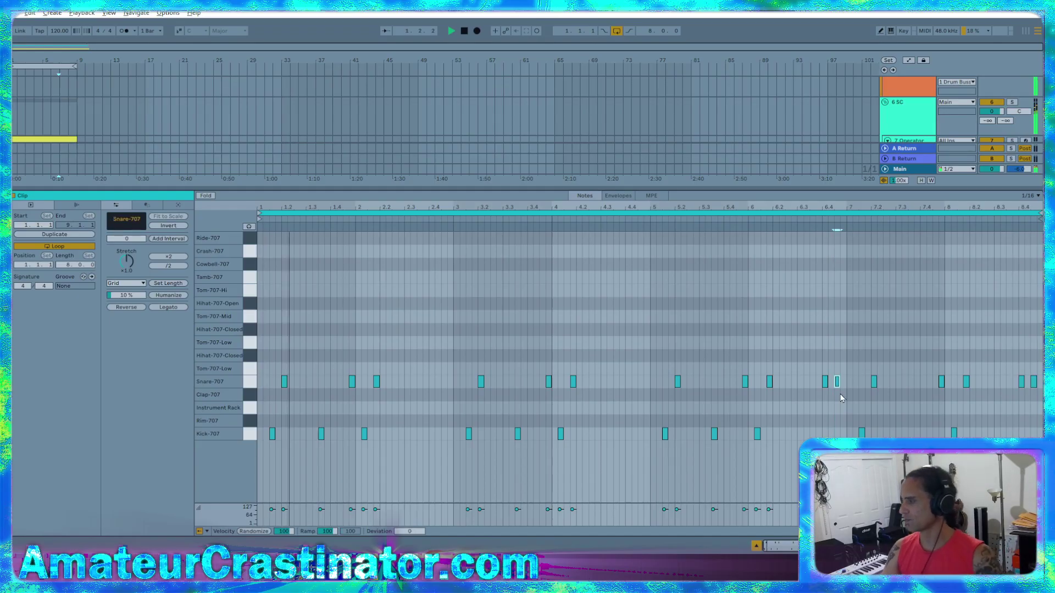
double_click(837, 382)
key("ctrl+z")
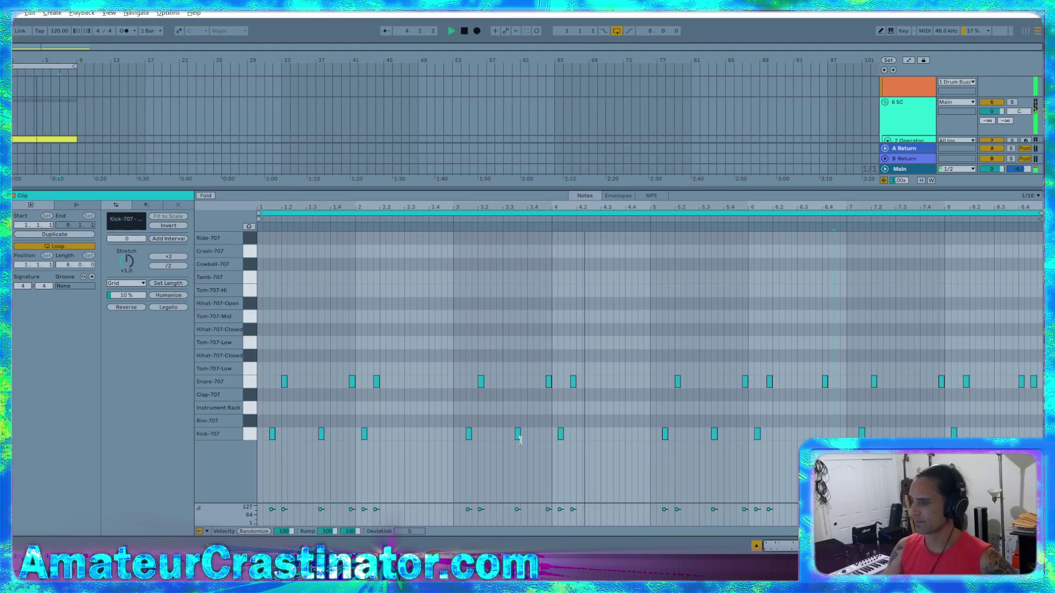
- Move the added kicks in bars 3 and 1 to 3.4.1 and 1.4.1, and delete the added kick at 5.3.3
left_click_drag(517, 434, 527, 435)
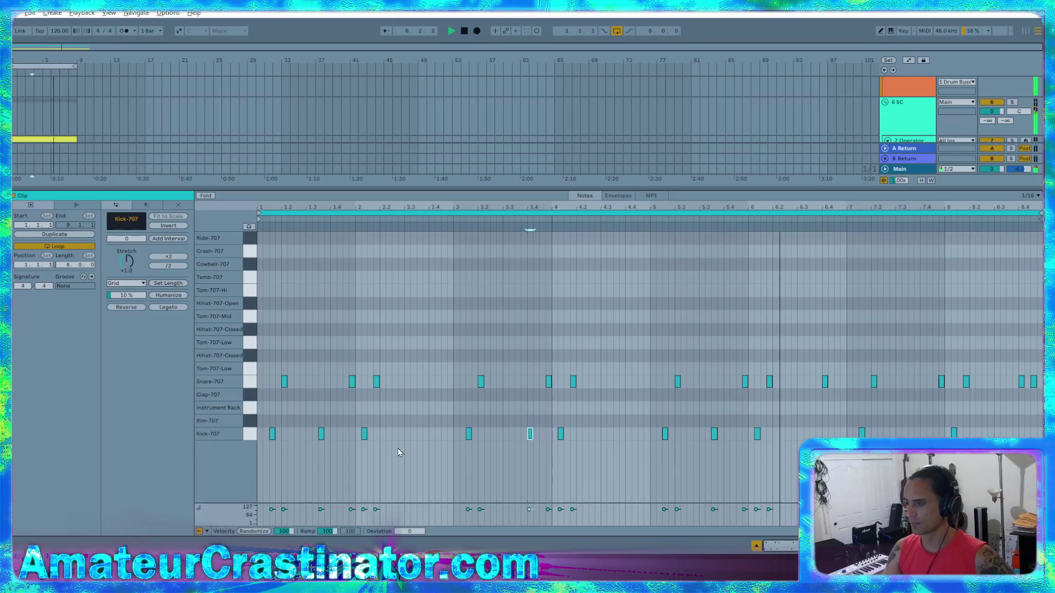
left_click_drag(322, 436, 334, 436)
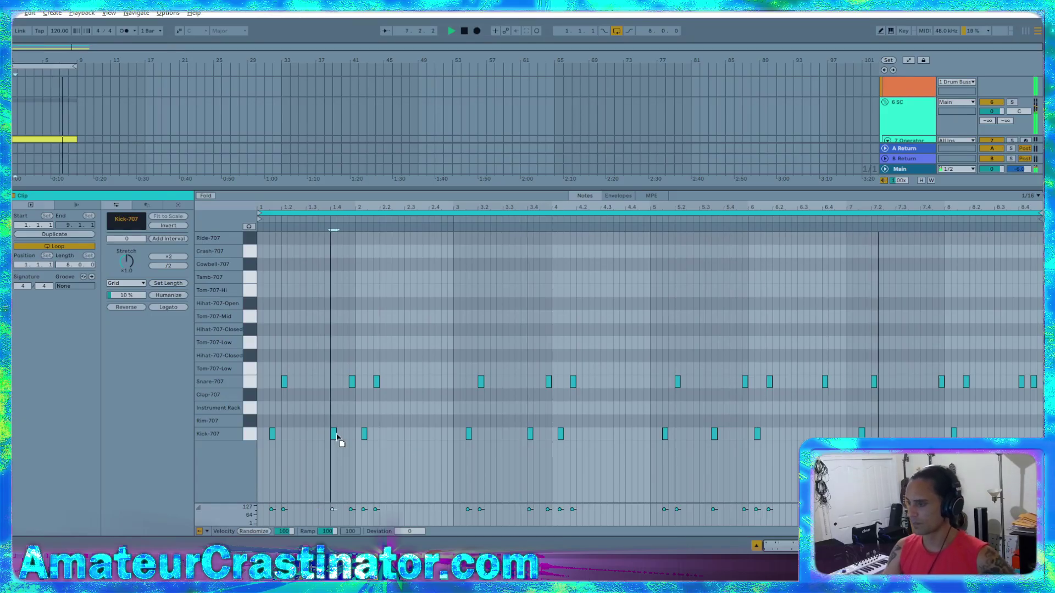
left_click(714, 434)
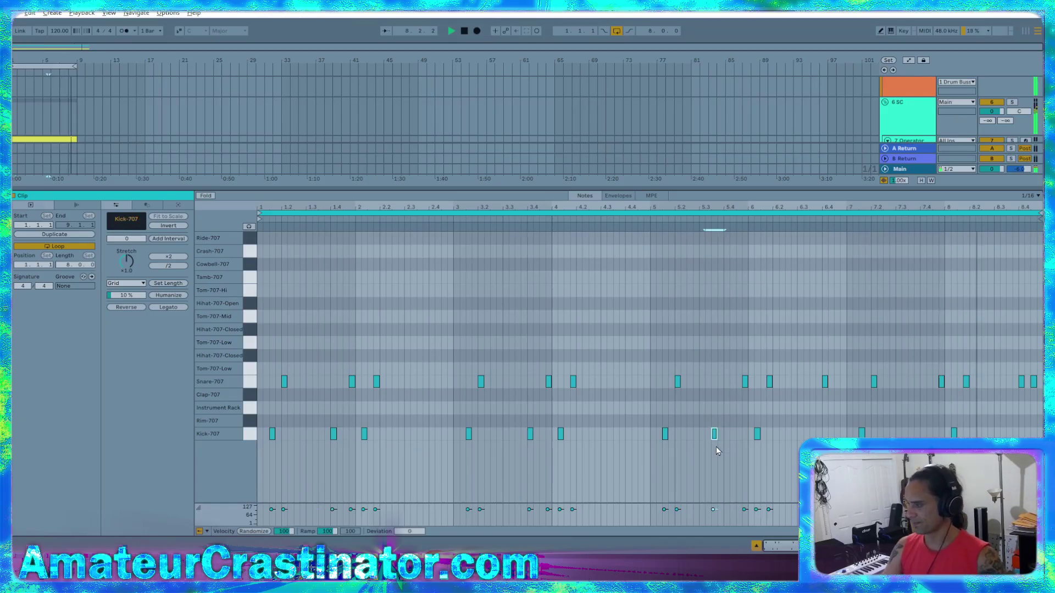
key("Delete")
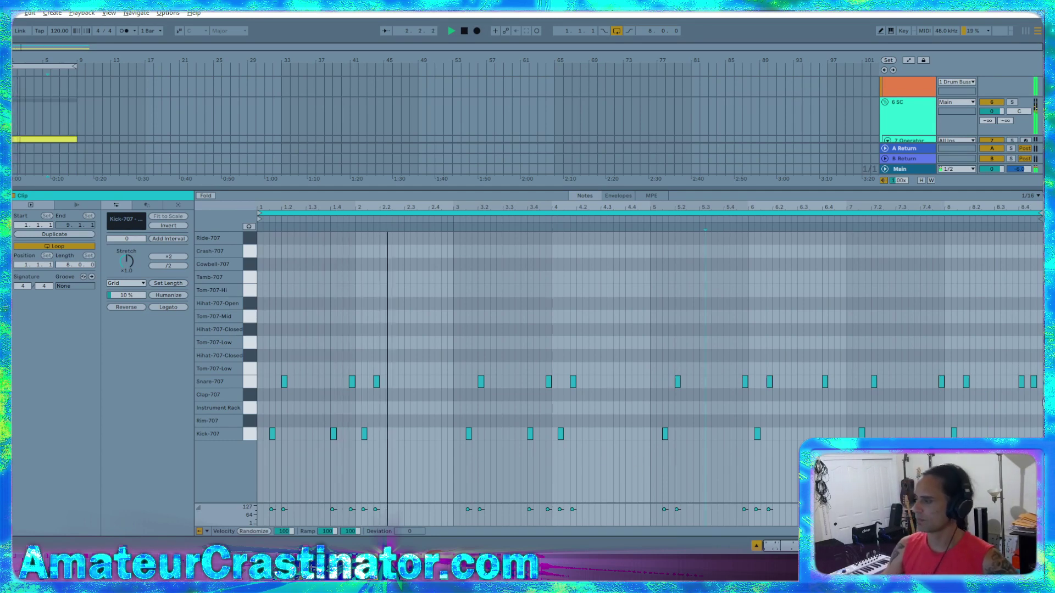
- Move the clip's final snare to 8.3.3 and add Snare-707 notes at 6.4.3 and 7.1.1
left_click_drag(1033, 381, 1009, 385)
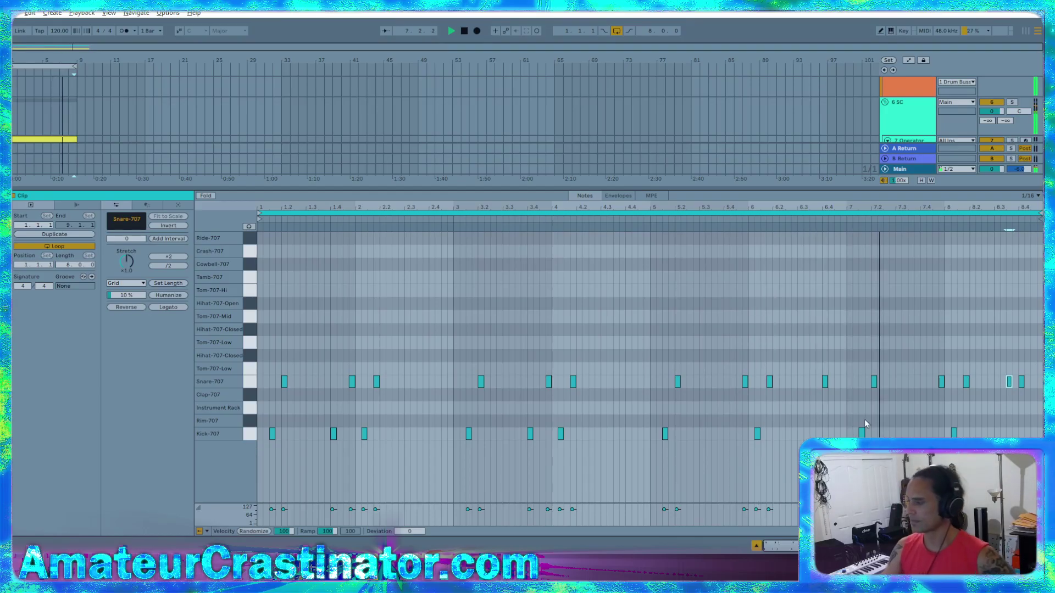
double_click(837, 381)
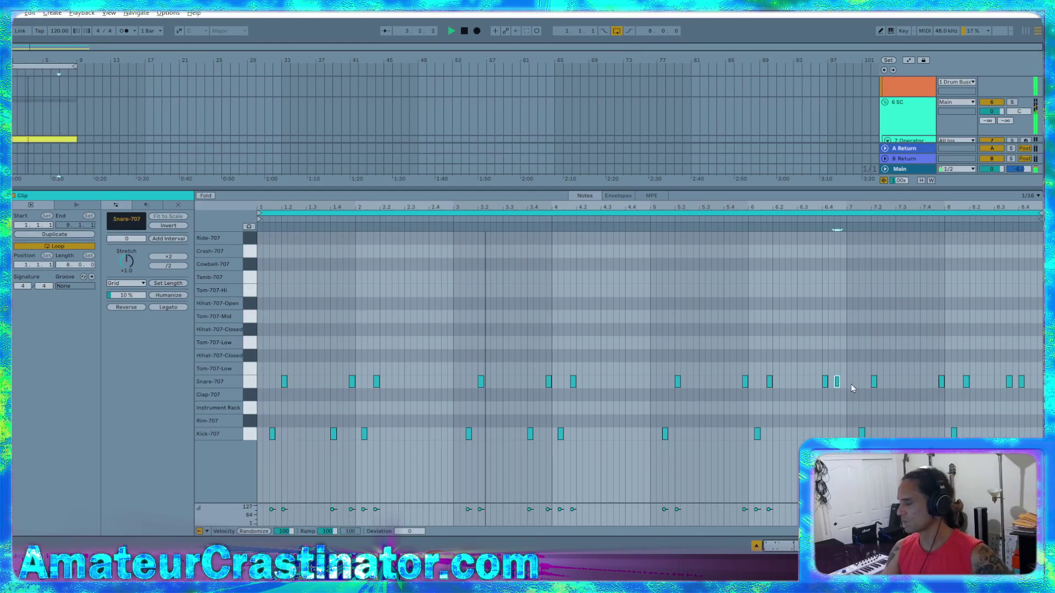
left_click(852, 390)
double_click(850, 383)
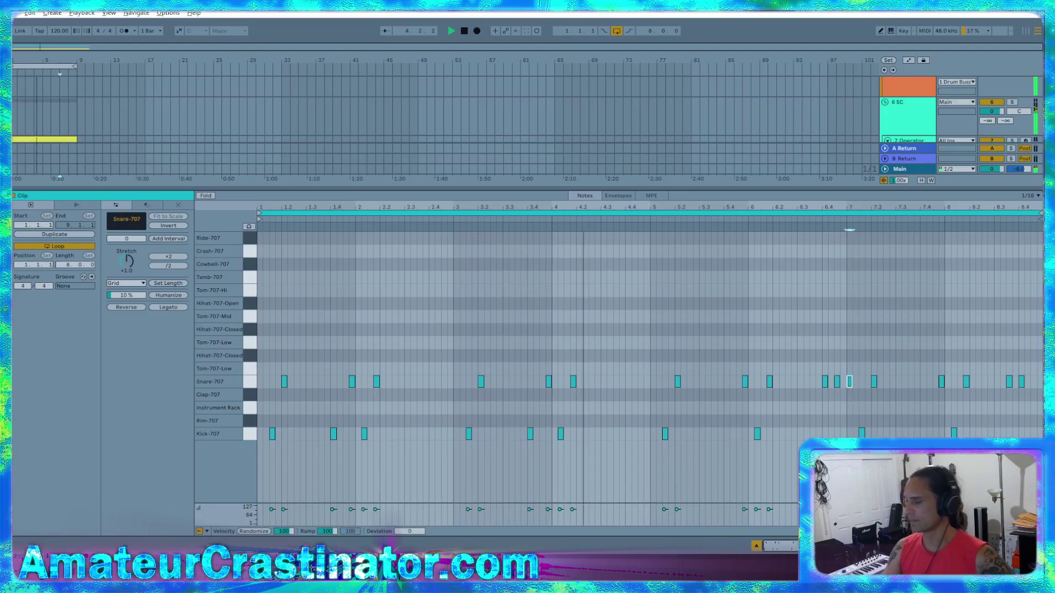
- Shift the snares at 6.4.3 and 7.1.1 and the last two snares of bar 8 one sixteenth note later
left_click(836, 382, "shift")
left_click_drag(850, 382, 858, 391)
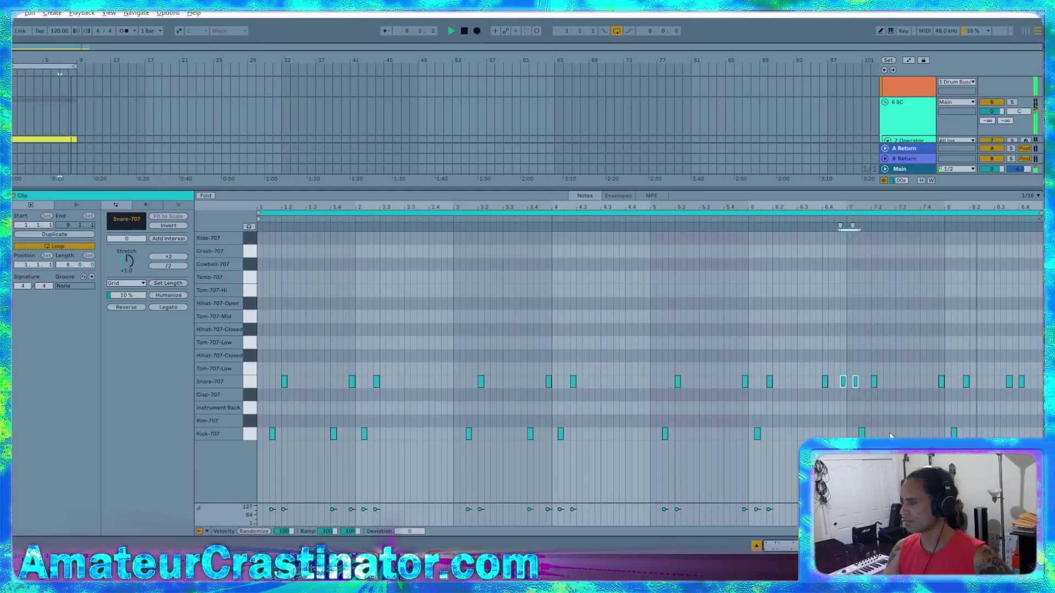
left_click(874, 410)
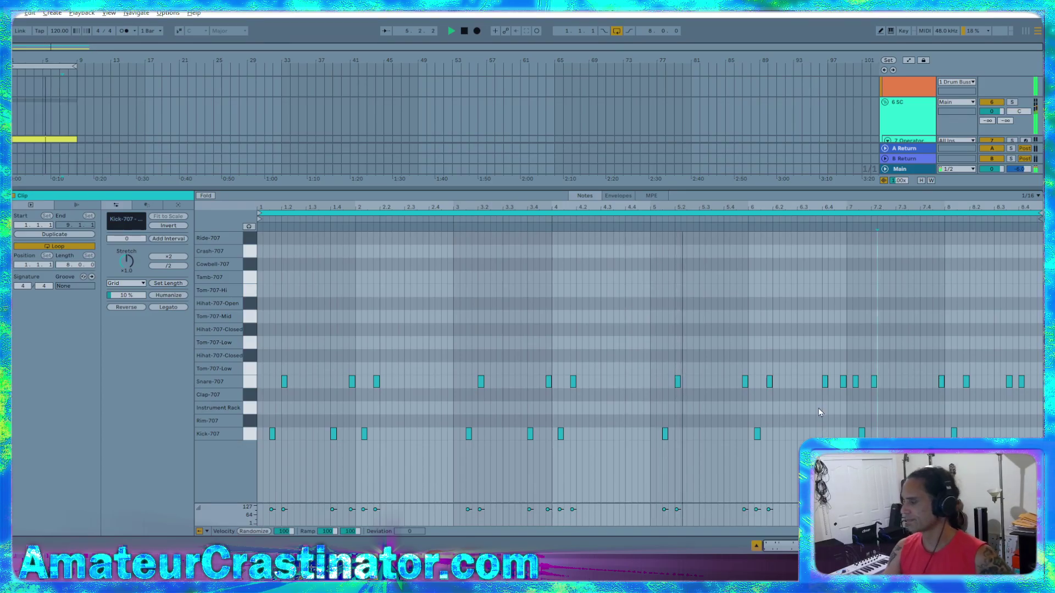
left_click_drag(1000, 388, 1028, 381)
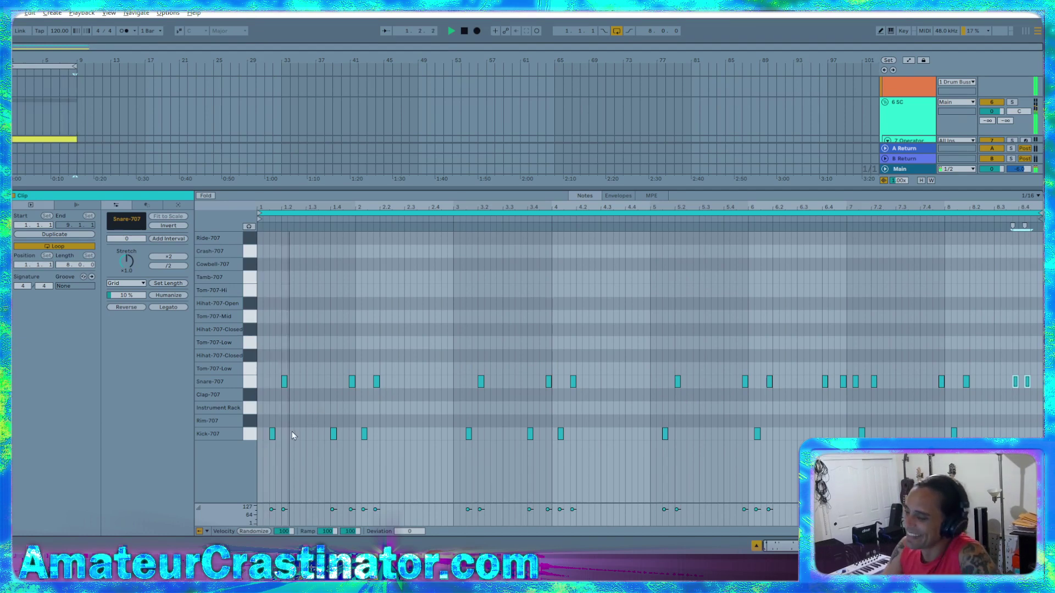
- Shift the first Kick-707 and first Snare-707 notes of bars 1 and 3 one sixteenth earlier
left_click_drag(272, 434, 266, 434)
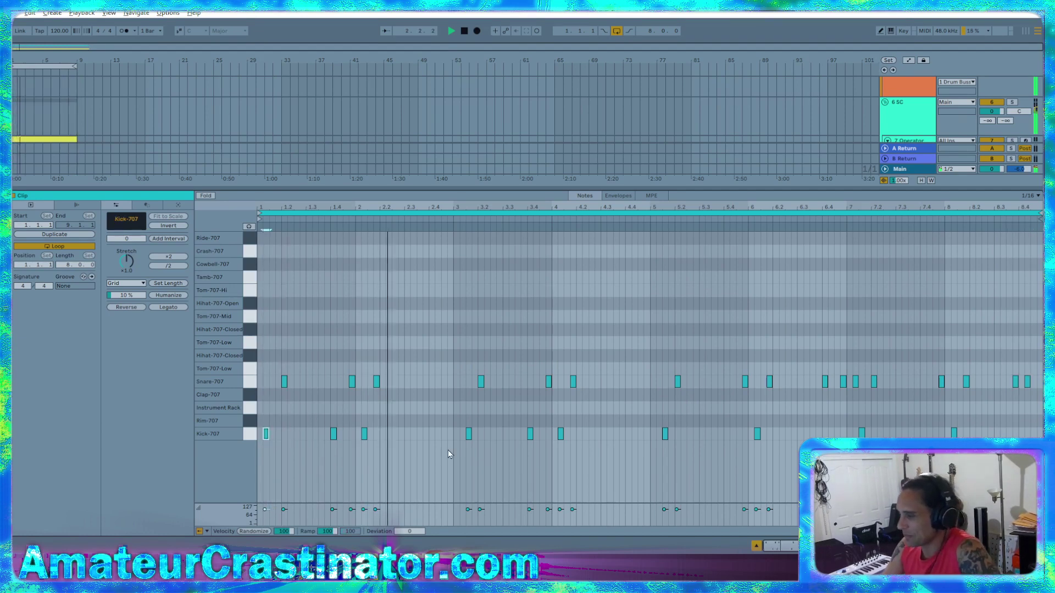
left_click_drag(468, 434, 463, 435)
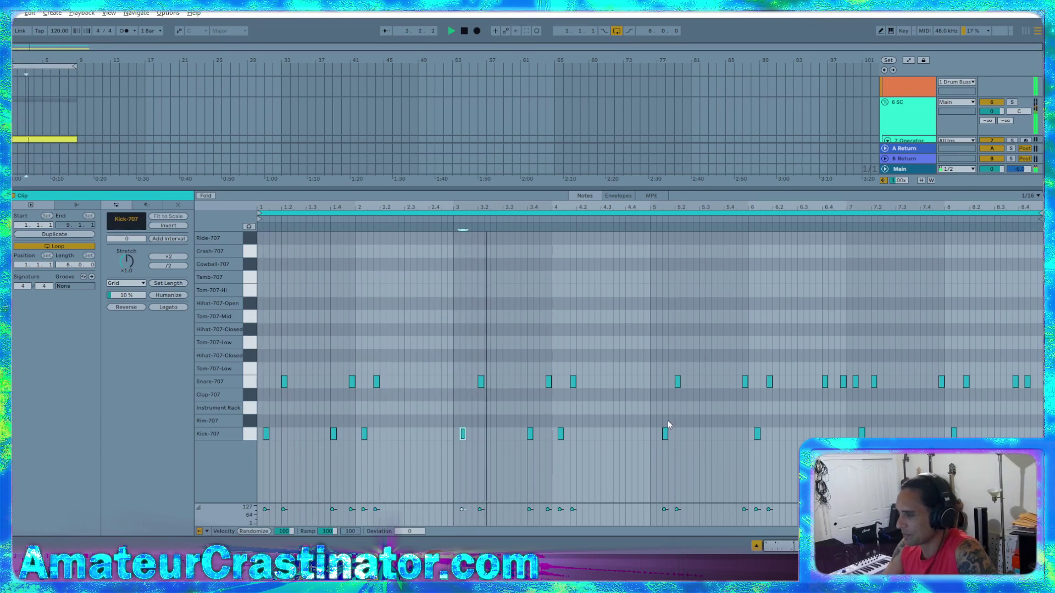
left_click_drag(481, 381, 475, 381)
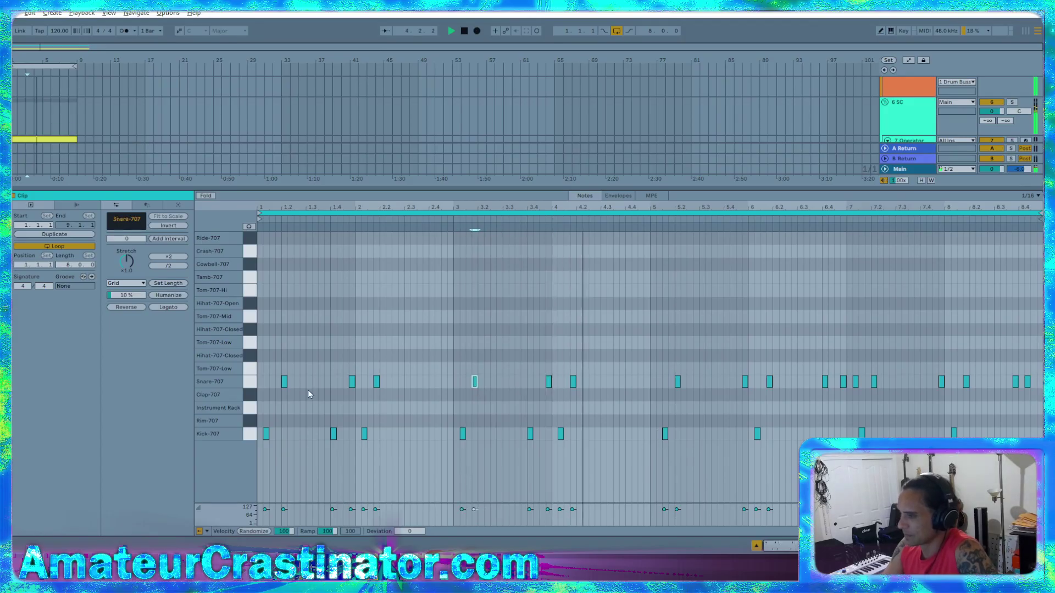
left_click_drag(283, 382, 278, 381)
- Shift the kick and snare pairs opening bars 5 and 7 one sixteenth earlier, and delete the snare at 7.1.2
left_click_drag(701, 373, 659, 434)
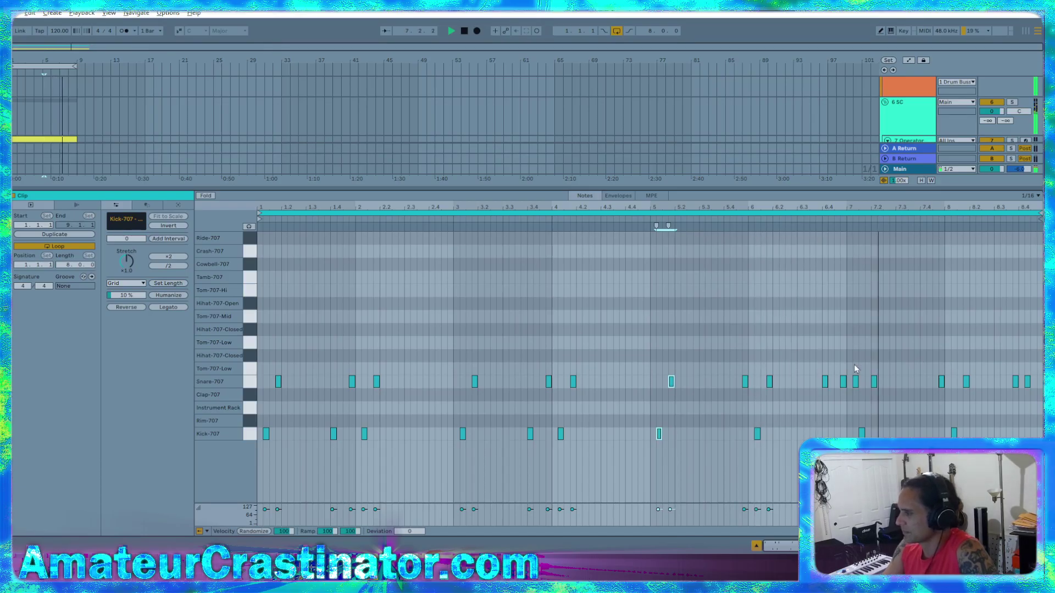
left_click_drag(861, 363, 899, 442)
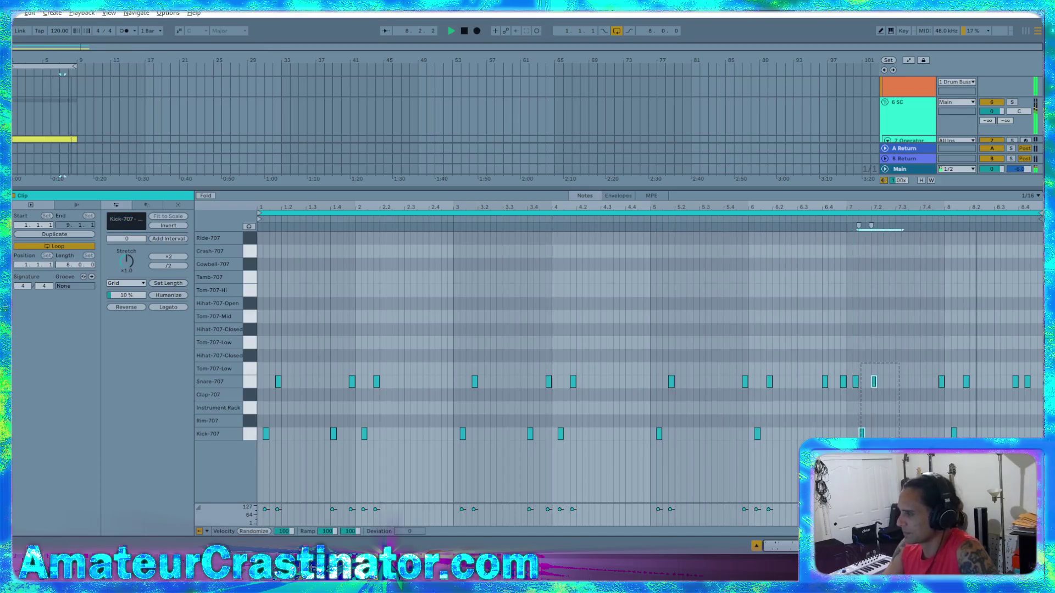
left_click_drag(873, 381, 868, 382)
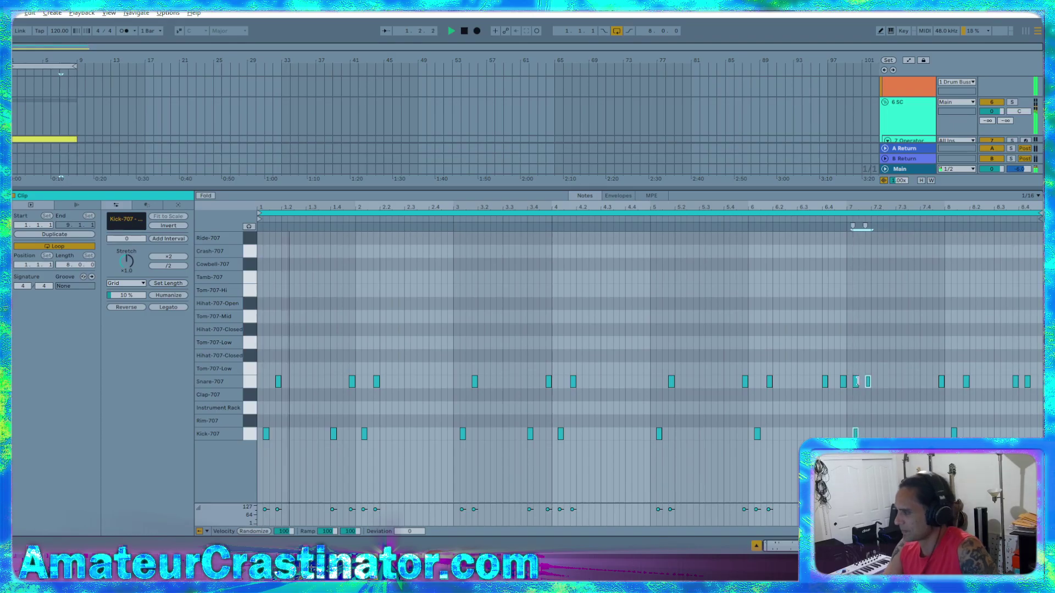
key("Delete")
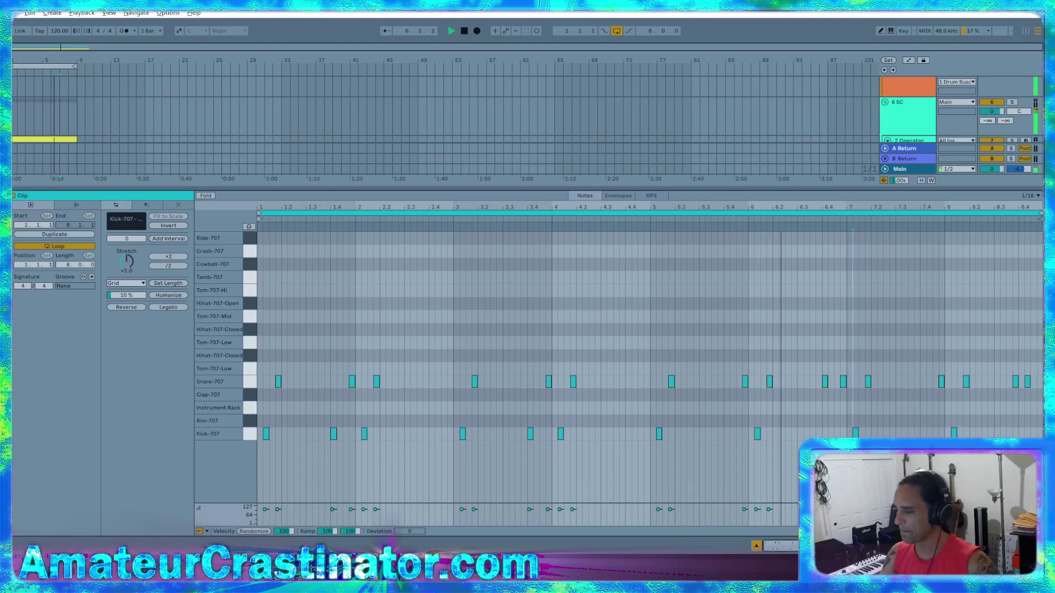
- Adjust the 707 Cannibals Kit macros: Squash to 10, Filter Cutoff to 12.4 kHz, and raise Comp and Overdrive
key("shift+Tab")
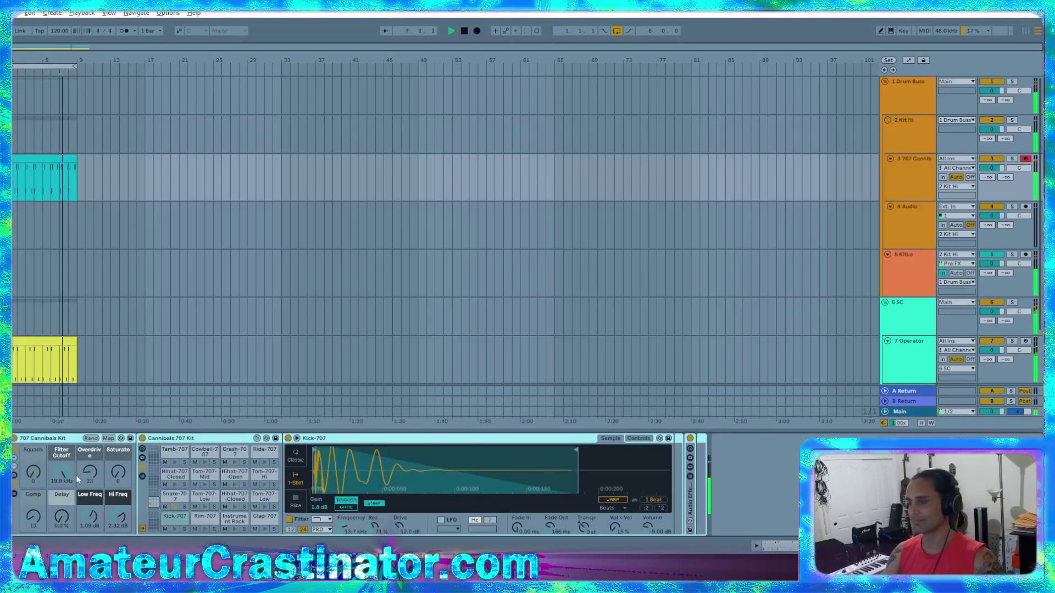
left_click_drag(90, 473, 89, 465)
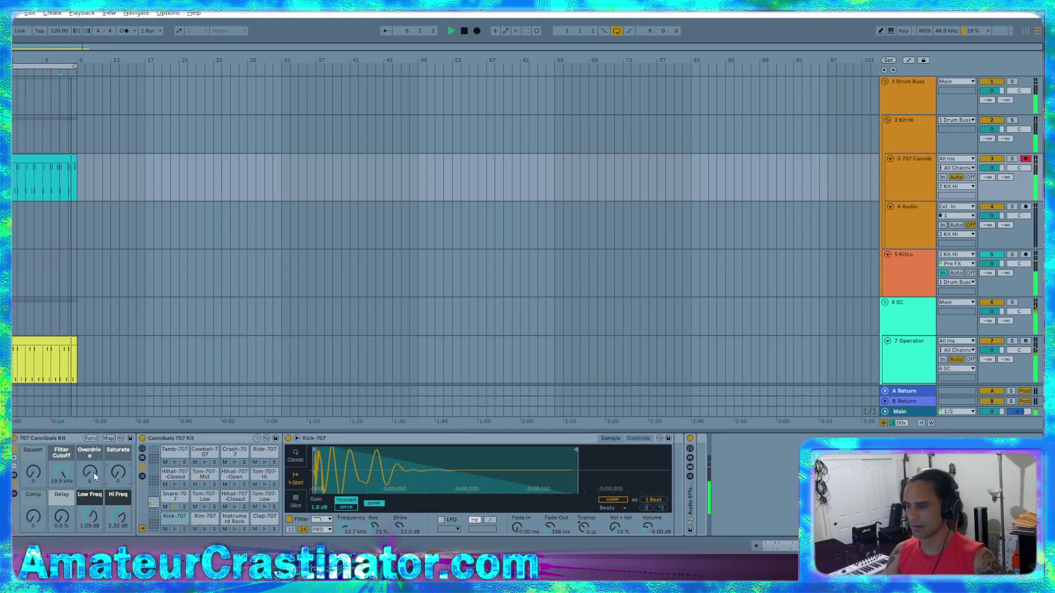
left_click_drag(94, 472, 93, 449)
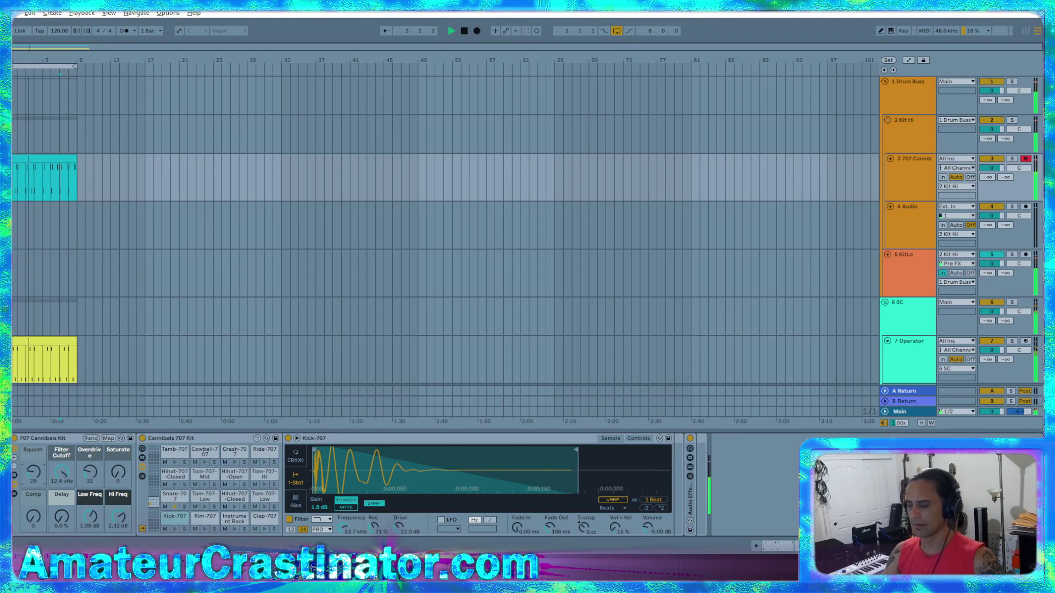
left_click_drag(34, 519, 34, 509)
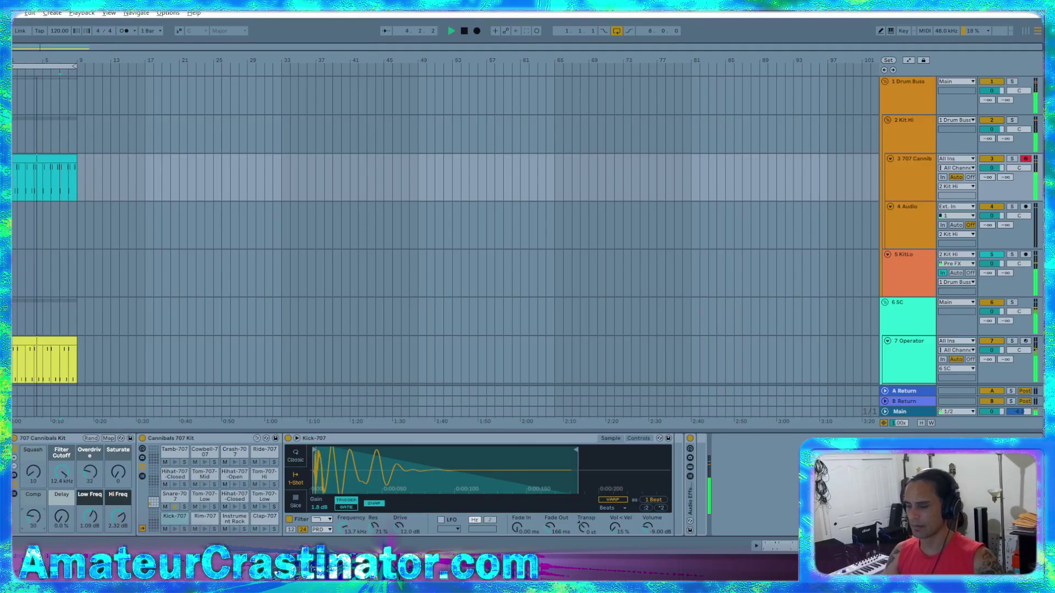
left_click_drag(106, 481, 106, 473)
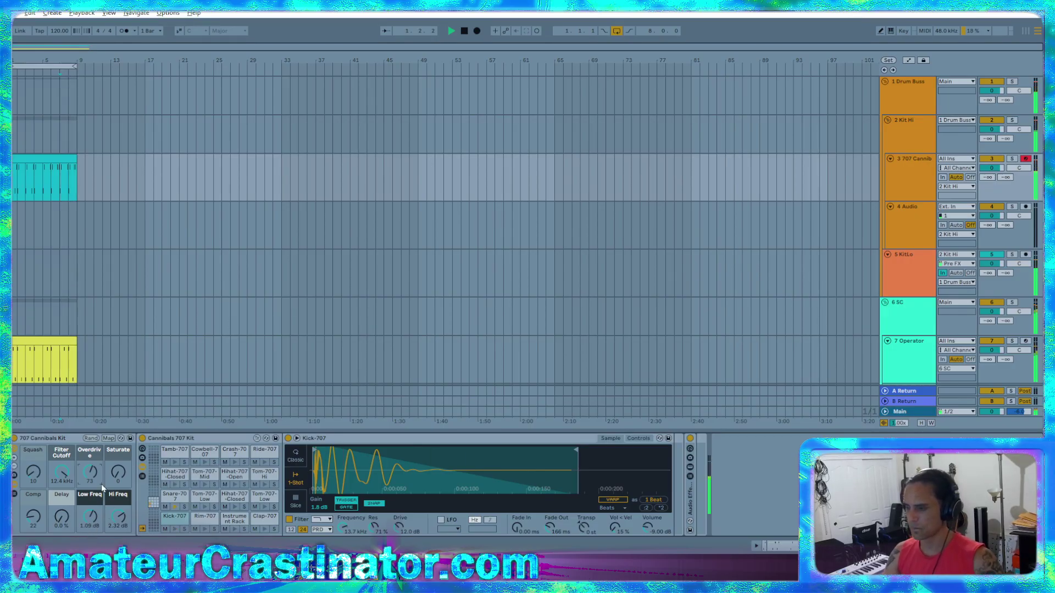
mouse_move(119, 482)
left_mouse_down()
mouse_move(120, 434)
mouse_move(119, 489)
left_mouse_up()
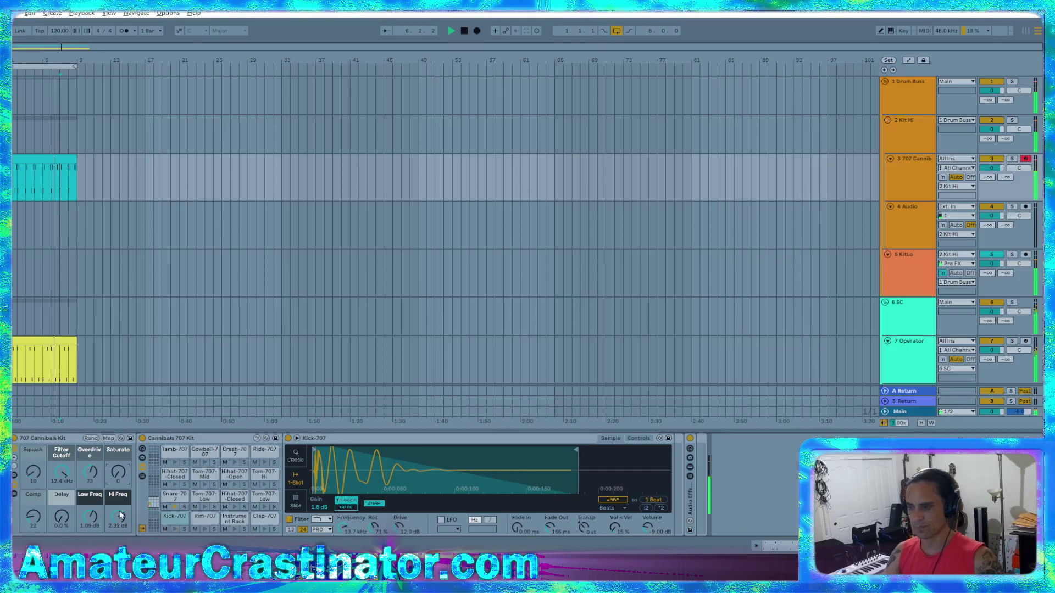
left_click_drag(89, 472, 90, 475)
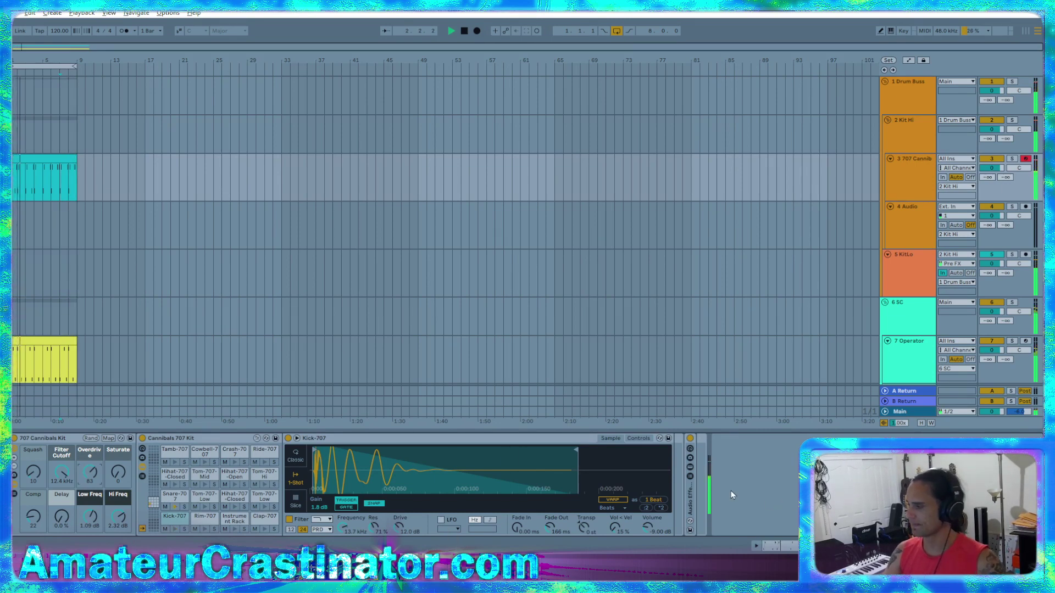
- Lower the low-pass band of the KitLo track's EQ Eight to about 99.4 Hz
left_click(897, 263)
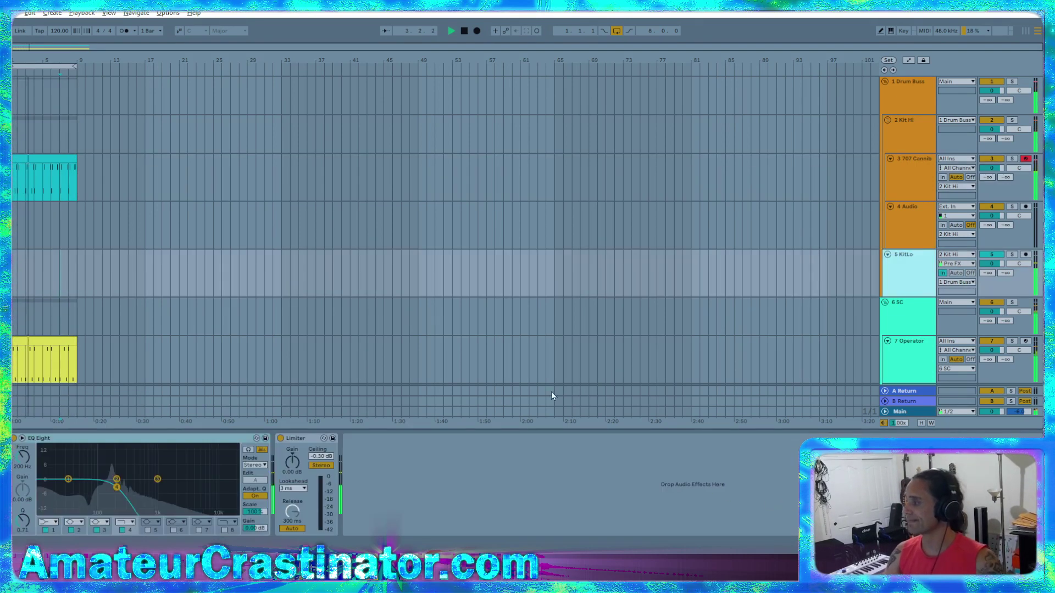
left_click_drag(117, 486, 99, 483)
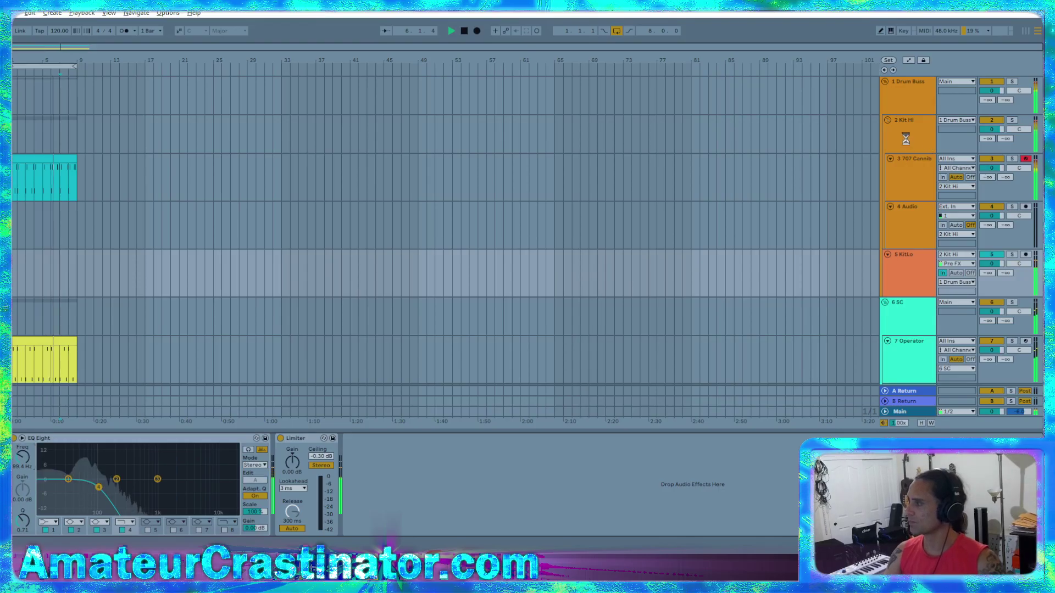
- In the Kit Hi track's TDR Nova, set the band I threshold to -5.5 dB and the high-pass frequency to 142 Hz
left_click(928, 143)
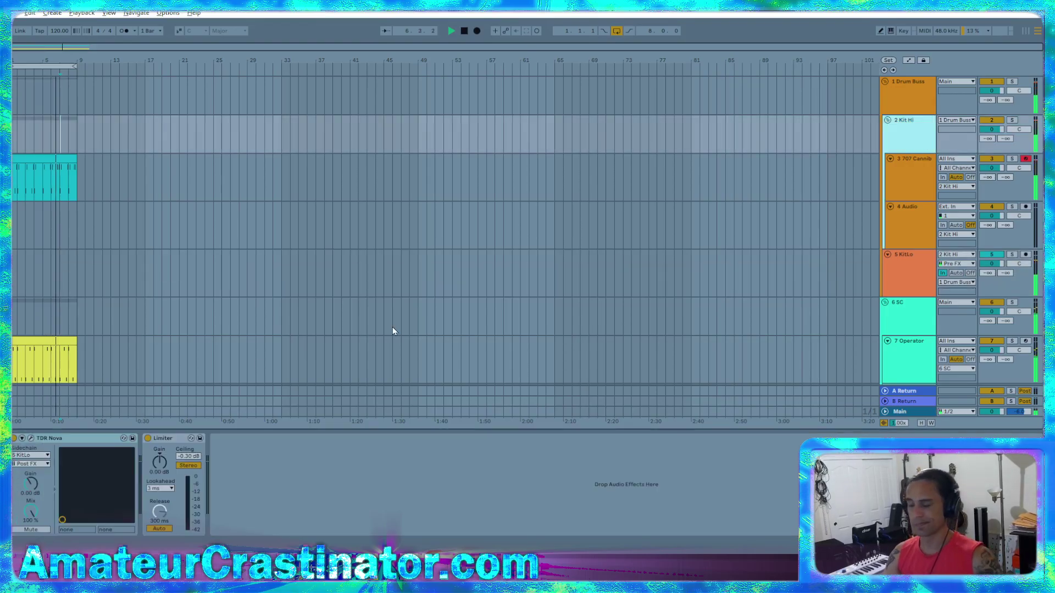
left_click(31, 438)
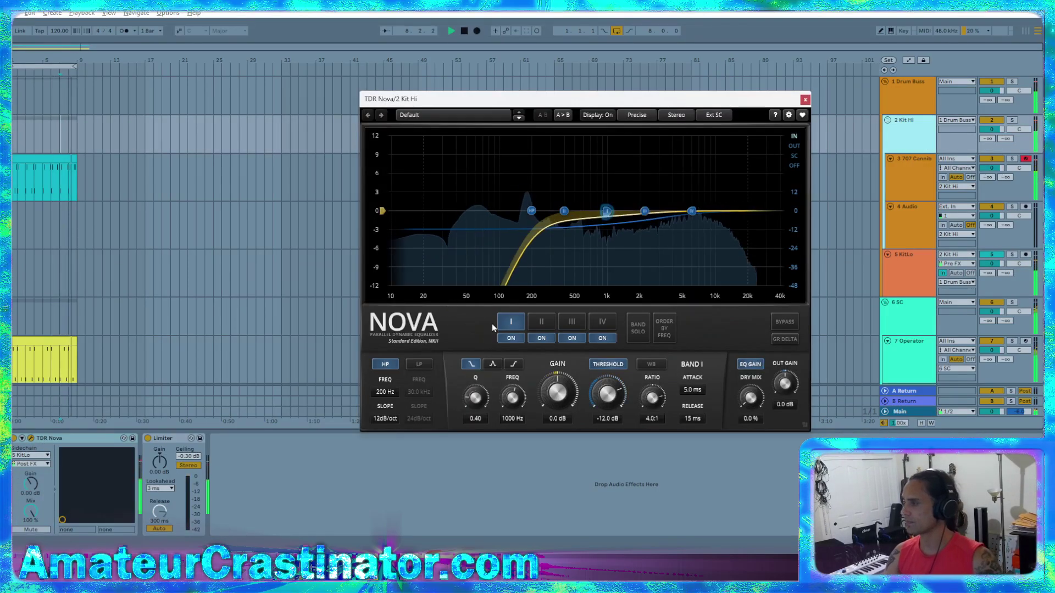
scroll(609, 404, "up", 6)
scroll(609, 404, "down", 1)
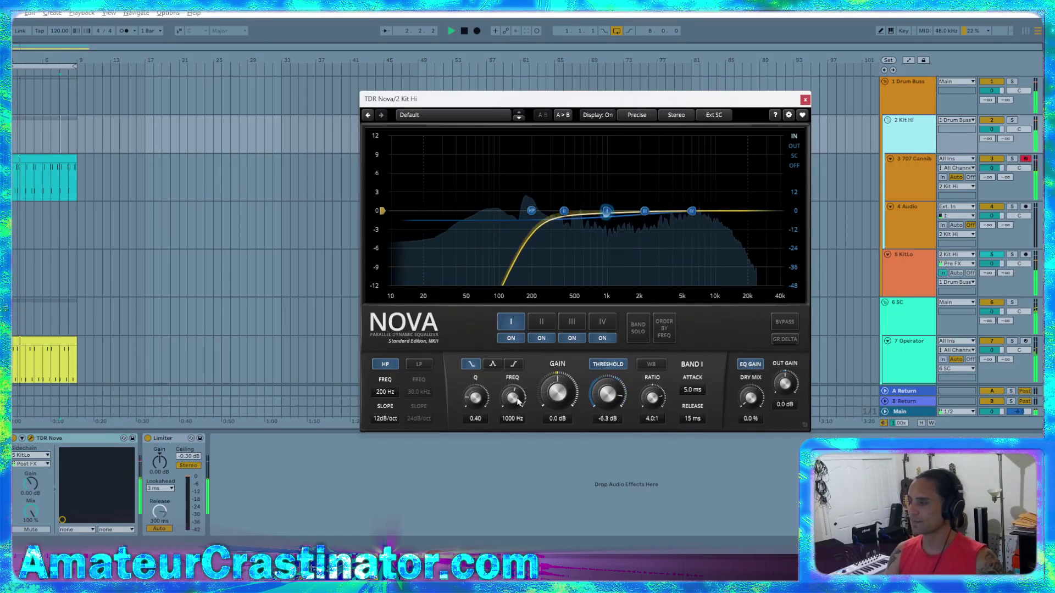
scroll(386, 392, "down", 4)
scroll(386, 392, "up", 1)
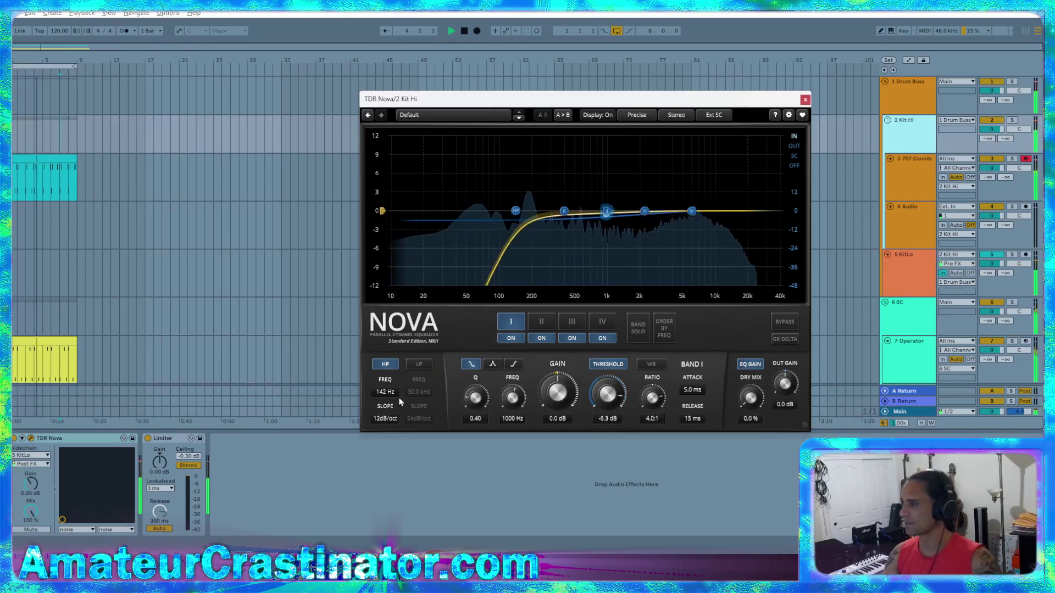
scroll(610, 396, "up", 2)
scroll(611, 401, "up", 1)
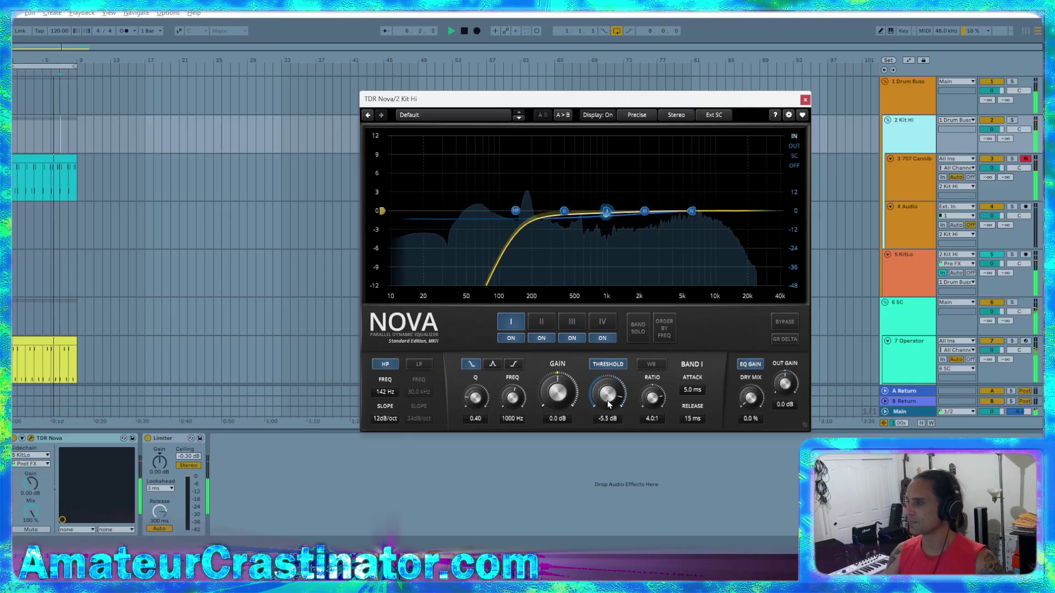
left_click(805, 100)
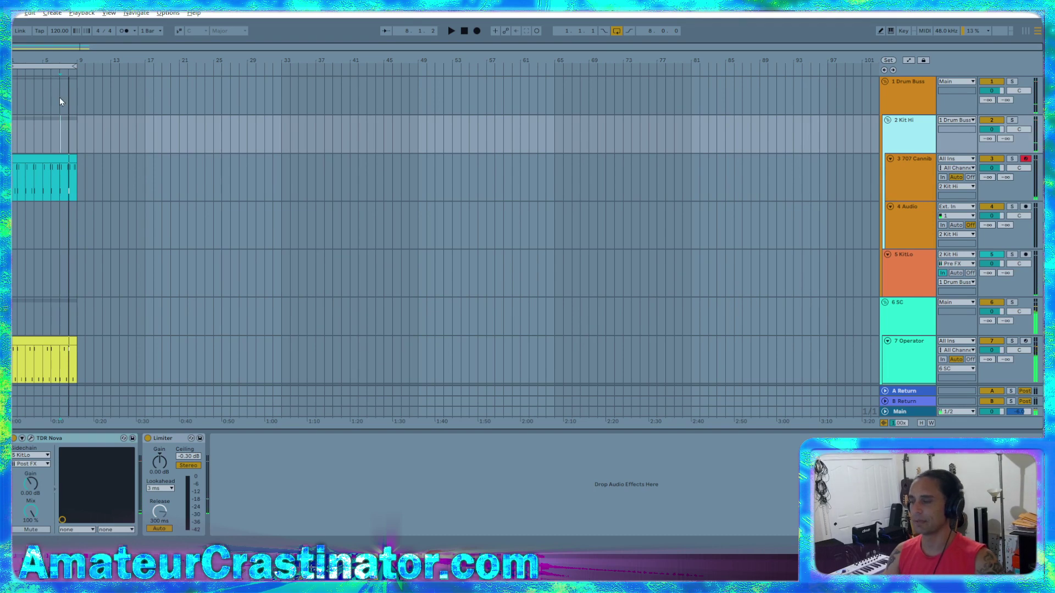
- Open the Live Set Stoney.als from the Stoney Project folder in Live Recordings > Album 001
left_click(16, 13)
left_click(39, 35)
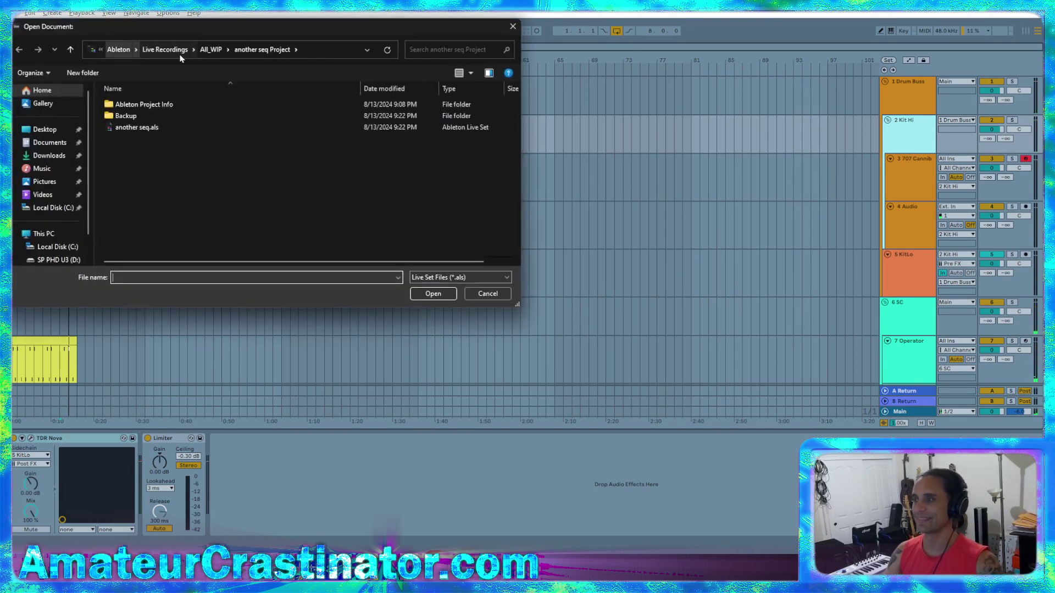
left_click(165, 50)
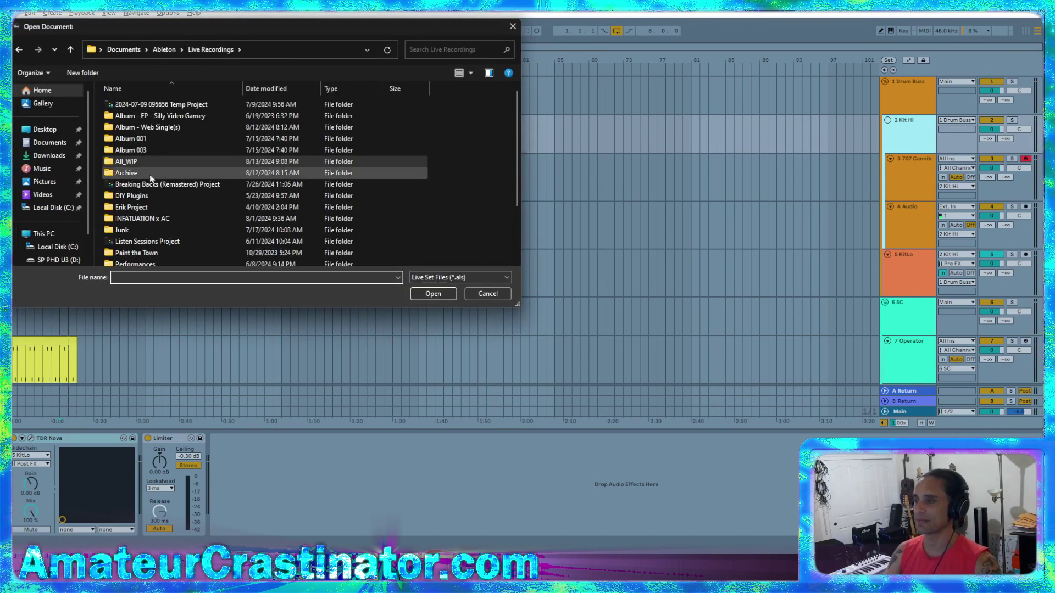
double_click(150, 140)
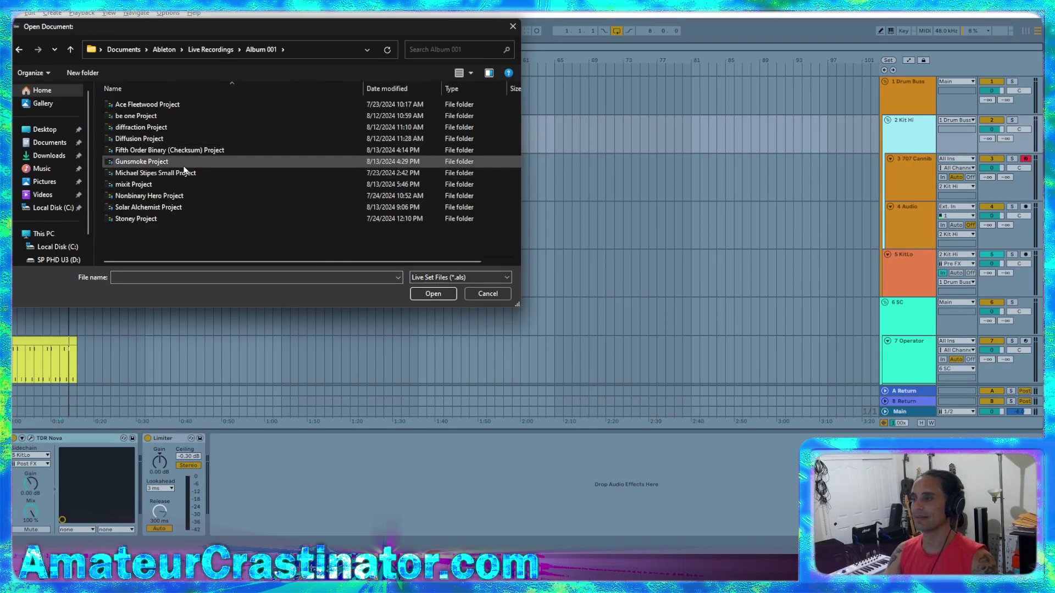
double_click(161, 218)
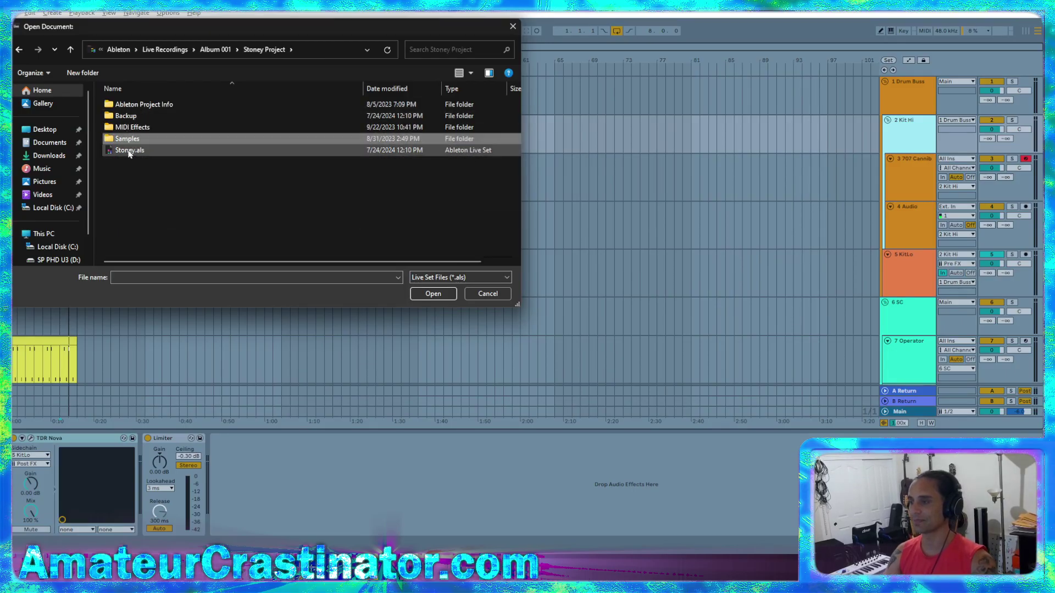
double_click(123, 150)
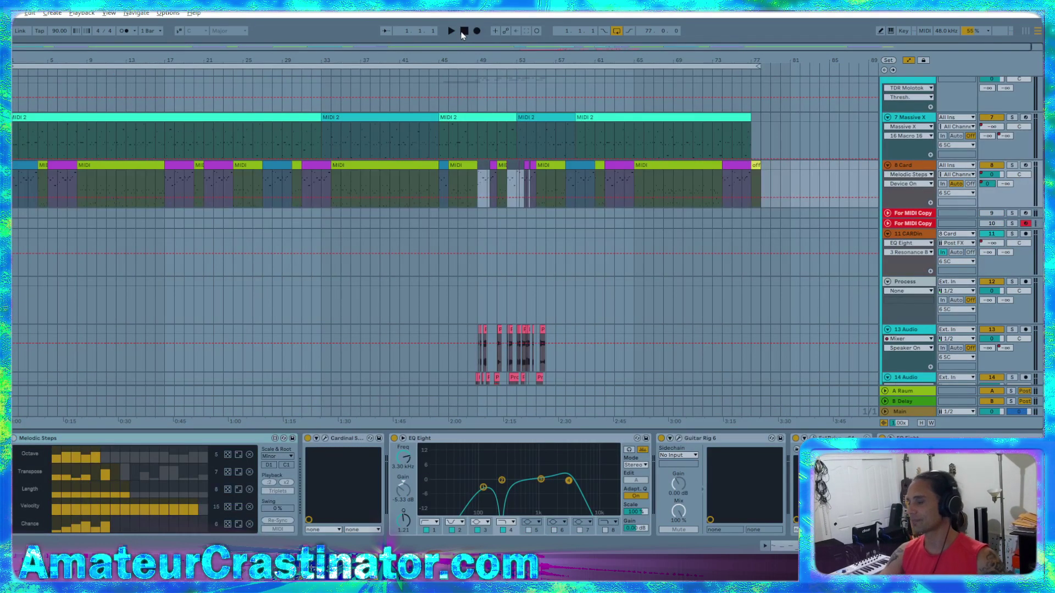
- Play the Stoney set and examine its arrangement, the Main track's devices and the tracks' automation
key("space")
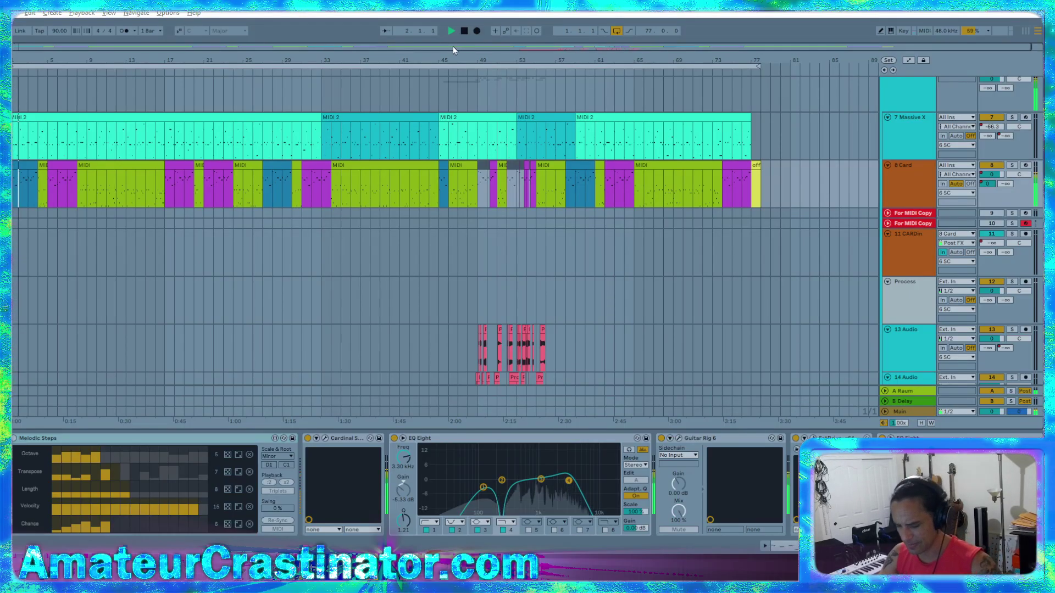
scroll(469, 138, "down", 5)
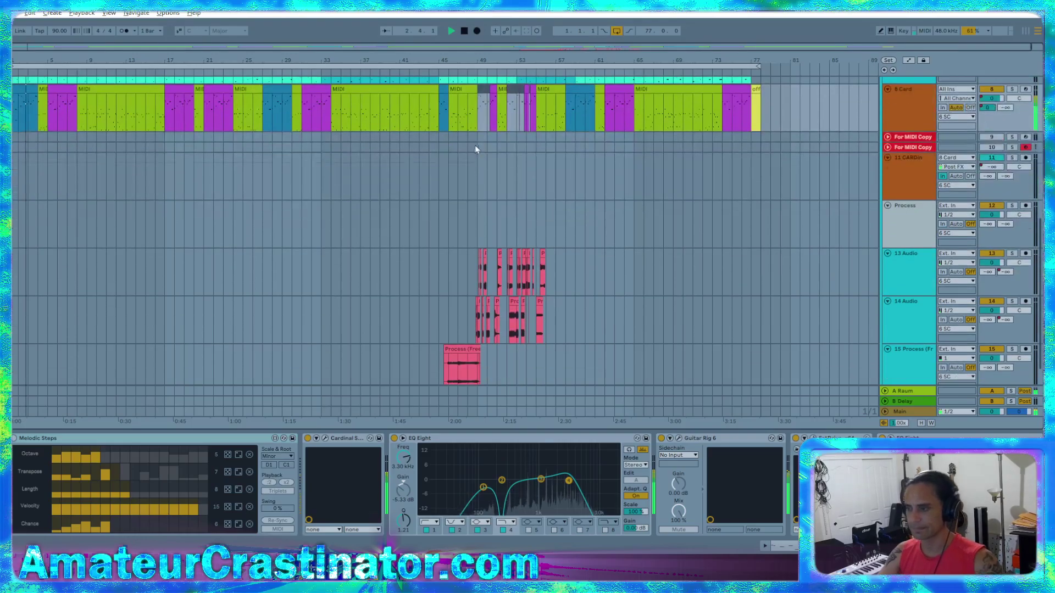
scroll(537, 211, "up", 5)
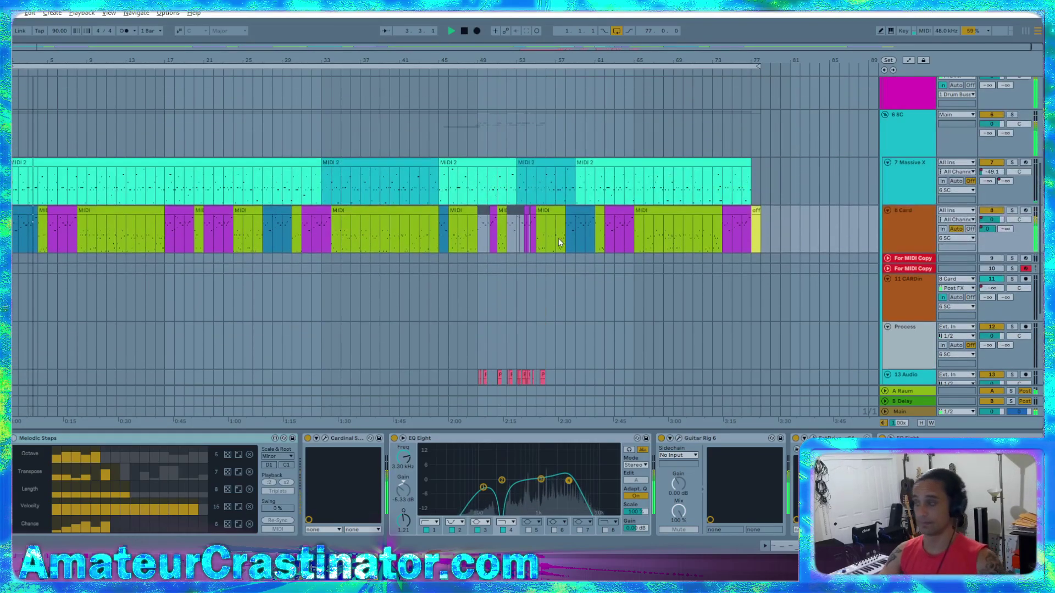
left_click(920, 409)
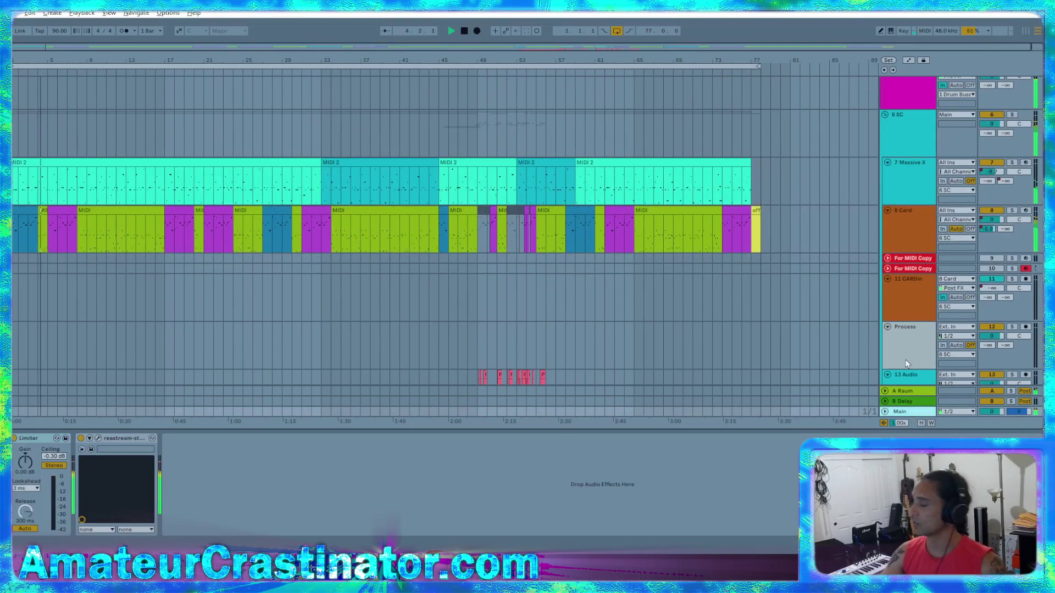
scroll(679, 245, "down", 3)
scroll(681, 264, "down", 2)
scroll(684, 275, "up", 5)
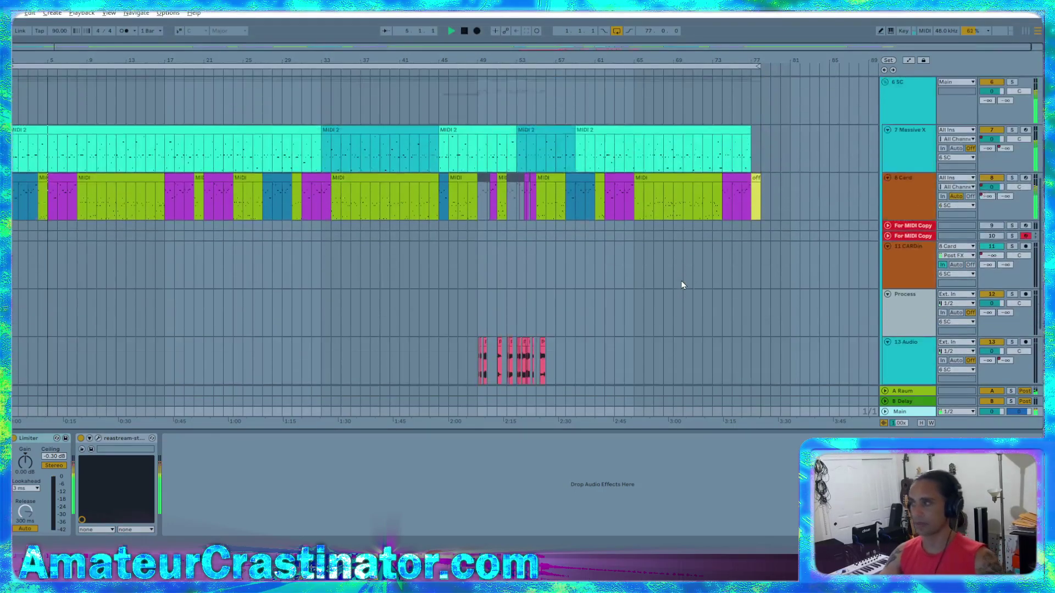
scroll(690, 269, "up", 4)
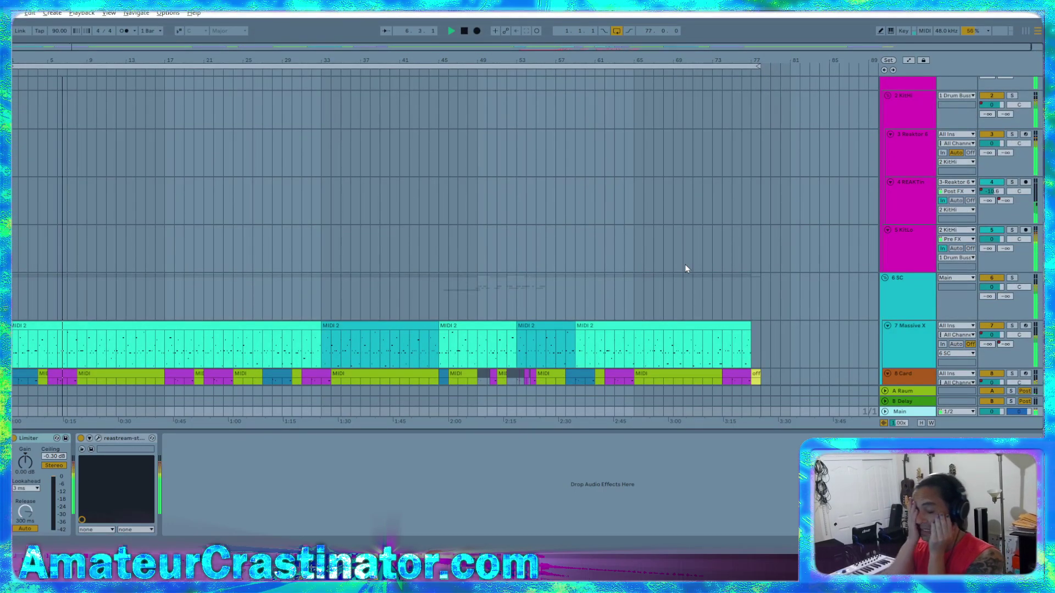
scroll(840, 144, "down", 1)
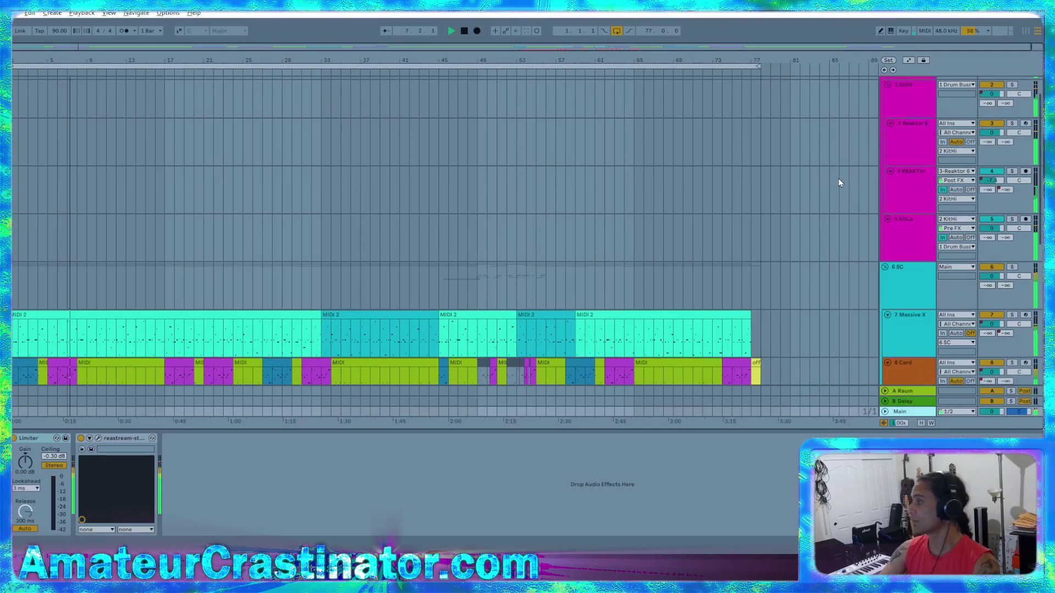
key("a")
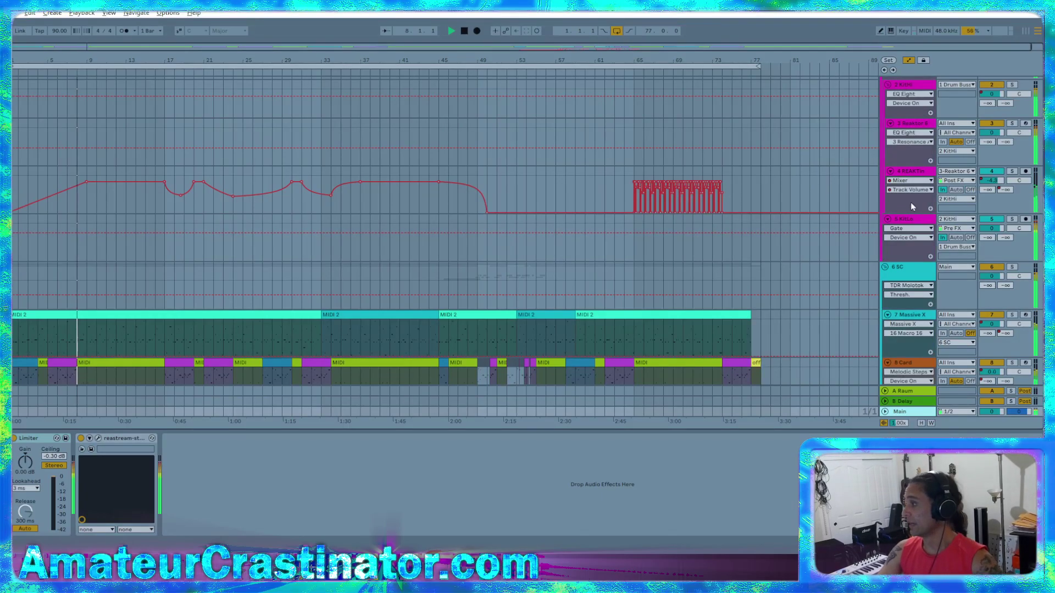
- Examine the devices on the SC, Drum Buss and Card tracks, including the Card track's Cardinal Synth patch
scroll(899, 124, "up", 1)
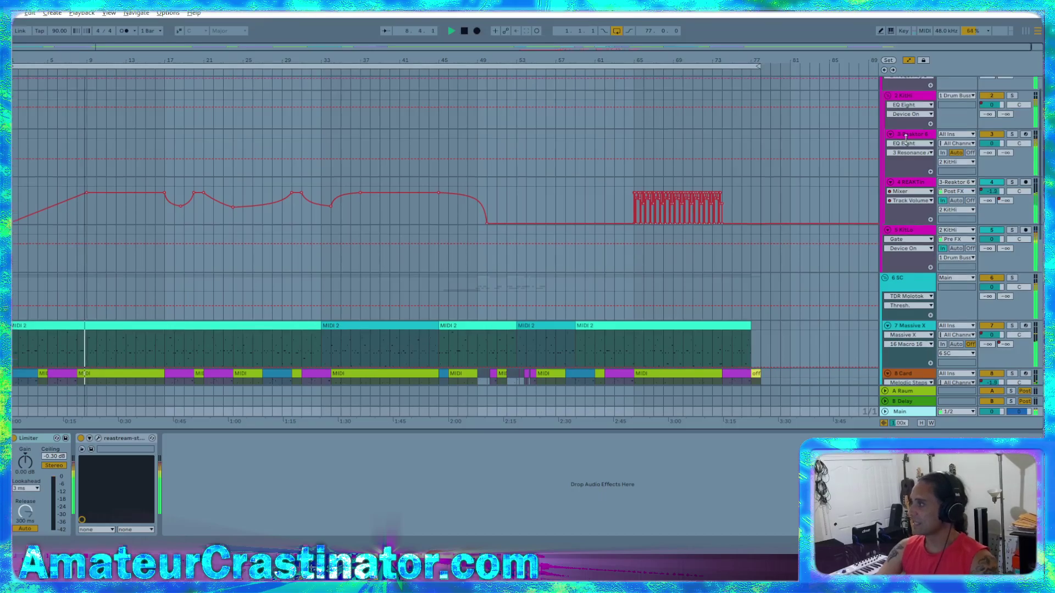
left_click(921, 307)
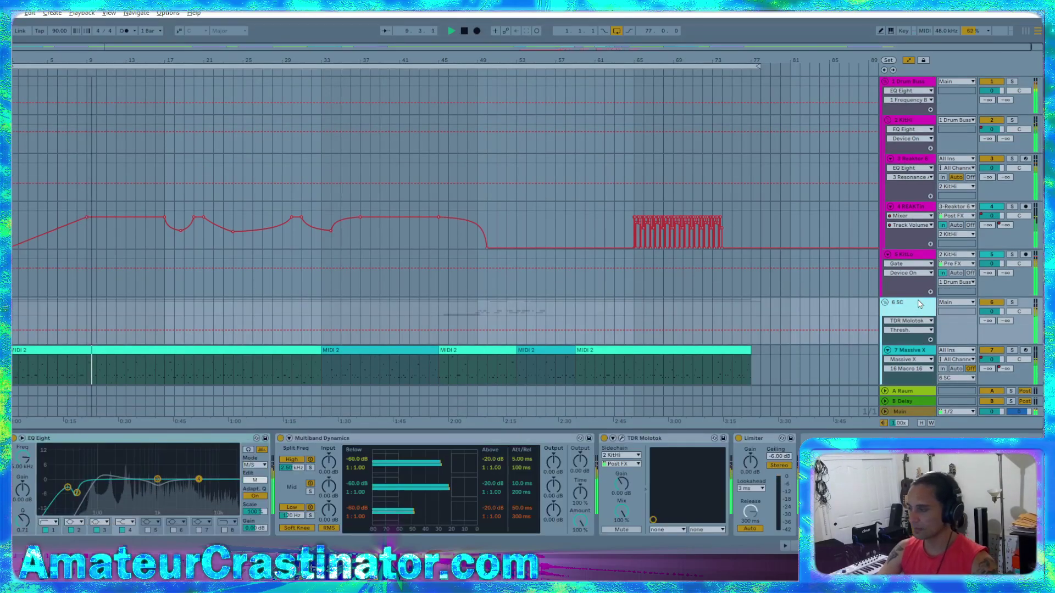
left_click(905, 83)
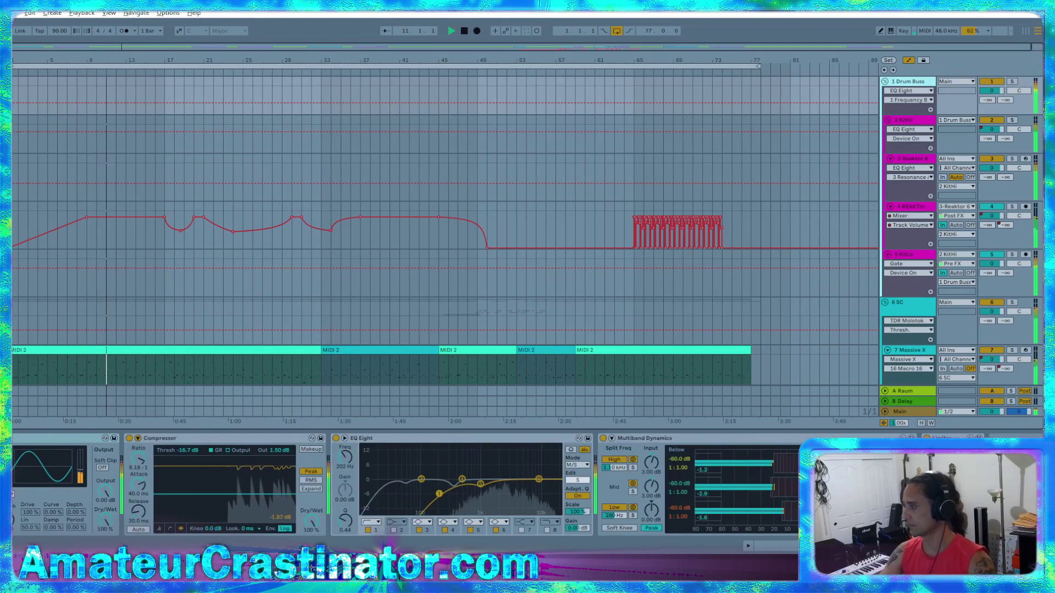
scroll(892, 296, "down", 5)
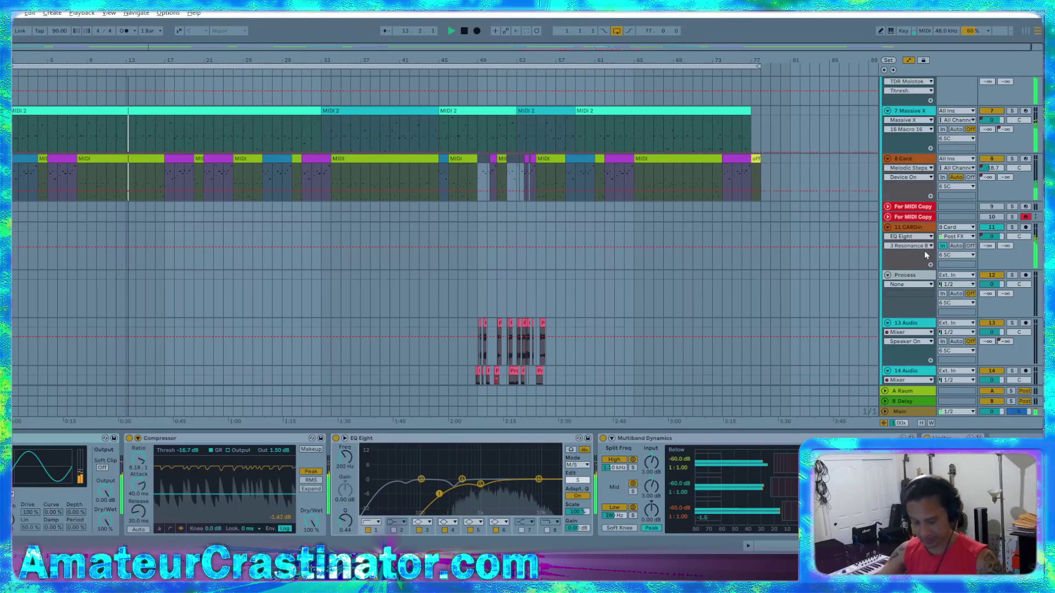
key("a")
left_click(909, 181)
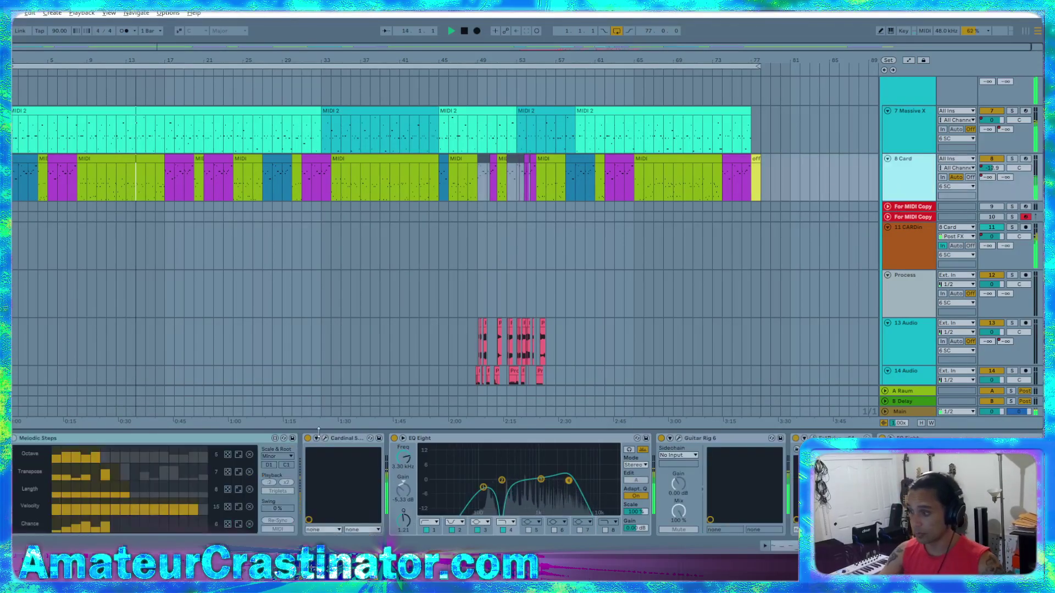
left_click(325, 438)
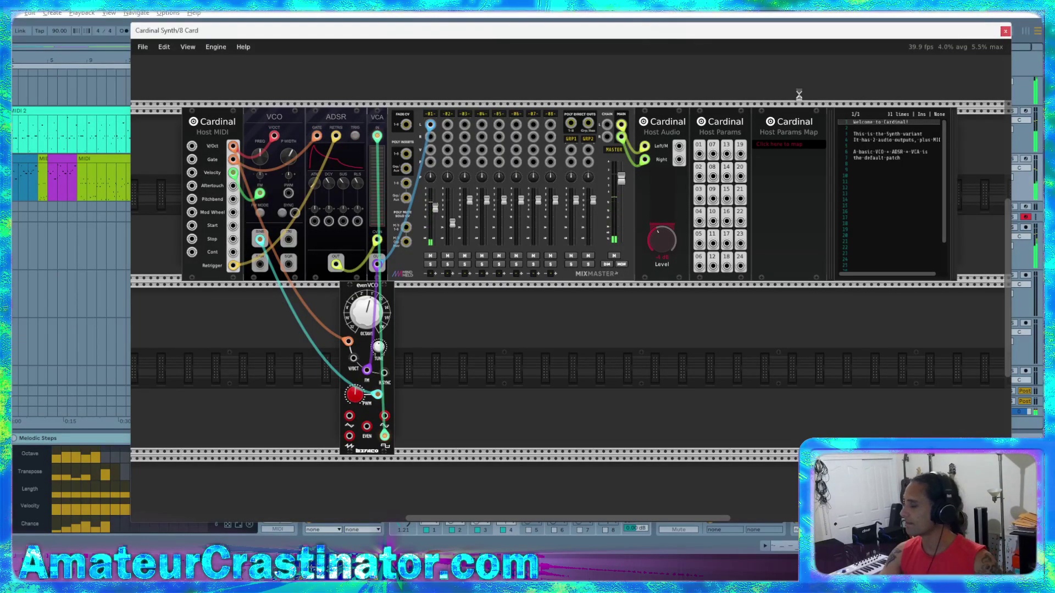
key("ctrl+alt+p")
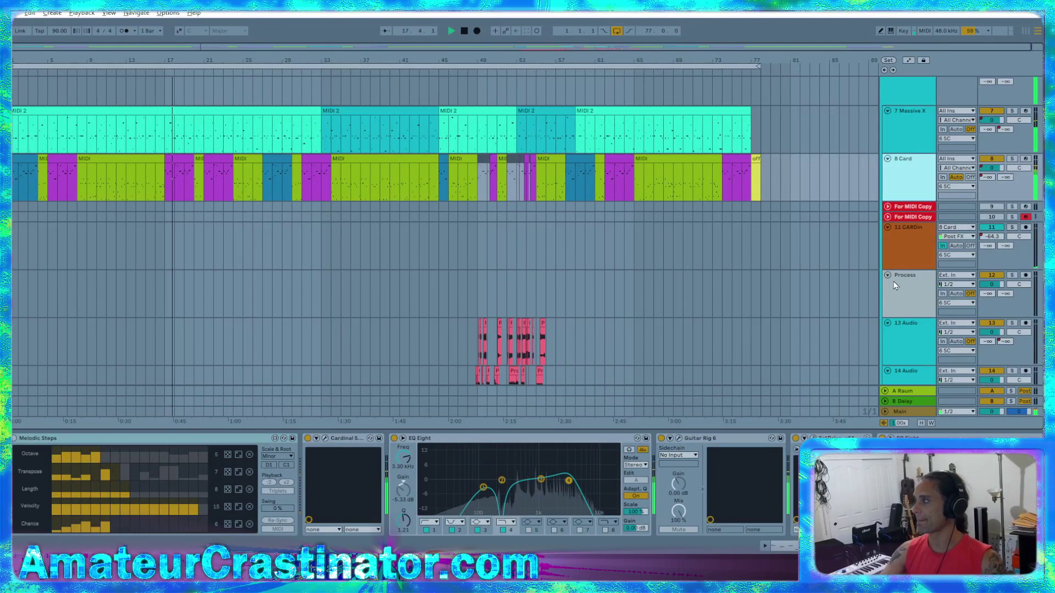
- Examine the Massive X track's device chain and its Glitch2 MST-Mix automation across the arrangement
scroll(899, 291, "up", 4)
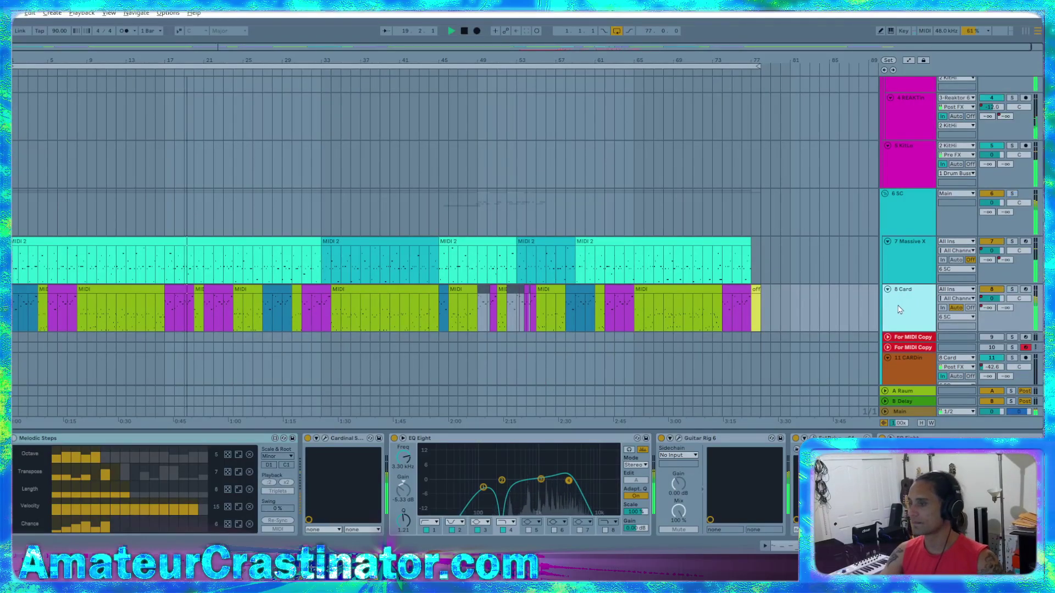
left_click(905, 271)
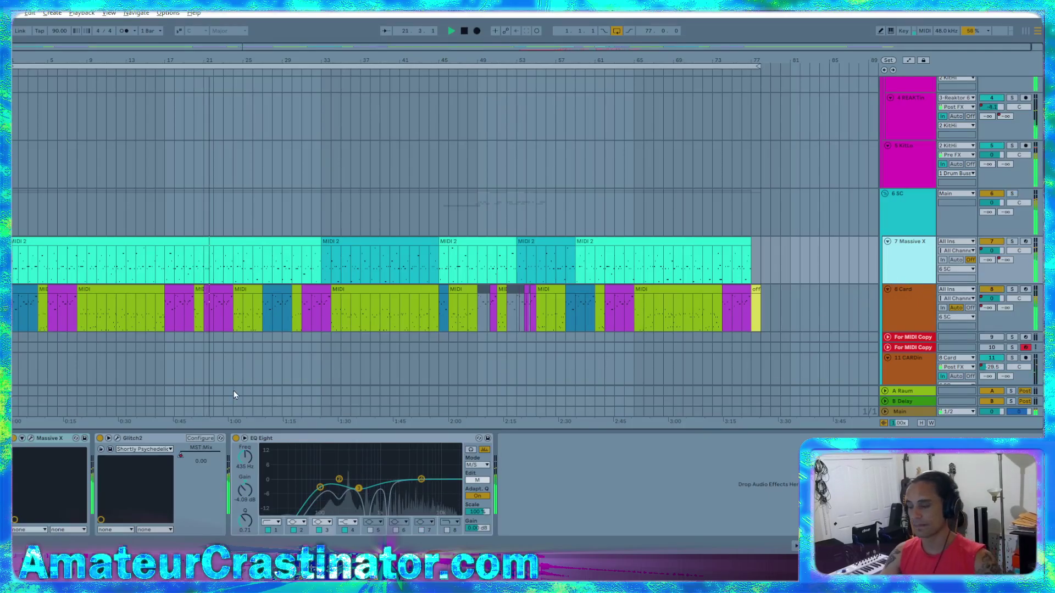
key("a")
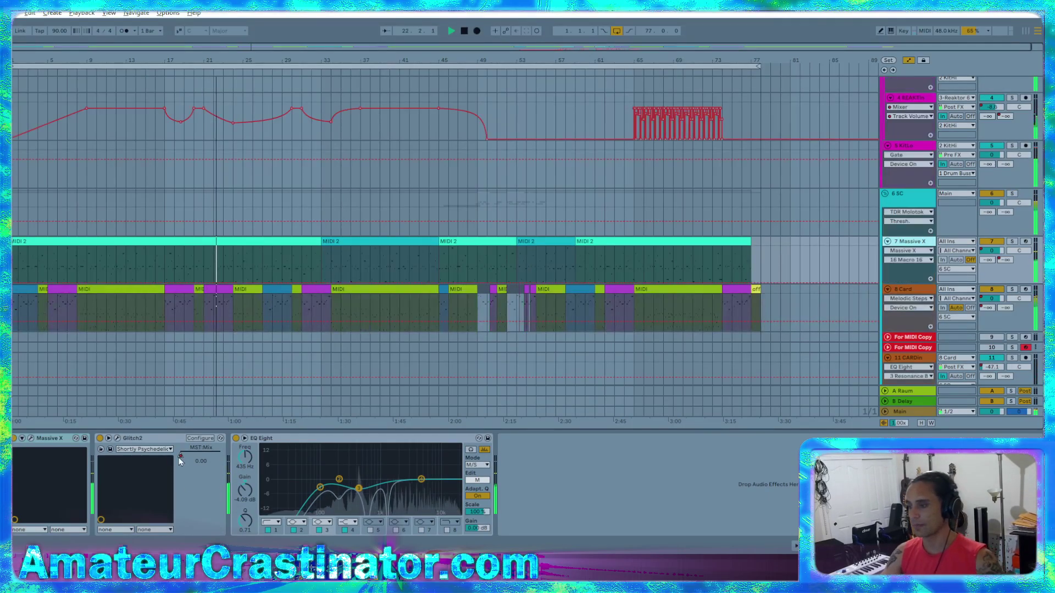
scroll(582, 381, "down", 5)
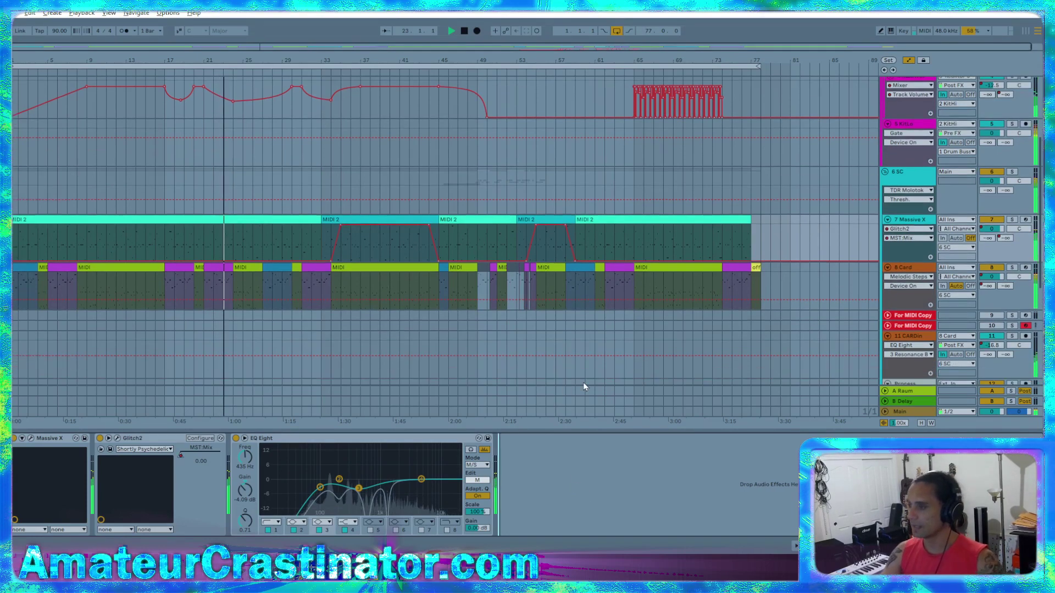
scroll(592, 357, "down", 4)
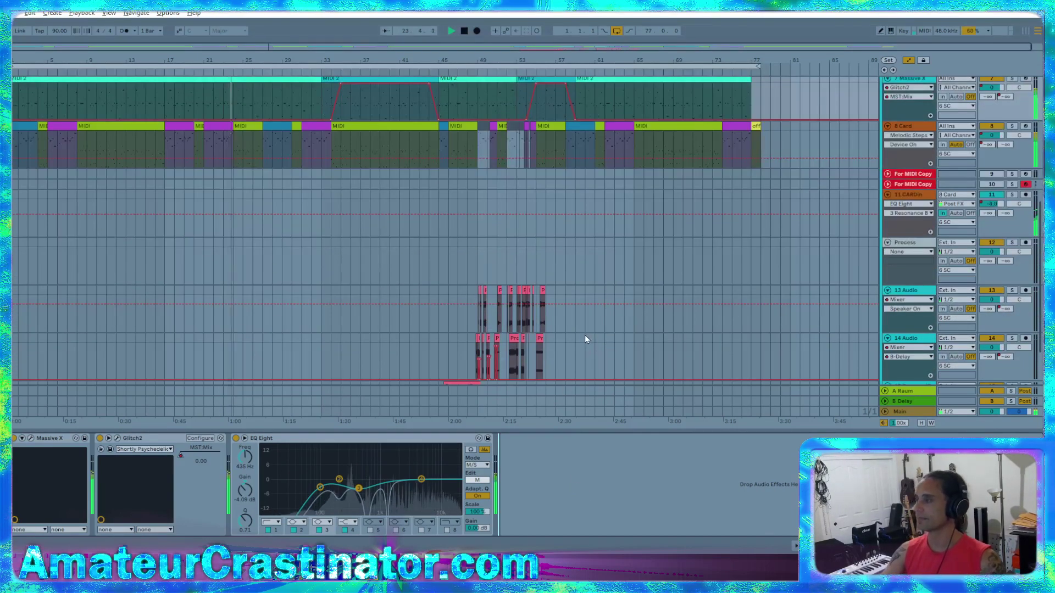
scroll(580, 335, "up", 7)
scroll(582, 343, "up", 3)
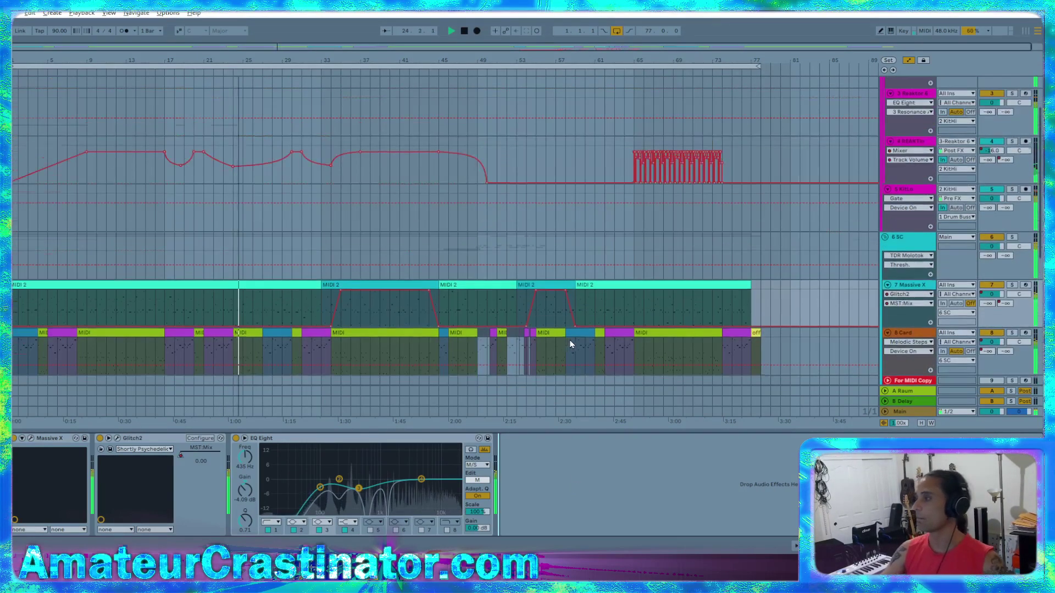
scroll(596, 357, "down", 5)
key("a")
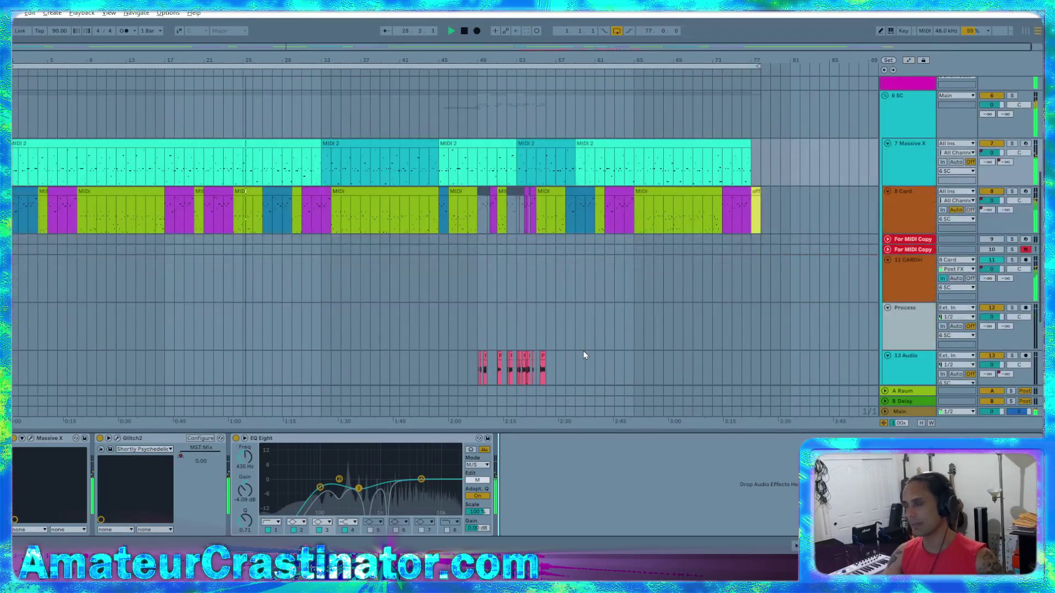
scroll(582, 352, "up", 1)
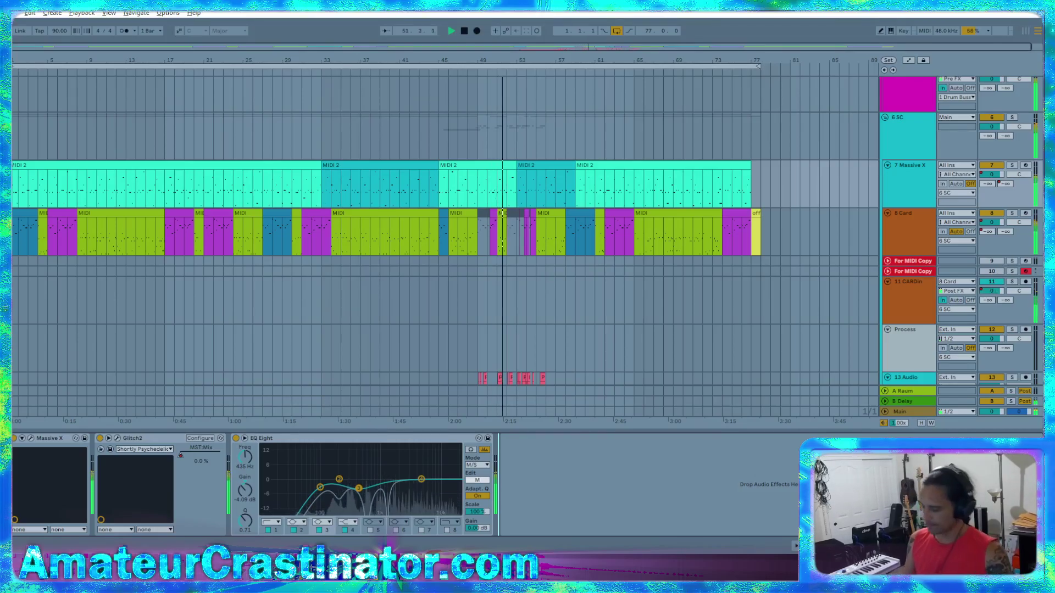
scroll(785, 229, "down", 4)
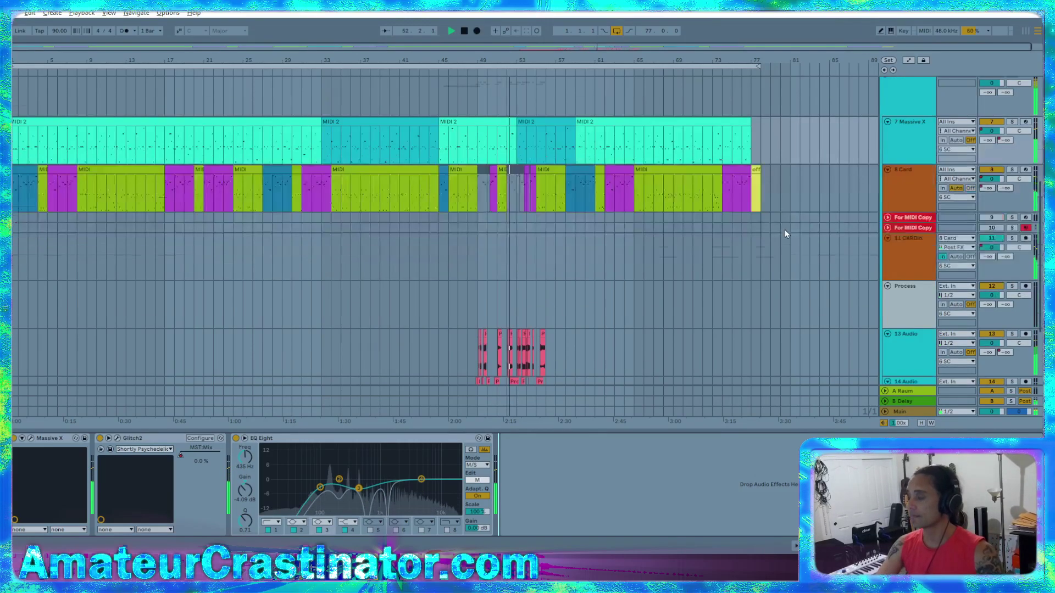
- Move the CARDin track directly below the Card track, above the two For MIDI Copy tracks
scroll(761, 222, "up", 2)
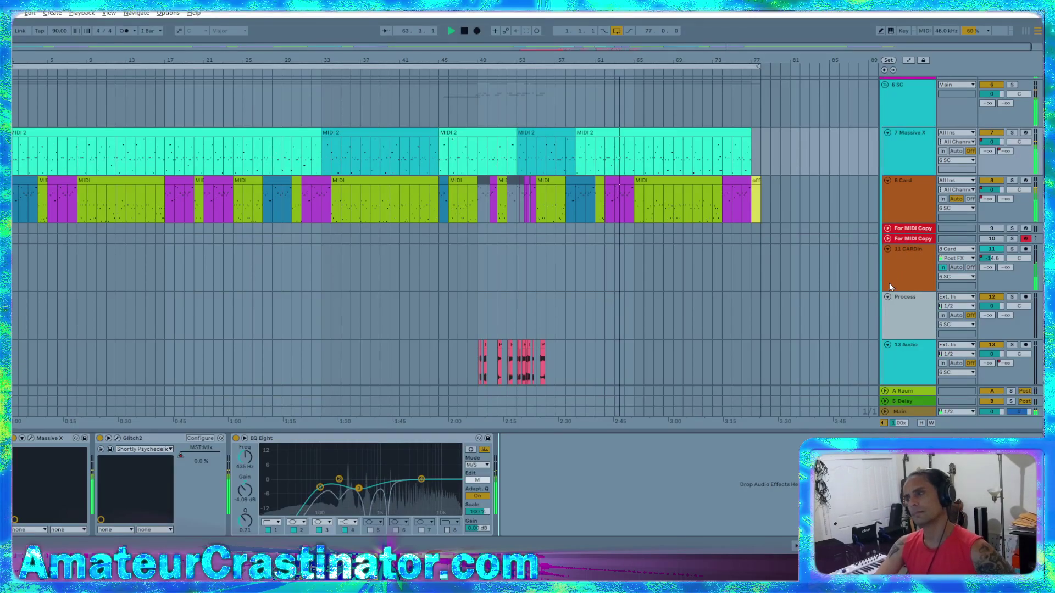
scroll(892, 288, "down", 3)
scroll(896, 263, "up", 5)
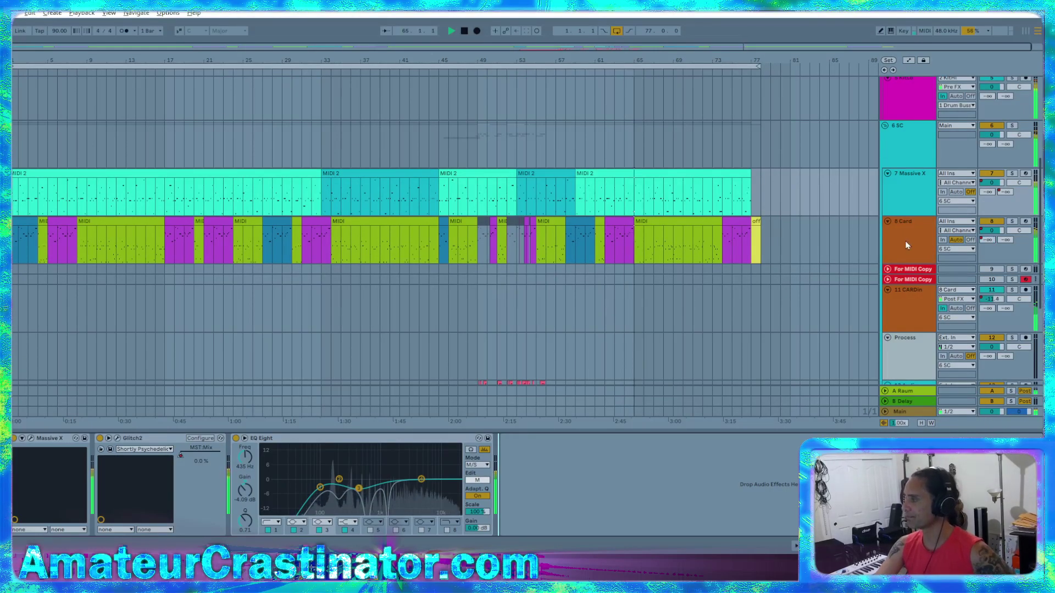
left_click(903, 240)
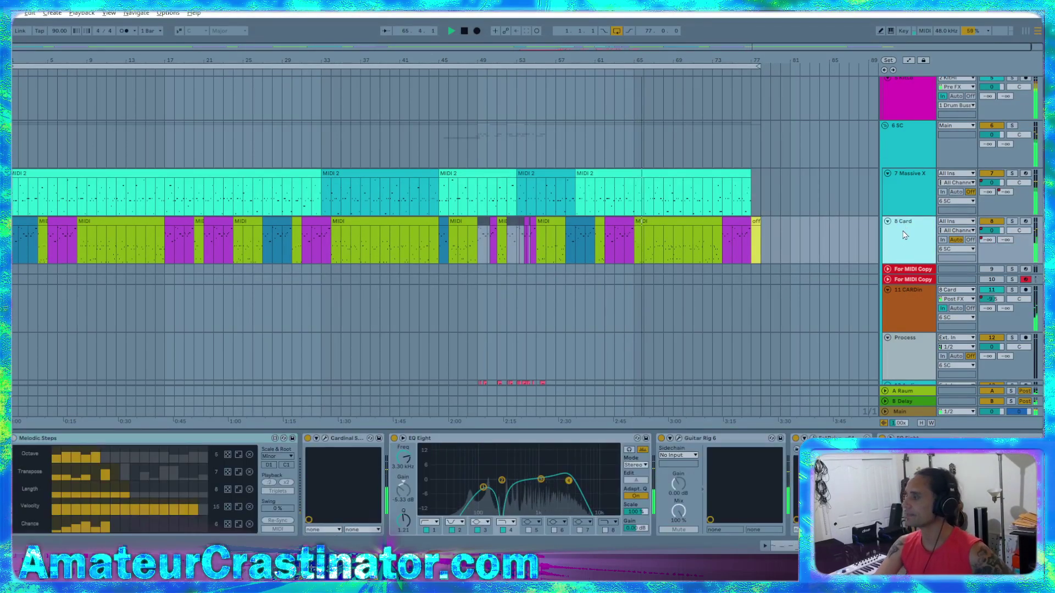
left_click(906, 269)
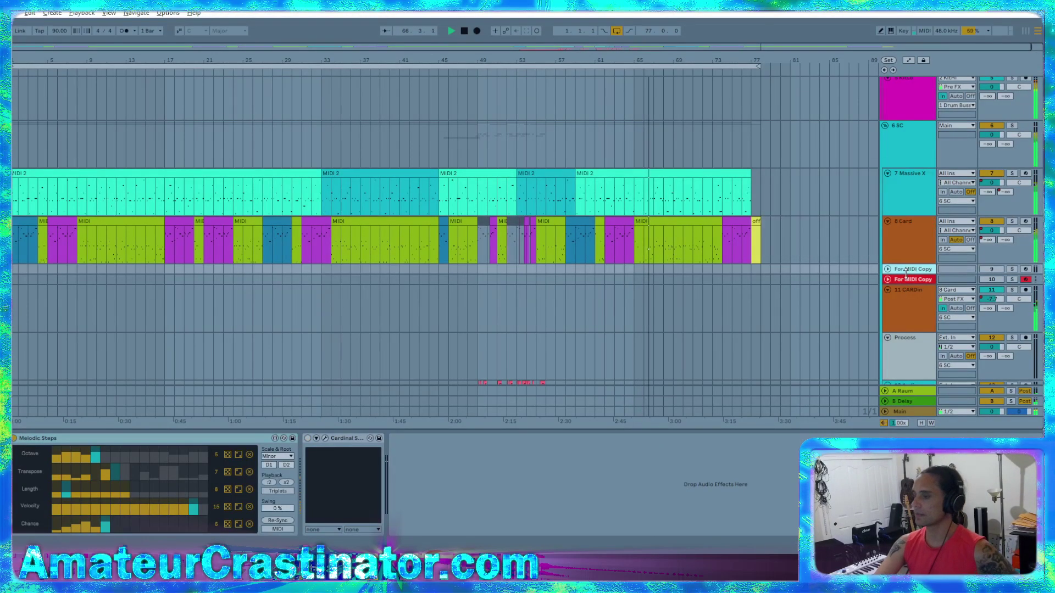
left_click(905, 280)
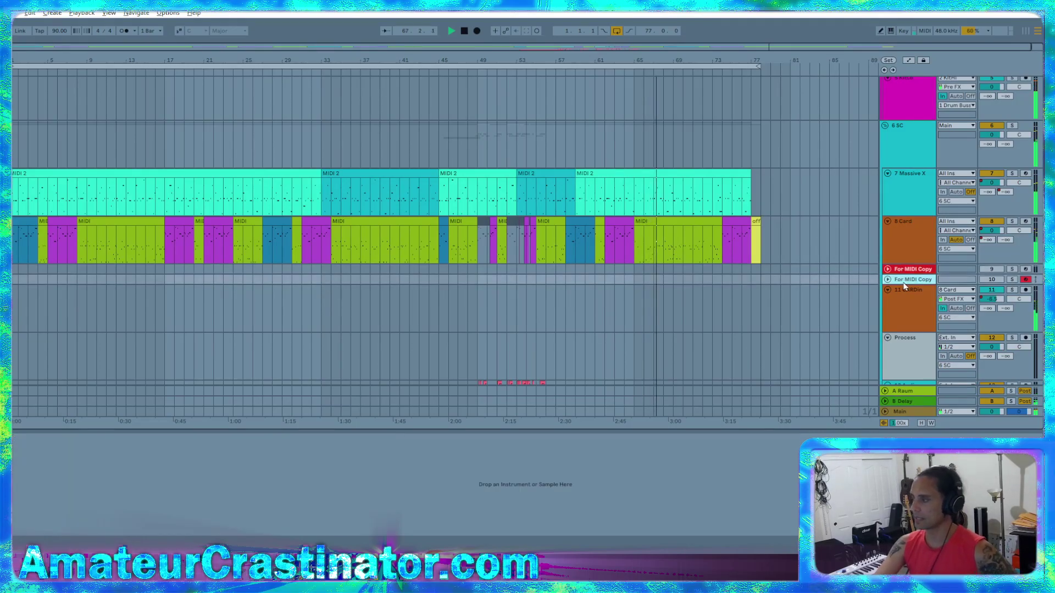
left_click(900, 286)
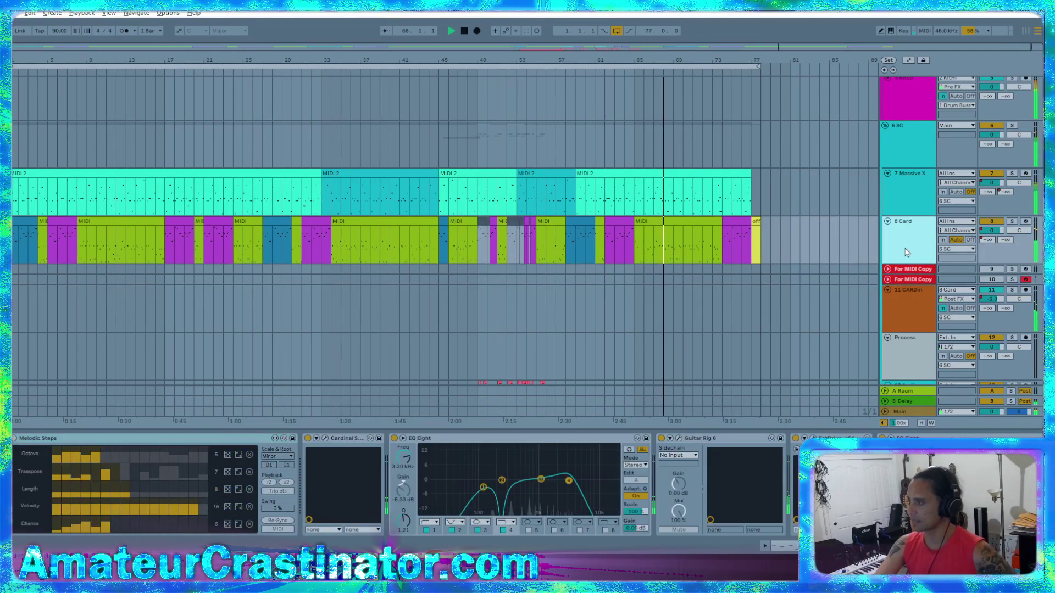
left_click_drag(899, 285, 910, 264)
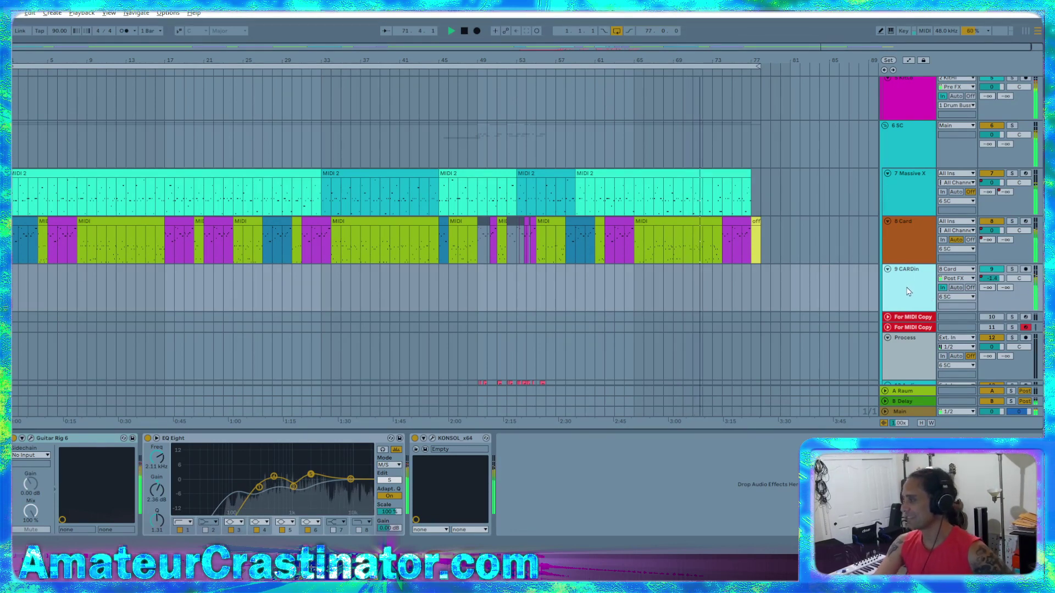
- Review the device chains of the Card, SC and KitHi tracks
left_click(894, 249)
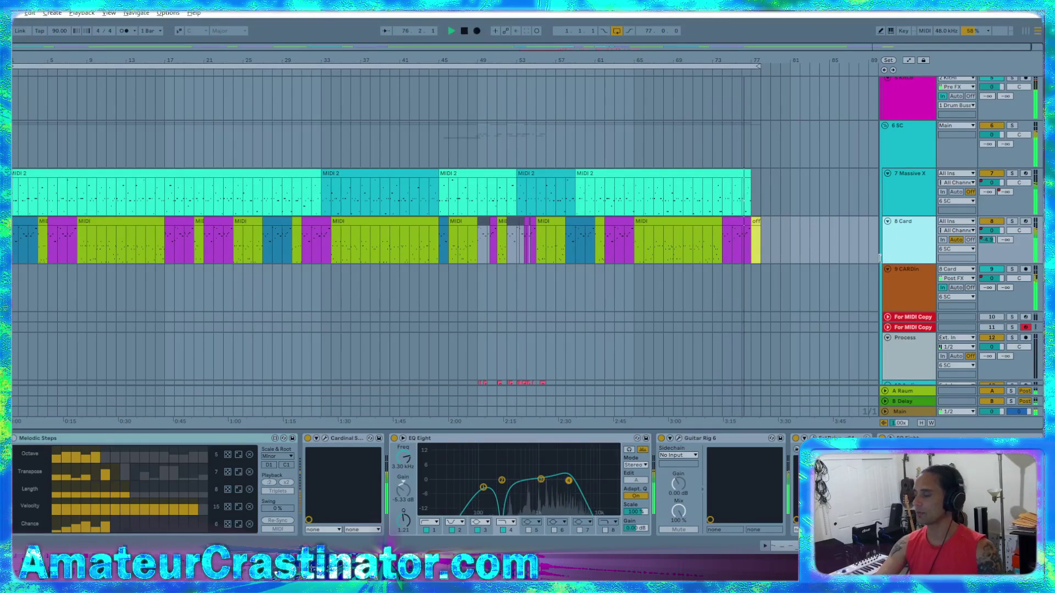
scroll(897, 232, "up", 1)
scroll(897, 232, "up", 3)
left_click(895, 301)
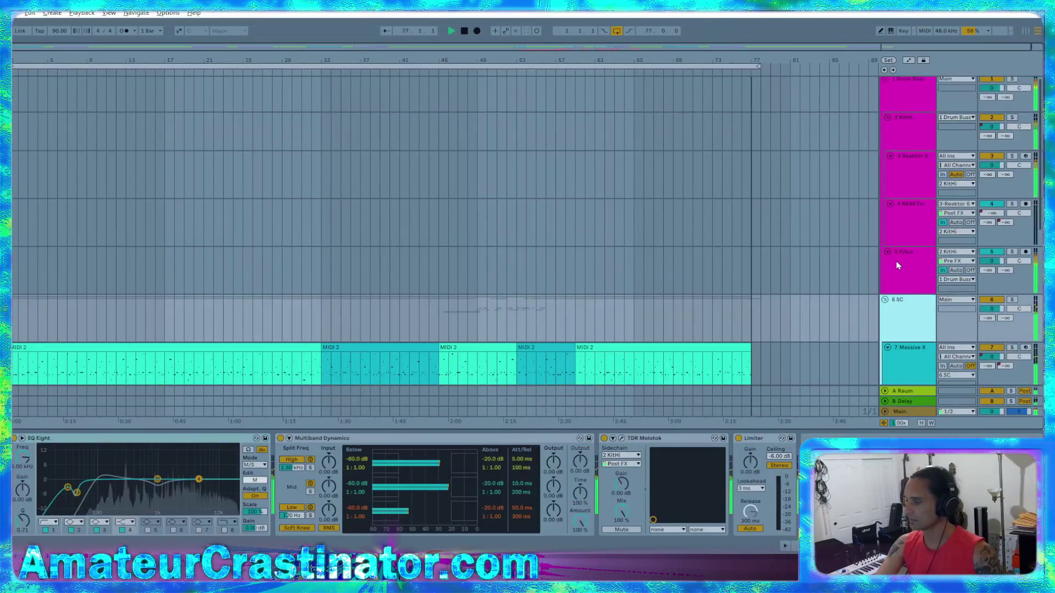
left_click(920, 115)
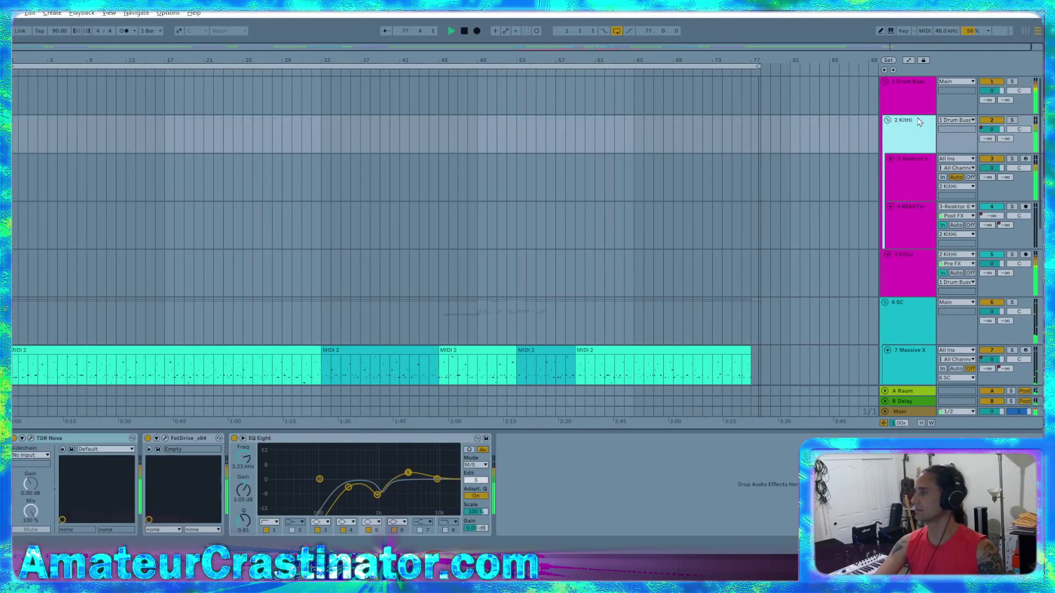
- Bypass the KitLo track's Gate and switch it back on to compare the sound
left_click(901, 278)
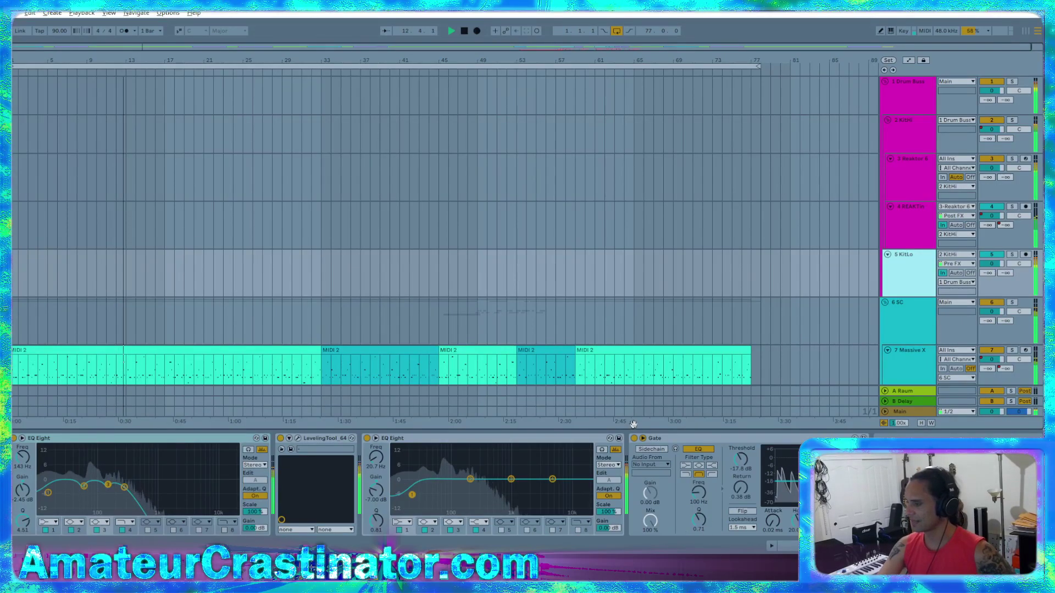
left_click(634, 439)
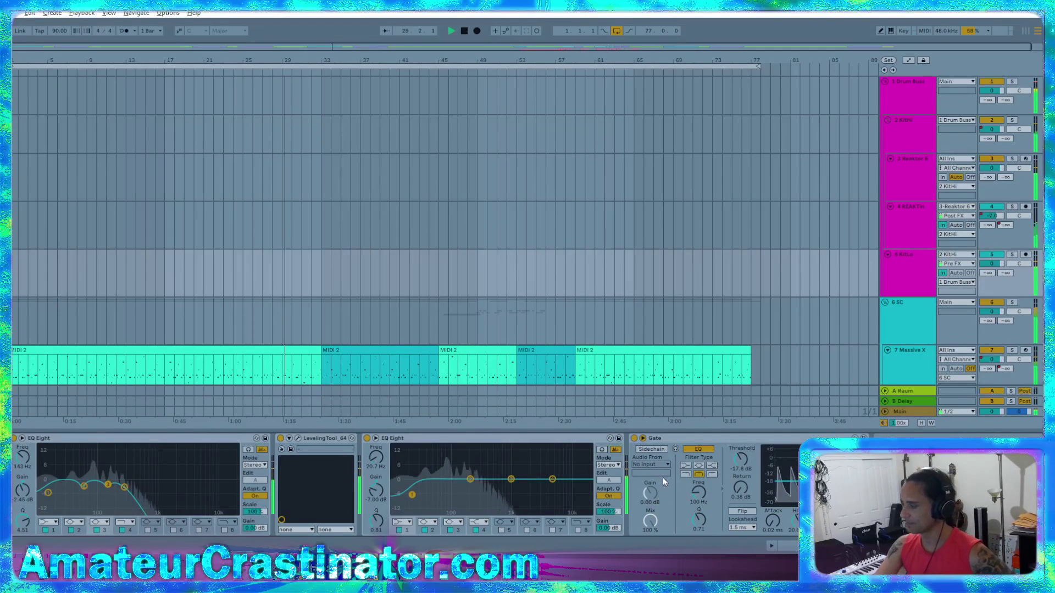
left_click(634, 439)
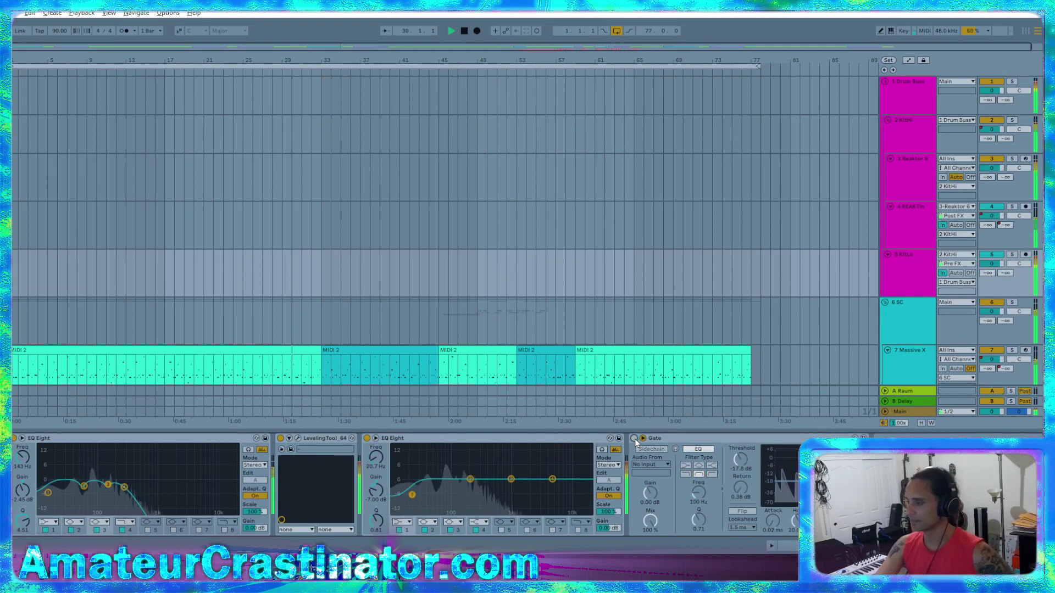
left_click(634, 438)
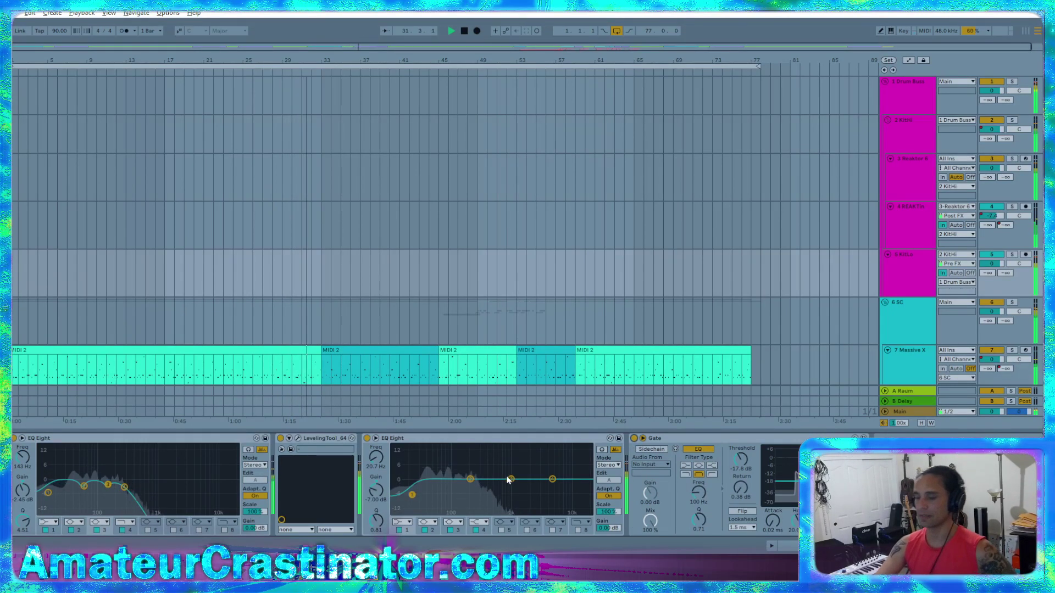
- Inspect the KitHi track's TDR Nova settings and close its plug-in window
left_click(855, 135)
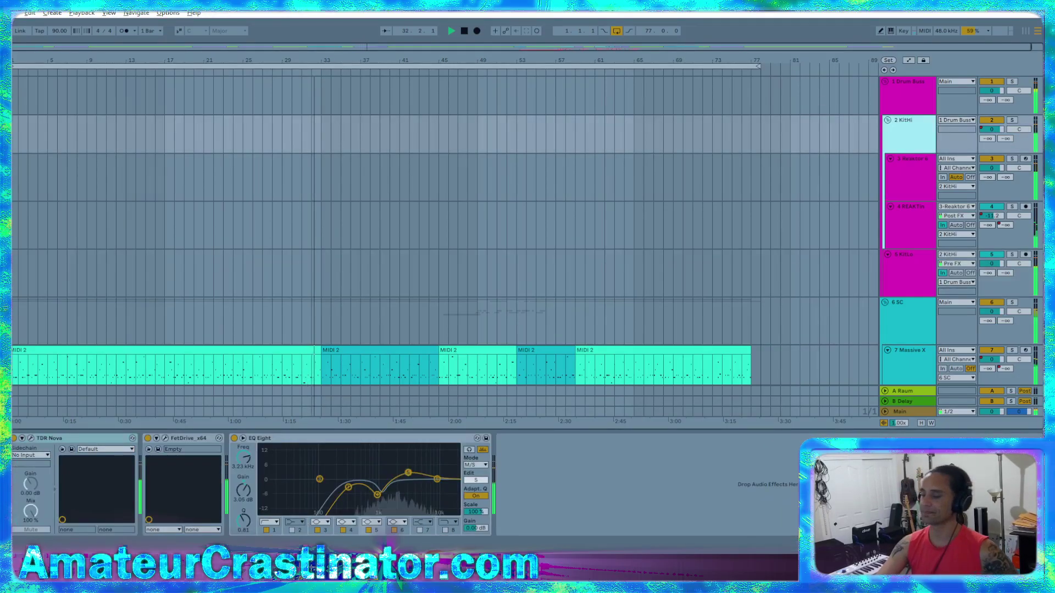
left_click(32, 439)
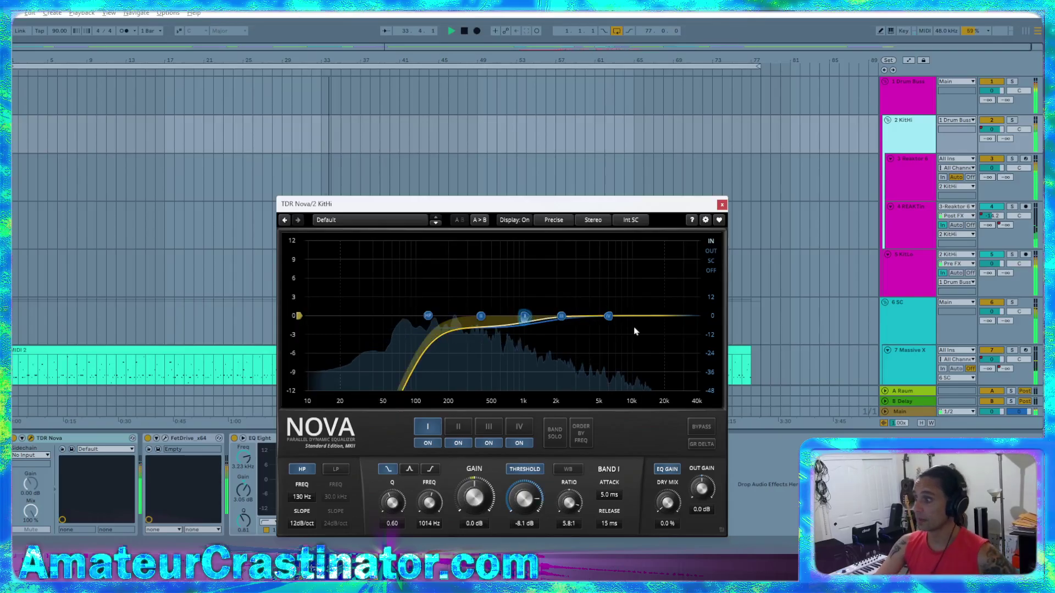
left_click(721, 204)
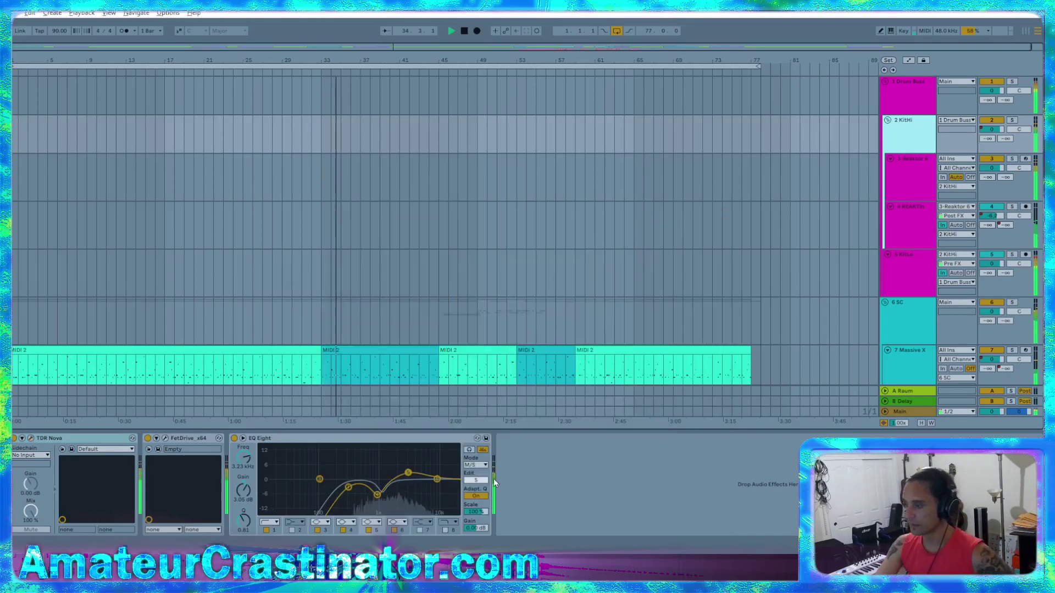
- Lower the output gain of the KitLo track's second EQ Eight, the one directly before the Gate
left_click(906, 275)
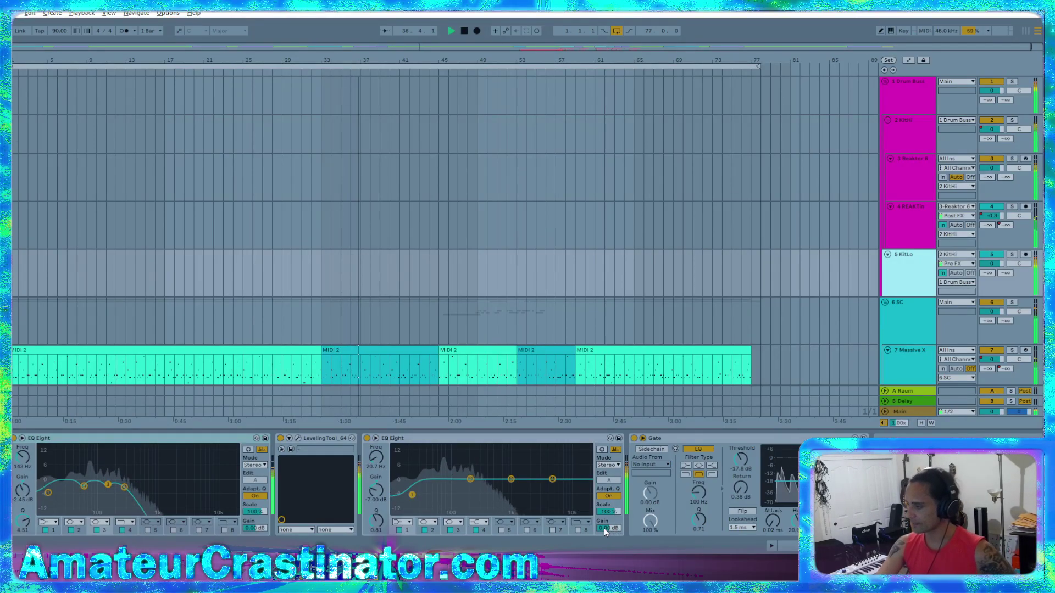
left_click_drag(604, 529, 604, 529)
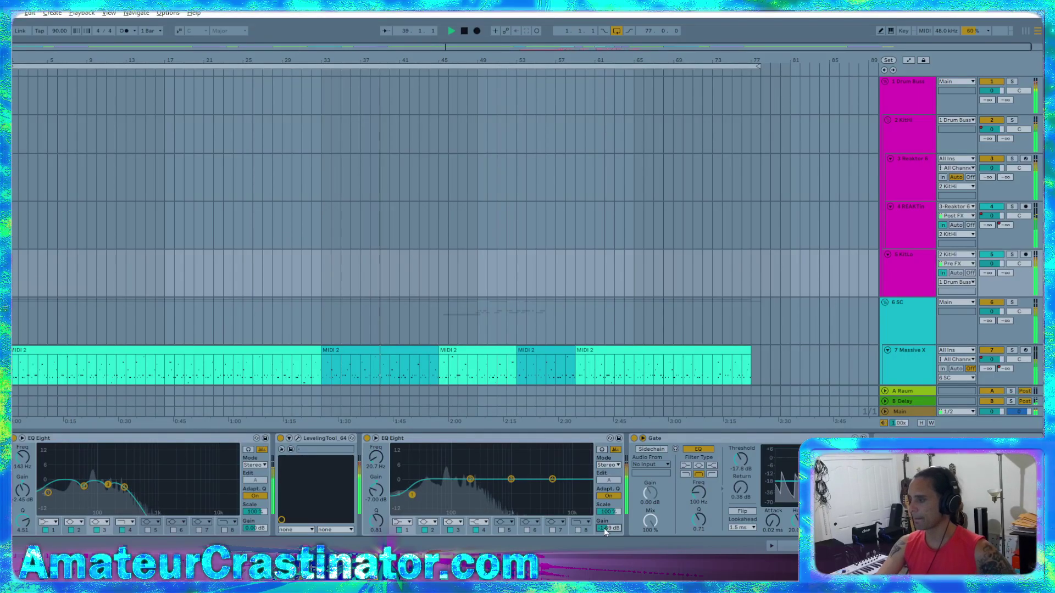
left_click_drag(604, 529, 604, 529)
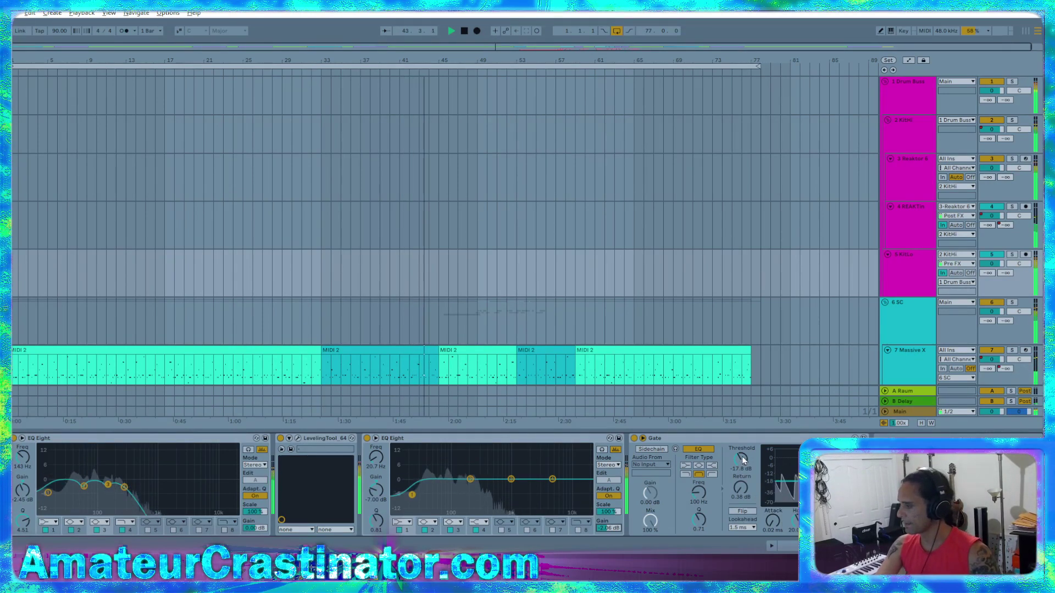
- Set the KitLo Gate's threshold to -20.1 dB and bypass and re-enable the Gate to compare the sound
left_click_drag(742, 457, 742, 460)
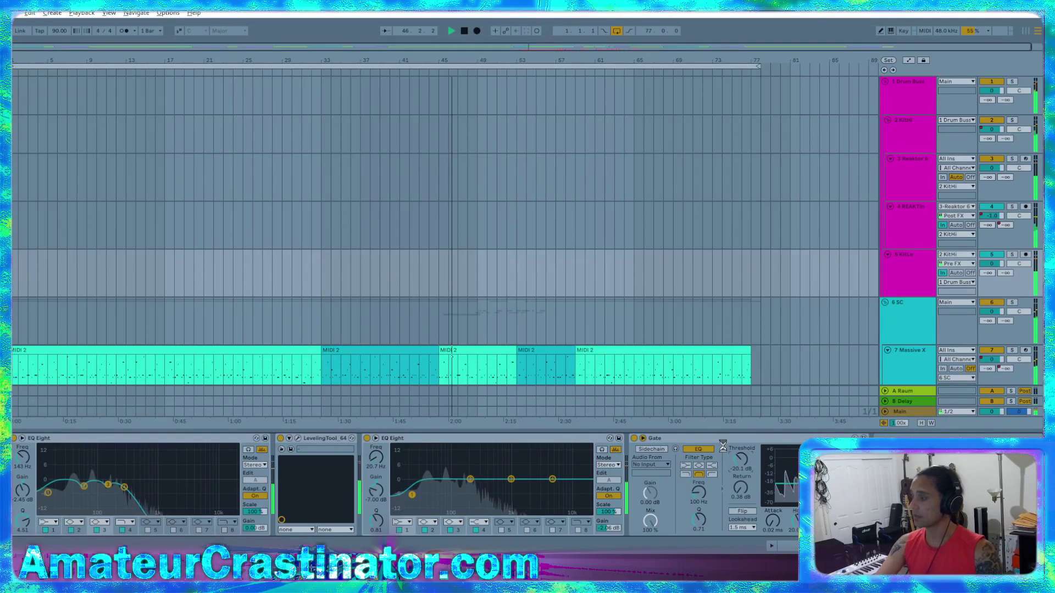
left_click(633, 439)
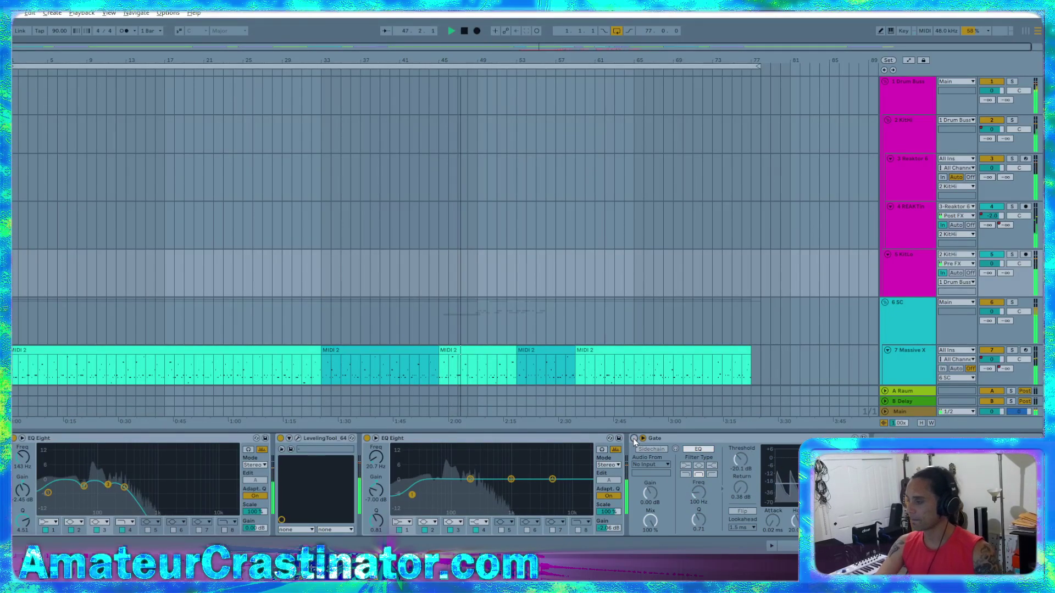
left_click(634, 439)
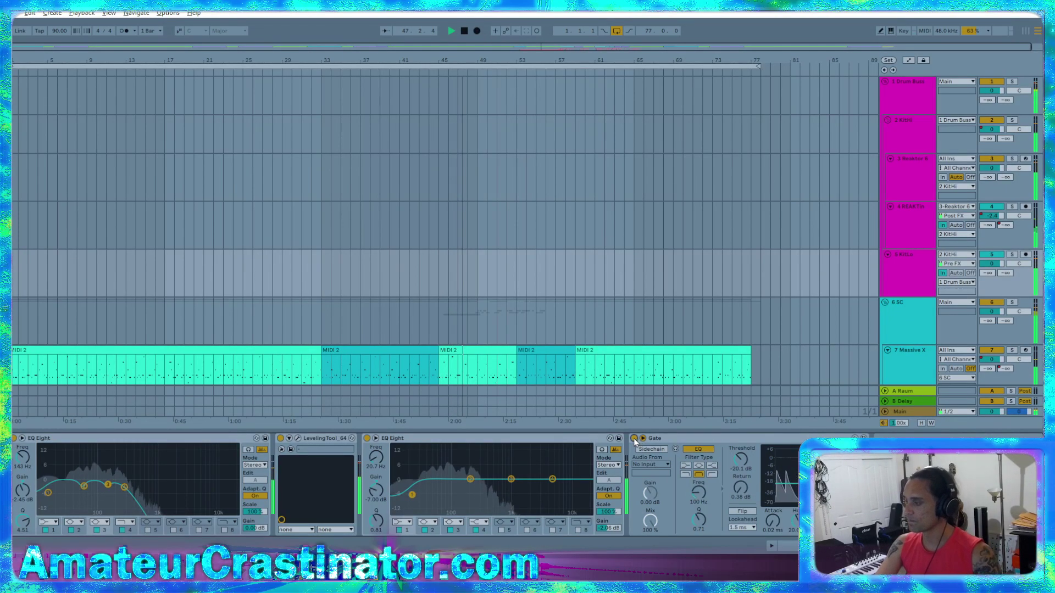
- Lower the Band I threshold in the KitHi track's TDR Nova to about -8.3 dB and close the plug-in window
left_click(910, 120)
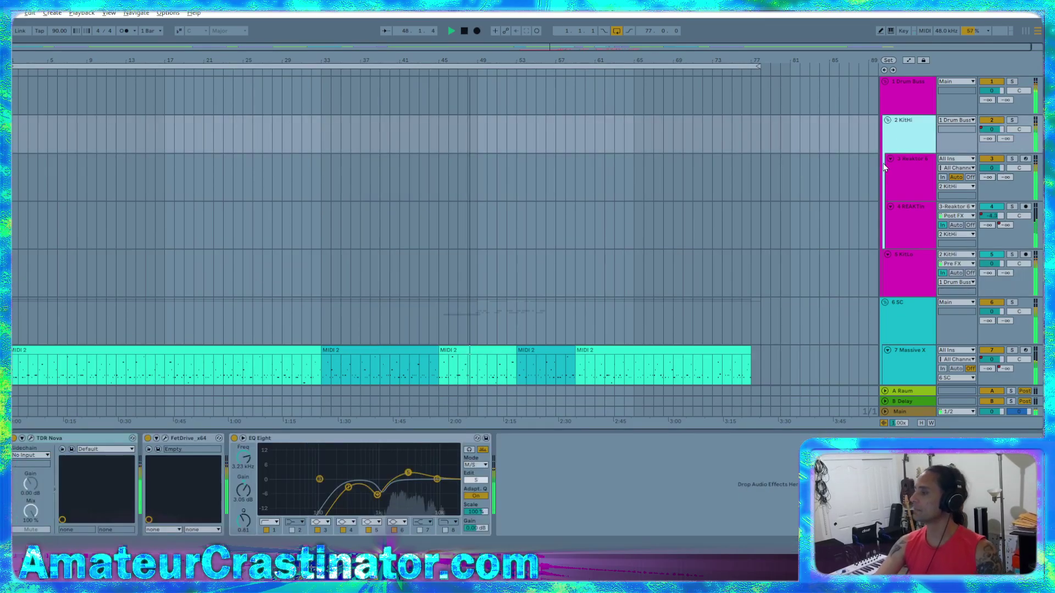
left_click(31, 438)
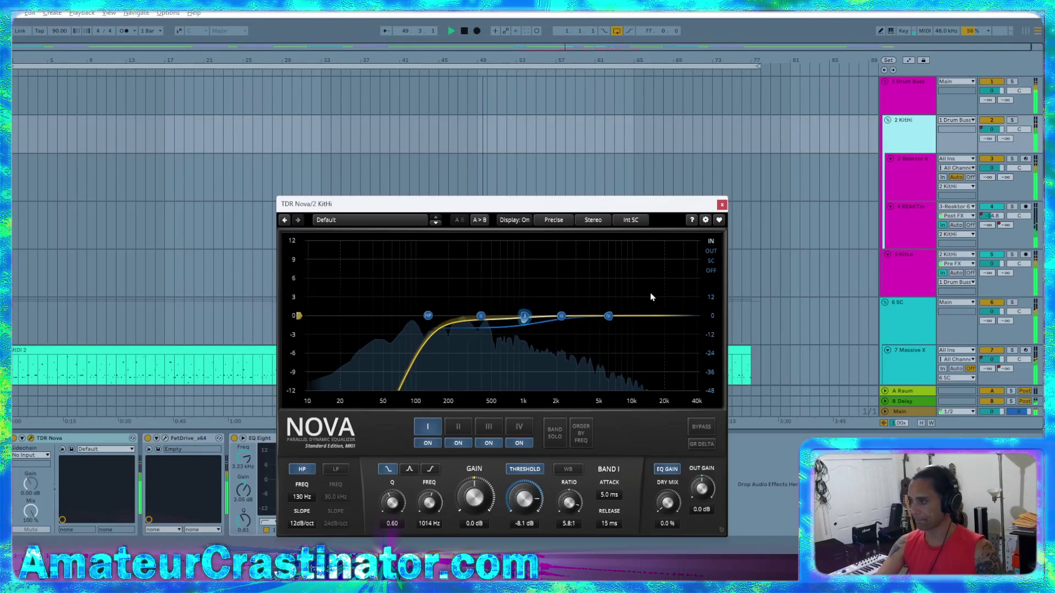
left_click_drag(526, 501, 526, 506)
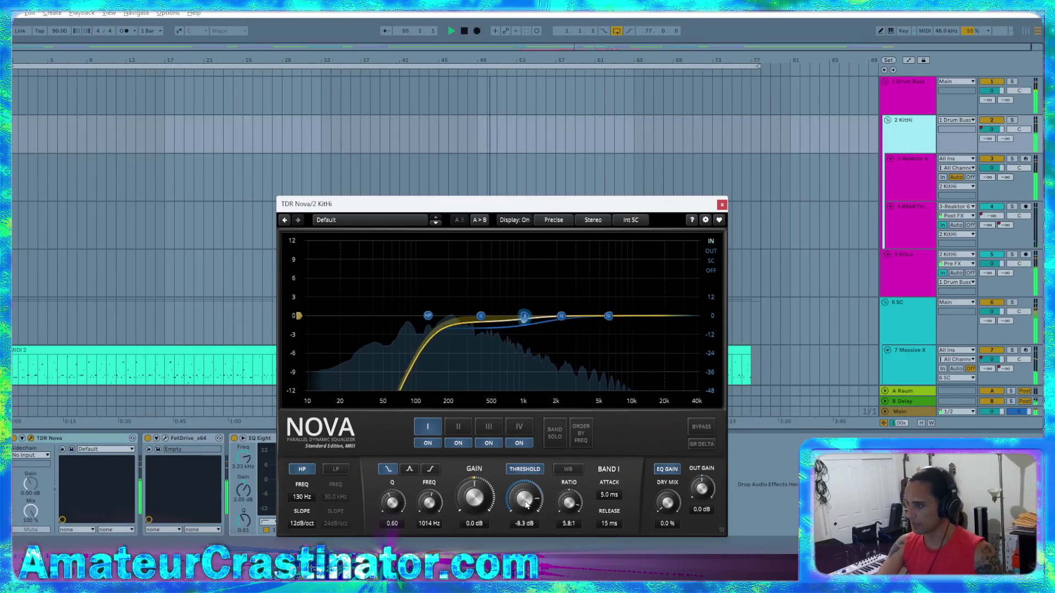
left_click(721, 204)
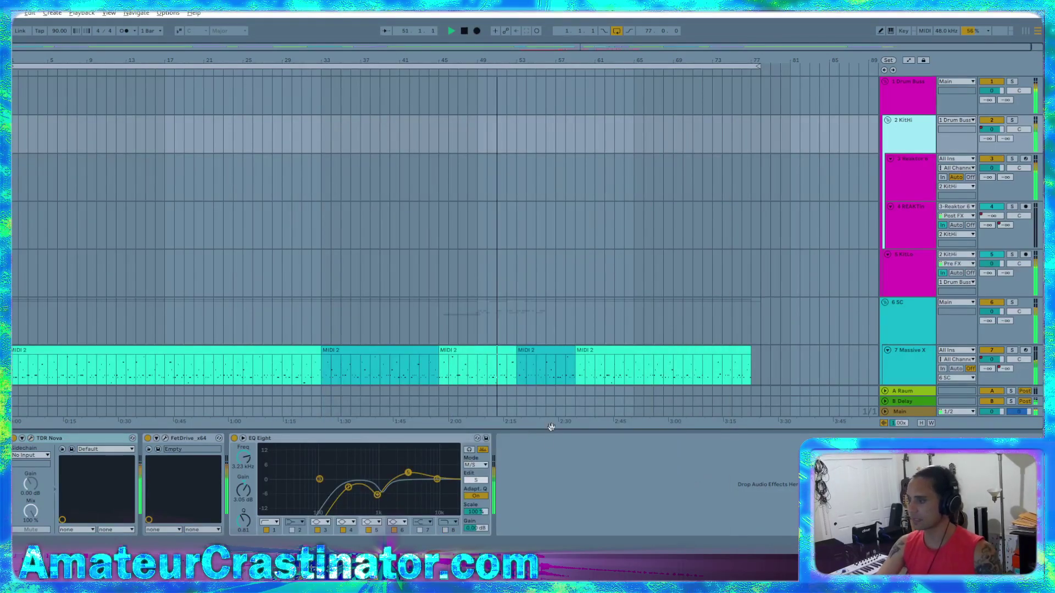
- Review the Drum Buss track's Saturator, Compressor, EQ Eight and Multiband Dynamics devices
key("Up")
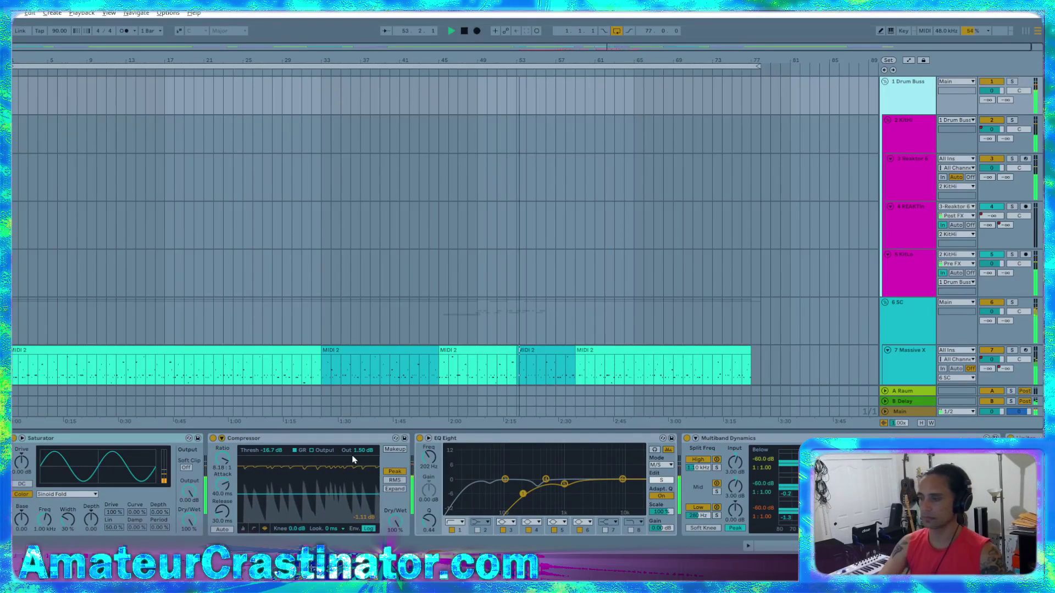
scroll(720, 496, "right", 3)
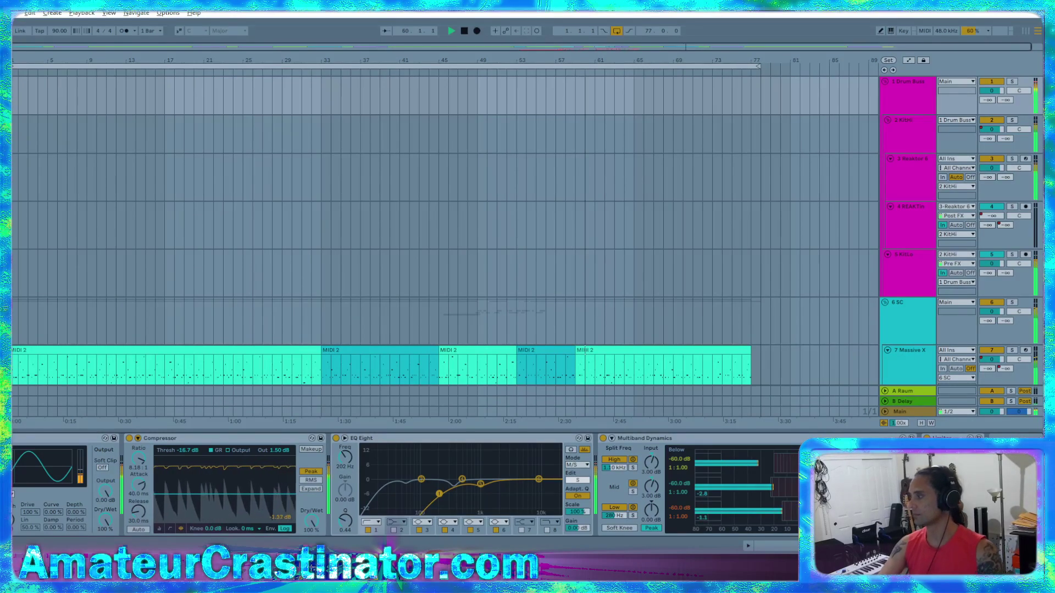
- Open the SC track's TDR Molotok and set its sidechain source to 1 Drum Buss
left_click(897, 307)
left_click(621, 438)
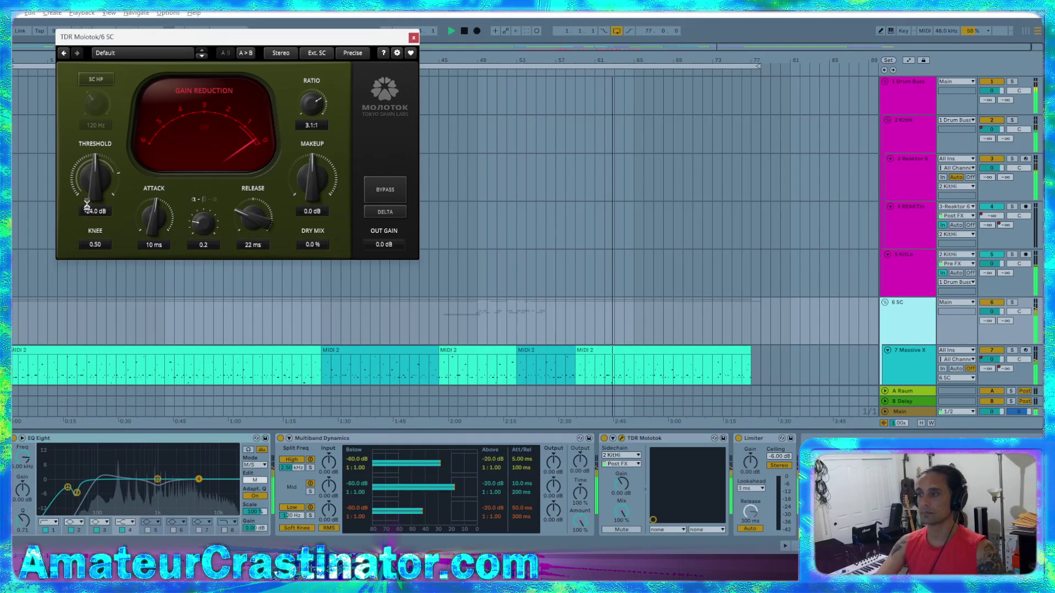
left_click_drag(99, 176, 100, 181)
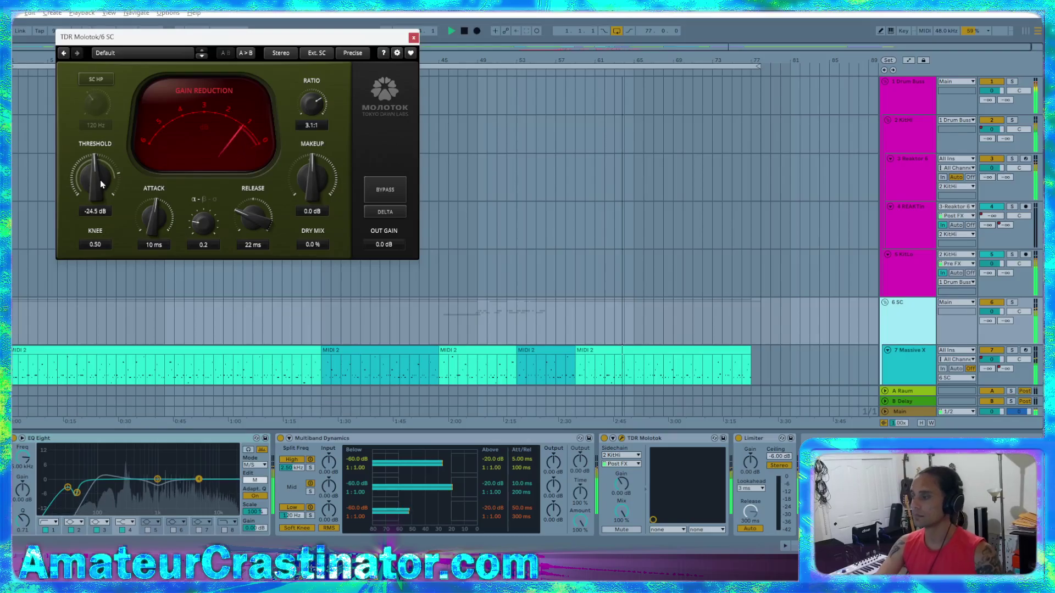
left_click(620, 455)
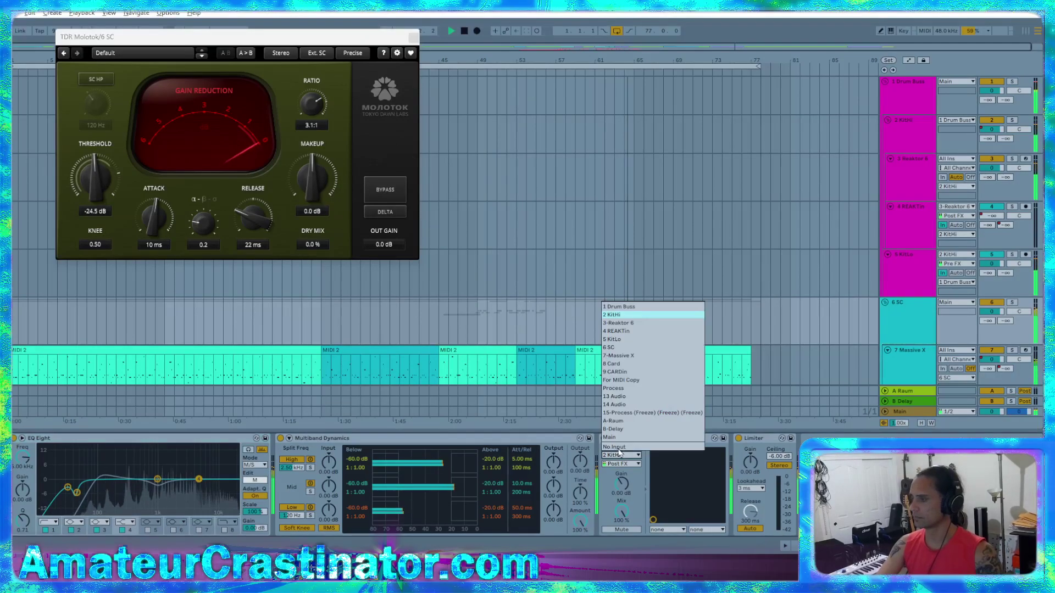
left_click(623, 308)
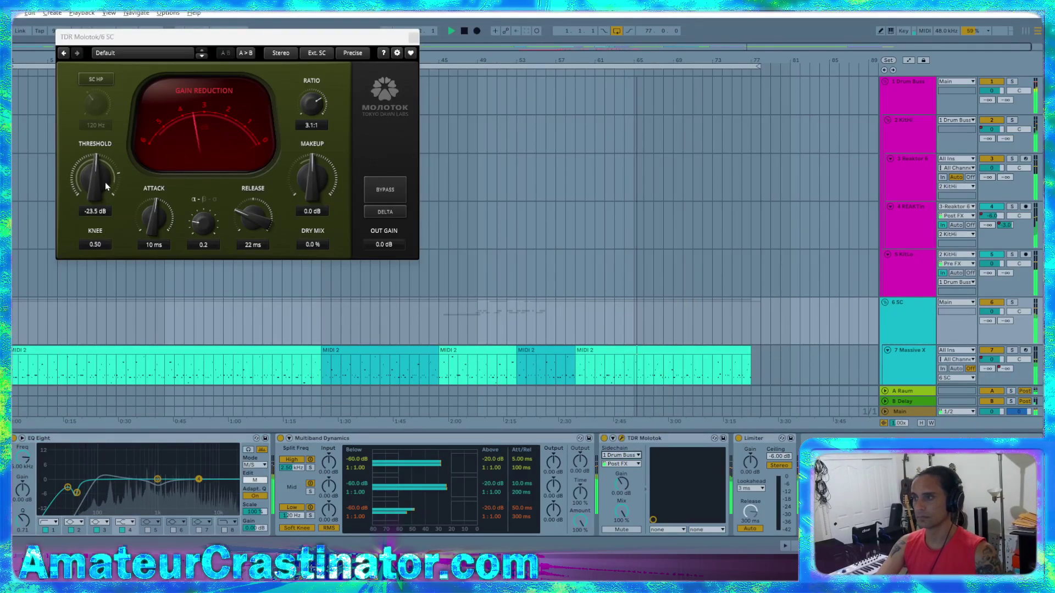
- Raise the Molotok's threshold to -16.9 dB and its ratio to 4.5:1, and close the plug-in window
scroll(104, 183, "up", 3)
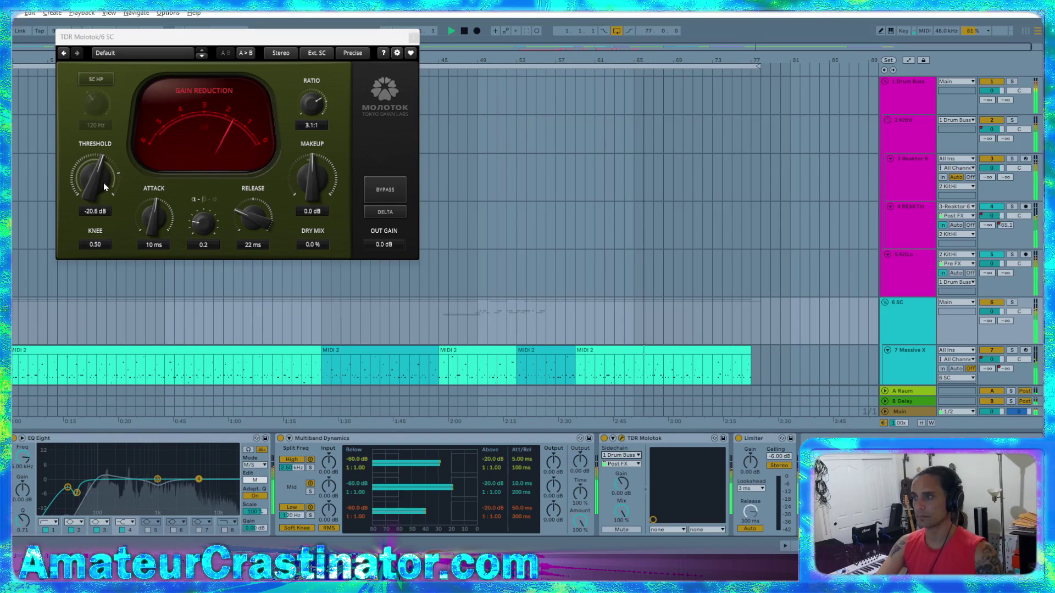
scroll(104, 183, "up", 1)
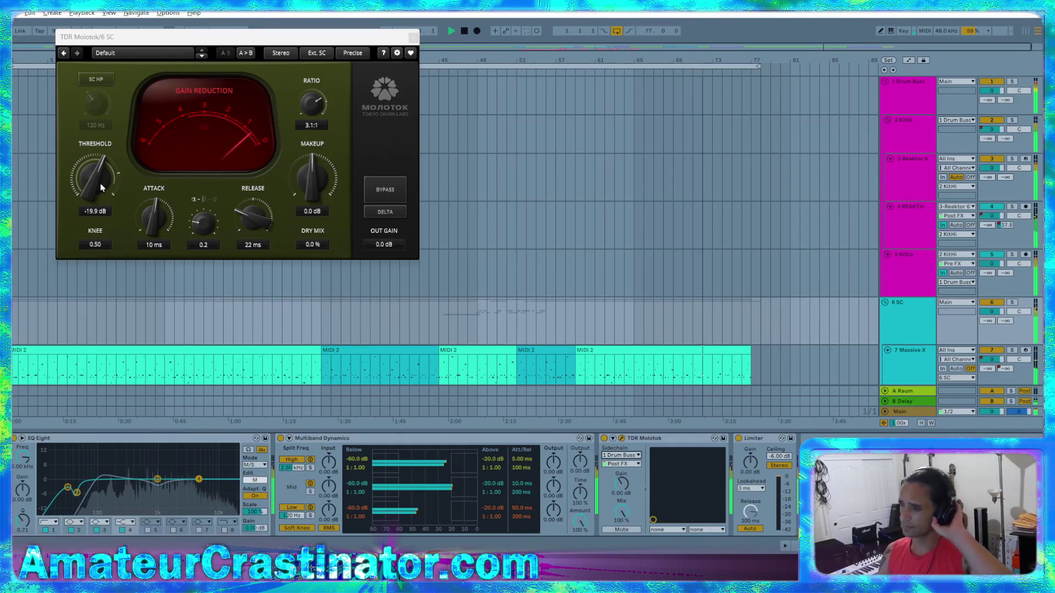
left_click_drag(97, 180, 104, 173)
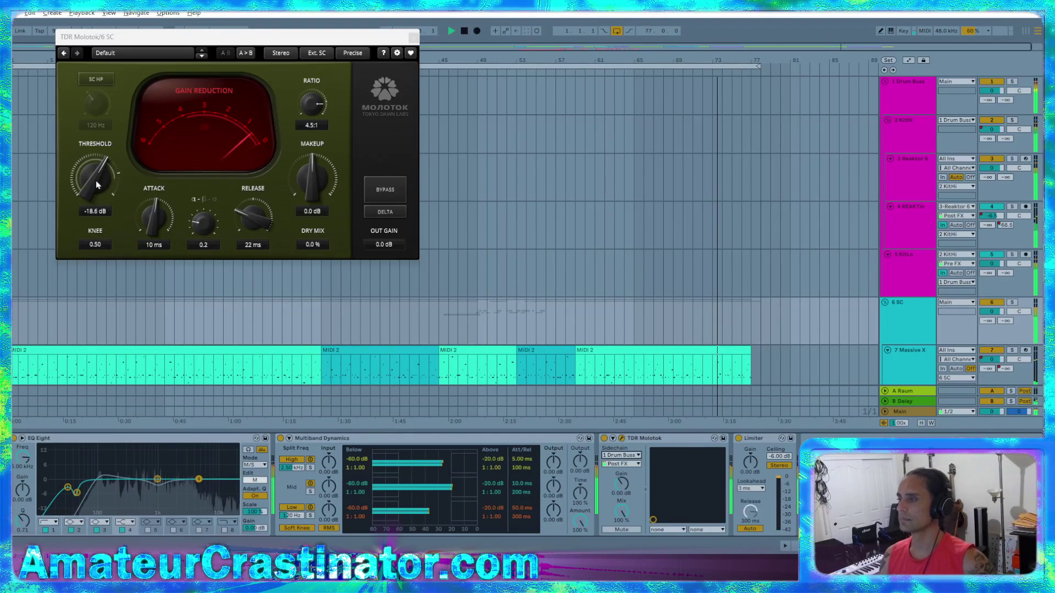
mouse_move(96, 184)
left_mouse_down()
mouse_move(96, 175)
mouse_move(91, 192)
left_mouse_up()
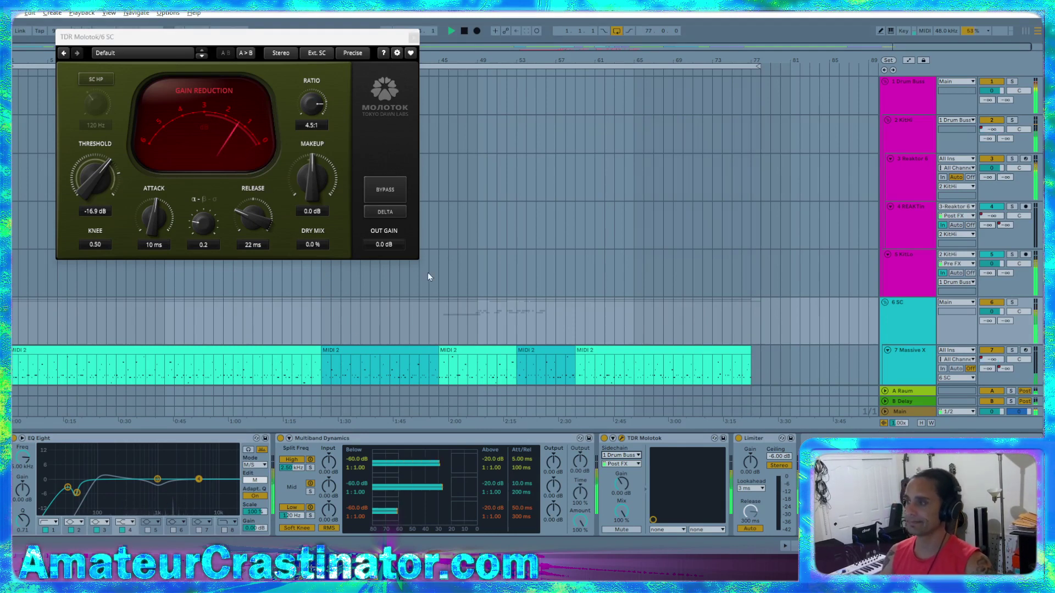
left_click(413, 37)
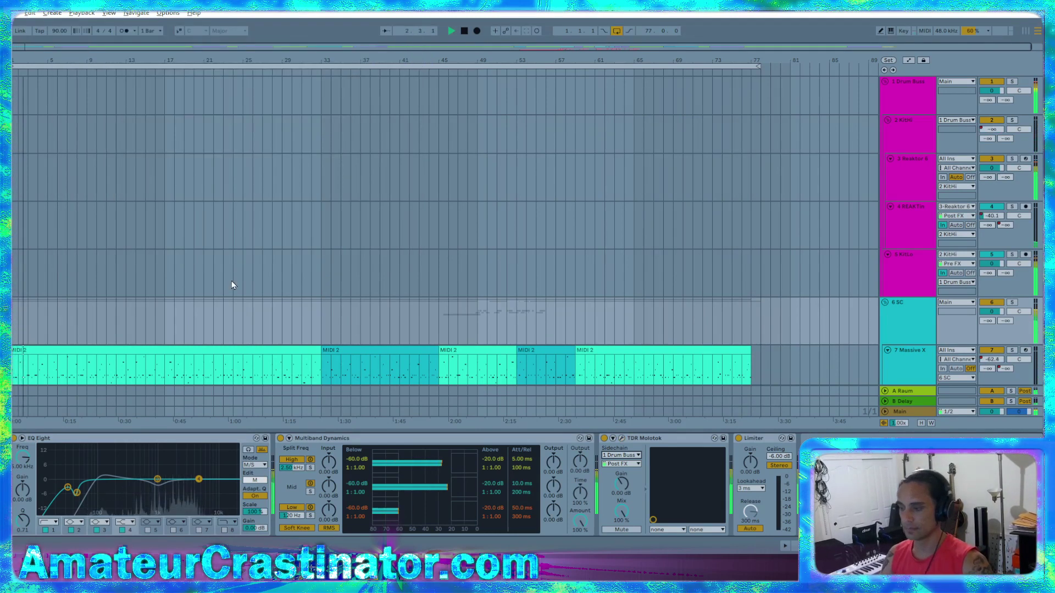
- In the SC track's EQ Eight, edit the side channel and set its low-cut band's frequency to 120 Hz
left_click(255, 480)
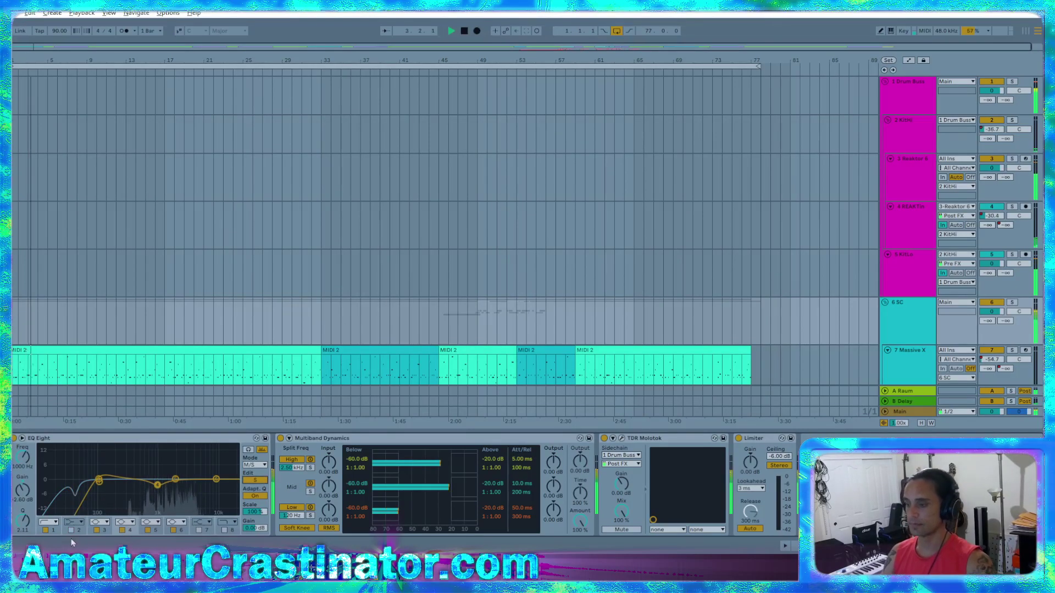
left_click(54, 531)
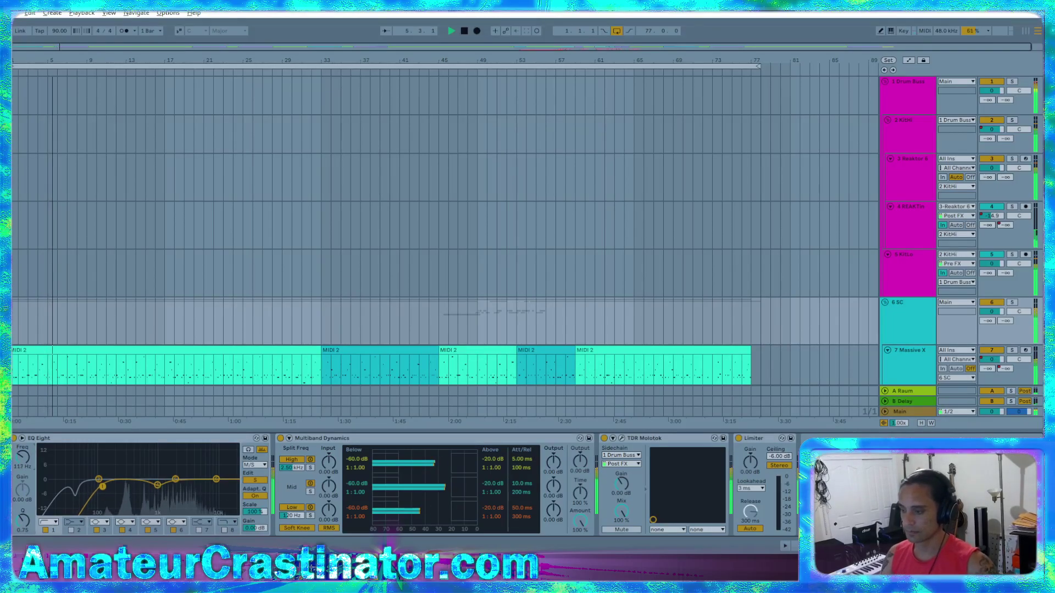
left_click_drag(23, 460, 24, 456)
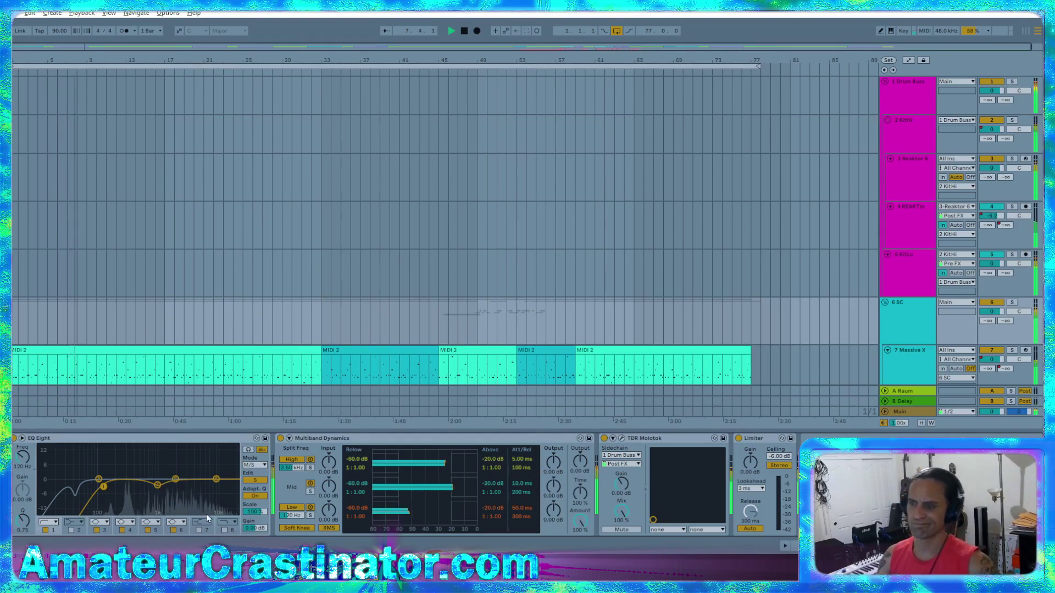
- Show the Drum Buss EQ Eight's mid curve and bypass and re-enable its Multiband Dynamics to compare the sound
left_click(912, 102)
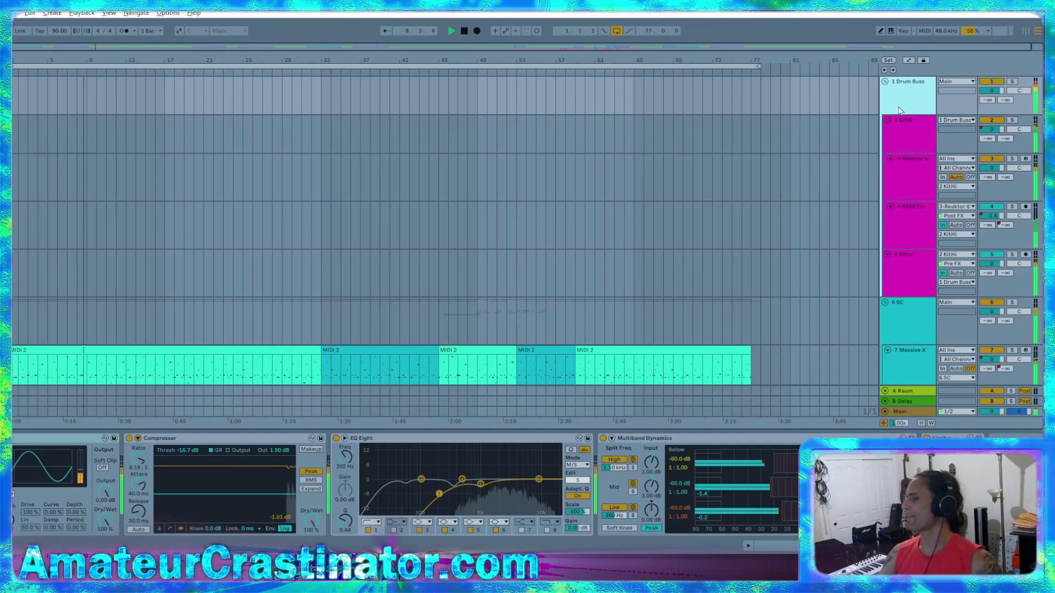
left_click(574, 480)
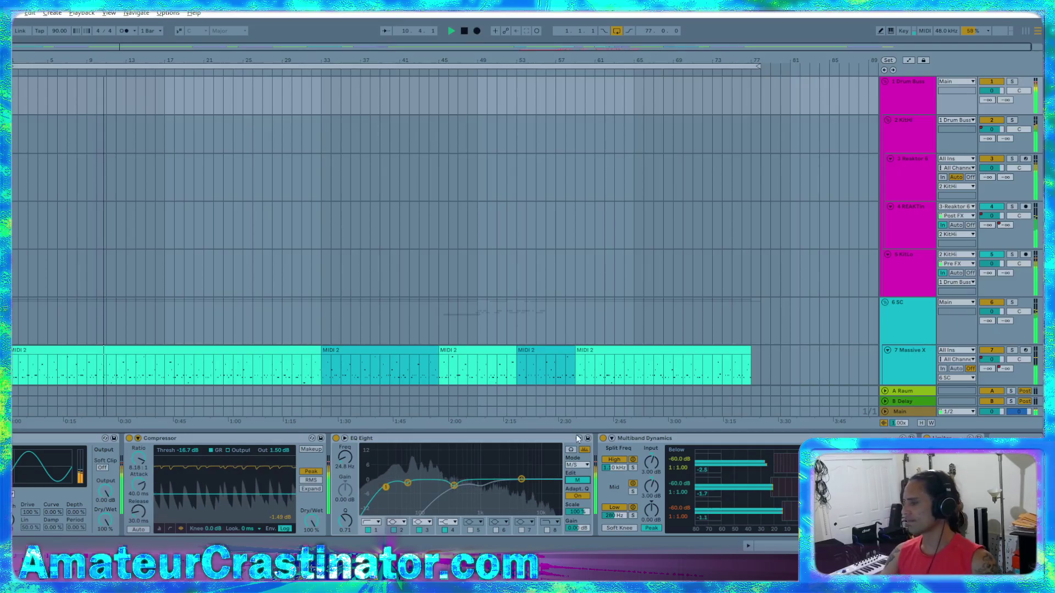
left_click(602, 438)
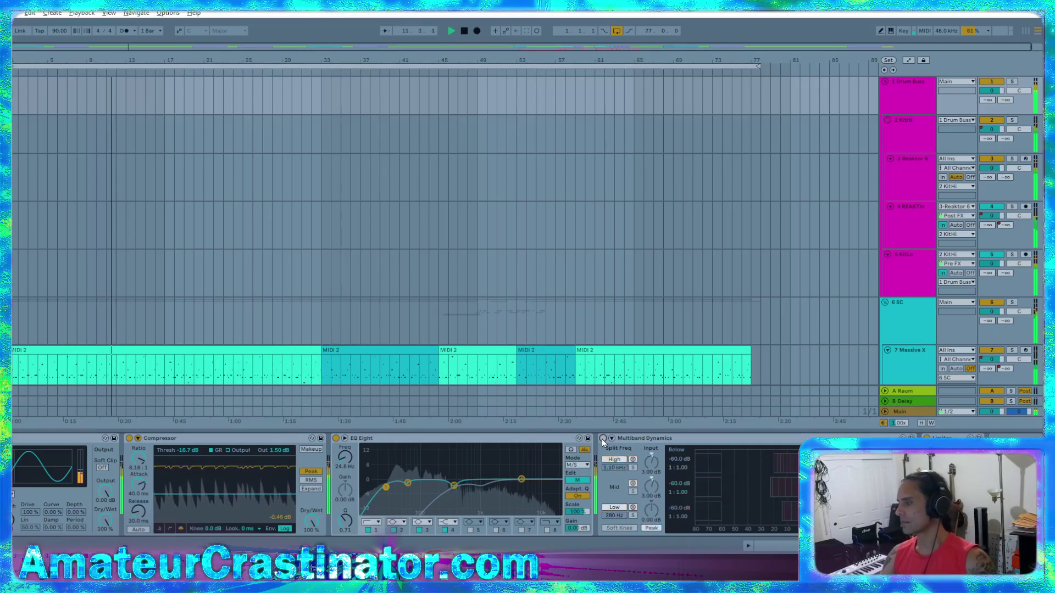
left_click(603, 438)
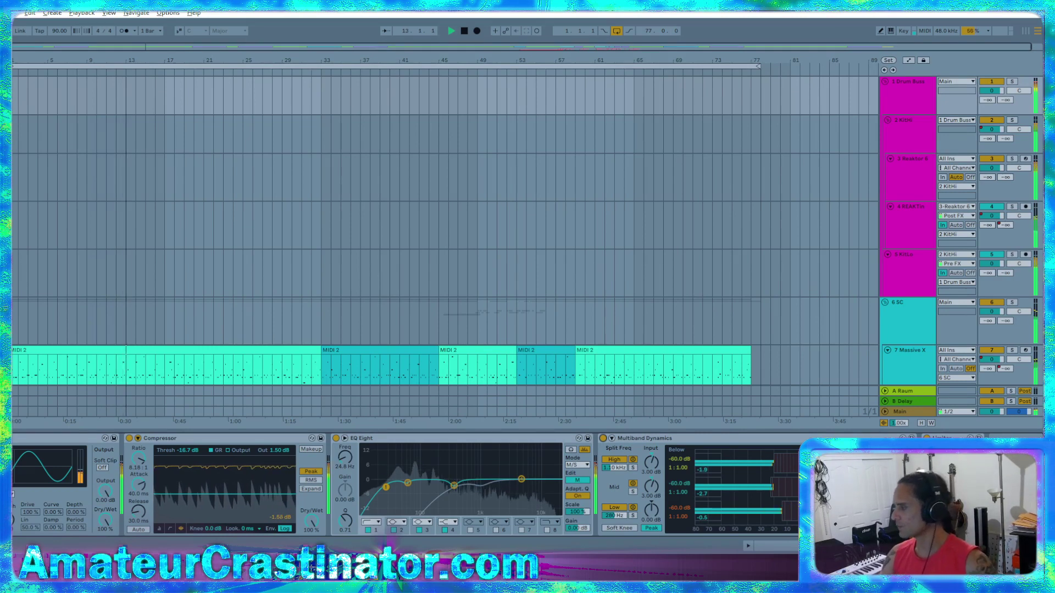
- Compare the Multiband Dynamics settings of the SC track with those of the Drum Buss track
left_click(907, 330)
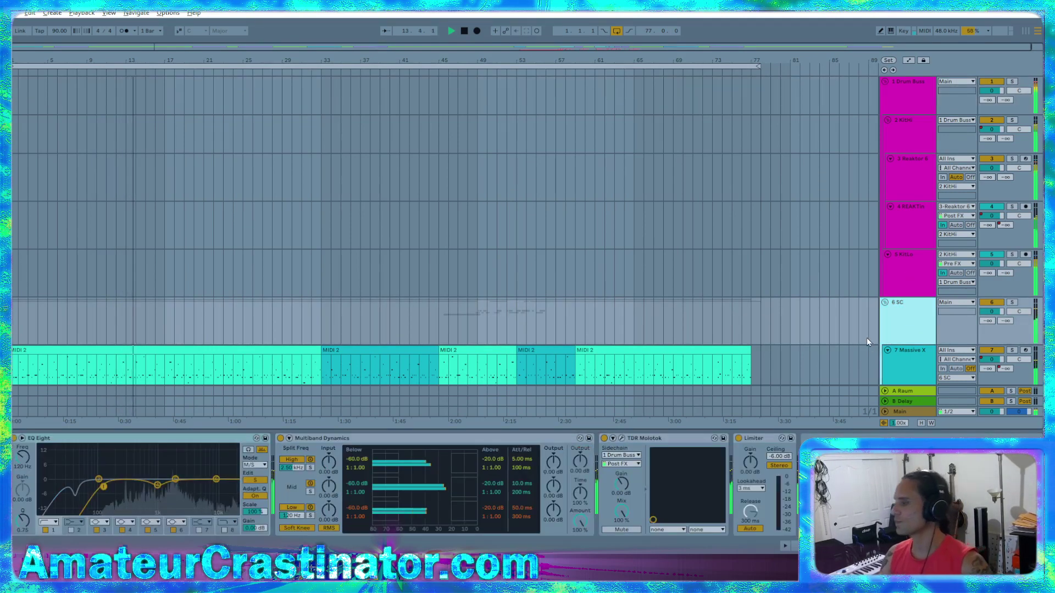
scroll(865, 337, "down", 3)
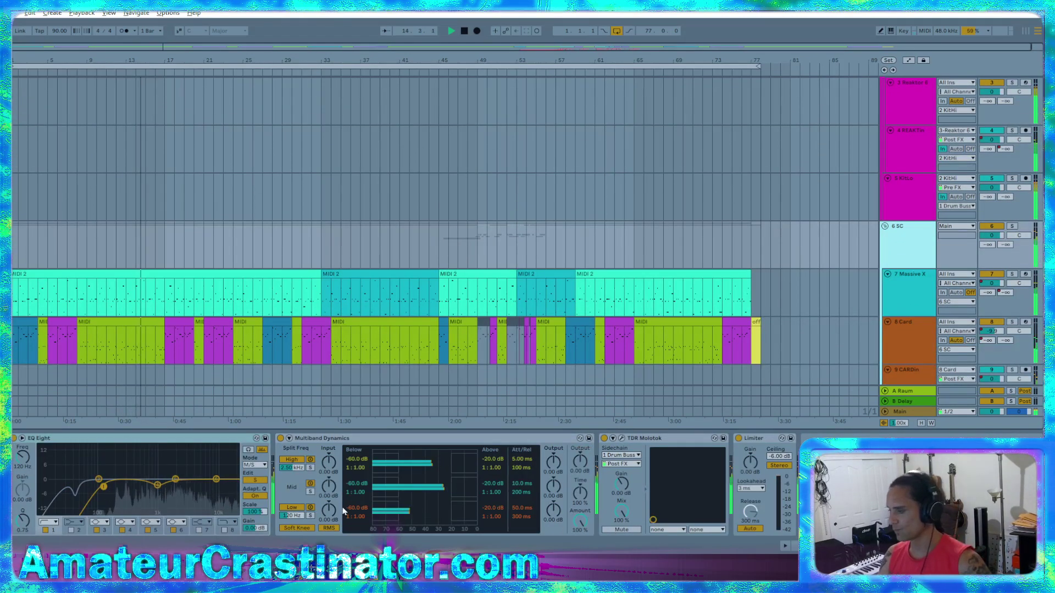
left_click(907, 104)
scroll(908, 101, "up", 3)
left_click(908, 106)
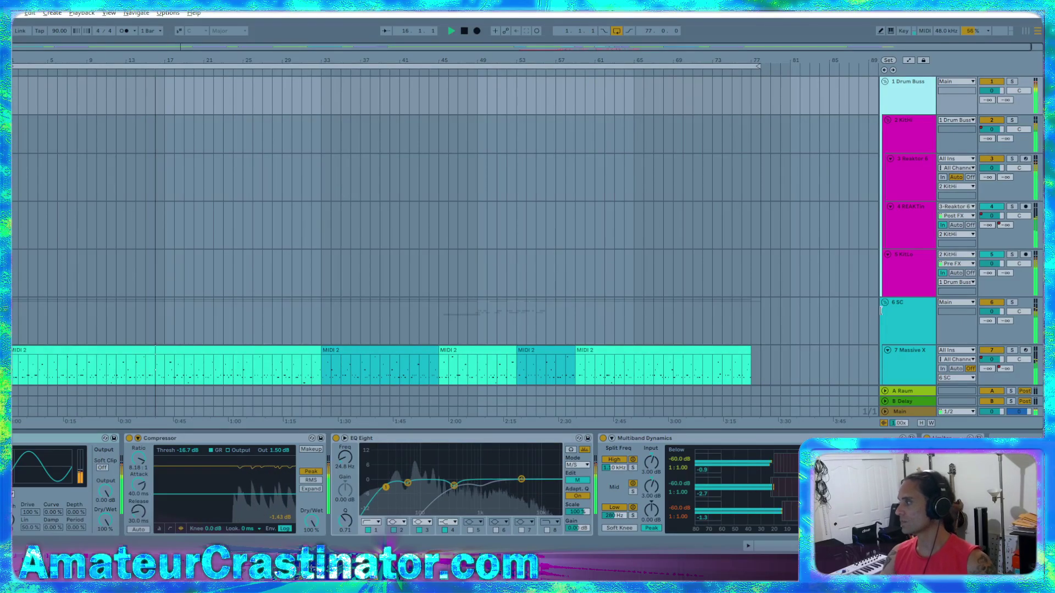
- In the SC track's Multiband Dynamics, set the attack times to 40 ms low, 50 ms mid and 38 ms high, and the high release to 90 ms
left_click(906, 322)
scroll(907, 324, "down", 5)
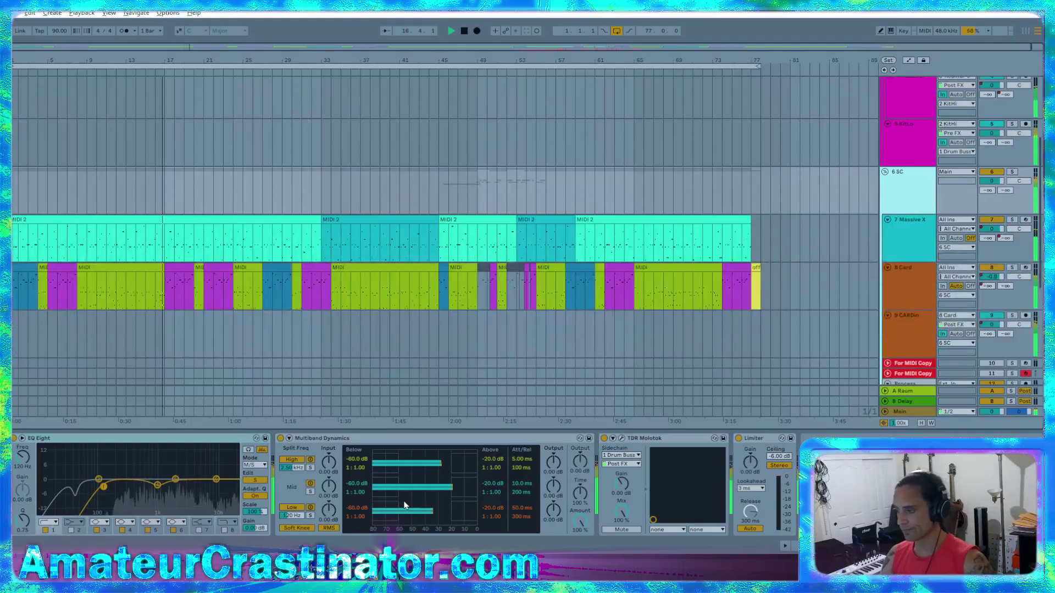
scroll(485, 337, "down", 2)
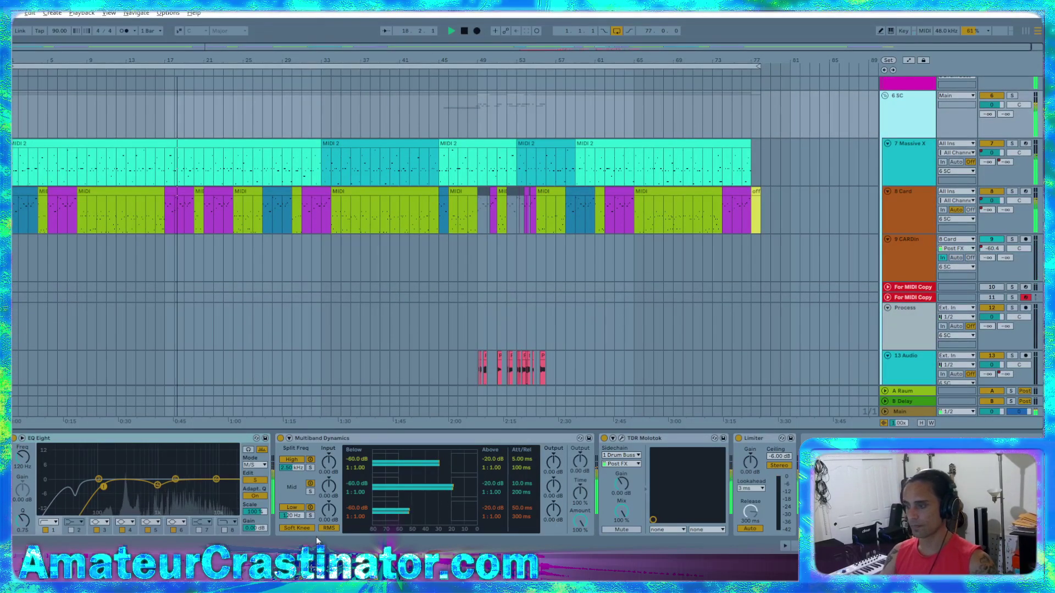
left_click(518, 514)
type("40")
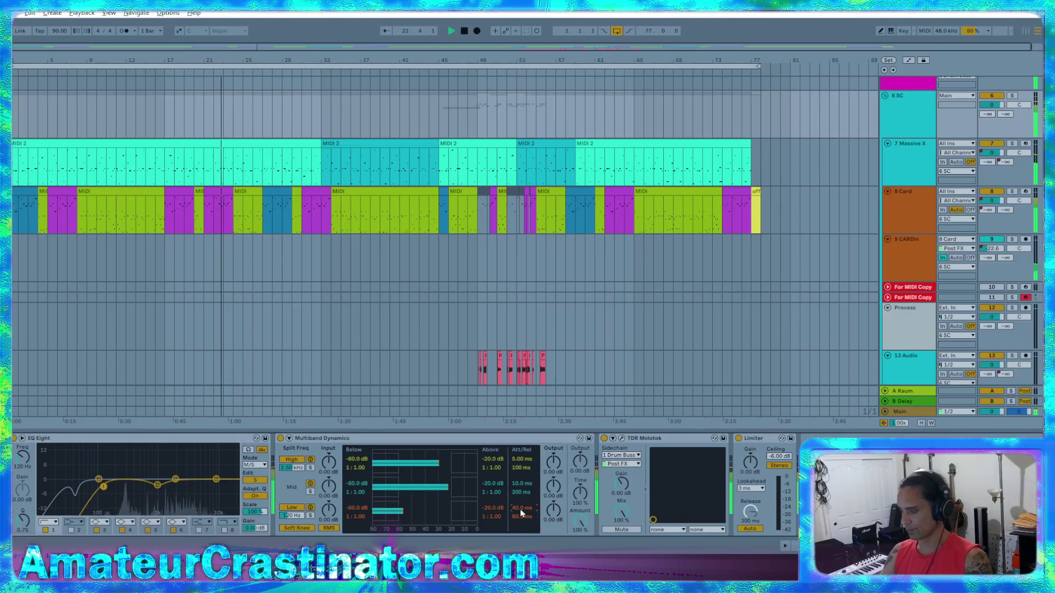
left_click(520, 485)
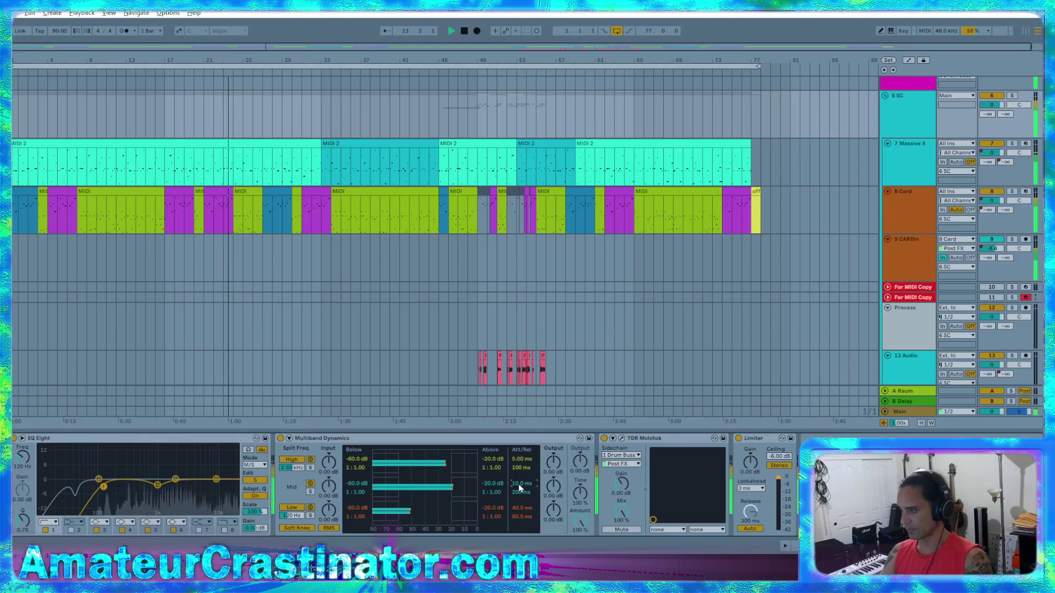
left_click_drag(518, 486, 518, 472)
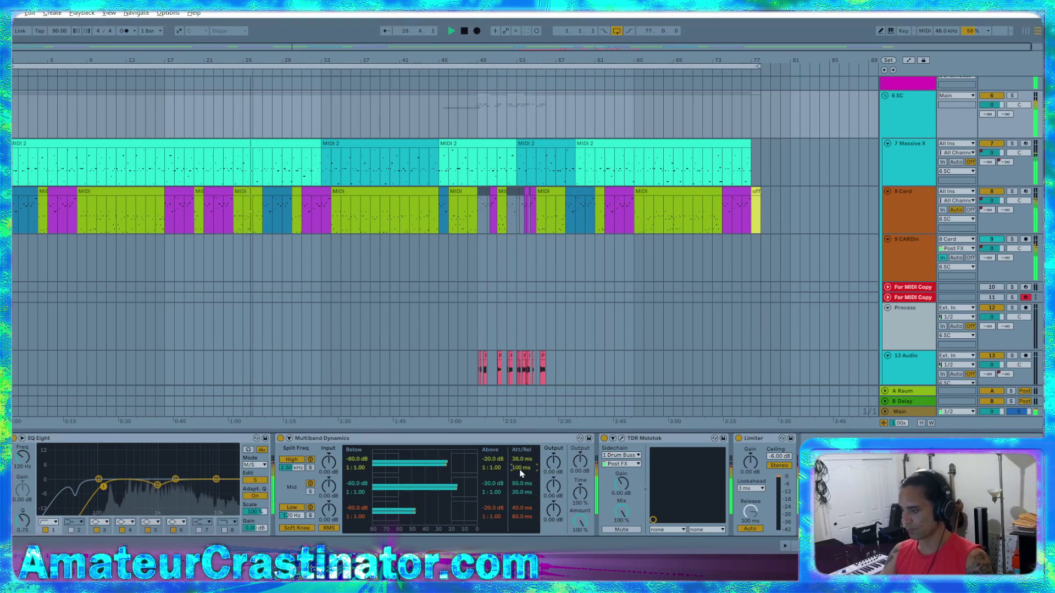
left_click_drag(521, 473, 521, 475)
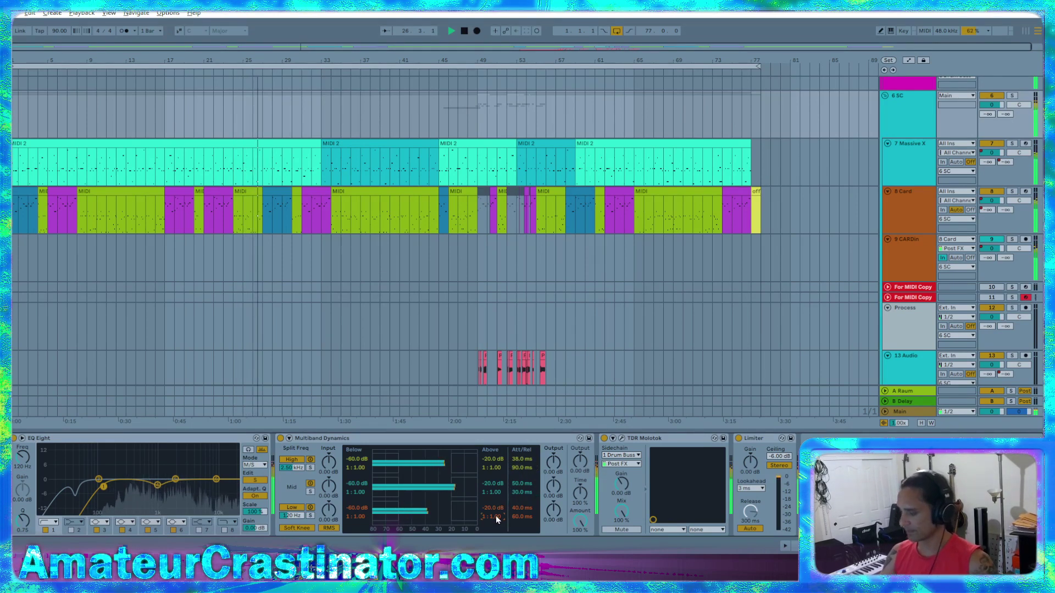
- Set the Multiband Dynamics' above-threshold ratios to 1:4.00 for the low and high bands and 1:2.00 for the mid band
left_click_drag(495, 515, 493, 489)
left_click(496, 492)
left_click(496, 487)
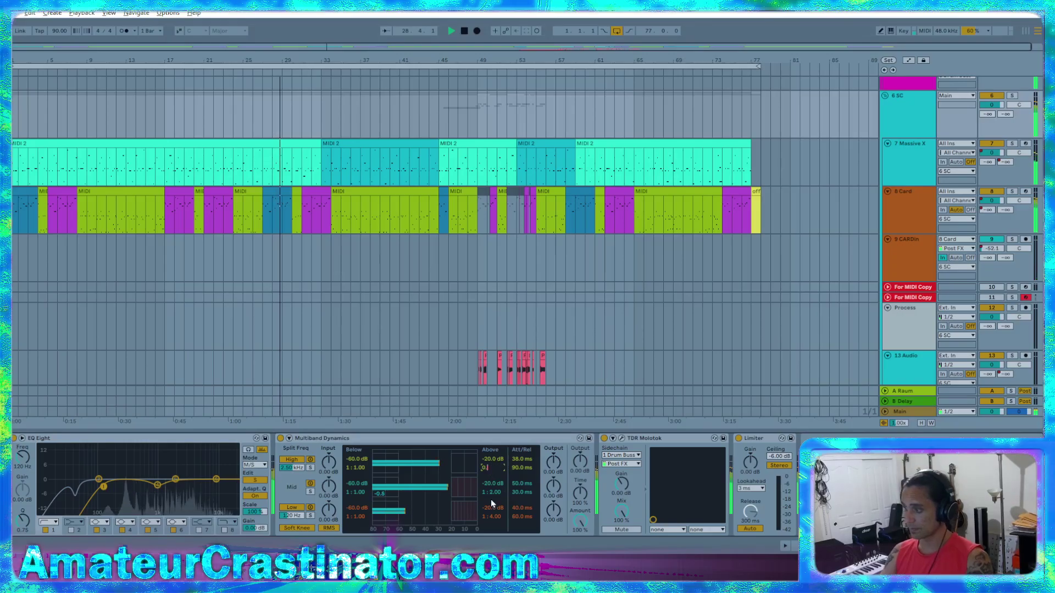
type("4")
key("Return")
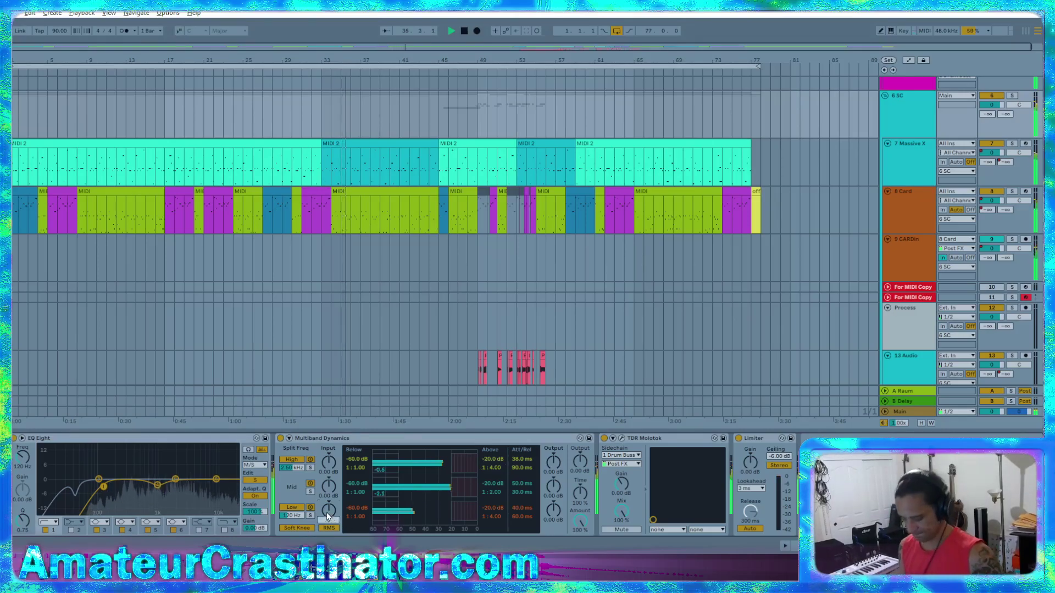
- Fine-tune the low band's above threshold by ear to about -29 dB in the SC track's Multiband Dynamics
scroll(328, 512, "up", 6)
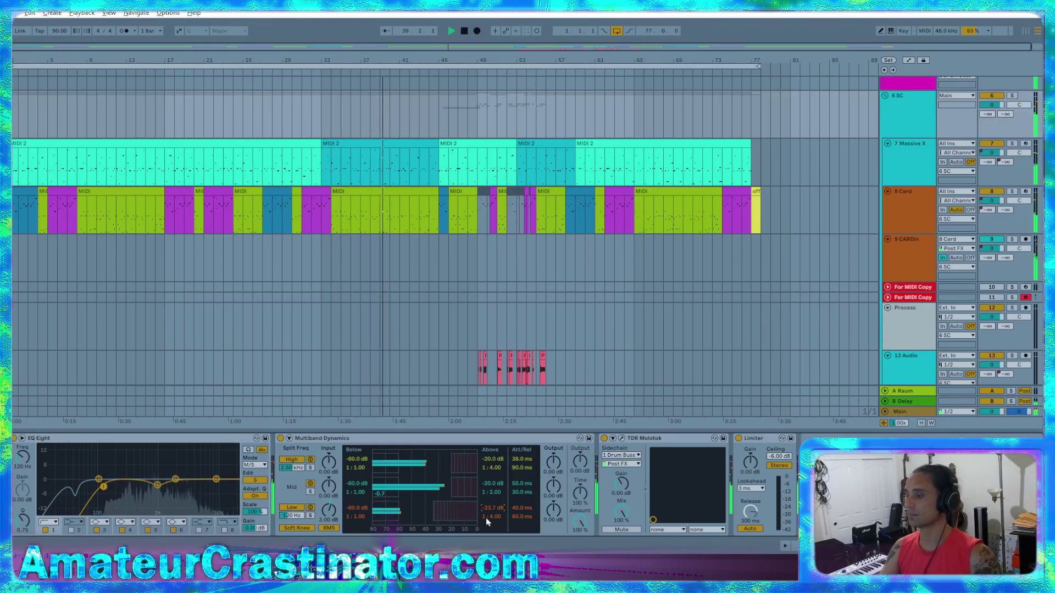
left_click_drag(394, 513, 389, 508)
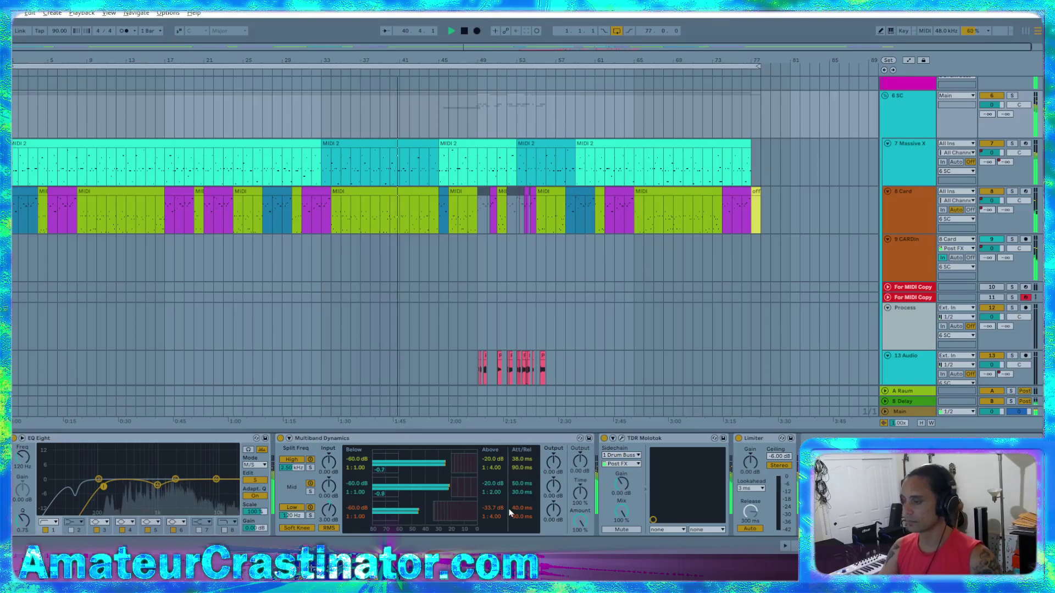
left_click_drag(492, 514, 492, 510)
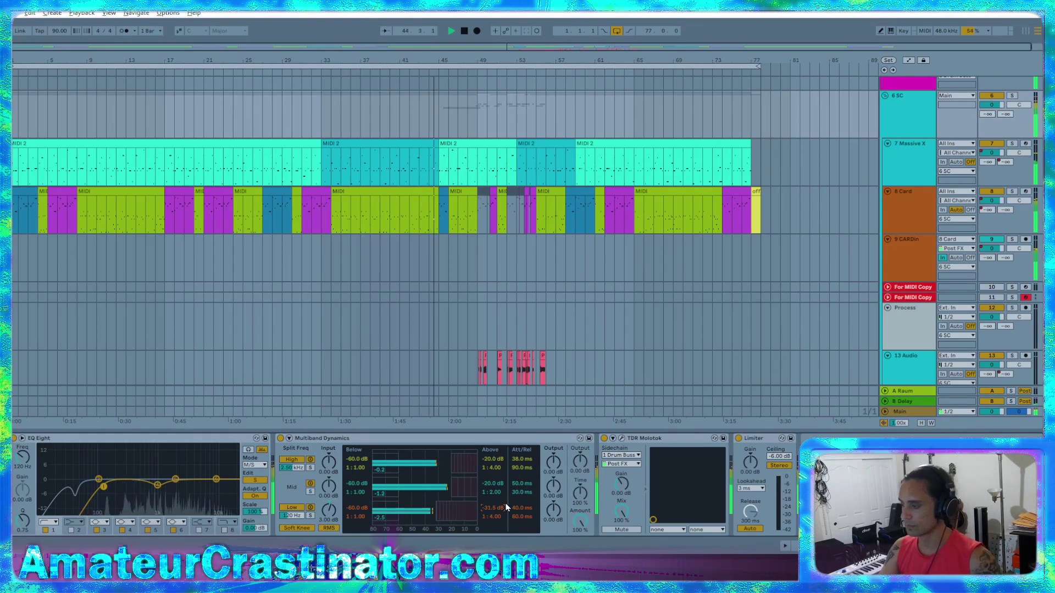
left_click_drag(492, 510, 491, 507)
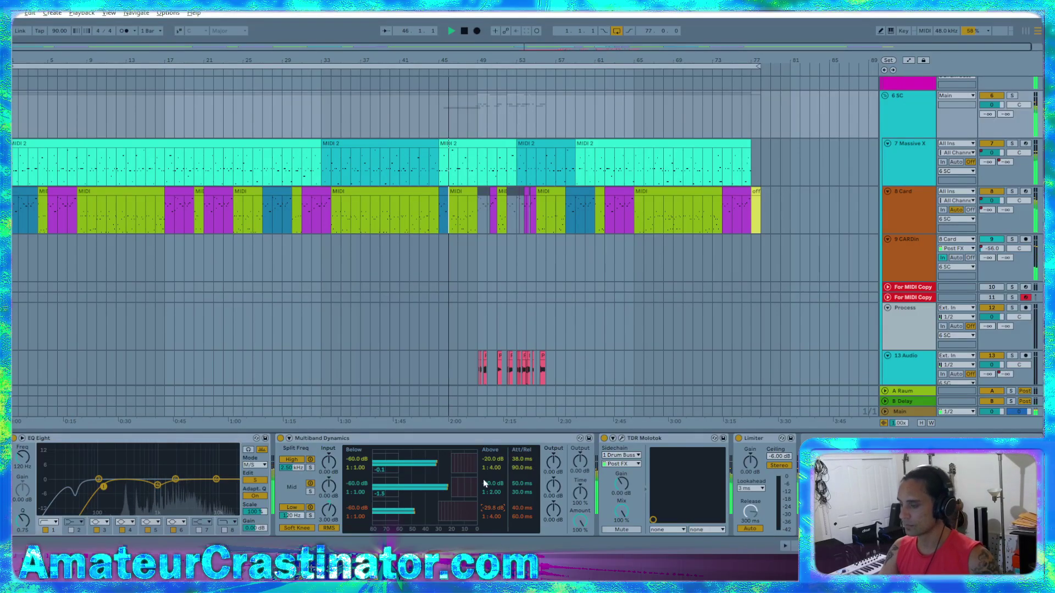
left_click_drag(486, 507, 485, 507)
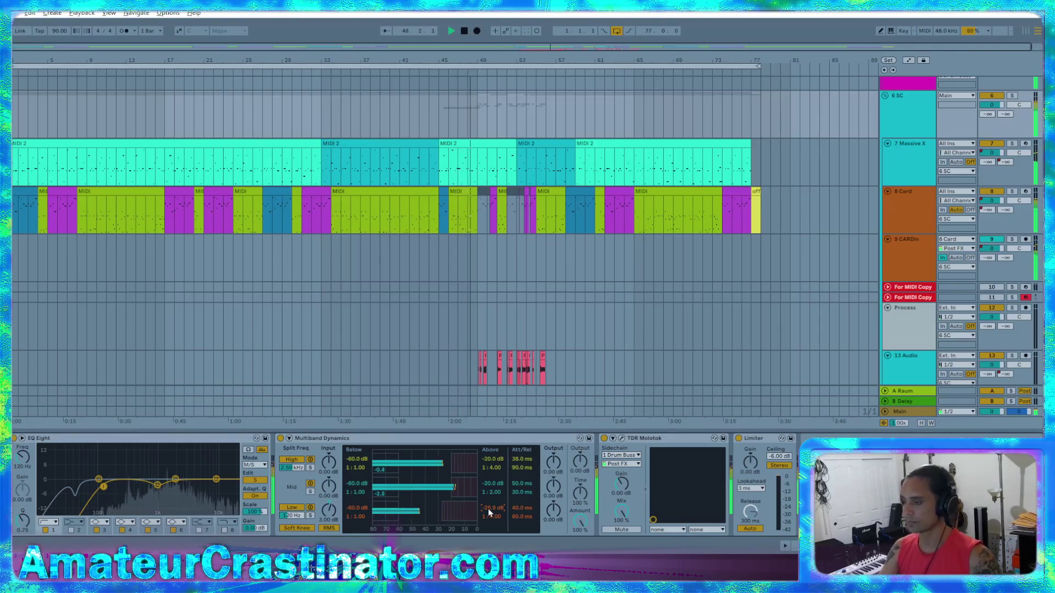
left_click_drag(485, 507, 486, 509)
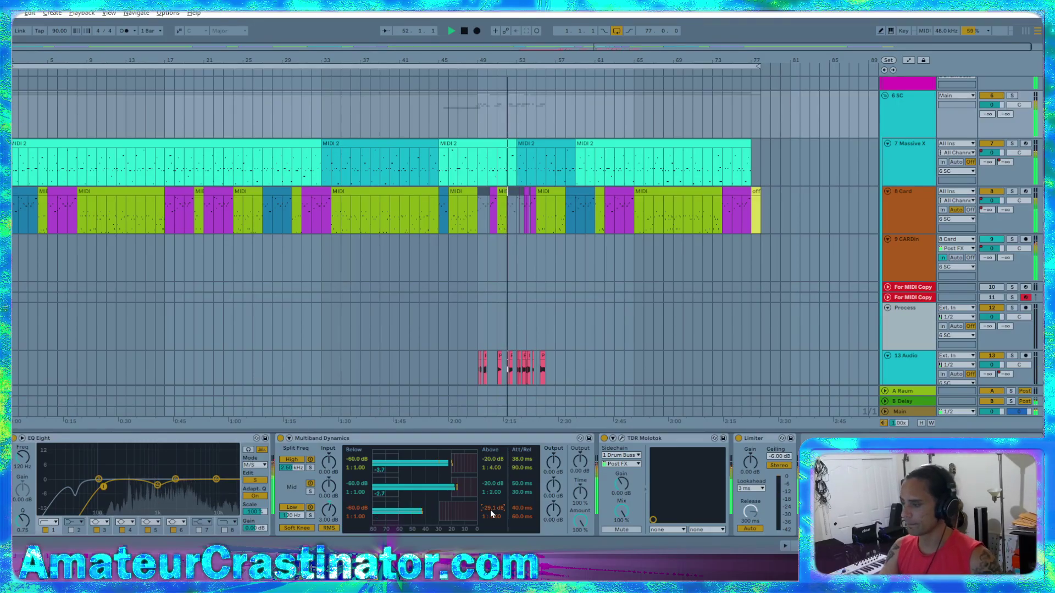
- Set the low band's below ratio to 1:0.70 and output to 3.00 dB, and raise the mid band's output while comparing that band bypassed
left_click_drag(492, 513, 548, 503)
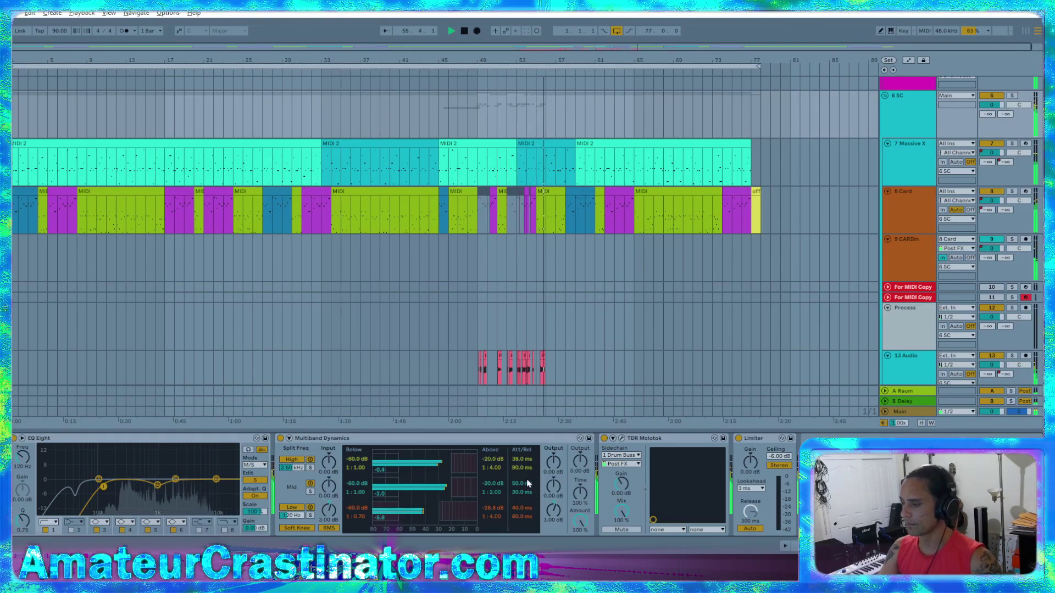
left_click_drag(543, 488, 544, 482)
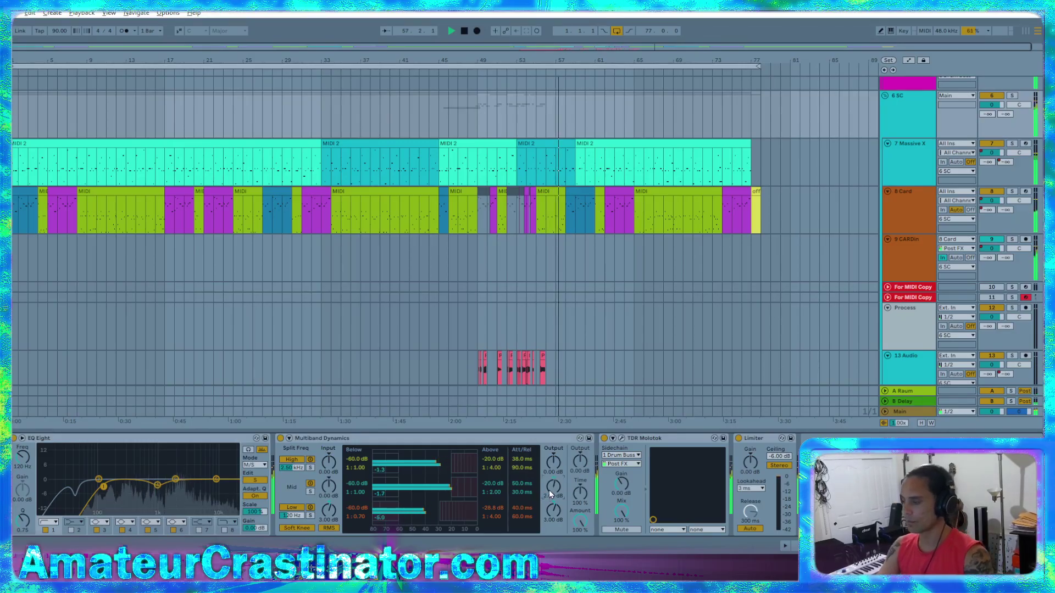
left_click(310, 484)
left_click(310, 483)
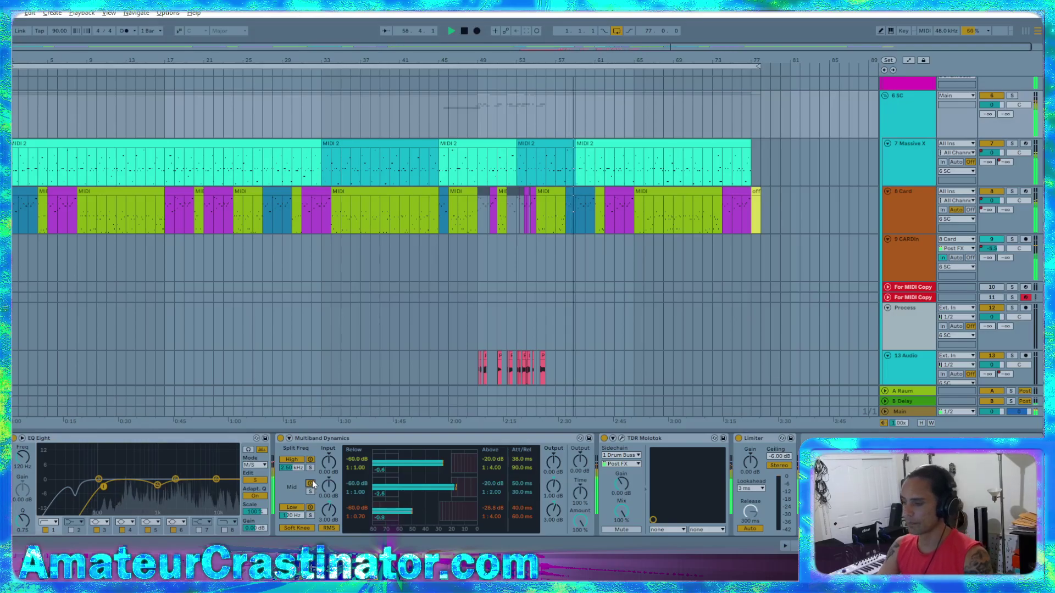
left_click_drag(552, 492, 552, 485)
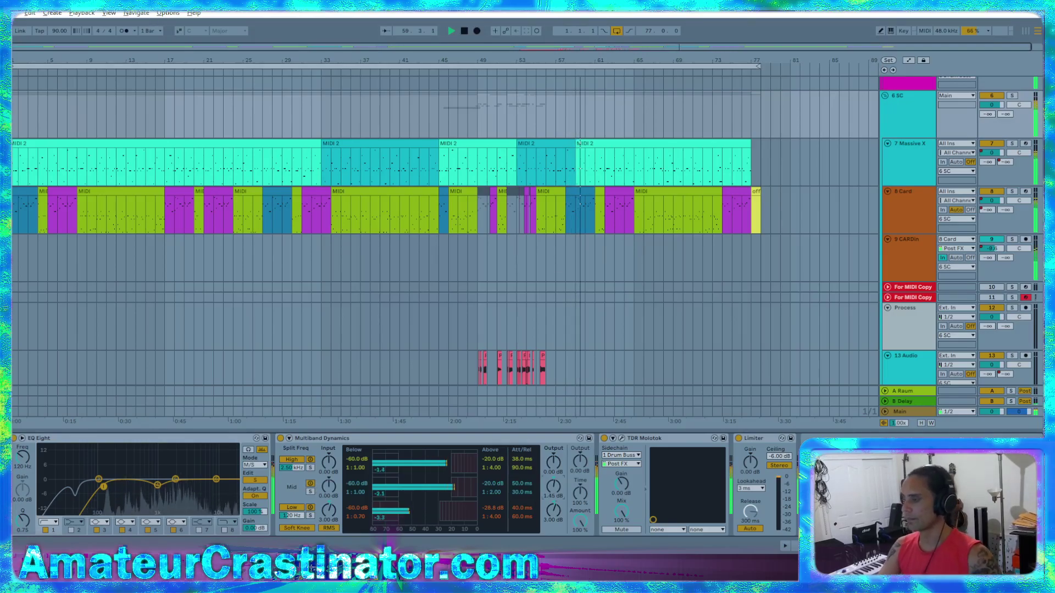
- Enlarge the EQ Eight display, and set the Multiband Dynamics' split frequencies to 200 Hz and 3.80 kHz and its high and mid inputs to 3.00 dB
left_click(22, 438)
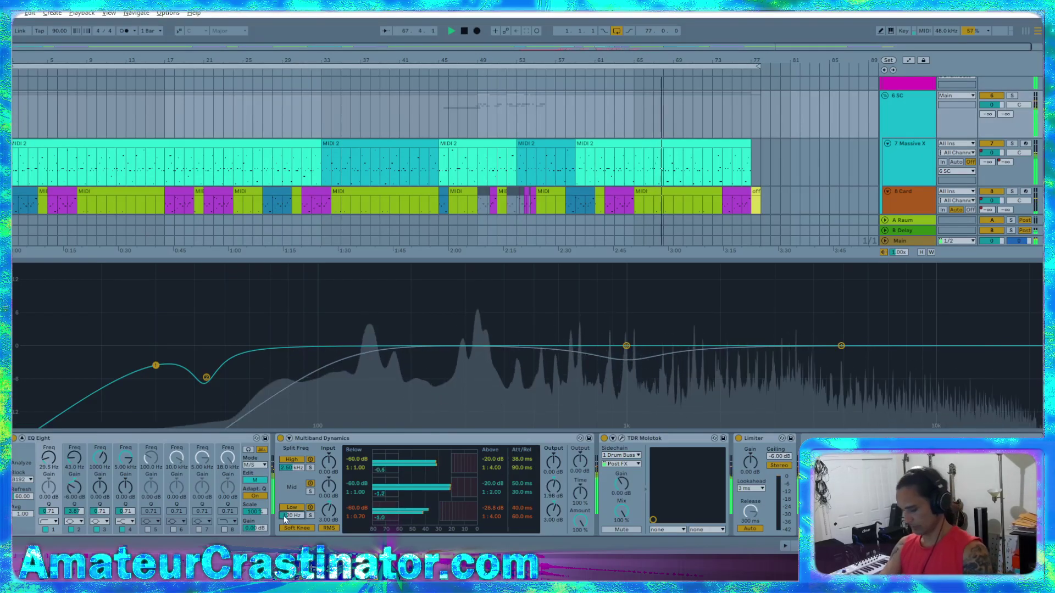
left_click_drag(283, 516, 283, 500)
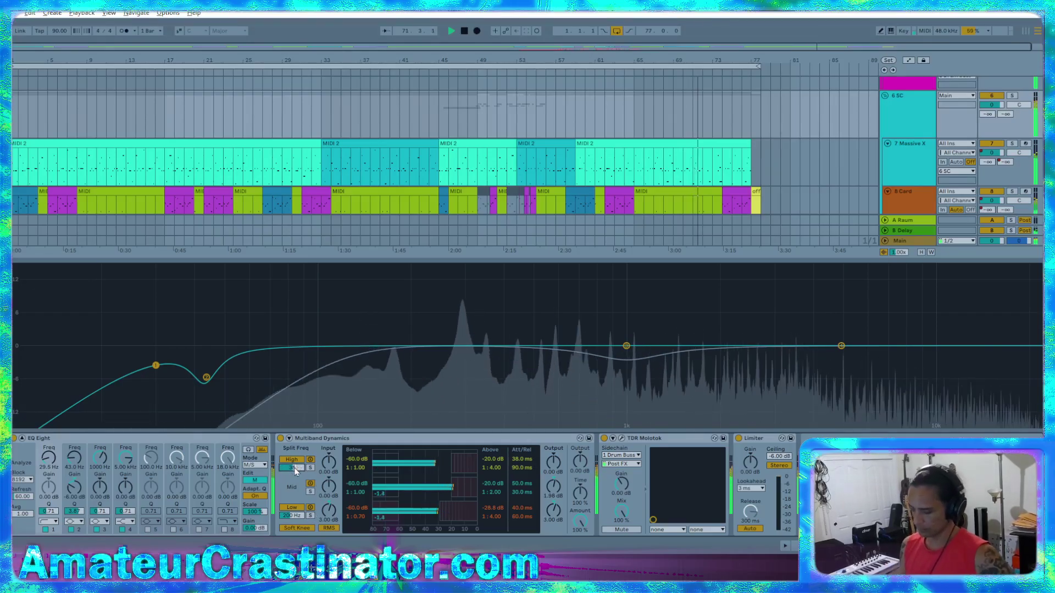
left_click_drag(295, 468, 330, 461)
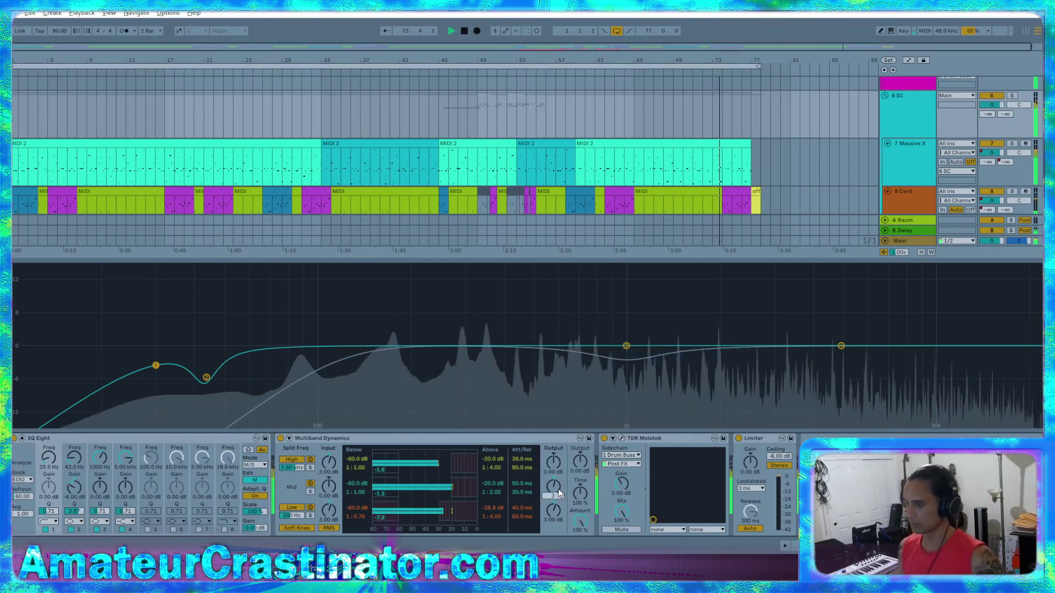
- Set the mid output to 3.00 dB, the high output to 2.00 dB and the high above threshold to -21.9 dB, and compare with Multiband Dynamics bypassed
left_click_drag(558, 489, 549, 468)
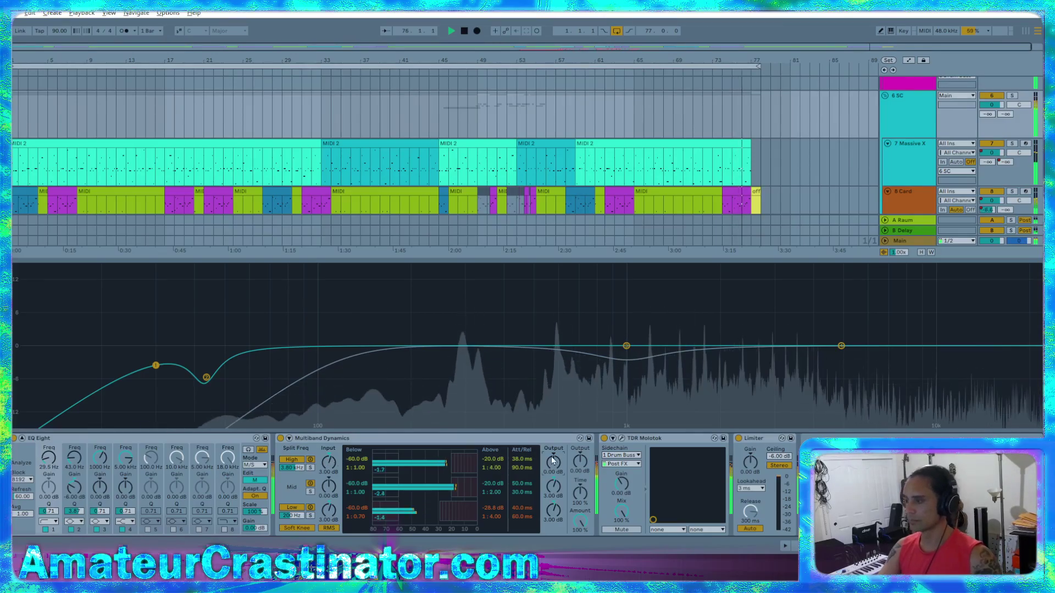
left_click_drag(492, 459, 550, 459)
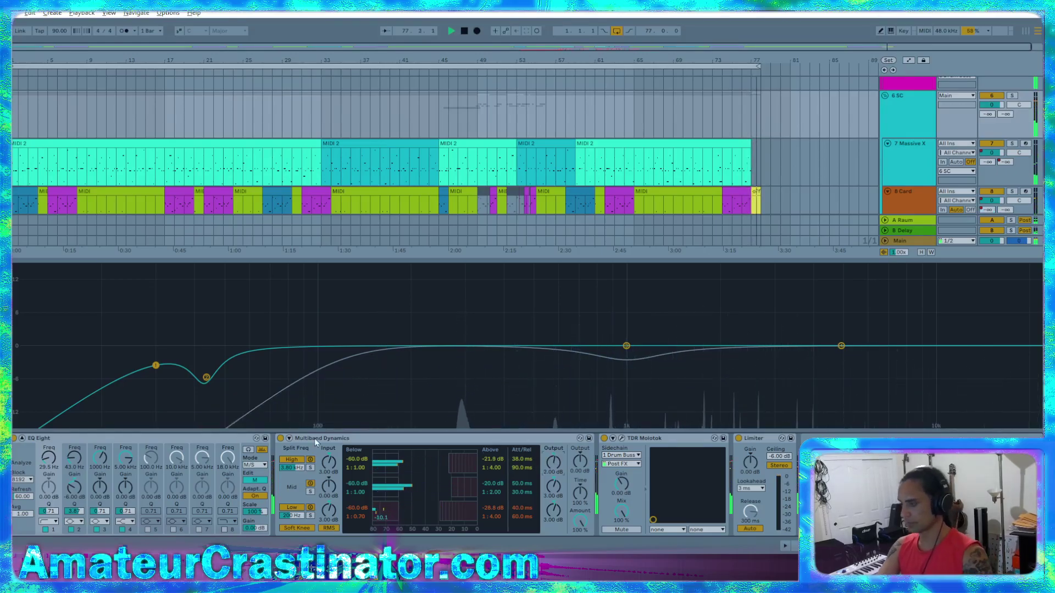
left_click(281, 438)
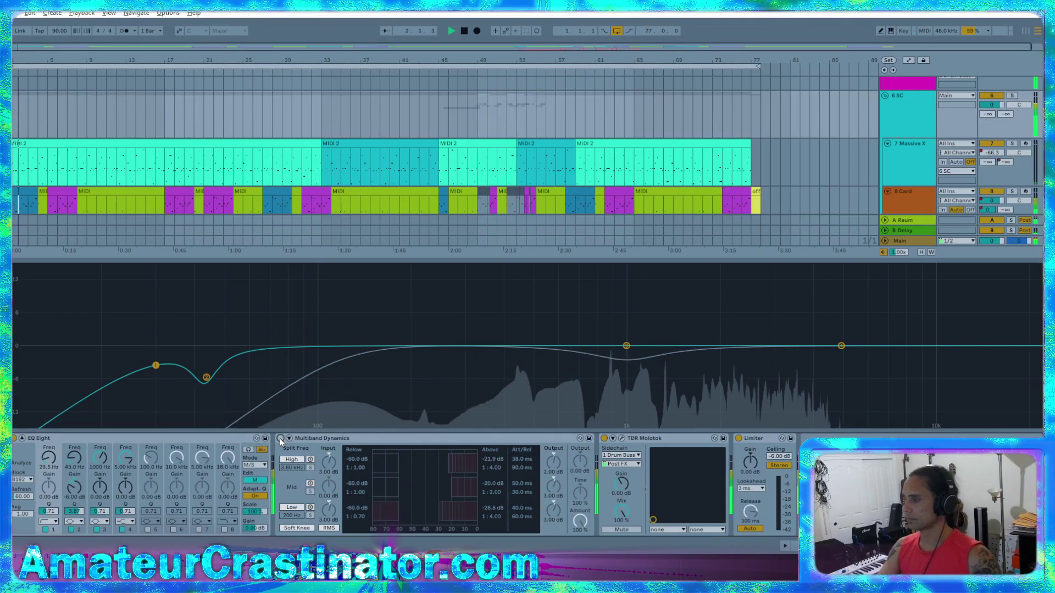
left_click(280, 438)
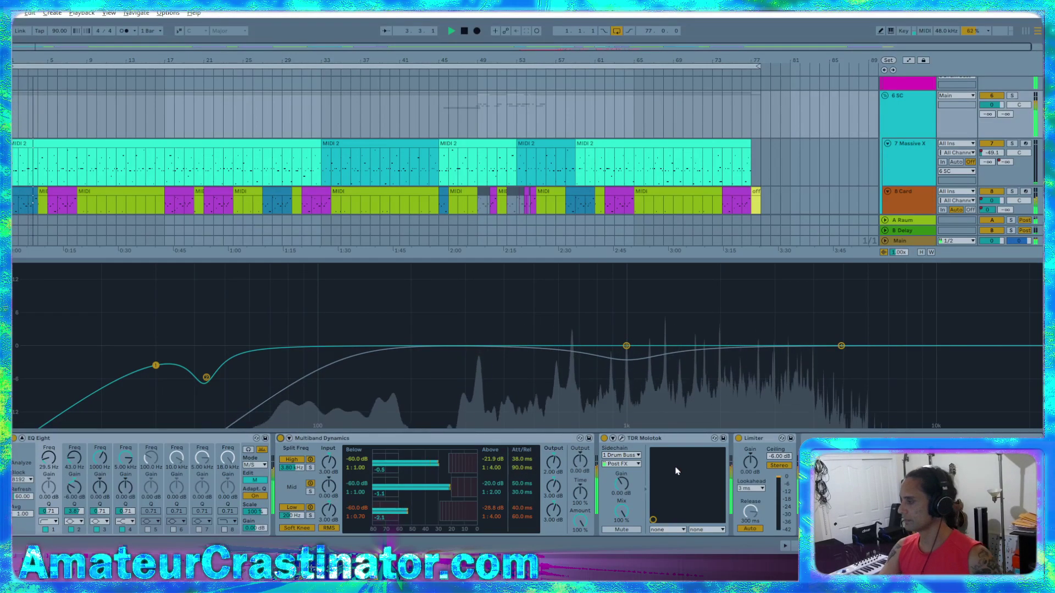
- Set the SC track's Limiter ceiling to -3.00 dB, raise the Multiband Dynamics' overall output, and check the Molotok's plug-in window
left_click_drag(768, 457, 768, 445)
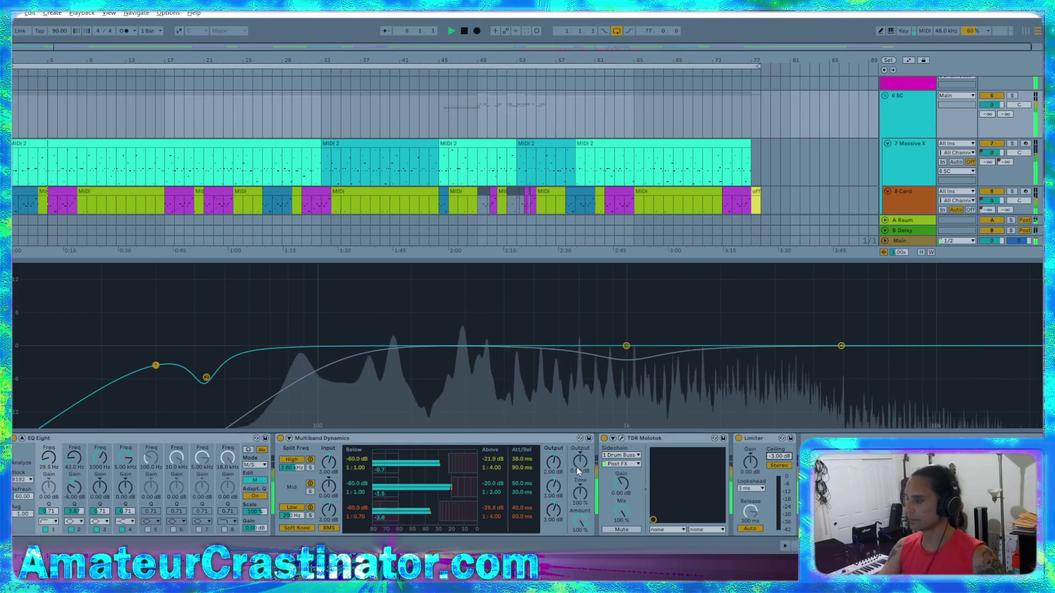
left_click_drag(578, 467, 578, 463)
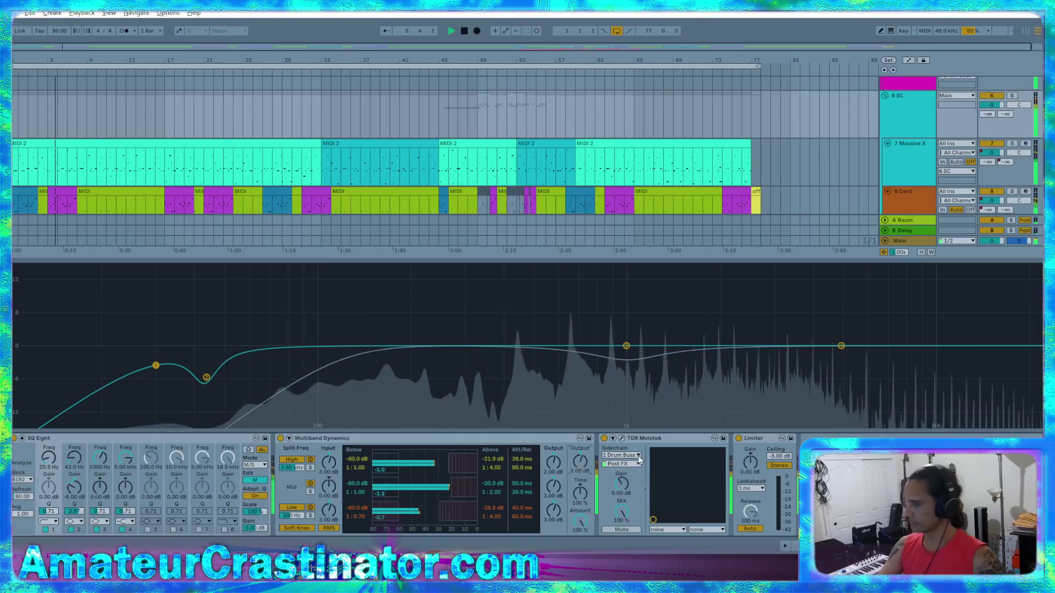
left_click(622, 437)
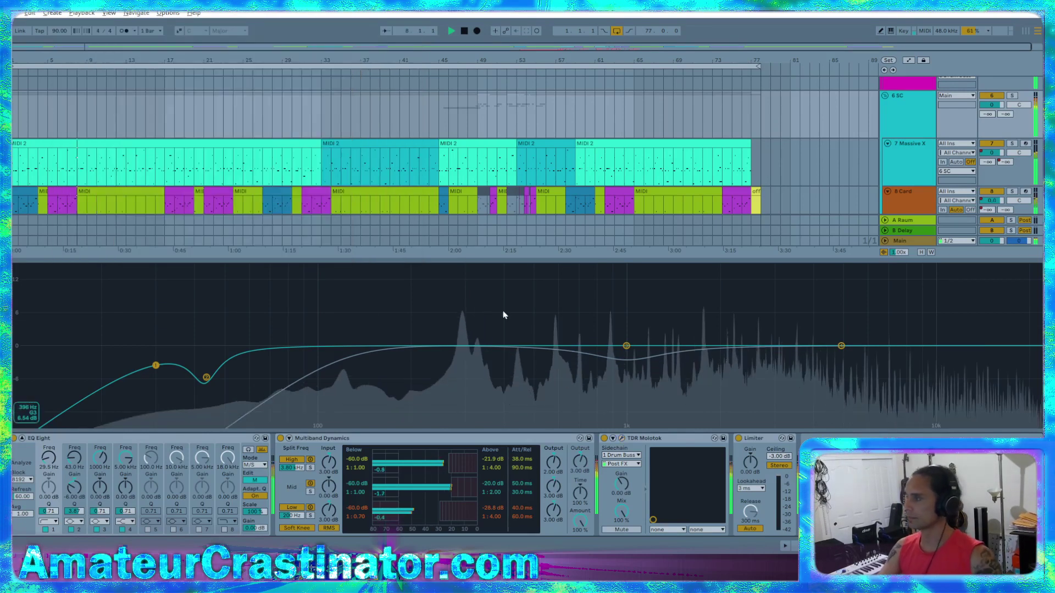
left_click(413, 38)
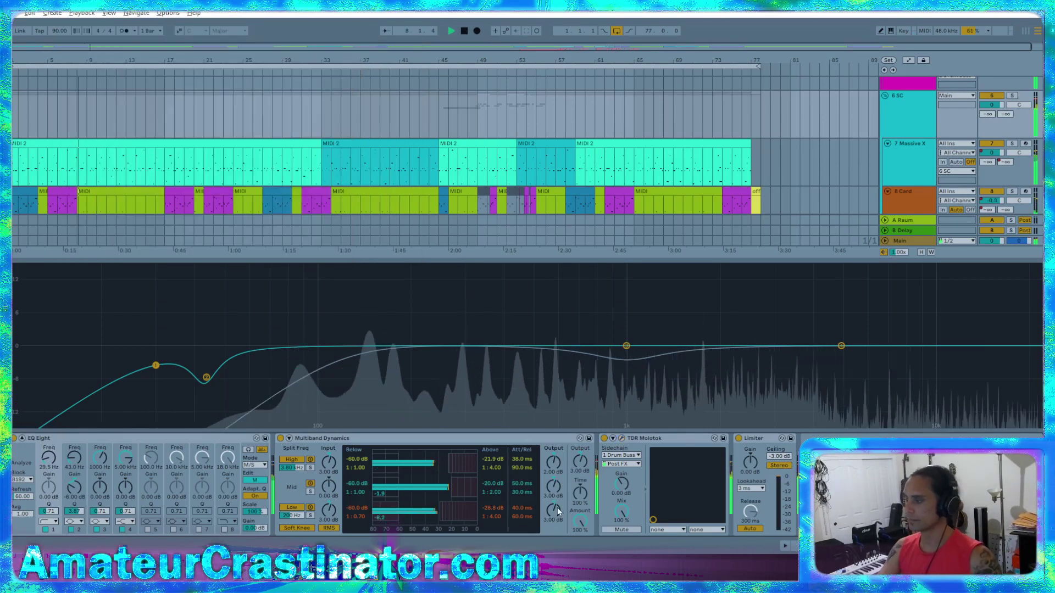
- Collapse the enlarged EQ Eight display, look over the remaining tracks and stop playback
left_click(22, 438)
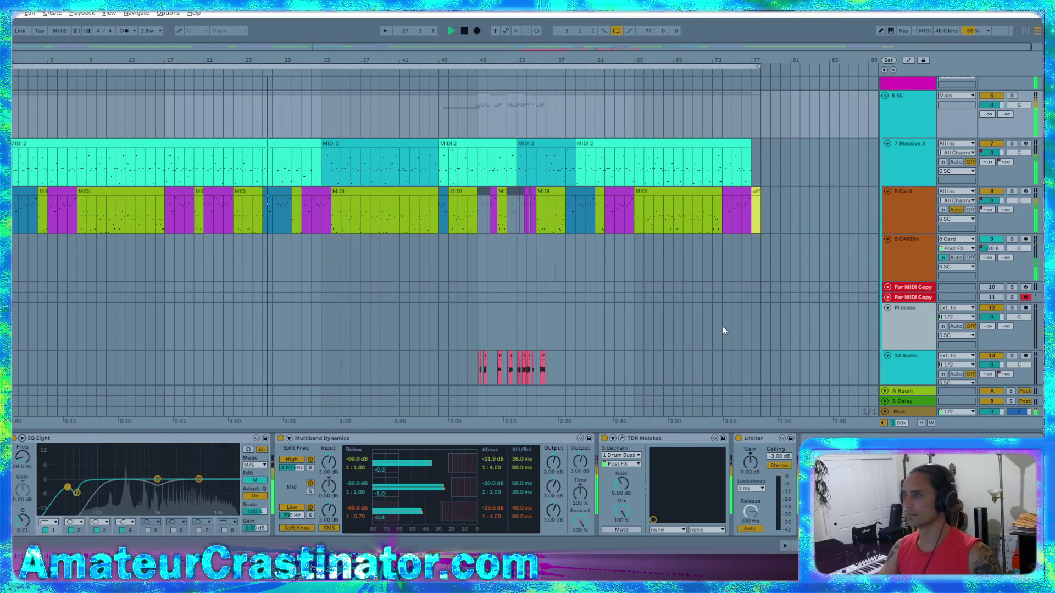
scroll(712, 335, "down", 5)
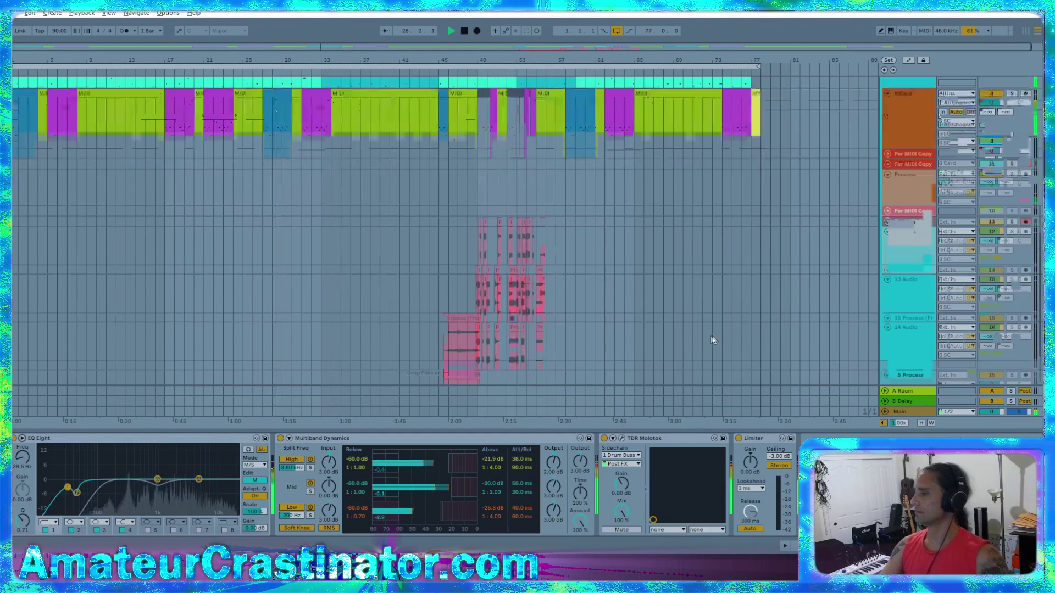
scroll(700, 335, "up", 6)
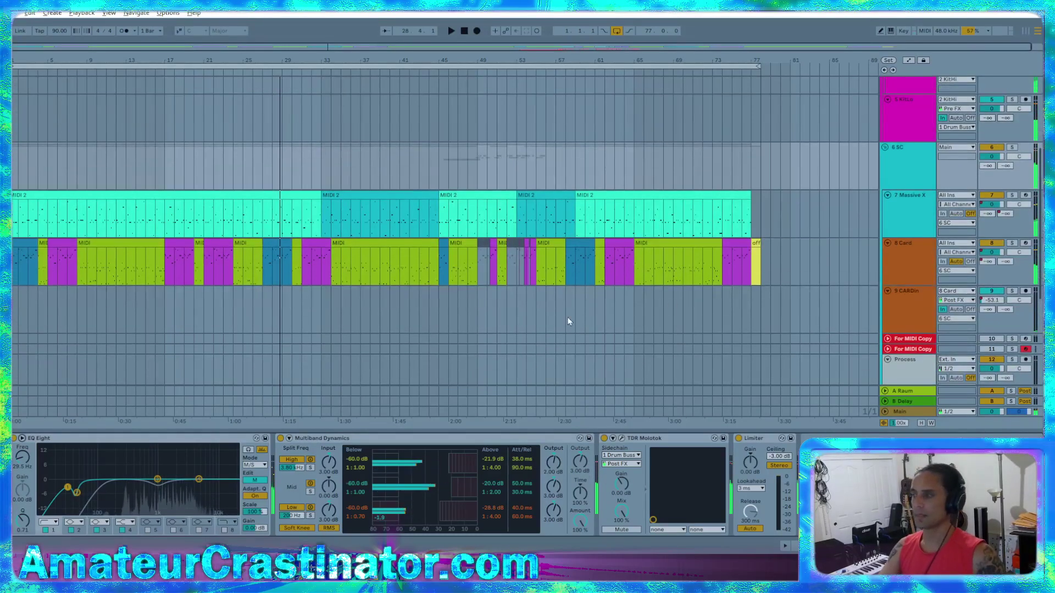
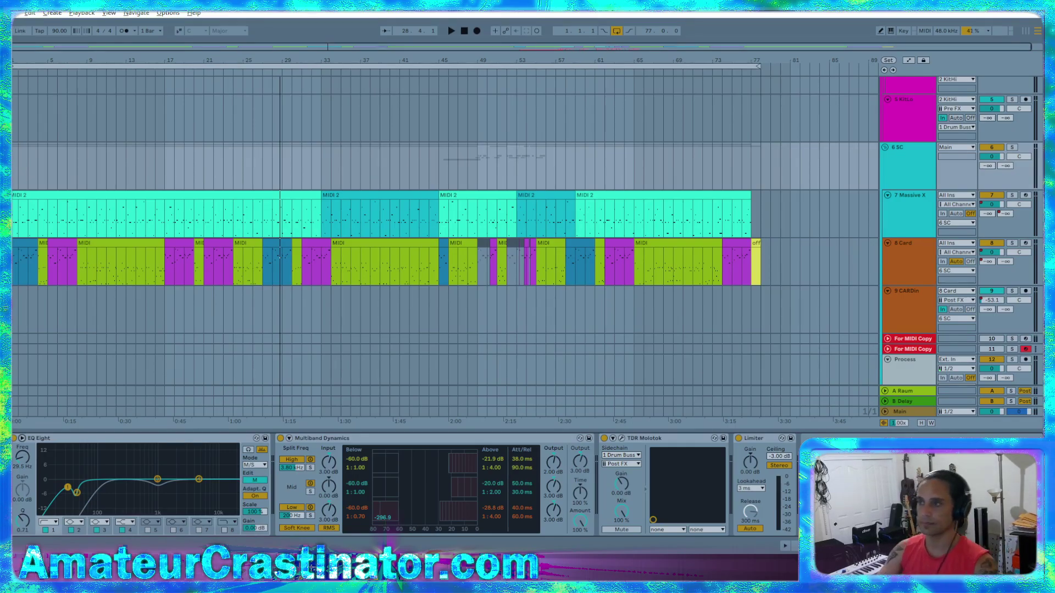
- Open the Ace Fleetwood.als set from the Ace Fleetwood Project folder in Album 001
left_click(11, 12)
left_click(43, 29)
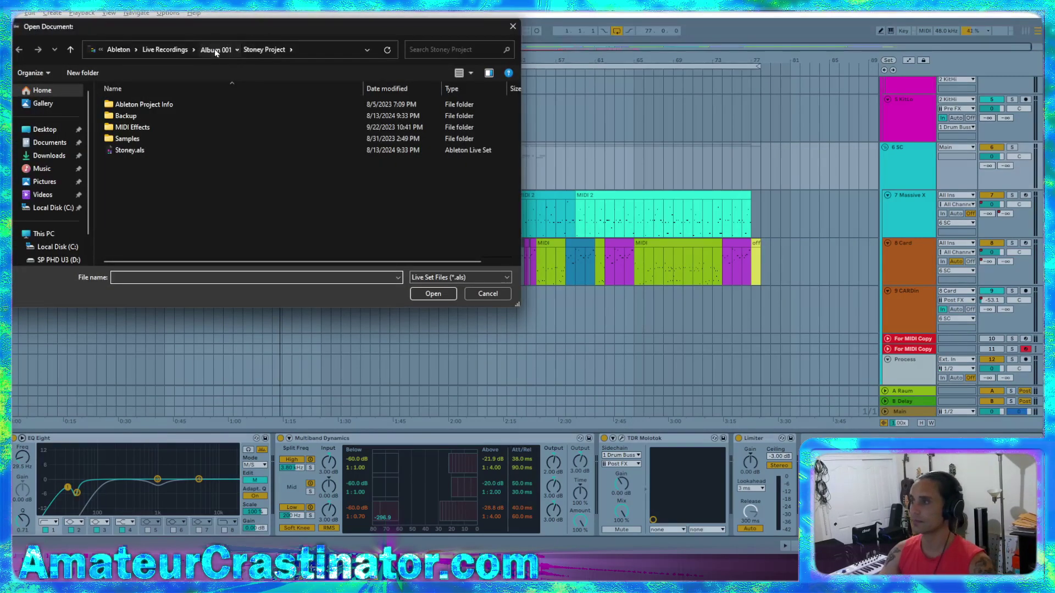
left_click(215, 51)
double_click(164, 104)
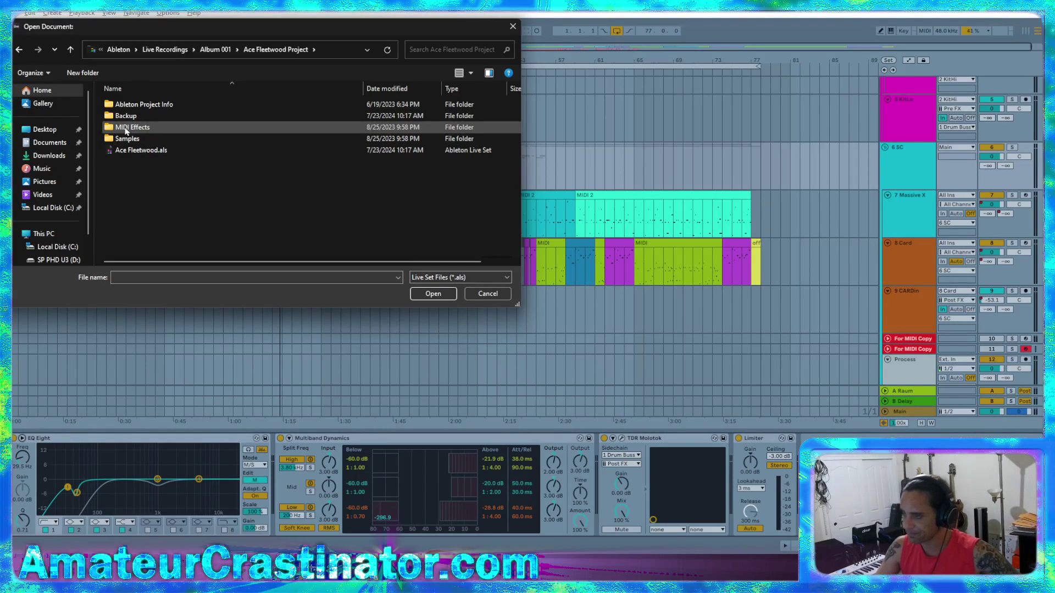
double_click(130, 149)
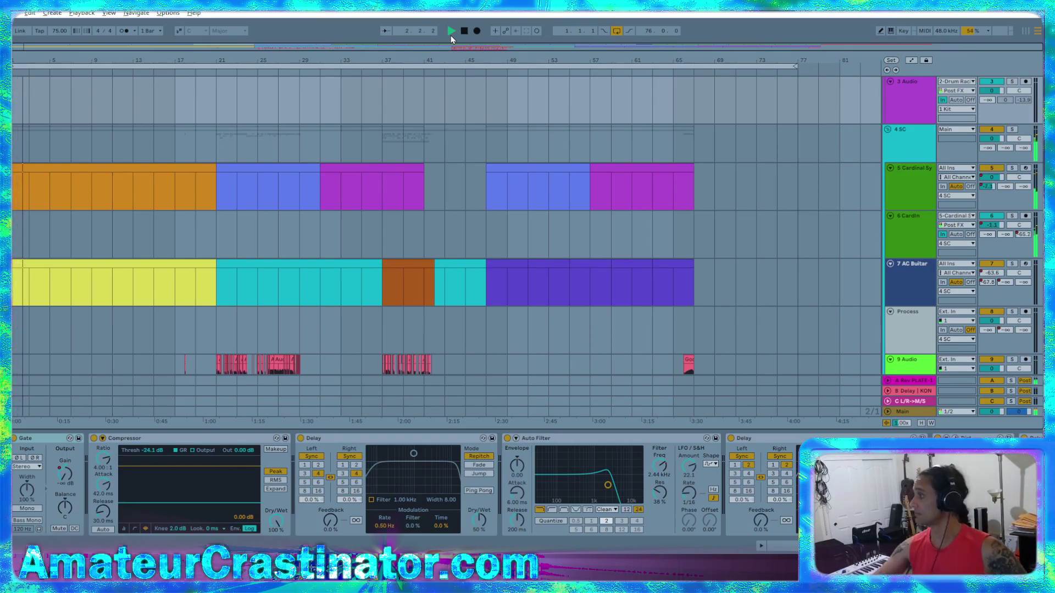
- Inspect the Cardinal Synth patch on track 5 during playback and close its plug-in window
left_click(897, 185)
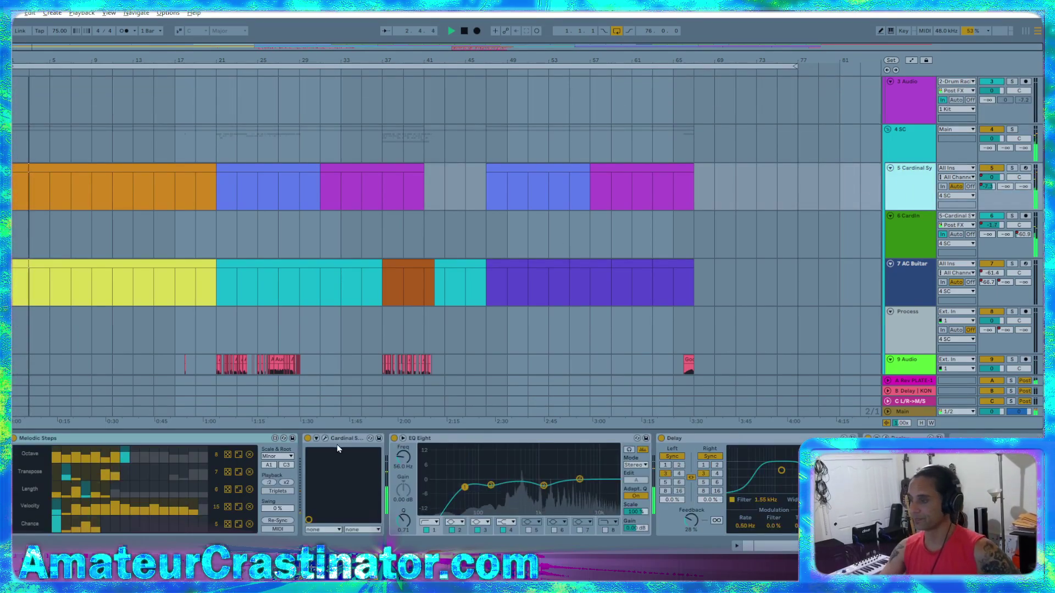
left_click(324, 437)
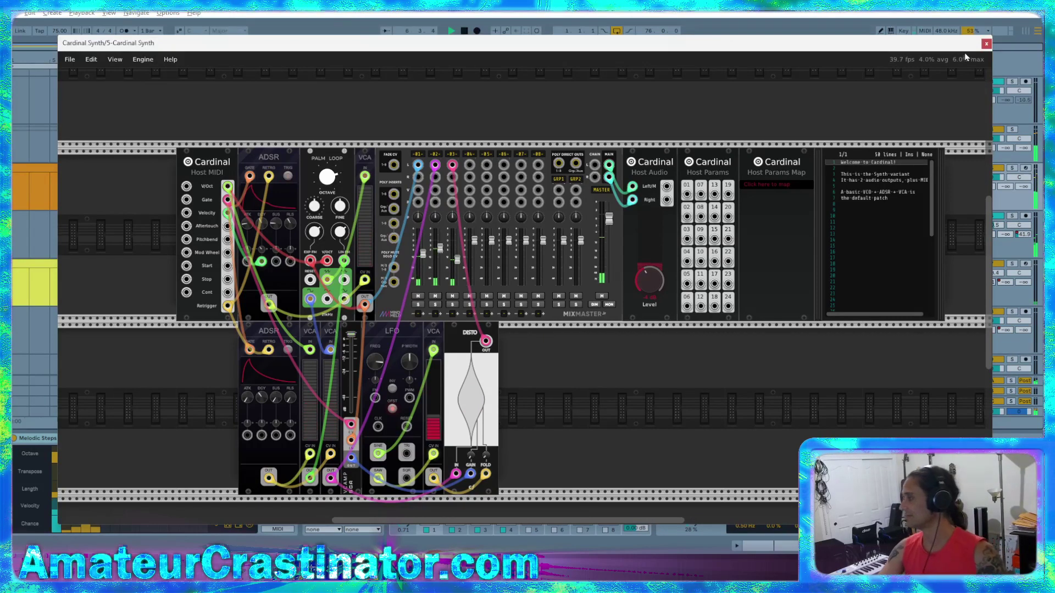
left_click(986, 45)
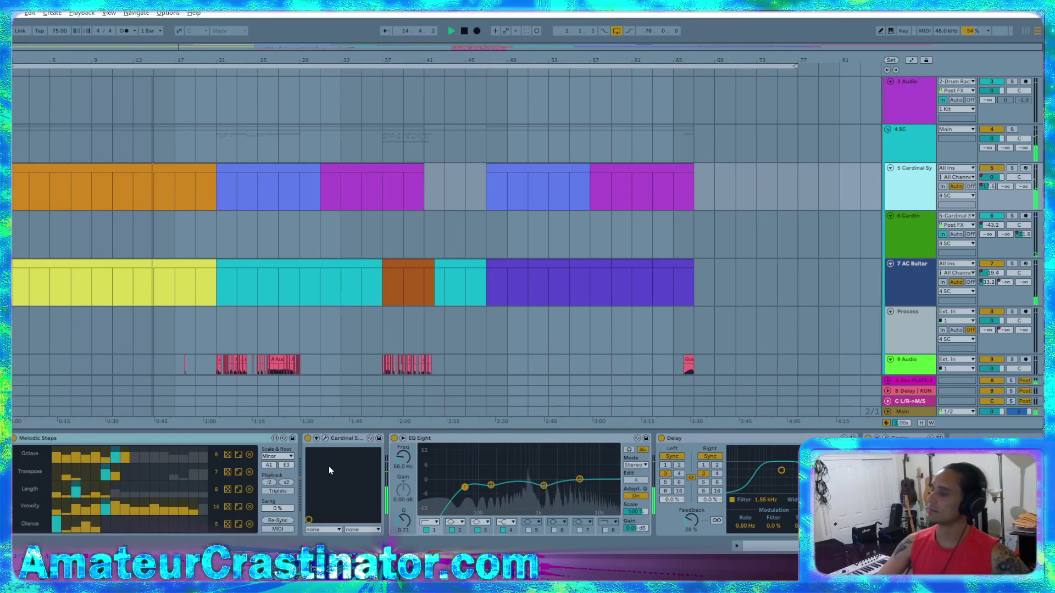
- Look over the arrangement's tracks, check the AC Buitar track's devices while listening, and stop playback
scroll(443, 249, "down", 3)
scroll(444, 249, "down", 3)
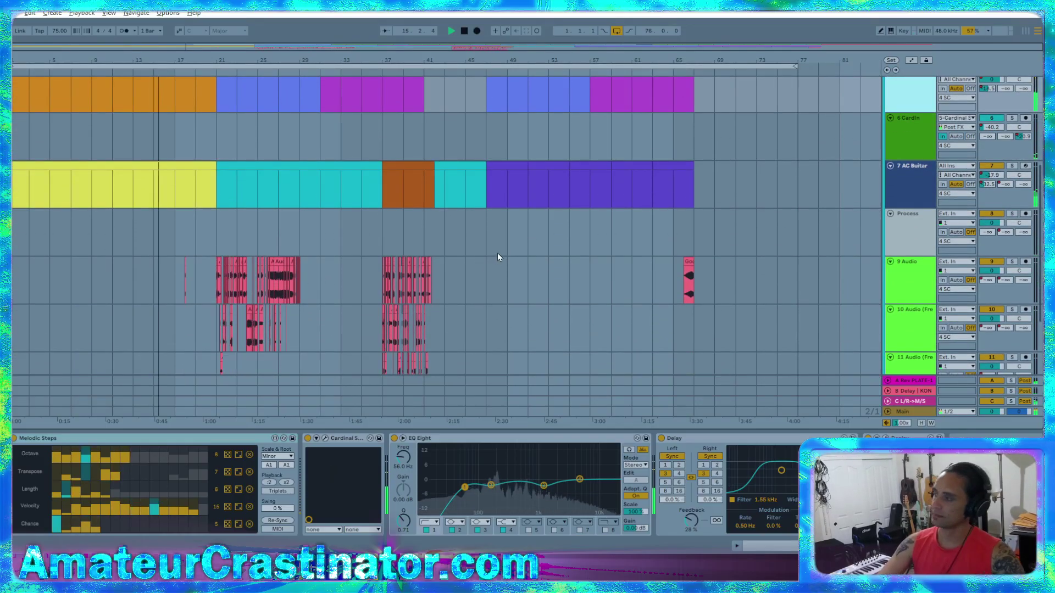
scroll(518, 247, "up", 3)
scroll(526, 251, "up", 8)
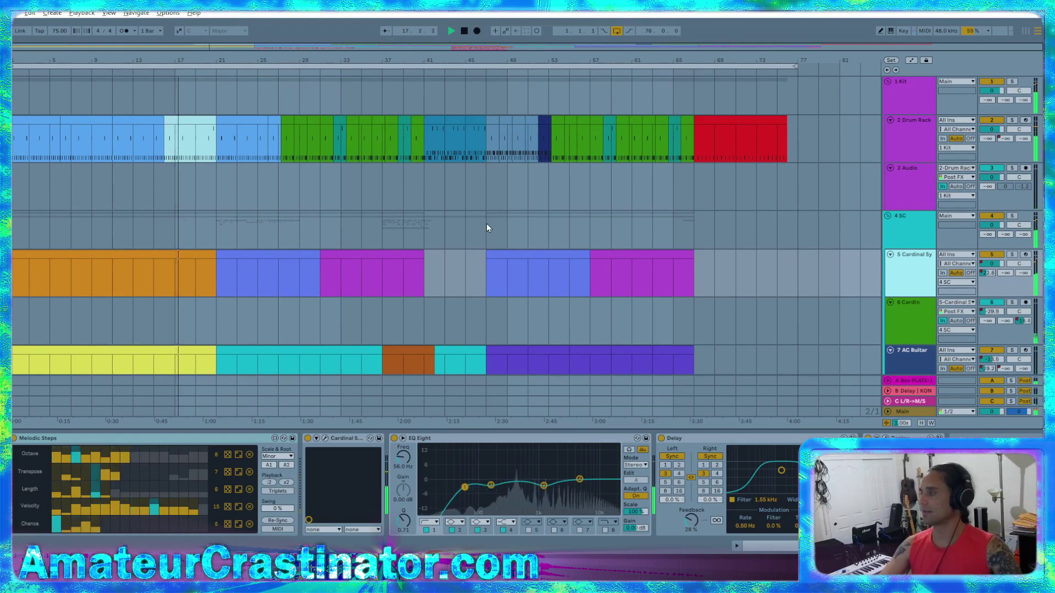
scroll(483, 233, "down", 3)
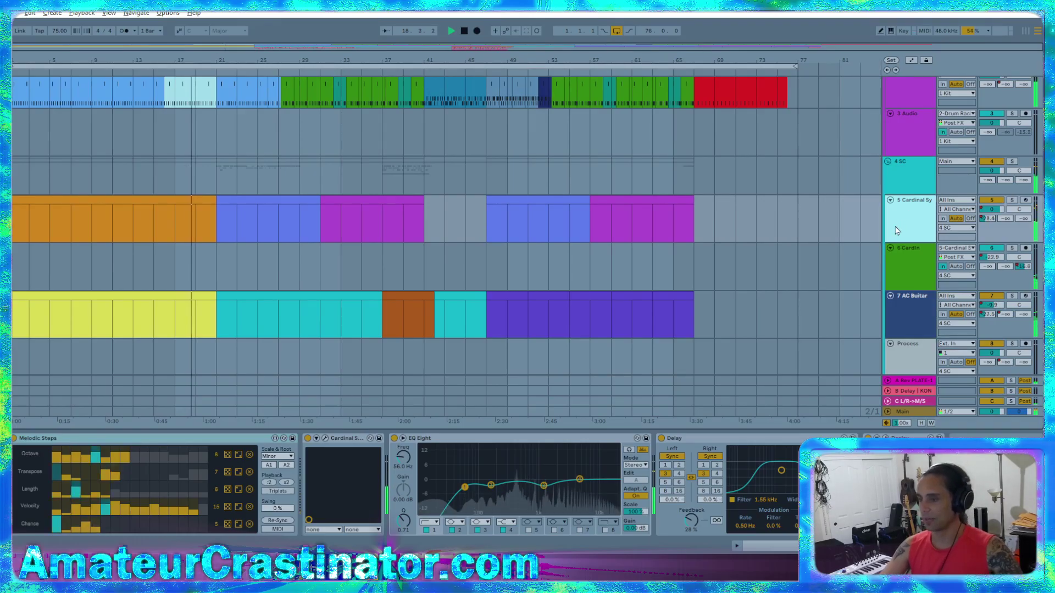
left_click(913, 317)
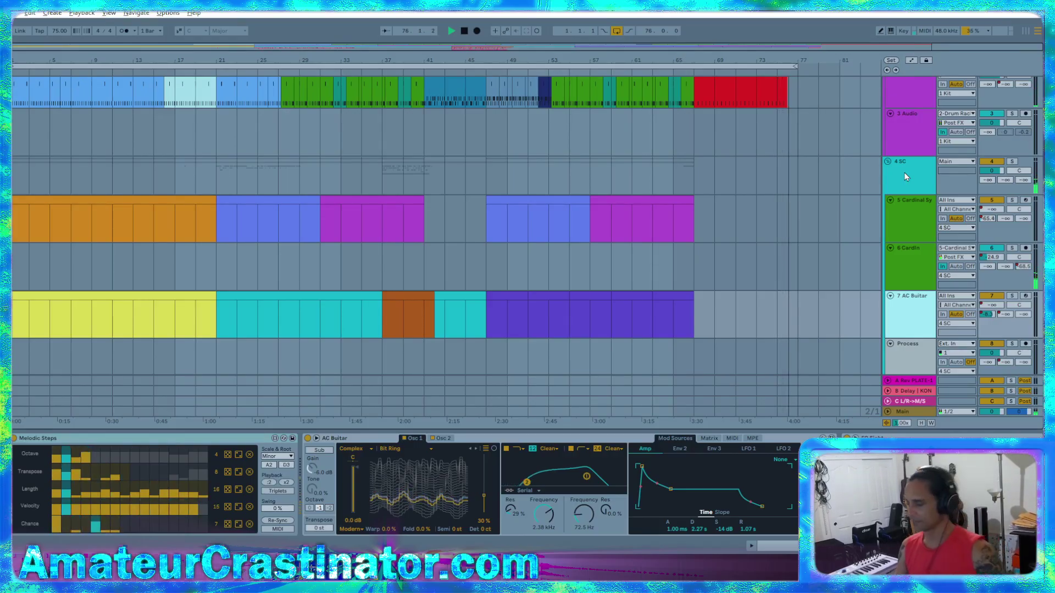
key("space")
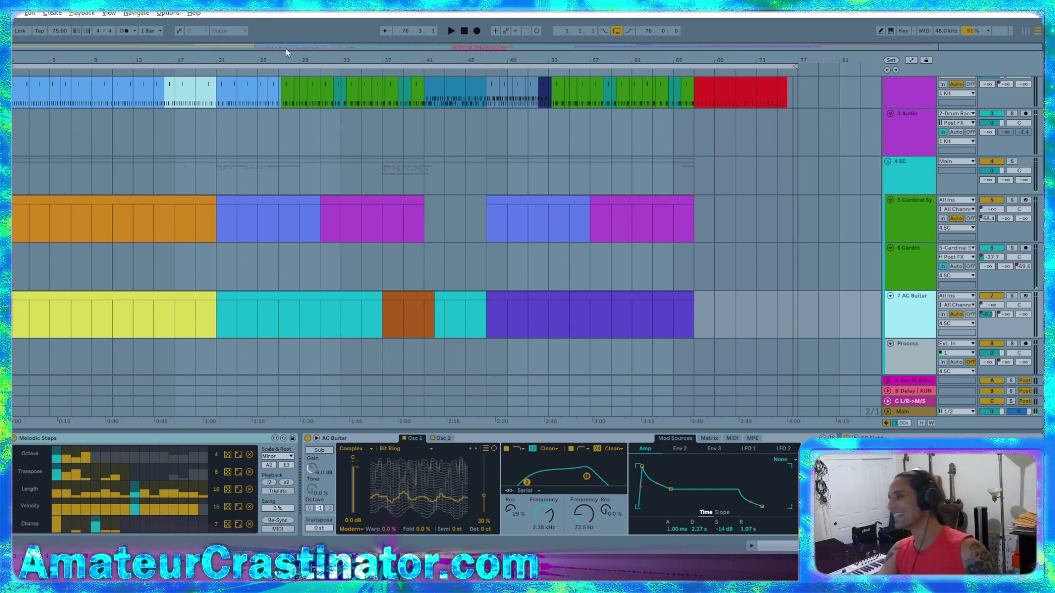
- Open the Live Set in the be one Project folder of Album 001
left_click(13, 13)
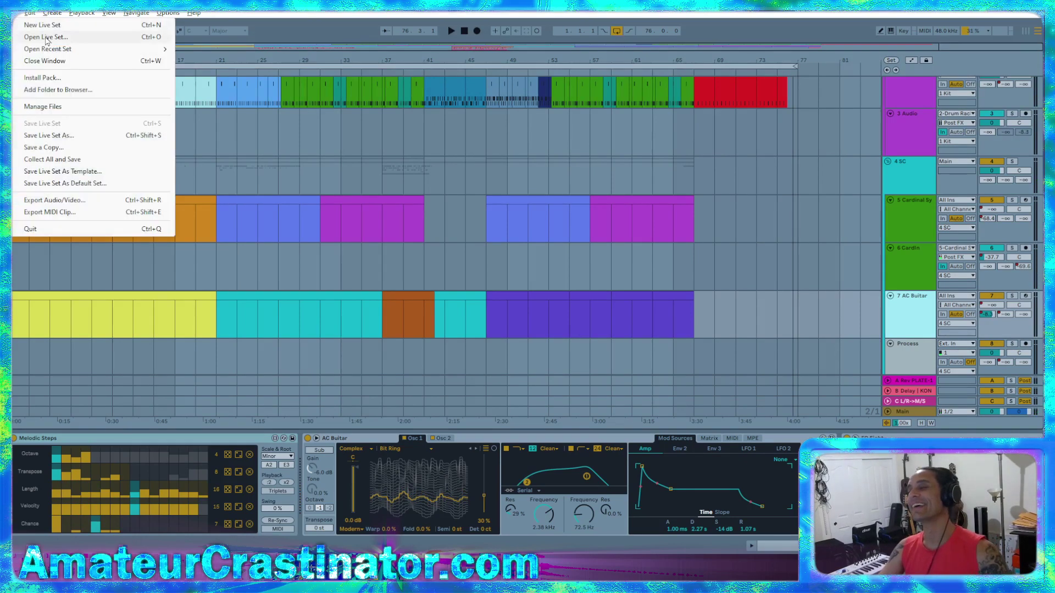
left_click(49, 36)
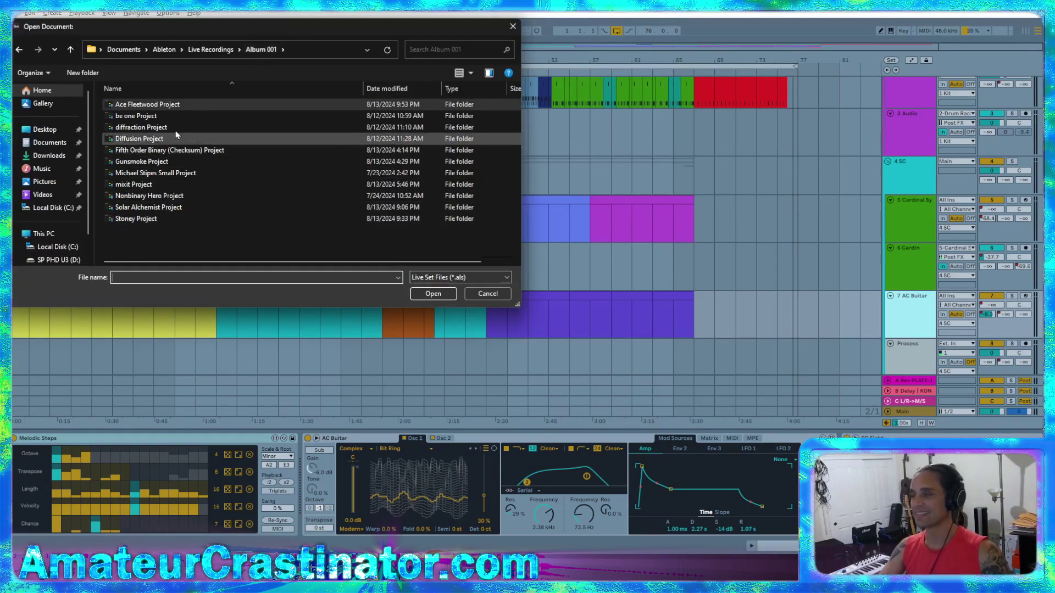
double_click(164, 115)
left_click(138, 152)
double_click(137, 153)
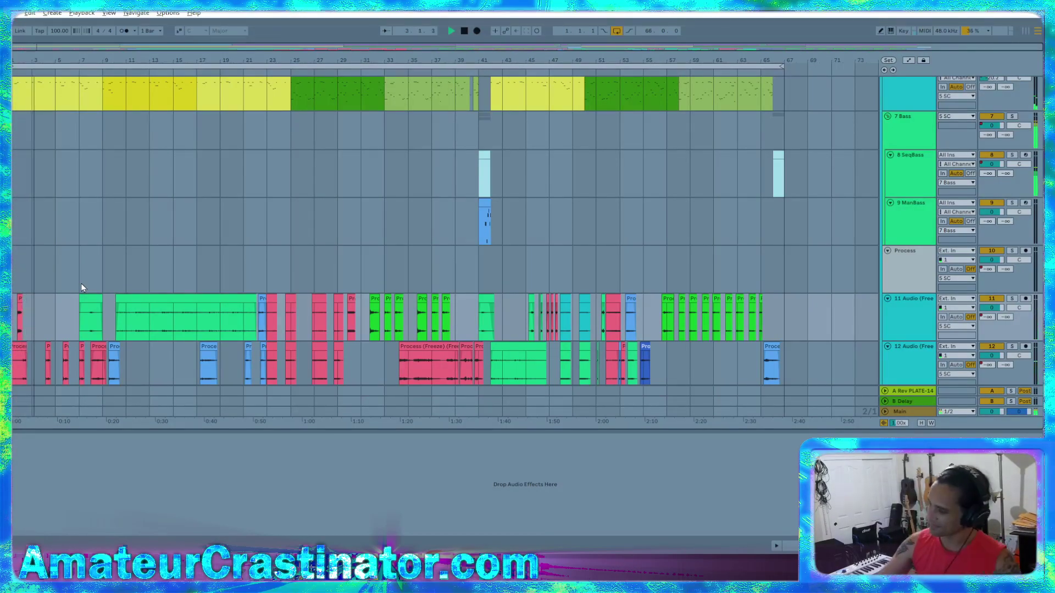
- Check the Main and Process device chains and move the blue Process (Freeze) clip near bar 10 from track 12 to the Process track
left_click(900, 411)
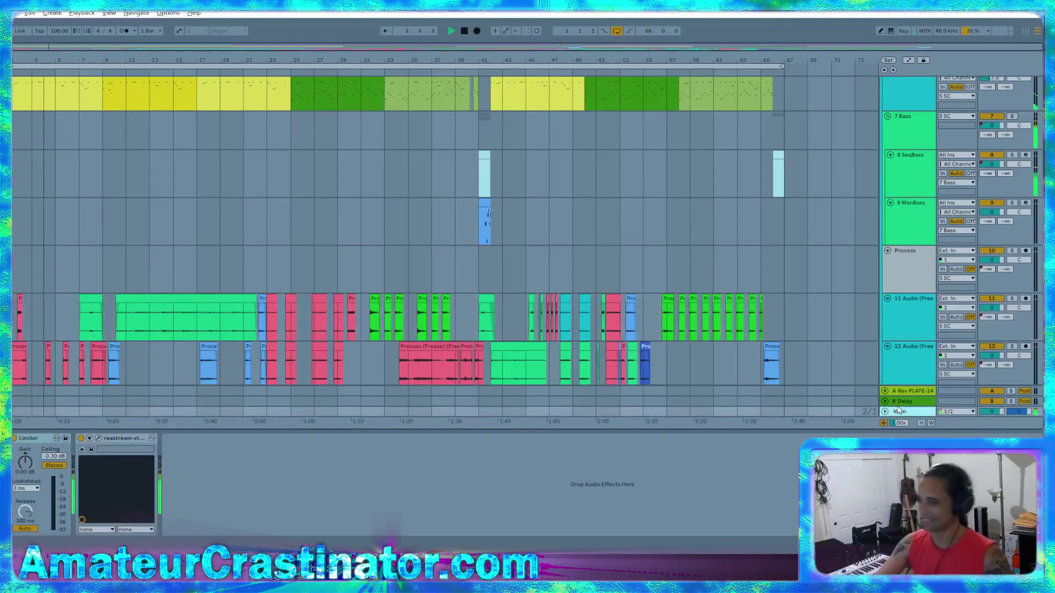
left_click(906, 275)
scroll(99, 280, "up", 5)
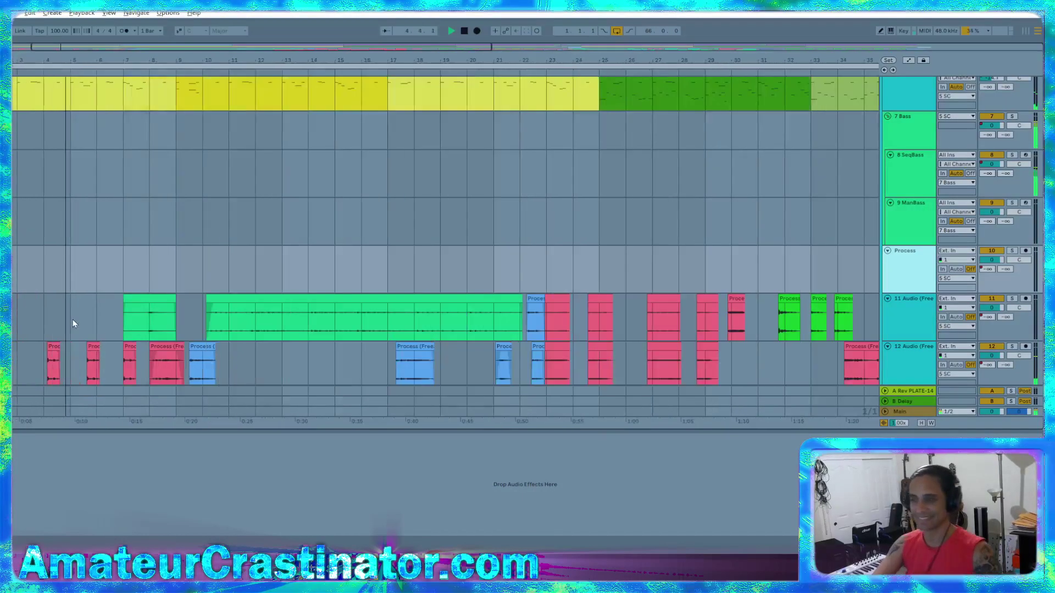
scroll(492, 306, "down", 1)
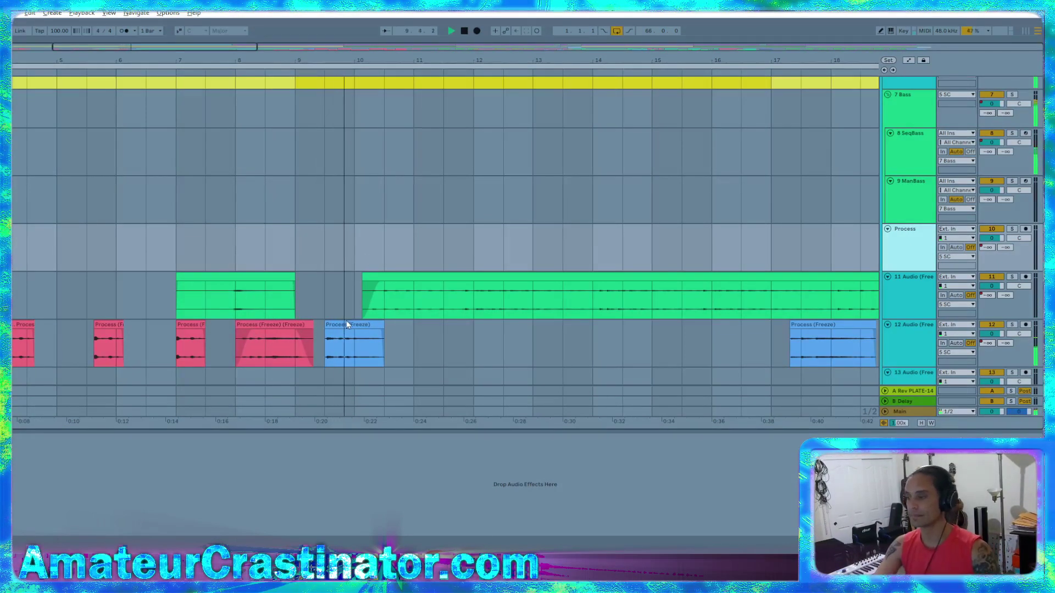
left_click_drag(346, 323, 348, 250)
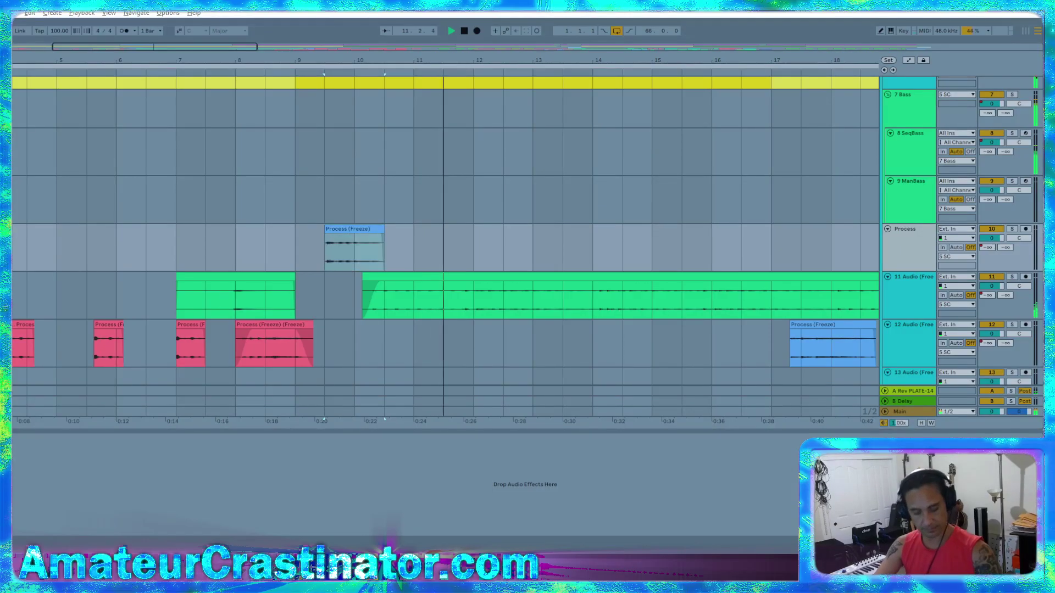
key("ctrl+v")
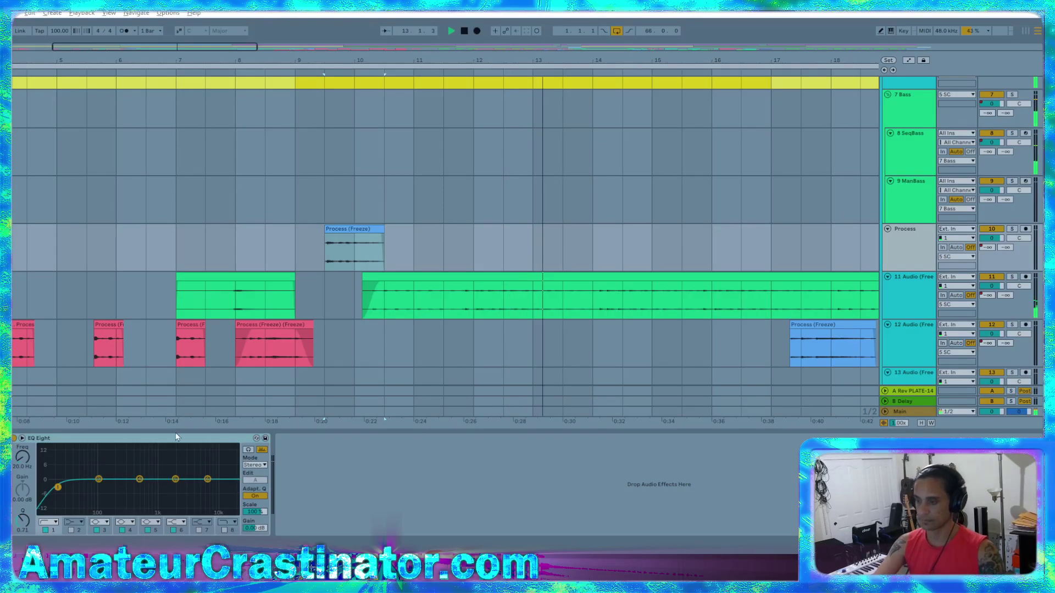
left_click(135, 440)
key("Delete")
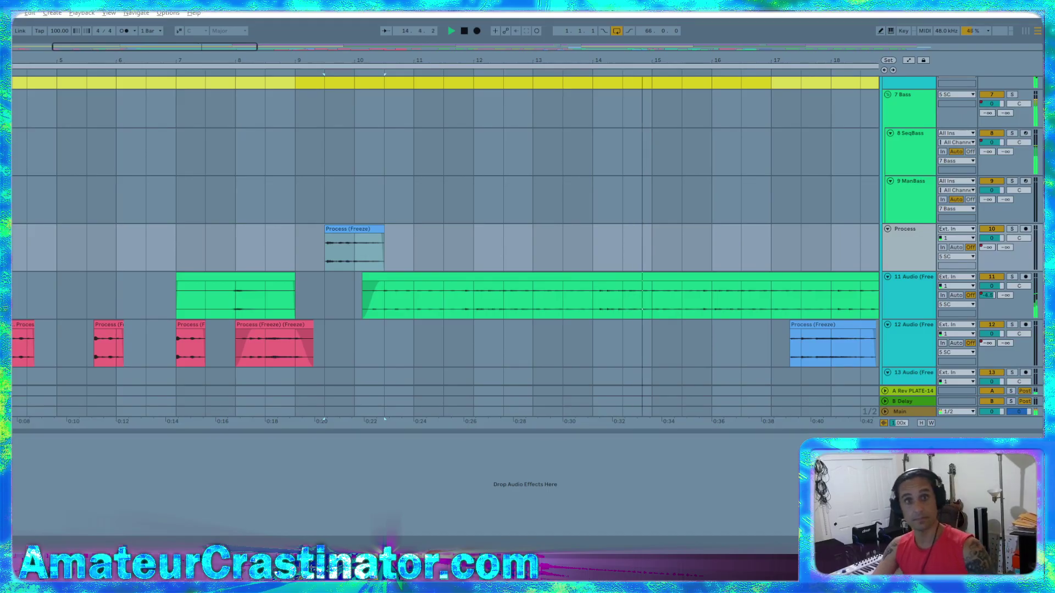
- Load TDR Nova and Protoverb on the Process track, deactivate Protoverb and close its plug-in window
key("Return")
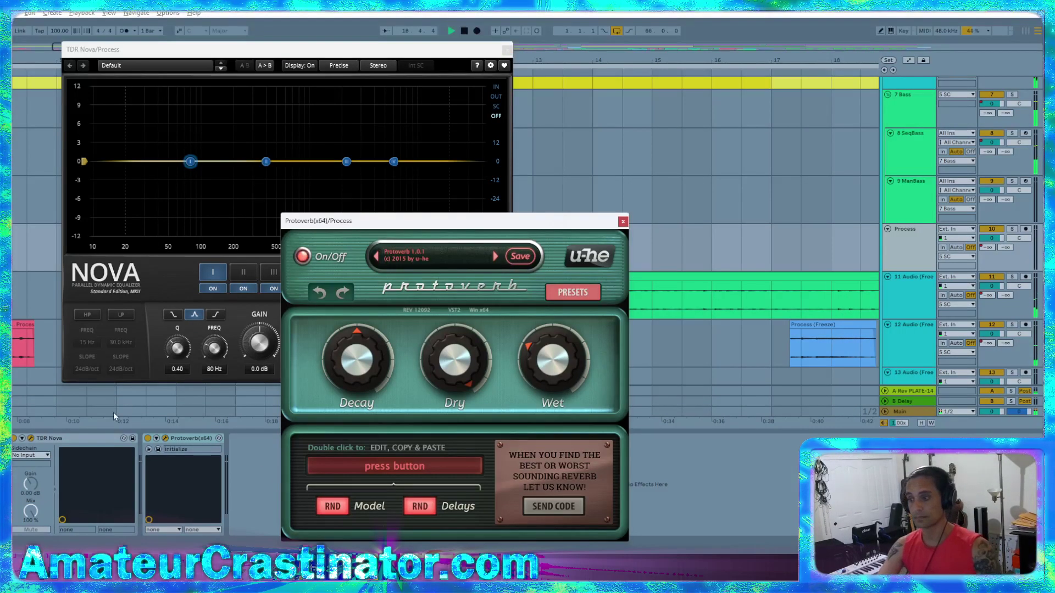
left_click(147, 438)
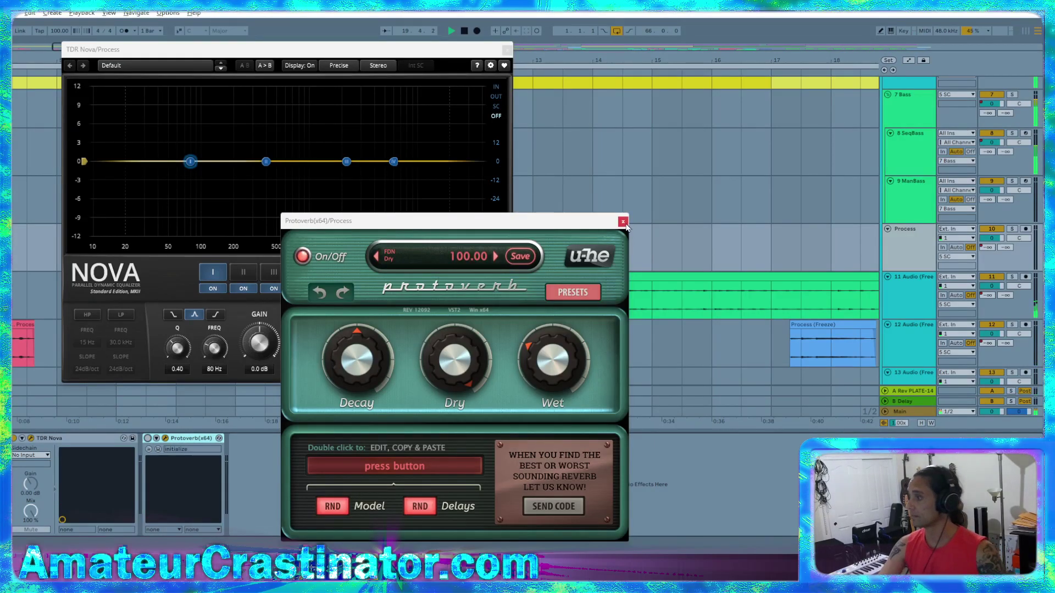
left_click(623, 222)
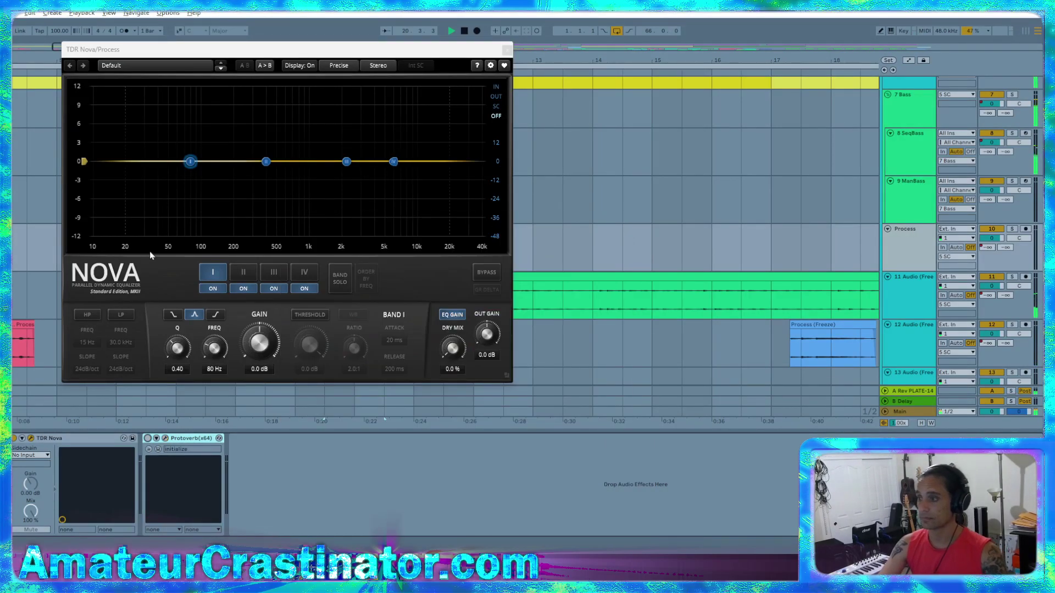
- Enable TDR Nova's high-pass filter at 19 Hz with a 12 dB/oct slope and reposition its plug-in window over the arrangement
left_click(88, 368)
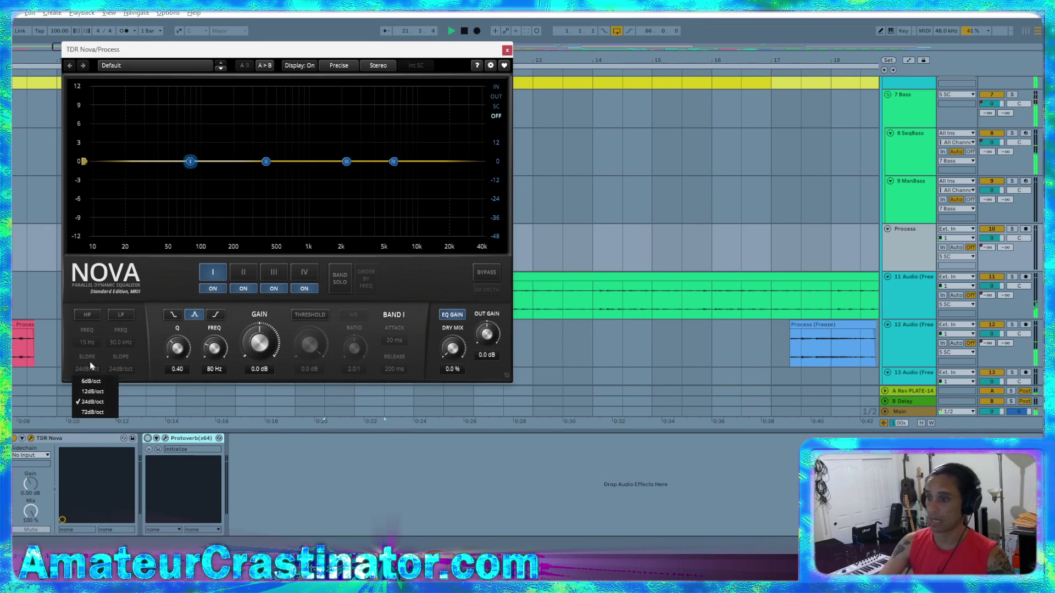
left_click(93, 315)
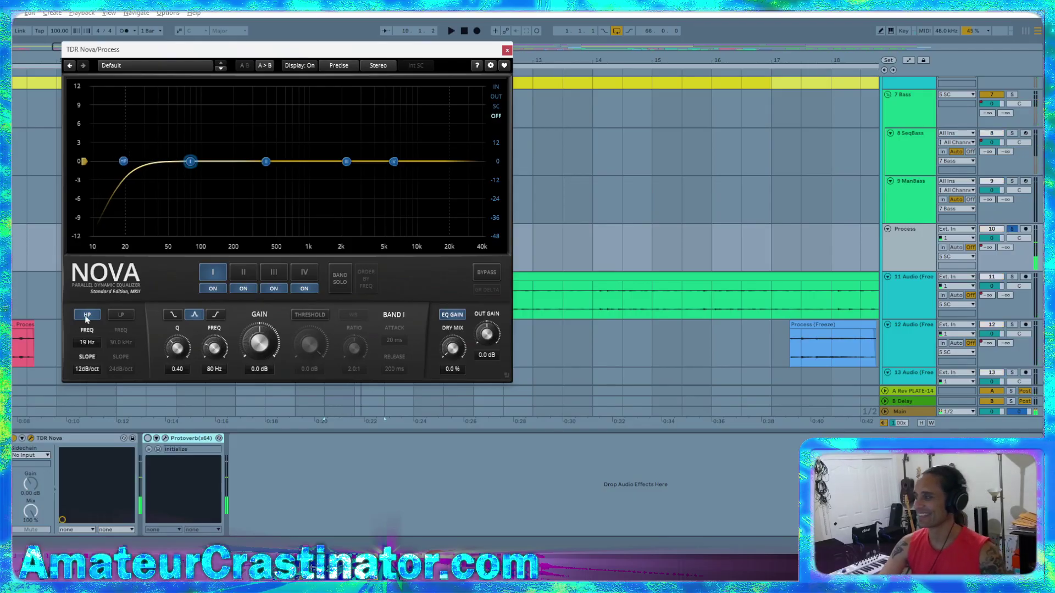
left_click_drag(308, 40, 516, 87)
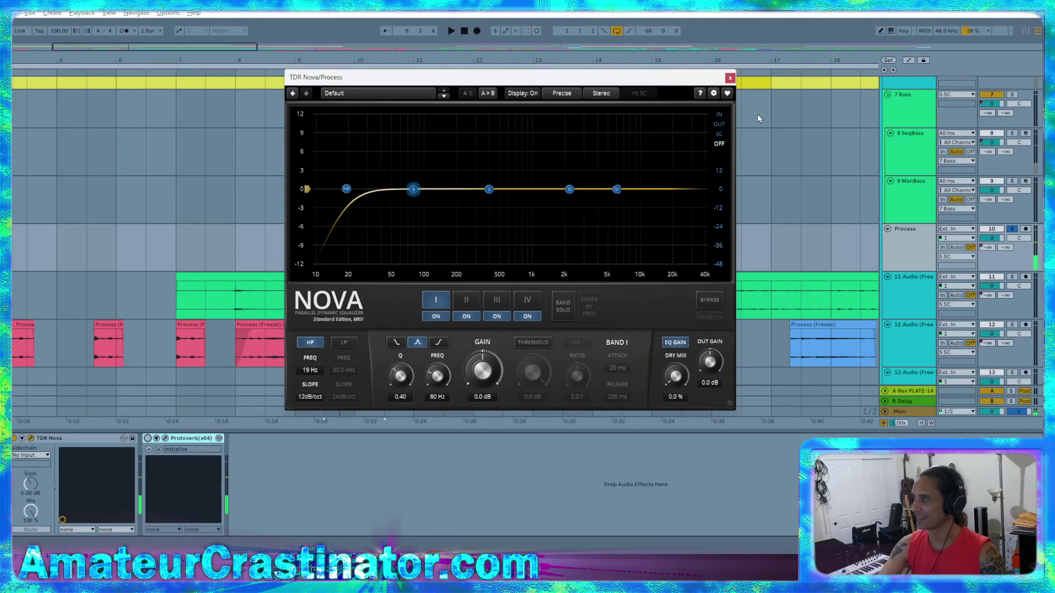
- Show the input spectrum in the equalizer graph and set the high-pass frequency to 79 Hz
left_click(711, 120)
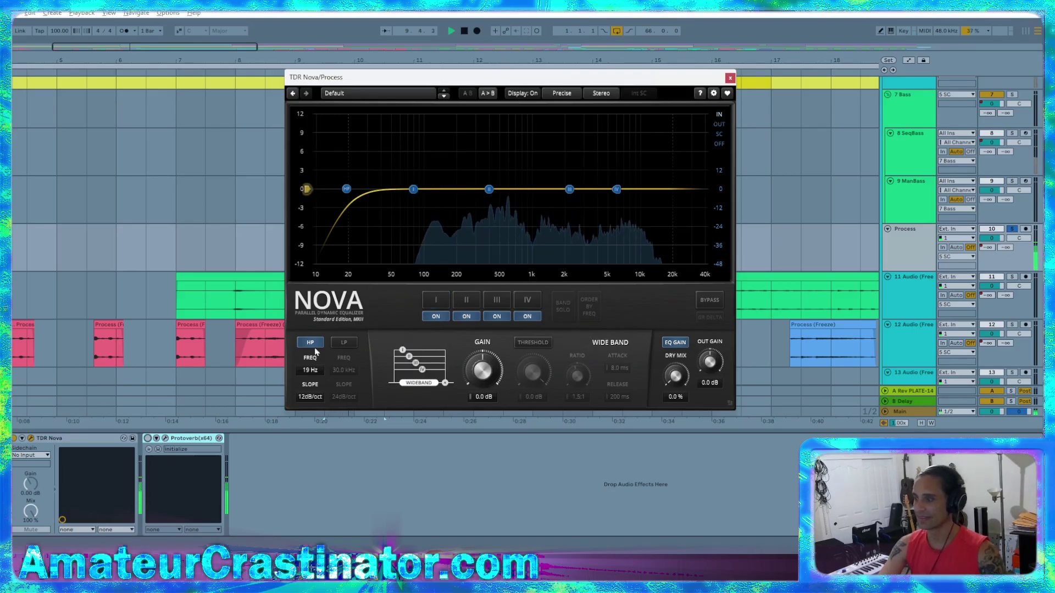
left_click_drag(310, 370, 310, 338)
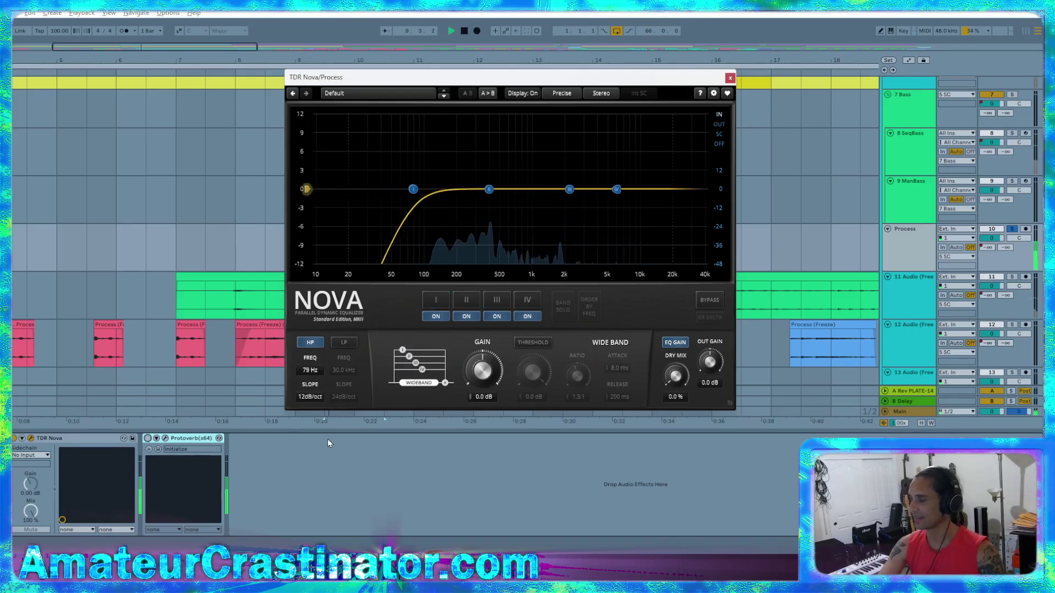
- Make band II dynamic at 422 Hz with Q 1.39, threshold -16.0 dB, ratio 0.5:1, attack 10 ms and release 80 ms
left_click(461, 298)
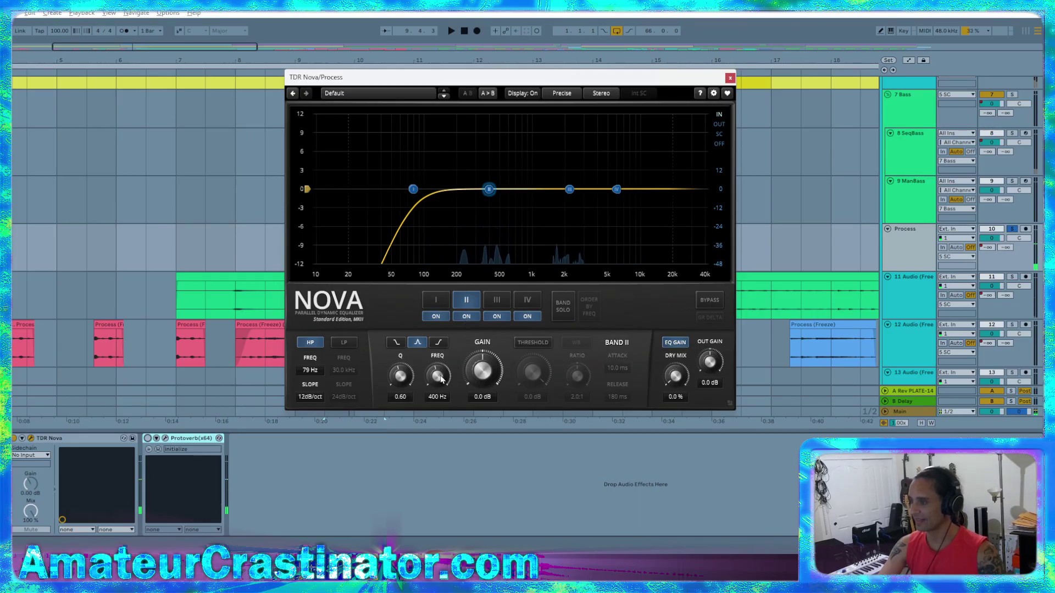
left_click(533, 342)
double_click(617, 396)
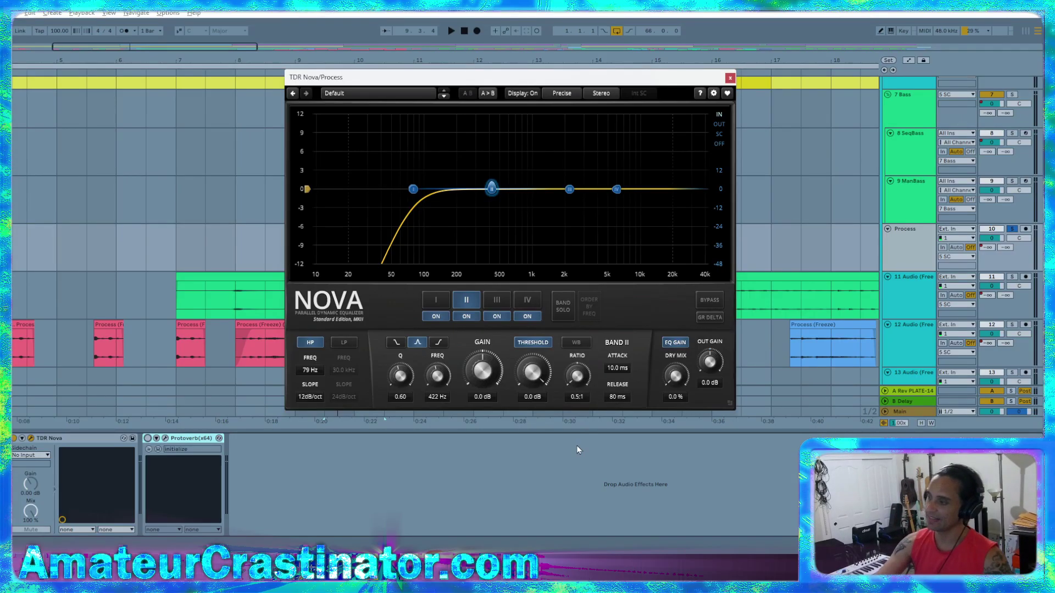
left_click_drag(511, 368, 530, 388)
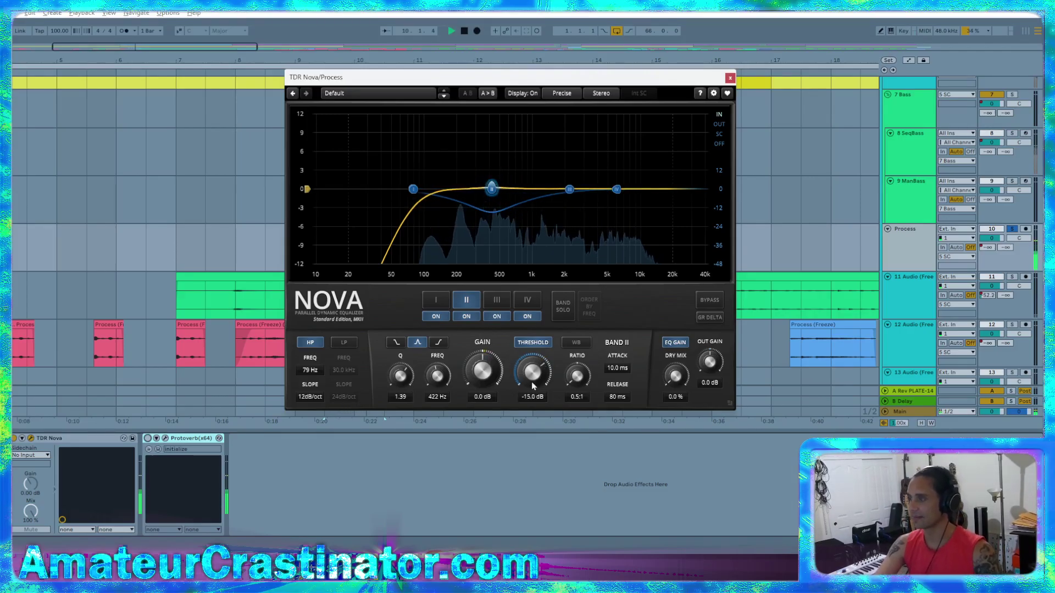
mouse_move(532, 386)
left_mouse_down()
mouse_move(541, 382)
mouse_move(521, 392)
left_mouse_up()
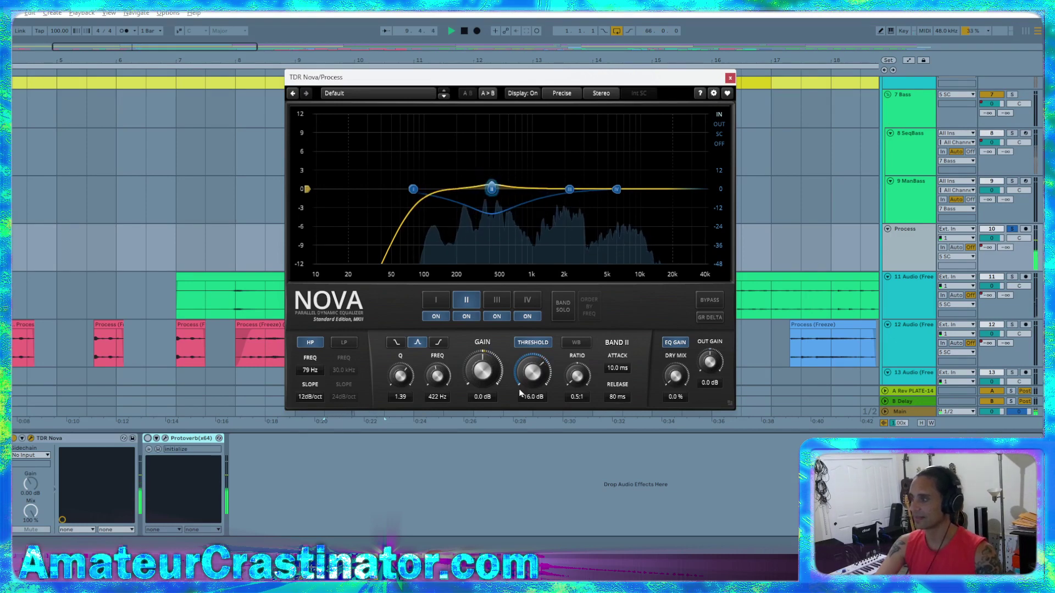
- Tune band III to 1860 Hz and enable its threshold, with 10 ms attack and 60 ms release
left_click(497, 299)
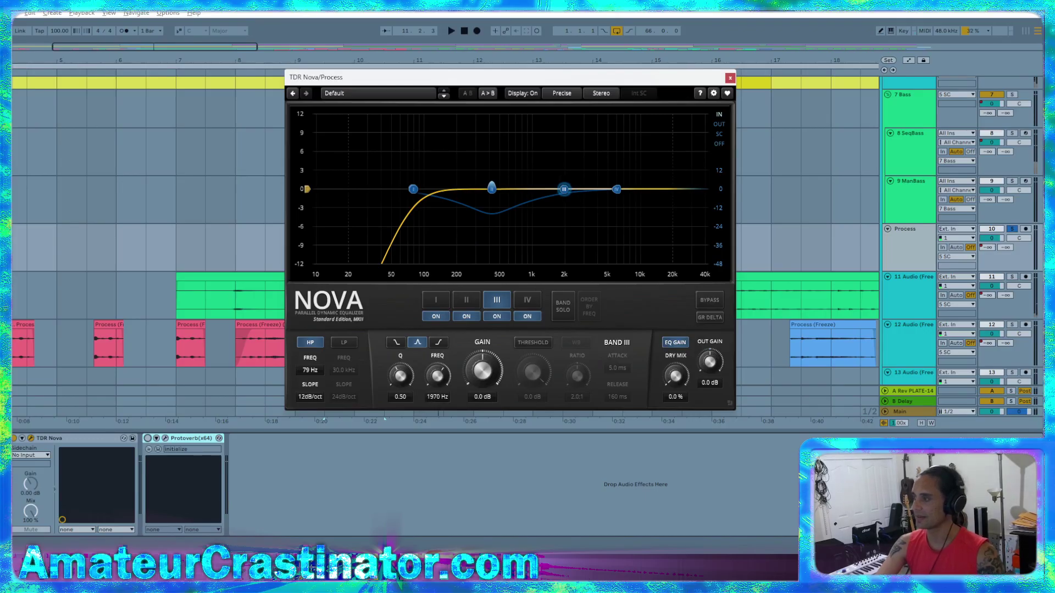
key("space")
left_click_drag(563, 189, 562, 189)
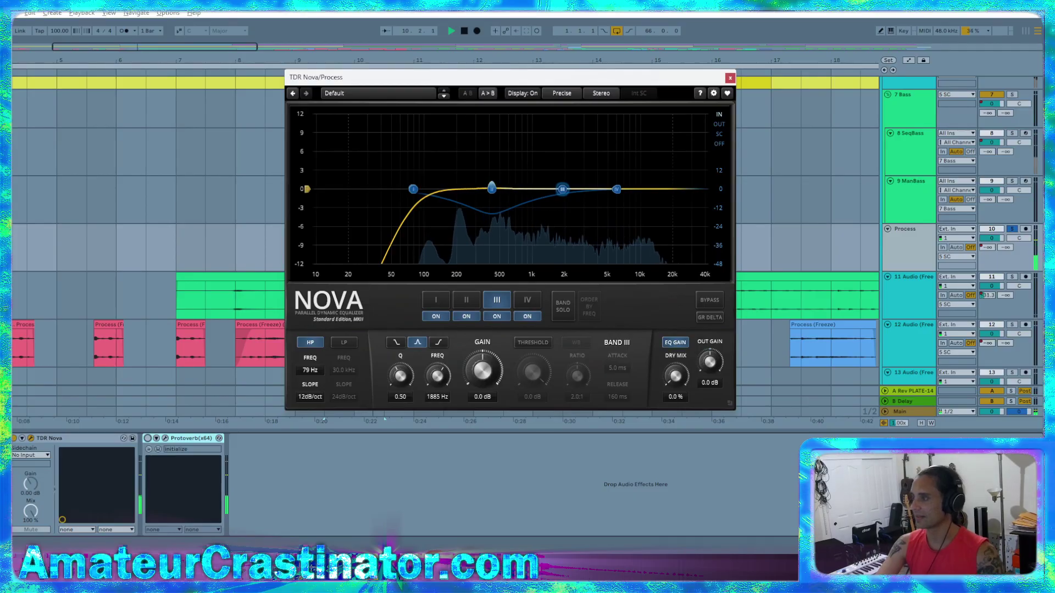
left_click(530, 343)
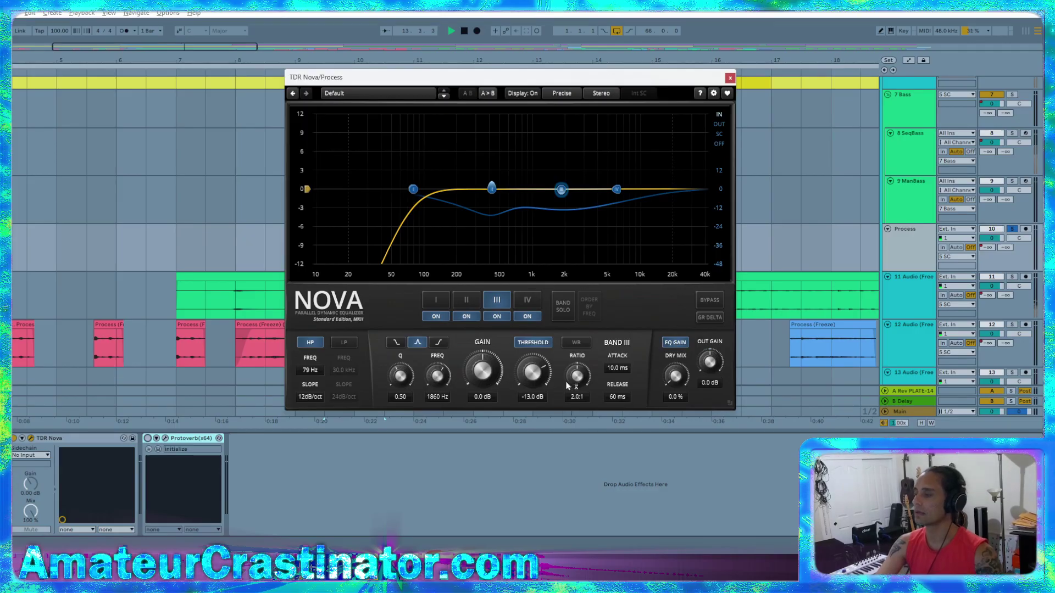
- Set band III's Q to 1.58, threshold to -23.0 dB and ratio to 0.5:1 during playback
left_click_drag(530, 372, 529, 375)
key("space")
left_click_drag(401, 376, 400, 367)
left_click_drag(576, 376, 577, 381)
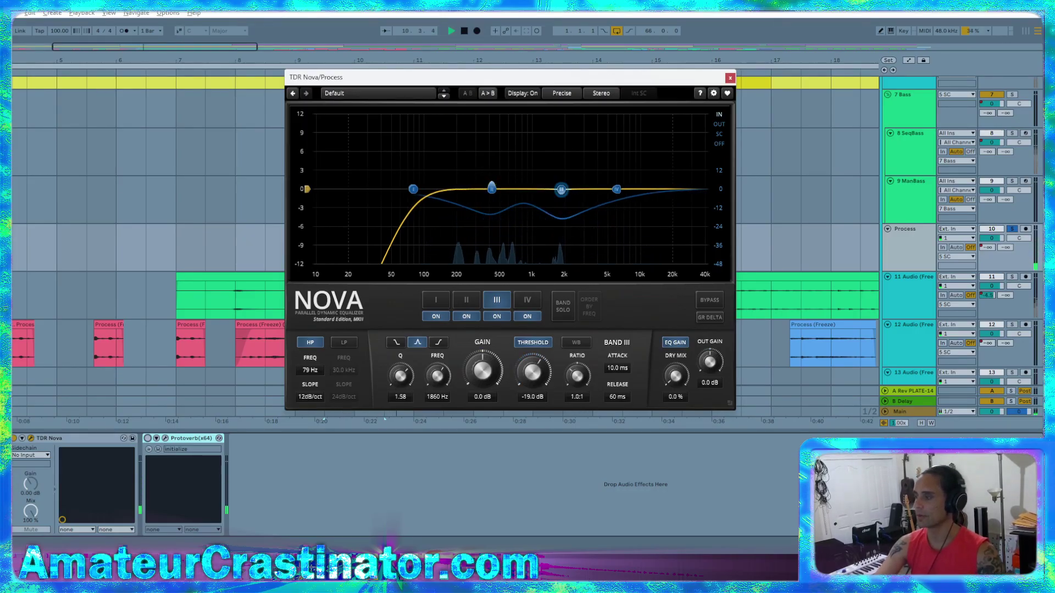
key("space")
scroll(539, 377, "down", 4)
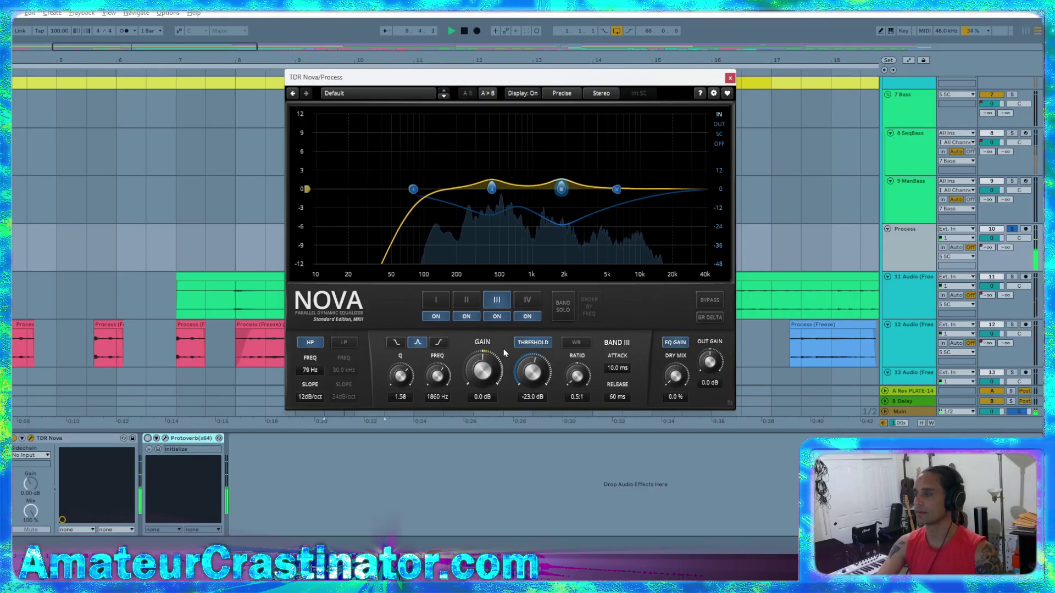
- Compare the sound with Nova bypassed and active, and close the Nova window
left_click(705, 302)
left_click(704, 302)
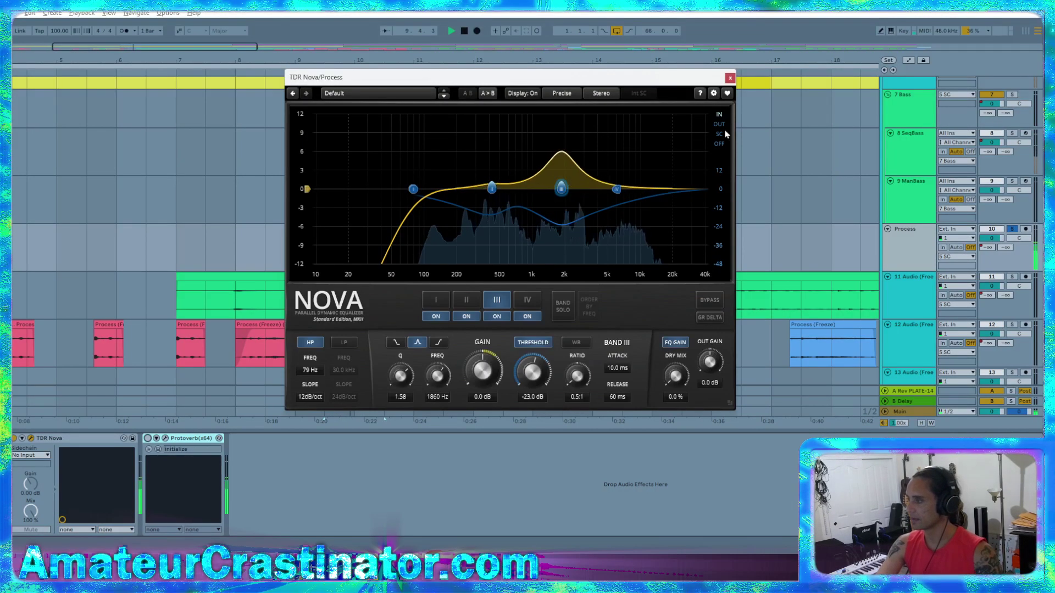
left_click(730, 78)
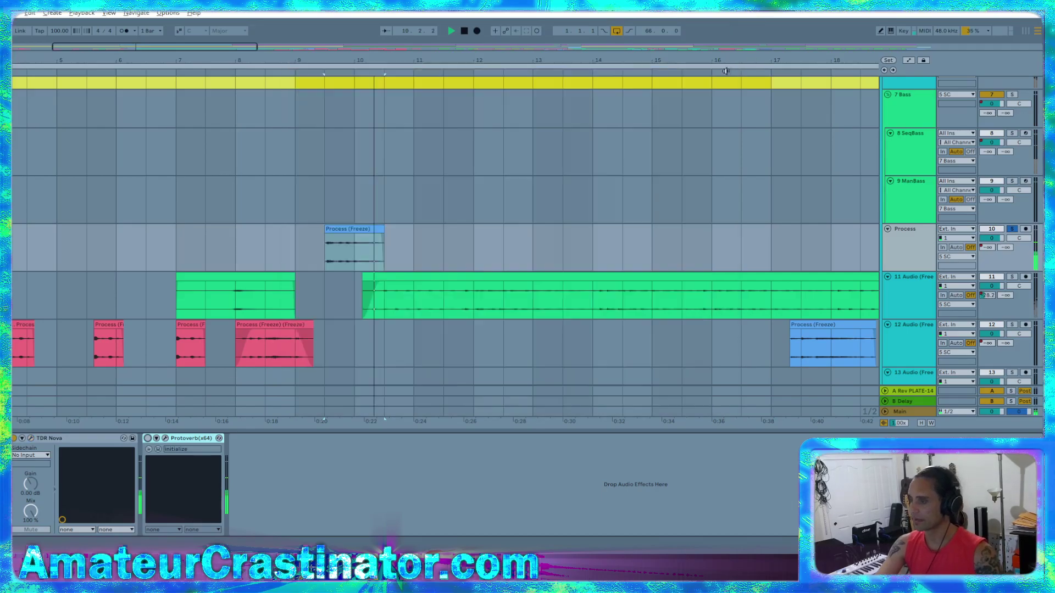
- Open the Protoverb reverb on the Process track and randomize its delays and model
left_click(165, 438)
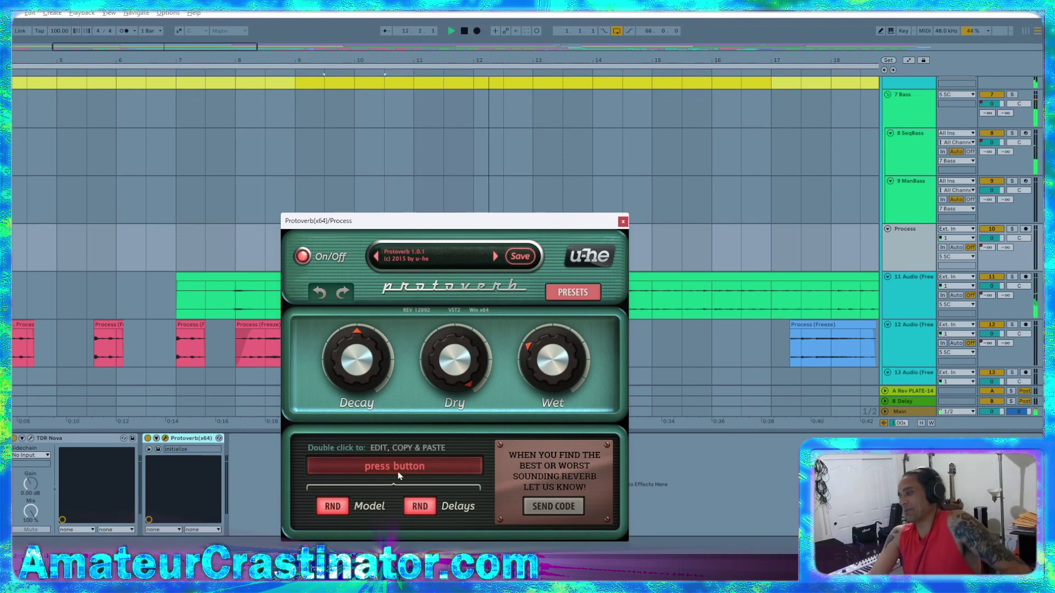
left_click(407, 512)
left_click(332, 507)
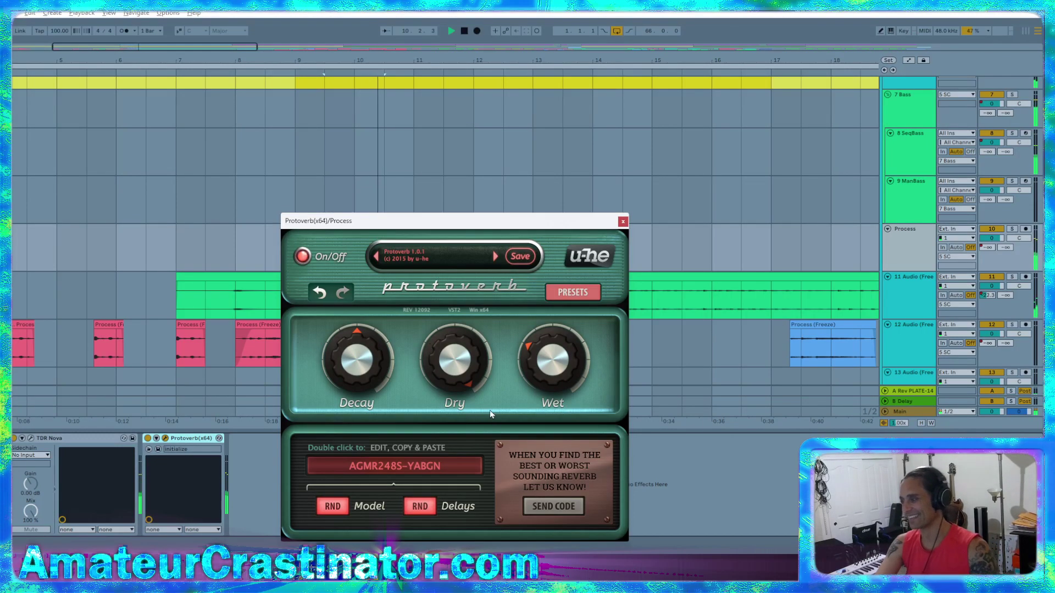
- Compare Protoverb off and on, lower its Decay, reduce Wet to about 26, and close its window
mouse_move(438, 332)
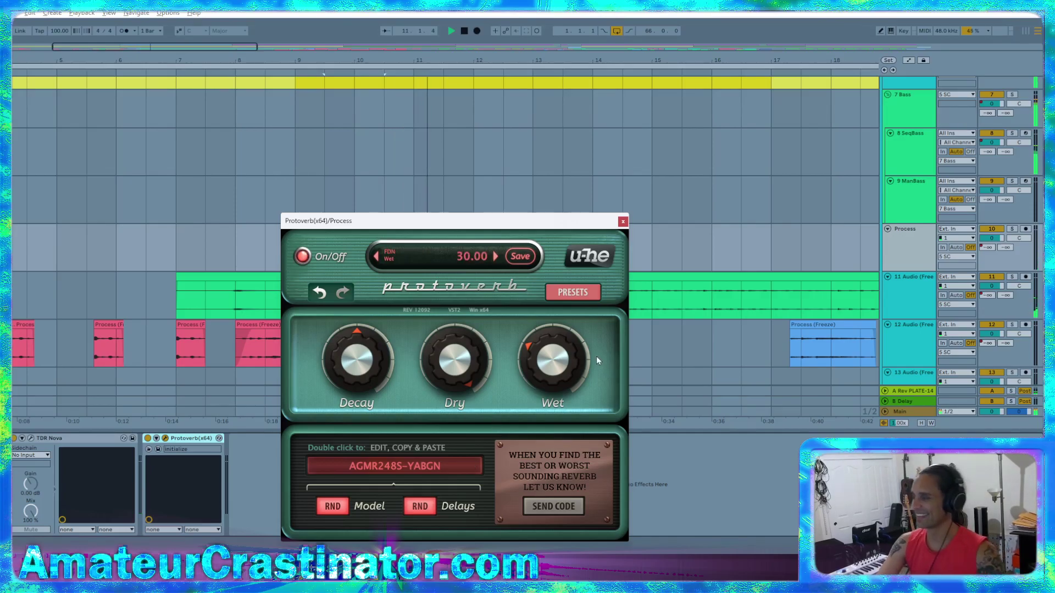
left_click(302, 257)
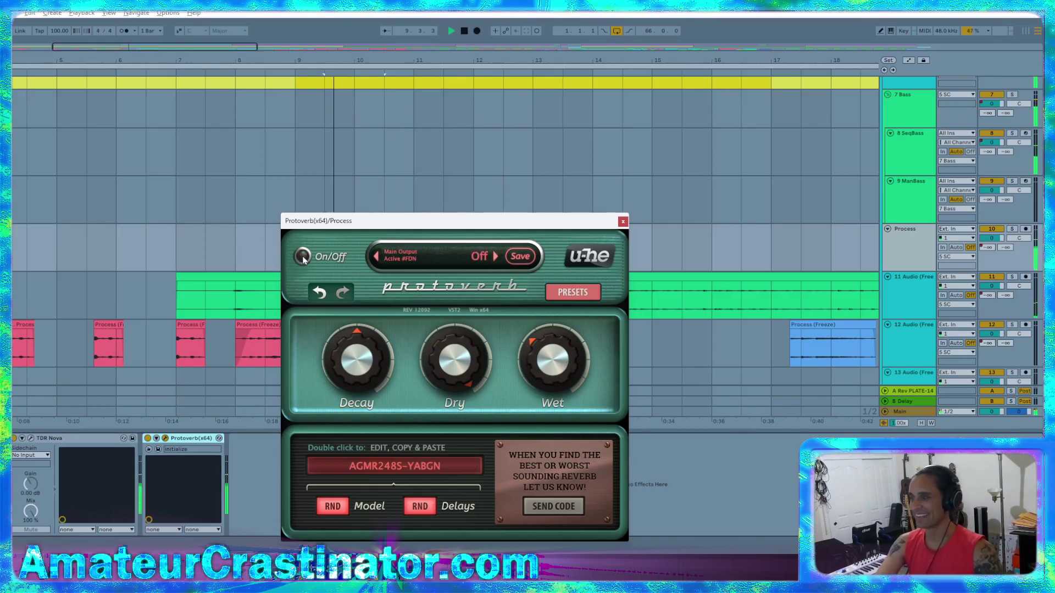
mouse_move(330, 363)
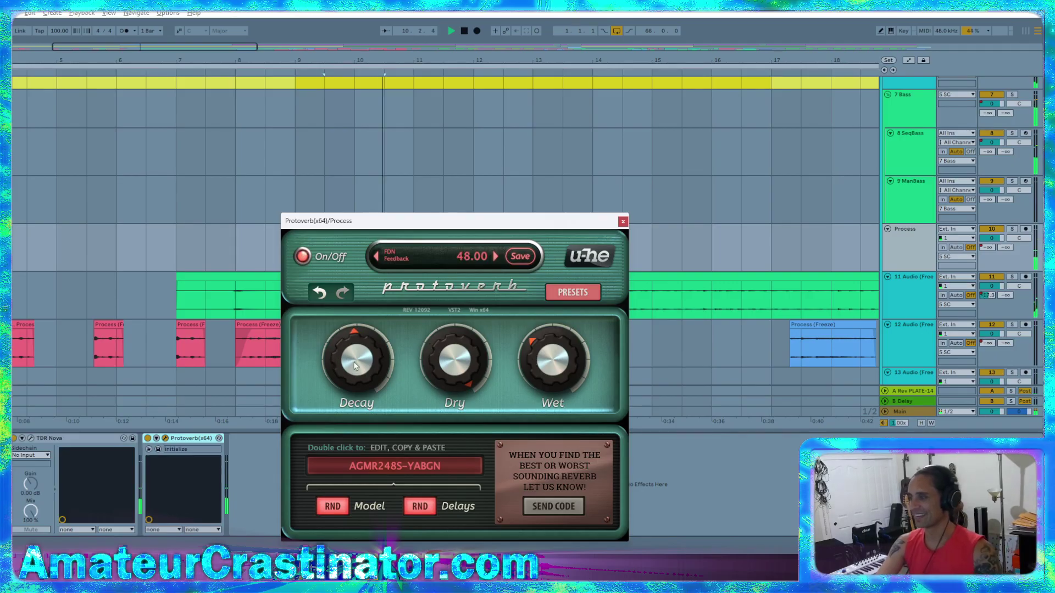
left_click_drag(360, 397, 364, 409)
mouse_move(562, 388)
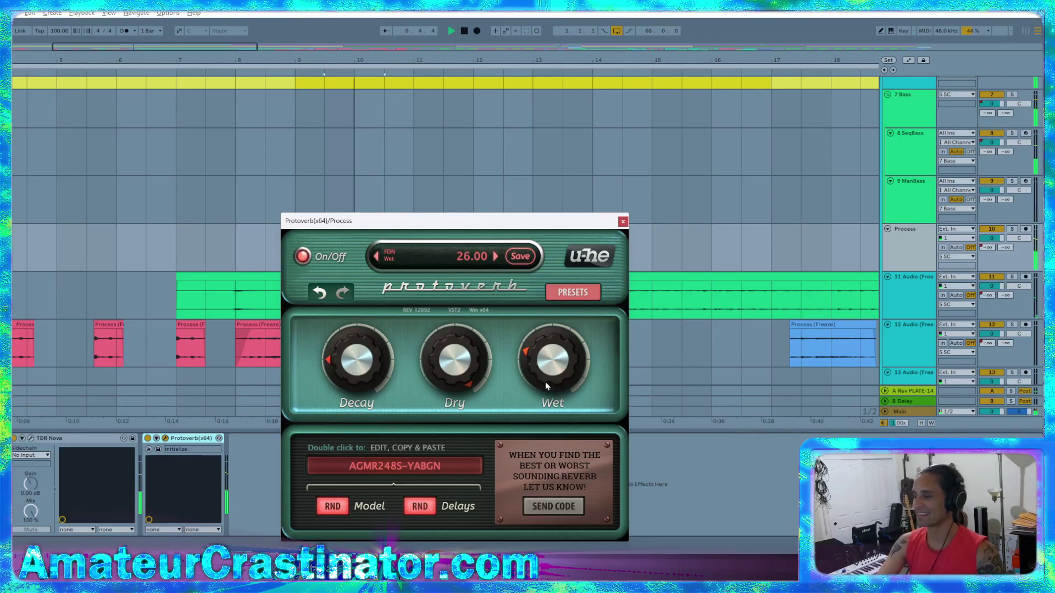
left_click(623, 221)
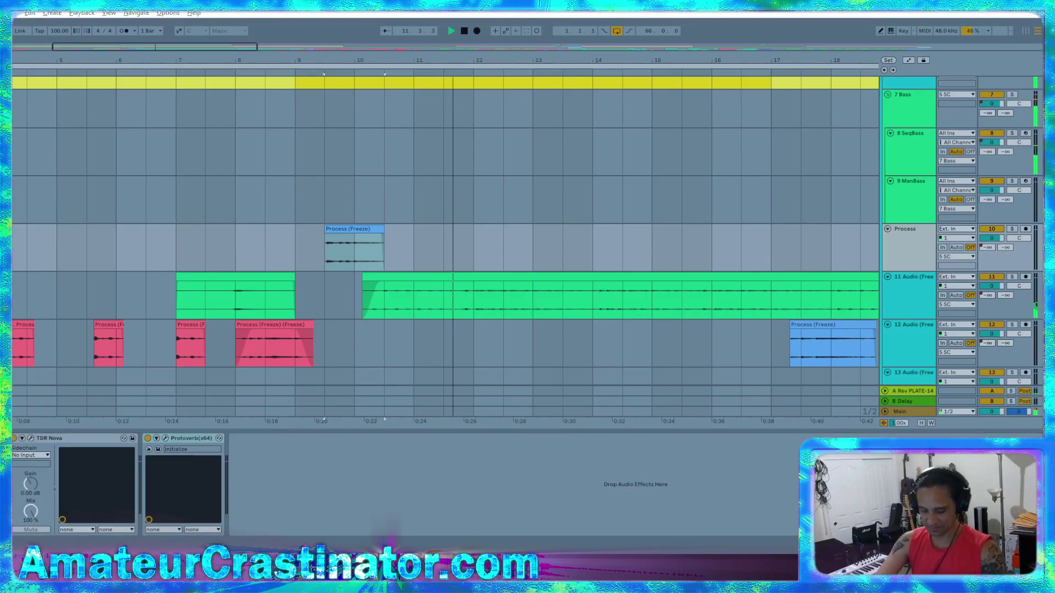
- Add EQ Eight after Protoverb, raise its low-cut frequency to just above 100 Hz and make a slight dip at 1.14 kHz
left_click_drag(1054, 316, 453, 316)
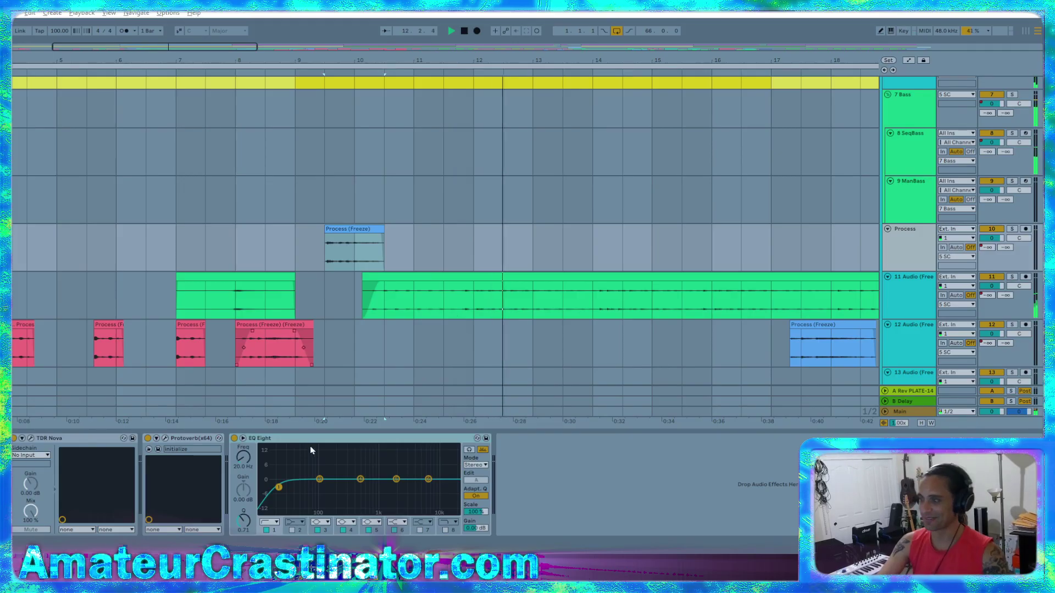
left_click(328, 71)
left_click_drag(279, 487, 382, 464)
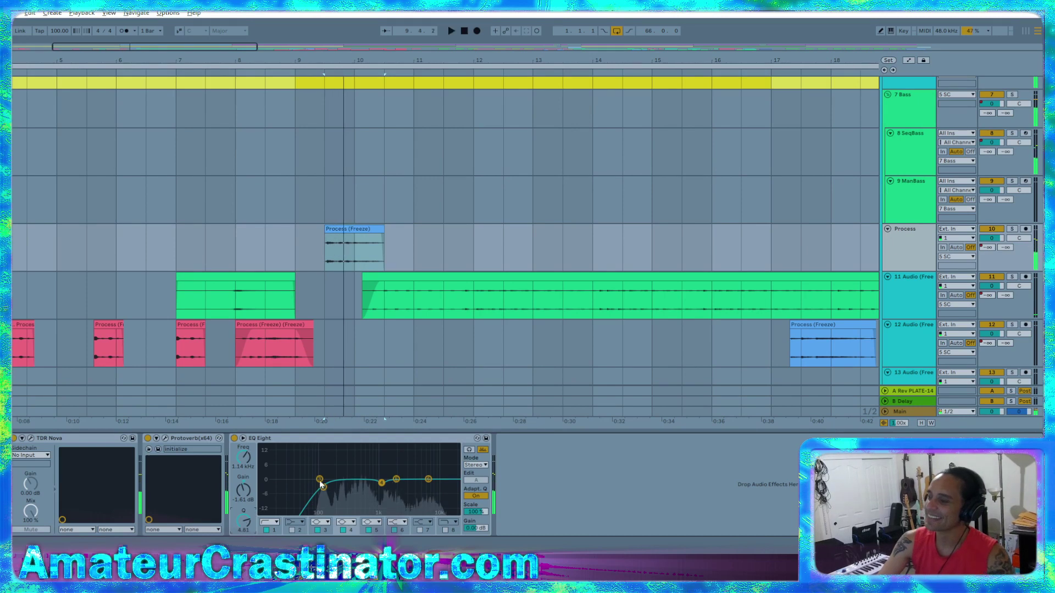
- Cut 310 Hz by about 4.59 dB in EQ Eight, narrow the band's Q to about 3.19, and audition the result
left_click_drag(322, 483, 349, 489)
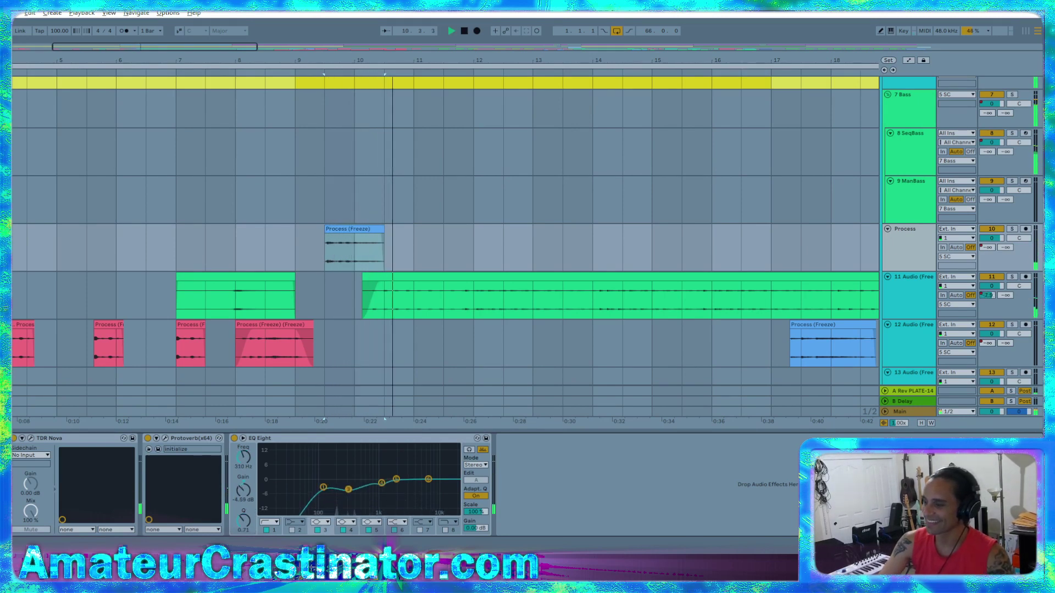
left_click_drag(245, 519, 245, 506)
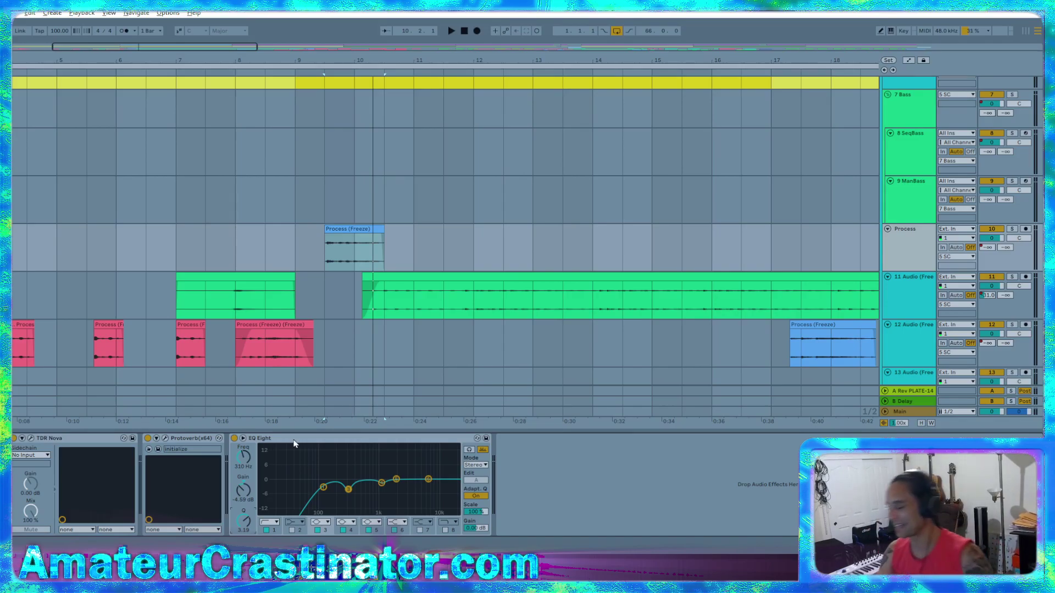
key("space")
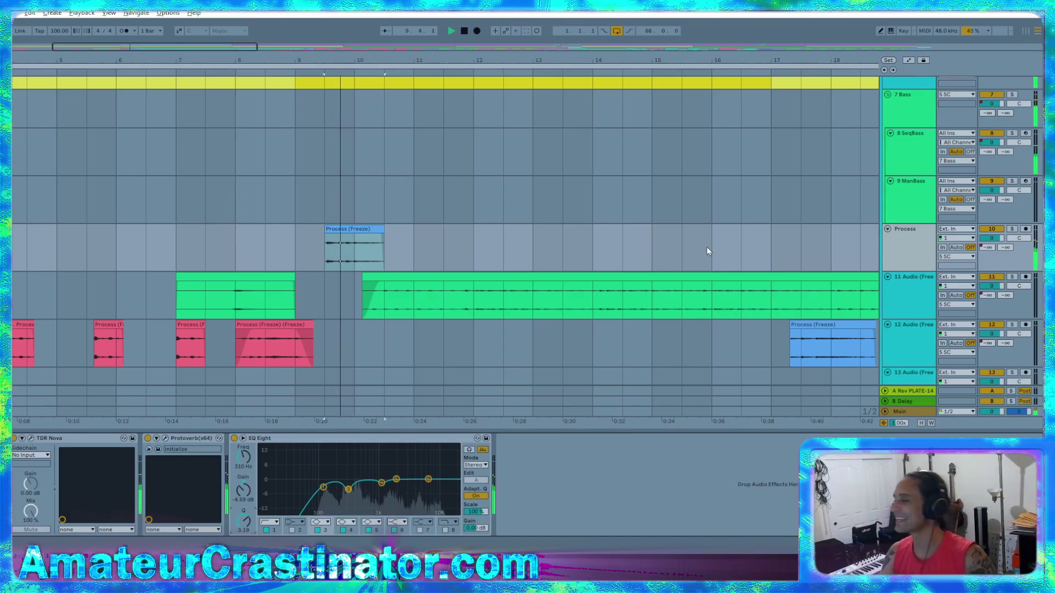
key("space")
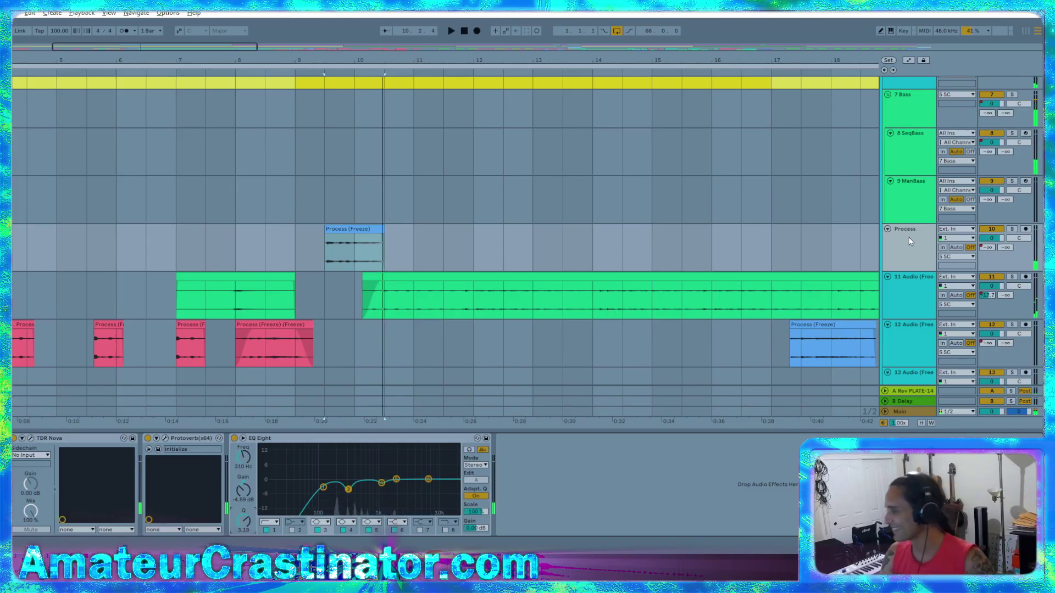
- Freeze and flatten the Process track and recolor its rendered clip red
right_click(909, 240)
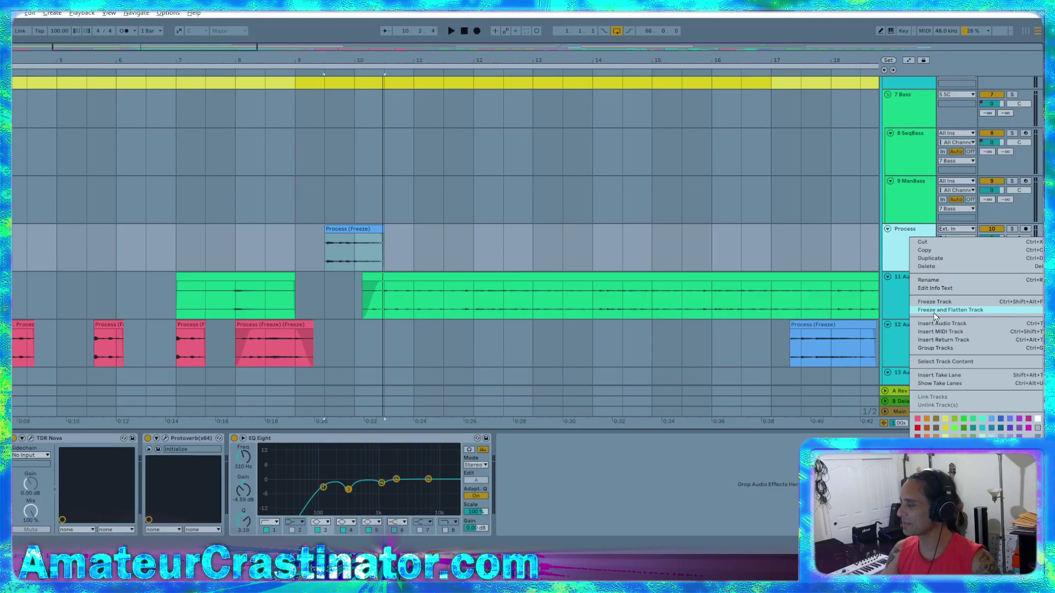
left_click(934, 311)
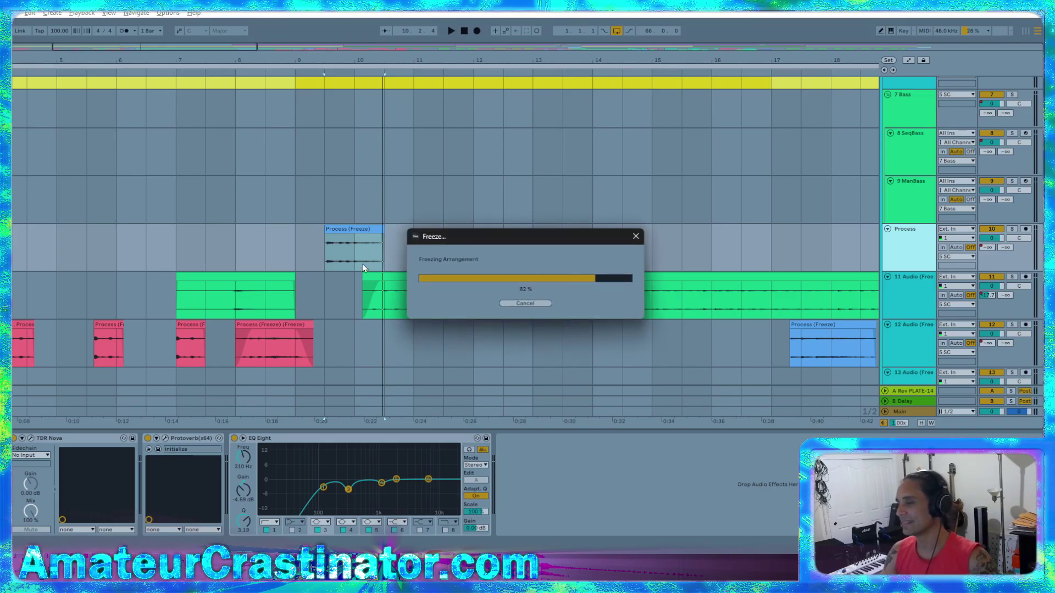
right_click(348, 231)
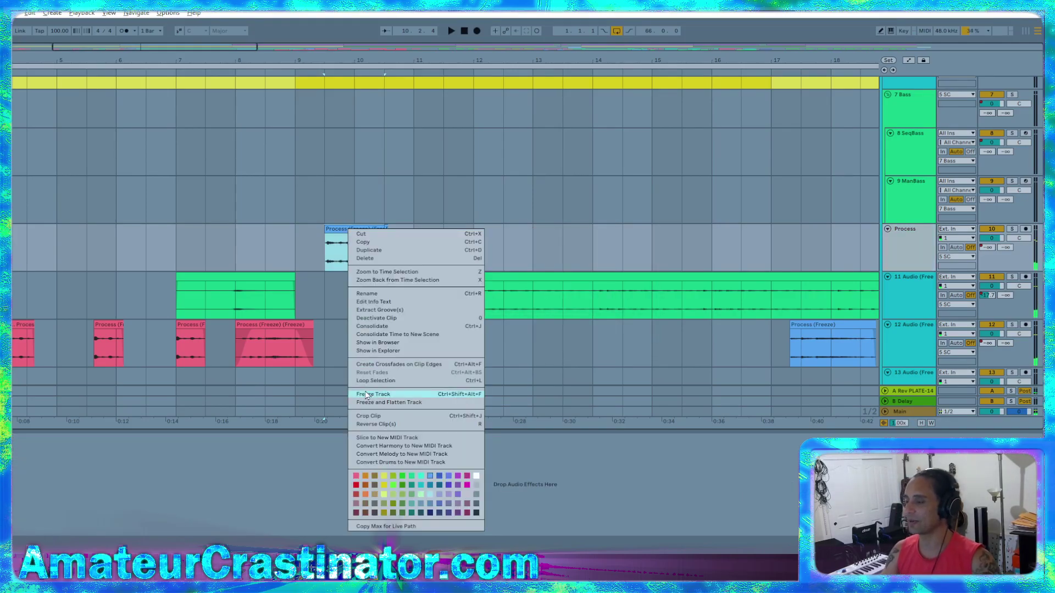
left_click(356, 484)
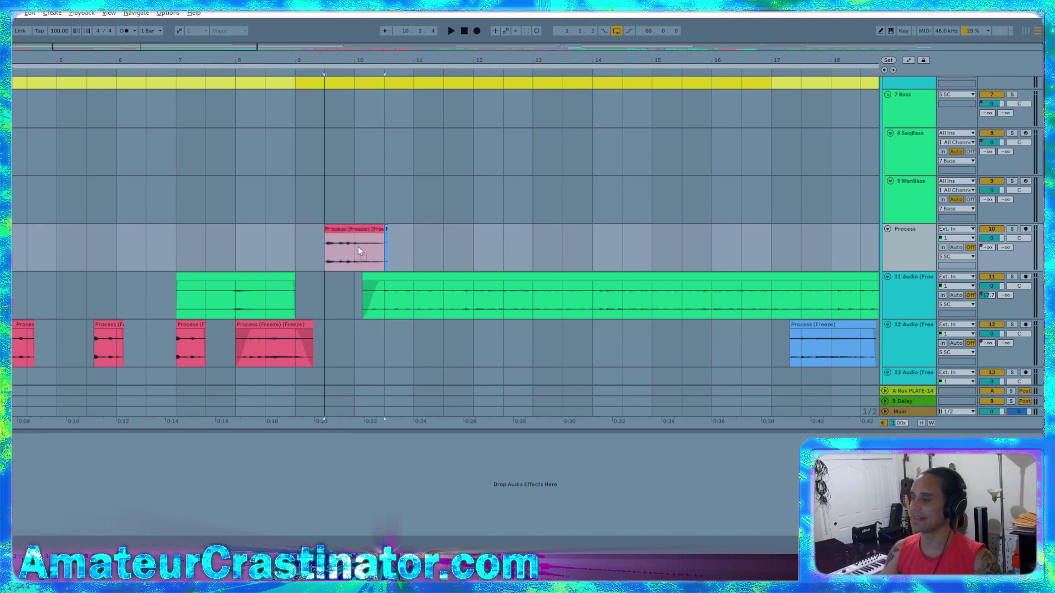
- Move the red clip from the Process track to track 12 Audio and delete the leftover sliver
left_click_drag(361, 225, 427, 231)
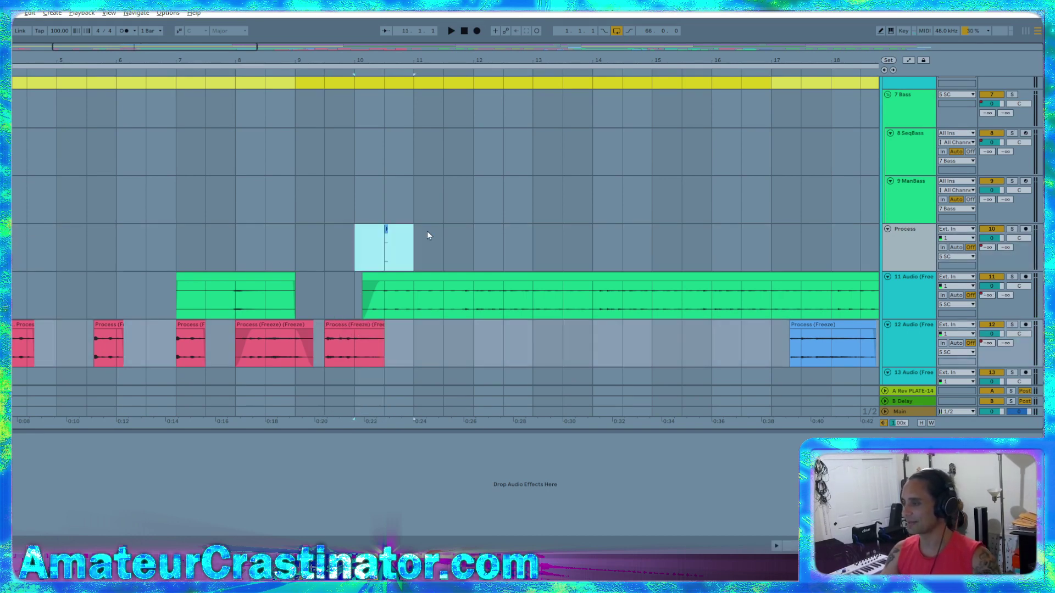
key("minus")
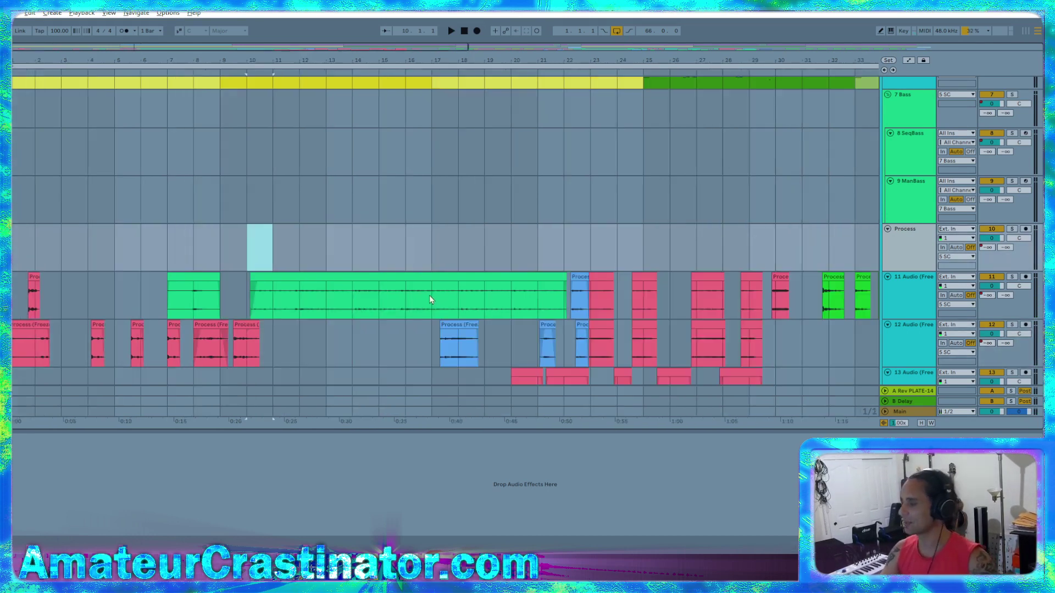
- Move the blue clip near bar 17 from track 12 Audio to the Process track and play from bar 17
left_click_drag(452, 324, 476, 253)
scroll(247, 239, "down", 3)
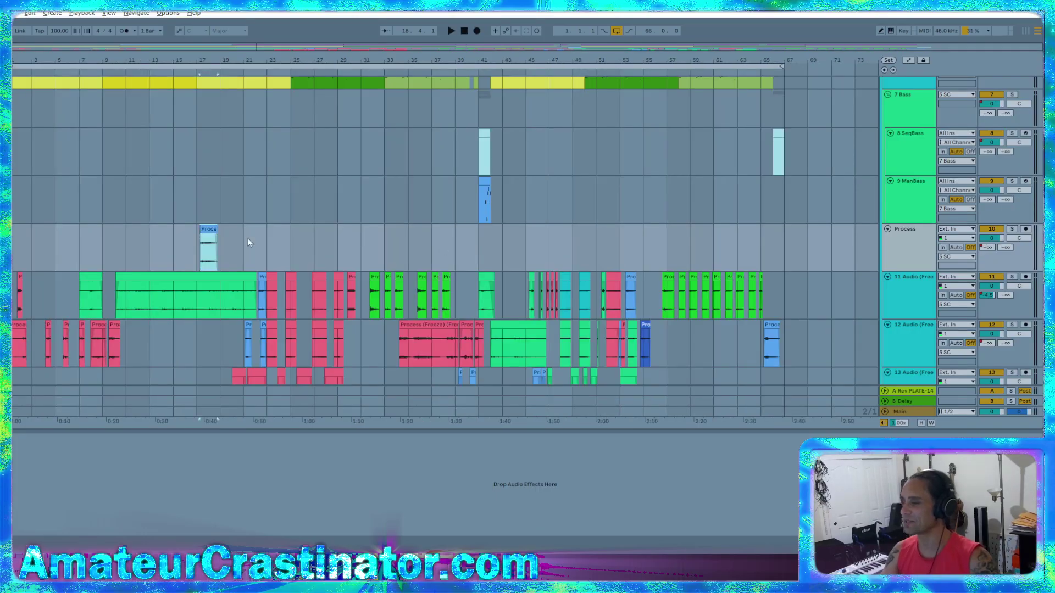
scroll(185, 242, "up", 8)
left_click(112, 243)
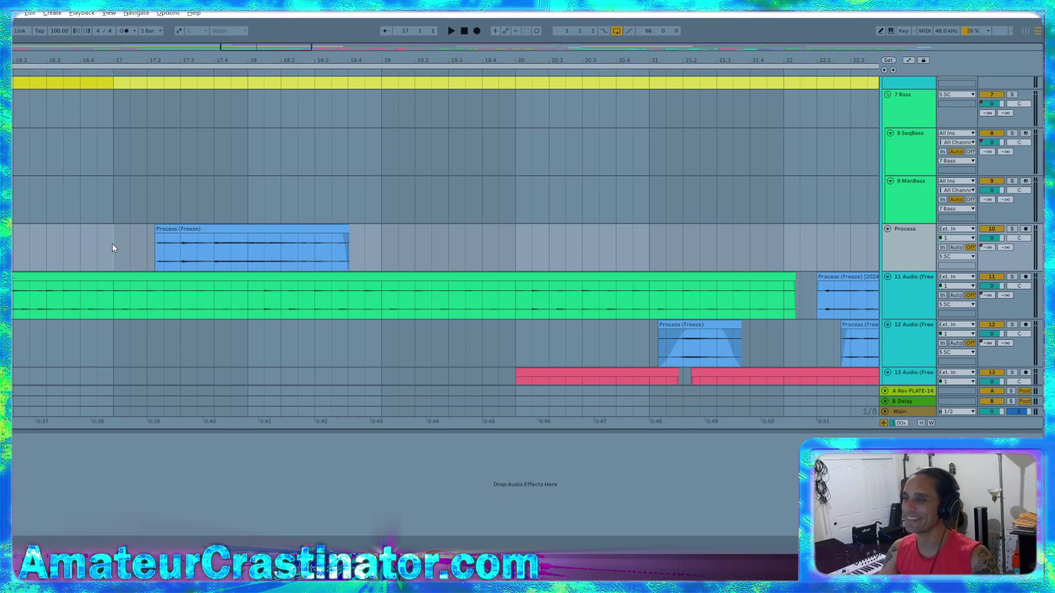
key("space")
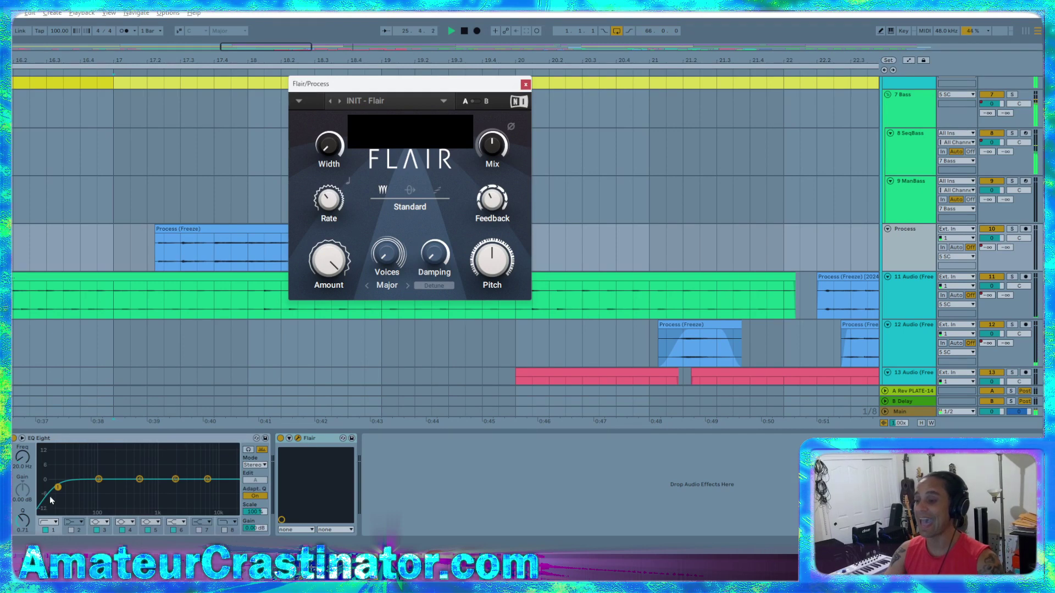
- Raise the low-cut frequency in the Process track's EQ Eight to about 115 Hz
left_click_drag(22, 464, 22, 447)
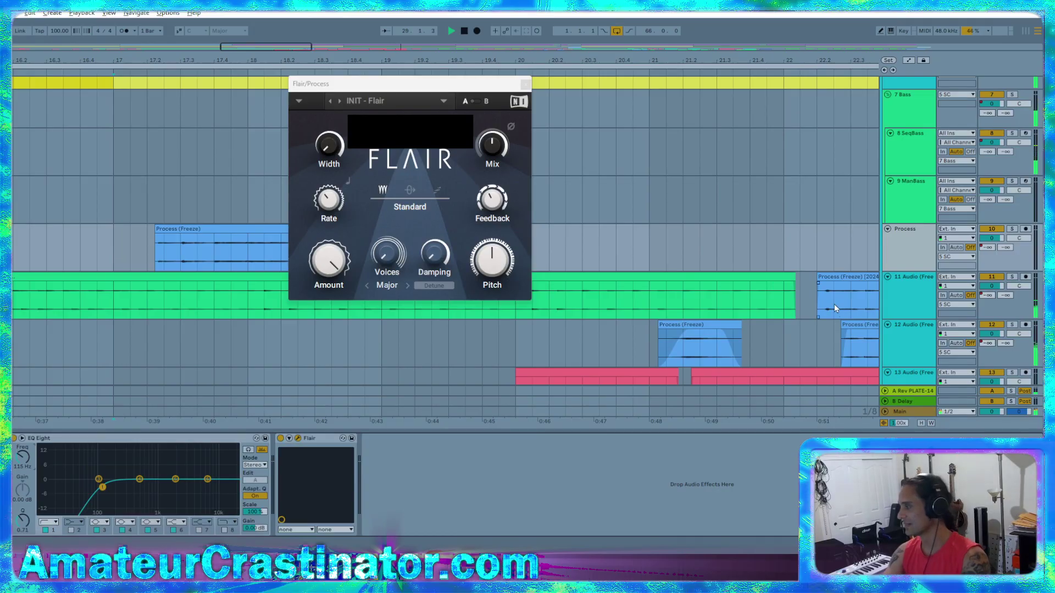
- Open the dark green MIDI clip starting at bar 25 on track 6 and examine its note pitches
scroll(834, 304, "down", 1)
scroll(714, 271, "up", 2)
key("minus")
key("minus")
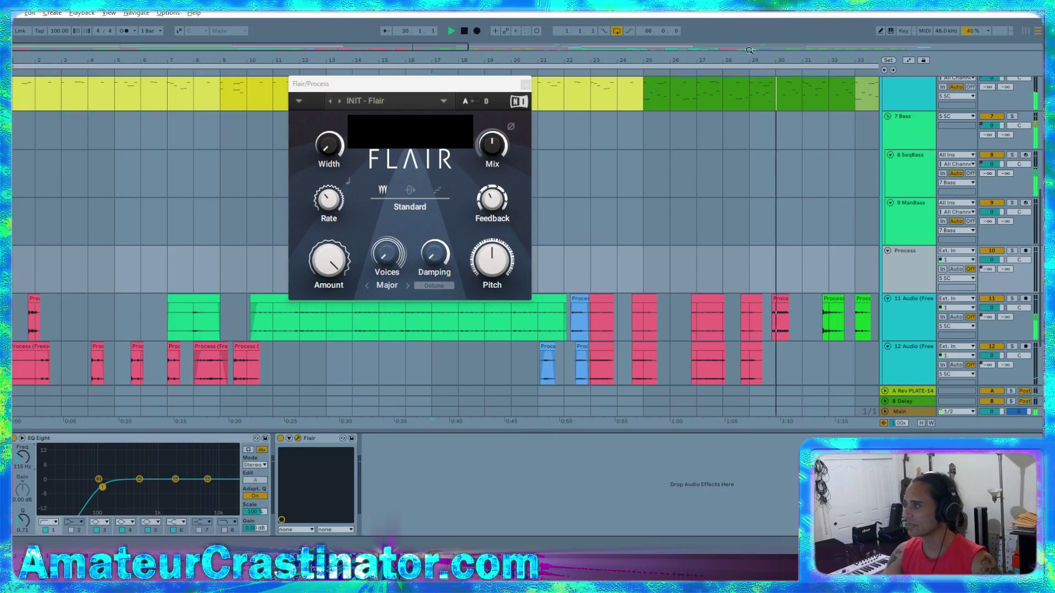
scroll(712, 165, "up", 2)
double_click(712, 150)
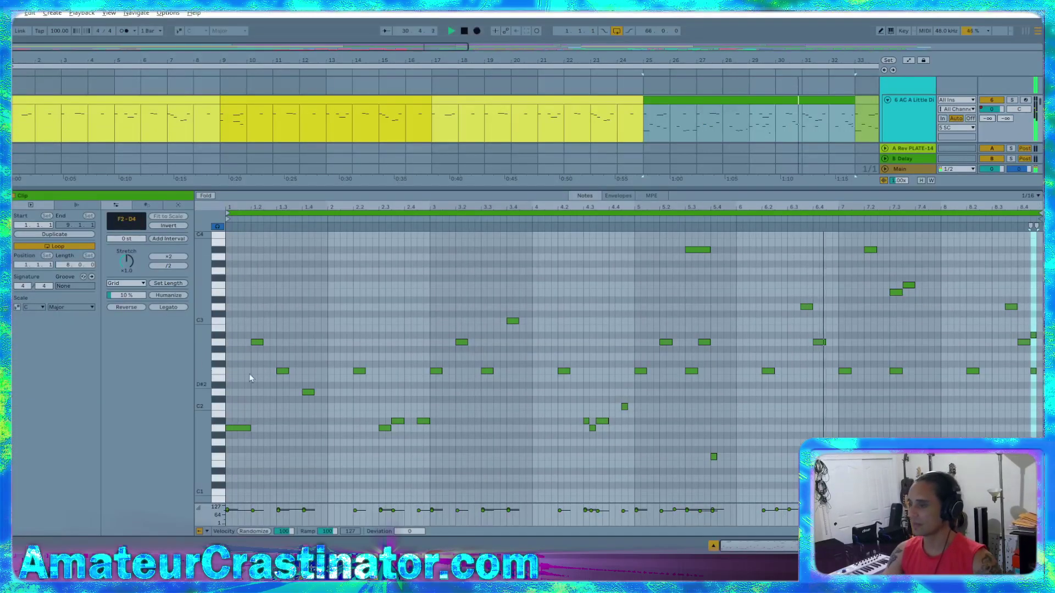
scroll(463, 413, "up", 3)
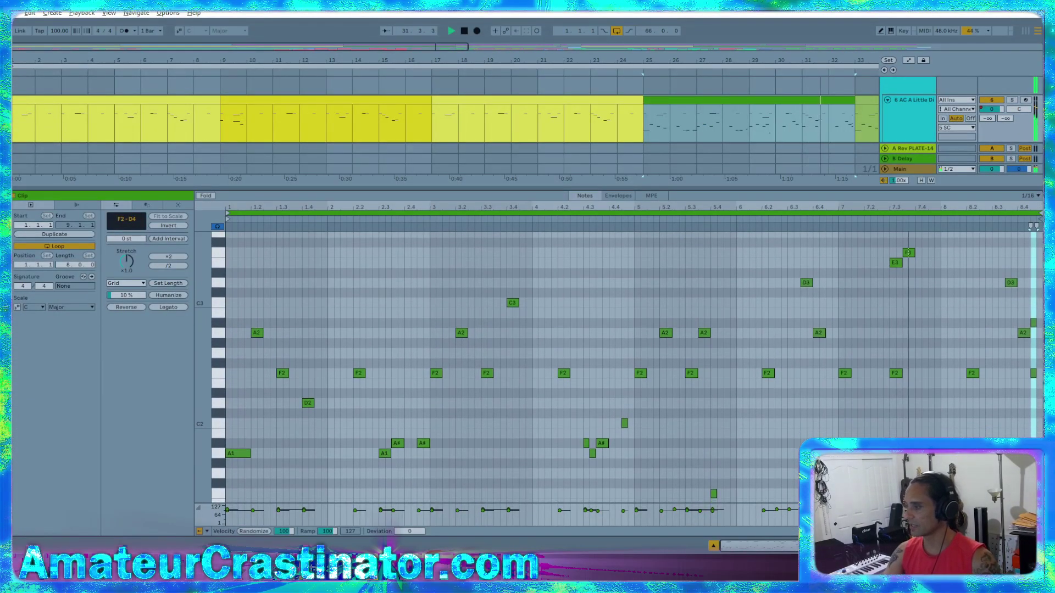
scroll(764, 467, "down", 3)
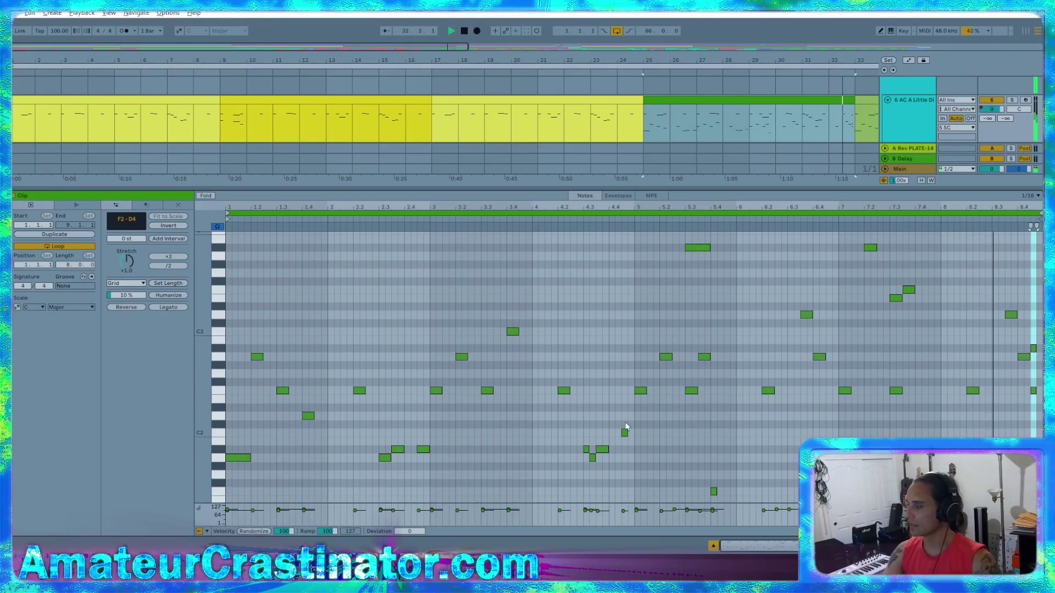
key("shift+Tab")
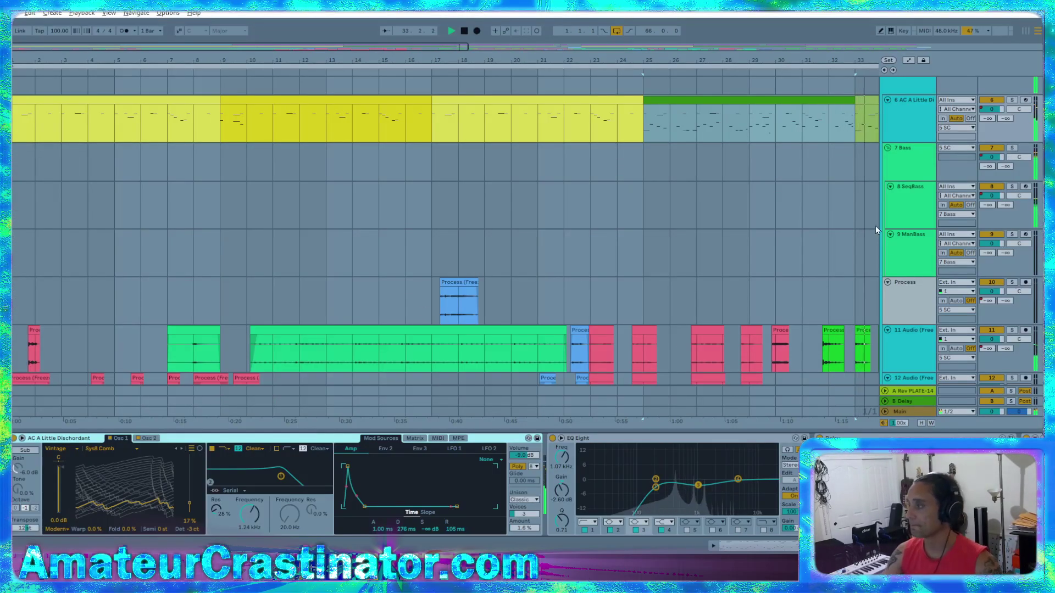
- Return to the Process track and set Flair's Pitch to D4 and its chord type to Minor
key("Down")
key("Down")
key("Down")
key("Down")
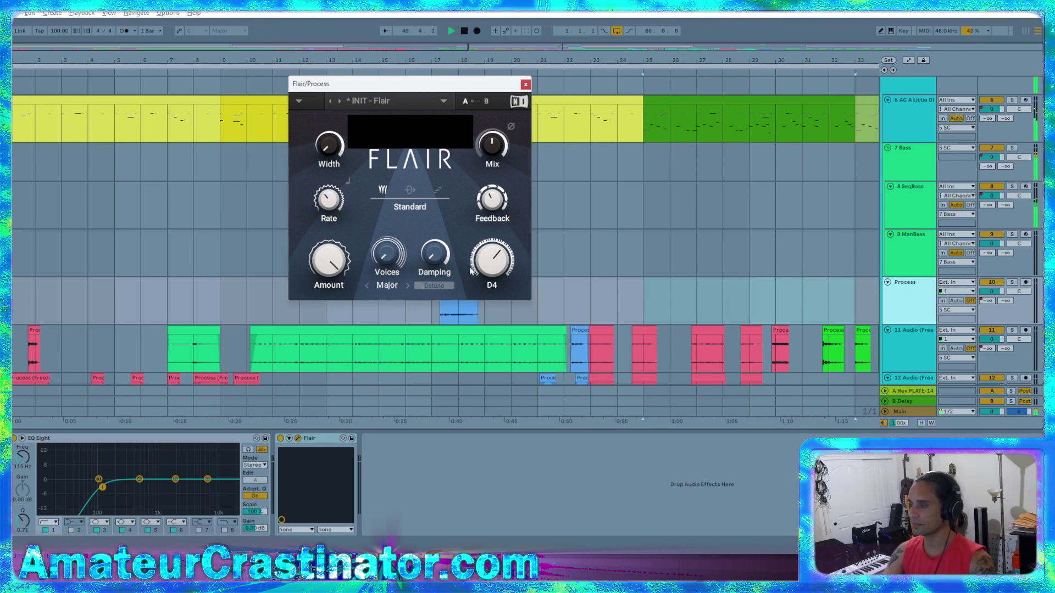
left_click(386, 286)
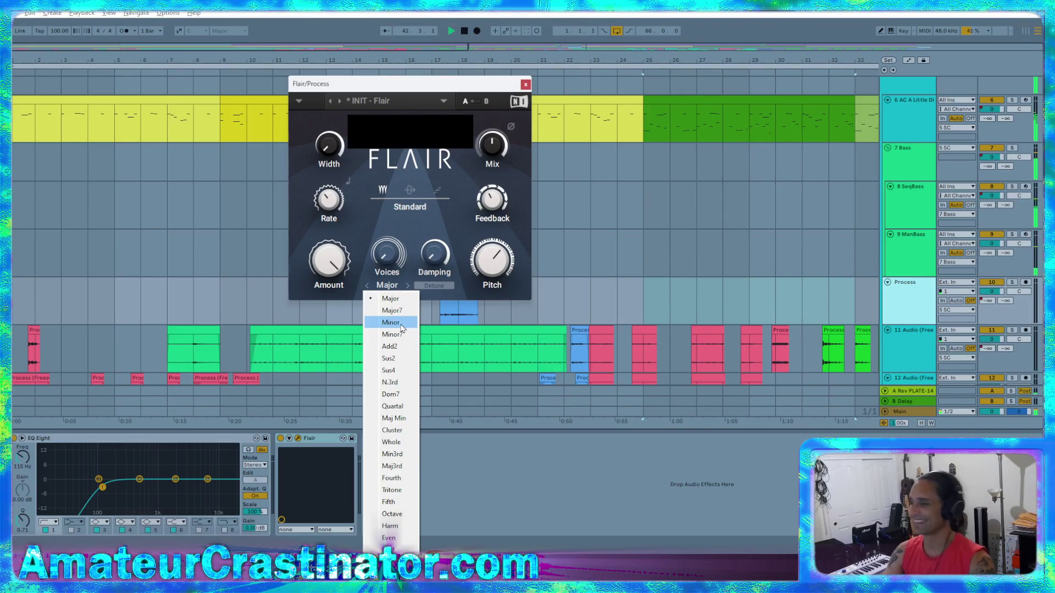
left_click(402, 324)
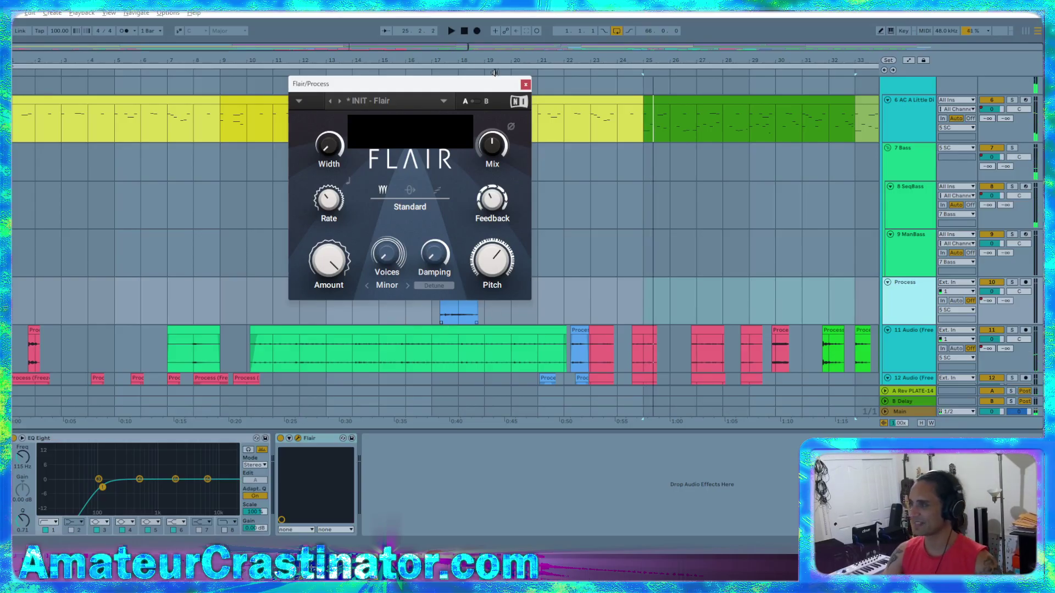
- Play from bar 17 and raise Flair's Feedback and Damping while auditioning the blue Process clip
left_click_drag(494, 82, 482, 27)
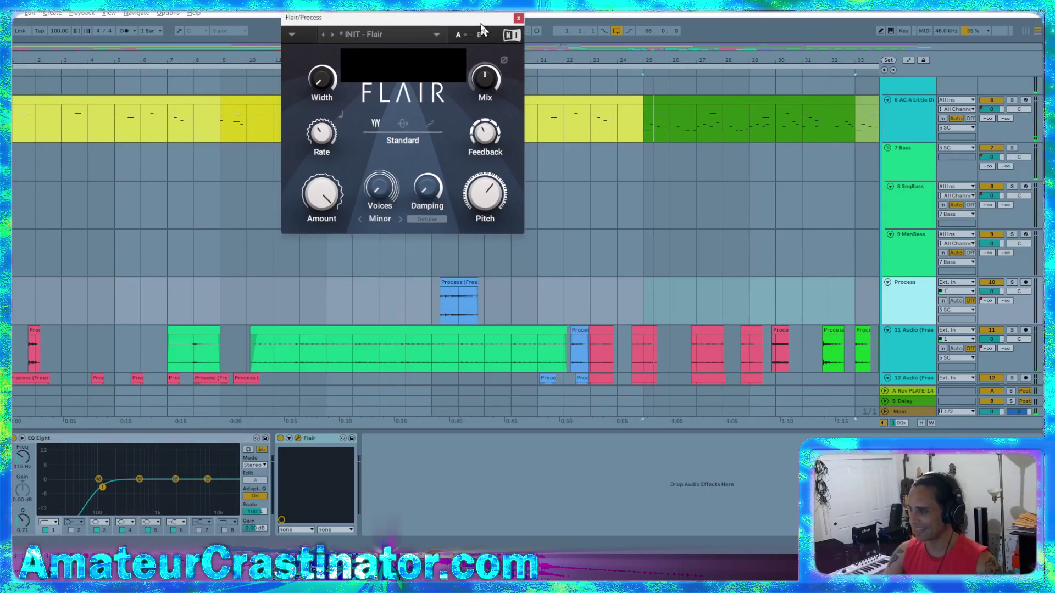
left_click(431, 319)
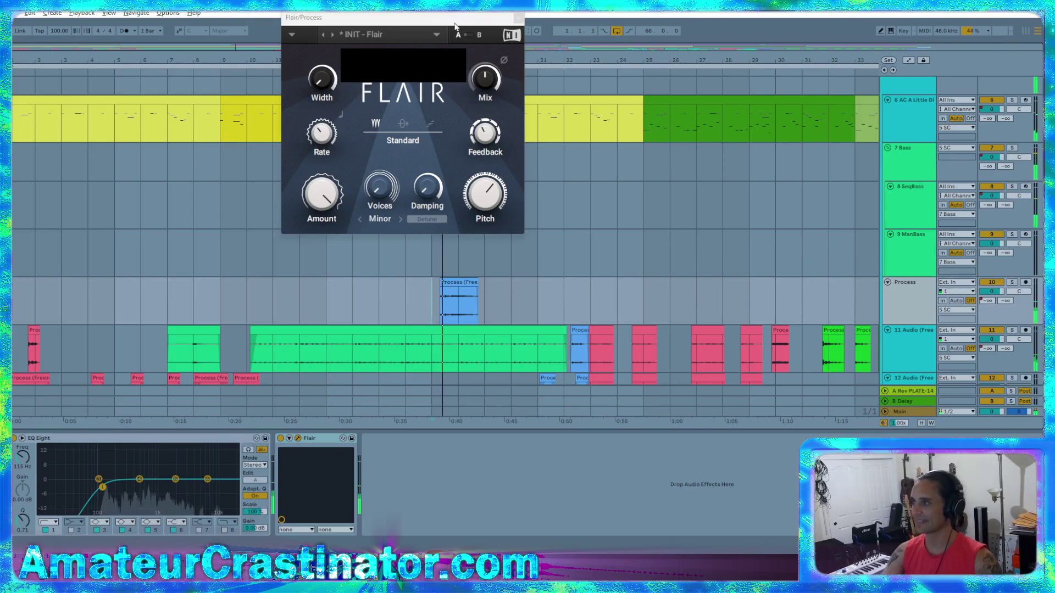
left_click_drag(455, 26, 346, 134)
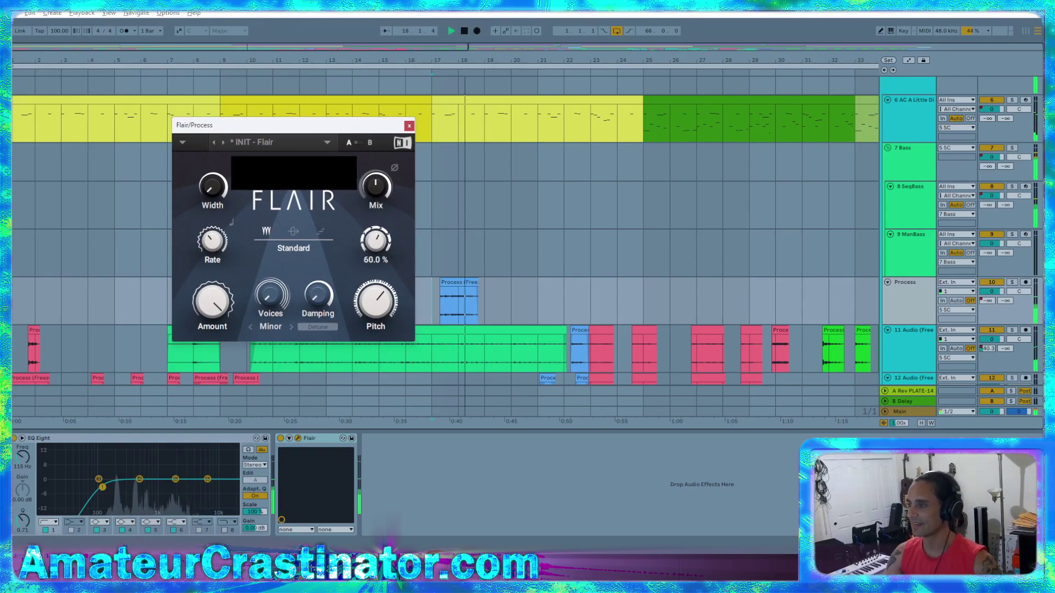
left_click_drag(318, 299, 307, 329)
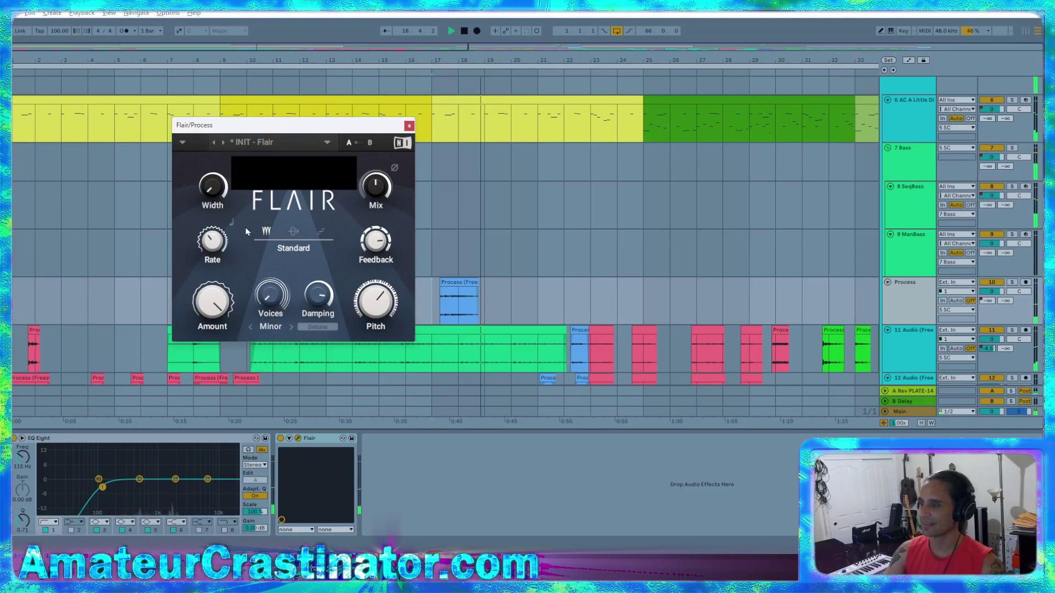
- Sync Flair's rate to 3/16 Straight and switch its mode to Scan with the falling shape
left_click(232, 222)
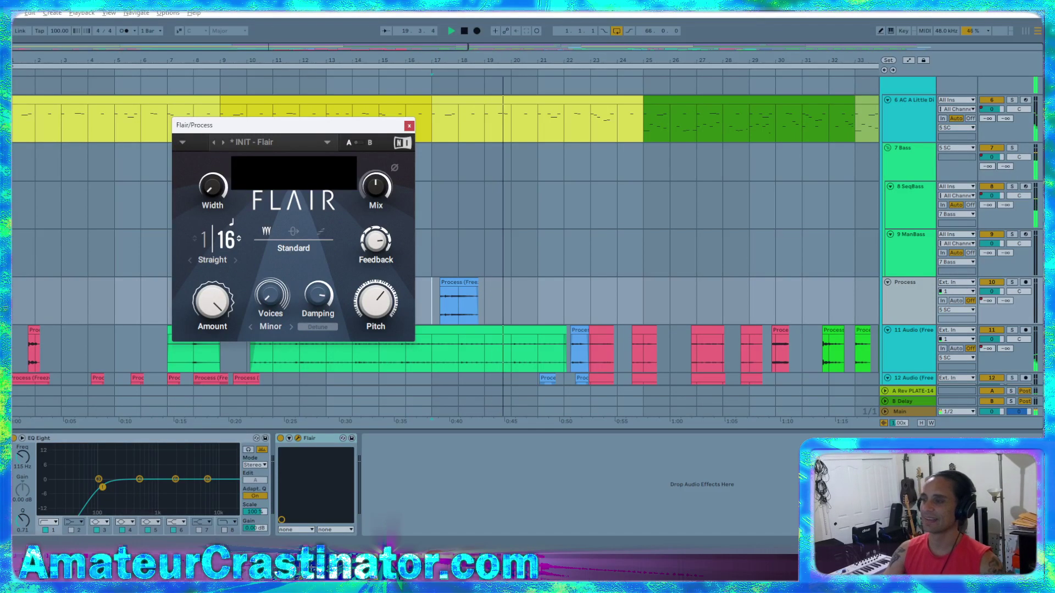
scroll(202, 241, "up", 2)
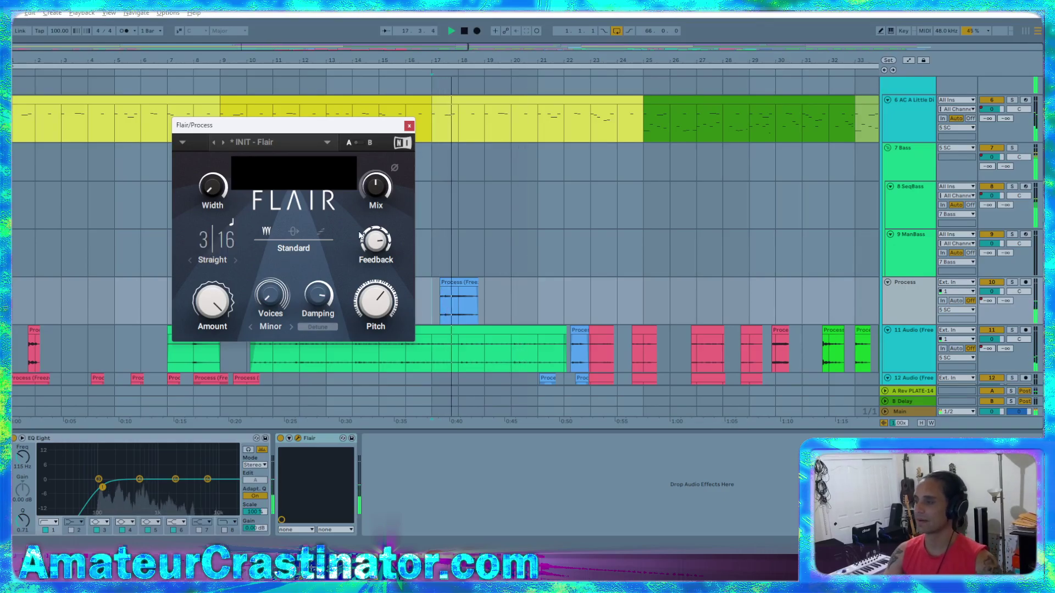
mouse_move(318, 296)
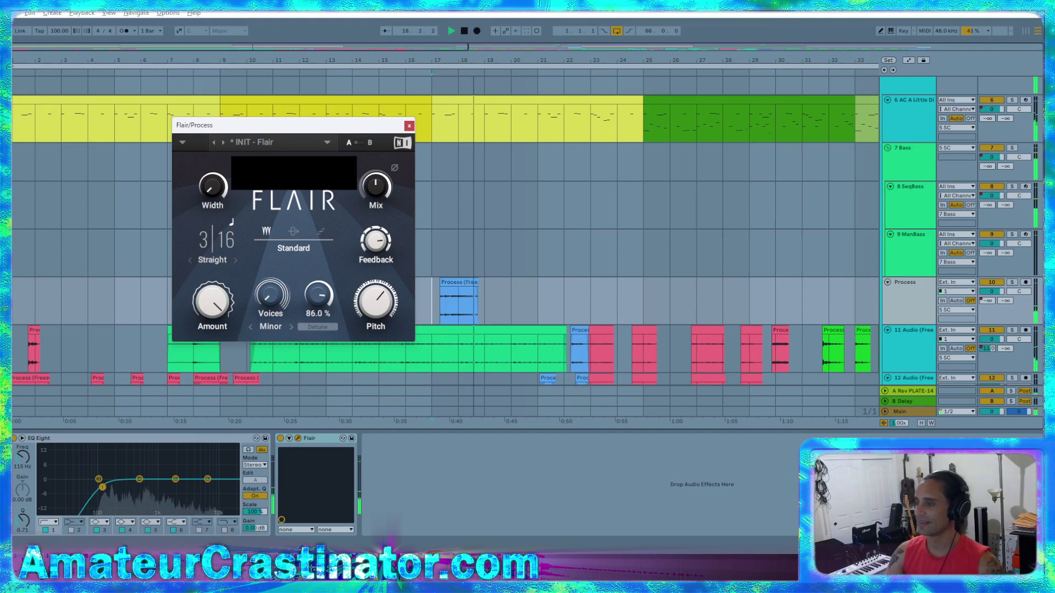
left_click(321, 232)
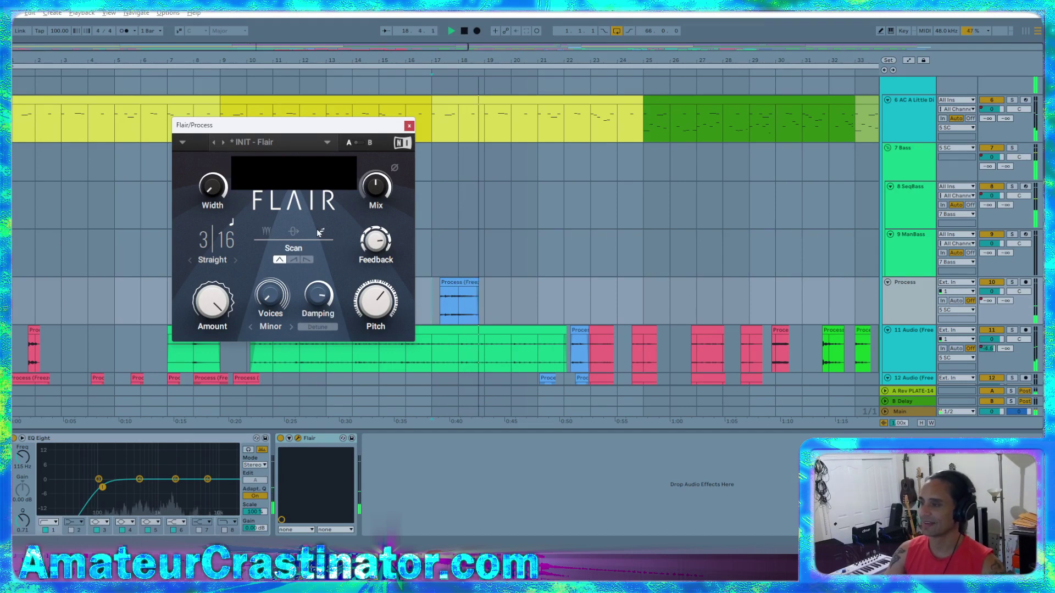
left_click(308, 260)
mouse_move(223, 311)
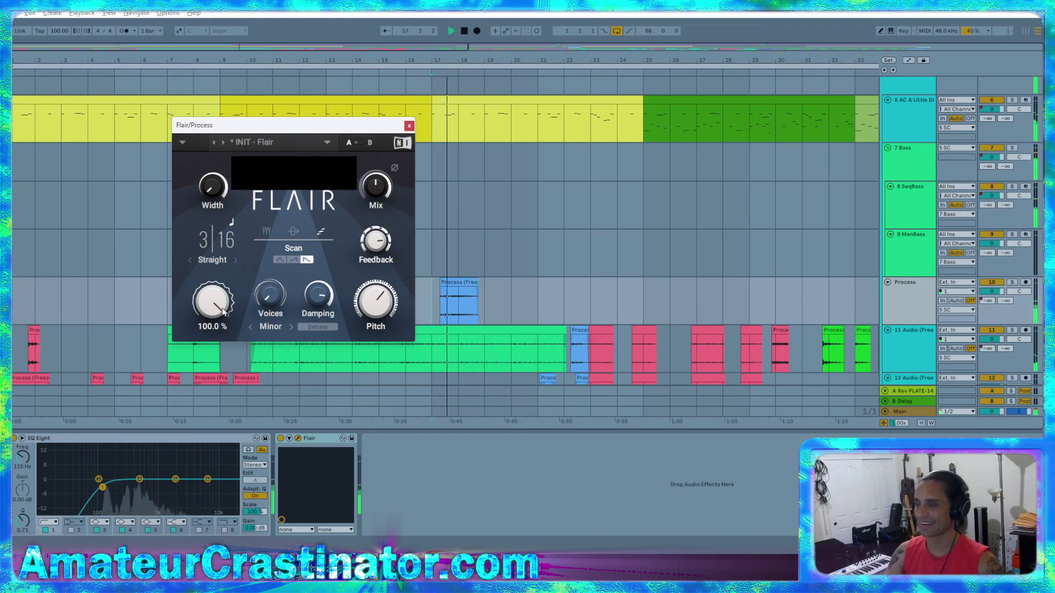
- Set Flair's Feedback to about 88%, raise Mix to maximum, and lower Pitch below D4
left_click_drag(376, 240, 376, 249)
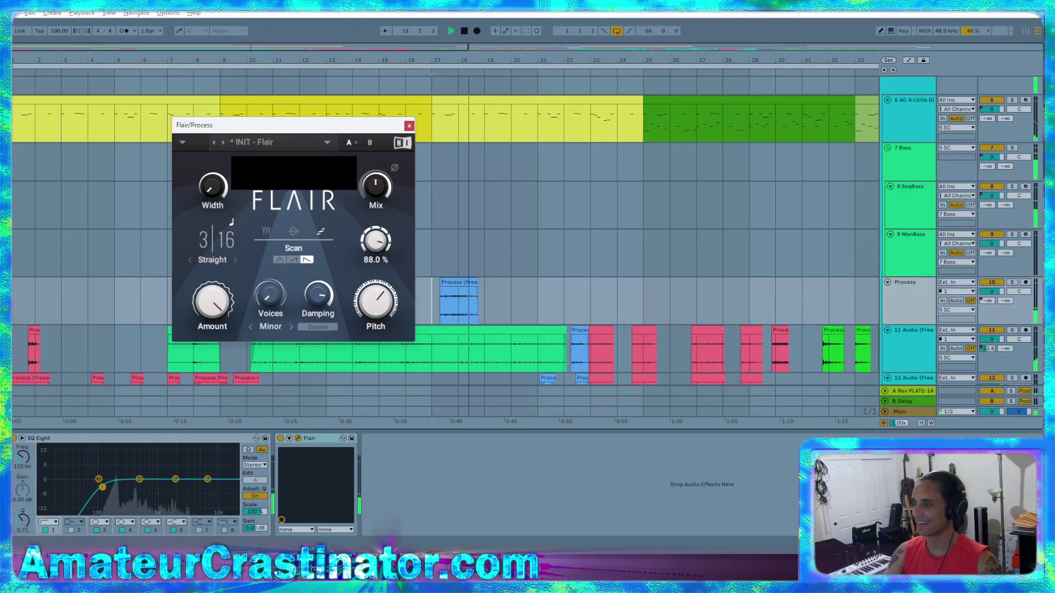
left_click_drag(376, 187, 376, 175)
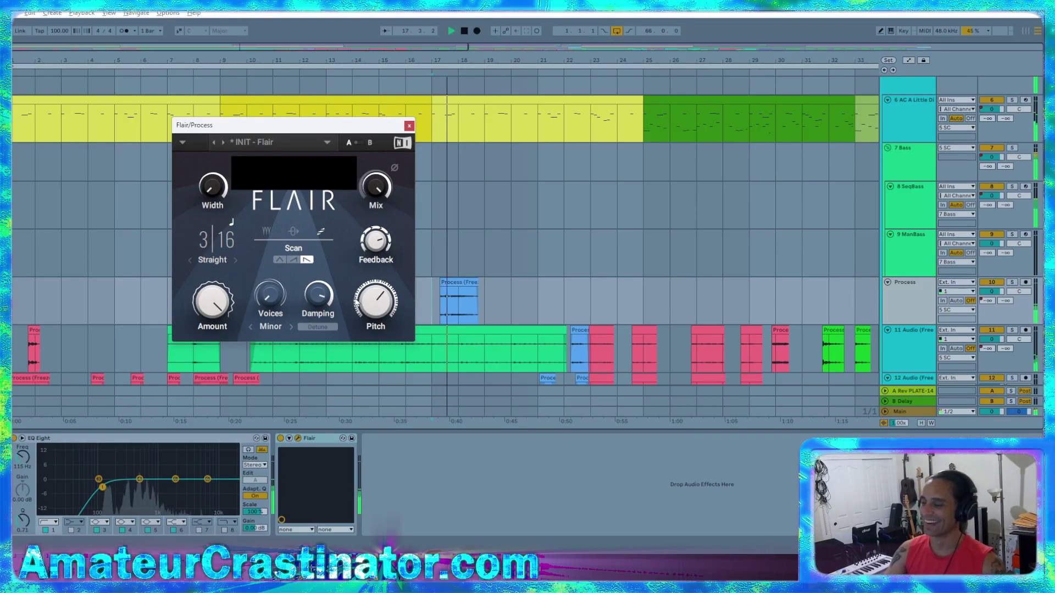
mouse_move(375, 301)
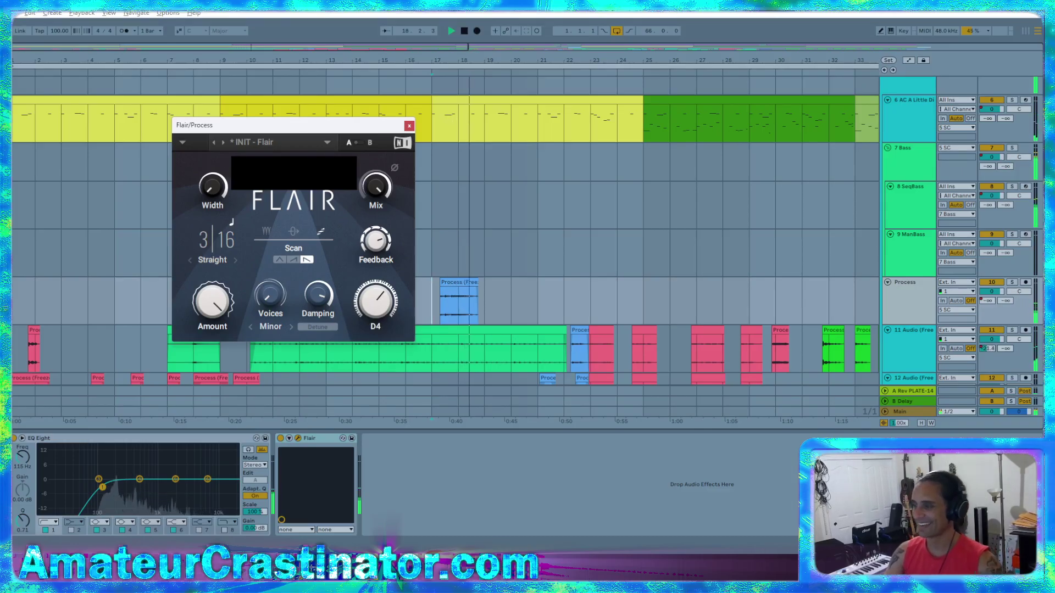
left_click_drag(376, 301, 378, 314)
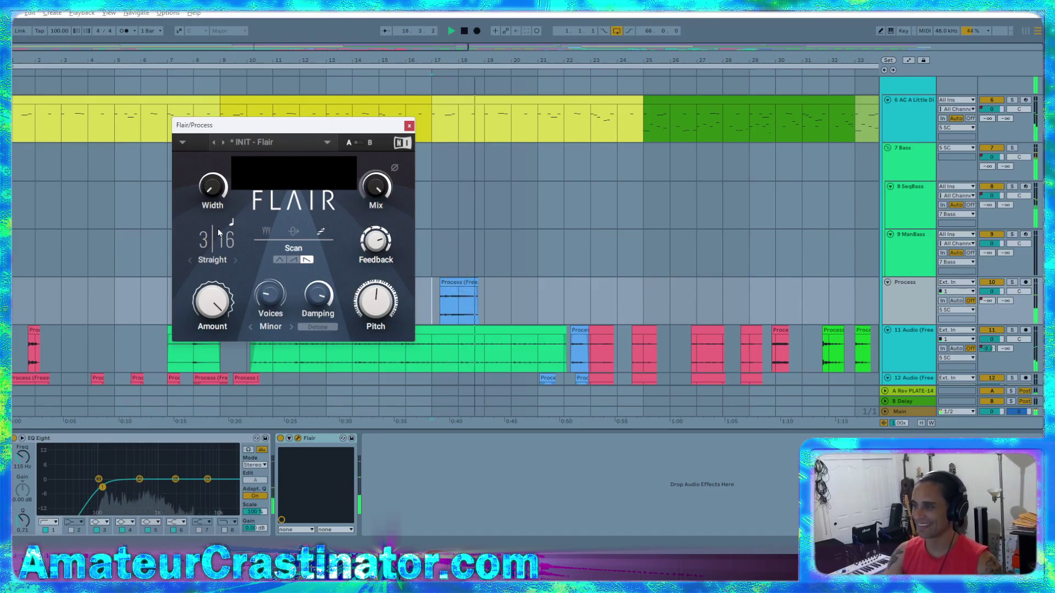
- Widen Flair's effect, set Feedback to about 89.5%, reduce Amount, and set Voices to about 2.24
mouse_move(212, 186)
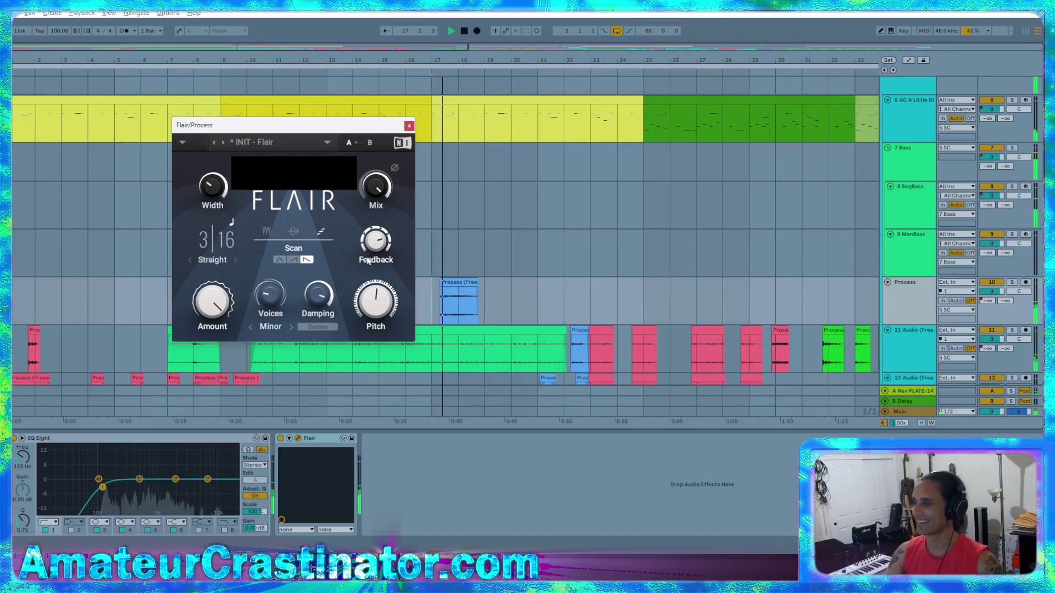
mouse_move(368, 261)
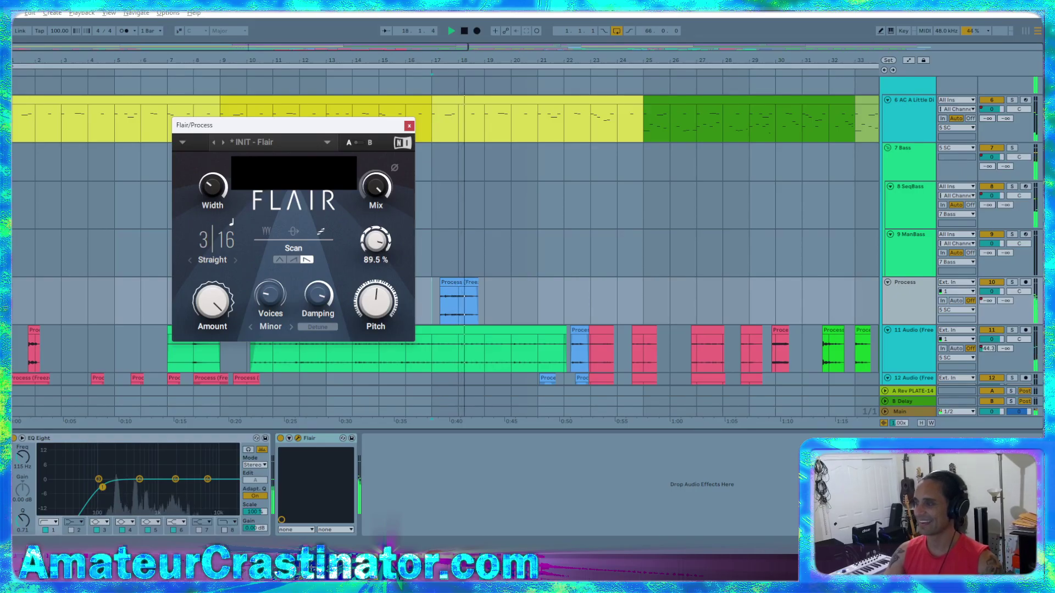
left_click_drag(218, 306, 270, 278)
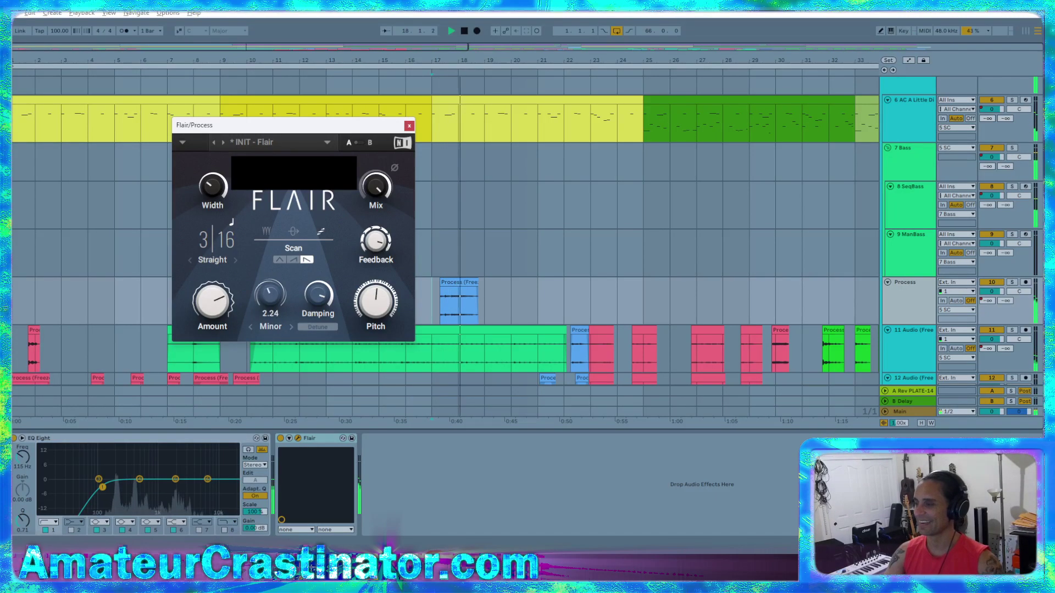
- Change Flair's Scan shape to the triangle and its chord type to Inharm, and reduce Feedback and Amount
left_click(279, 259)
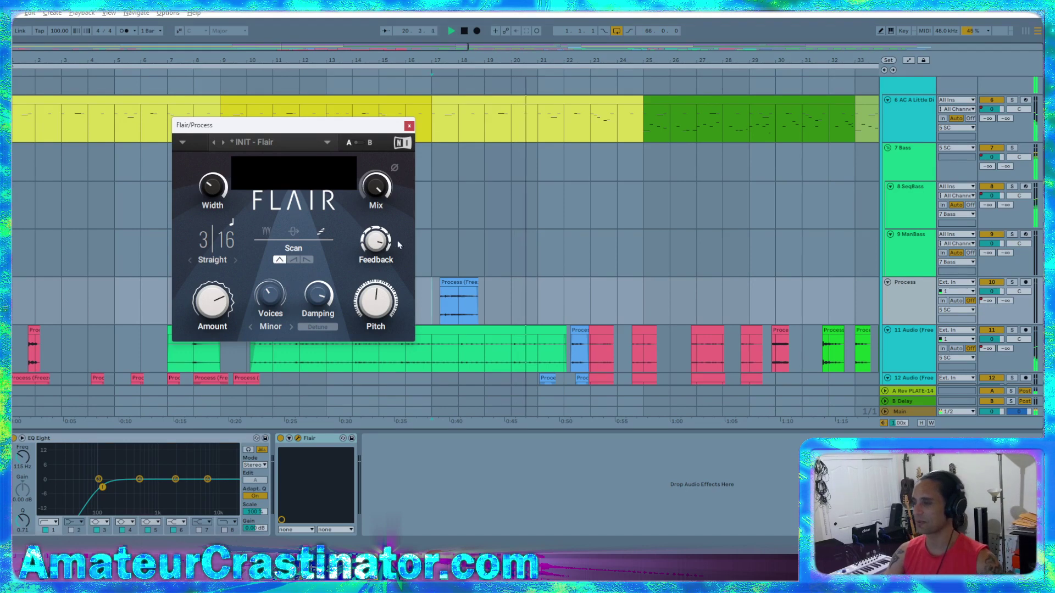
mouse_move(375, 240)
left_click(269, 327)
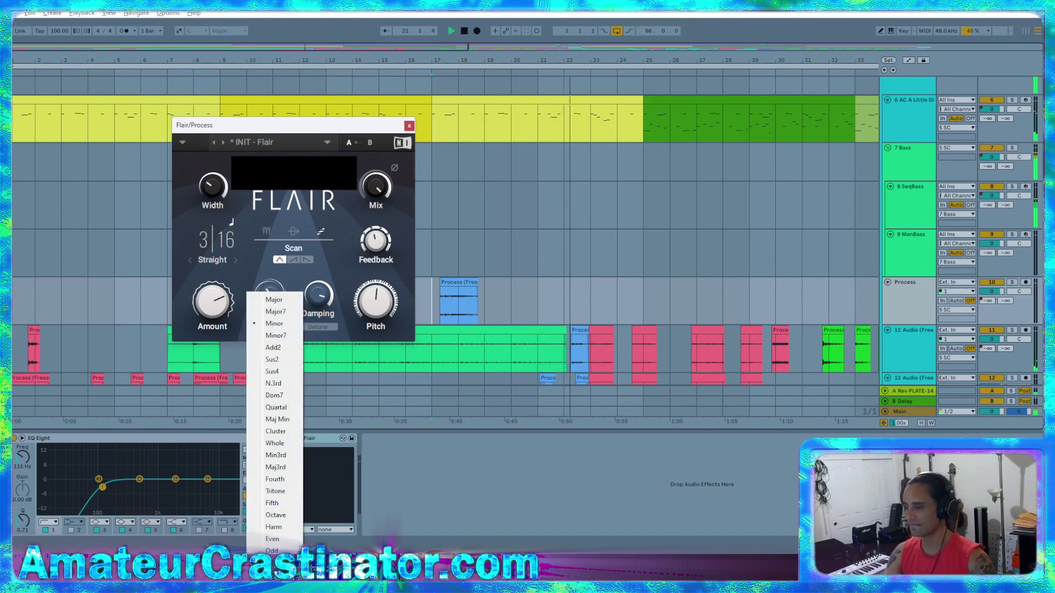
left_click(273, 562)
mouse_move(221, 303)
left_mouse_down()
mouse_move(222, 313)
mouse_move(222, 304)
left_mouse_up()
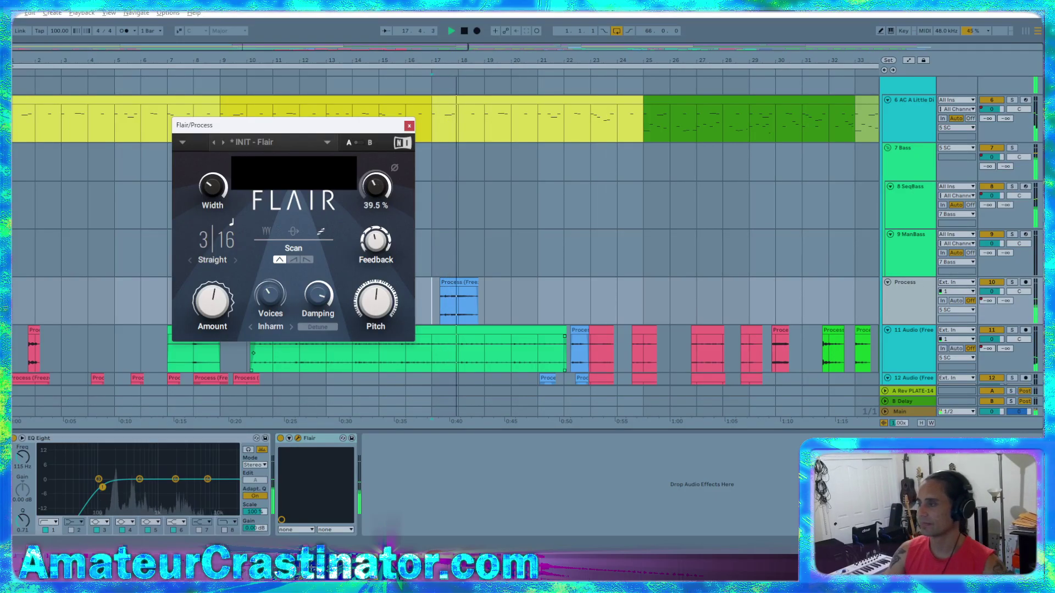
- Rebalance Flair's Mix, Feedback and Amount, with Damping at 55%, Voices at about 2.72, and Width at about 43%
left_click_drag(375, 187, 376, 202)
left_click_drag(376, 242, 376, 237)
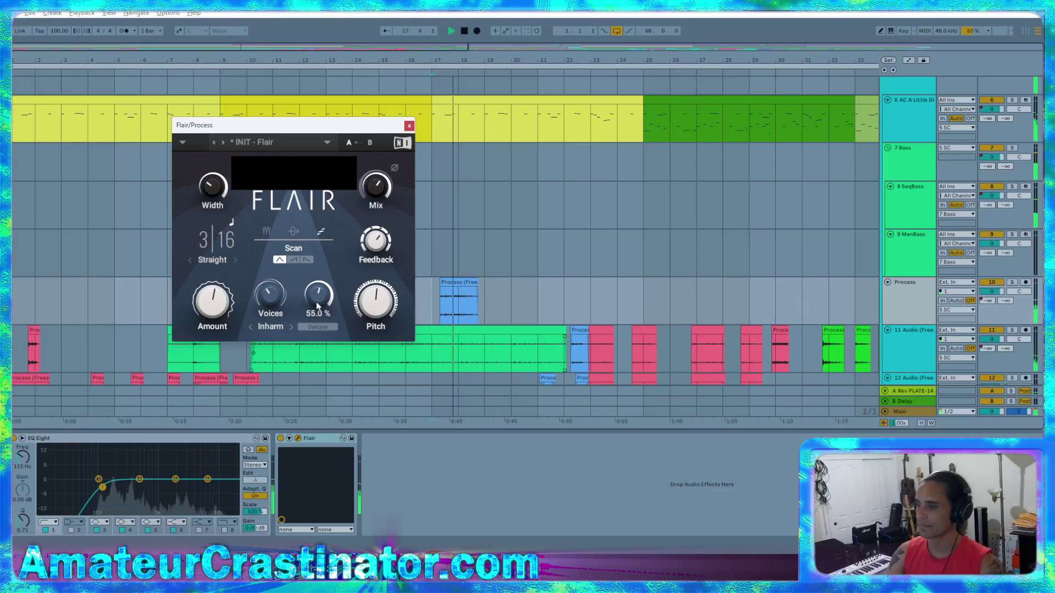
left_click_drag(369, 260, 369, 253)
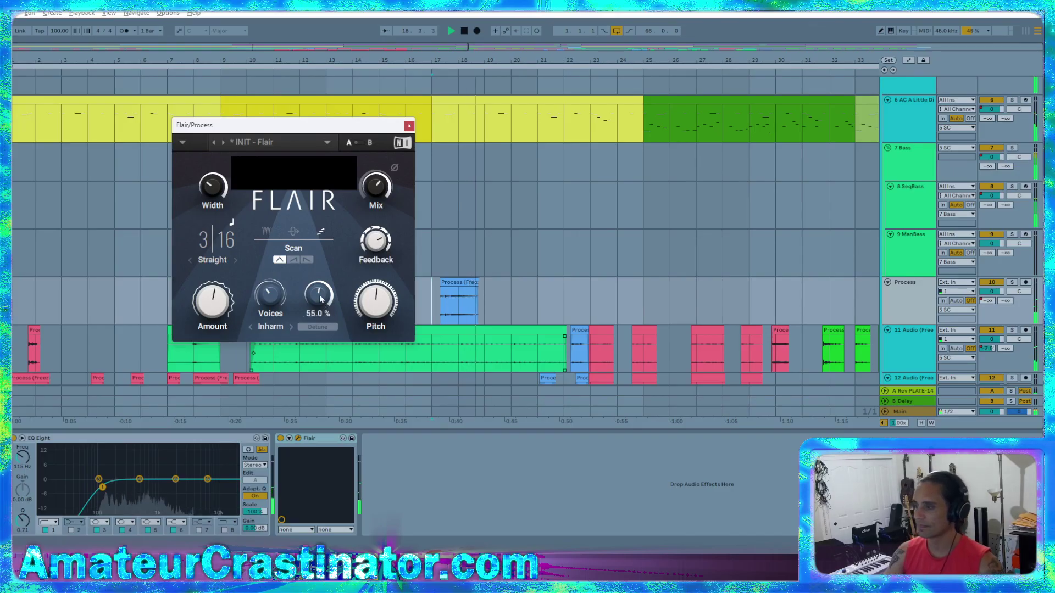
left_click_drag(213, 309, 213, 274)
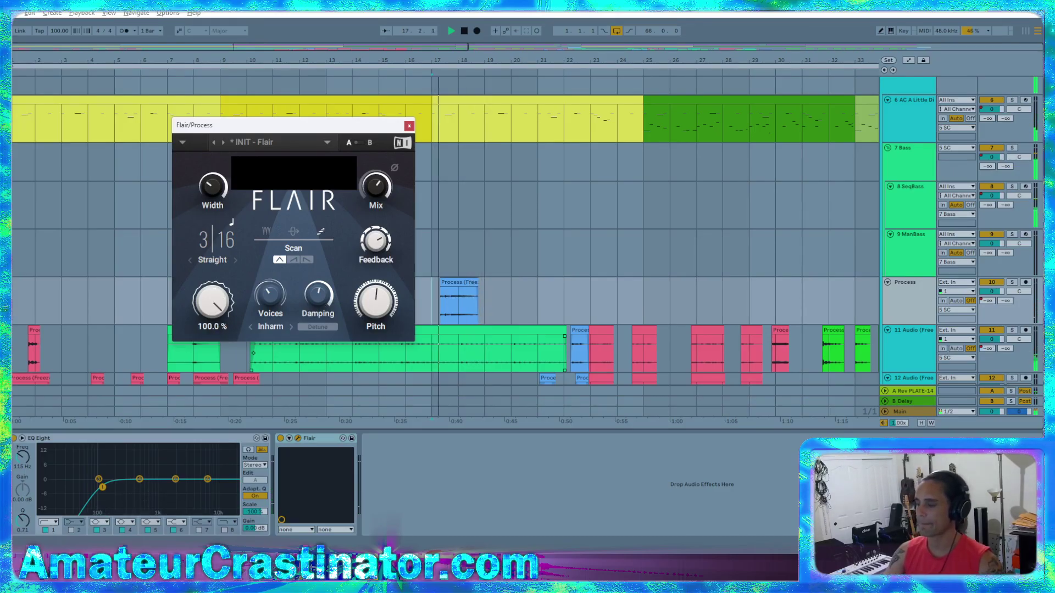
left_click_drag(273, 309, 273, 304)
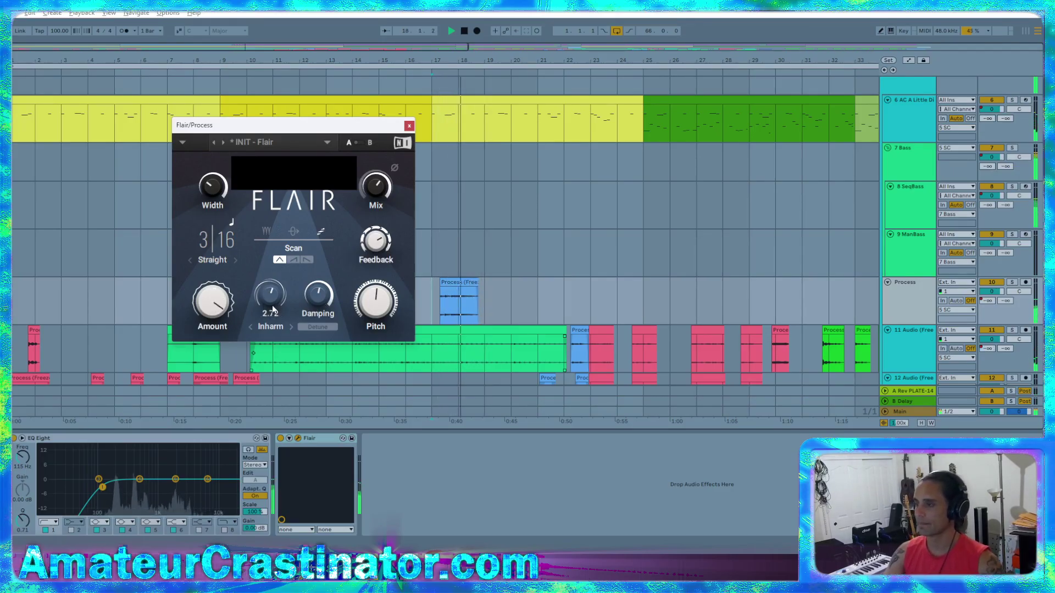
left_click_drag(213, 190, 213, 183)
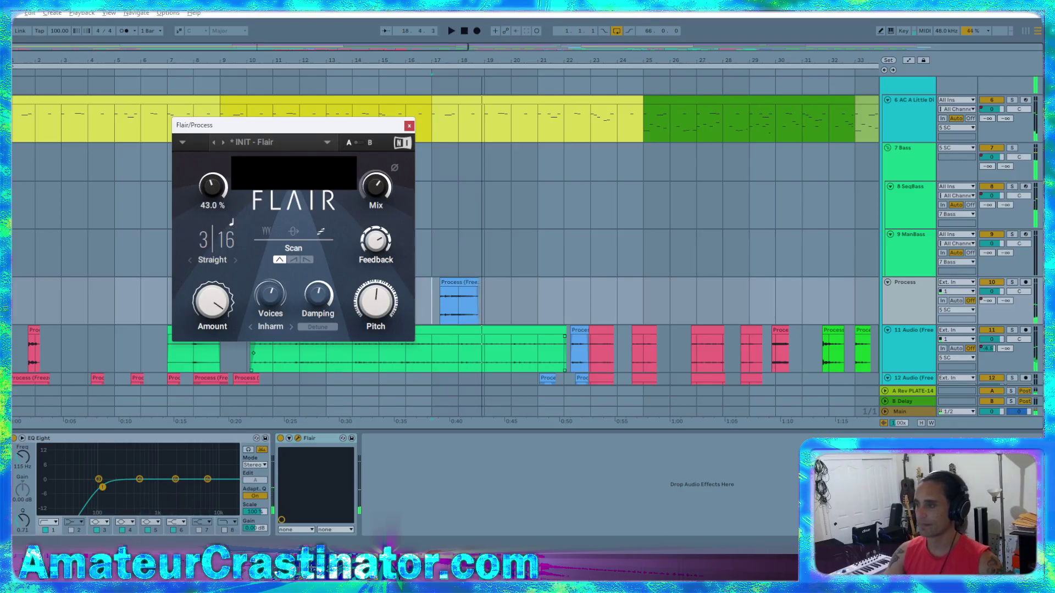
left_click_drag(376, 187, 376, 209)
- Delete the Flair effect from the Process track's device chain
left_click(322, 438)
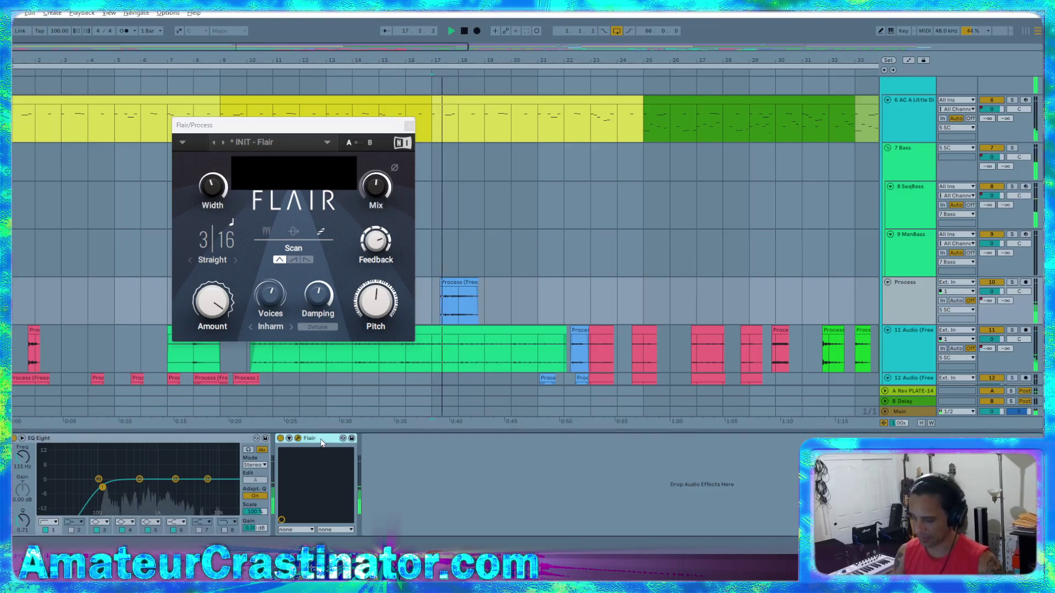
key("Delete")
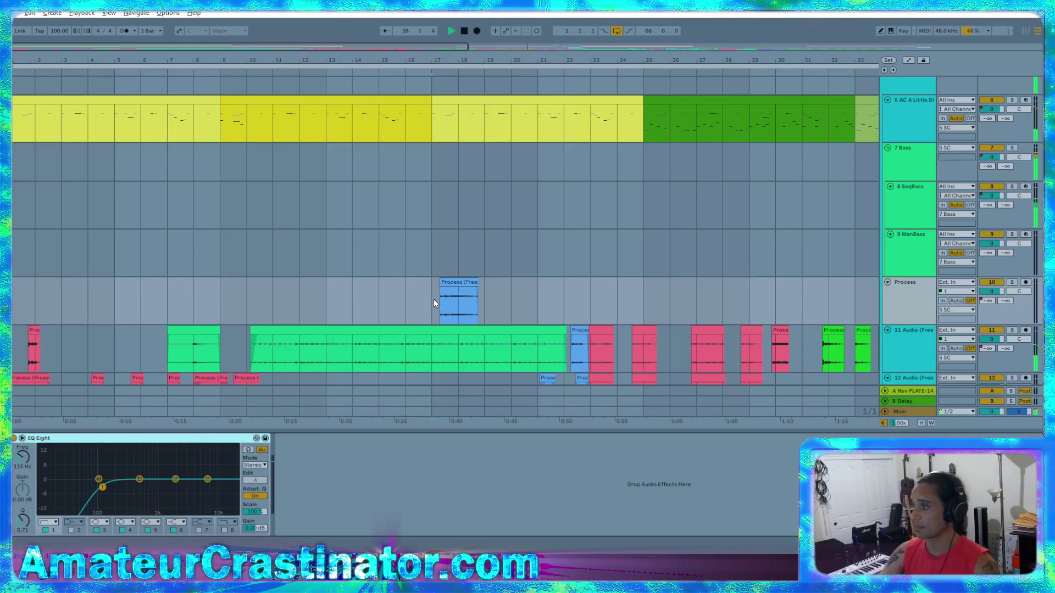
- Duplicate the bar 17 to 25 section of the Process track so its clip repeats from bar 25
left_click_drag(433, 303, 626, 310)
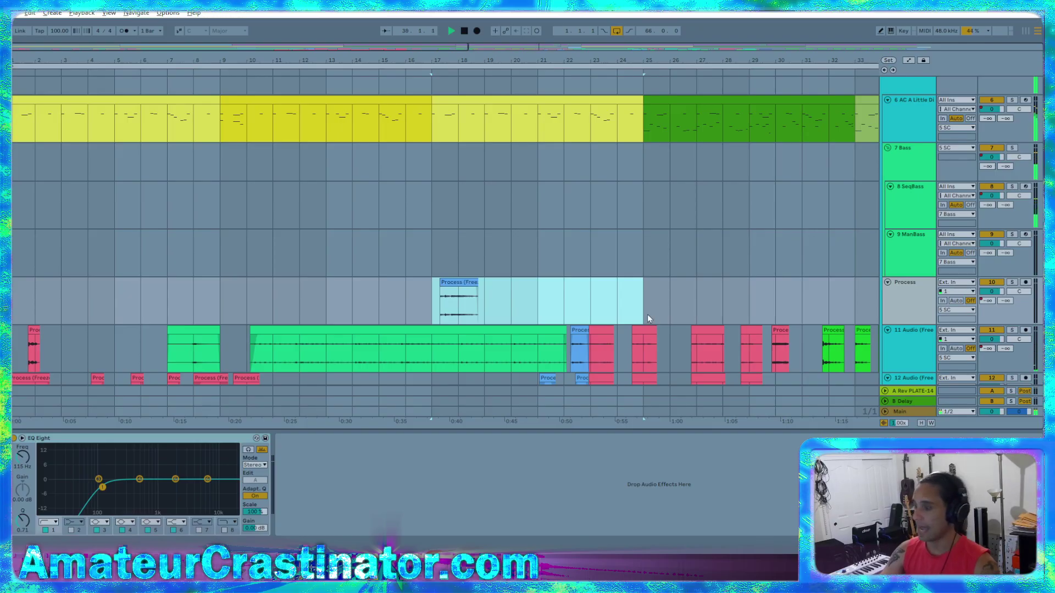
key("ctrl+d")
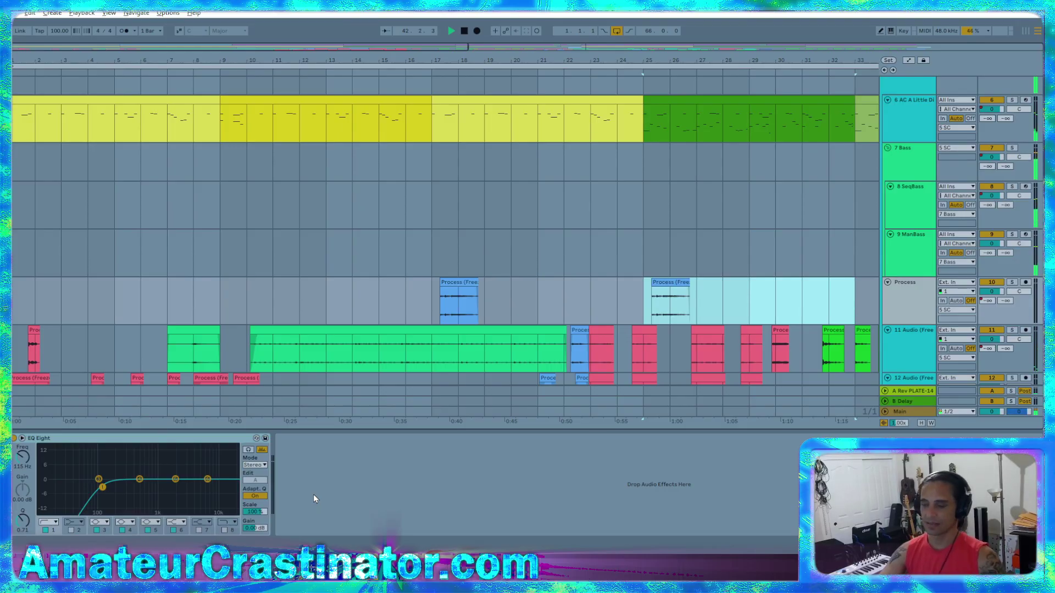
- Add a Vocoder after EQ Eight on the Process track and set its Bands to 12
left_click(198, 445)
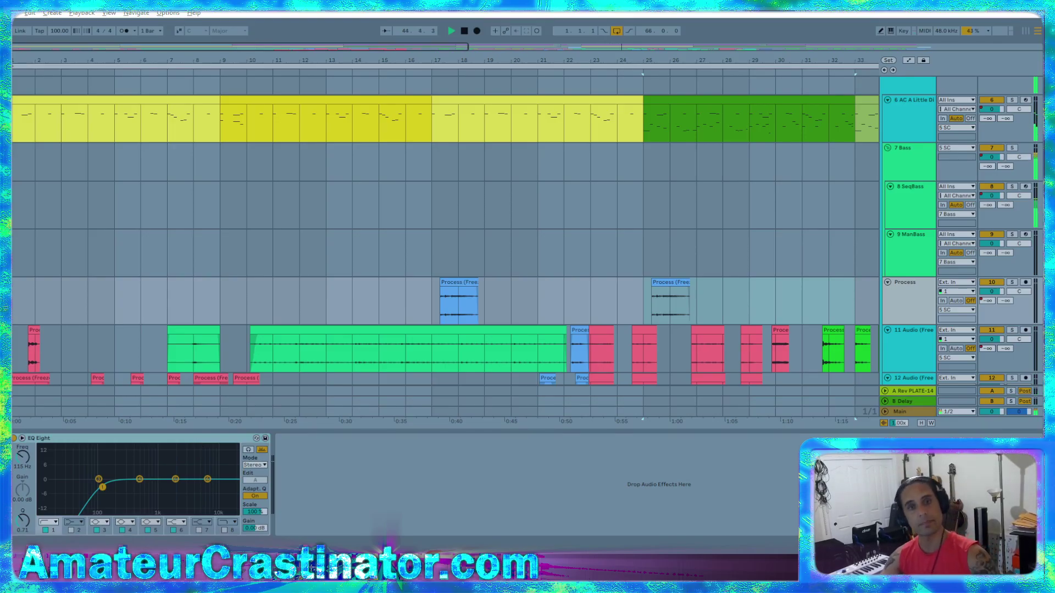
key("ctrl+z")
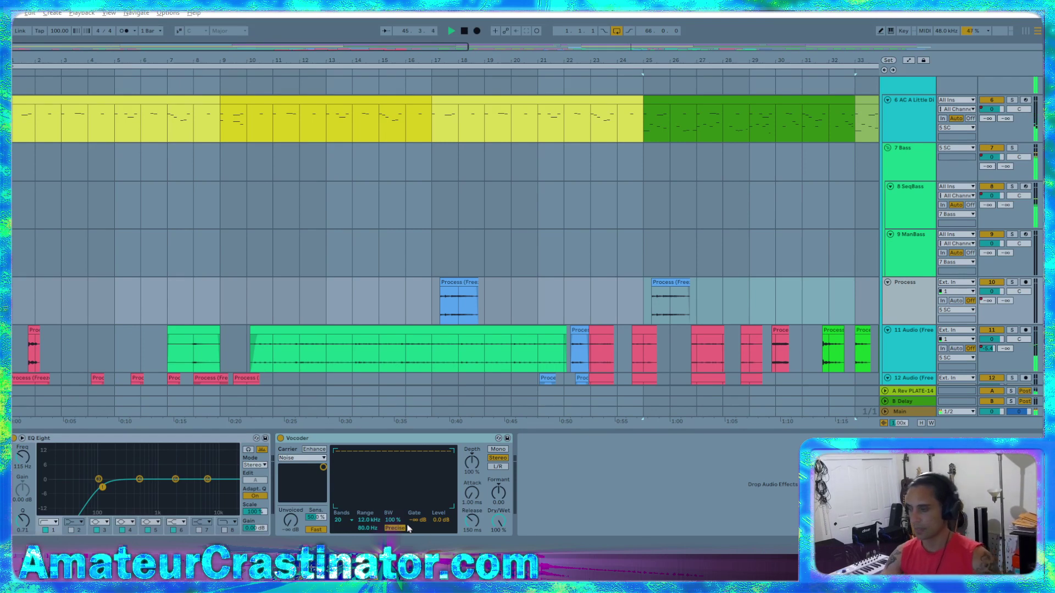
left_click(339, 520)
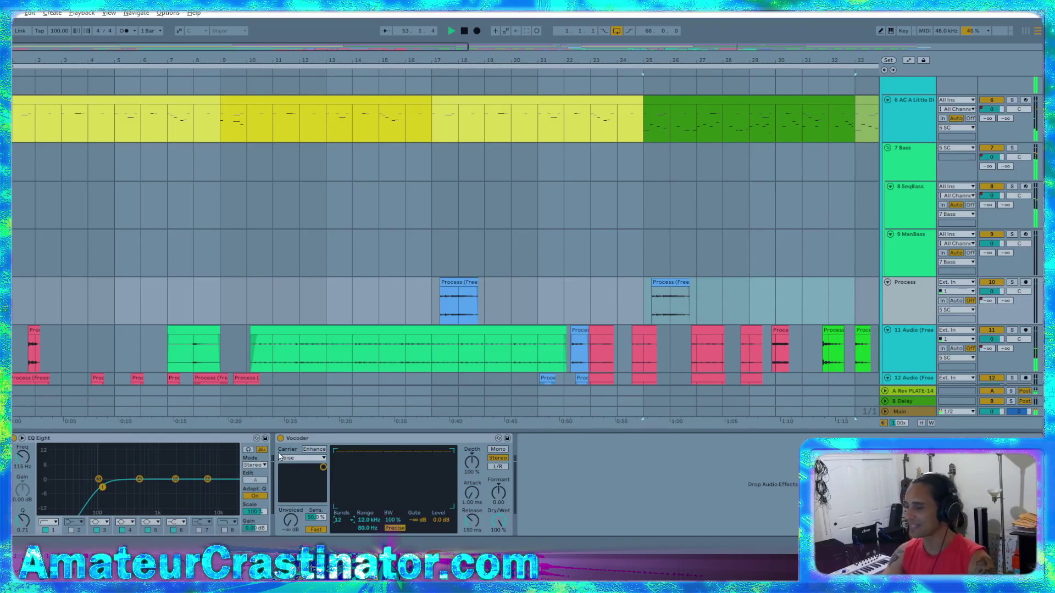
- Set the Vocoder's carrier to External, fed from the track 6-AC A Little Dischordant
left_click(302, 458)
left_click(304, 475)
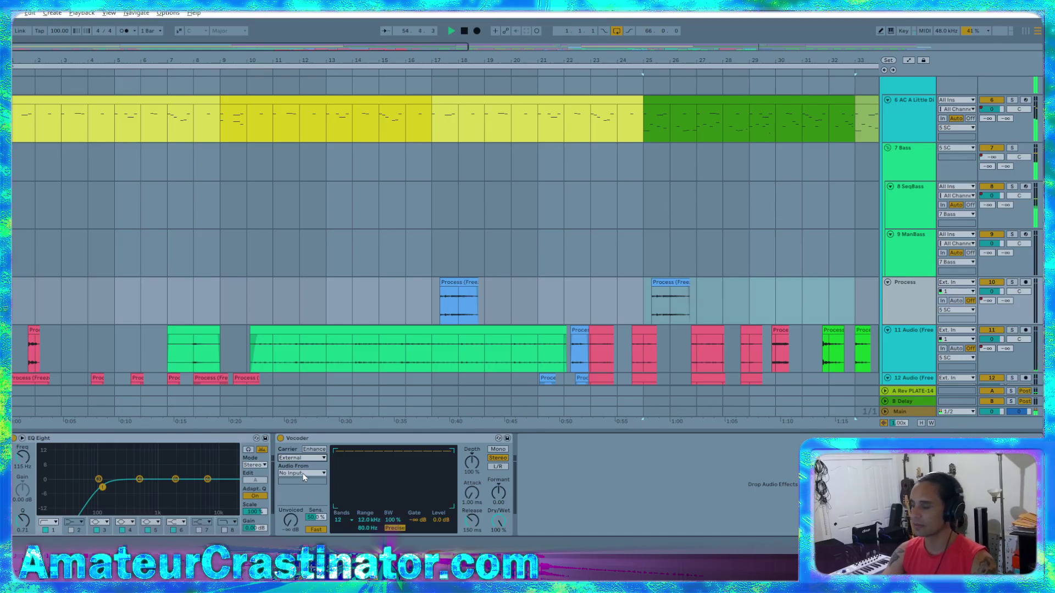
left_click(303, 473)
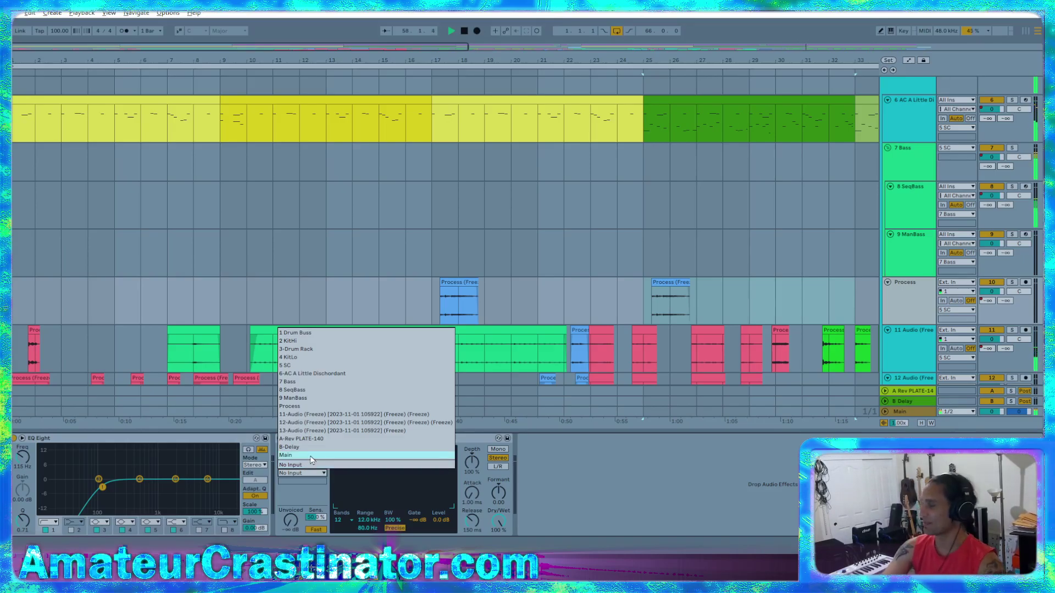
left_click(324, 374)
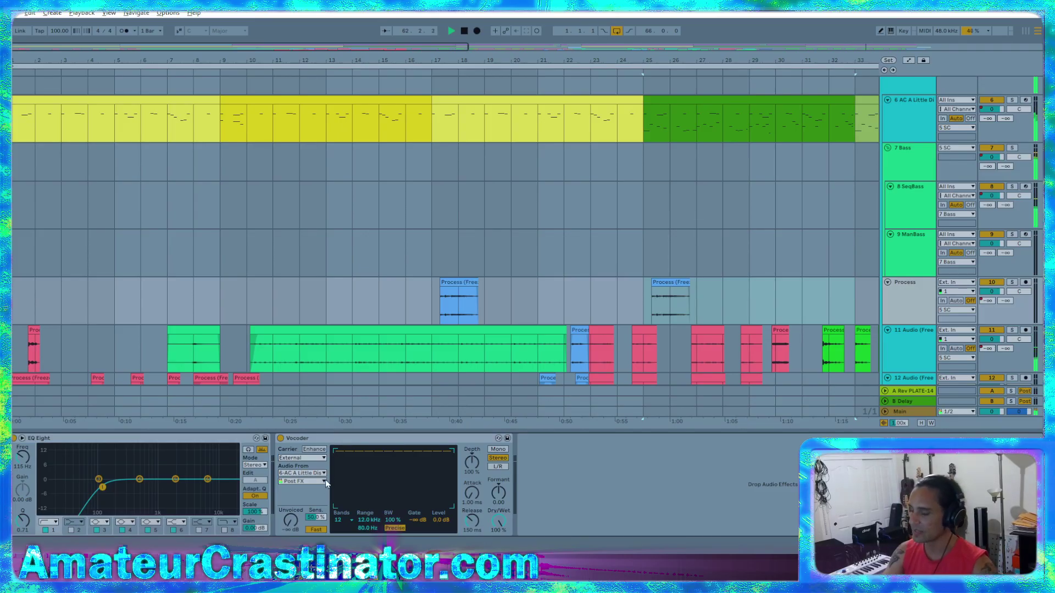
- Group the Vocoder into an Audio Effect Rack and move EQ Eight behind the rack
left_click(327, 440)
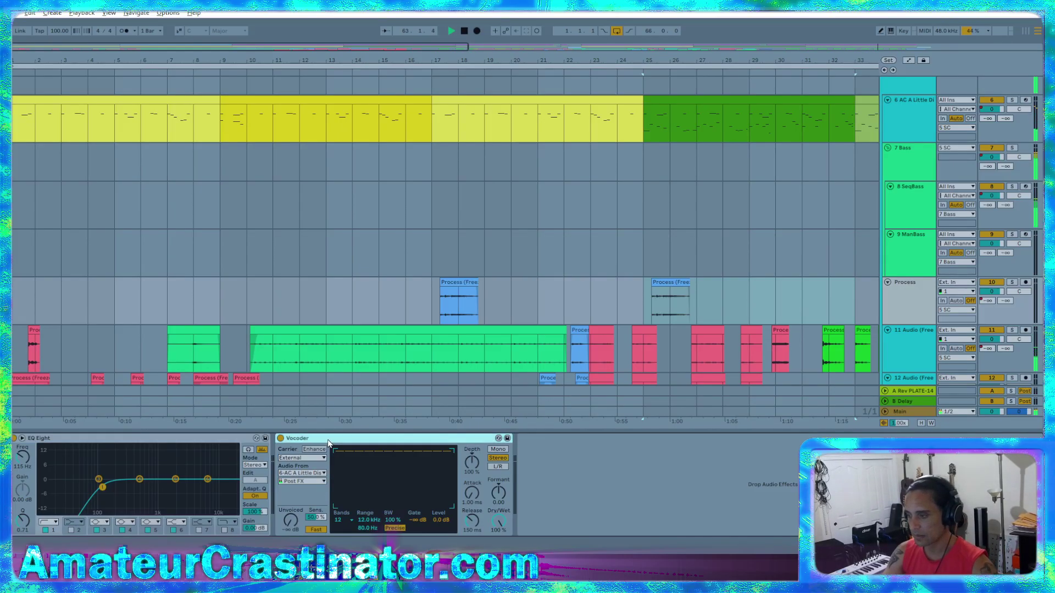
key("ctrl+g")
left_click_drag(225, 440, 612, 449)
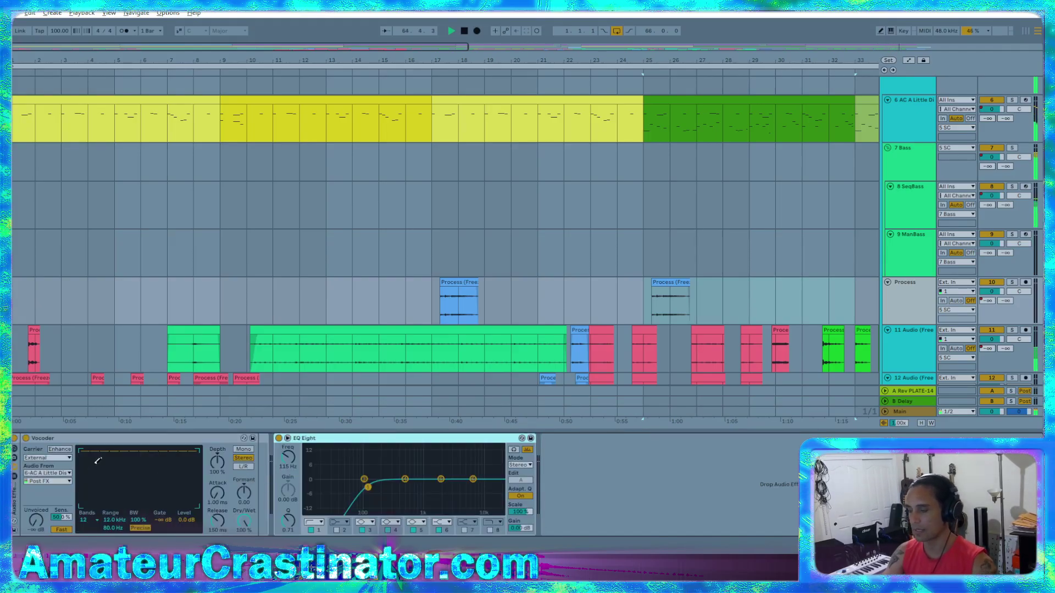
- Show the rack's chain list, create a second chain below the Vocoder chain, and name it Dry
left_click(16, 476)
left_click(62, 481)
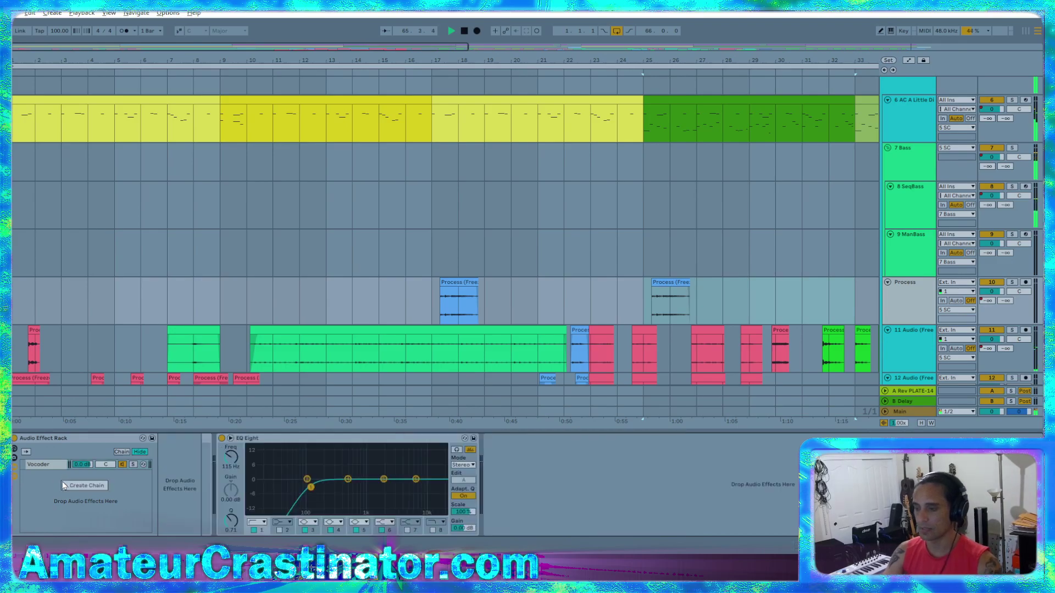
key("ctrl+t")
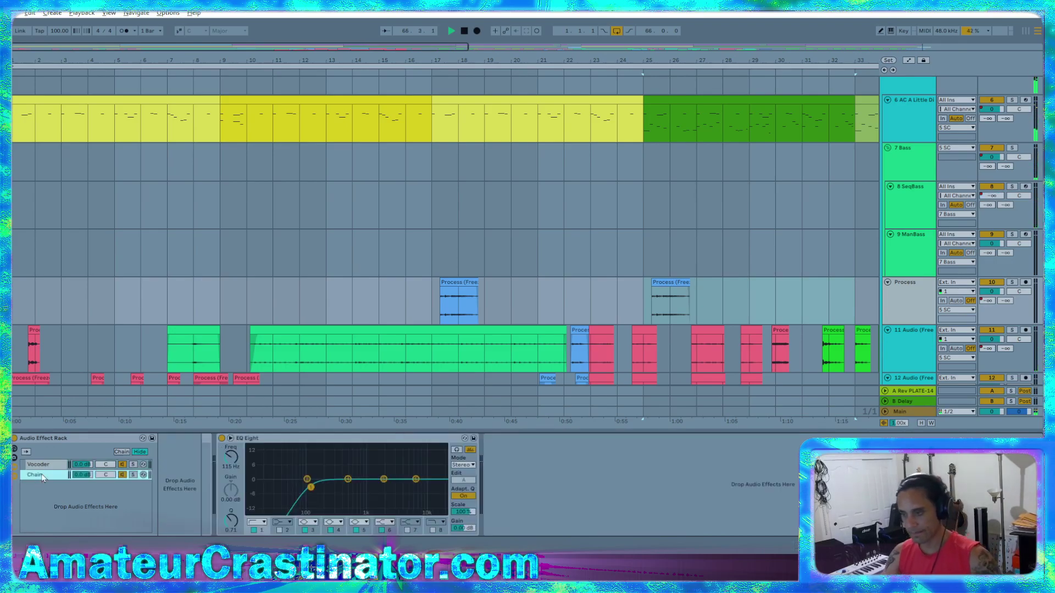
key("ctrl+r")
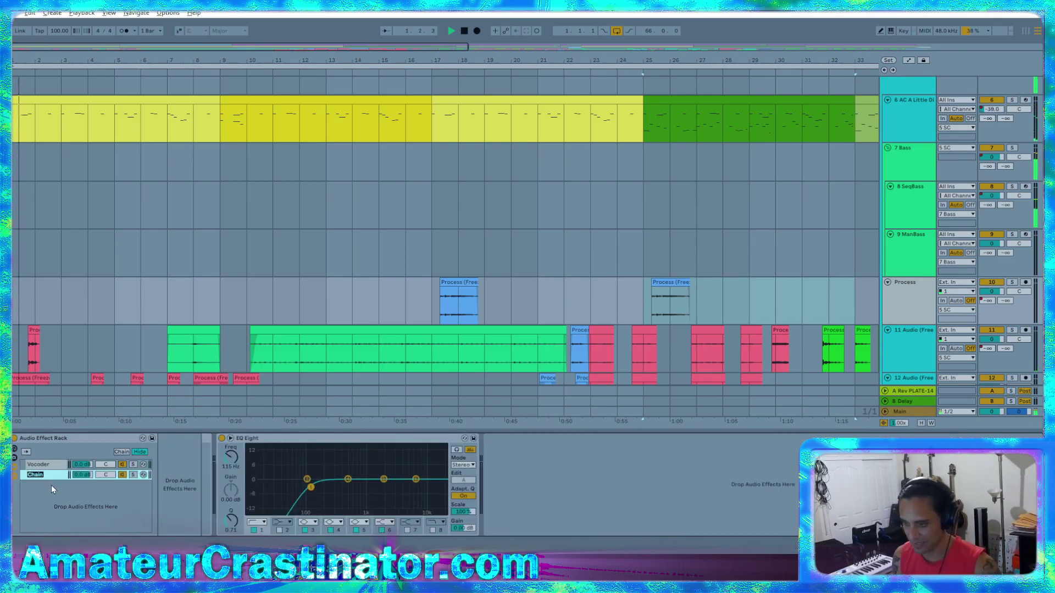
type("Dry")
key("Return")
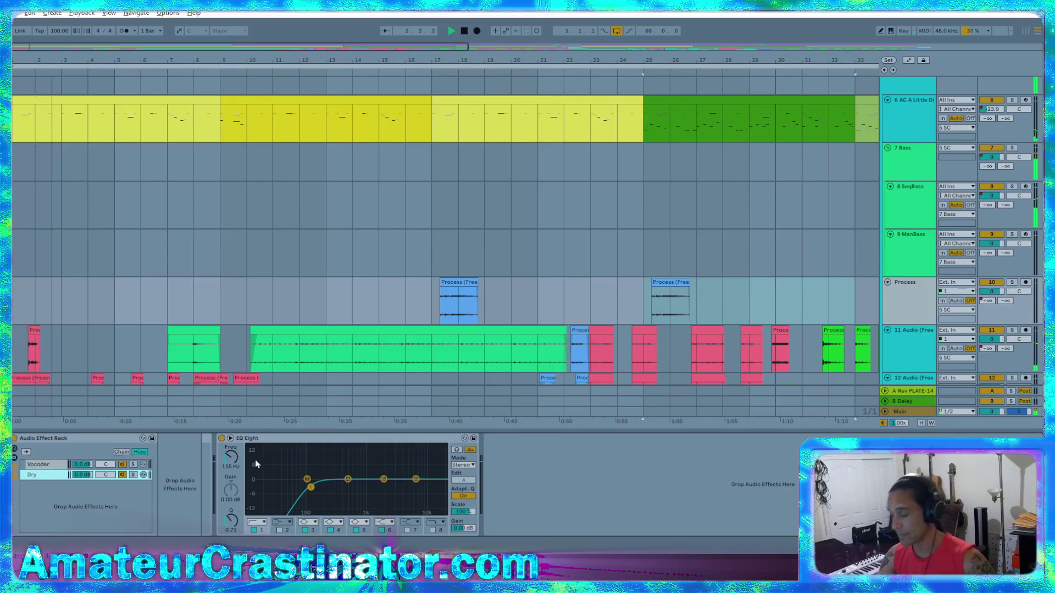
- Set the Dry chain's volume to -3 dB and return to the Vocoder chain's devices
left_click(43, 464)
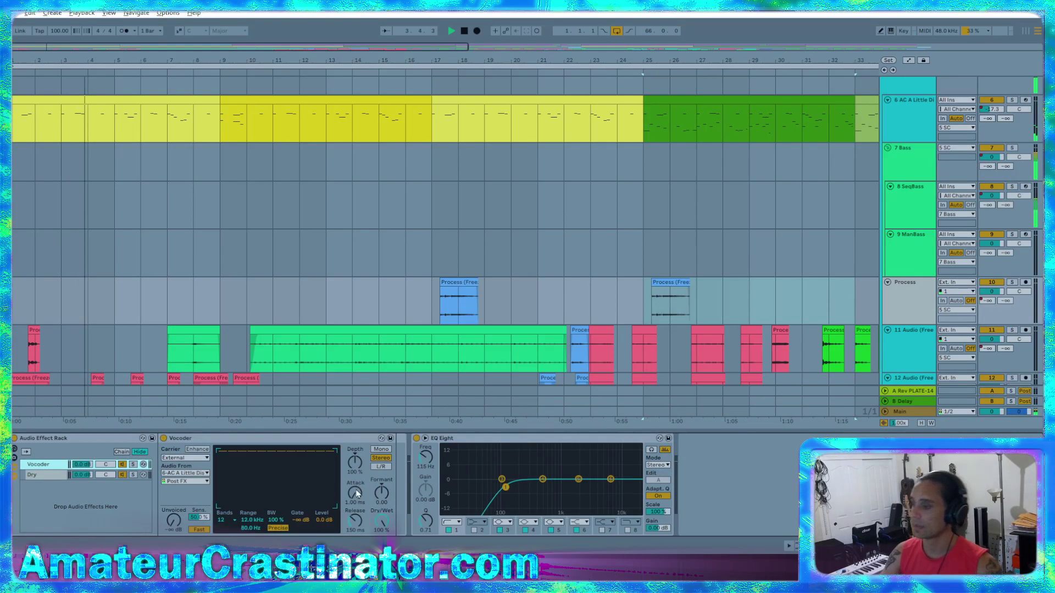
left_click(430, 303)
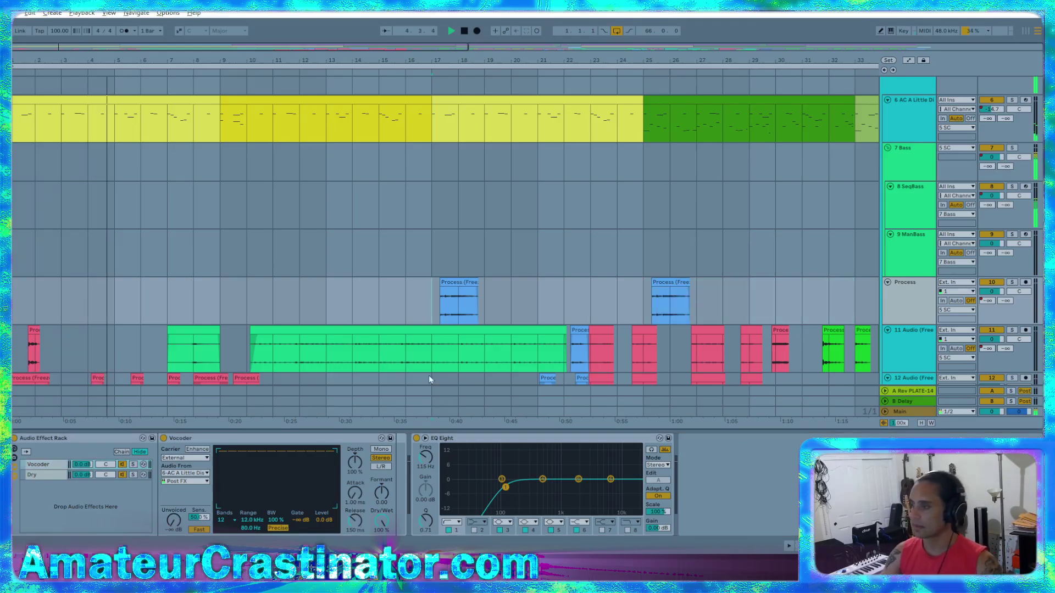
left_click(77, 476)
type("-3")
key("Return")
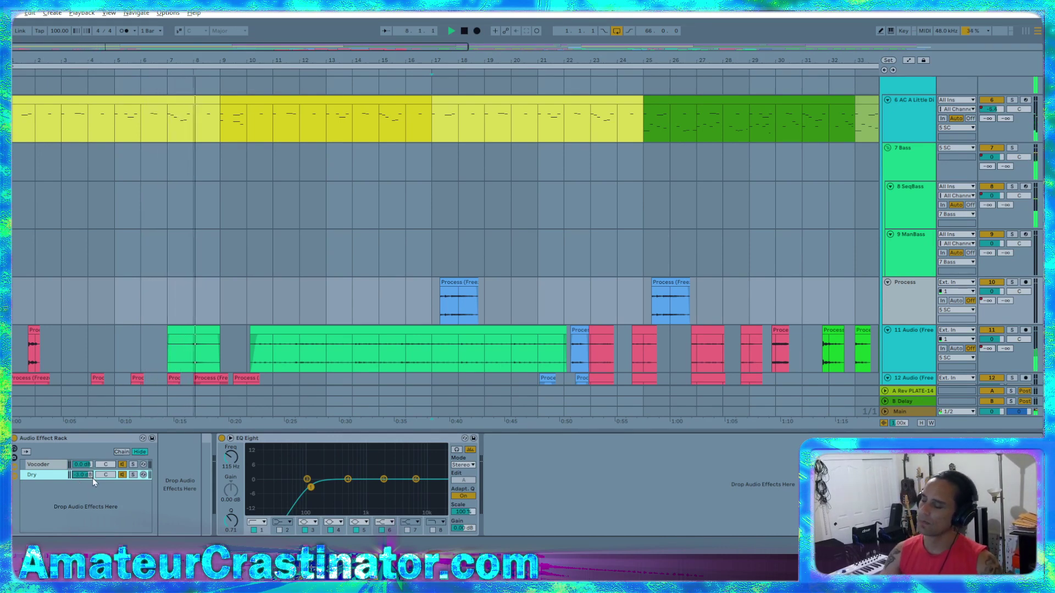
left_click(48, 467)
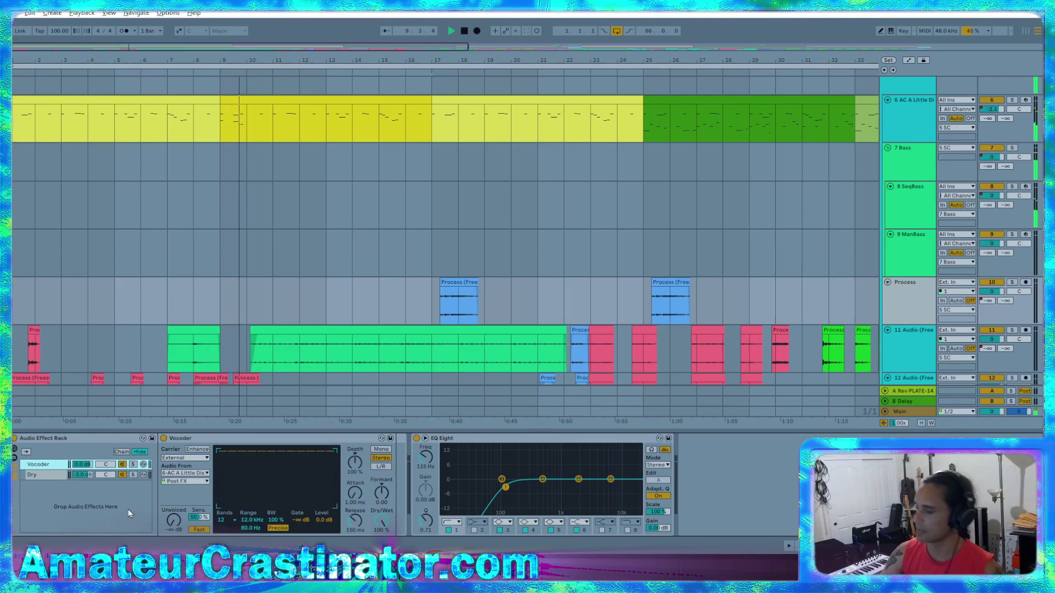
- Set the Vocoder's Attack to about 22.8 ms and raise its Formant to about 6.86
left_click(645, 301)
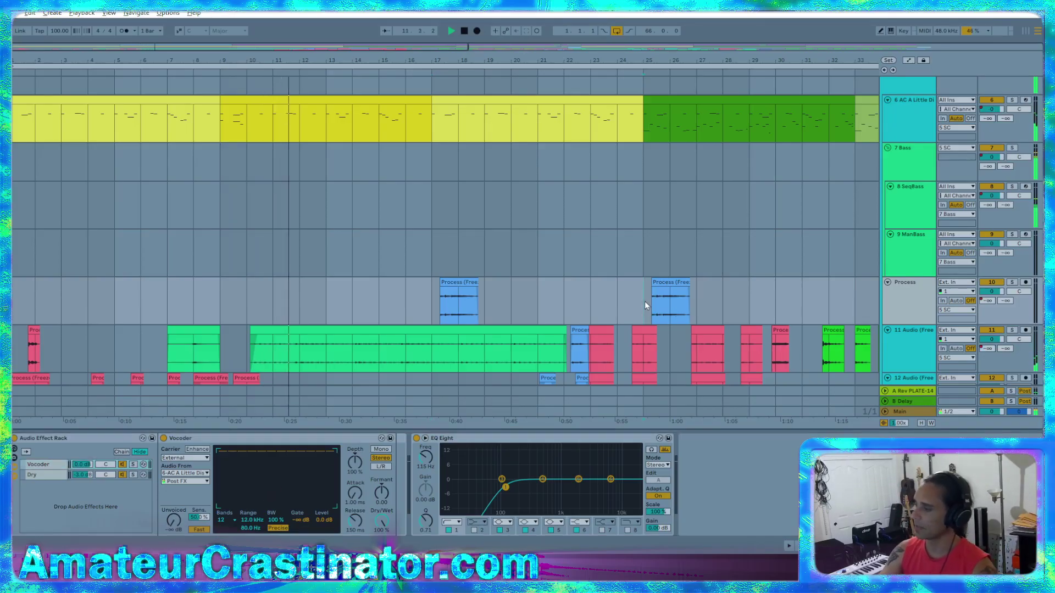
left_click(45, 464)
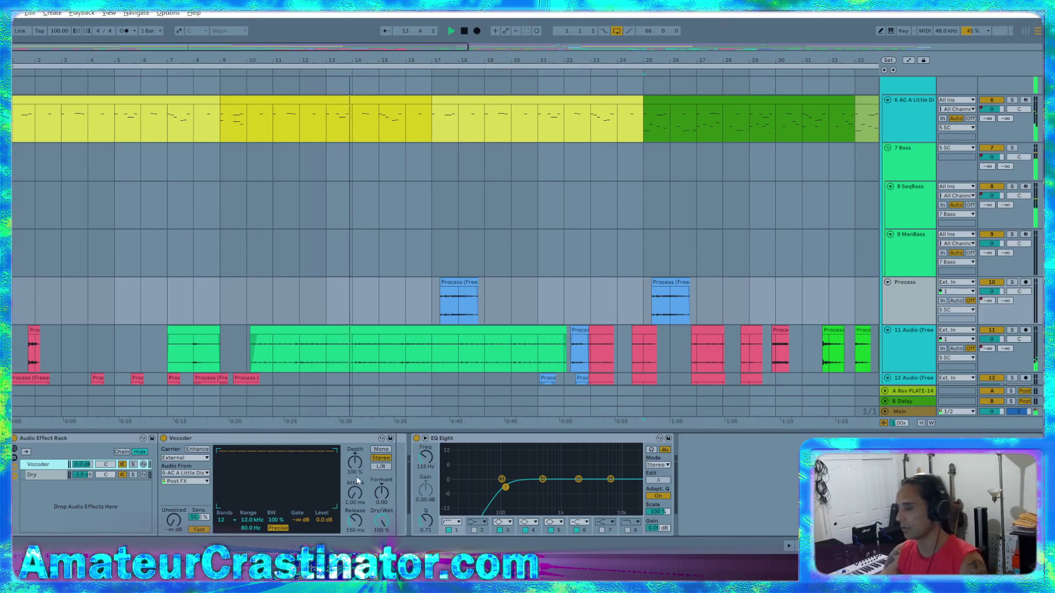
left_click_drag(381, 493, 381, 472)
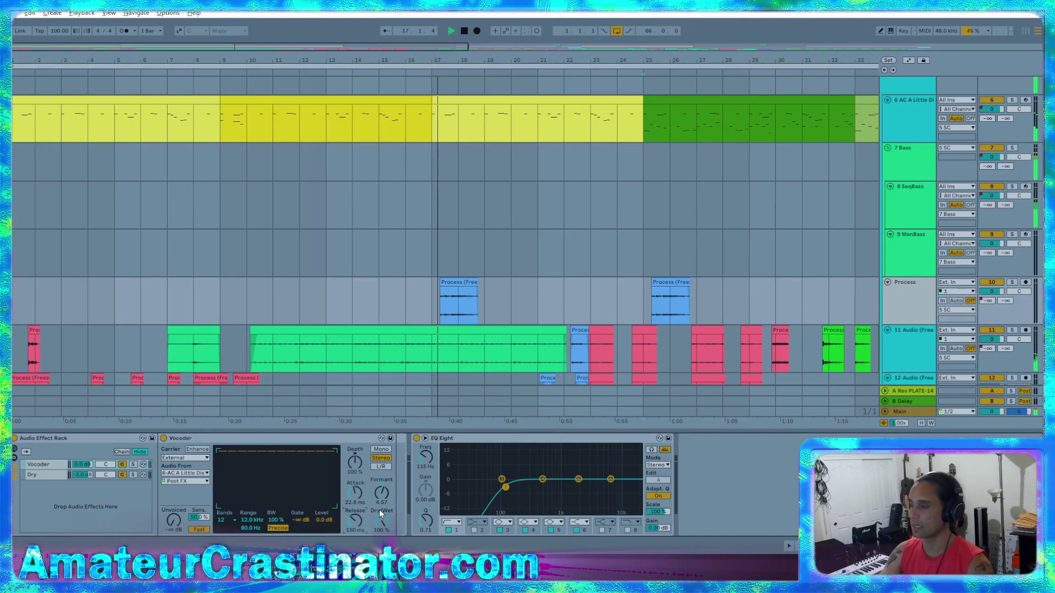
left_click_drag(378, 506, 381, 499)
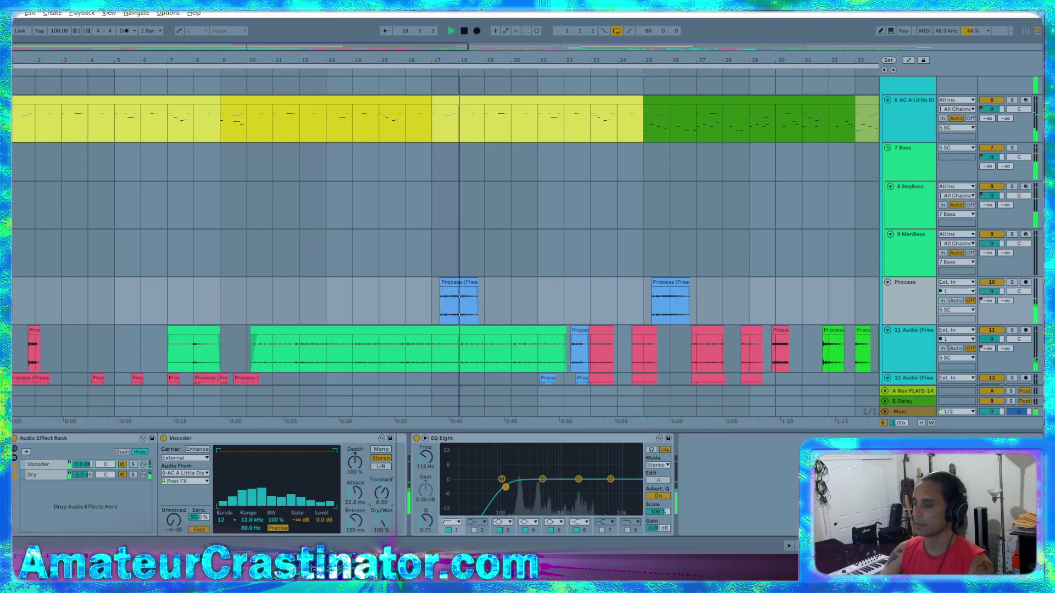
- Solo the Vocoder chain, raise the Vocoder's Level to 23 dB, and set its Depth to about 122%
left_click(133, 464)
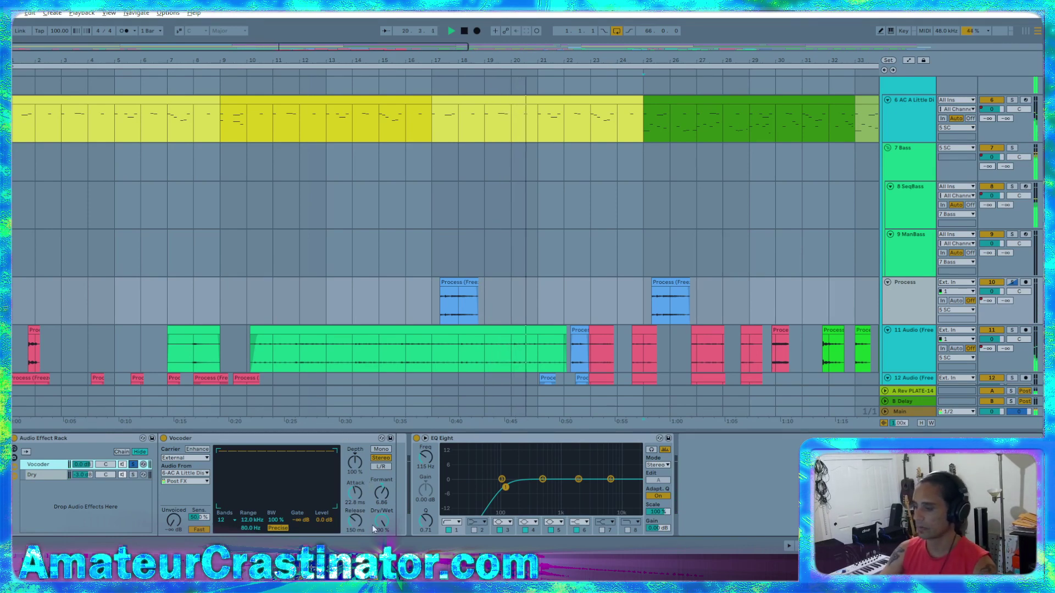
left_click_drag(323, 520, 329, 497)
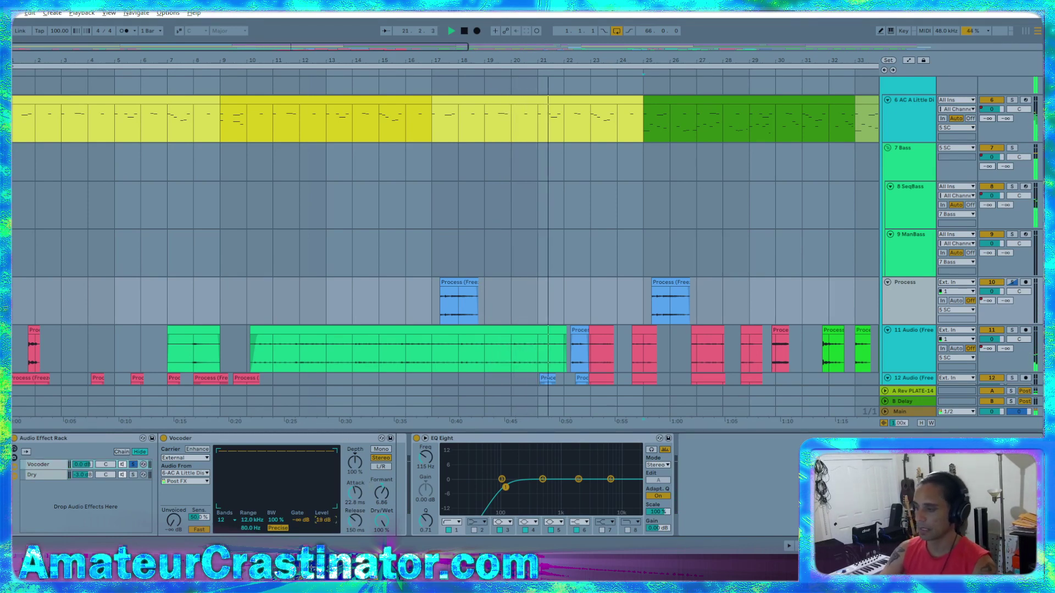
left_click(352, 468)
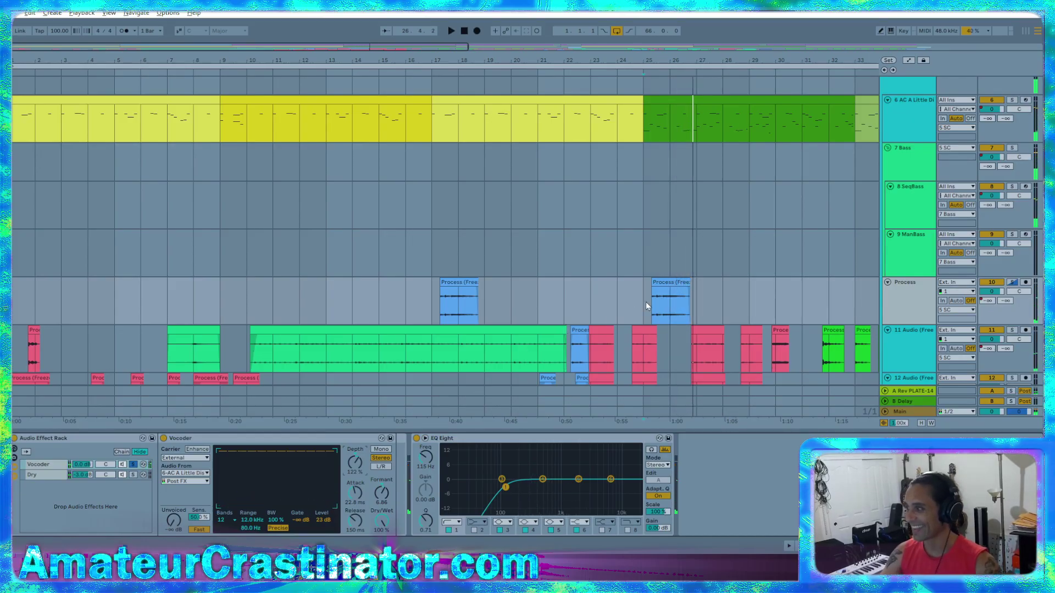
- Audition and refine the Vocoder with Depth 92.1%, Attack 115 ms, Release about 29.5 ms and Formant 9.71, and unsolo its chain
key("space")
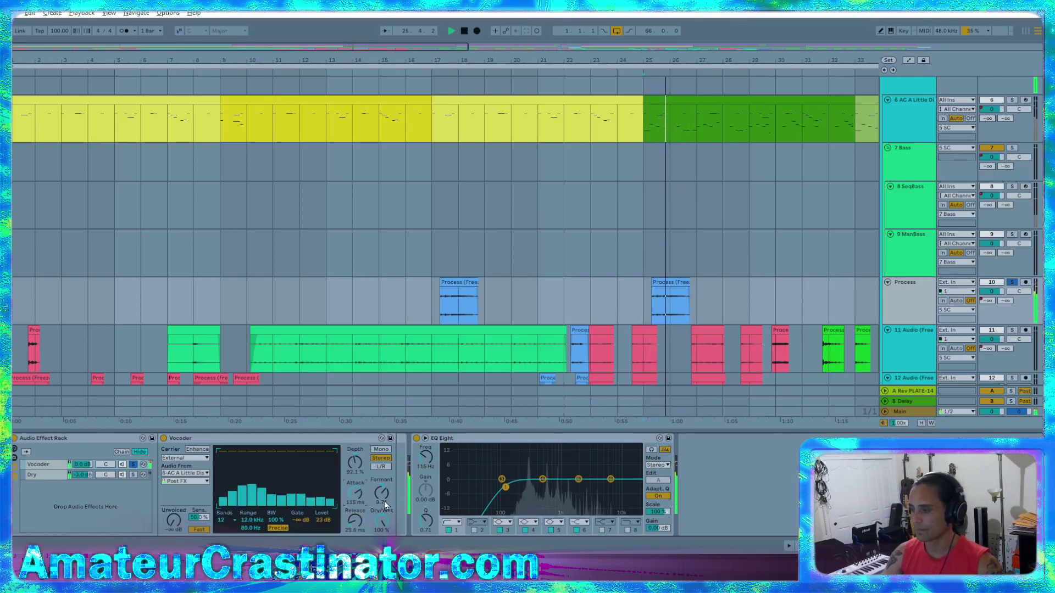
key("space")
left_click_drag(381, 520, 381, 517)
key("space")
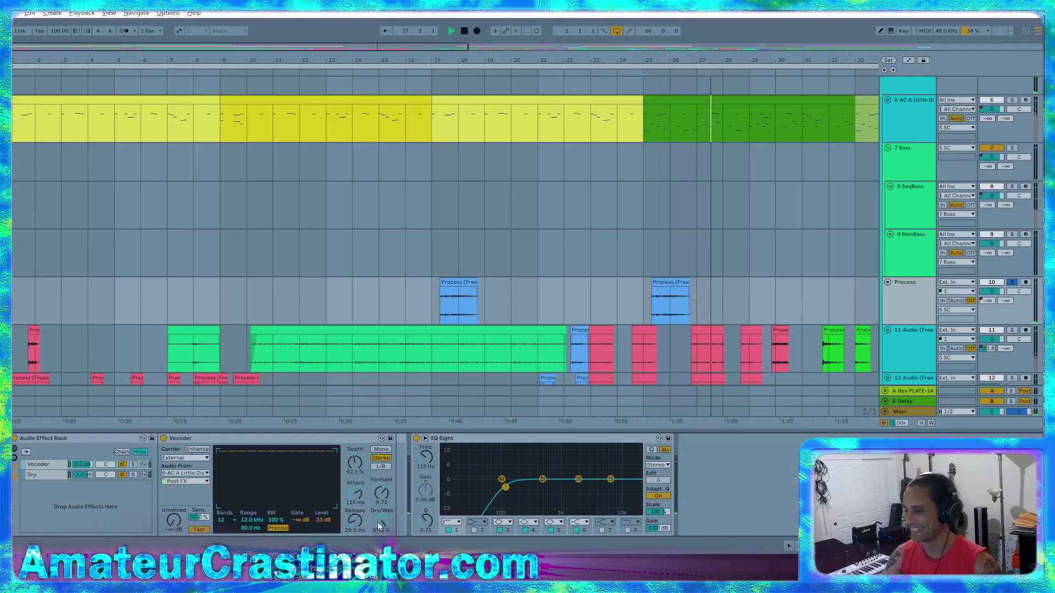
left_click_drag(379, 525, 380, 514)
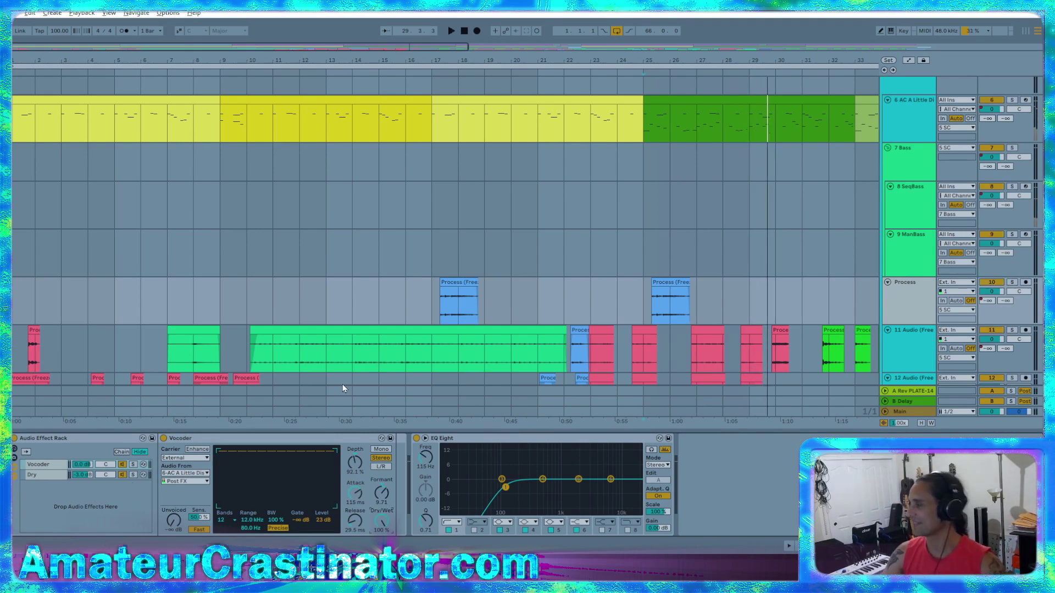
left_click(425, 299)
key("space")
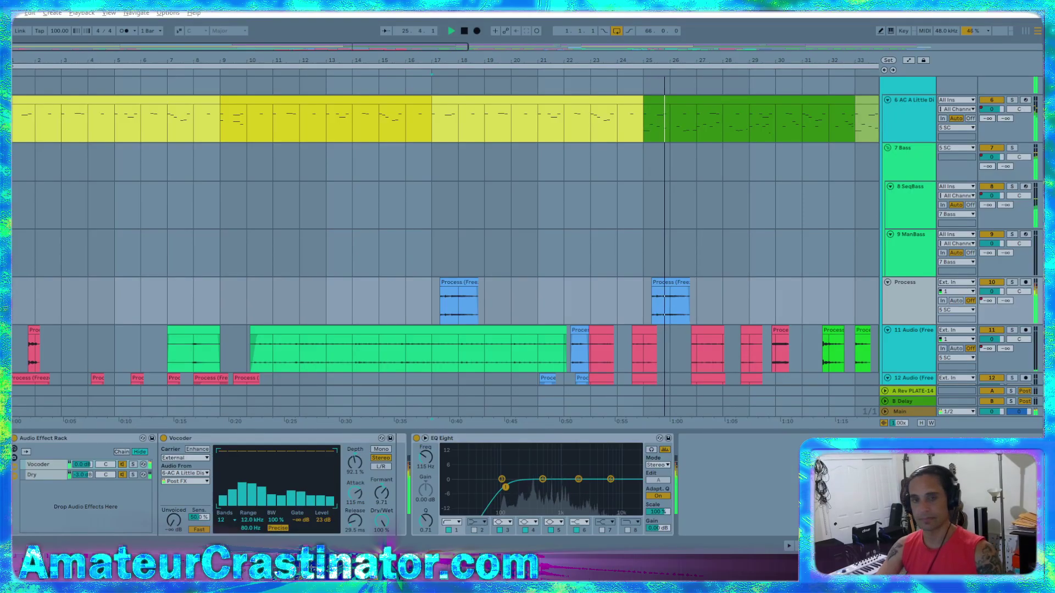
- Add the GSnap plug-in to the Process track and place it ahead of the Audio Effect Rack
key("ctrl+v")
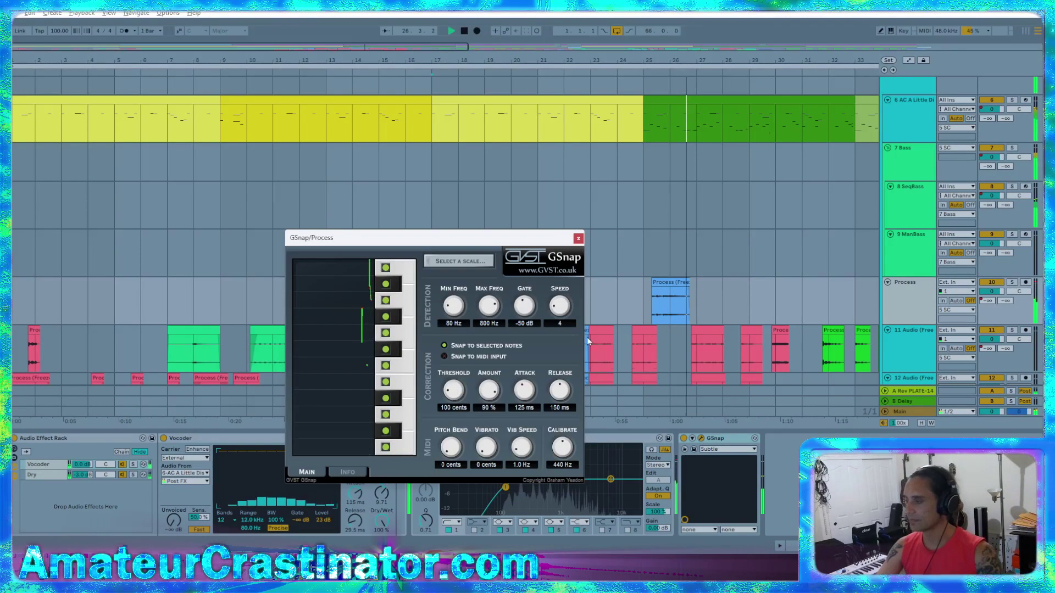
left_click_drag(423, 238, 411, 155)
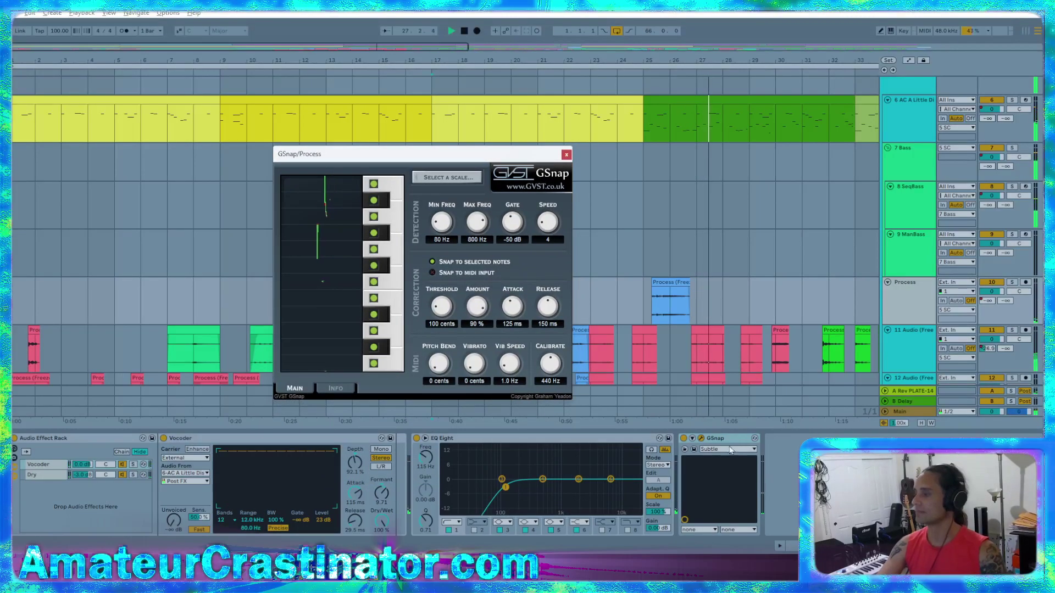
left_click(57, 430)
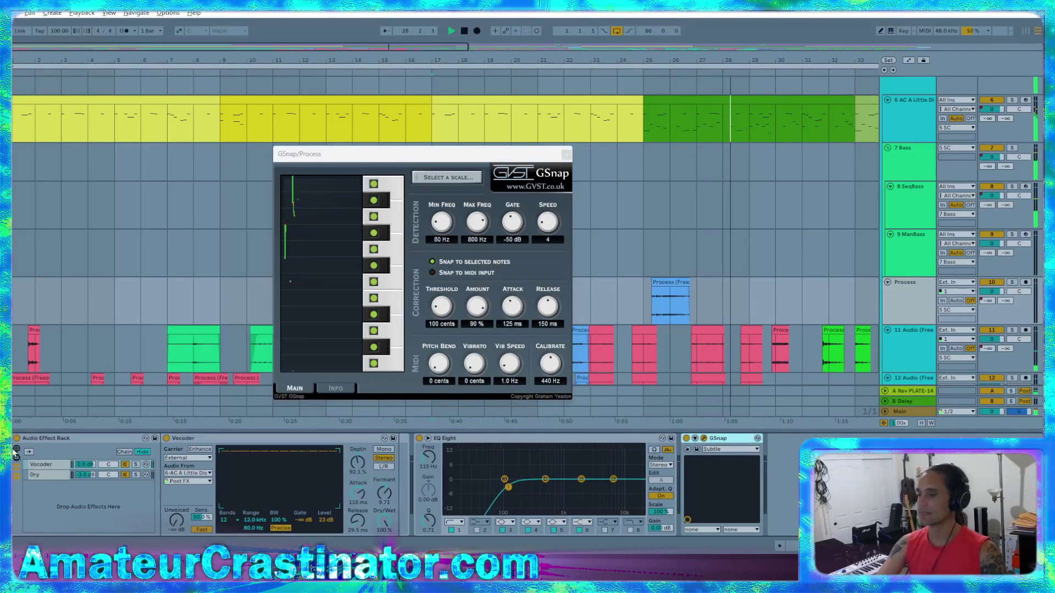
left_click_drag(714, 438, 22, 439)
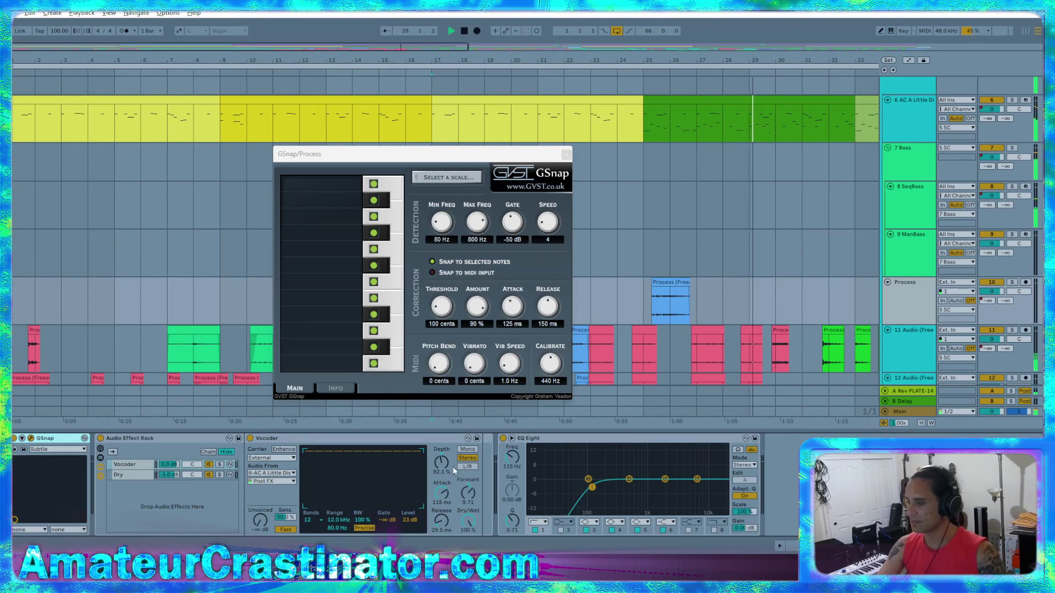
- Raise the Vocoder's Depth to about 106% and lower its Level to about 19 dB
left_click_drag(443, 465, 443, 453)
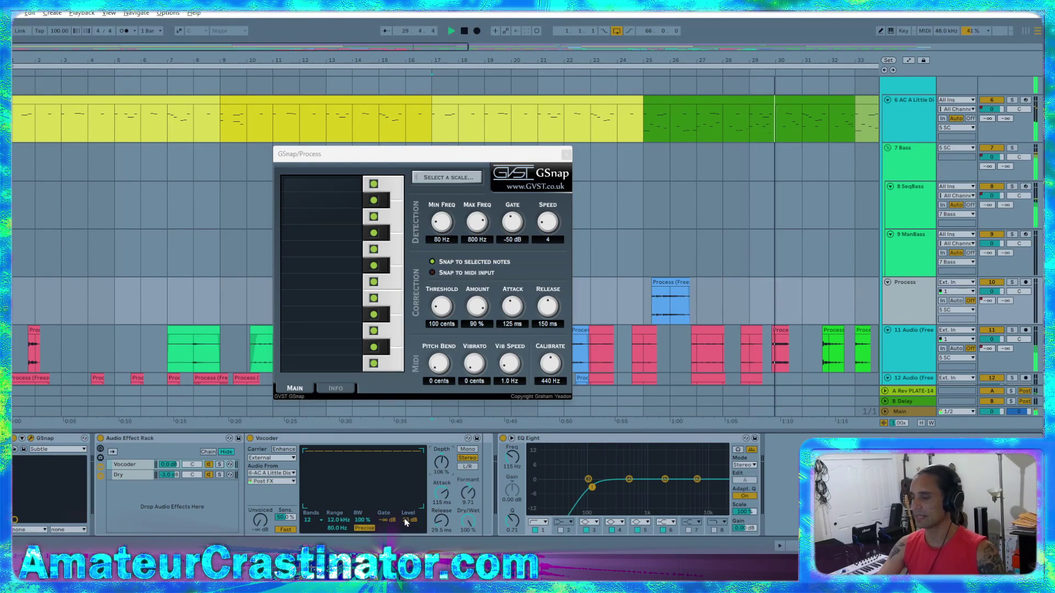
left_click_drag(409, 519, 409, 526)
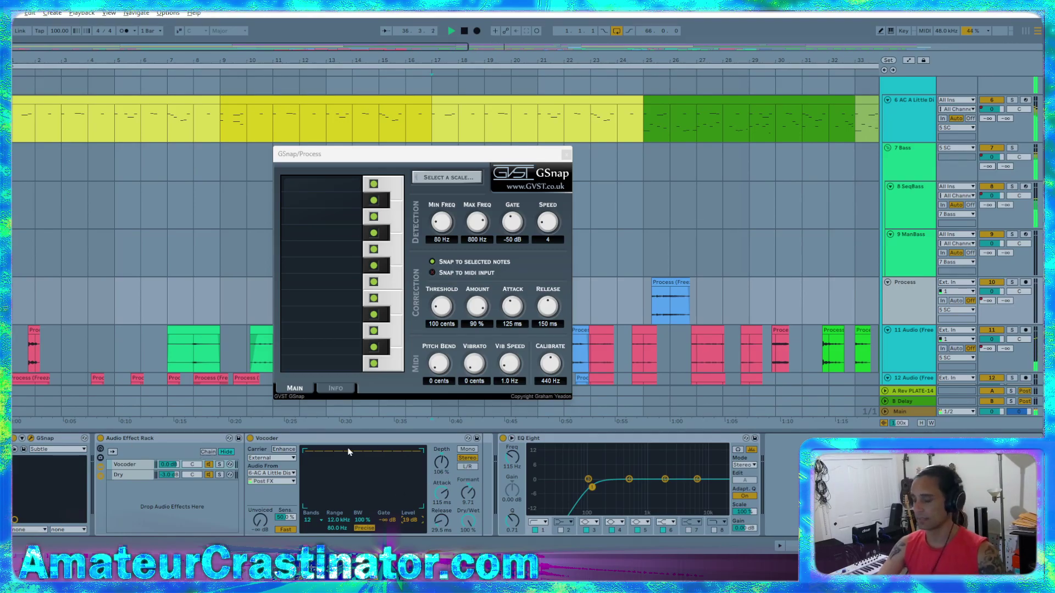
- Restrict GSnap's snap notes to A#, A, F, E and D by disabling all the other notes
left_click(373, 185)
left_click(373, 217)
left_click(373, 233)
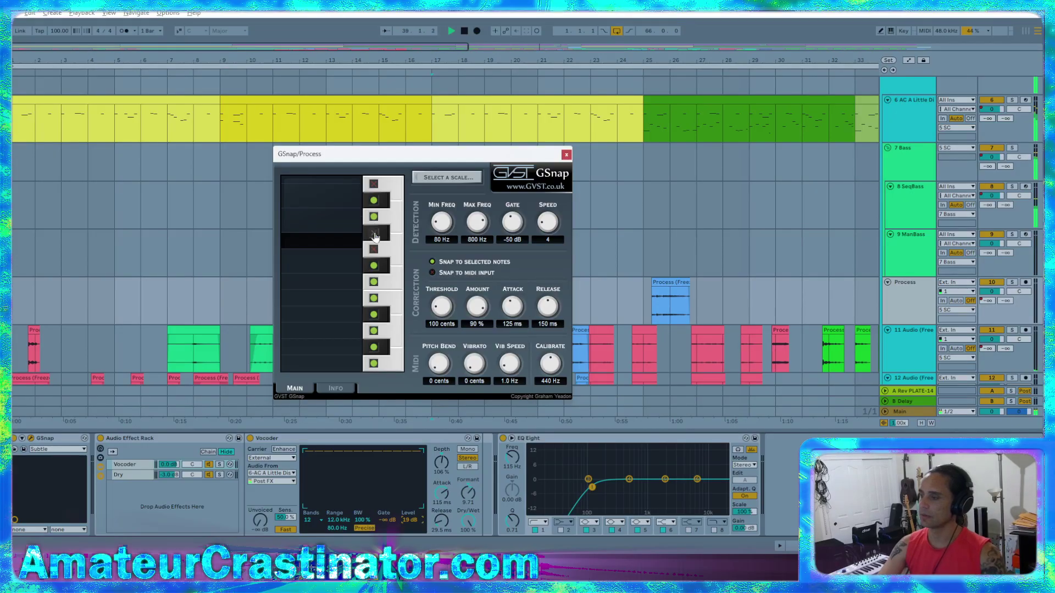
left_click(373, 266)
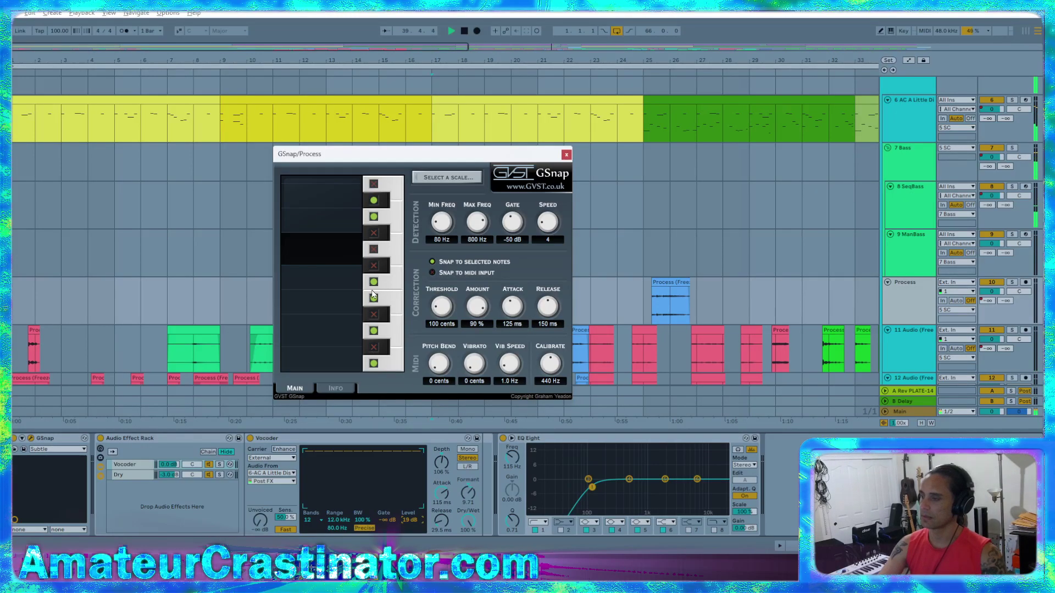
left_click(372, 363)
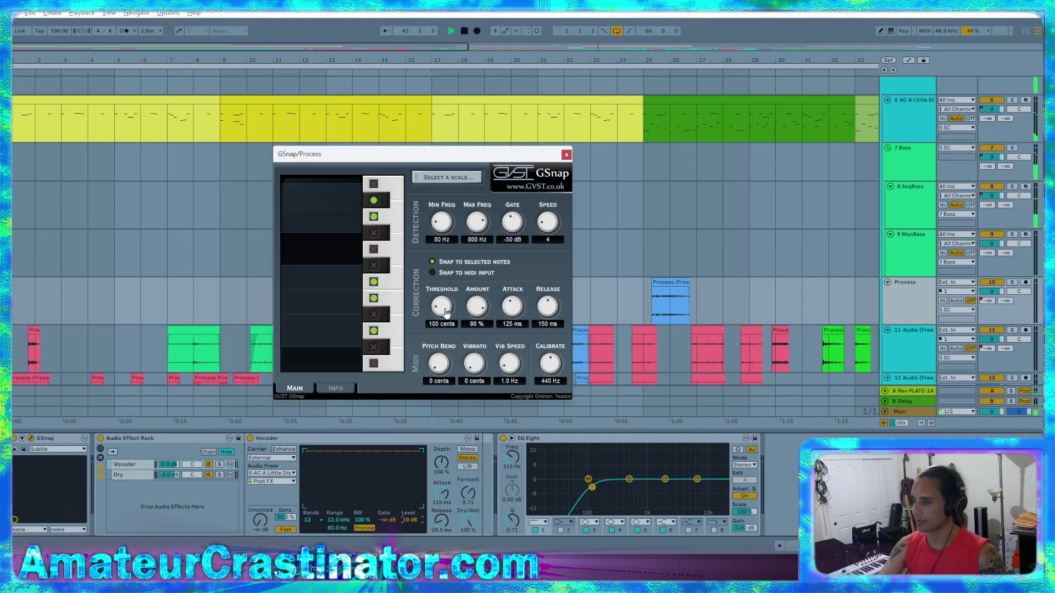
- Set GSnap's Threshold to 175 cents, Amount to 100%, Attack to 24 ms and Release to 100 ms, with Speed at 4
left_click_drag(444, 309, 442, 301)
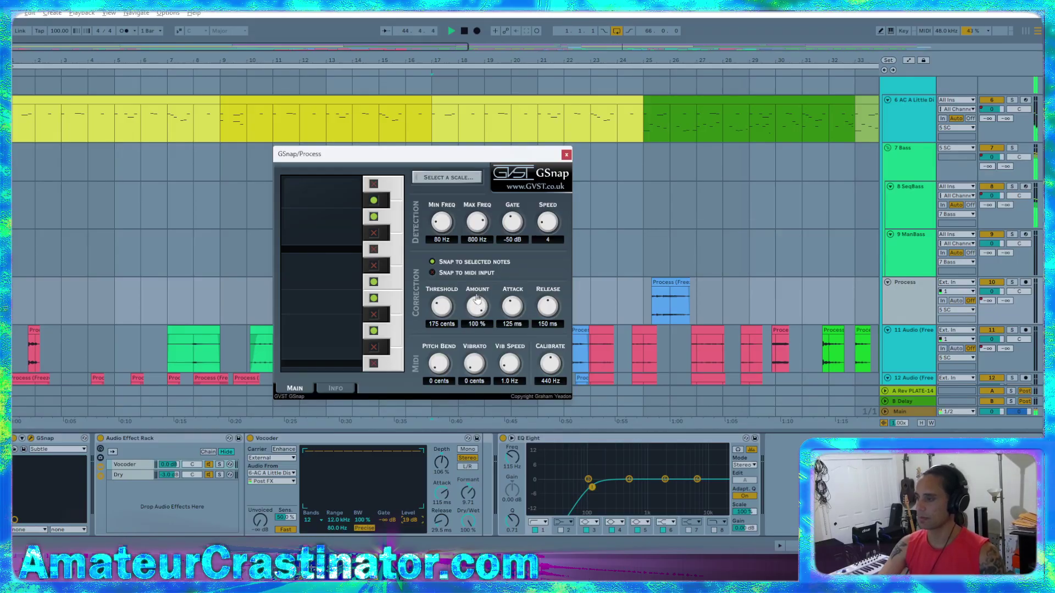
left_click_drag(514, 303, 518, 324)
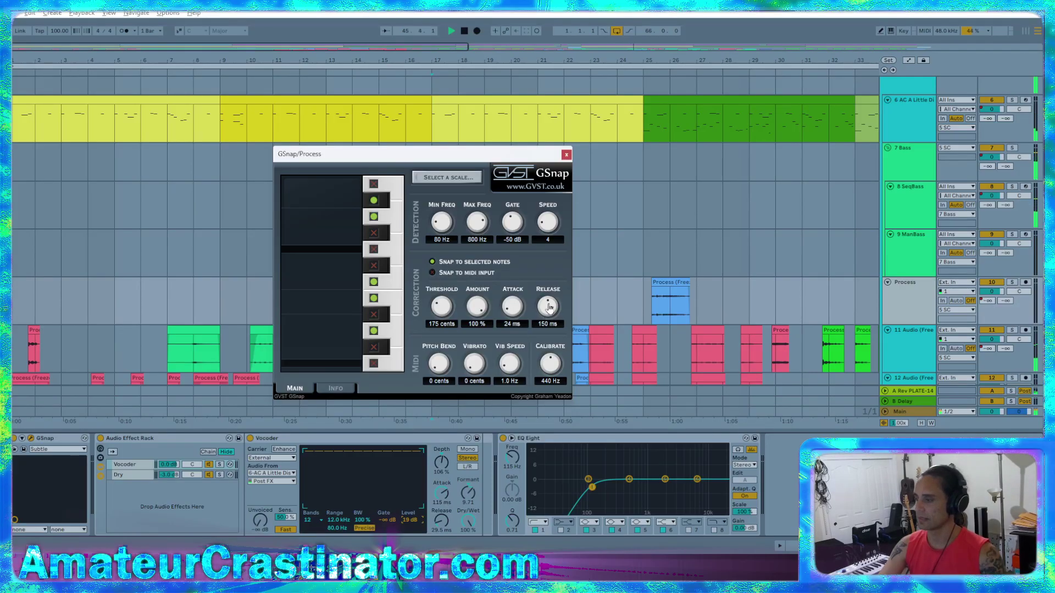
left_click_drag(550, 234, 549, 196)
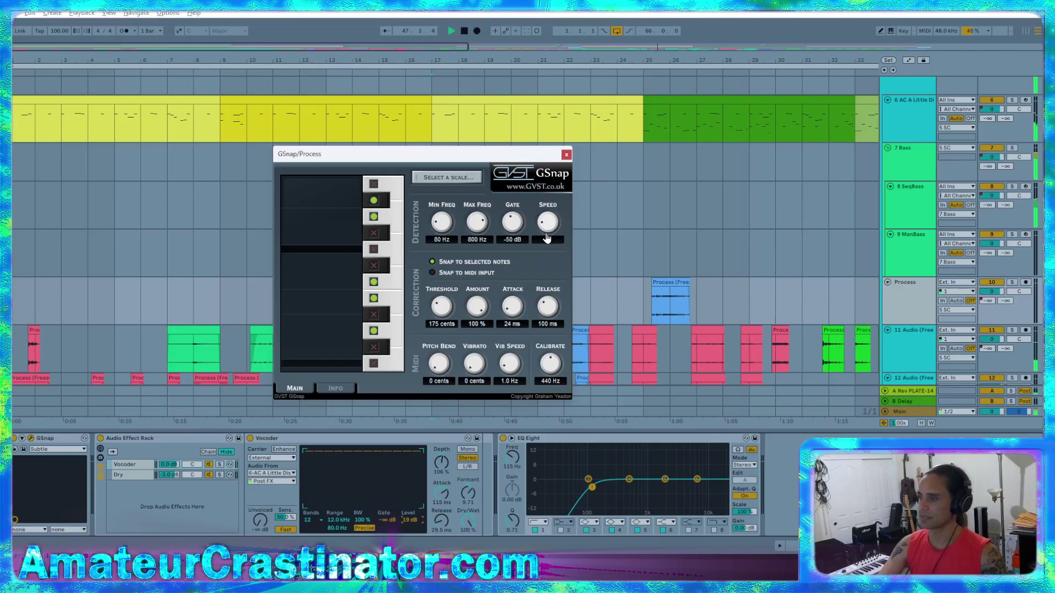
type("4")
key("Return")
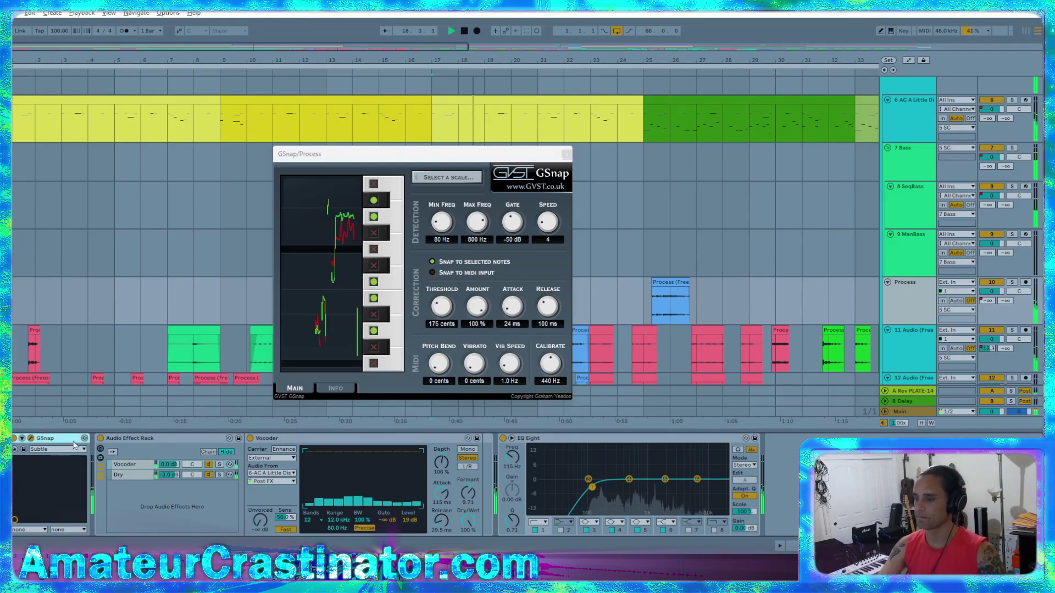
- Audition the pitch correction with the Dry chain soloed, unsolo the Process track, and close the GSnap window
key("space")
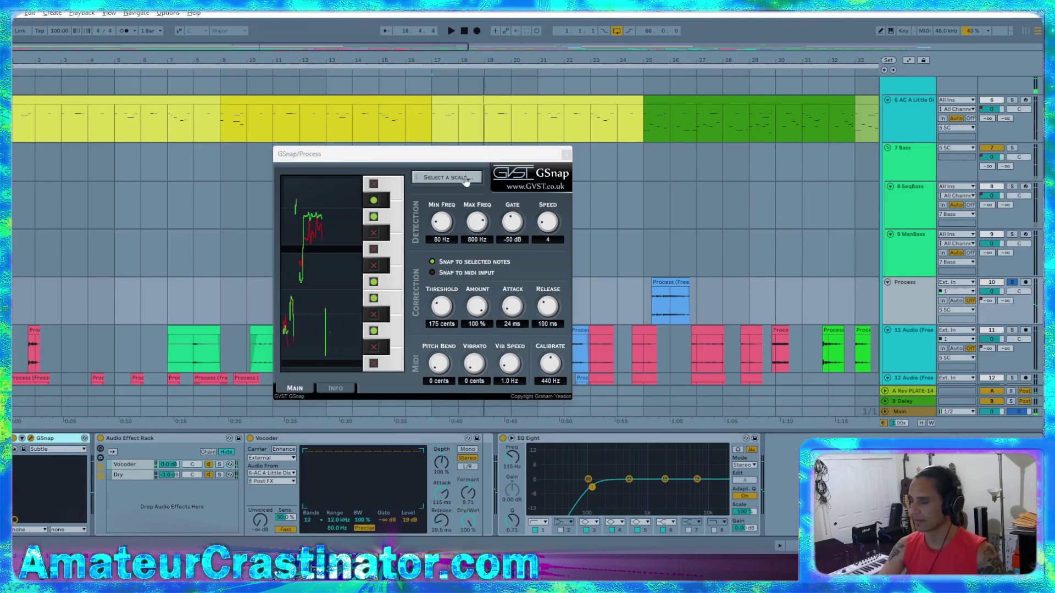
key("space")
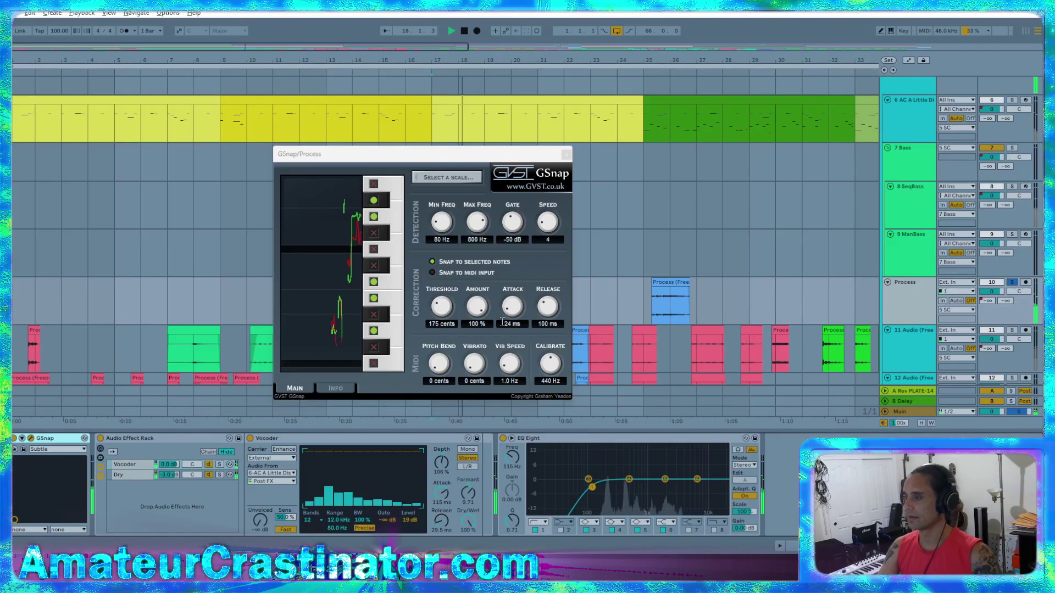
left_click(219, 474)
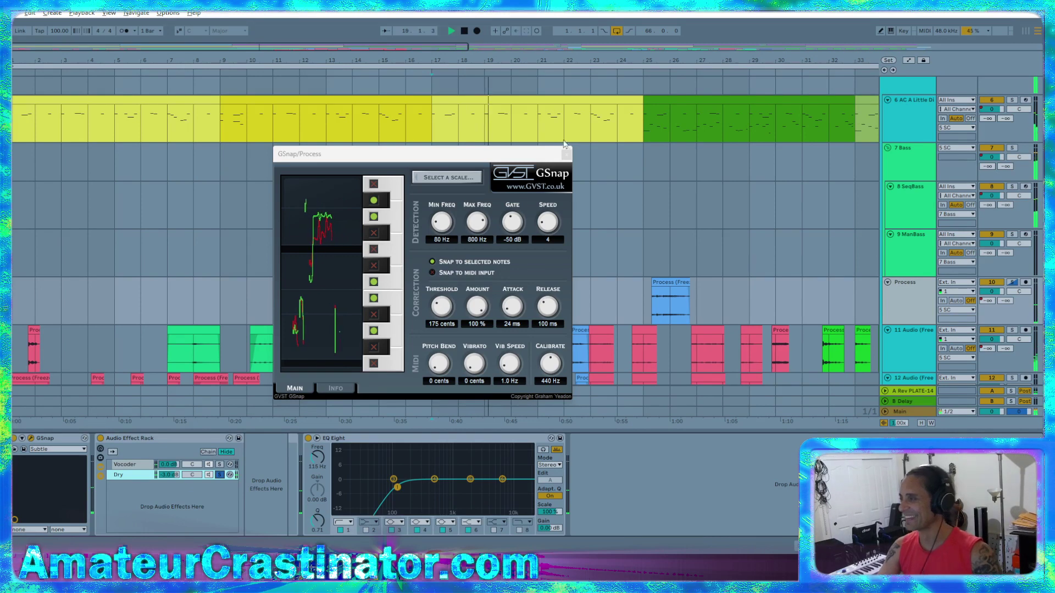
left_click(1012, 283)
left_click(566, 154)
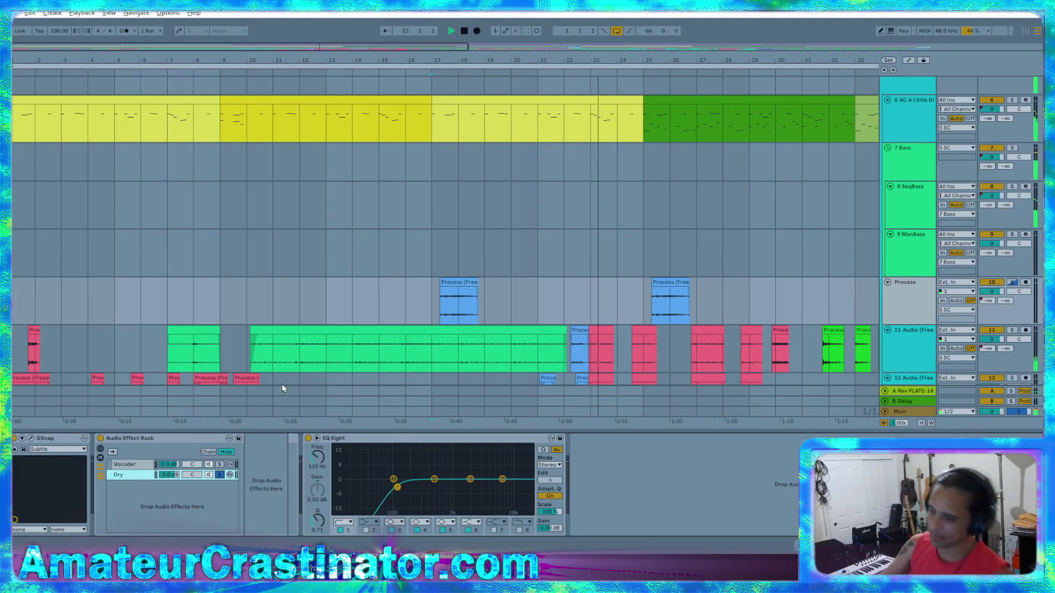
- Add a second Vocoder to the Dry chain with Enhance off and an External carrier taken from the Process track
left_click(129, 464)
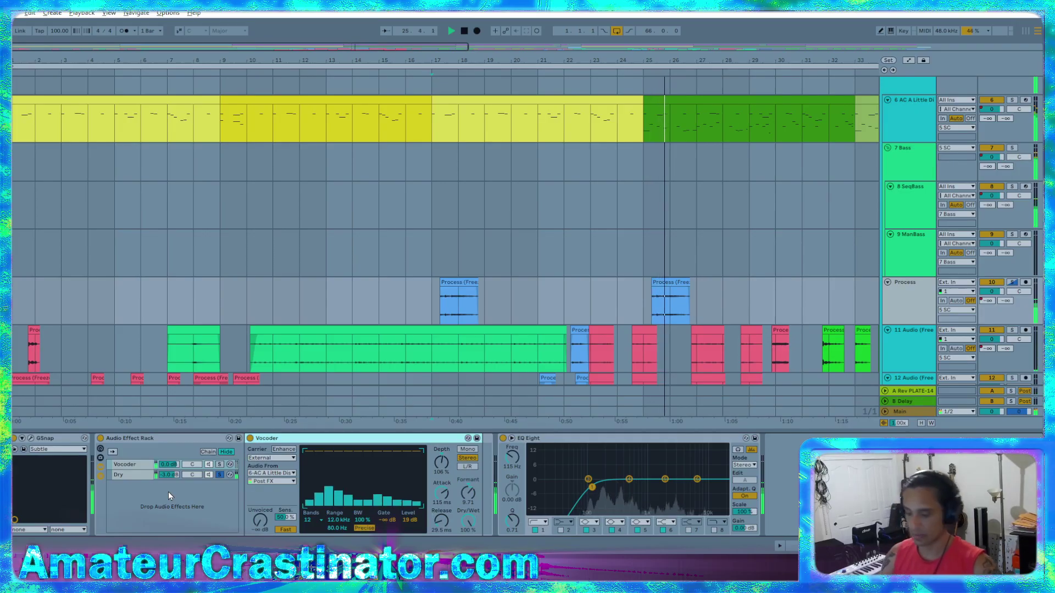
left_click(144, 475)
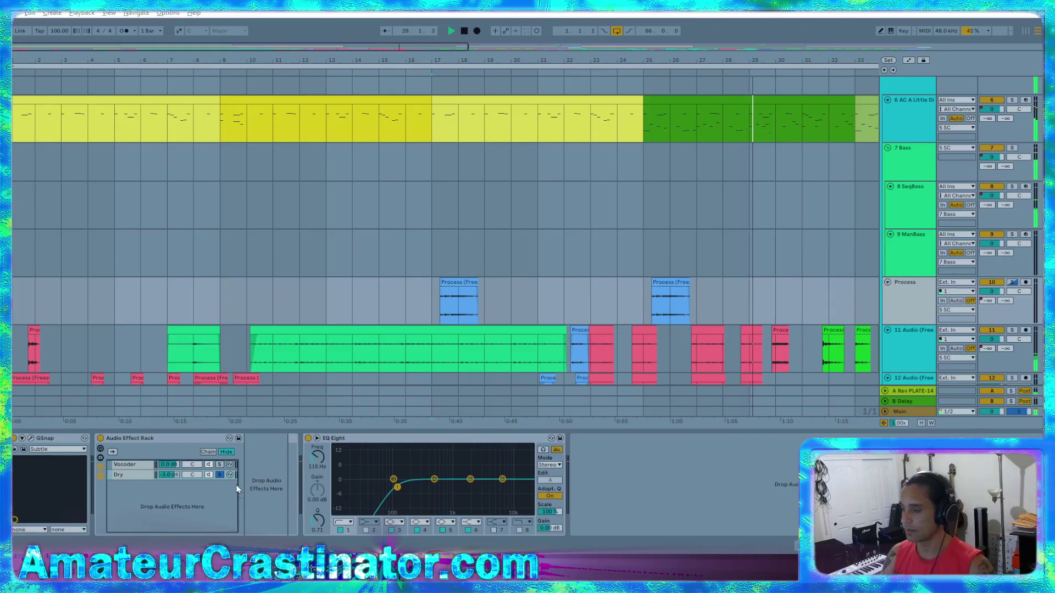
left_click_drag(251, 483, 253, 483)
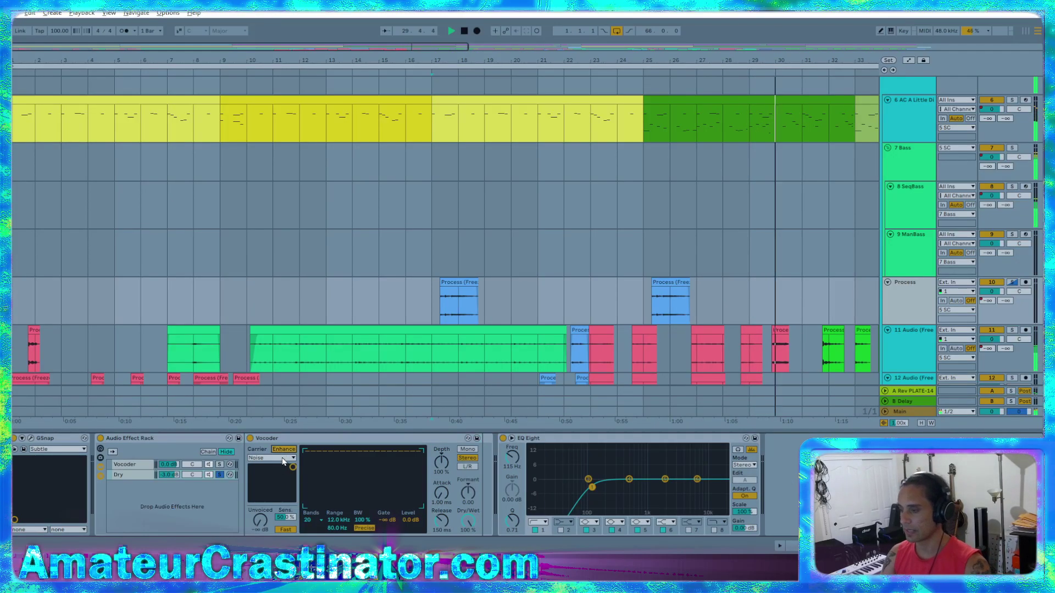
left_click(283, 454)
left_click(283, 453)
left_click(272, 458)
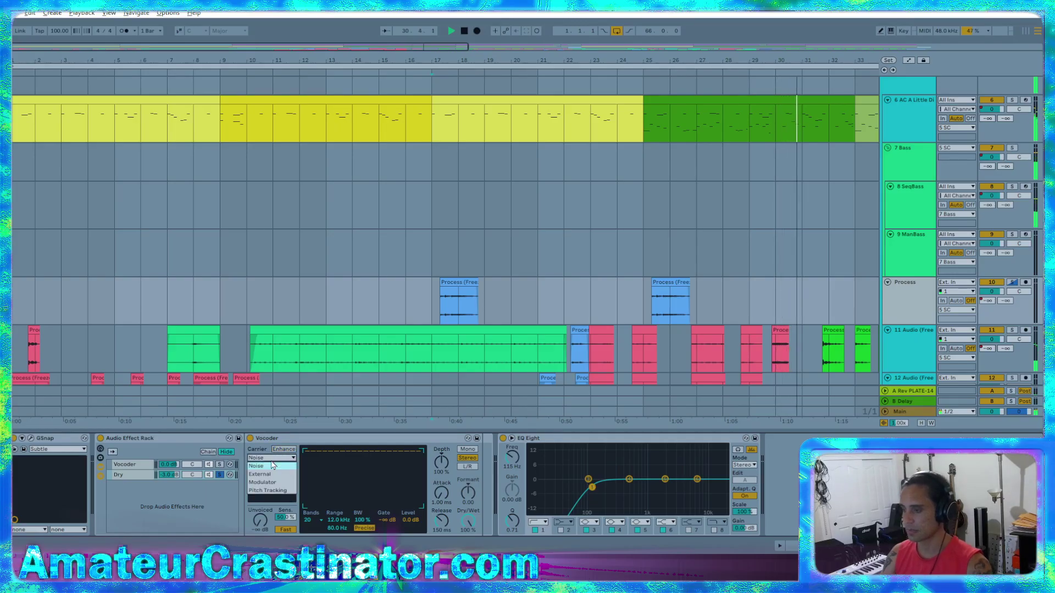
left_click(271, 476)
left_click(265, 473)
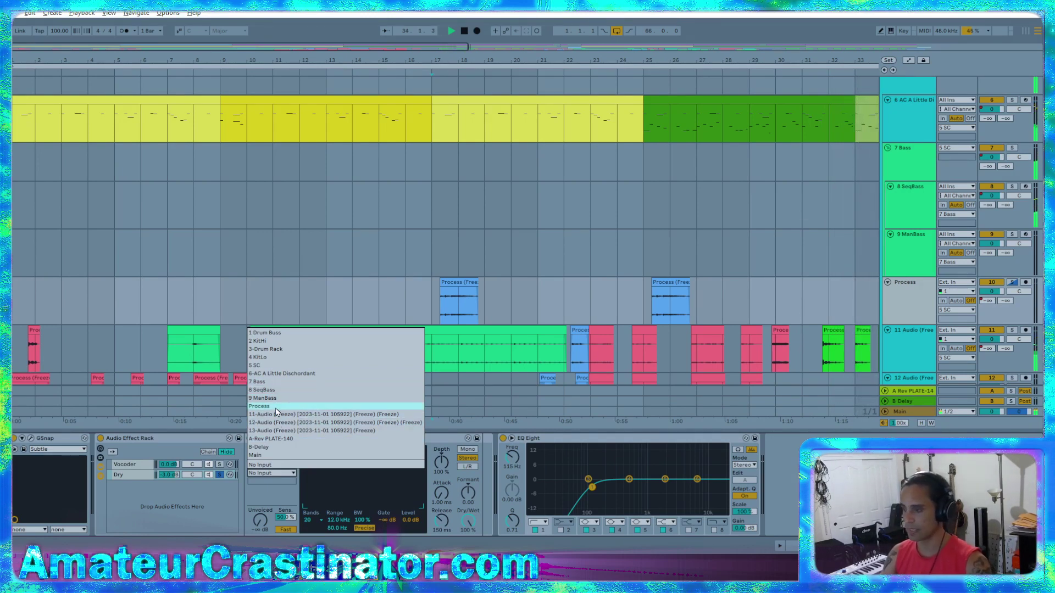
left_click(270, 407)
- Try wrapping GSnap in its own rack and check the tap points offered for the second Vocoder's carrier
left_click(266, 474)
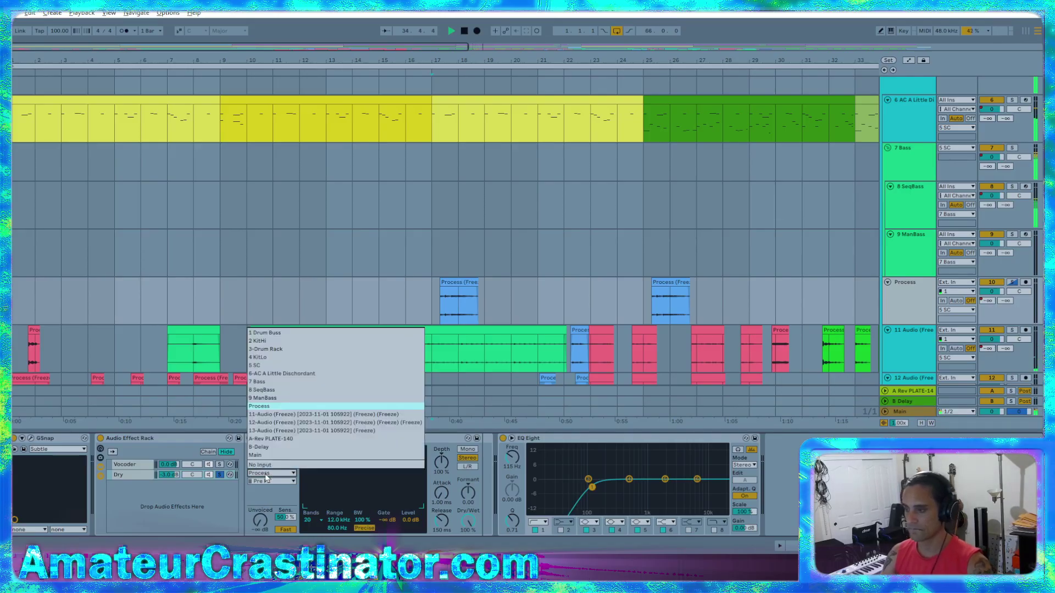
left_click(266, 477)
left_click(267, 481)
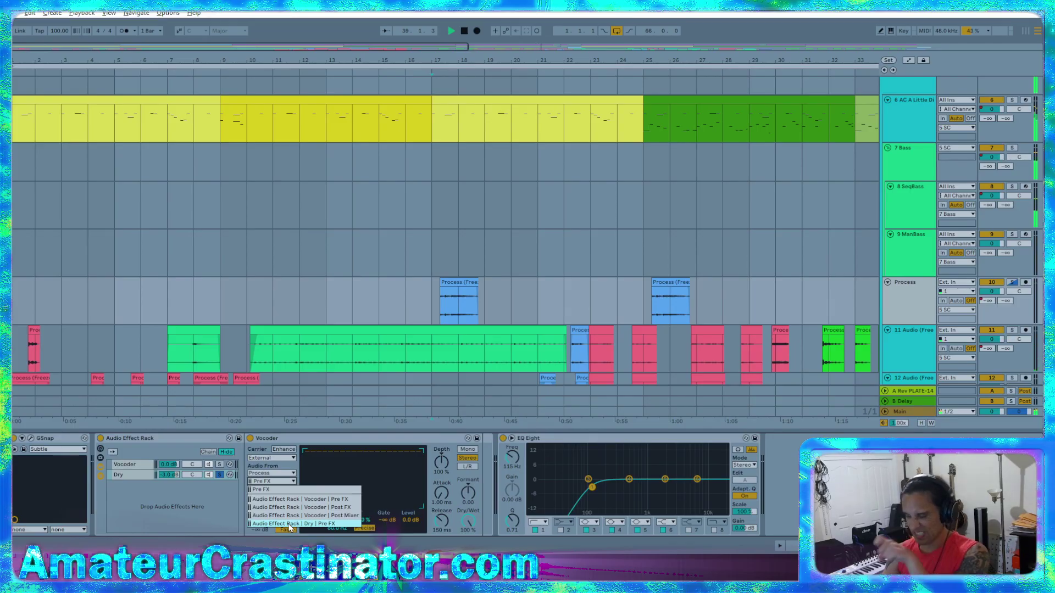
left_click(55, 444)
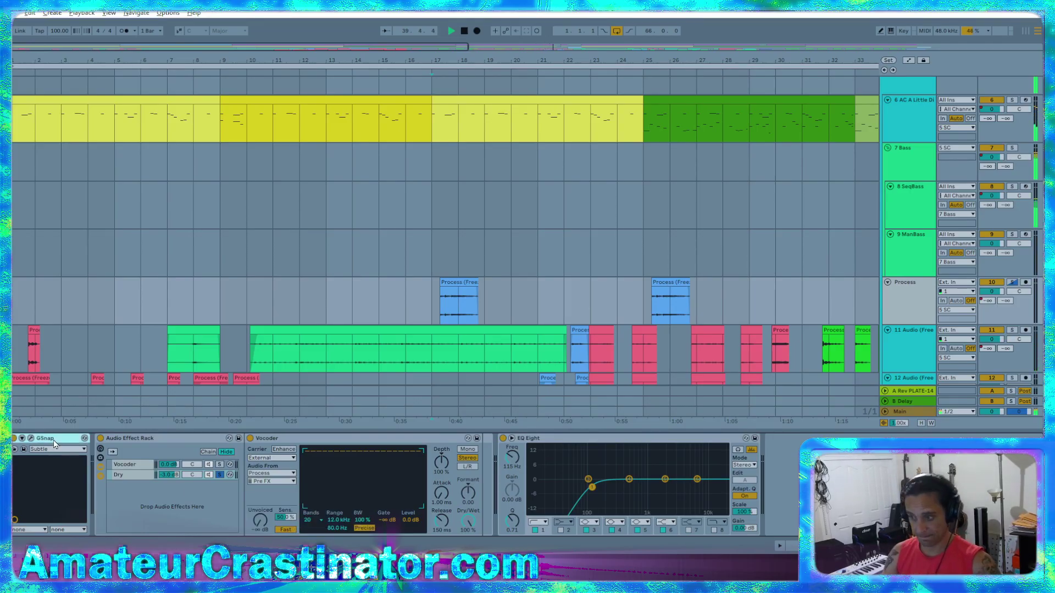
left_click(283, 482)
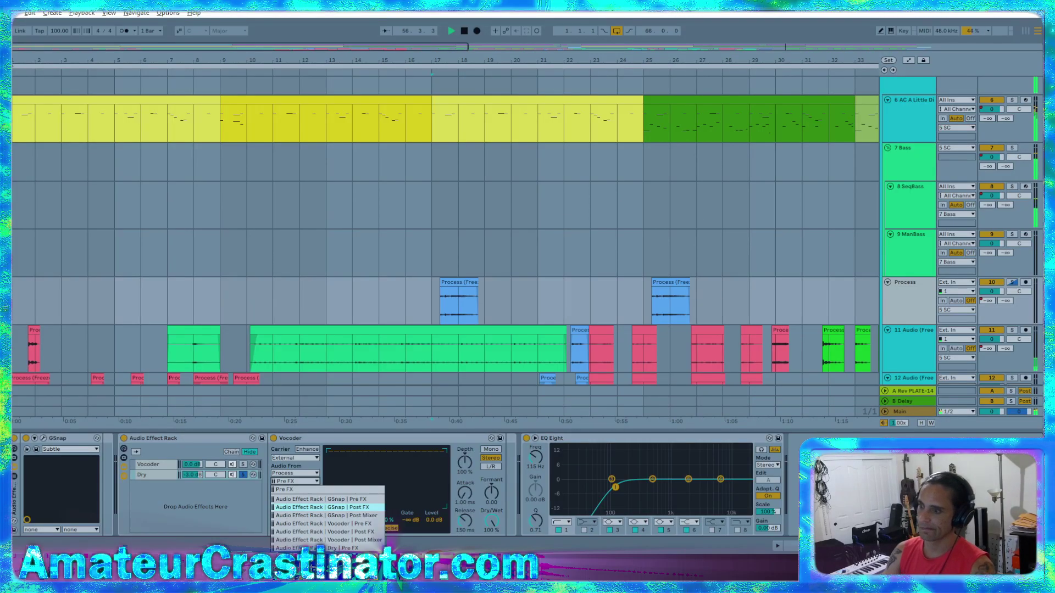
left_click(150, 452)
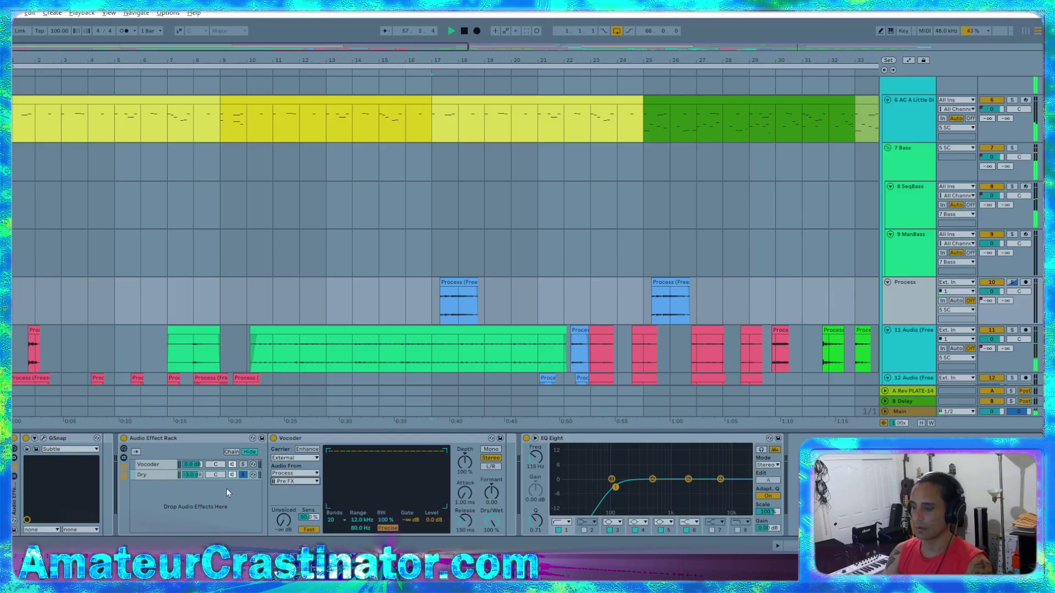
- Move GSnap into the Dry chain and the second Vocoder into the Vocoder chain, deleting the emptied rack
left_click_drag(73, 439, 272, 479)
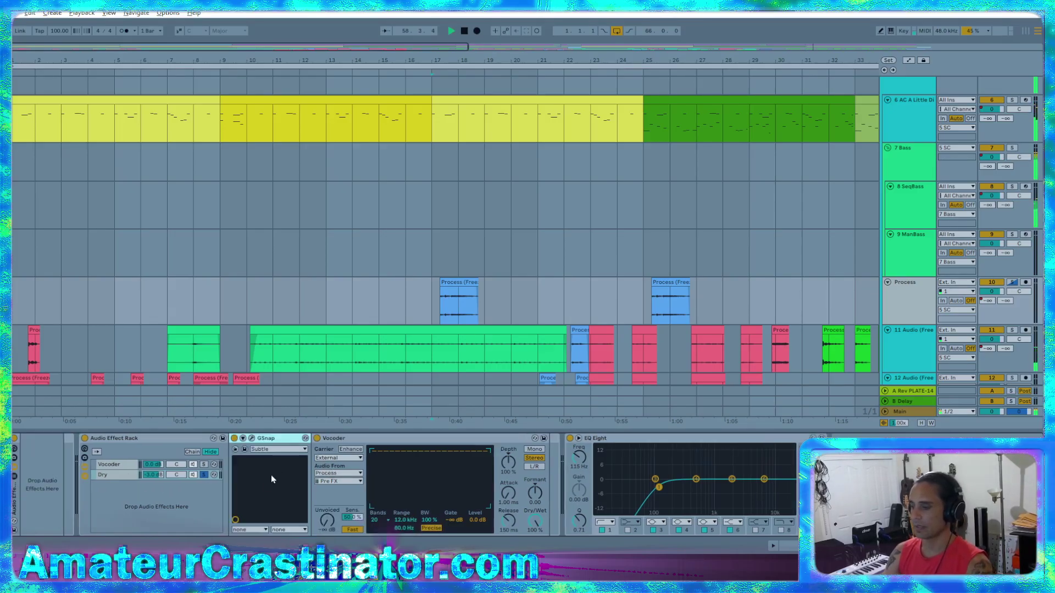
left_click(357, 438)
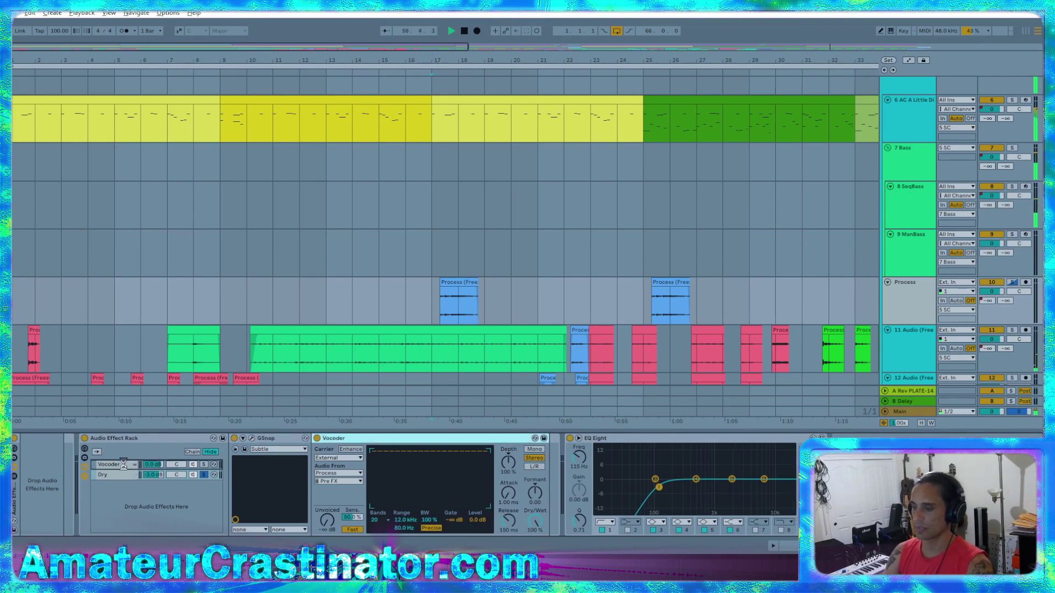
left_click_drag(124, 464, 124, 465)
left_click(14, 510)
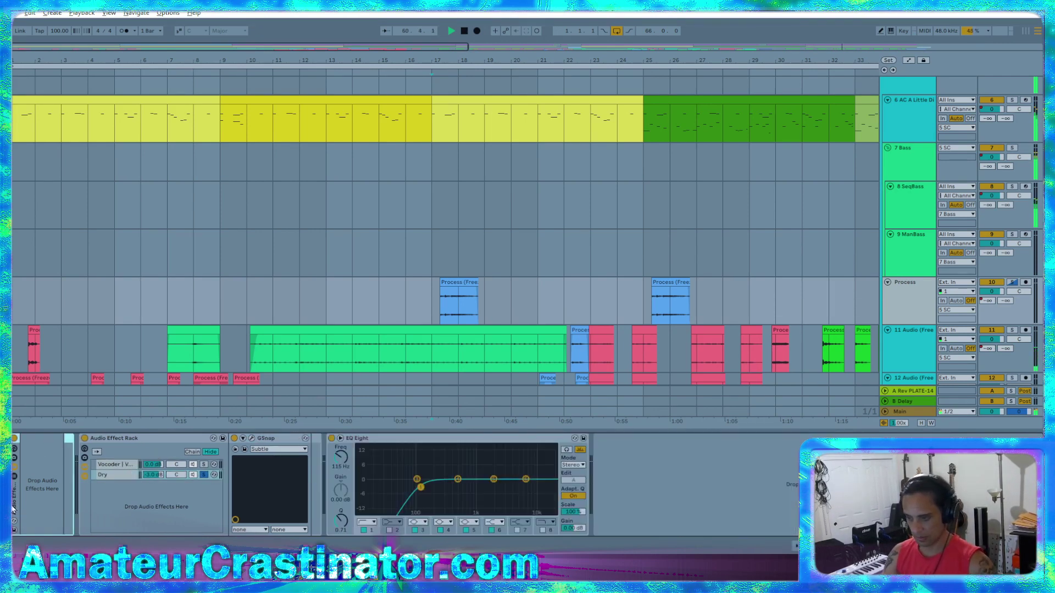
key("Delete")
- Feed the second Vocoder's carrier from the Process track's Audio Effect Rack | Dry | Post FX and unsolo the Dry chain
left_click(43, 465)
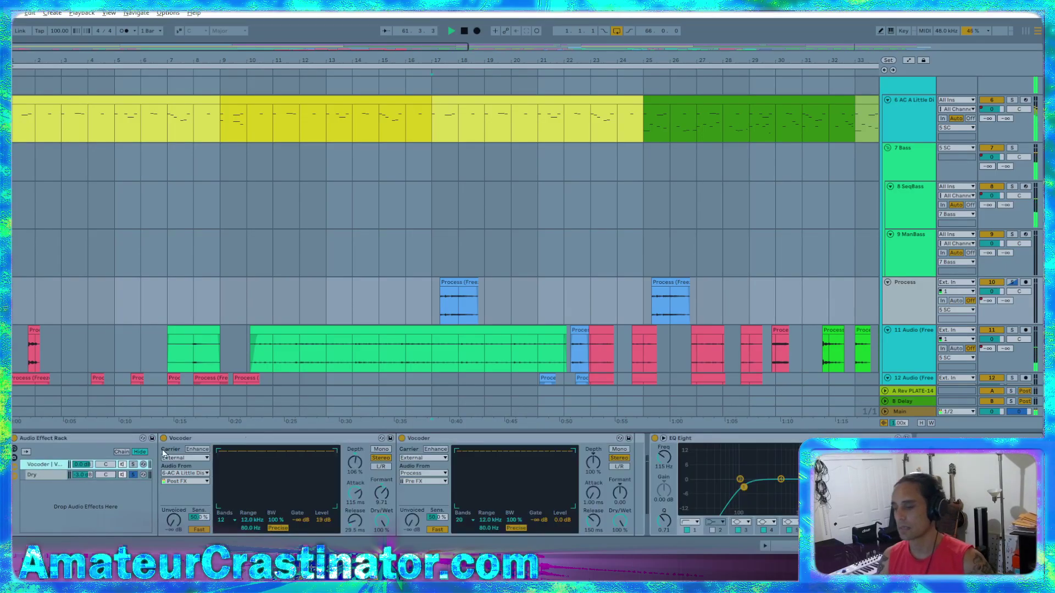
left_click(429, 459)
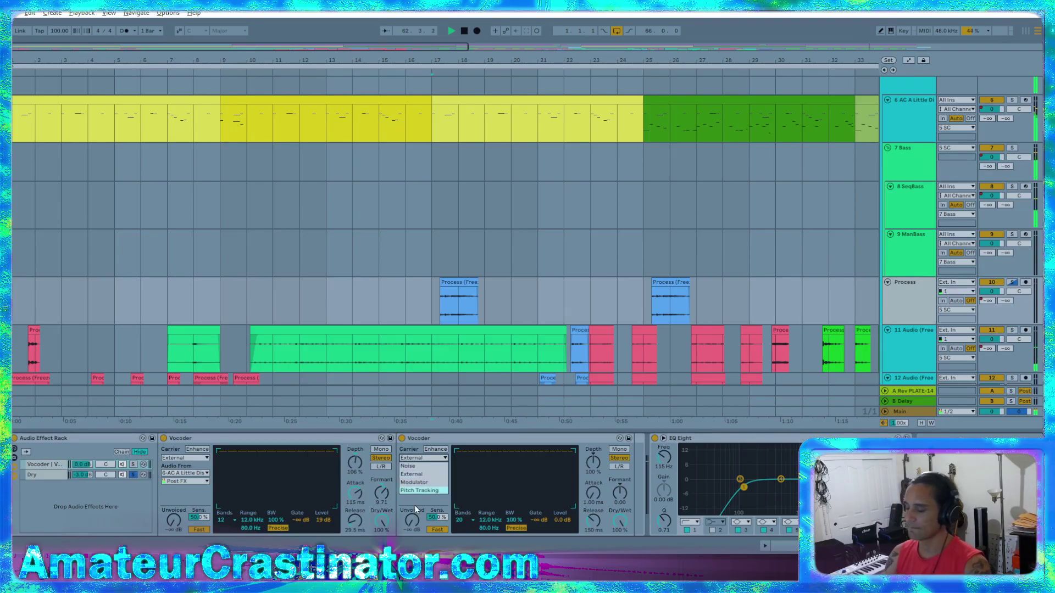
left_click(426, 475)
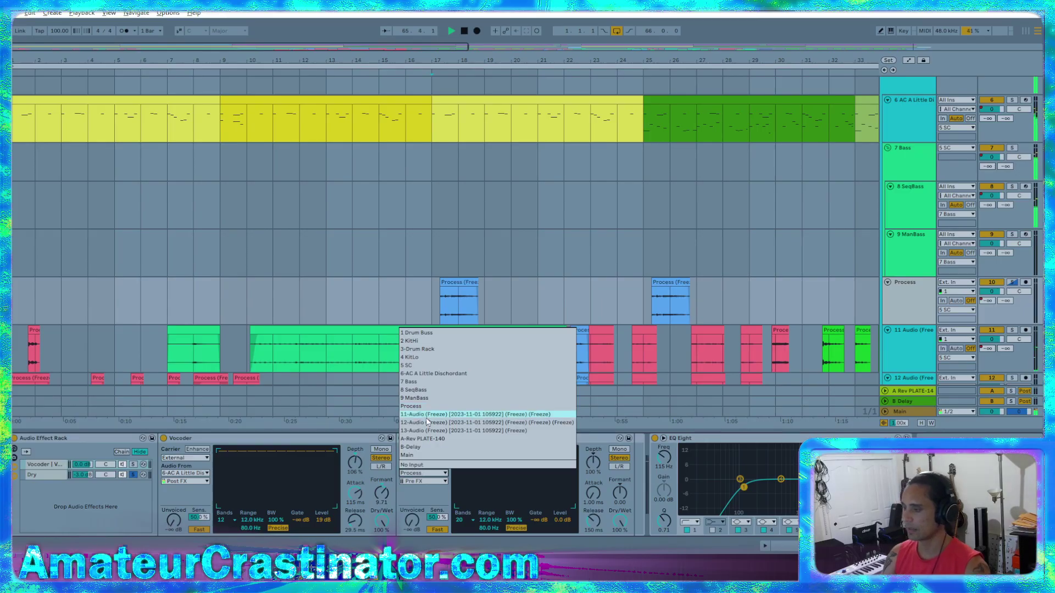
left_click(418, 406)
left_click(425, 481)
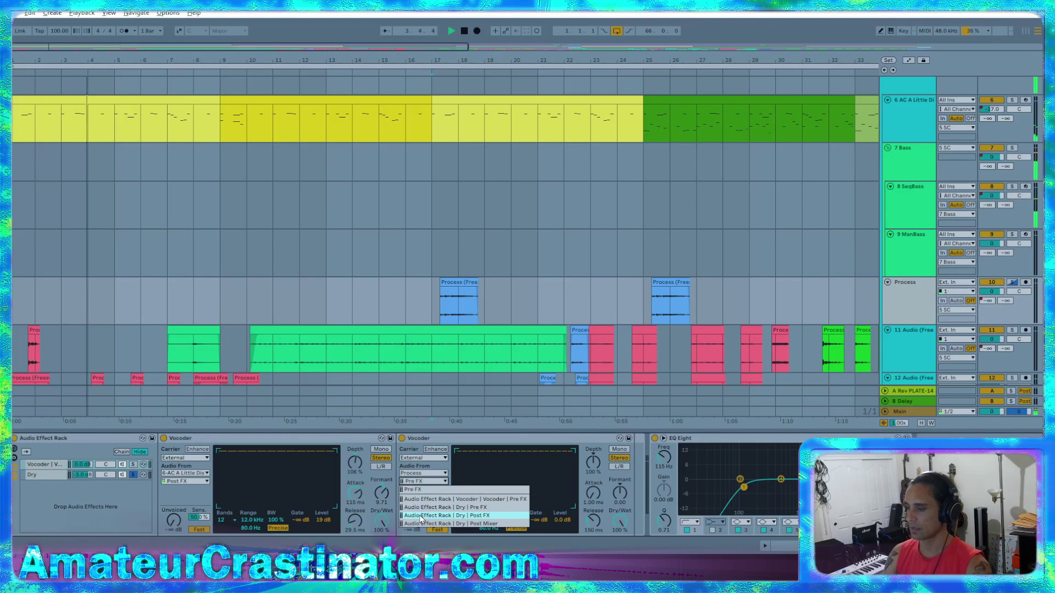
key("Escape")
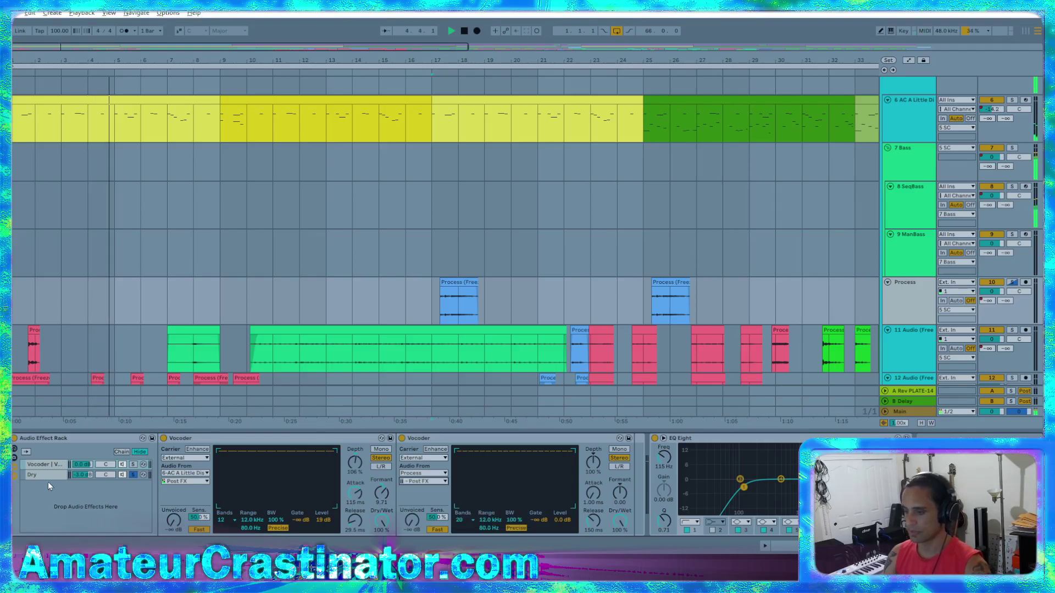
left_click(132, 476)
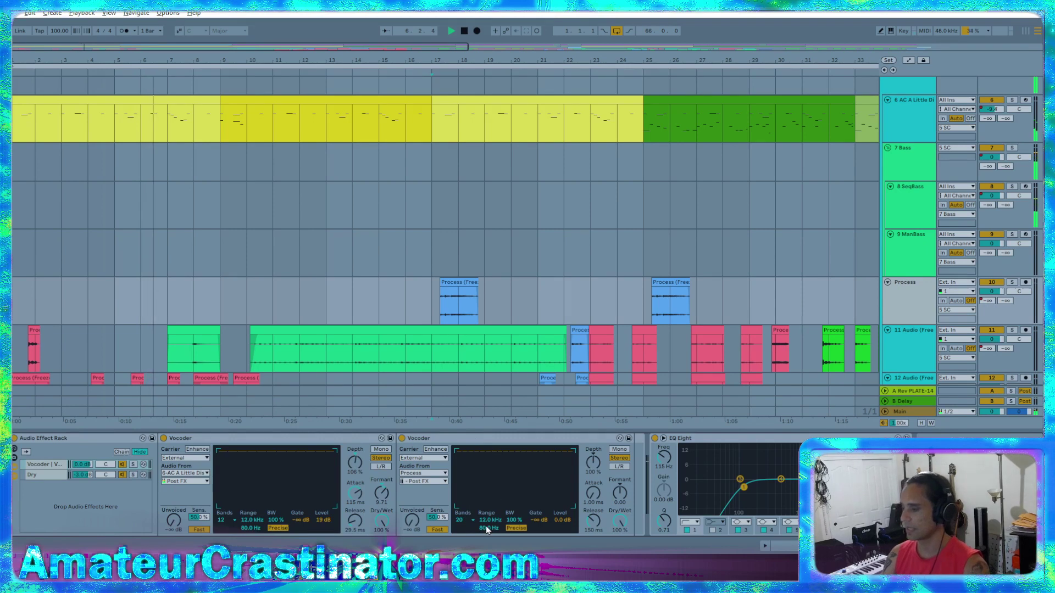
- Set the second Vocoder to 12 bands, Depth 129%, Attack 22.8 ms and Release 67.3 ms, and raise its Formant
left_click(464, 519)
left_click(462, 454)
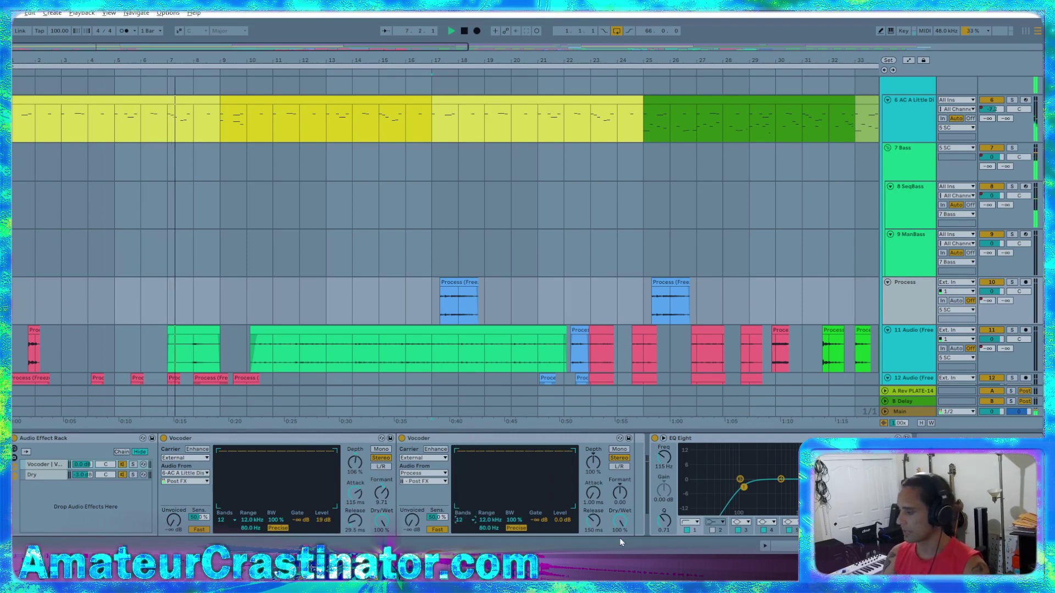
left_click_drag(607, 483, 599, 447)
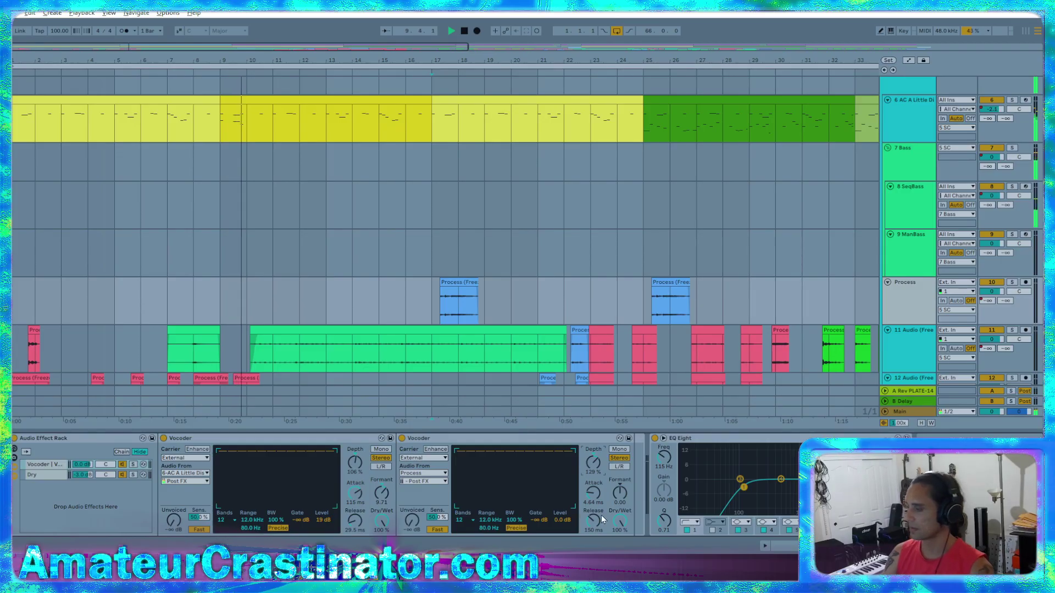
left_click_drag(593, 493, 594, 476)
left_click_drag(593, 521, 593, 530)
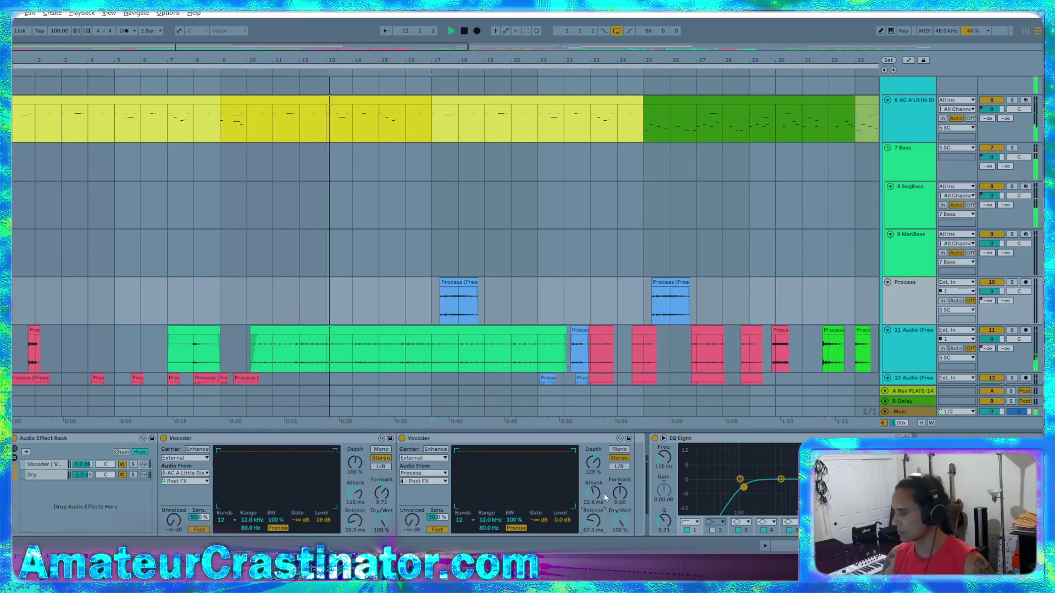
left_click_drag(617, 494, 616, 478)
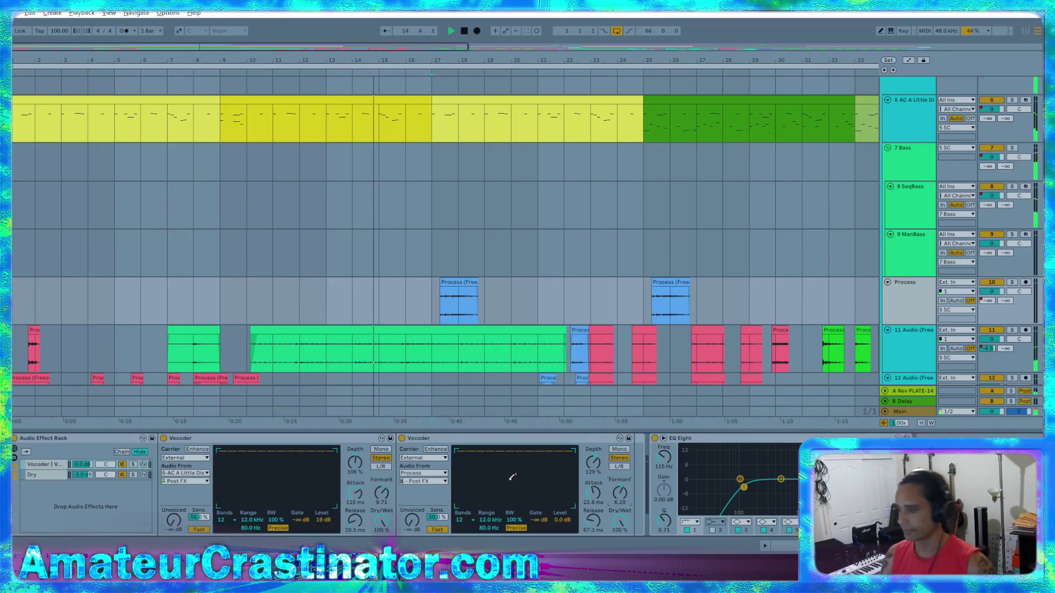
left_click(591, 439)
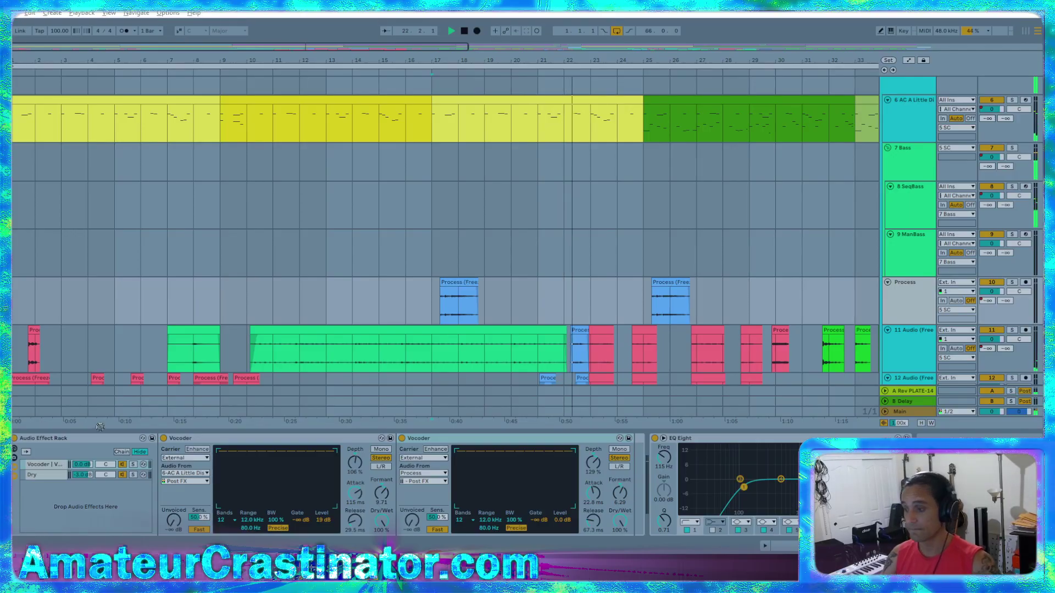
- Insert a Saturator ahead of the first Vocoder in the rack chain, with Drive at 9 dB and Output at -6 dB
left_click_drag(150, 484, 173, 468)
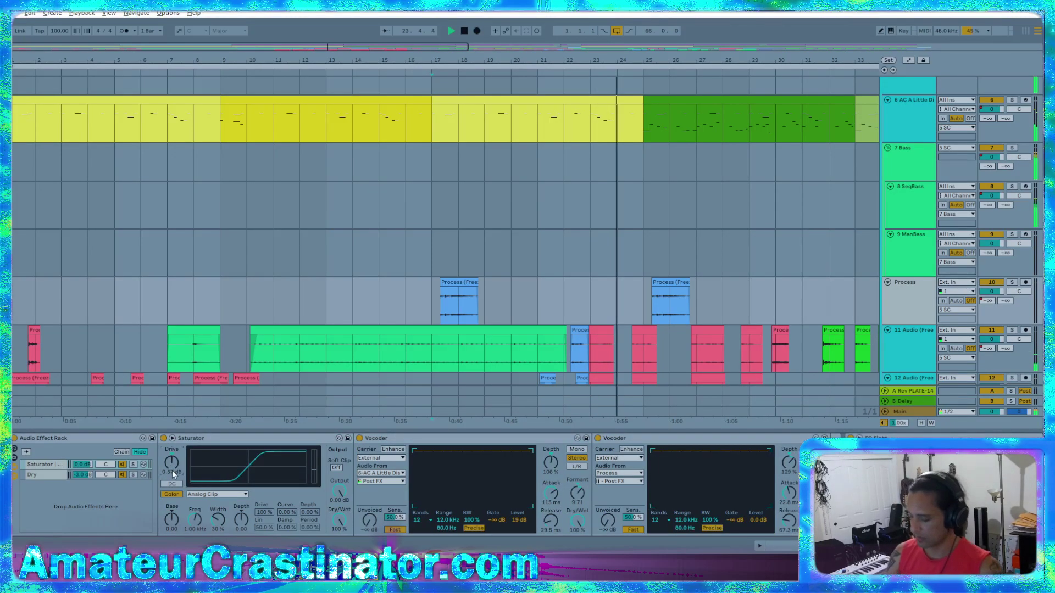
type("9")
key("Return")
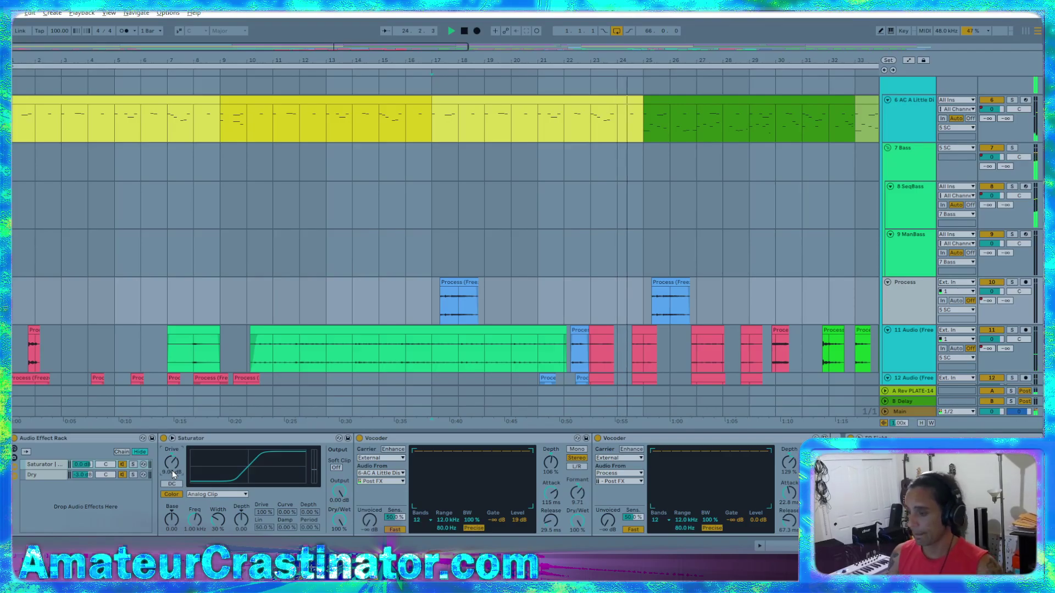
left_click(339, 493)
type("-6")
key("Return")
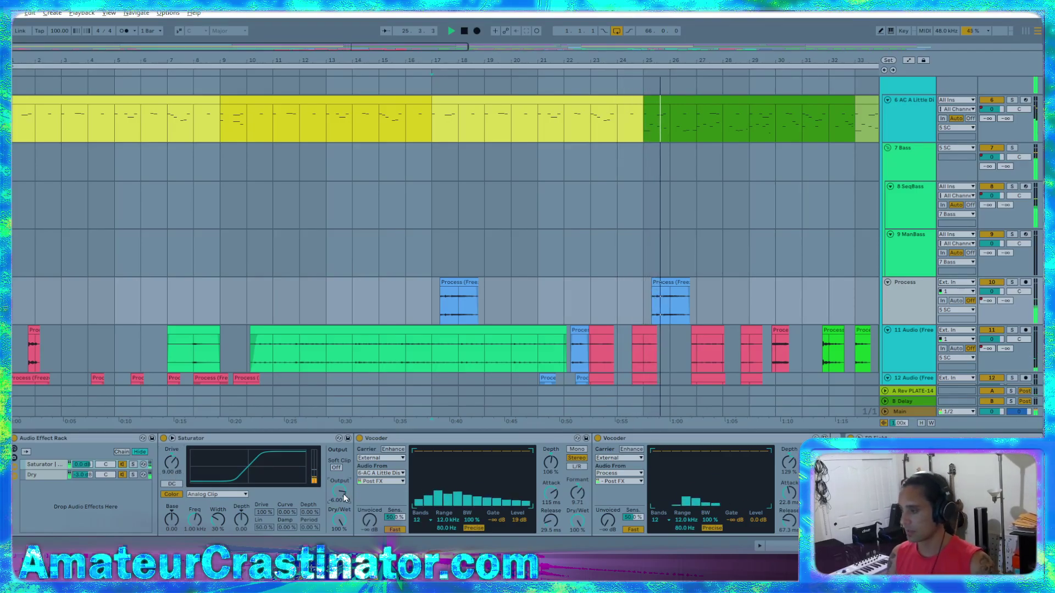
- Try a second Saturator by duplicating the first one, and delete the copy
scroll(549, 472, "right", 4)
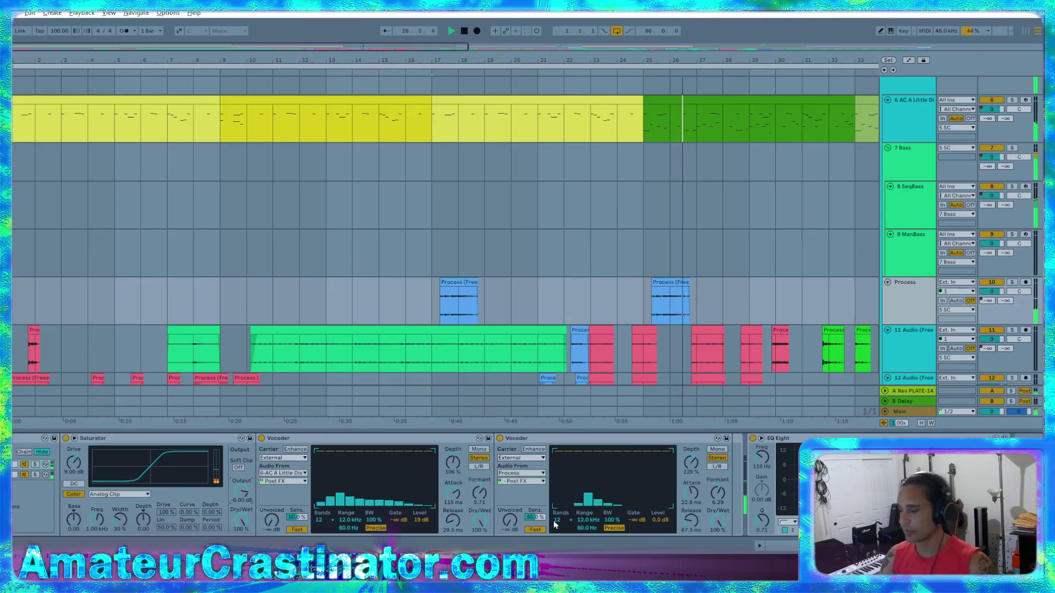
scroll(549, 510, "right", 1)
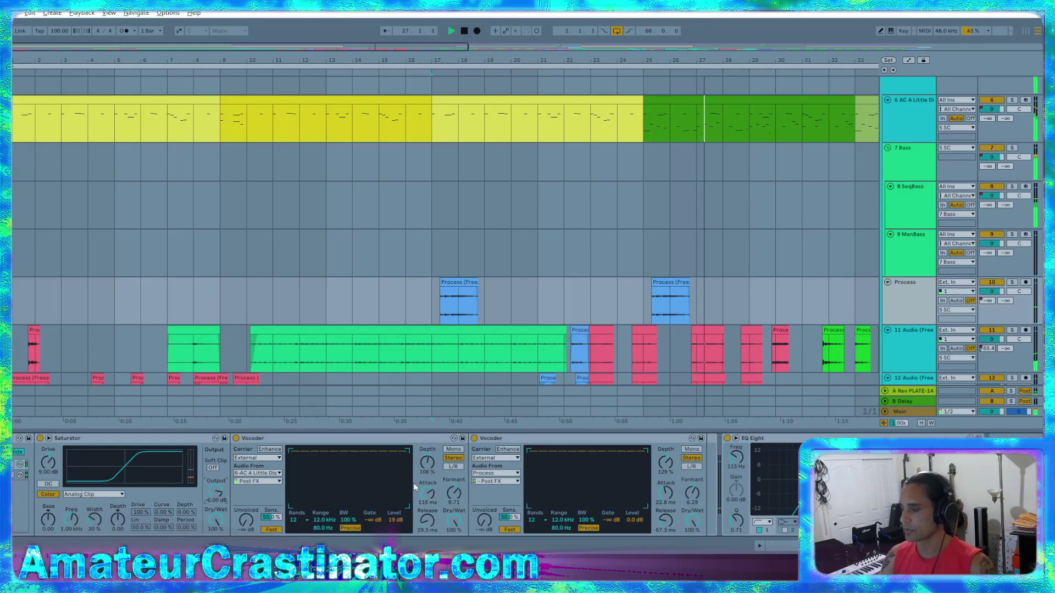
left_click(139, 442)
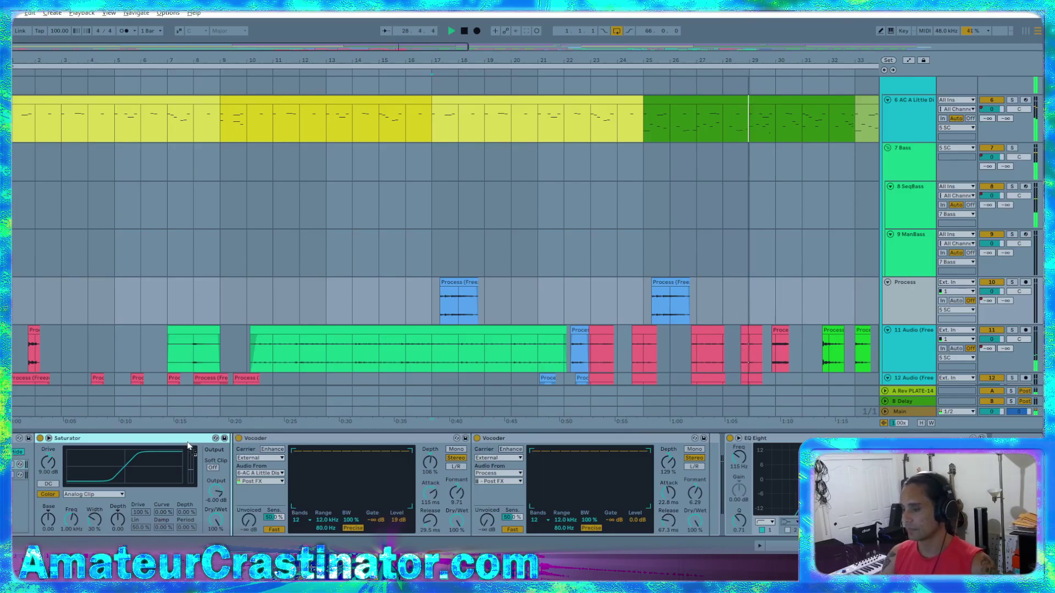
key("ctrl+d")
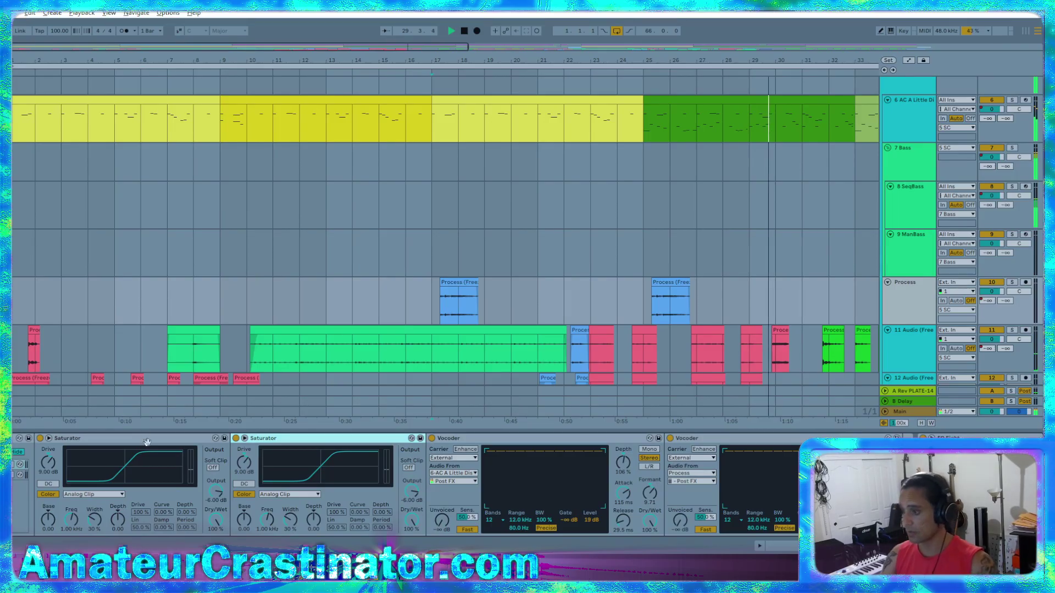
key("Delete")
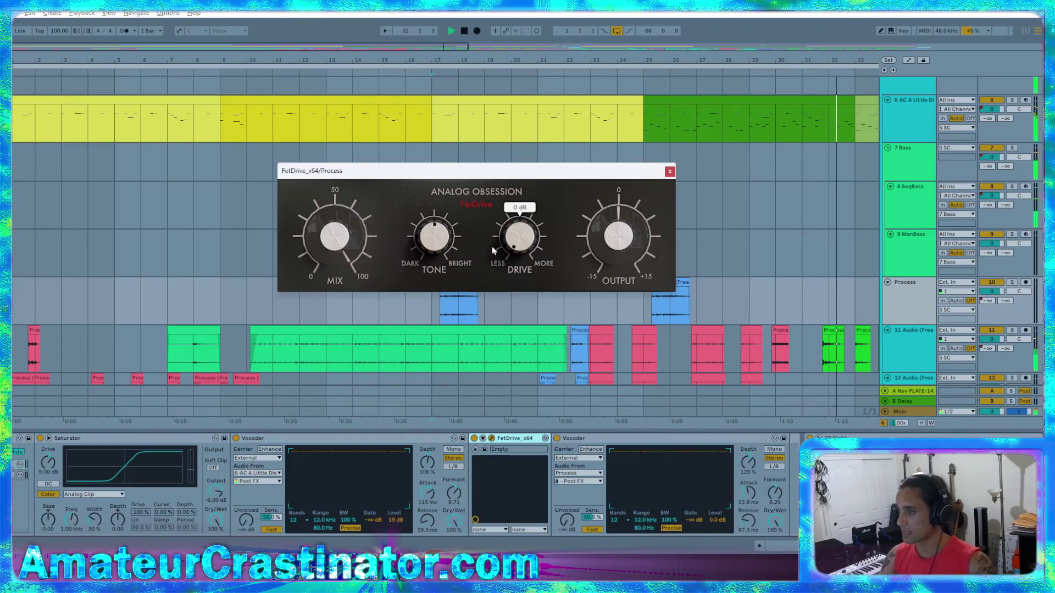
- Add FetDrive between the two Vocoders, raising its Drive, brightening its Tone and boosting its Output to about 12.6 dB
left_click_drag(525, 252, 522, 245)
left_click_drag(440, 230, 447, 199)
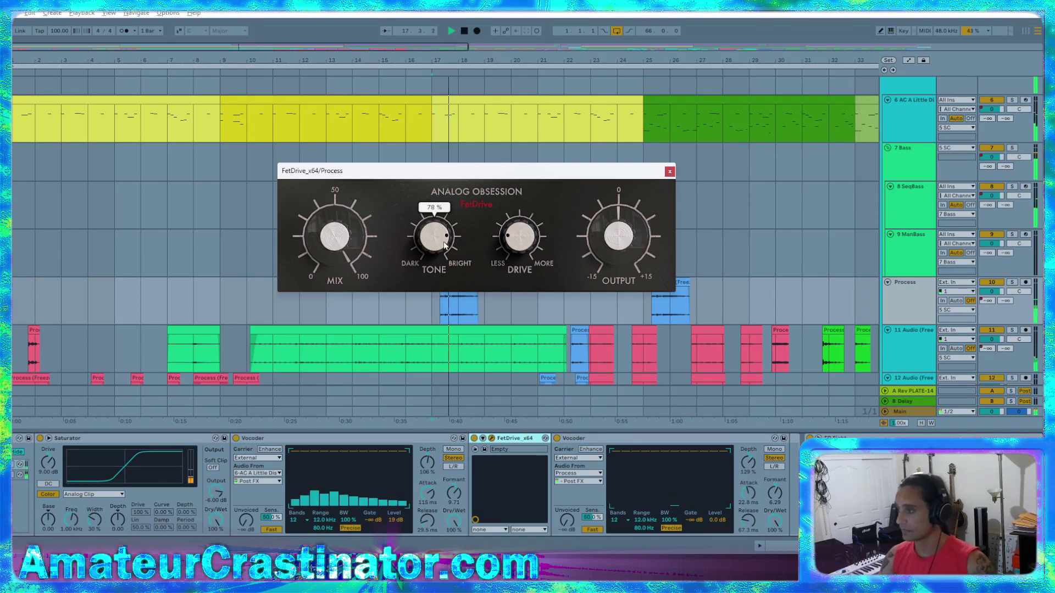
left_click_drag(618, 236, 618, 211)
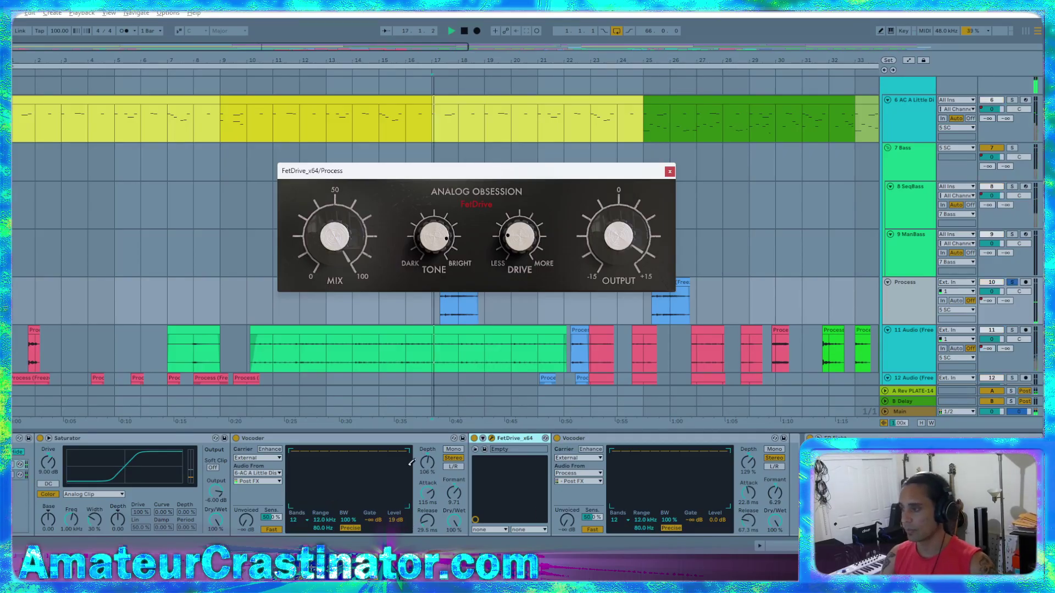
left_click_drag(434, 171, 389, 87)
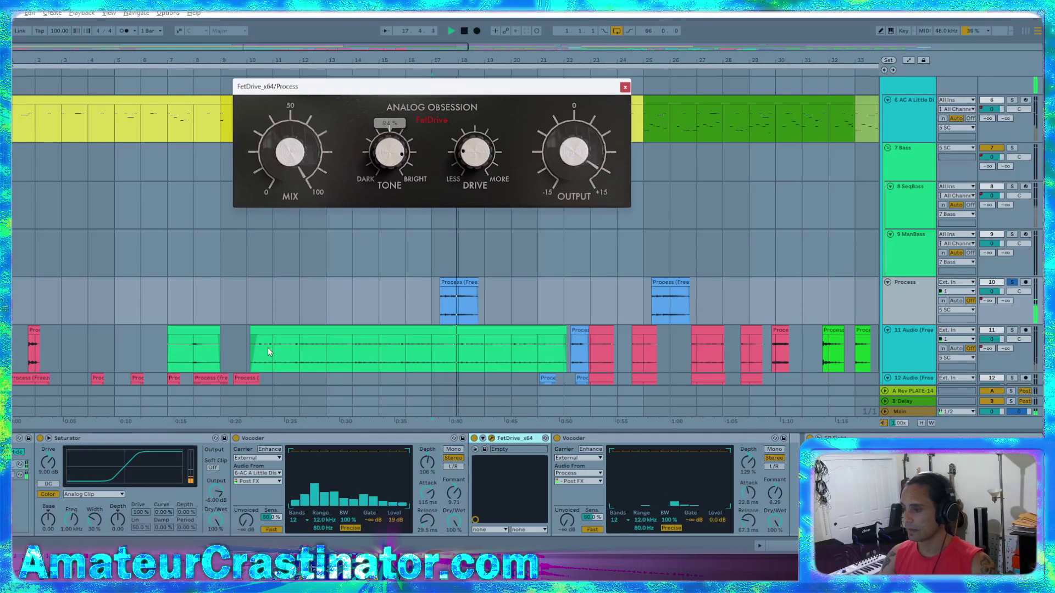
- Raise the gain of the Process clip at bar 17 to 7.2 dB and close the FetDrive window
key("space")
double_click(458, 290)
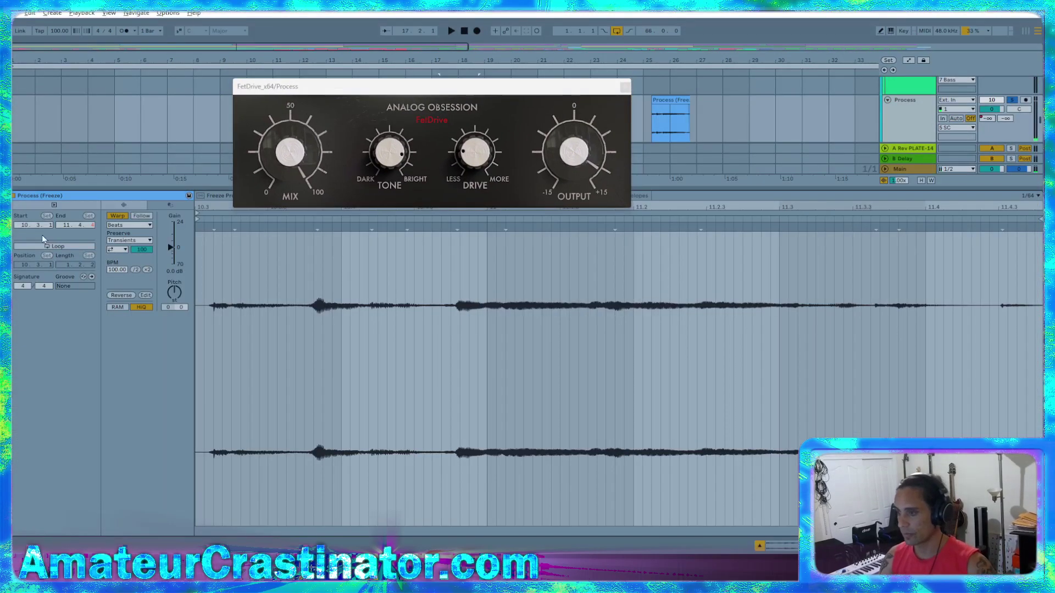
key("space")
left_click_drag(170, 271, 169, 242)
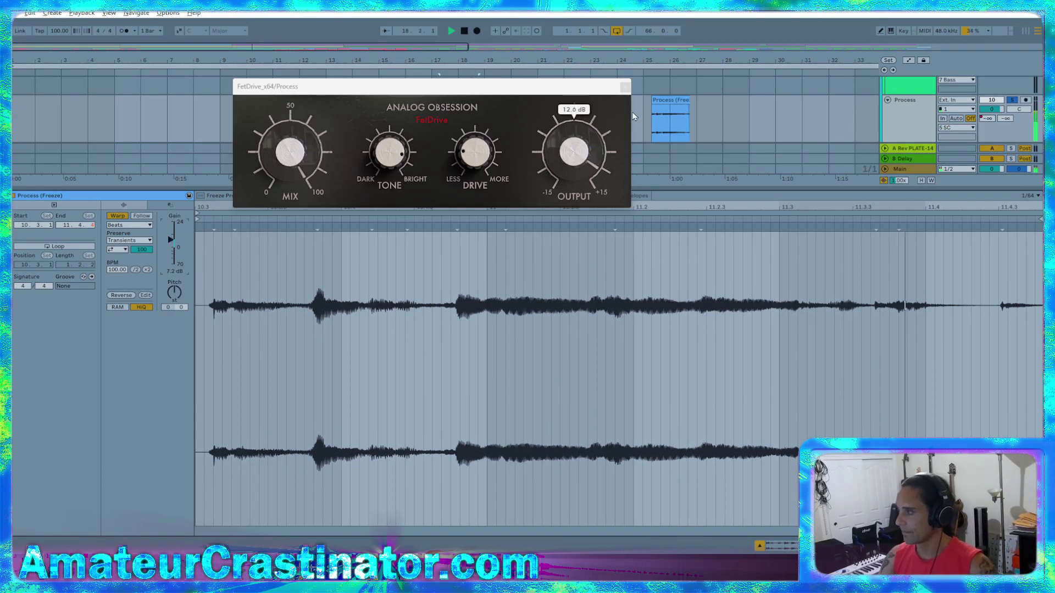
left_click(625, 86)
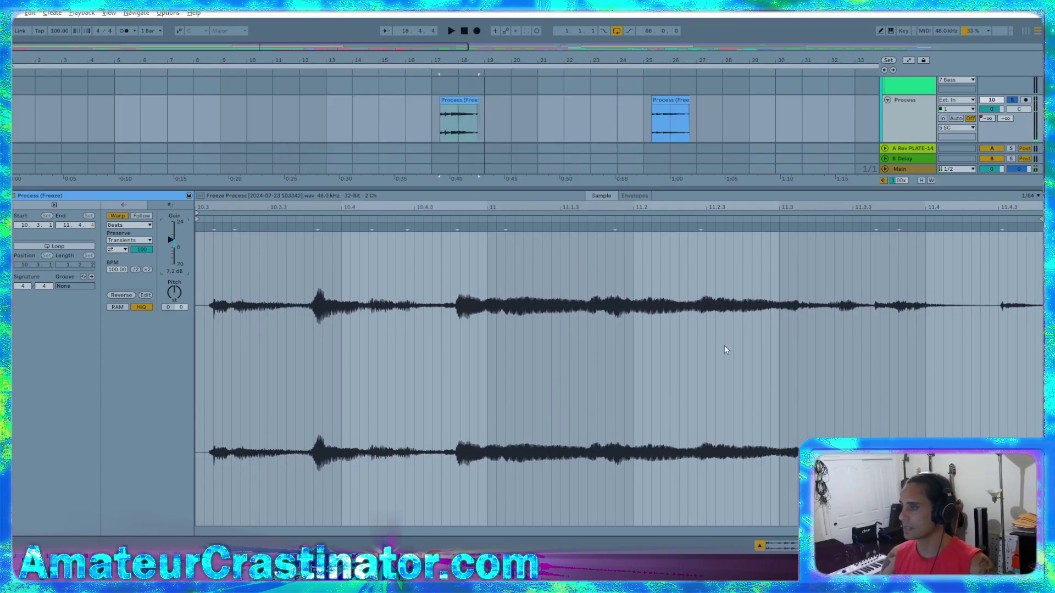
- Copy the boosted bar 17 clip over the Process clip at bar 25
key("shift+Tab")
left_click(474, 283)
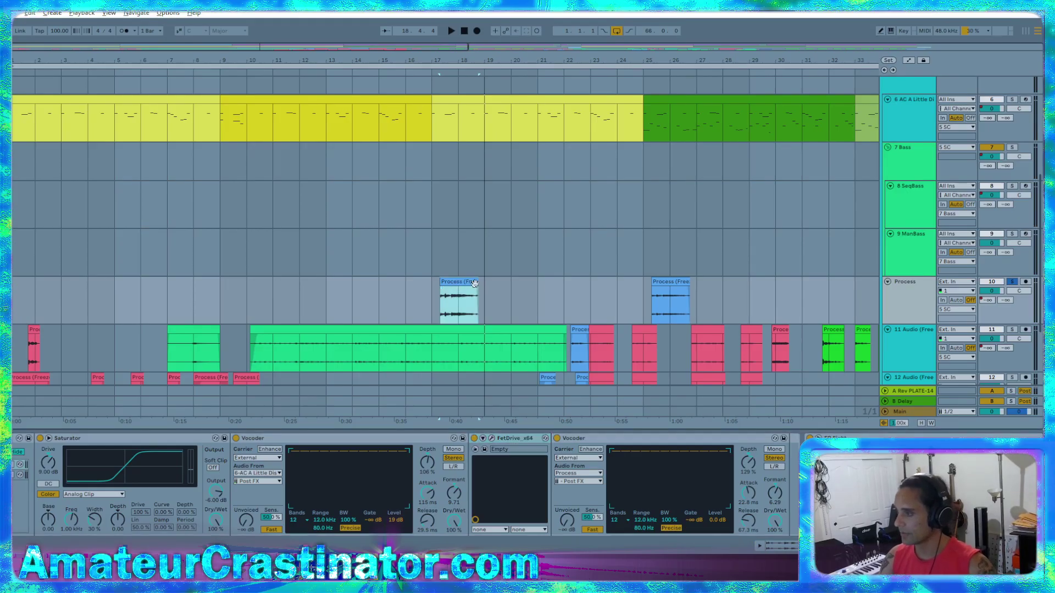
left_click(669, 282)
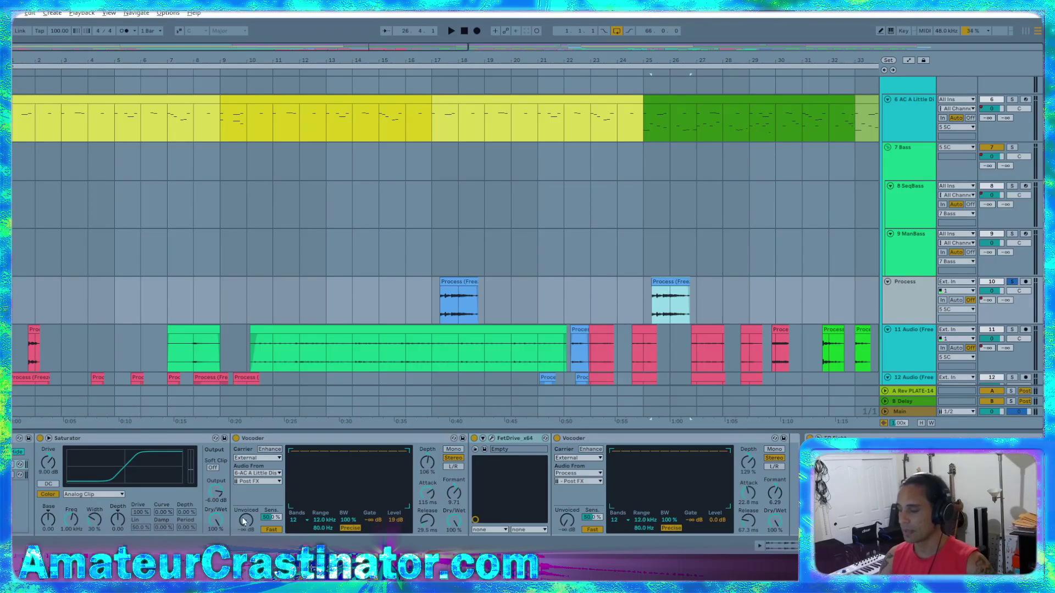
- Play the bar 25 clip and compare its sound with the Saturator bypassed and re-enabled
scroll(219, 508, "left", 5)
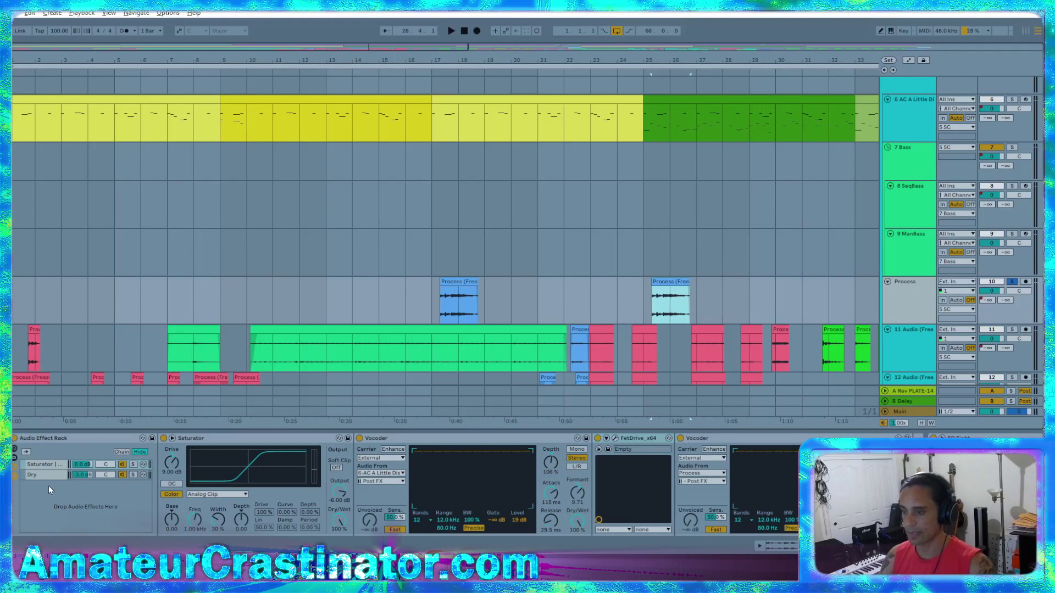
scroll(347, 512, "right", 3)
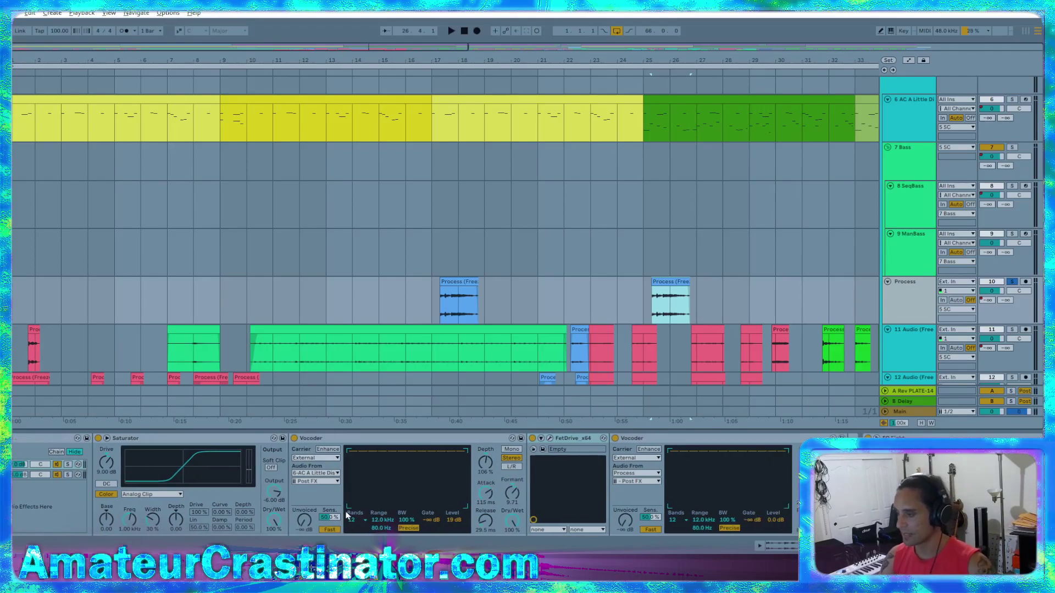
key("space")
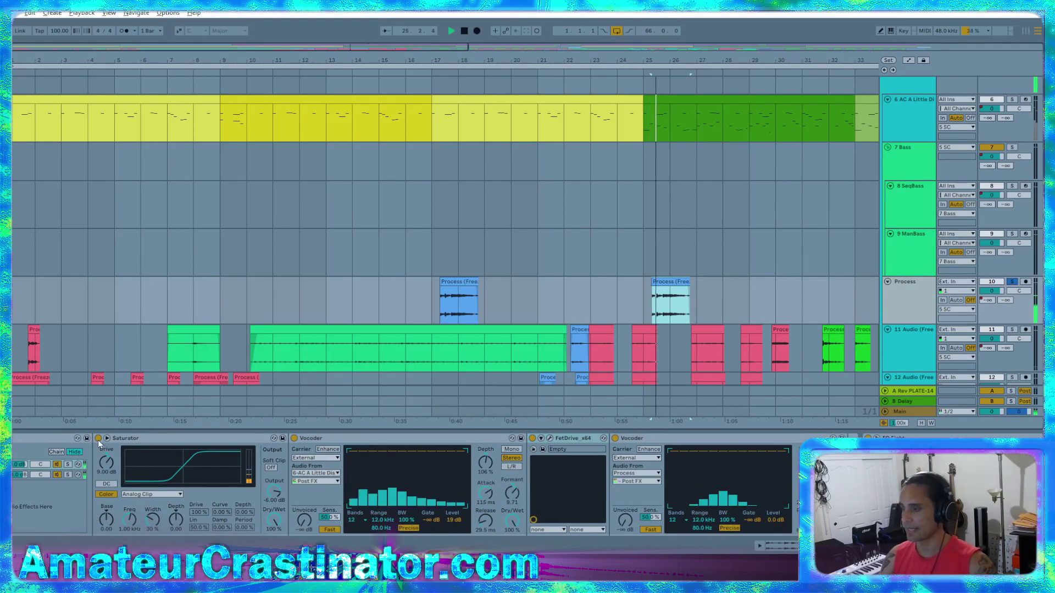
left_click(97, 438)
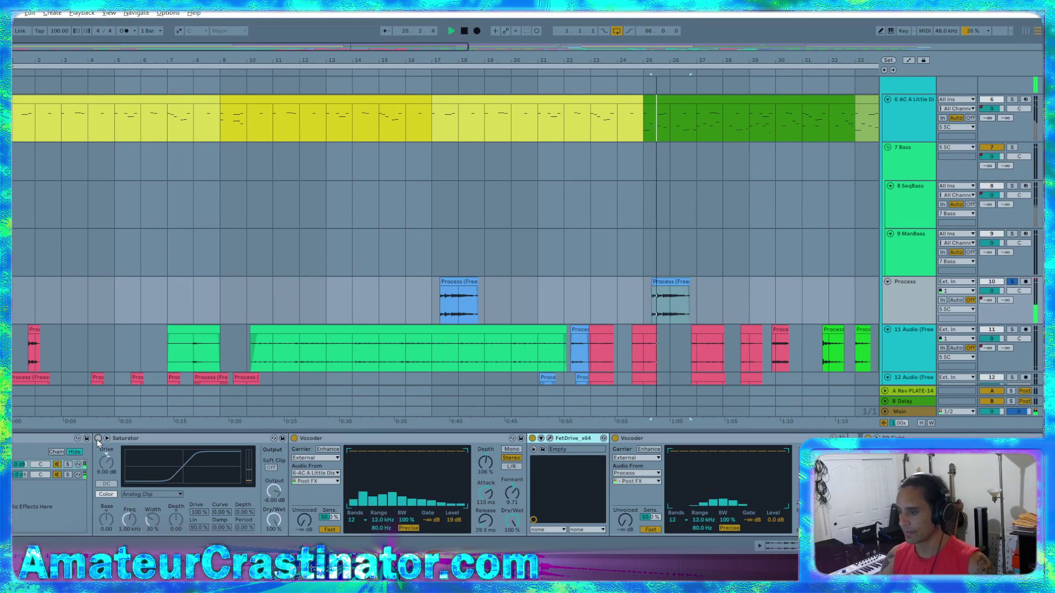
left_click(97, 438)
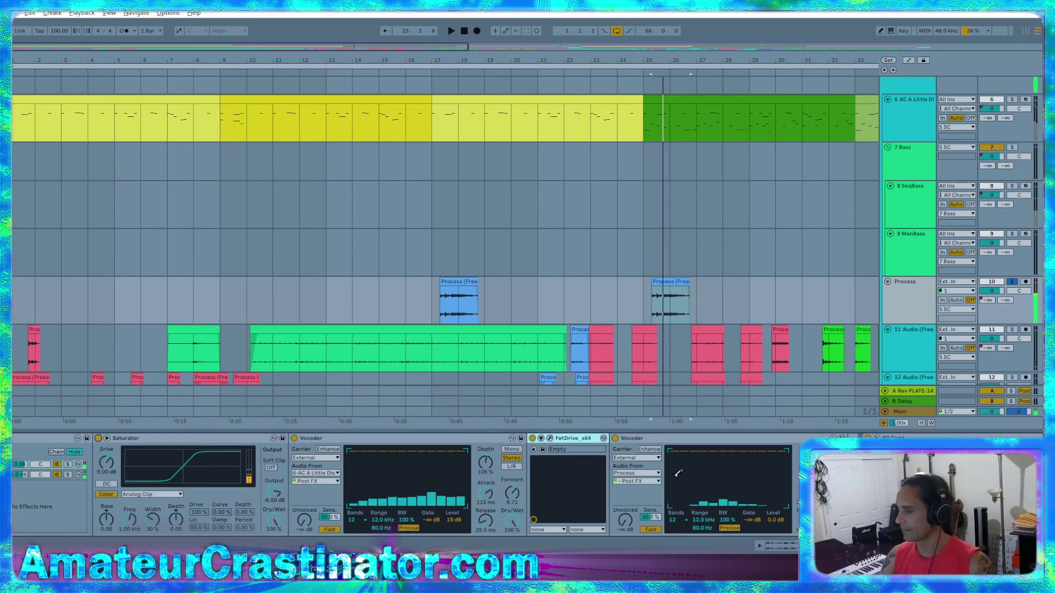
- Bypass FetDrive and the second Vocoder and play the bar 25 clip repeatedly to hear the first Vocoder alone
left_click(614, 438)
key("space")
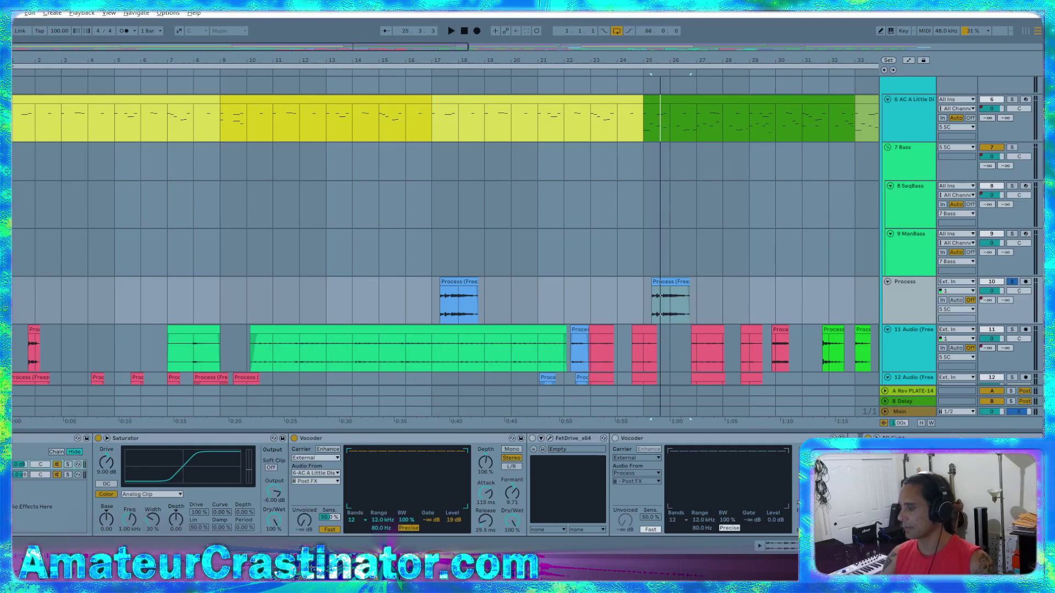
key("space")
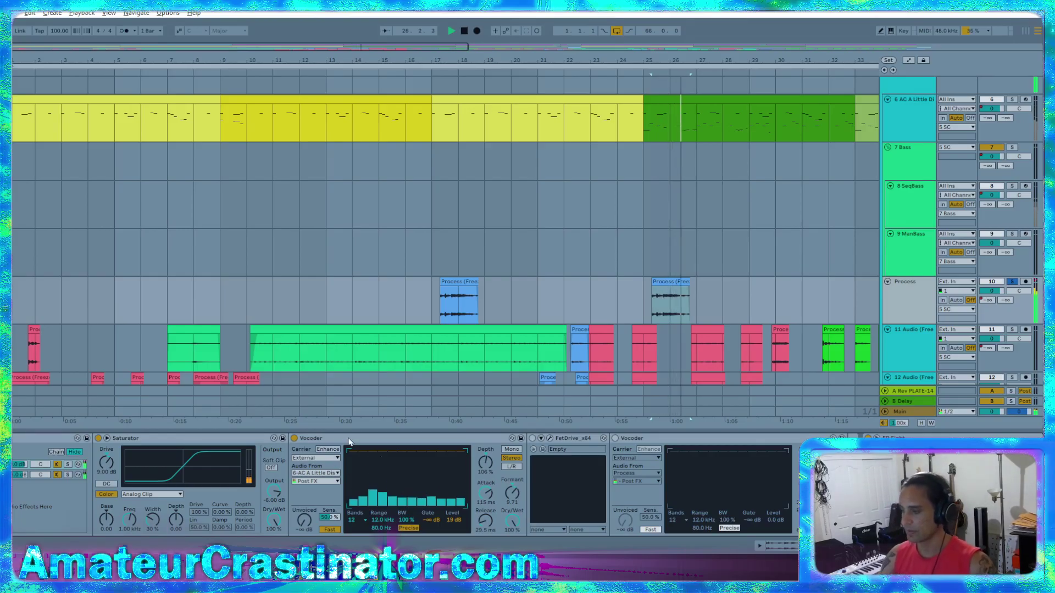
key("space")
key("space")
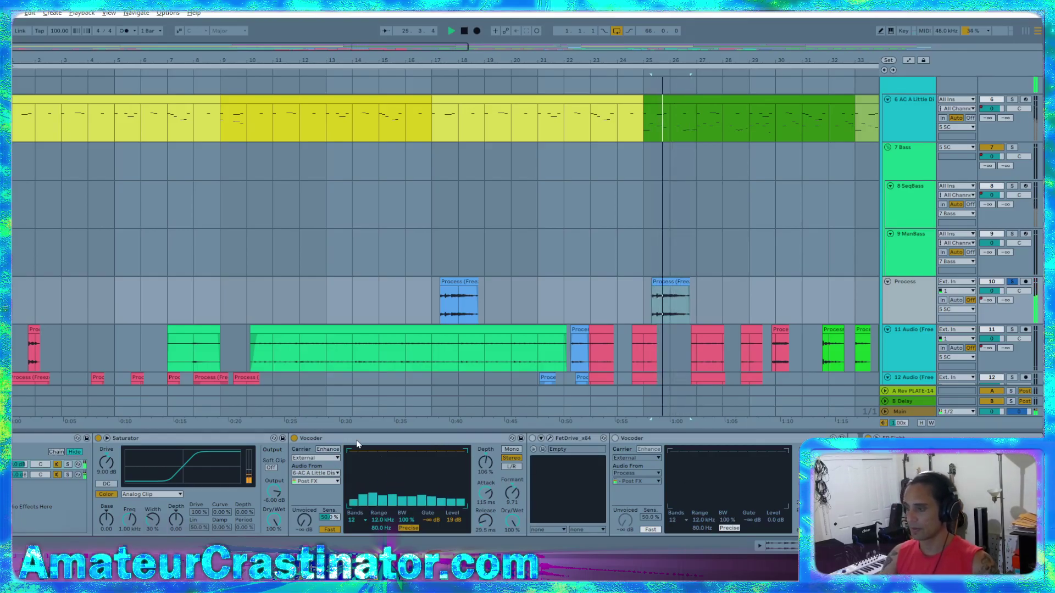
left_click(446, 446)
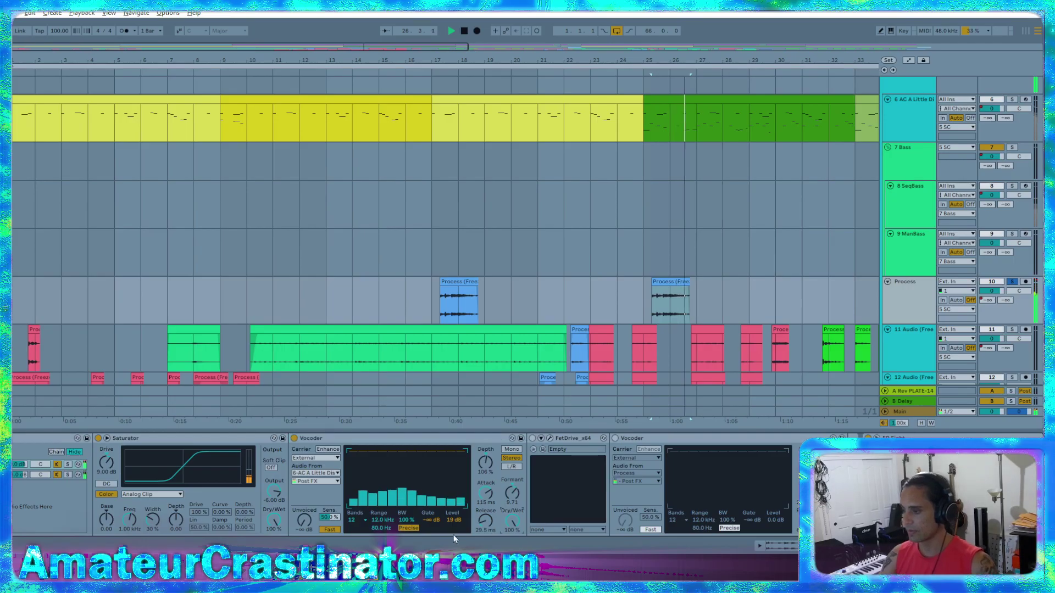
key("space")
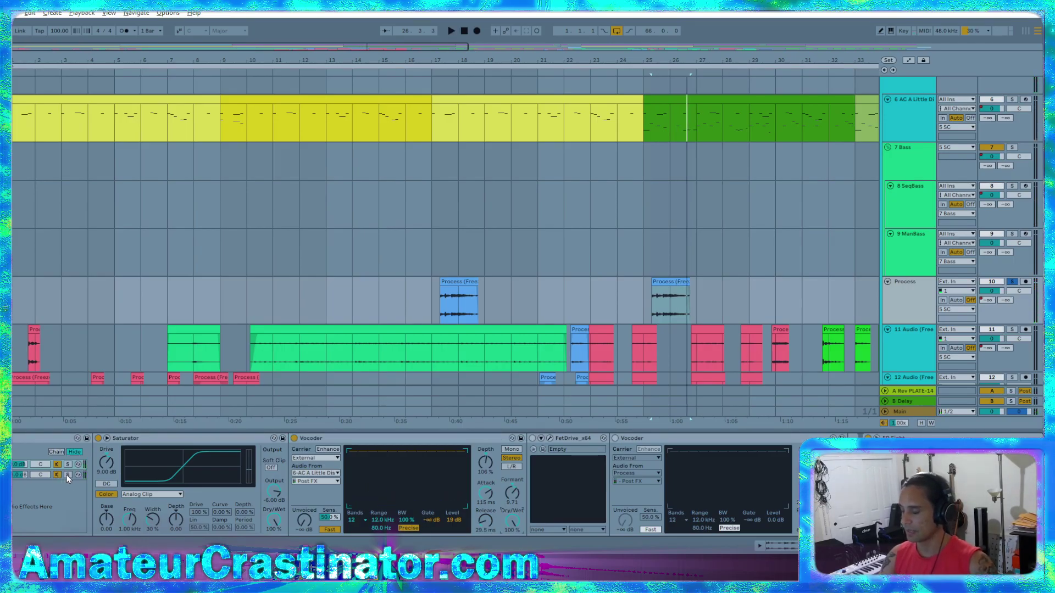
key("space")
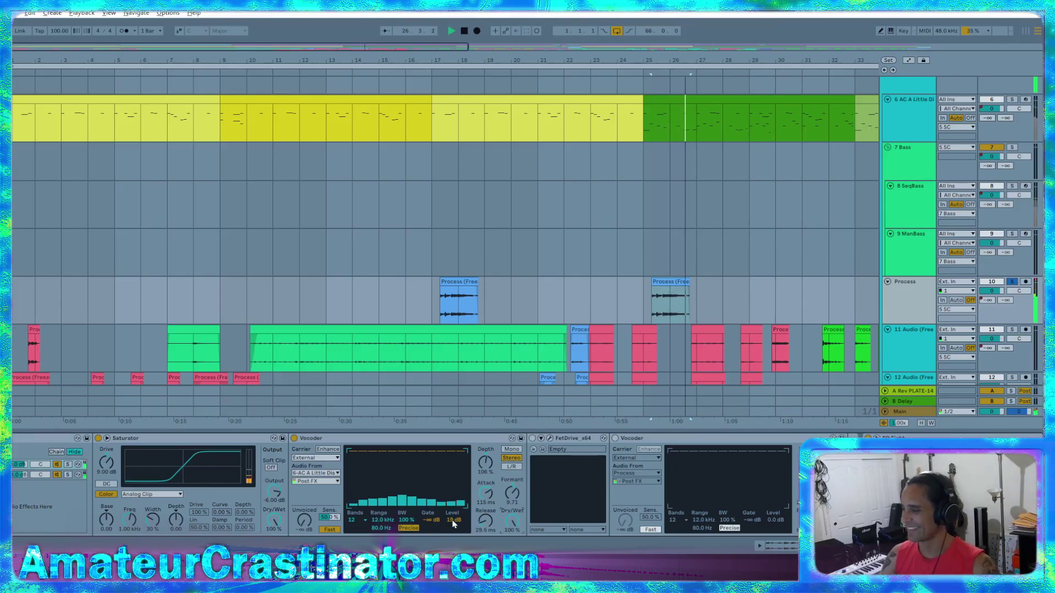
- Re-enable FetDrive, set its Drive to 11 dB and Output to -3.4 dB, and darken its Tone slightly
left_click(549, 439)
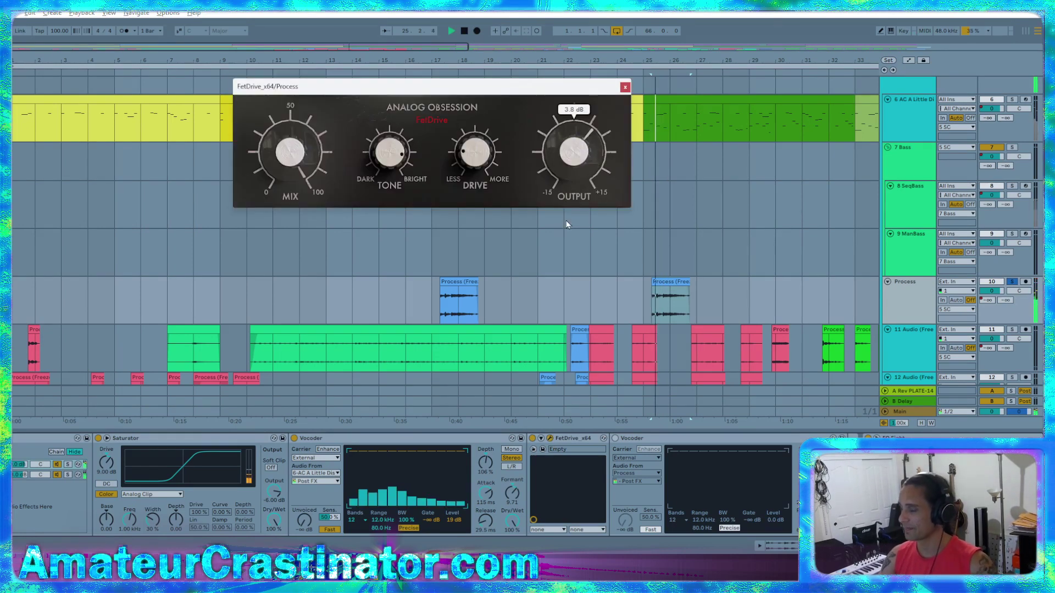
left_click_drag(574, 160, 490, 147)
mouse_move(388, 158)
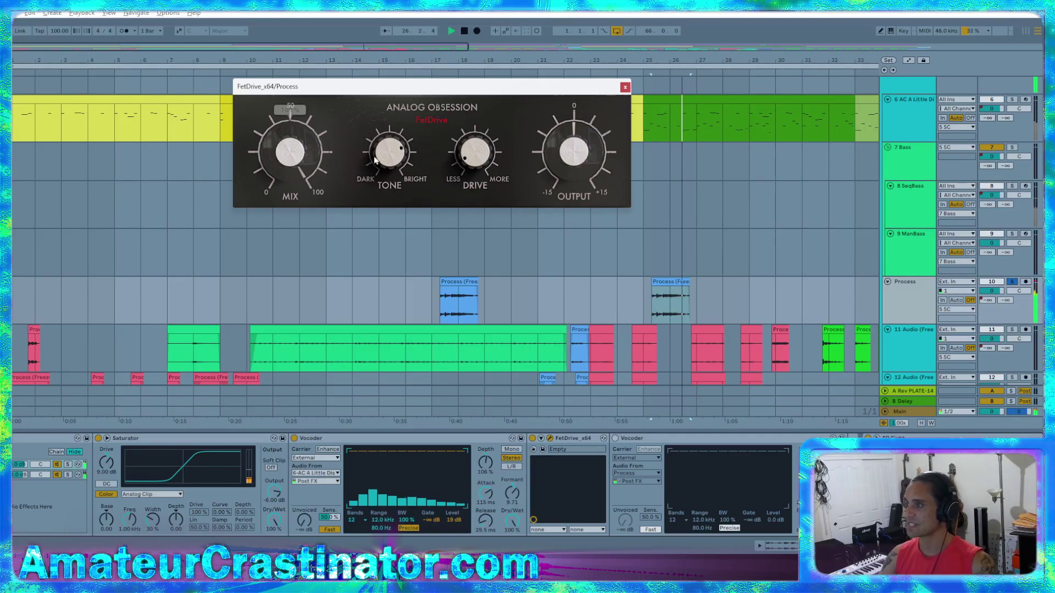
mouse_move(472, 151)
left_mouse_down()
mouse_move(479, 112)
mouse_move(465, 158)
left_mouse_up()
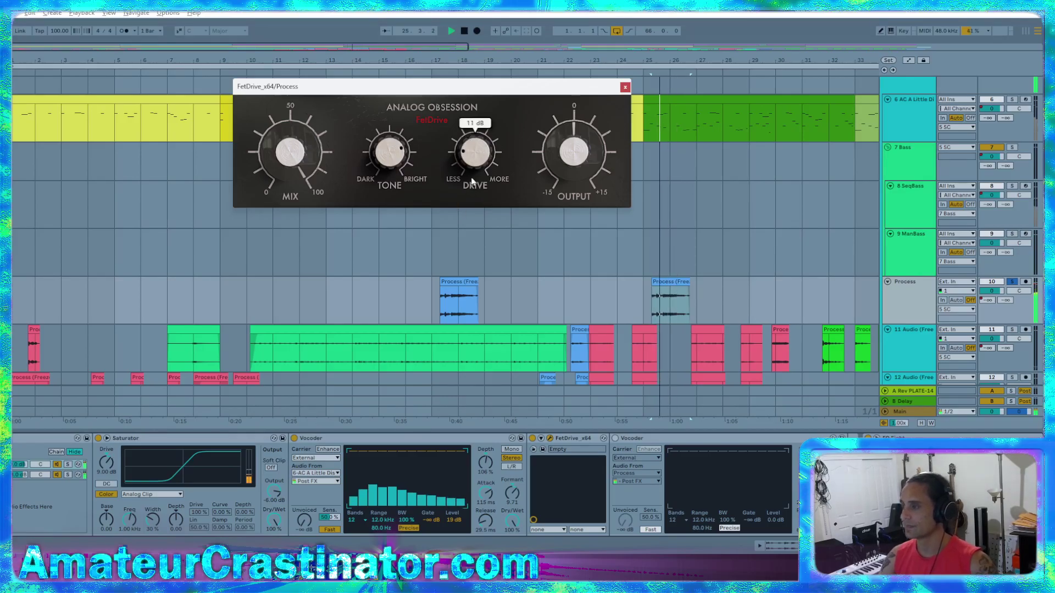
scroll(567, 165, "down", 2)
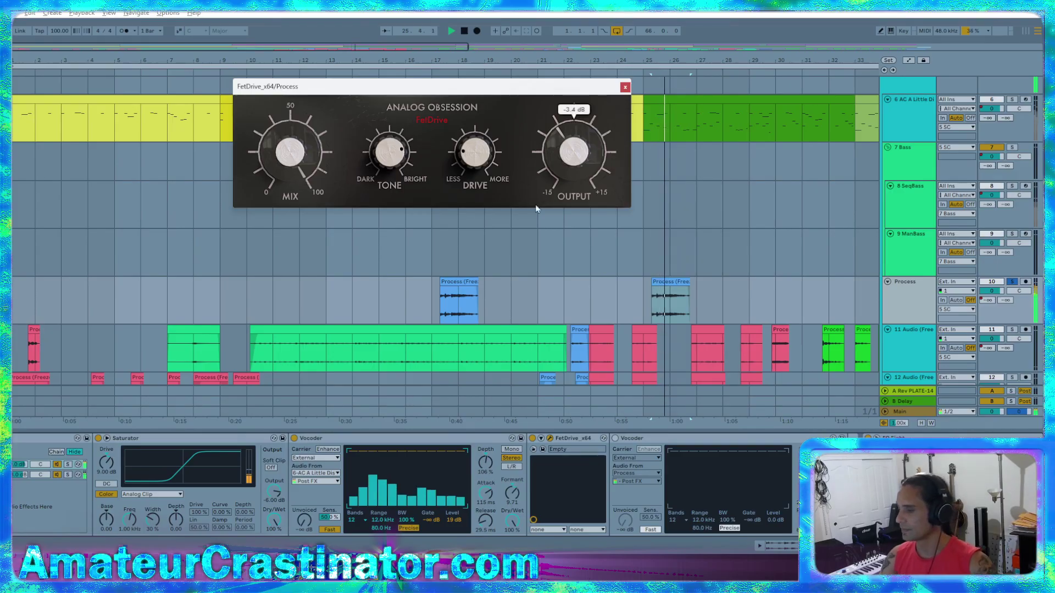
left_click(625, 87)
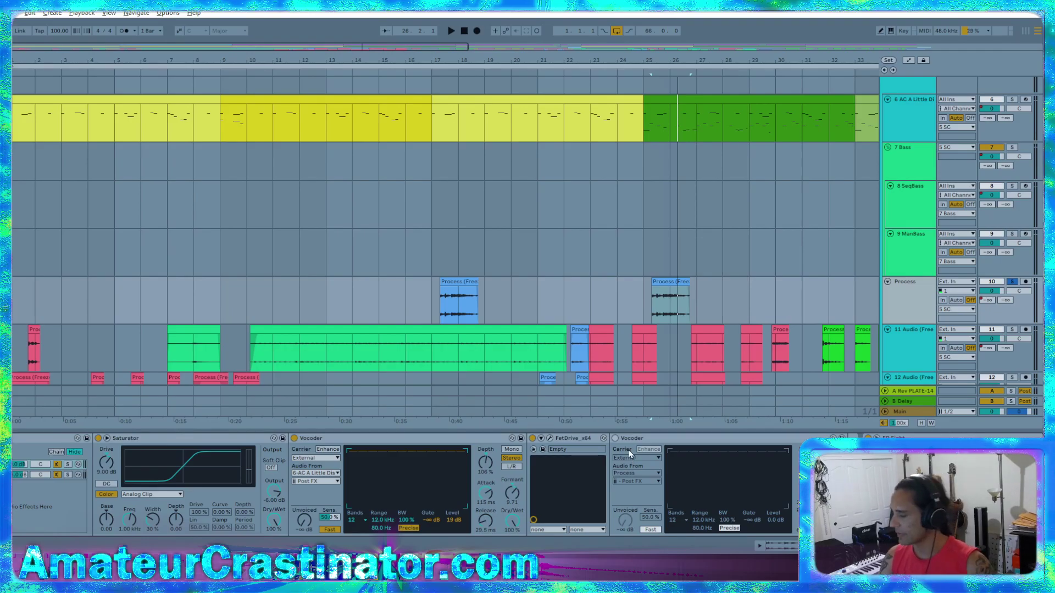
- Re-enable the second Vocoder and raise its Level to 13 dB during playback
left_click(615, 438)
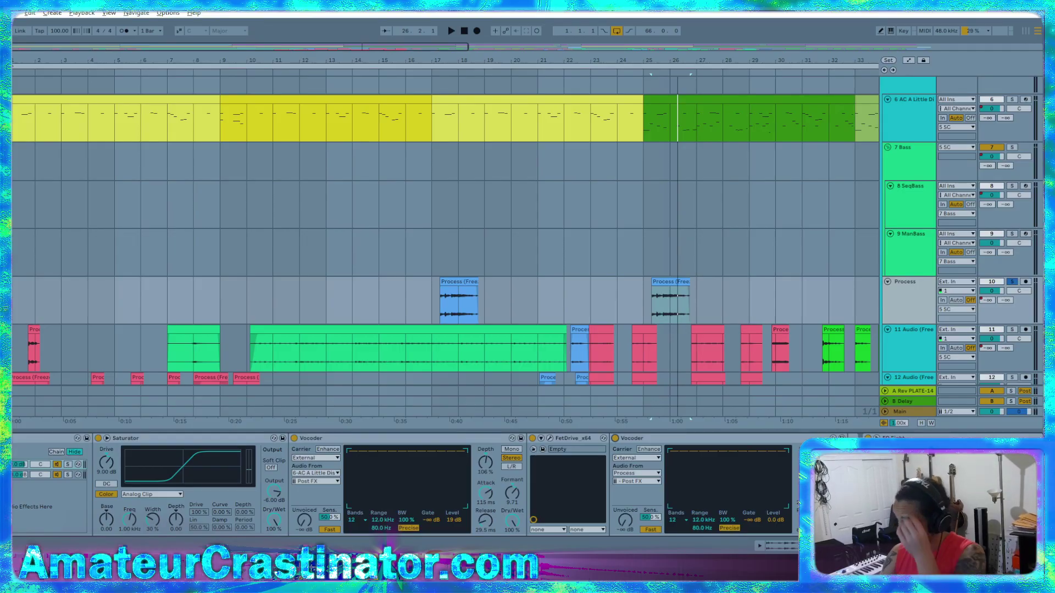
key("space")
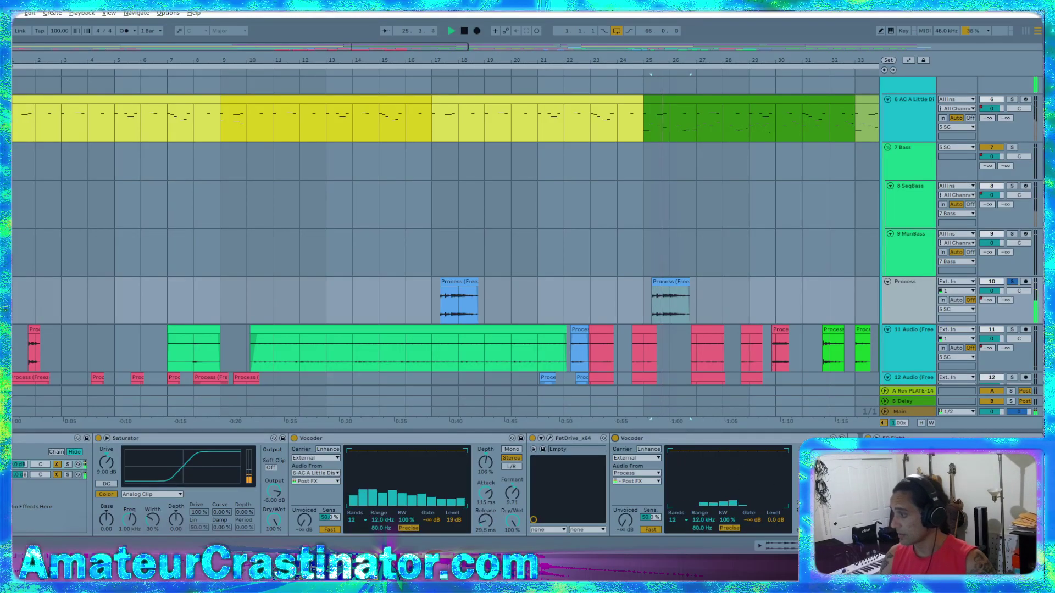
mouse_move(776, 524)
left_mouse_down()
mouse_move(776, 505)
mouse_move(776, 516)
left_mouse_up()
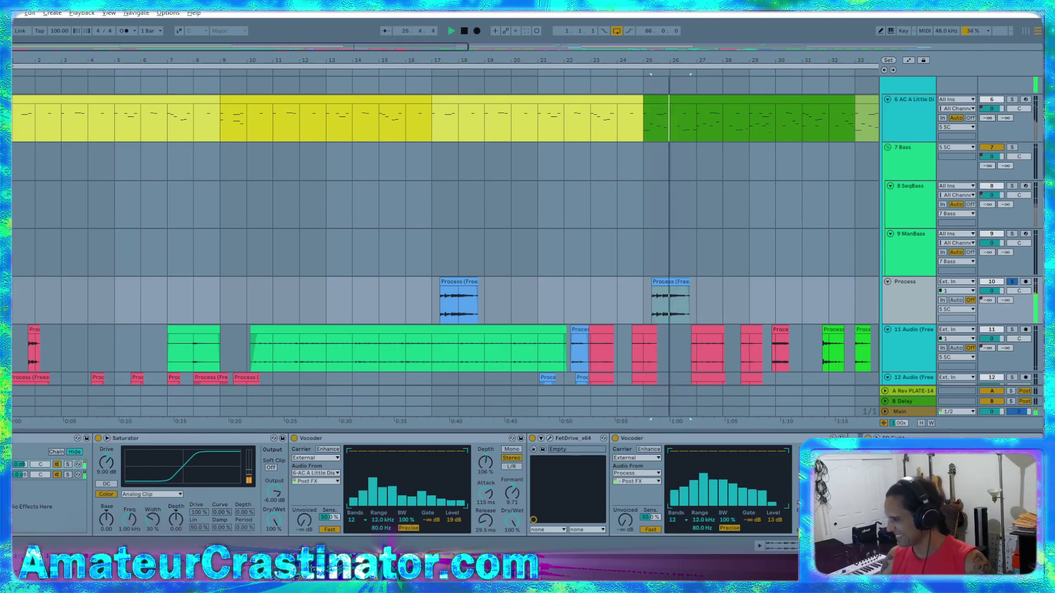
- Move the second Vocoder ahead of the first, place FetDrive between the two, and play the bar 25 clip
key("space")
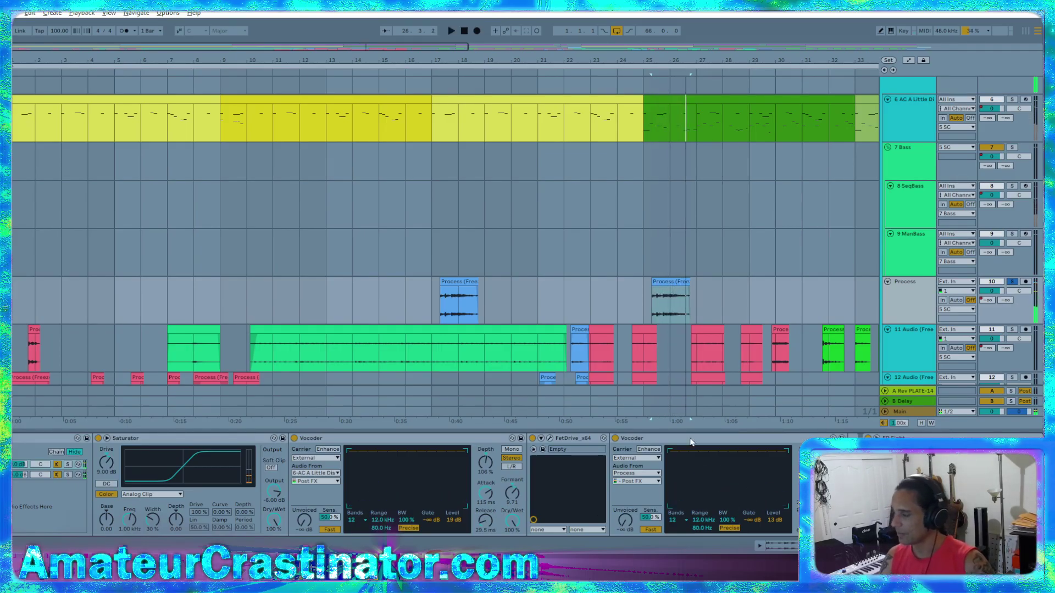
left_click(685, 441)
left_click_drag(685, 441, 321, 440)
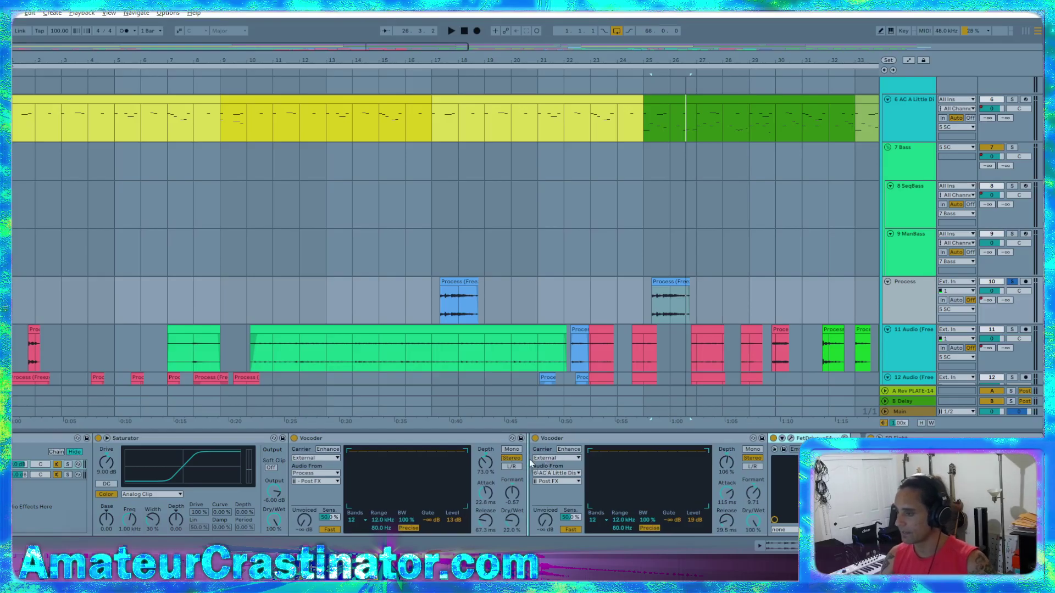
left_click_drag(531, 464, 532, 464)
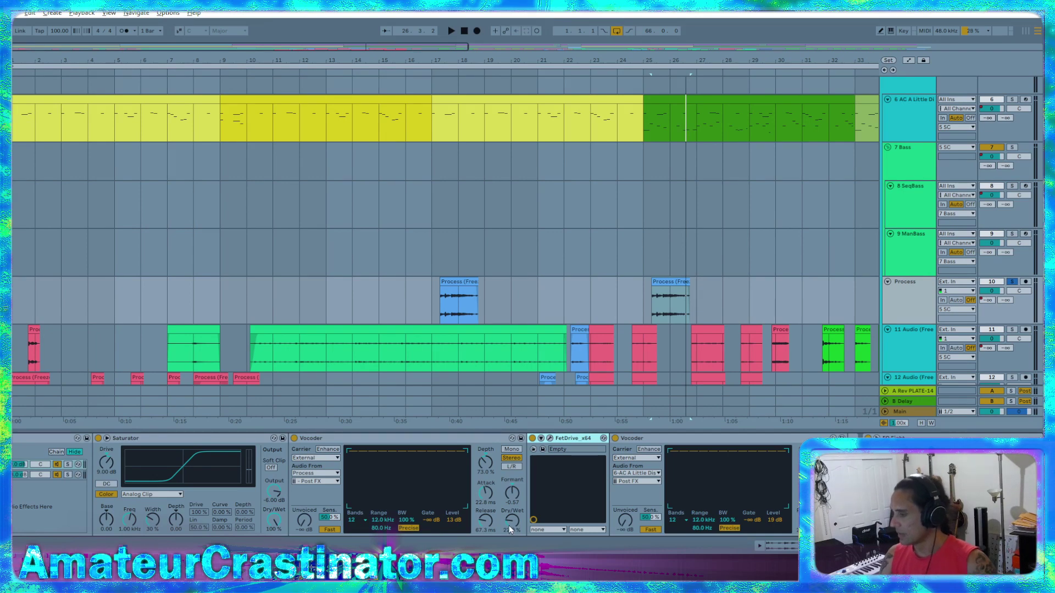
key("space")
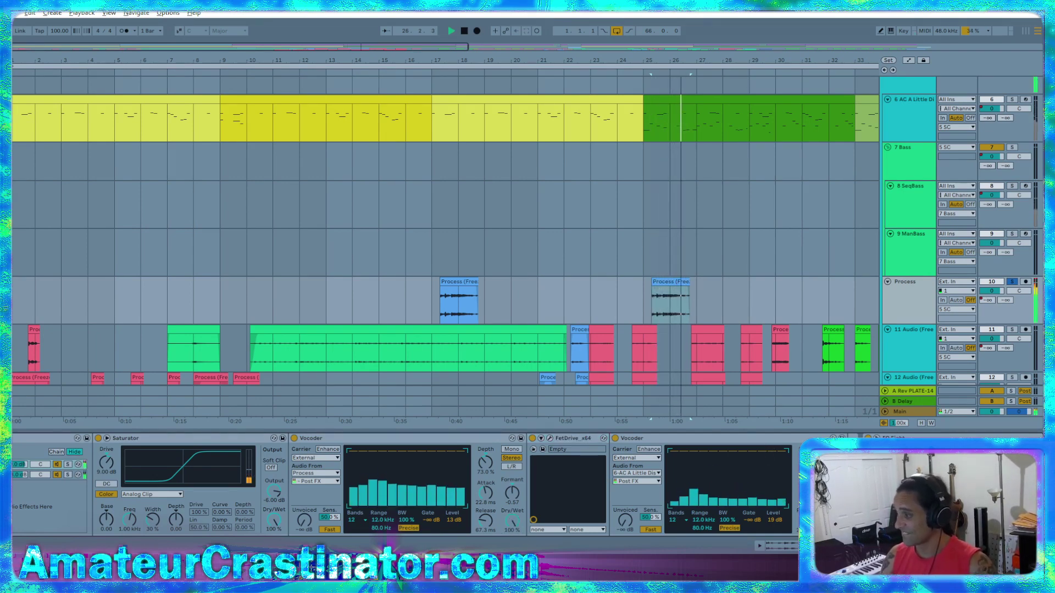
- Deactivate the Dry chain and set the first Vocoder's Dry/Wet to 100%, Release to 240 ms and Formant to 14.3 during playback
left_click(57, 475)
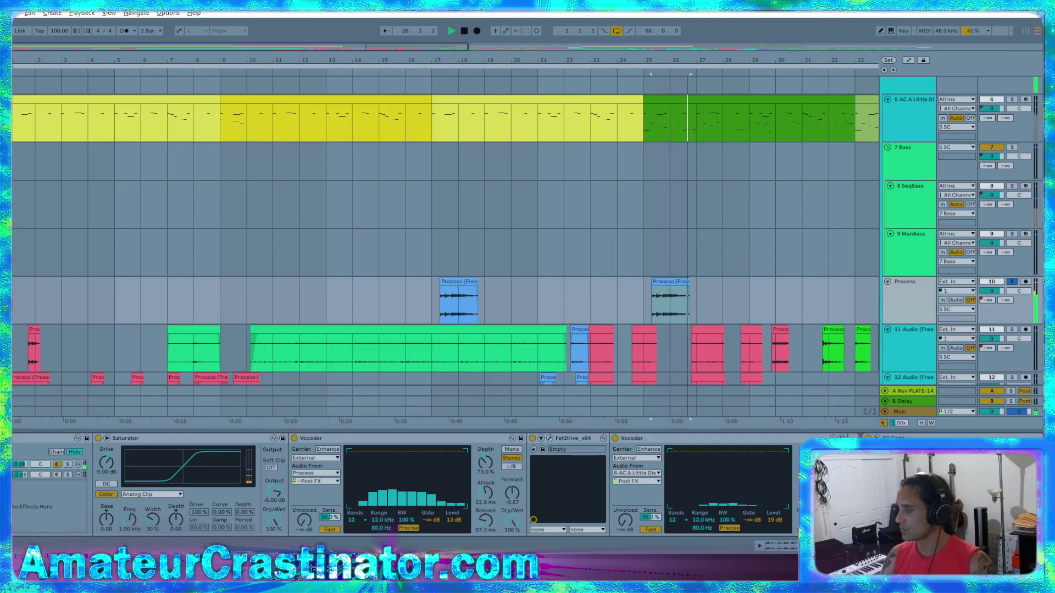
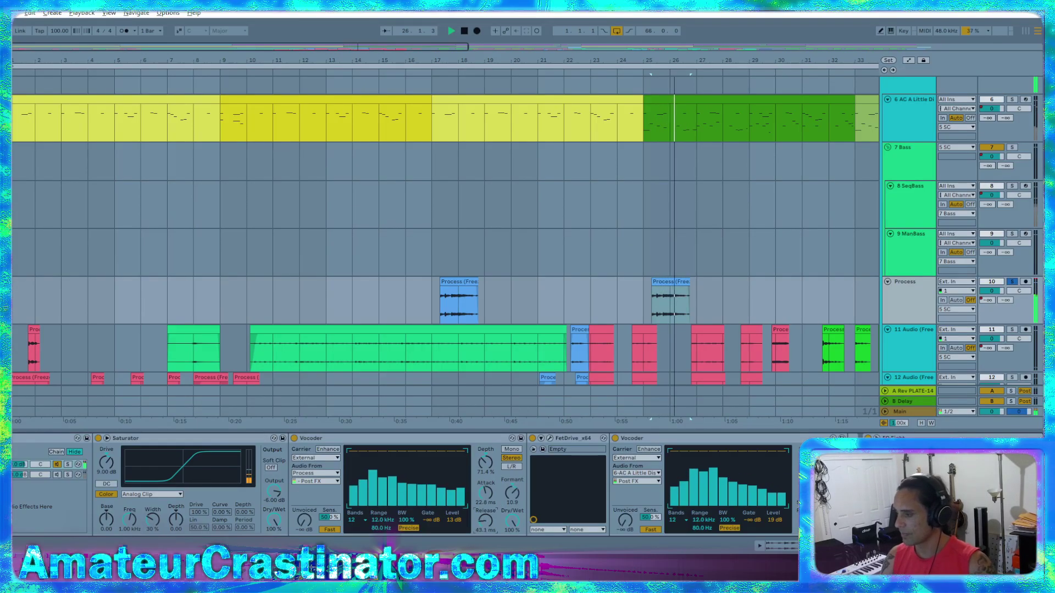
left_click_drag(486, 519, 487, 529)
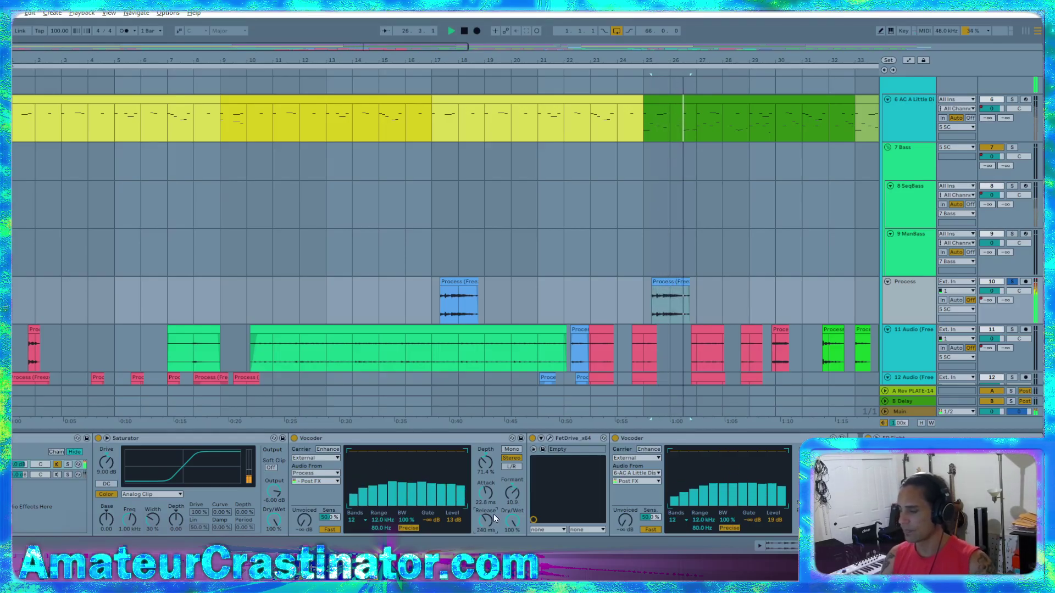
left_click_drag(510, 497, 510, 491)
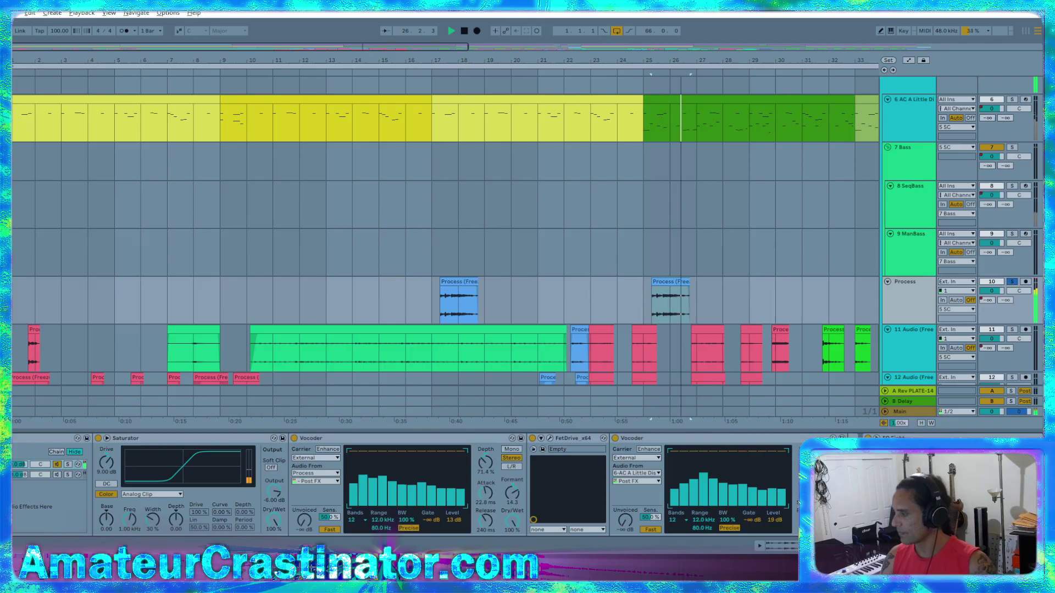
- Lower the second Vocoder's Level and play the bar 25 clip together with the other tracks
left_click(773, 520)
left_click_drag(773, 519, 773, 521)
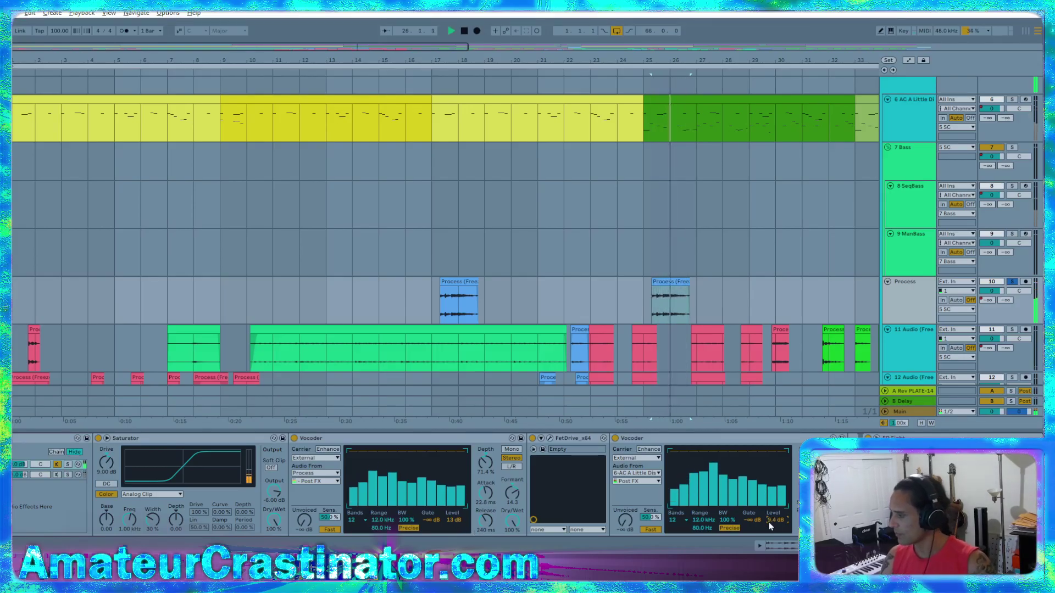
left_click_drag(772, 515, 769, 521)
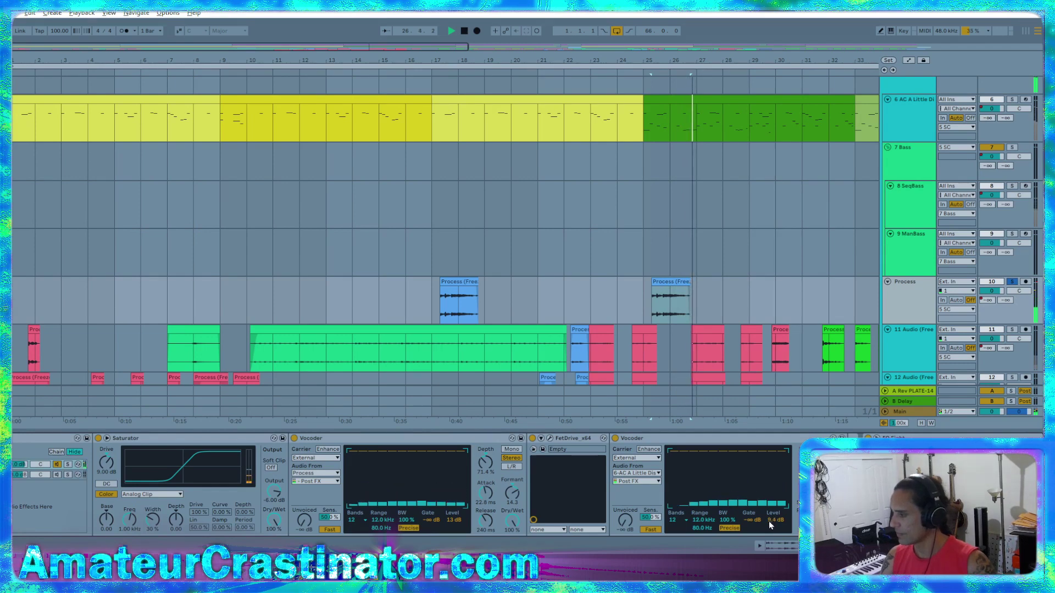
key("space")
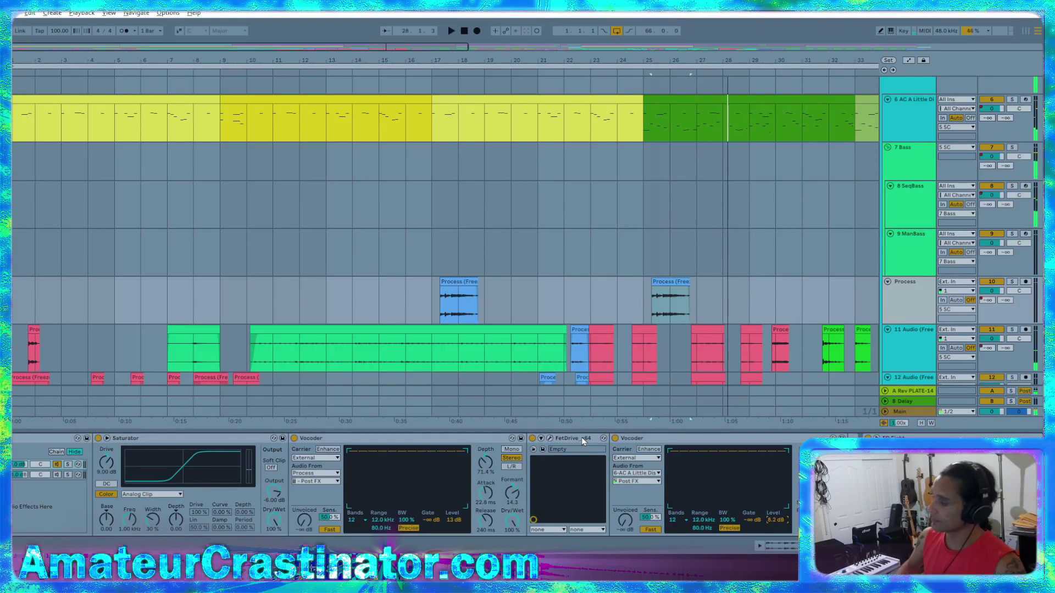
key("space")
key("space")
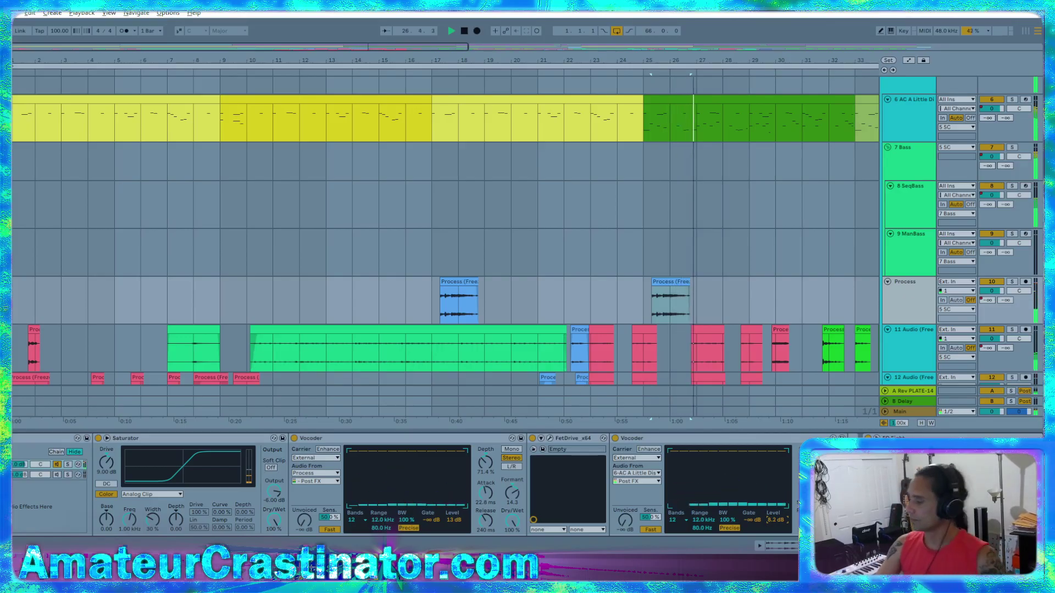
- Show the Dry chain's devices and insert a Shifter between GSnap and EQ Eight
scroll(478, 324, "down", 2)
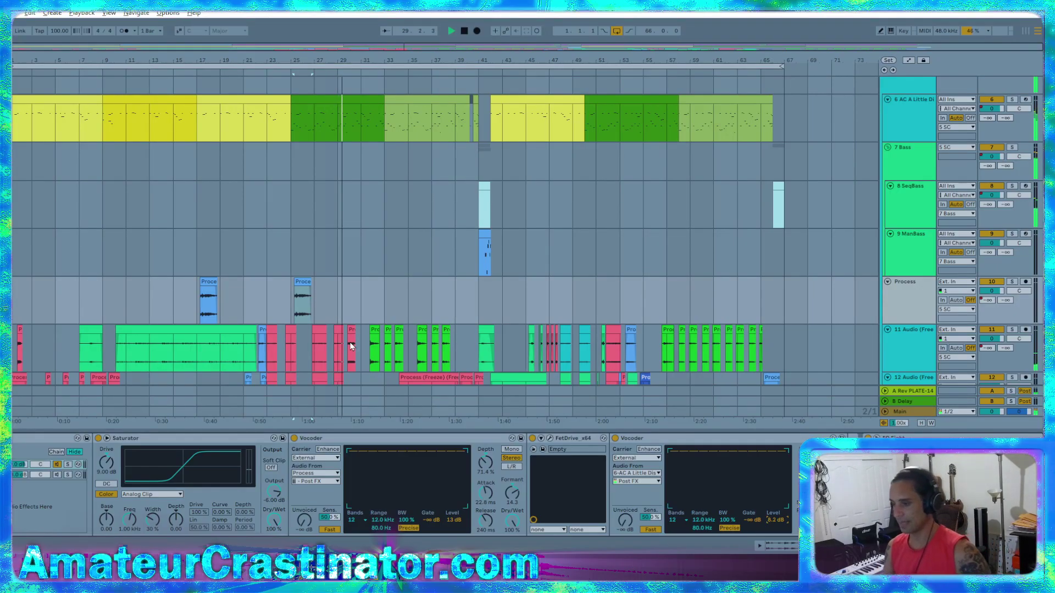
left_click(34, 438)
left_click(46, 475)
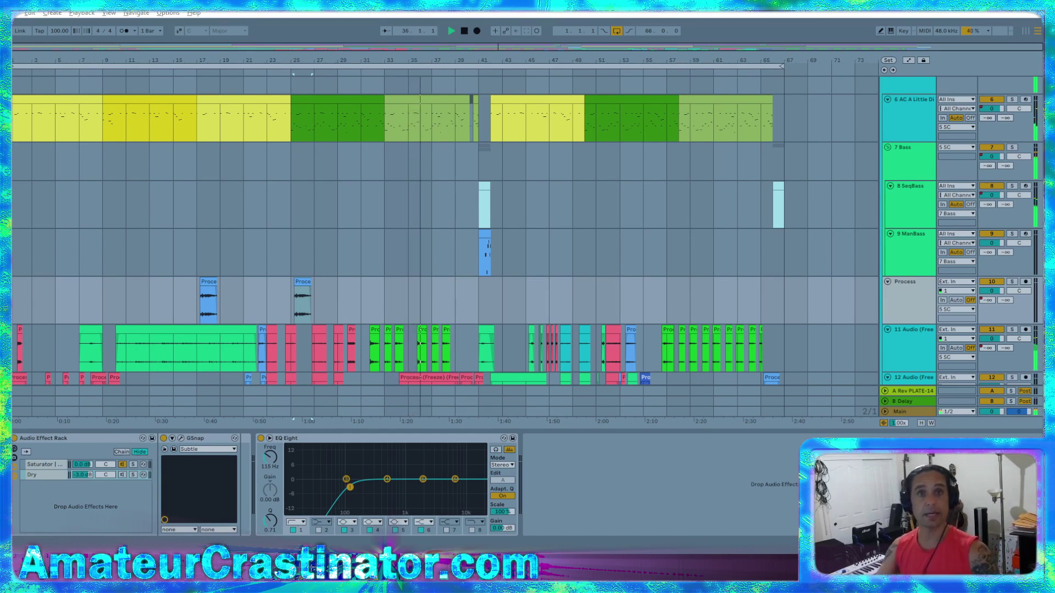
left_click_drag(239, 475, 242, 475)
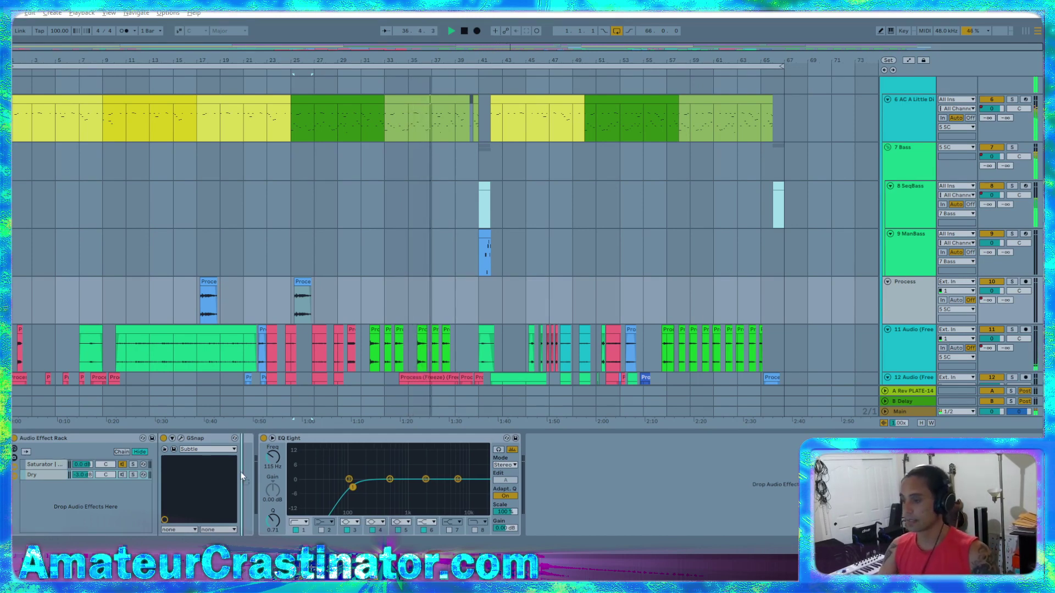
key("ctrl+z")
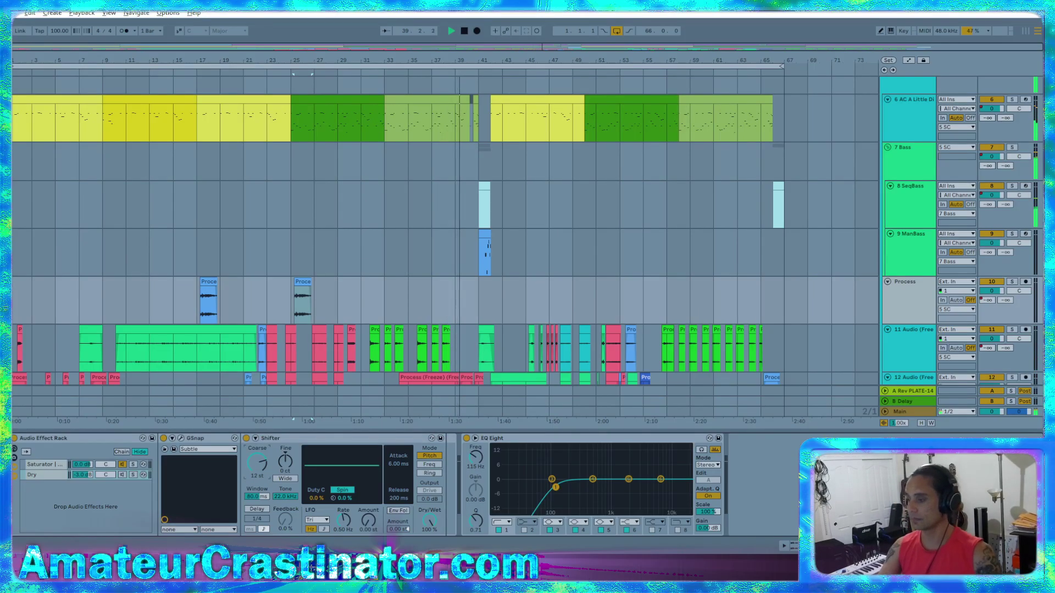
- Play from the bar 17 clip, shorten the Shifter's Window and set its Dry/Wet to 17%
left_click_drag(429, 520, 431, 545)
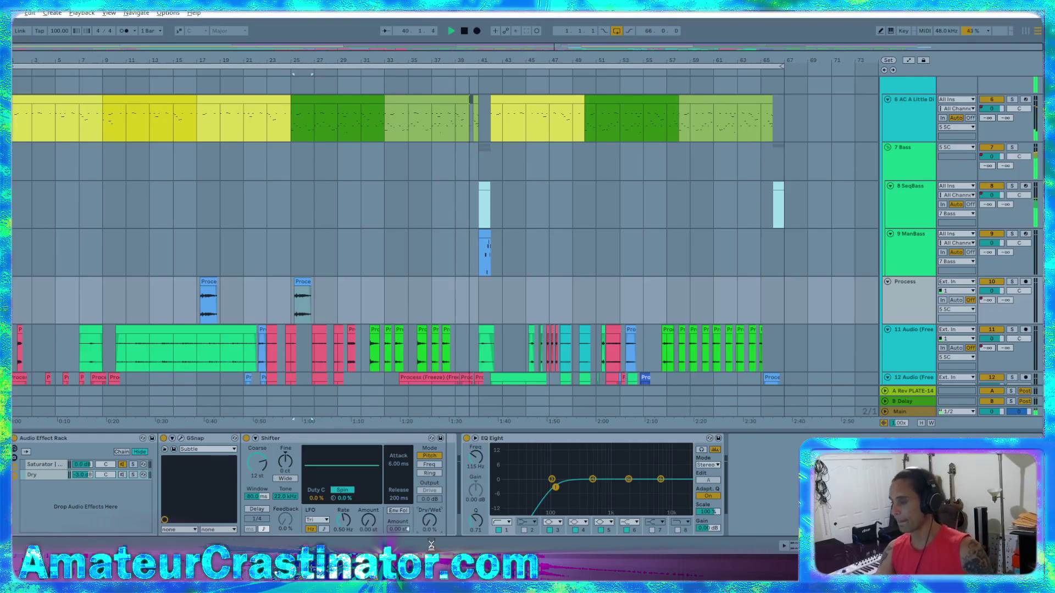
left_click(195, 293)
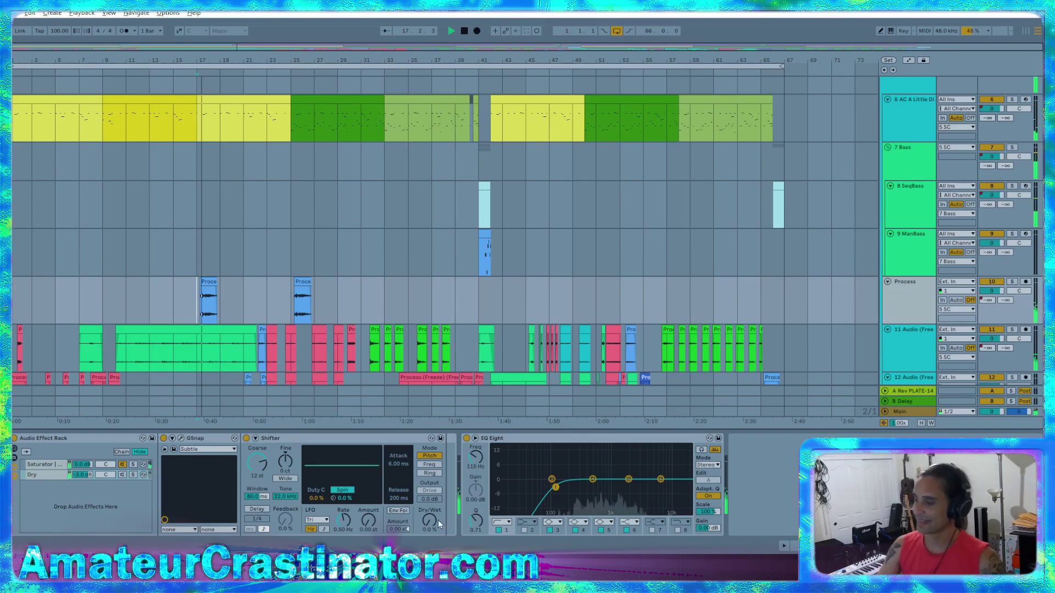
mouse_move(434, 520)
left_mouse_down()
mouse_move(429, 482)
mouse_move(431, 524)
left_mouse_up()
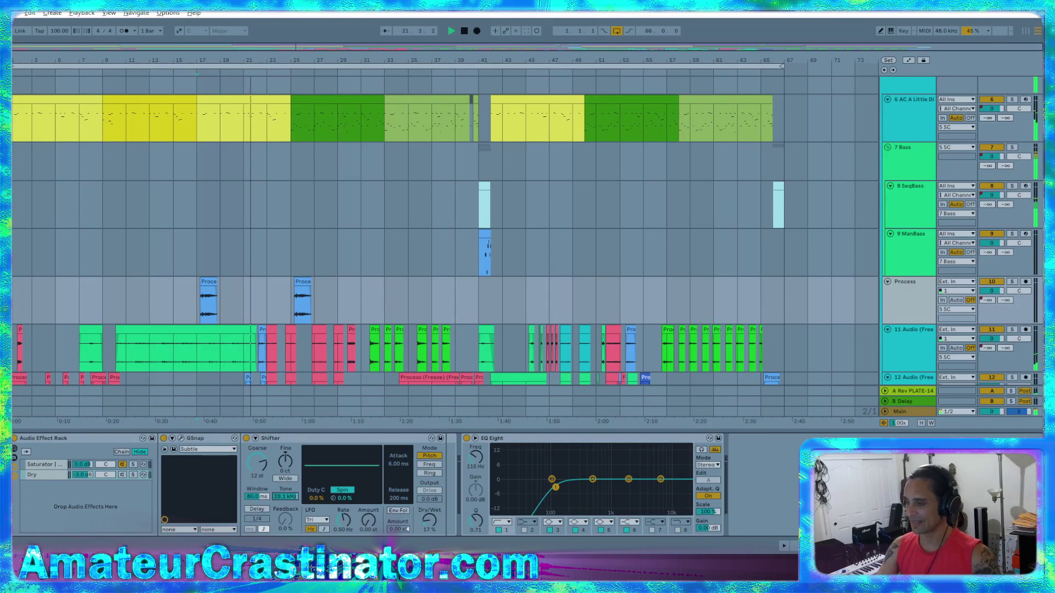
left_click_drag(257, 497, 257, 519)
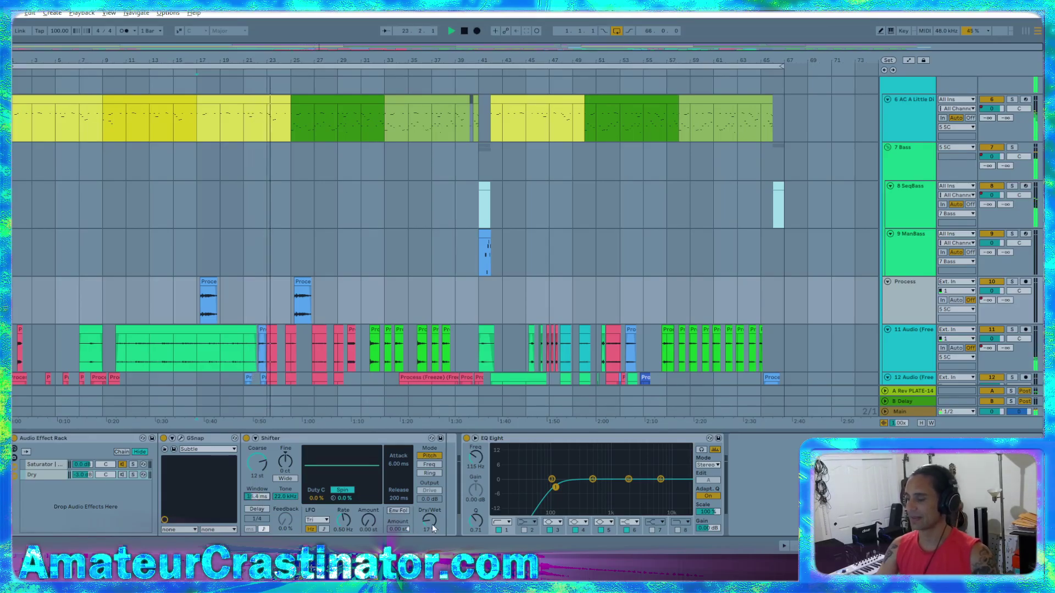
left_click_drag(428, 523, 427, 549)
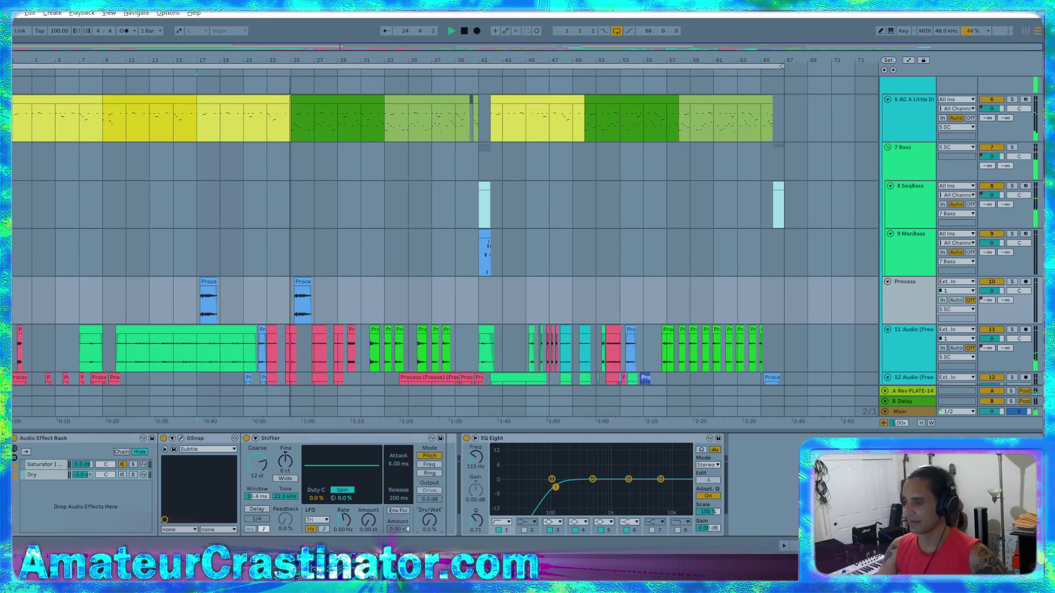
left_click_drag(429, 522, 429, 522)
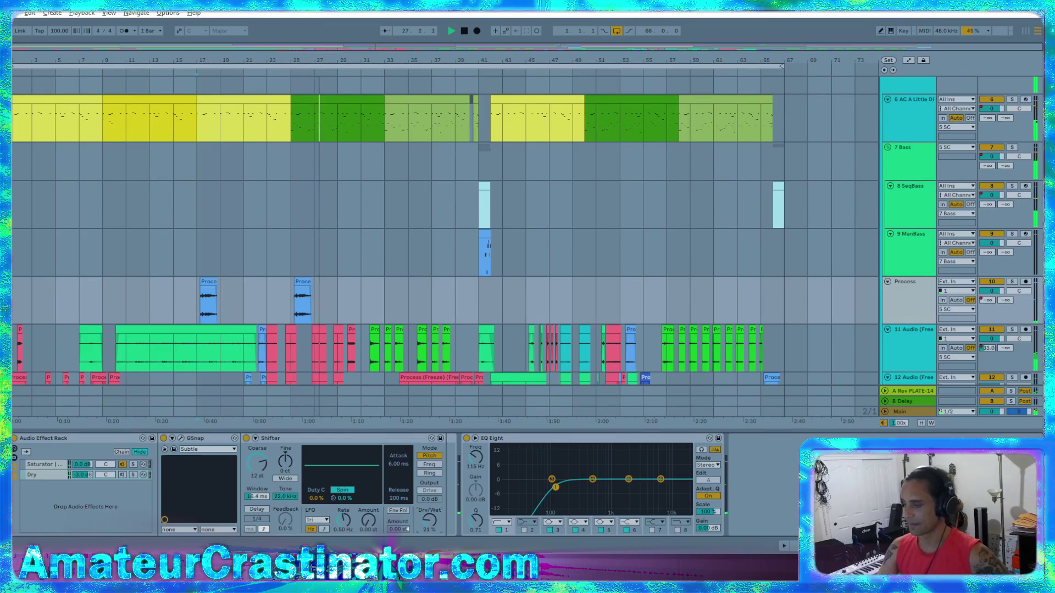
left_click_drag(430, 526, 430, 517)
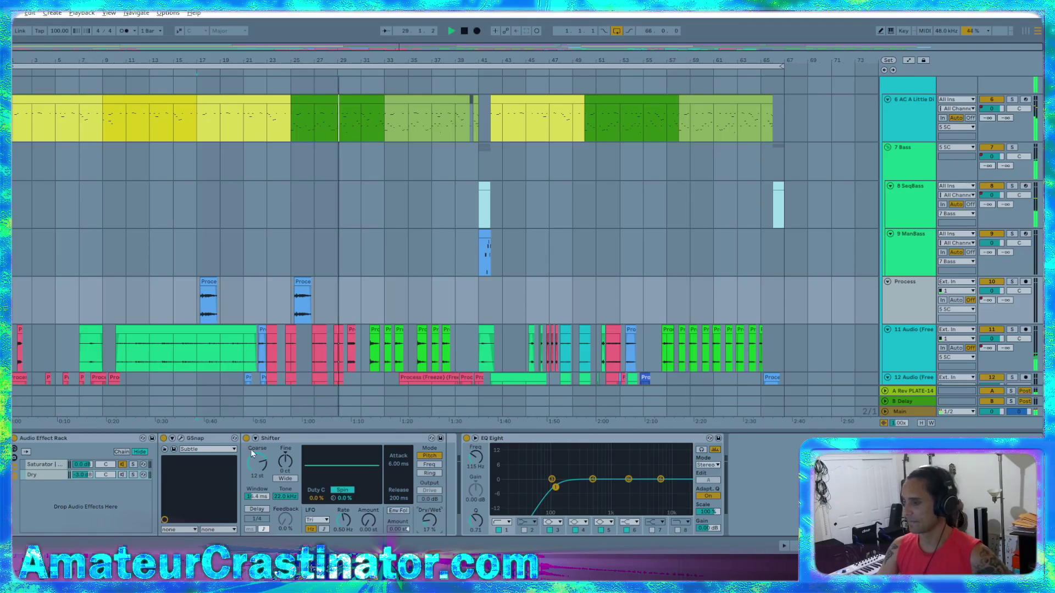
- Replay from bar 17, set the Shifter's Coarse to 0 st, Fine to 22 ct and Dry/Wet to 50%, and add a Saturator after it
left_click(194, 291)
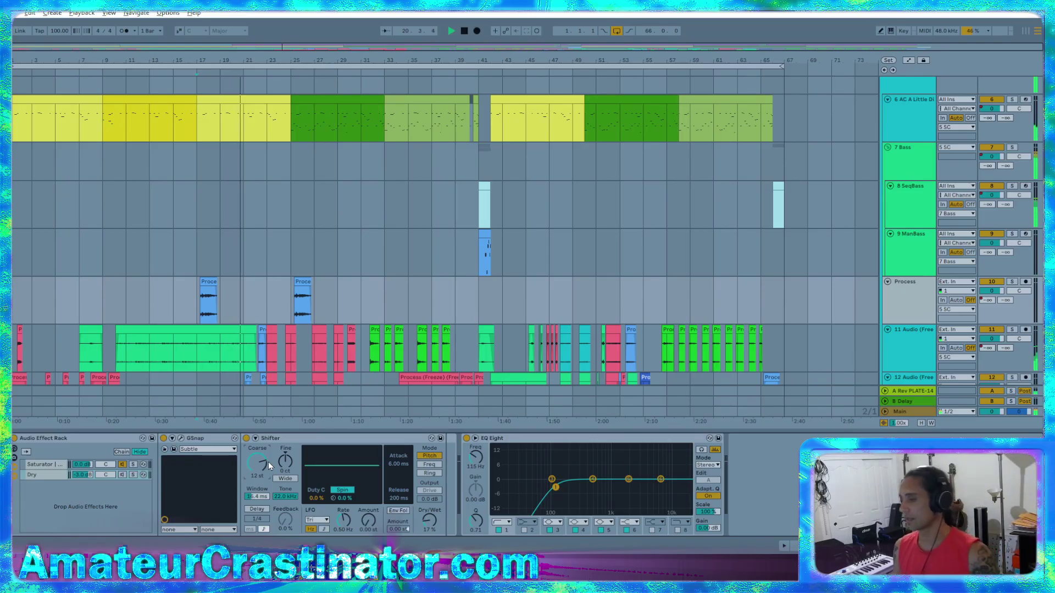
left_click_drag(268, 462, 268, 489)
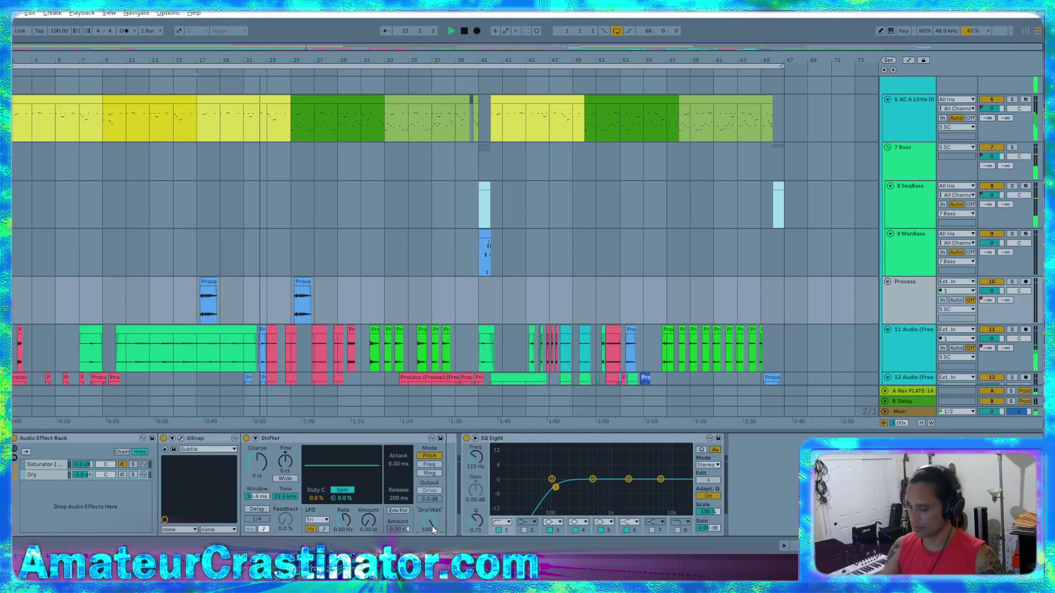
left_click_drag(422, 521, 421, 514)
left_click_drag(285, 471, 289, 468)
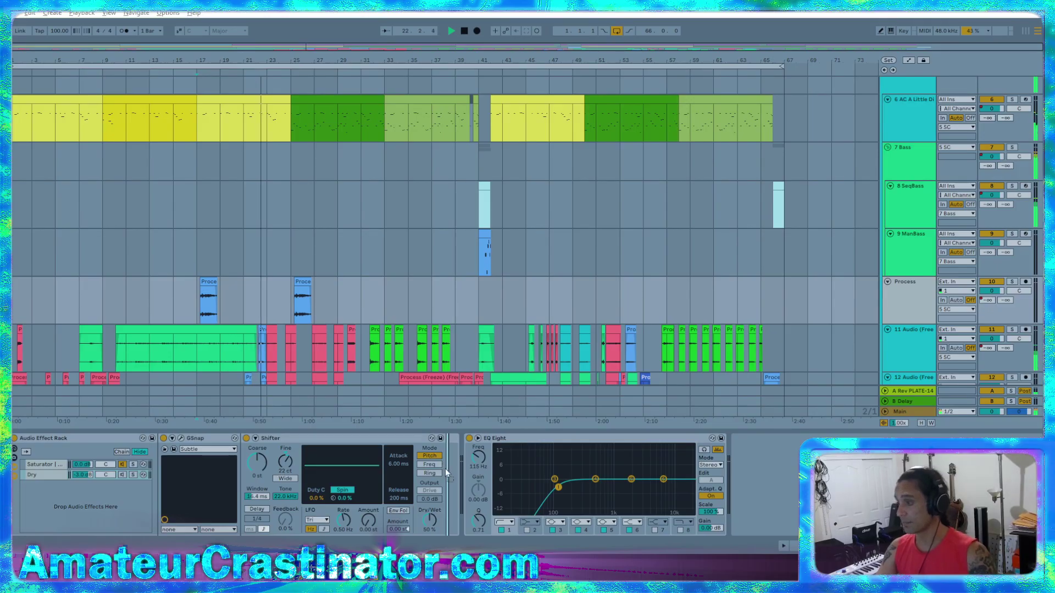
key("ctrl+v")
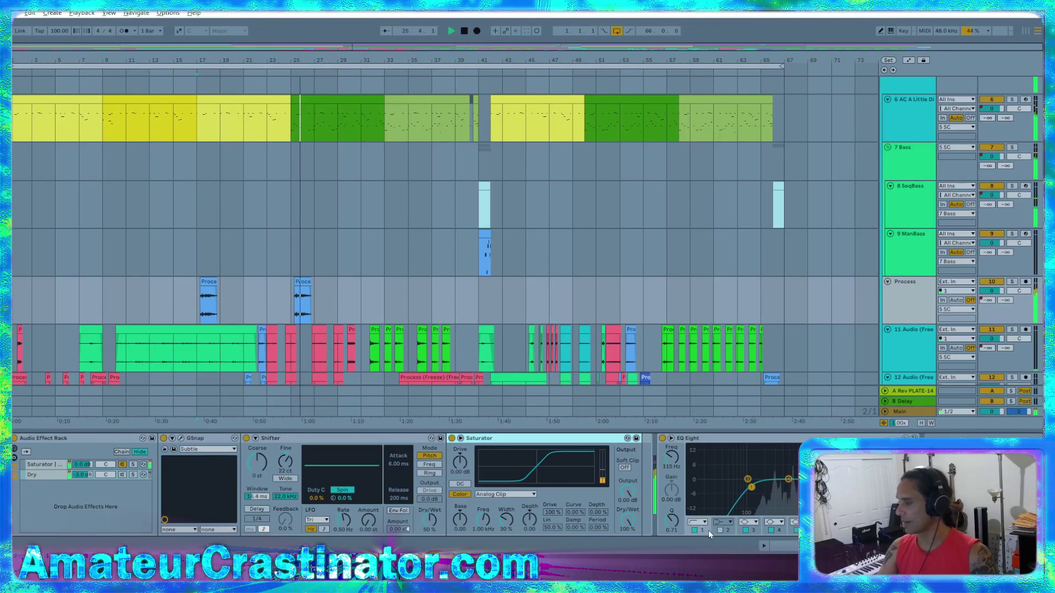
- Set the frequency range of both Vocoders in the Saturator chain to 120 Hz at the low end and 5.80 kHz at the high end
left_click(46, 464)
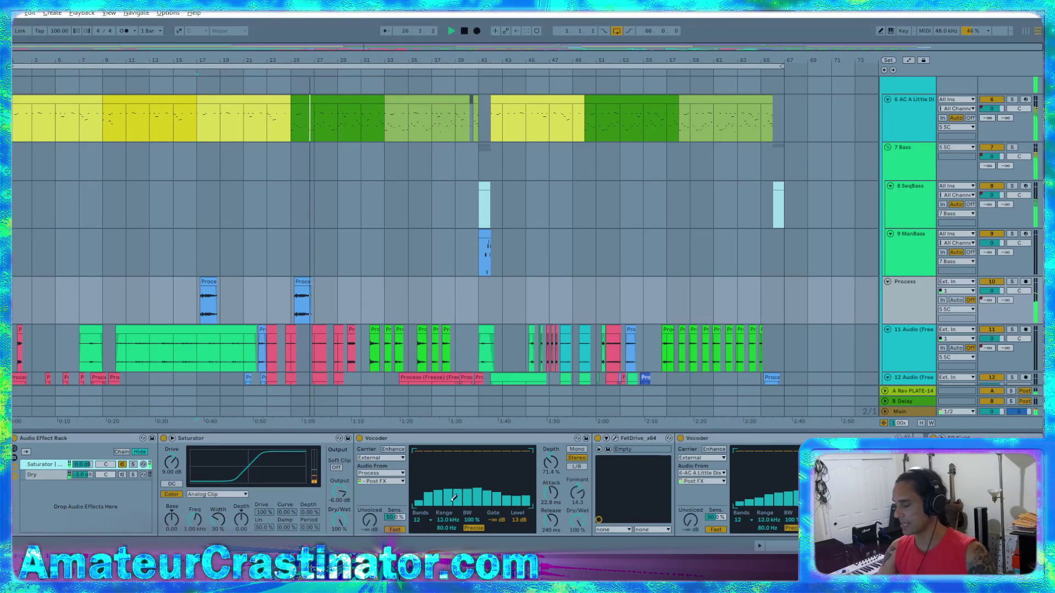
left_click_drag(441, 516, 444, 522)
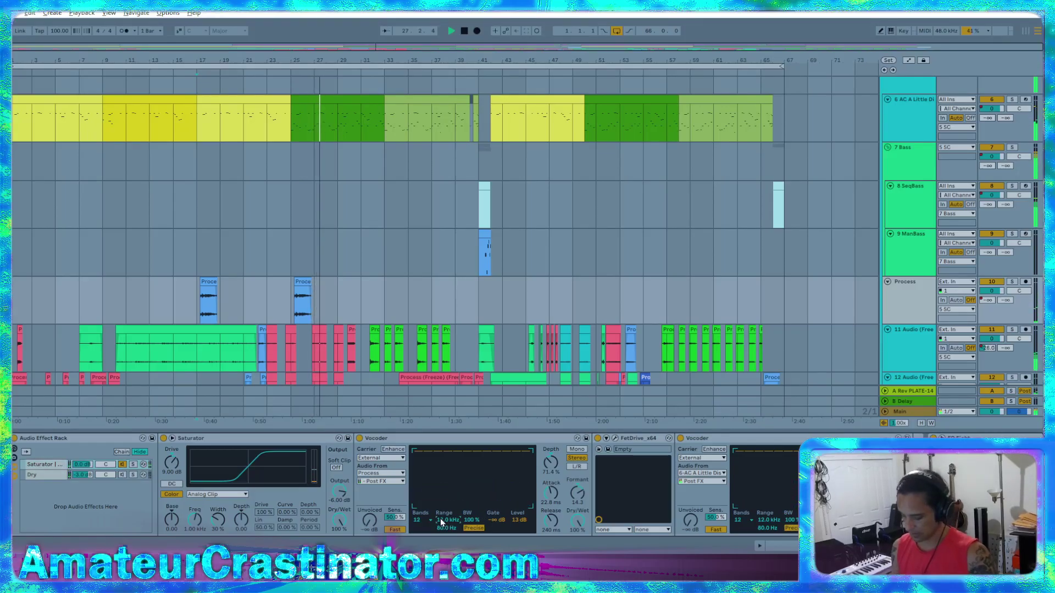
left_click(764, 521)
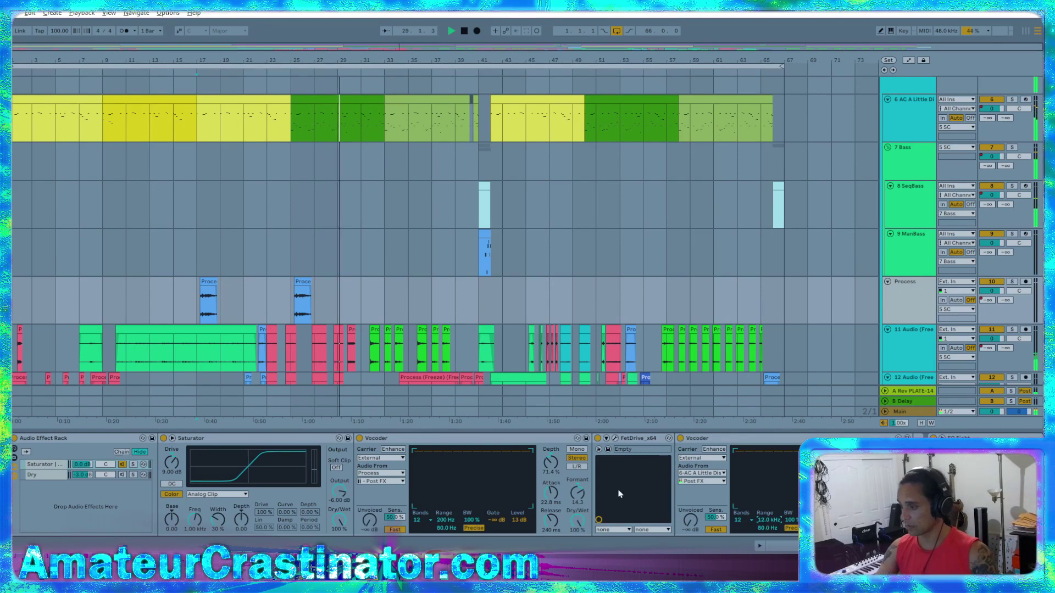
left_click(443, 520)
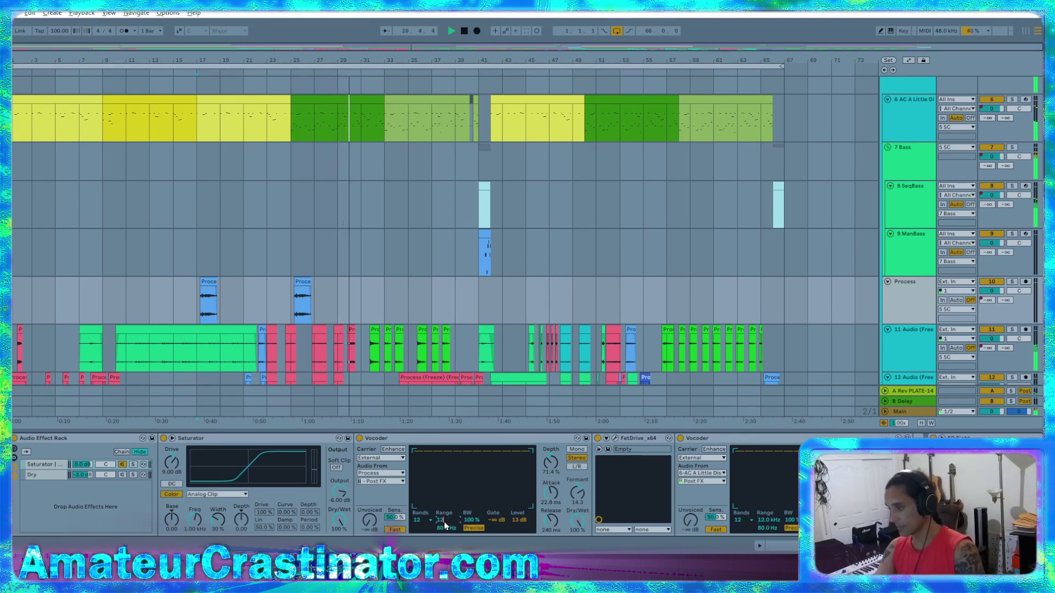
type("1258")
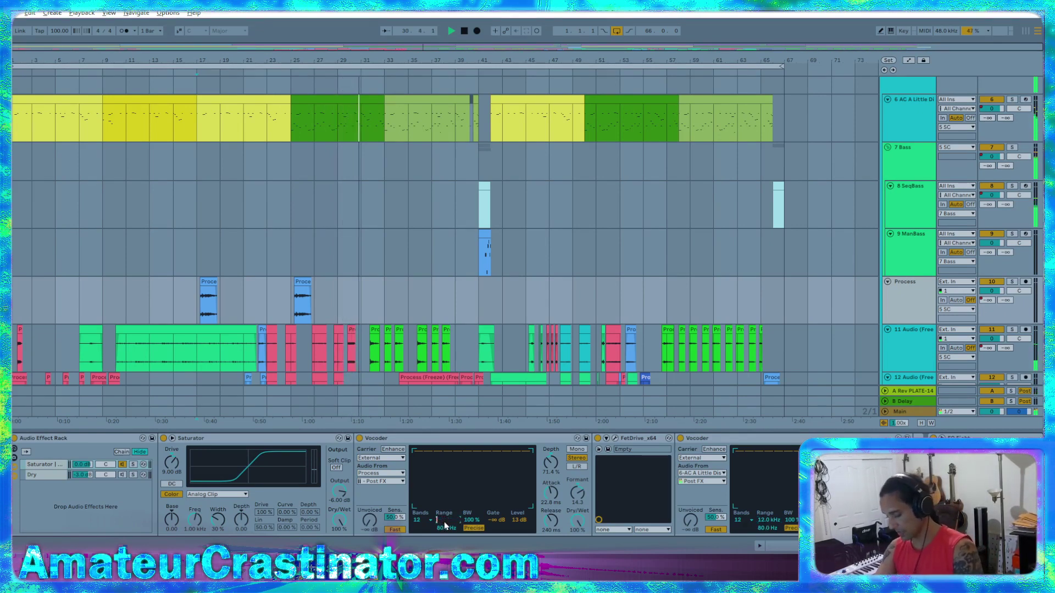
type("00")
key("Tab")
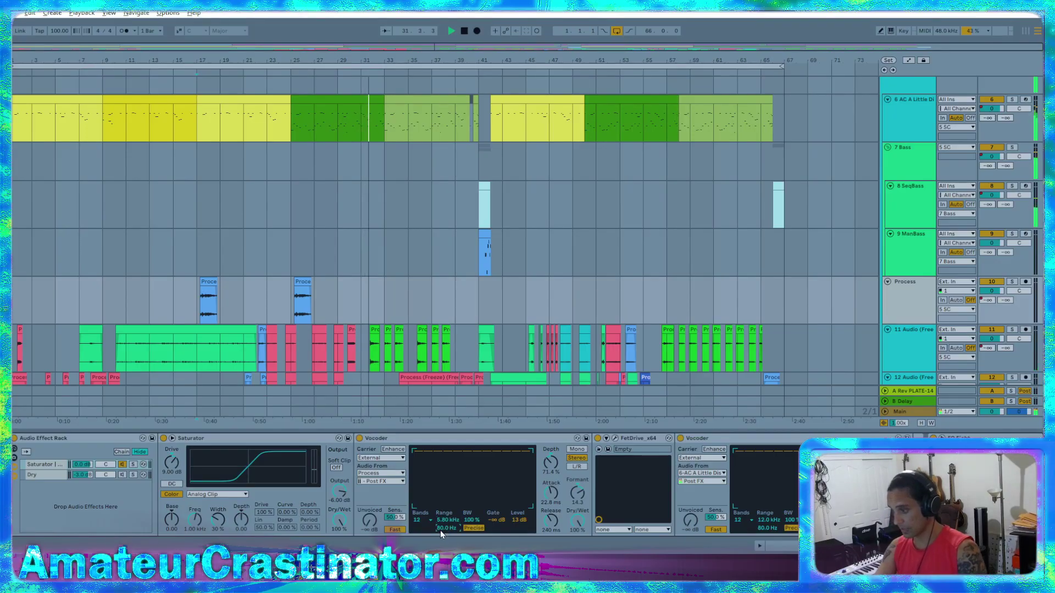
type("320")
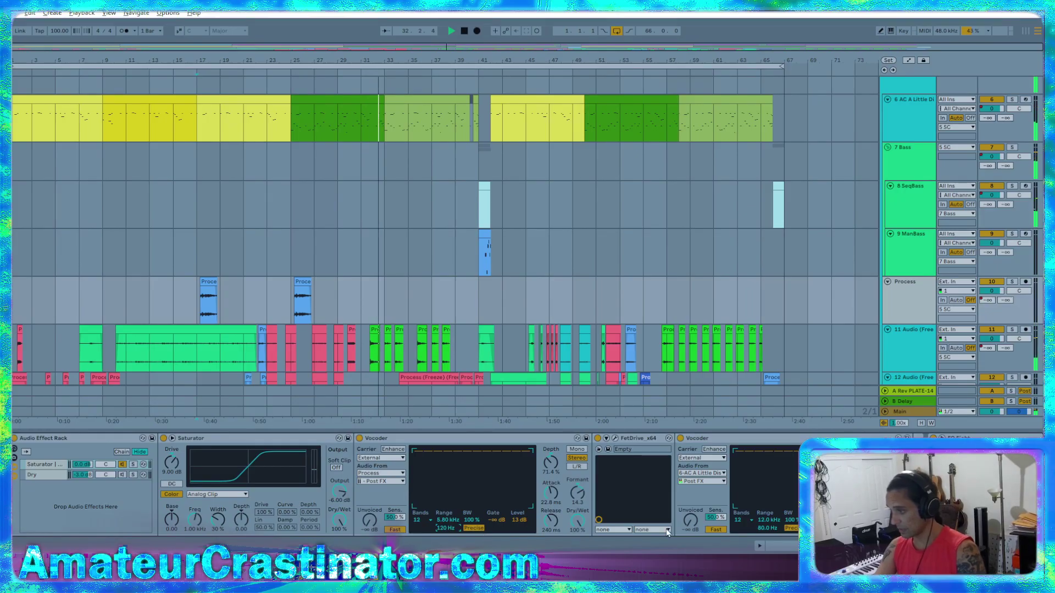
left_click(765, 528)
type("120")
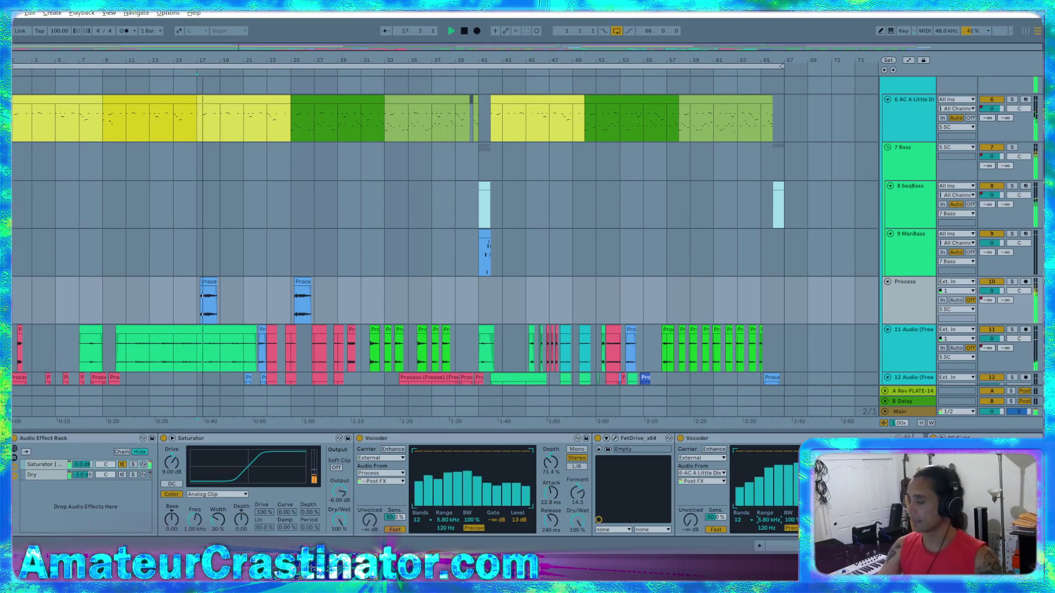
- Show the Dry chain's devices and set its Saturator curve to Medium Curve
scroll(715, 458, "down", 2)
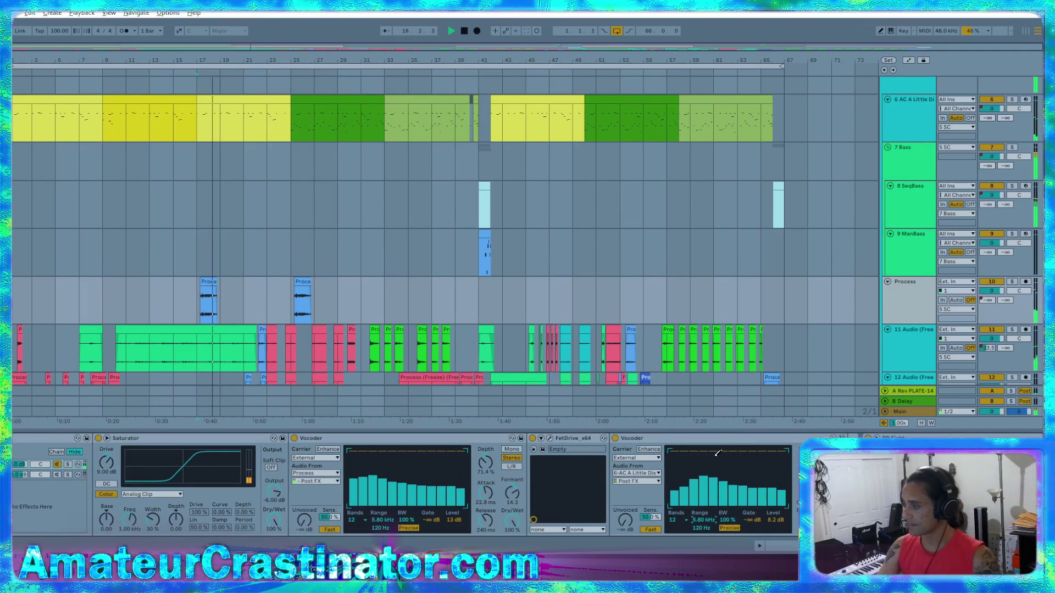
scroll(715, 458, "down", 3)
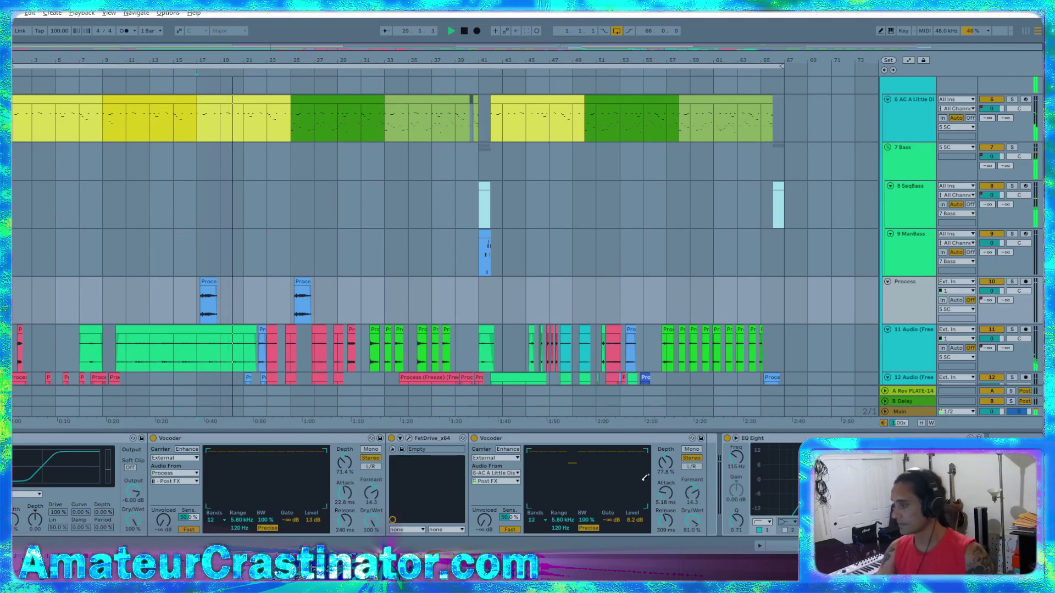
scroll(795, 488, "up", 2)
scroll(769, 492, "up", 2)
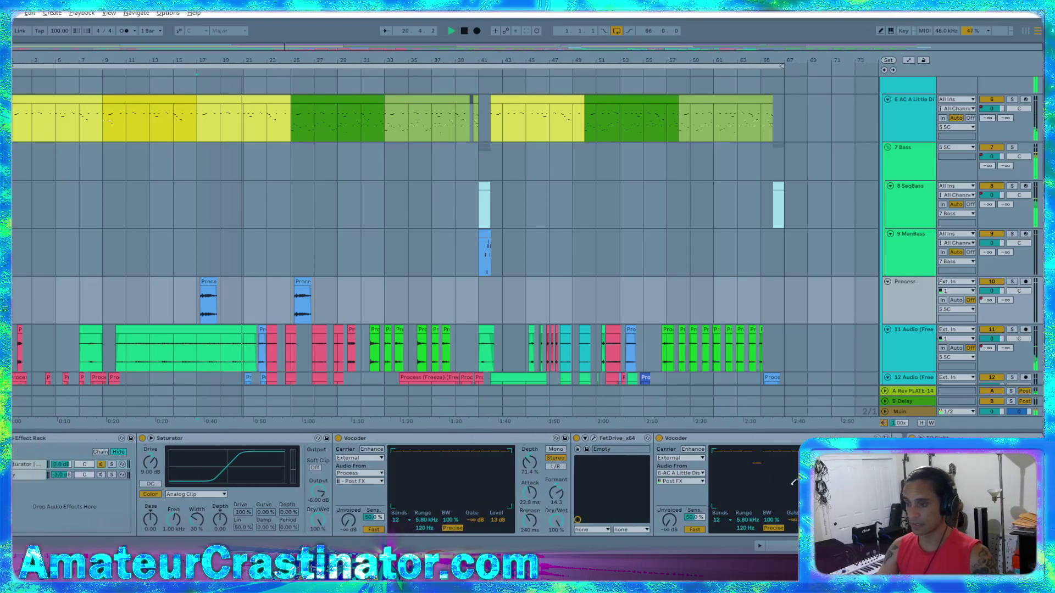
scroll(726, 495, "down", 2)
scroll(688, 498, "up", 2)
scroll(688, 498, "up", 2)
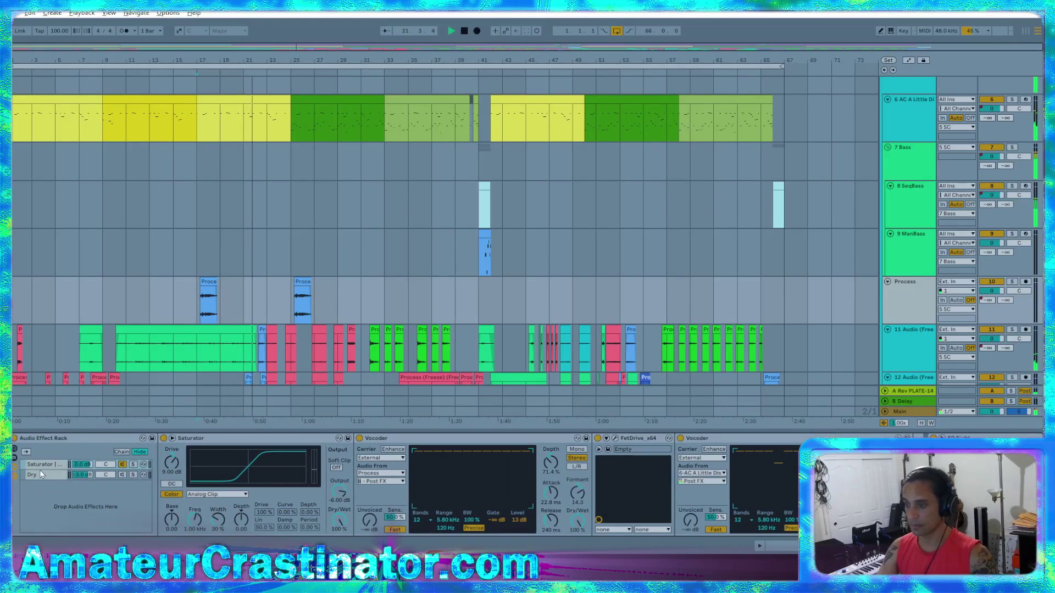
left_click(48, 475)
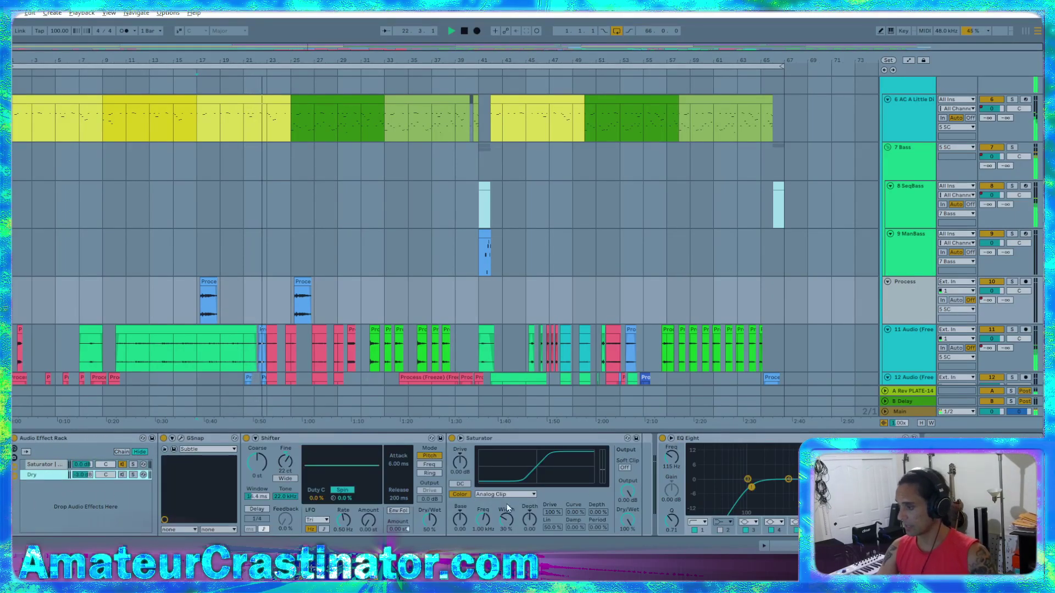
left_click(493, 495)
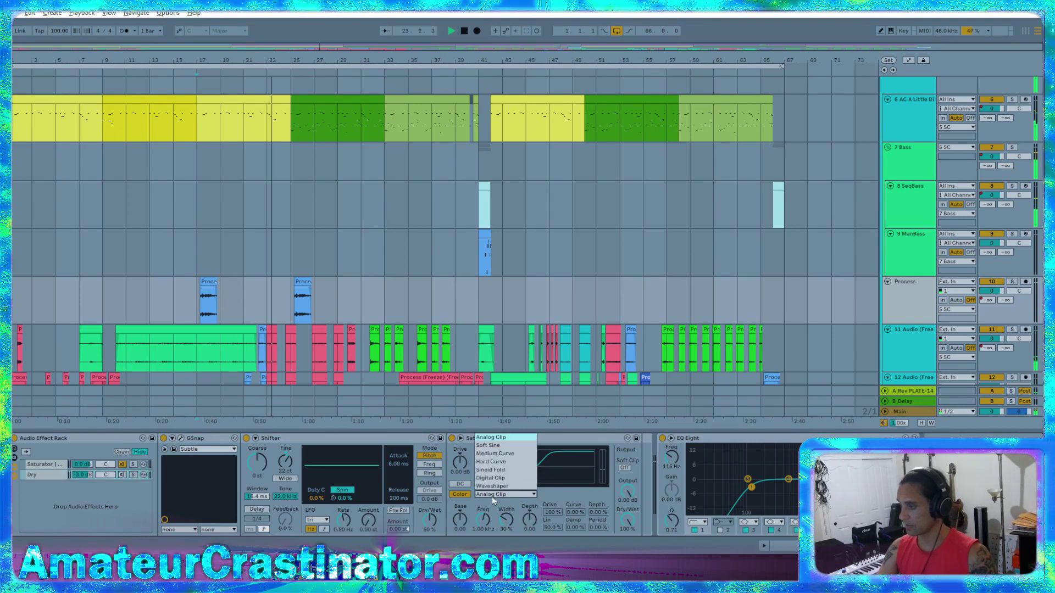
left_click(494, 453)
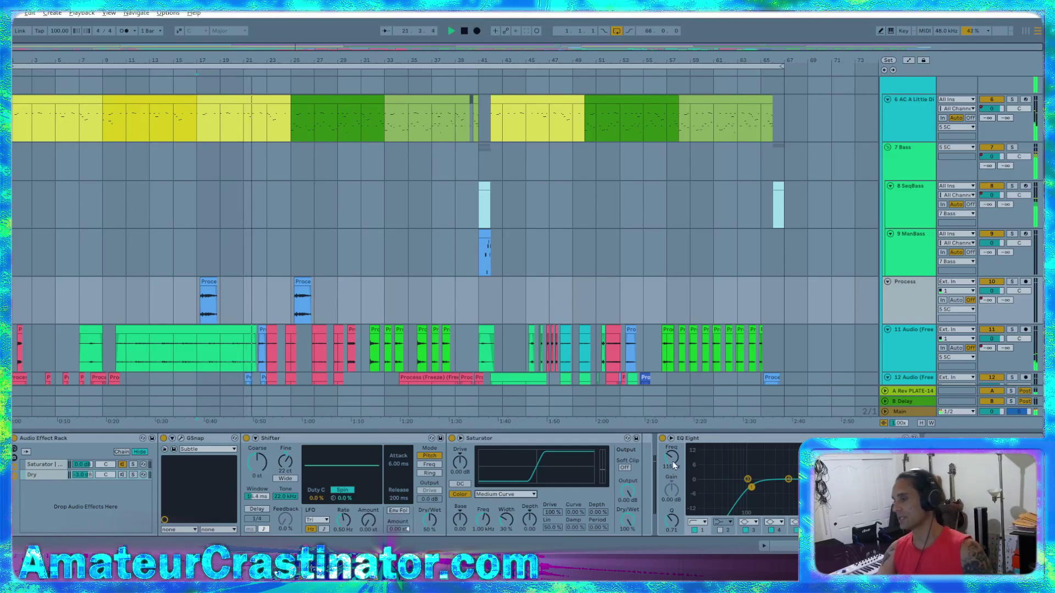
- Raise the Dry chain's EQ Eight low cut to 308 Hz and shape the next band to -2.36 dB at 550 Hz
left_click_drag(673, 466, 674, 454)
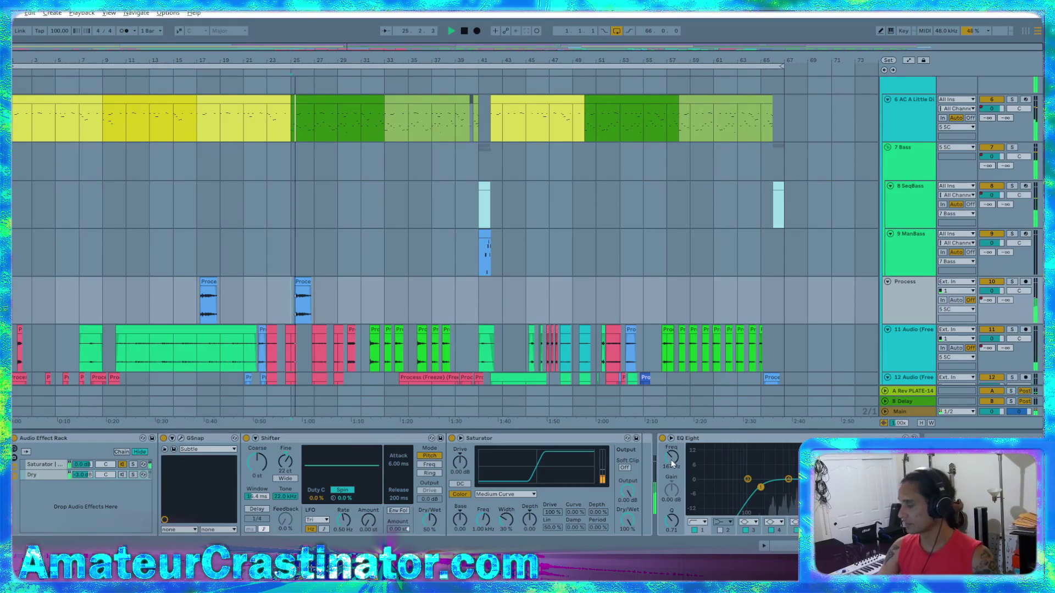
left_click_drag(673, 464, 672, 452)
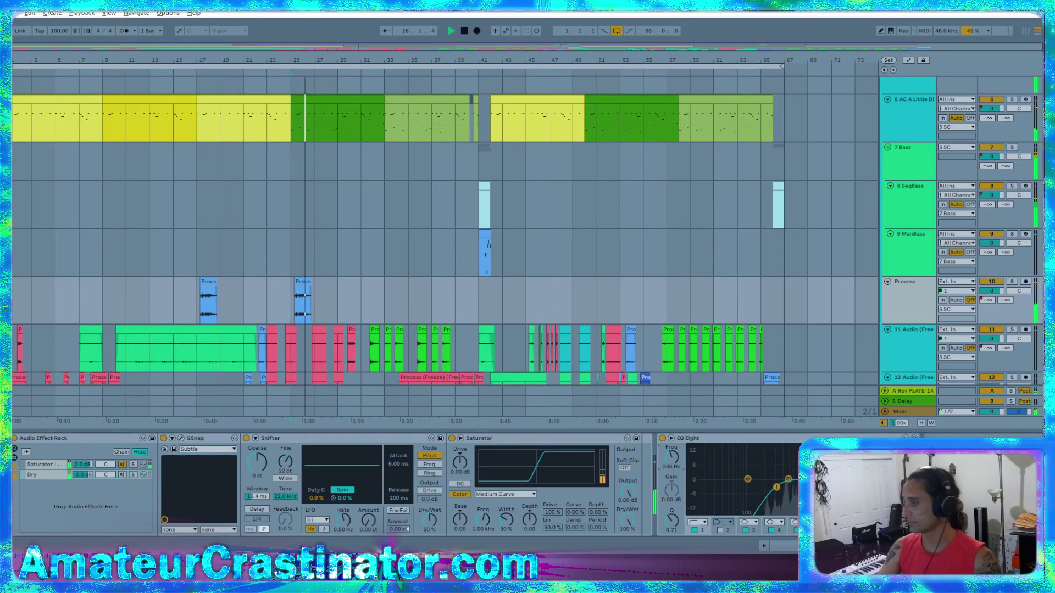
left_click_drag(789, 479, 791, 478)
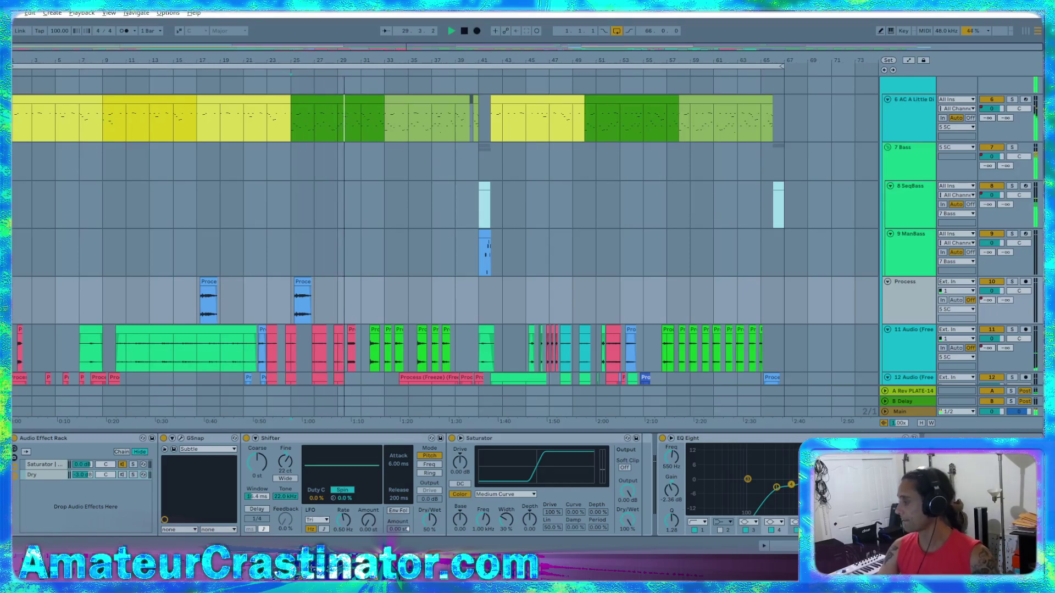
- Copy the EQ Eight's Side settings to Mid and tune the selected band to 899 Hz with a Q of 2.20
right_click(837, 438)
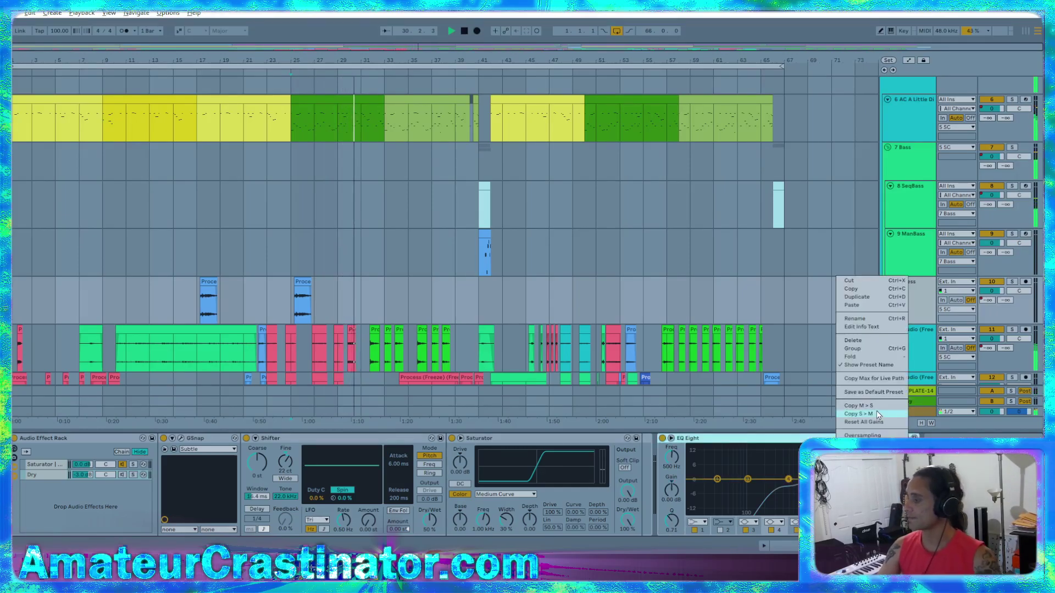
left_click(877, 415)
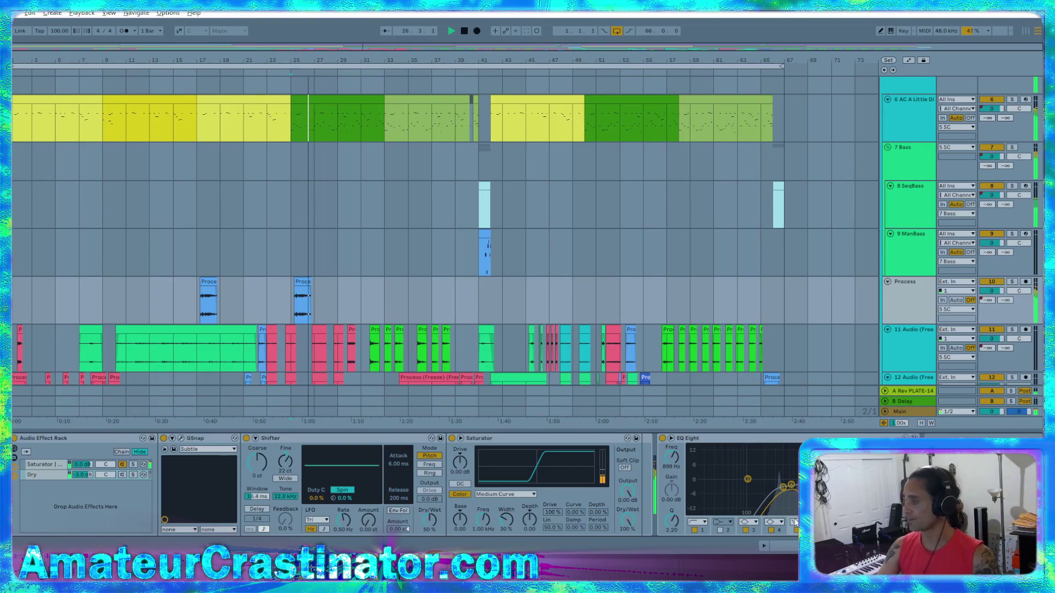
left_click(720, 443)
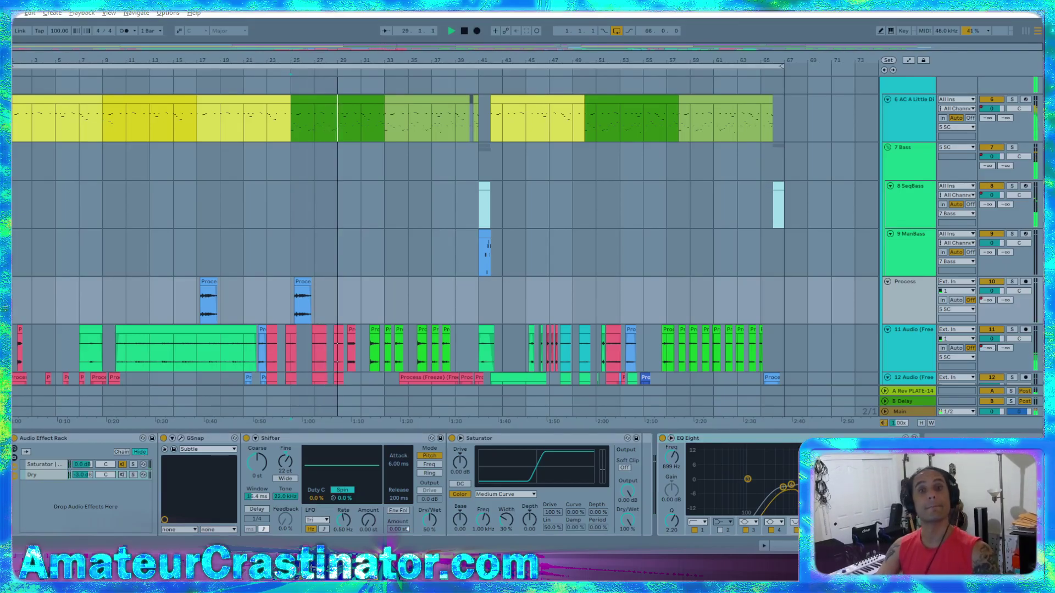
- Replay from the bar 17 clip and place the Compressor ahead of EQ Eight in the Dry chain
scroll(407, 486, "right", 3)
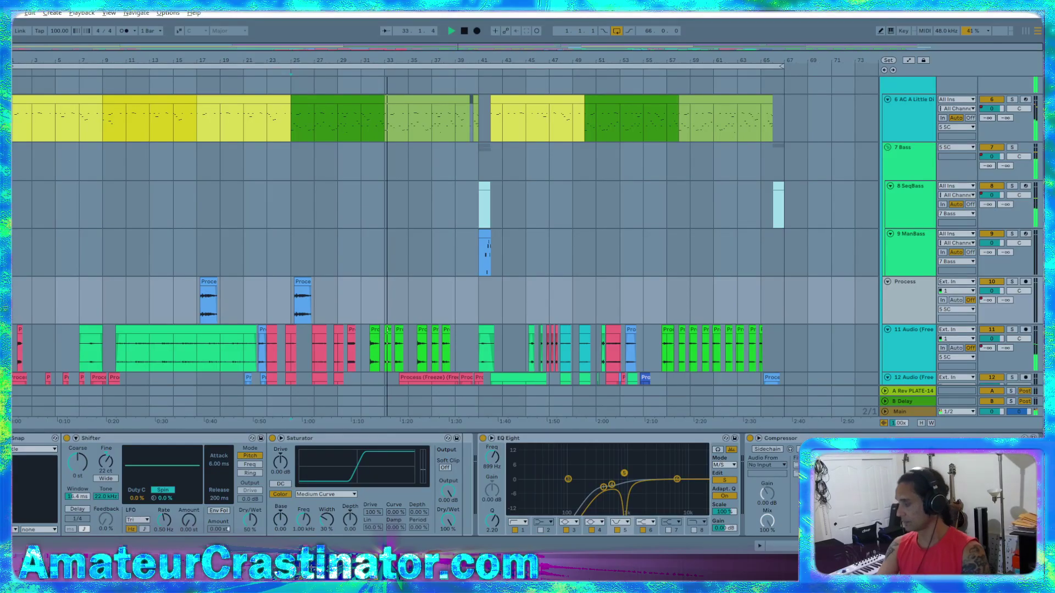
key("space")
key("space")
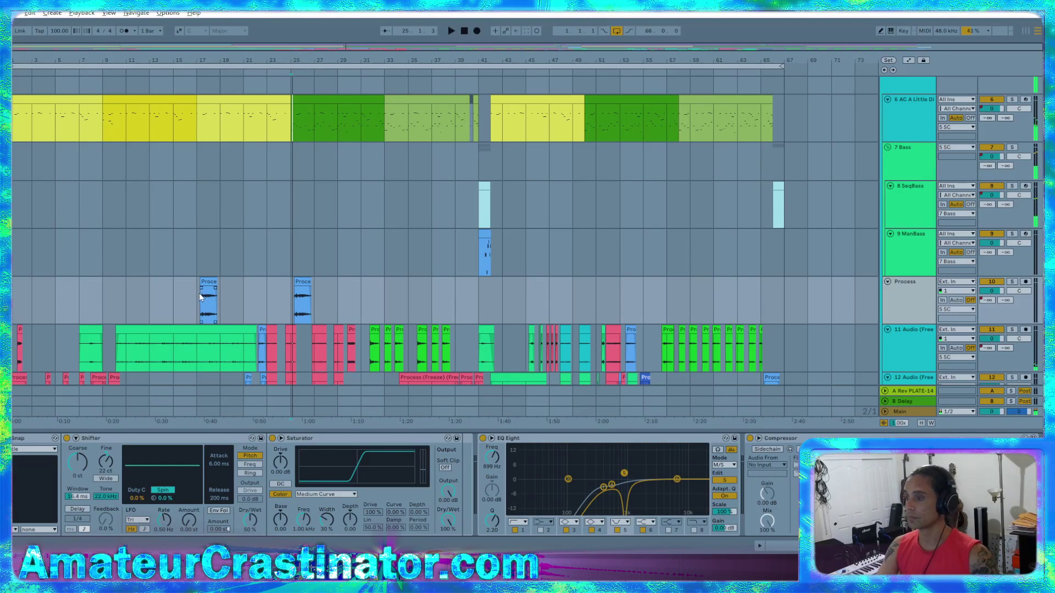
left_click(200, 297)
key("space")
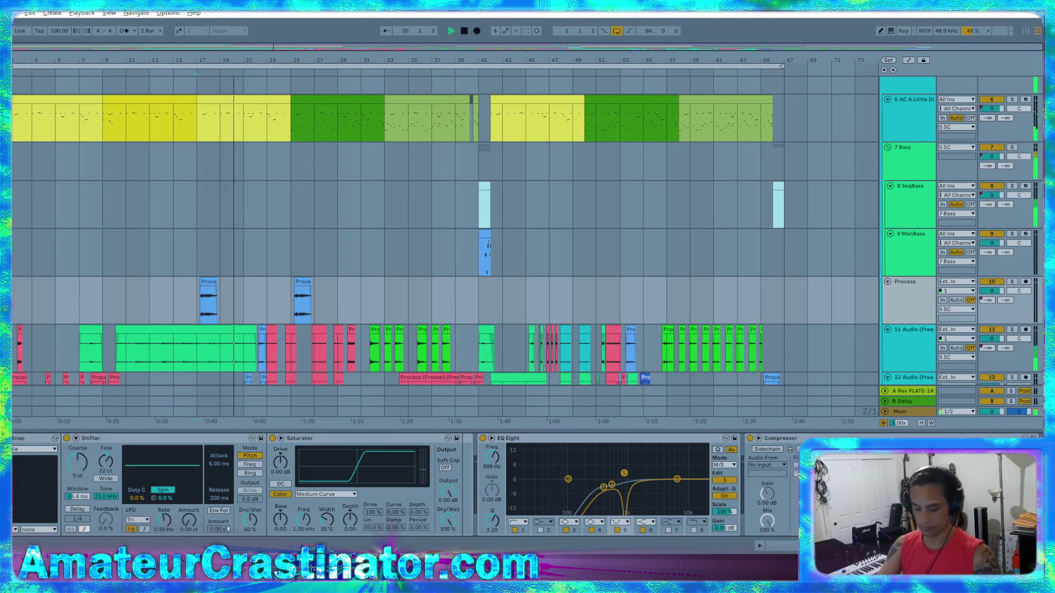
scroll(225, 529, "right", 2)
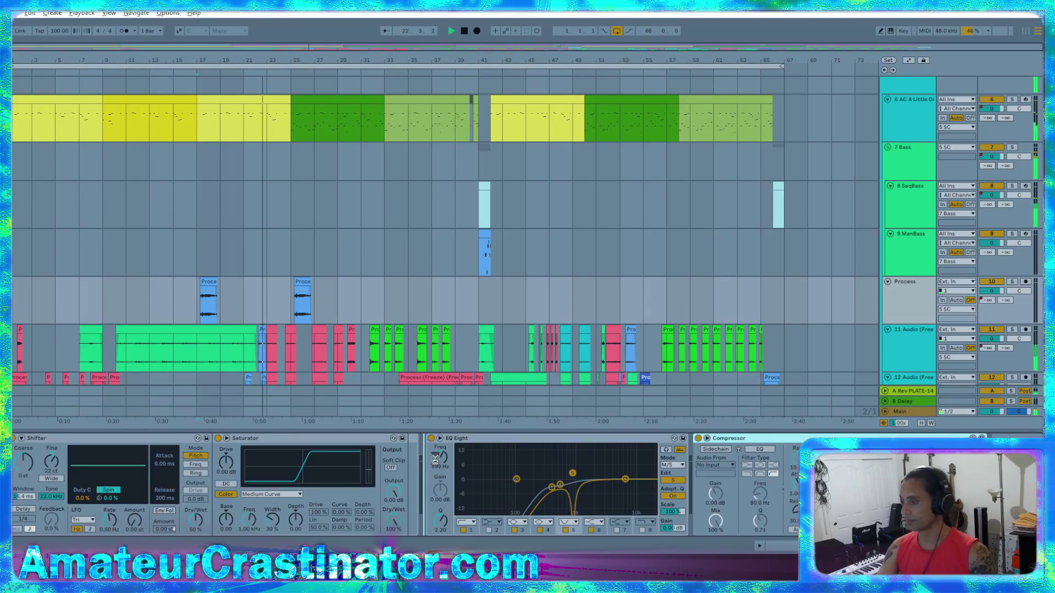
key("ctrl+z")
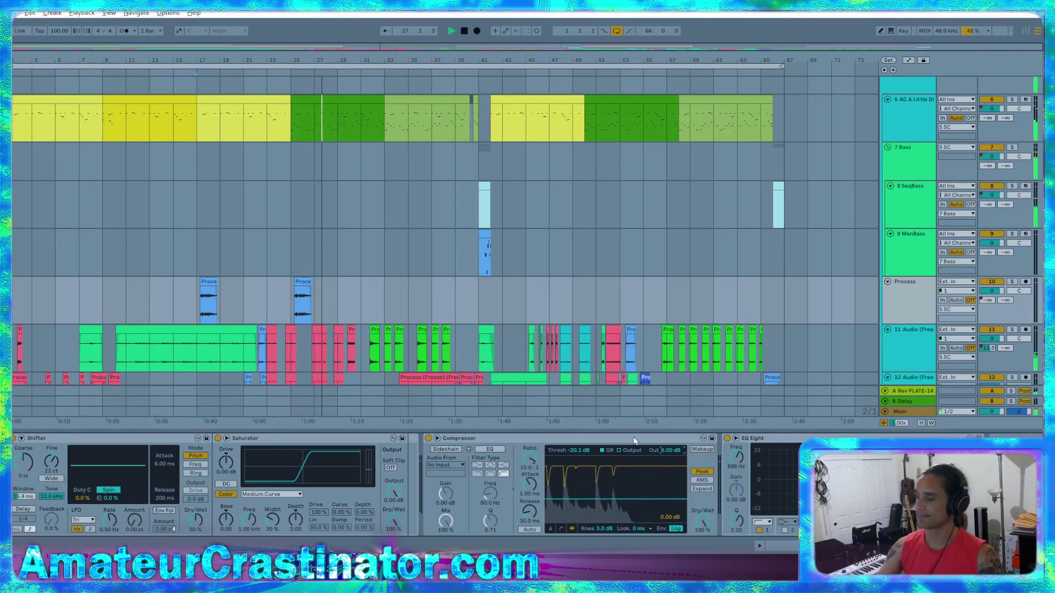
- Set the Compressor's threshold to -17.3 dB and replay the section from bar 17
left_click_drag(568, 450, 584, 452)
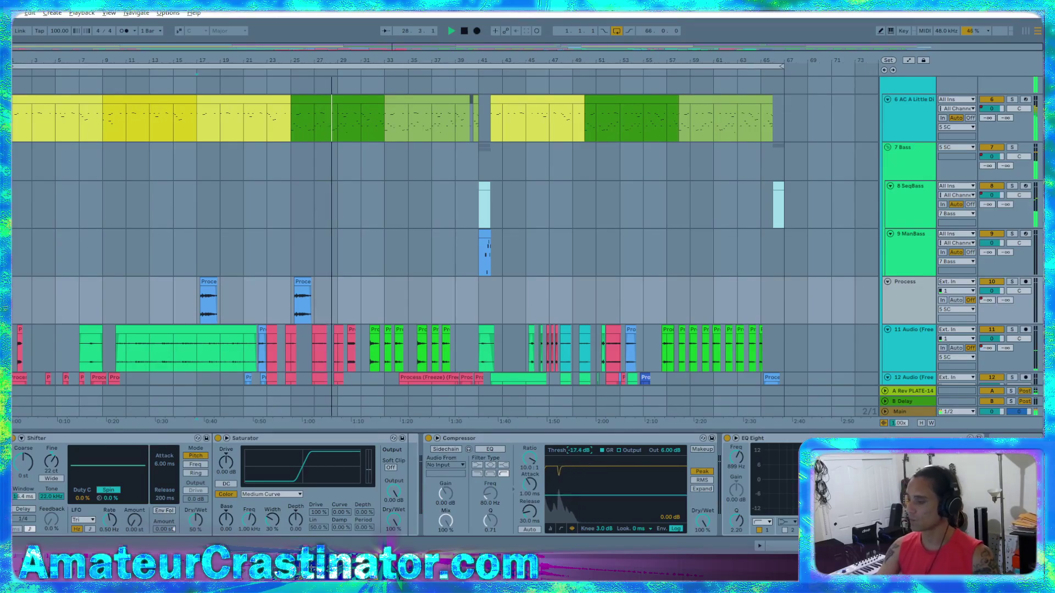
key("space")
key("space")
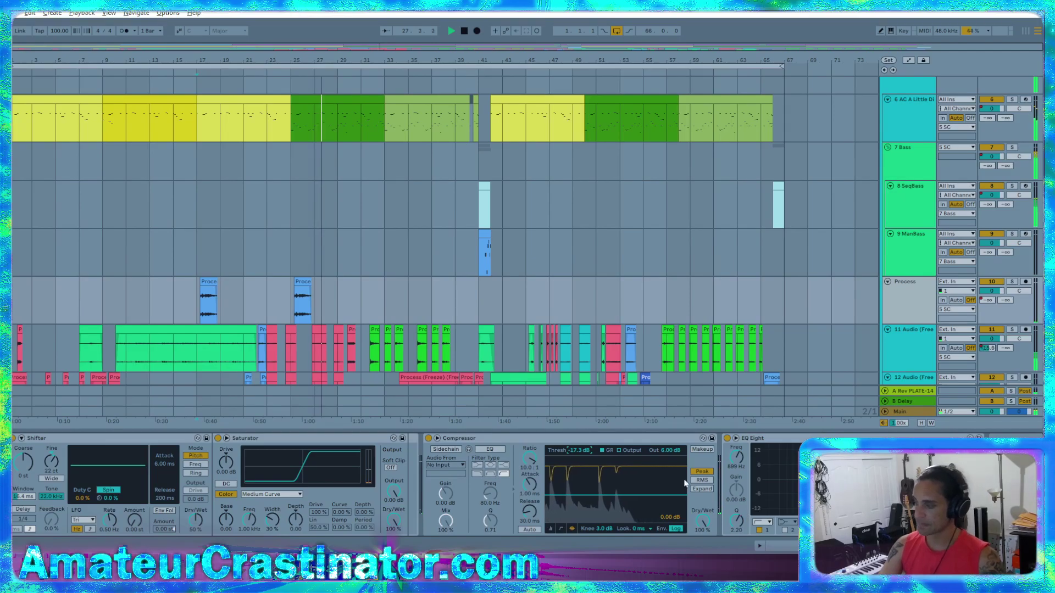
- Freeze and flatten the Process track
right_click(907, 288)
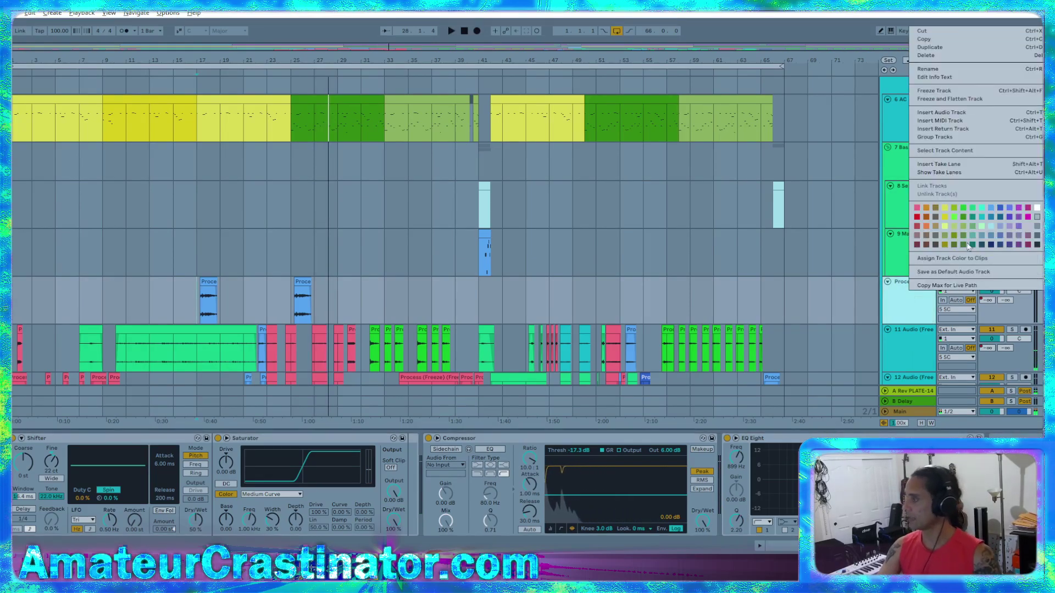
left_click(944, 99)
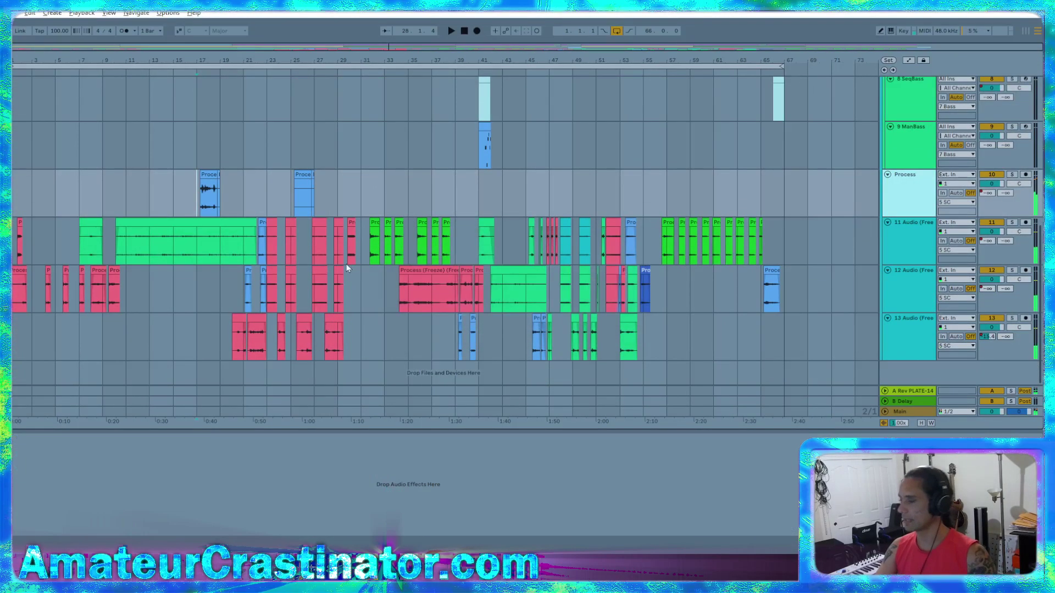
- Move the flattened clips at bars 17 and 25 to track 12 Audio and delete the leftover tails on the Process track
left_click(212, 175)
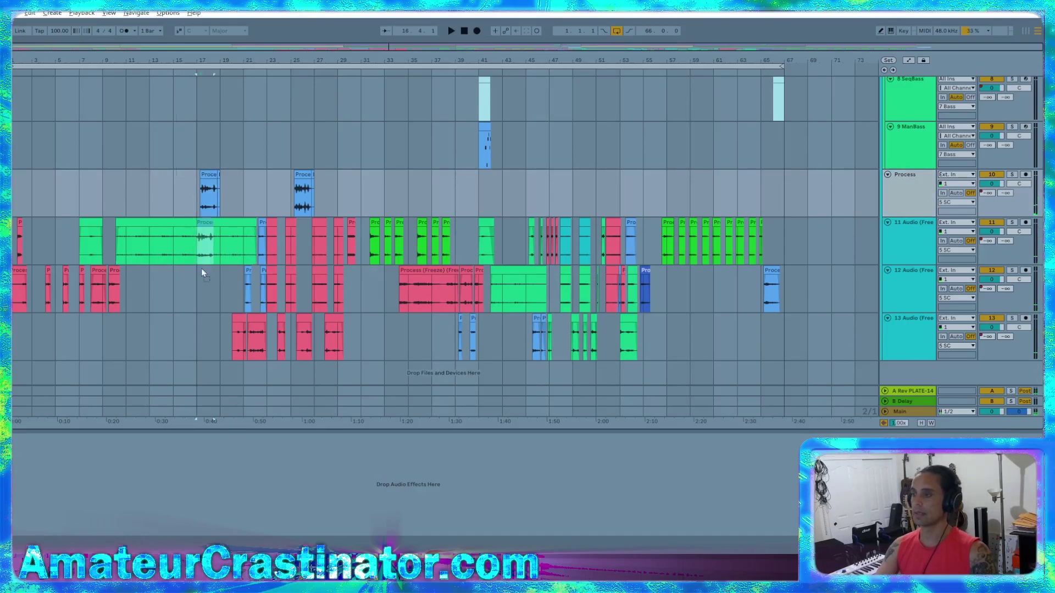
left_click_drag(211, 292, 212, 291)
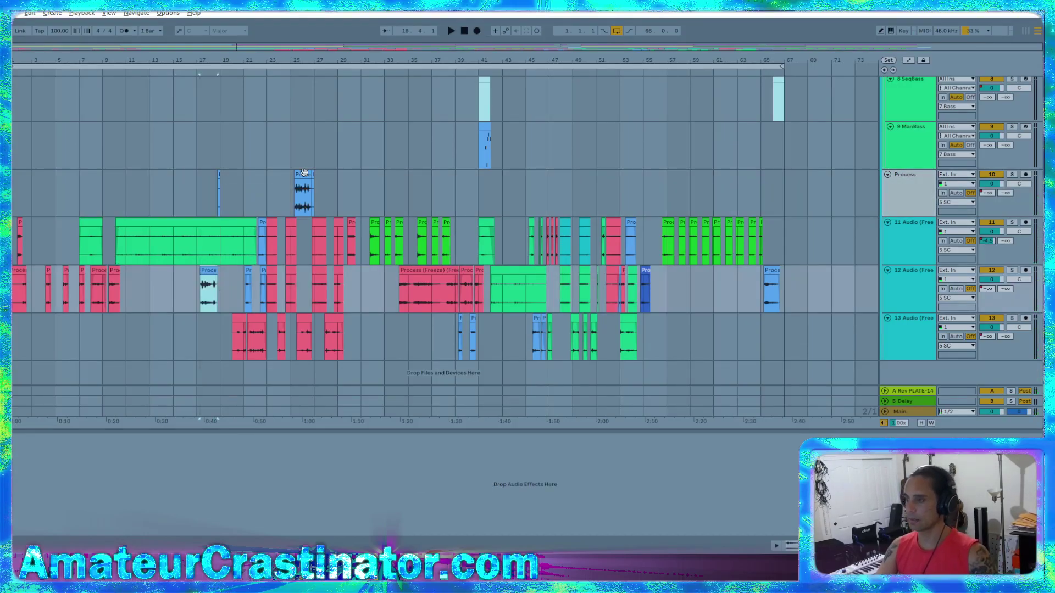
left_click_drag(301, 183, 304, 279)
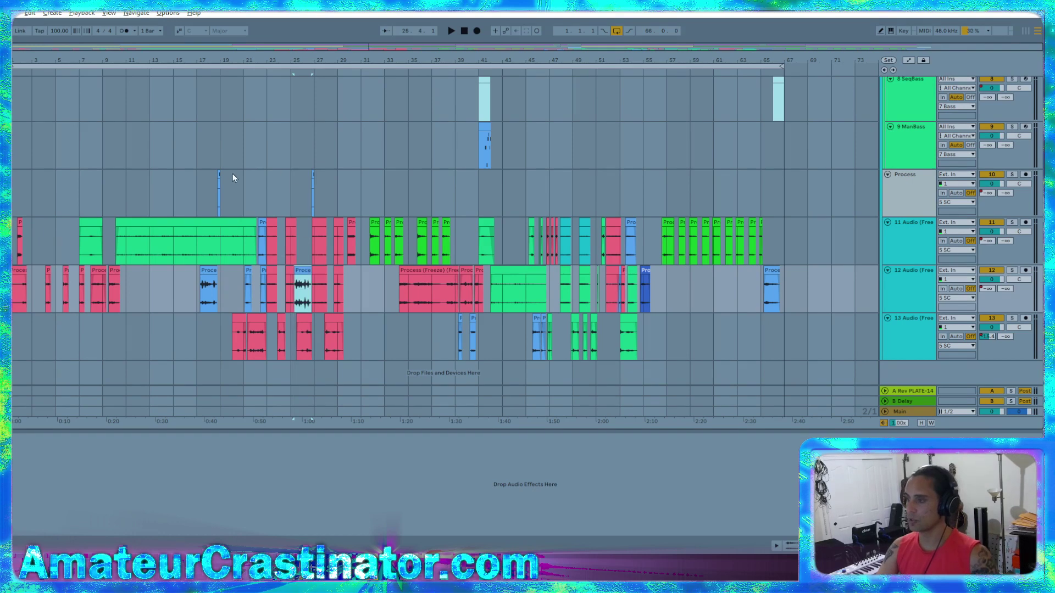
left_click_drag(233, 174, 344, 199)
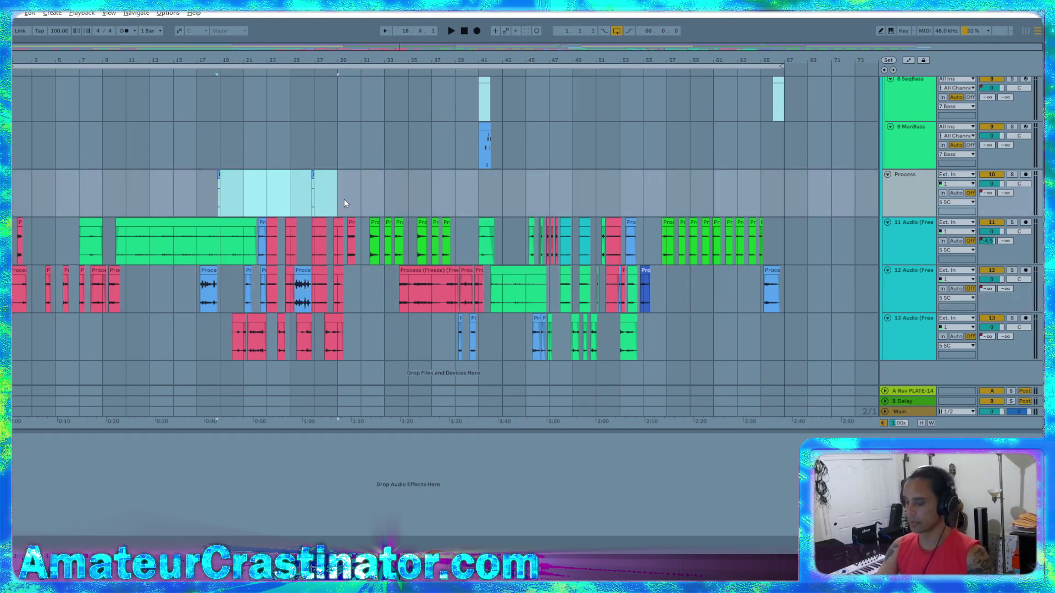
- Set the gain of the bar 25 clip on track 12 Audio to -3.0 dB and close its clip view
left_click(302, 271)
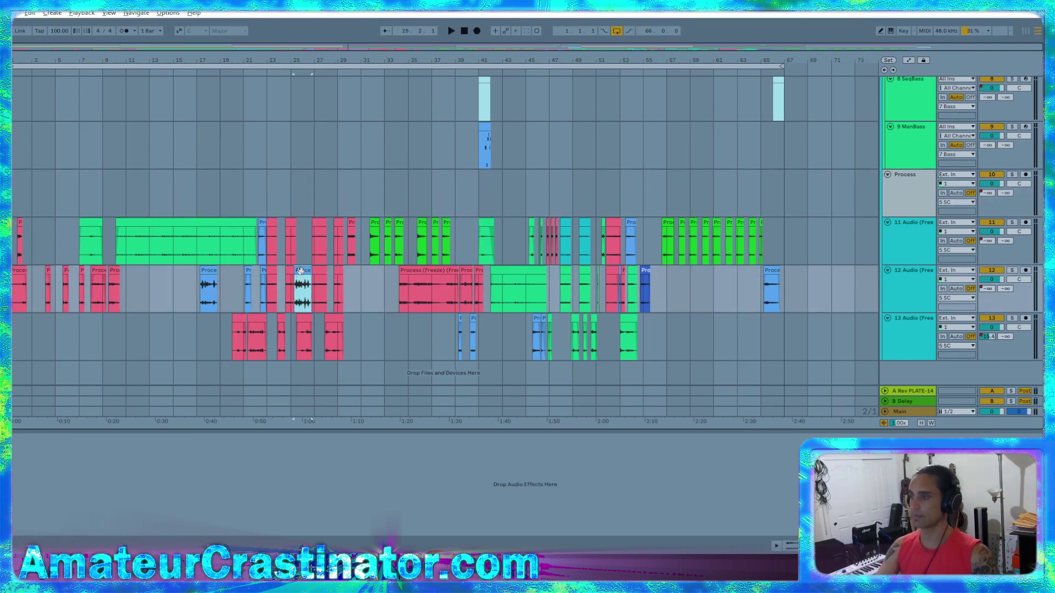
double_click(301, 271)
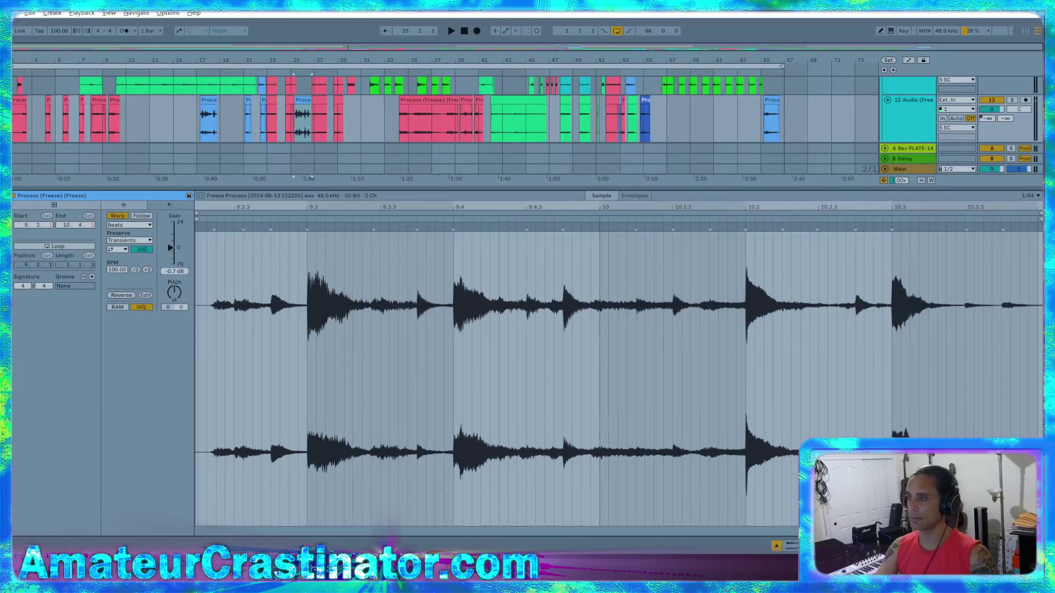
left_click_drag(175, 271, 175, 279)
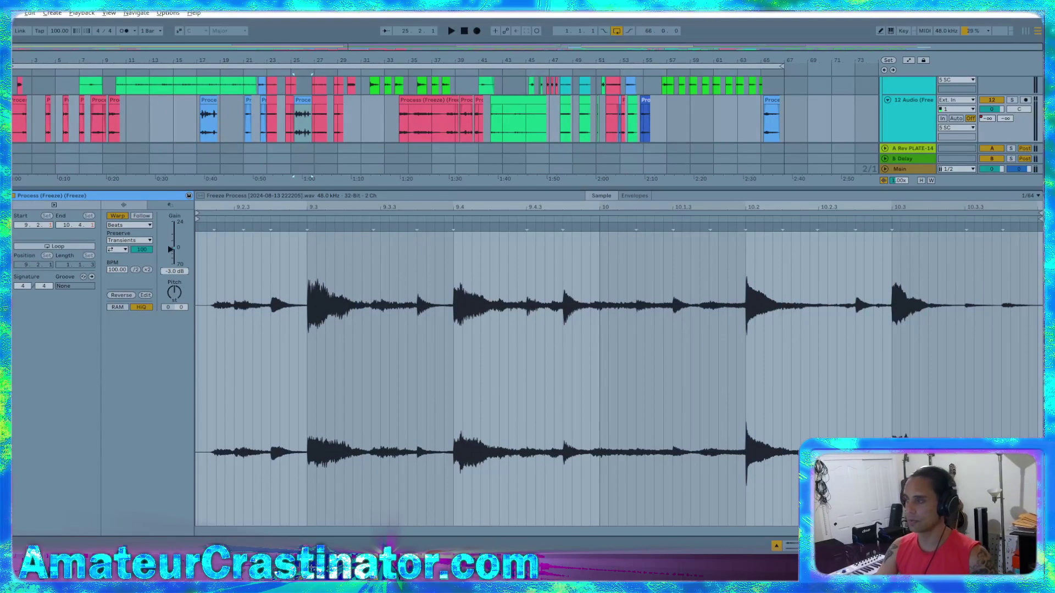
key("shift+Tab")
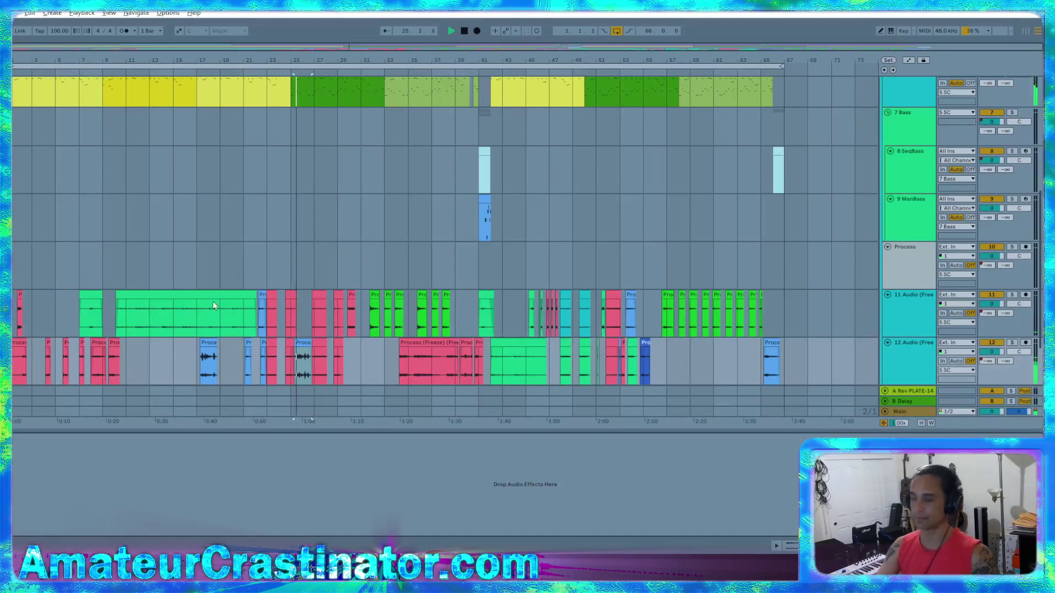
- Play from bar 13 and set the gain of the bar 17 clip on track 12 Audio to -1.4 dB
left_click(150, 264)
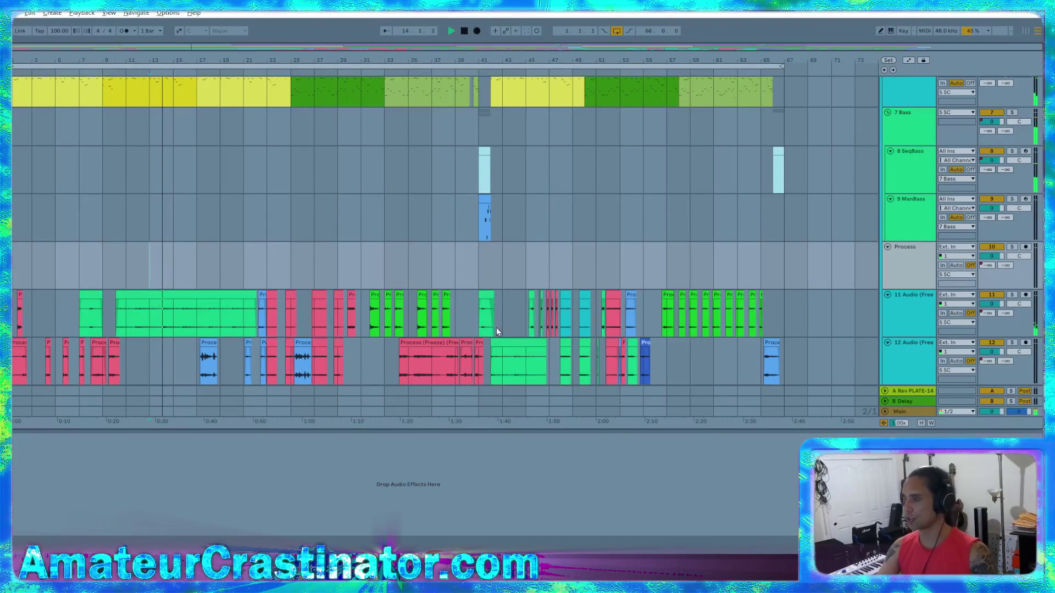
left_click(209, 345)
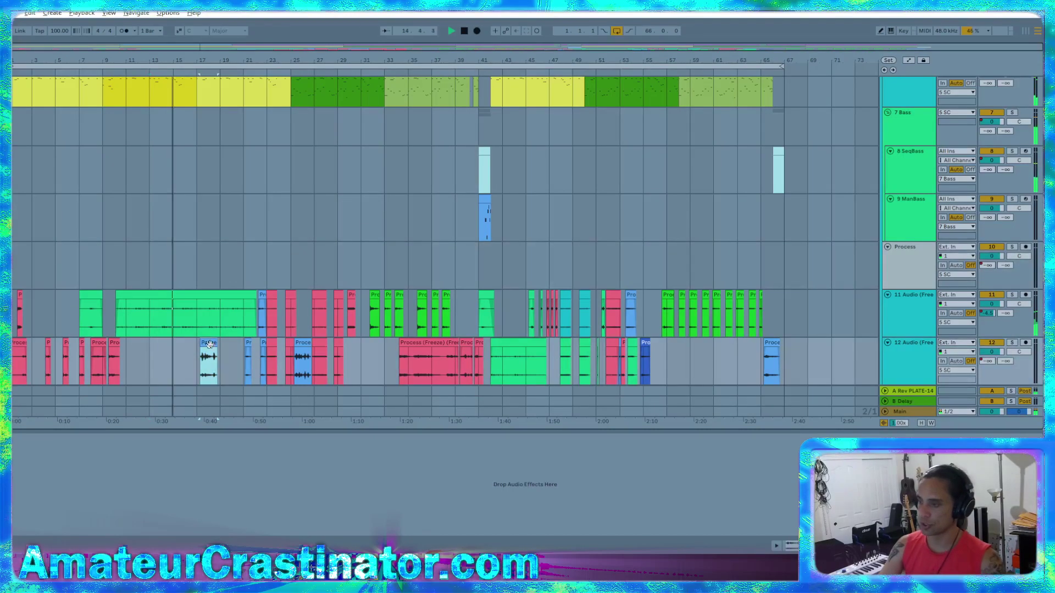
double_click(209, 344)
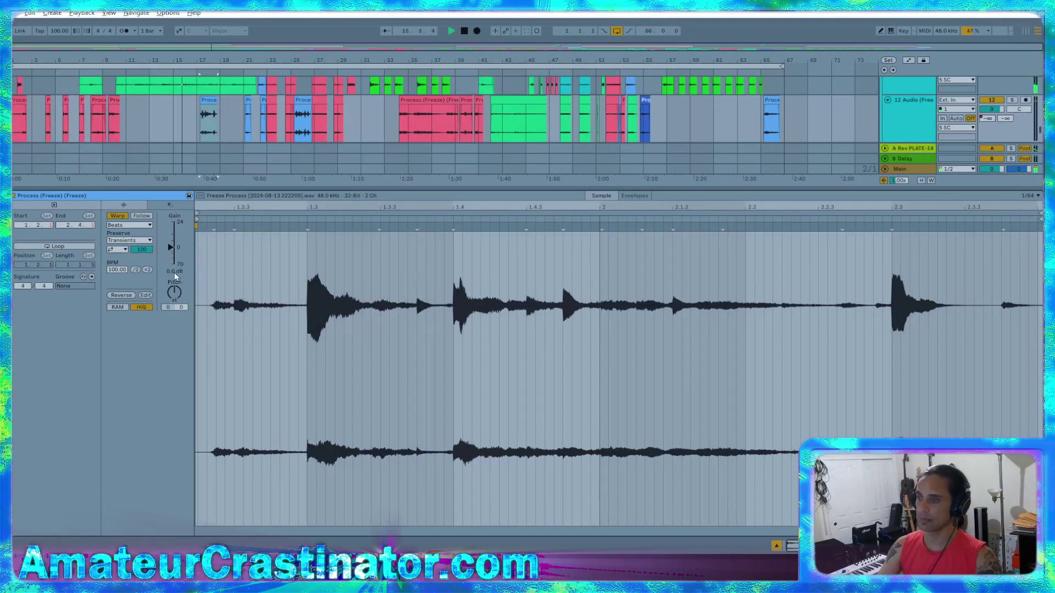
left_click_drag(175, 272, 175, 269)
left_click_drag(240, 187, 240, 332)
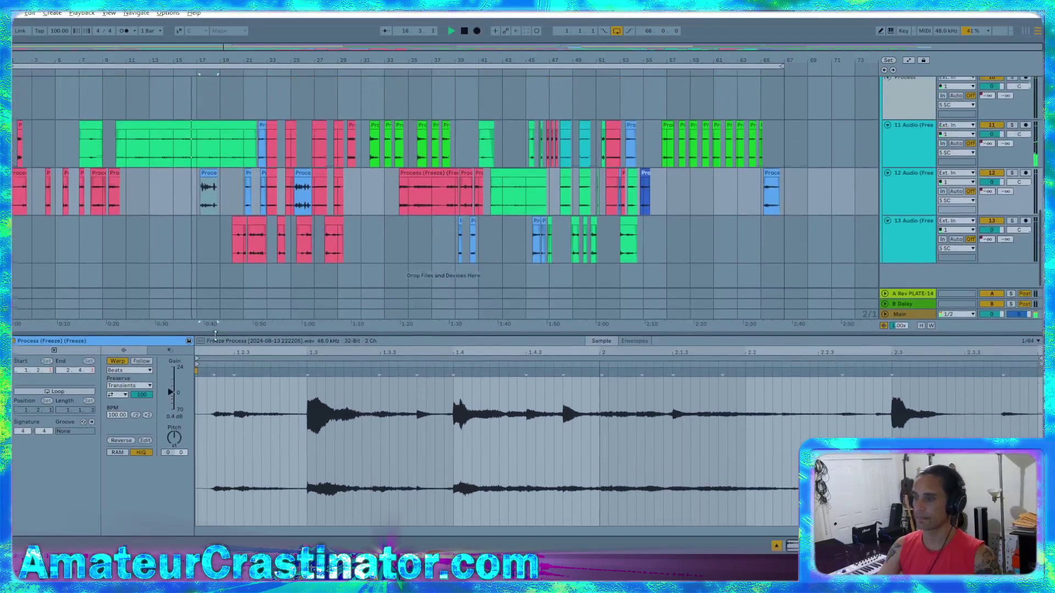
mouse_move(173, 415)
left_mouse_down()
mouse_move(173, 434)
mouse_move(173, 416)
left_mouse_up()
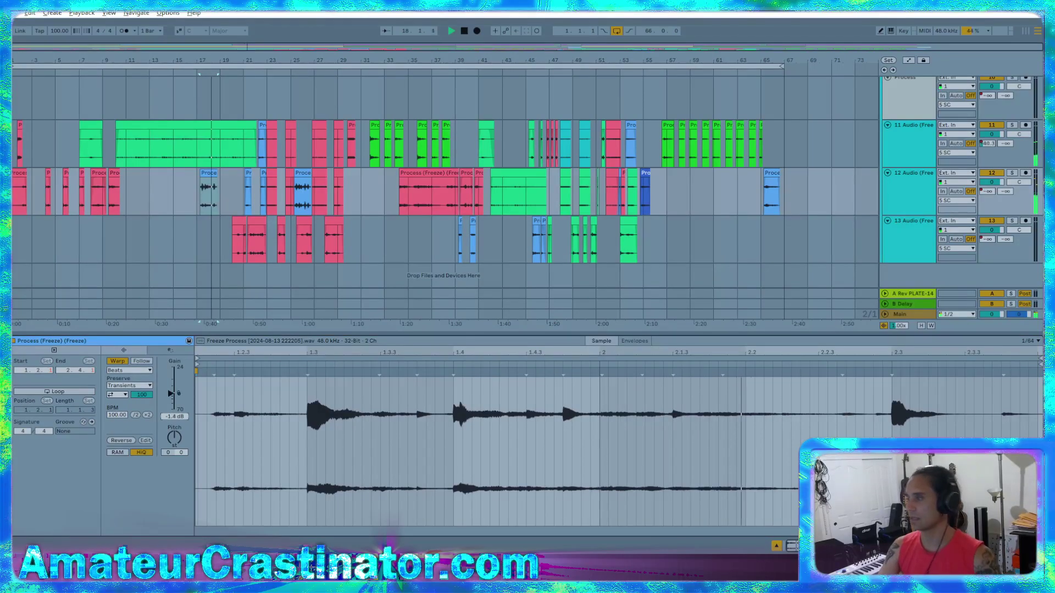
- Recolour the bar 17 clip on track 12 Audio pink
key("shift+Tab")
left_click(362, 237)
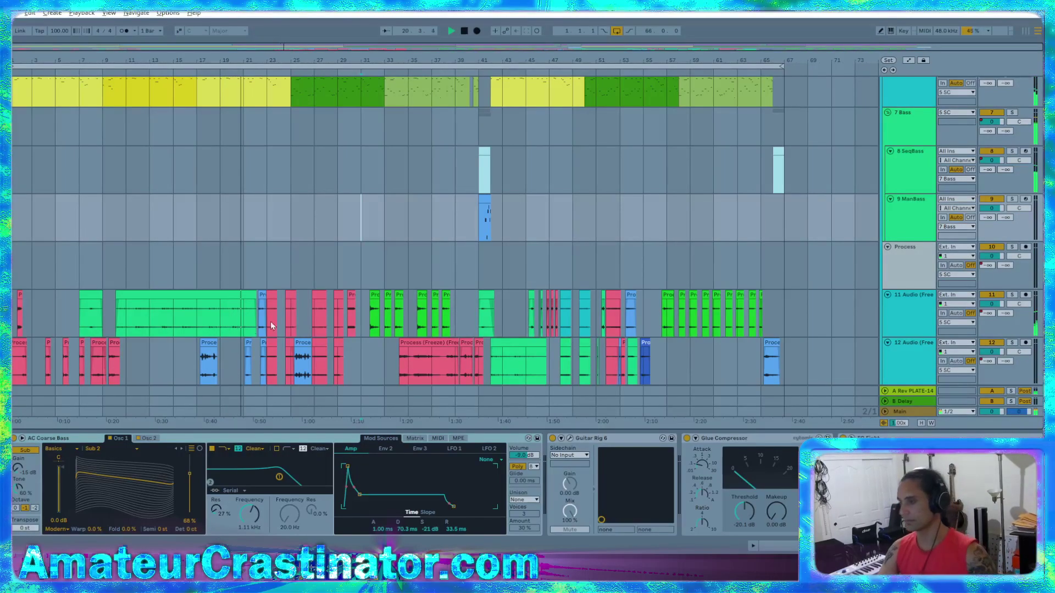
right_click(212, 343)
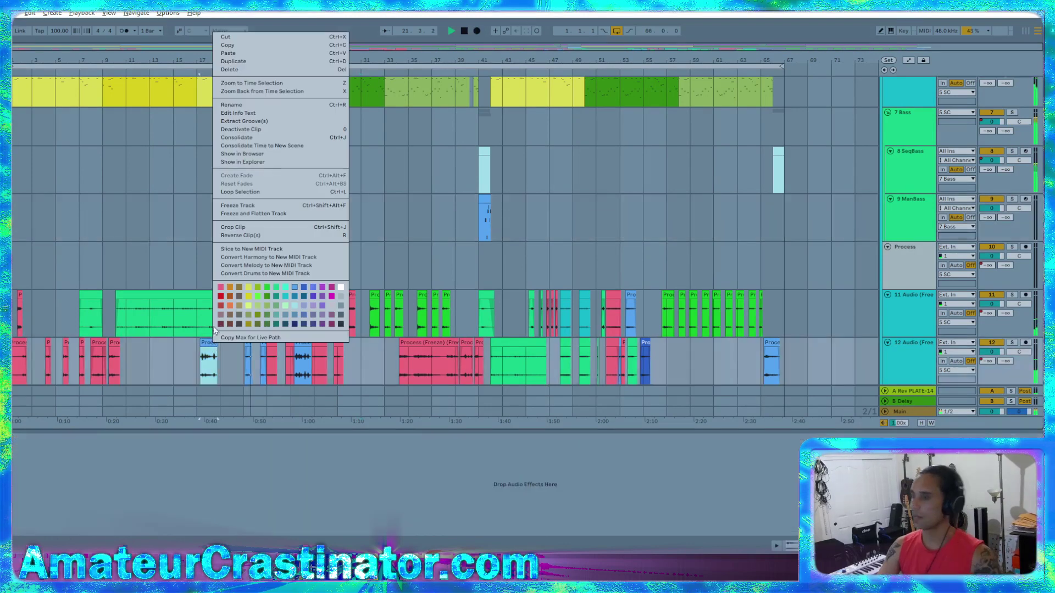
key("Escape")
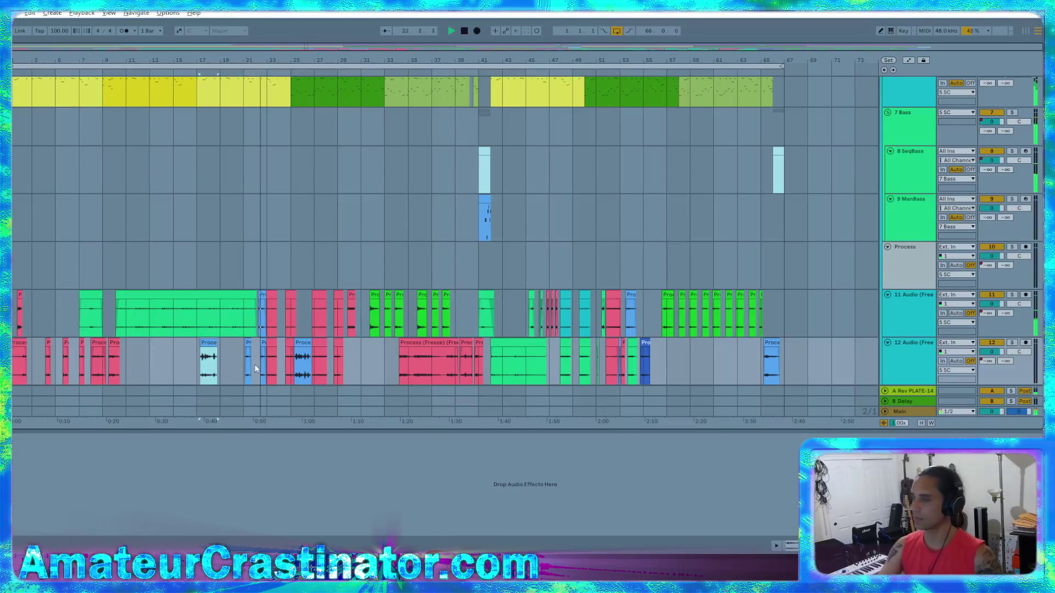
right_click(245, 343)
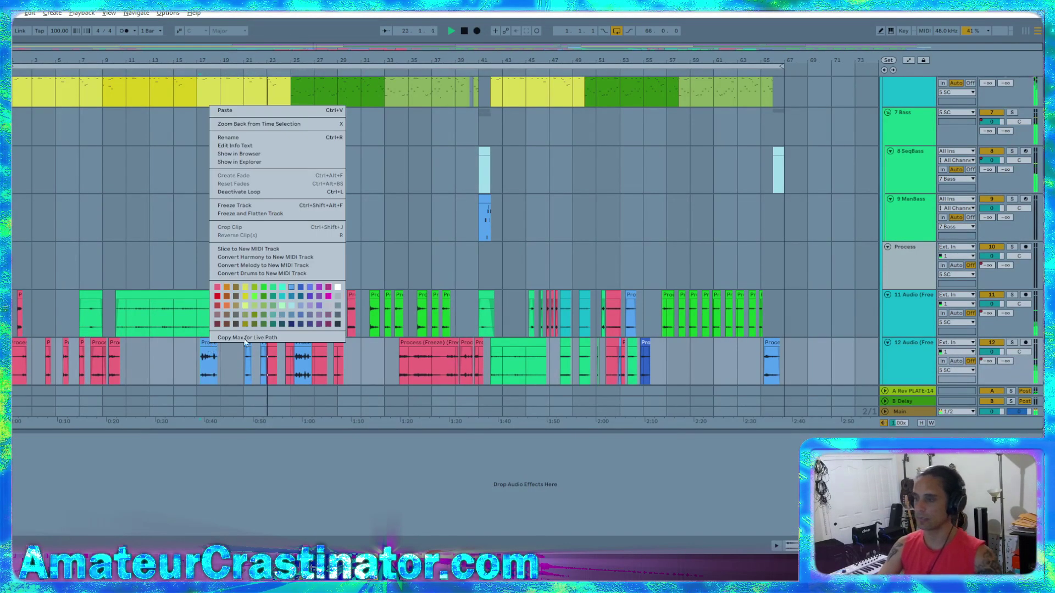
left_click(217, 289)
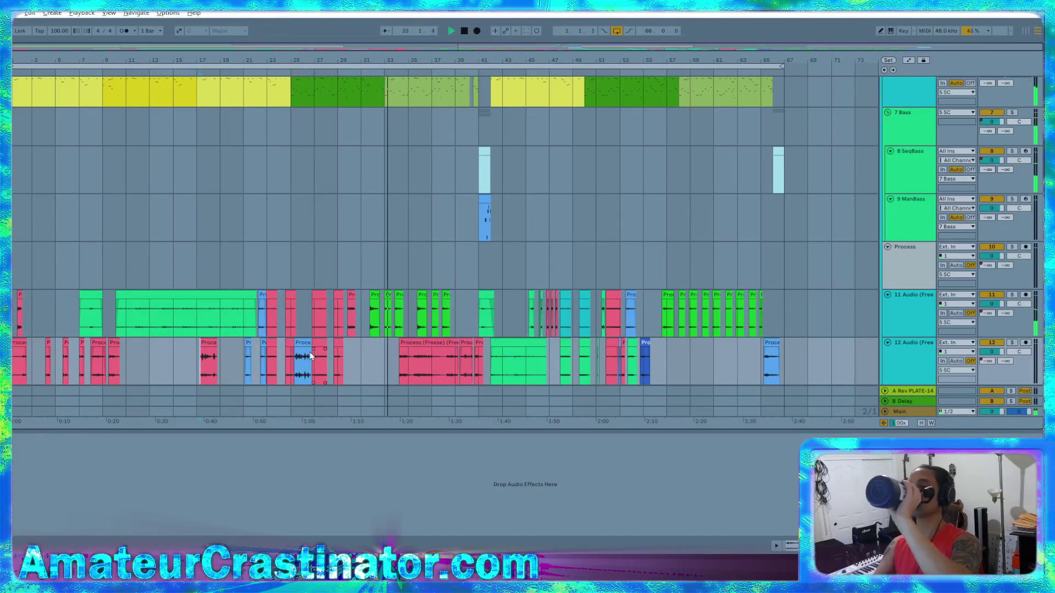
- Lower the gain of the bar 25 clip on track 12 Audio a little further and recolour the clip pink
double_click(308, 350)
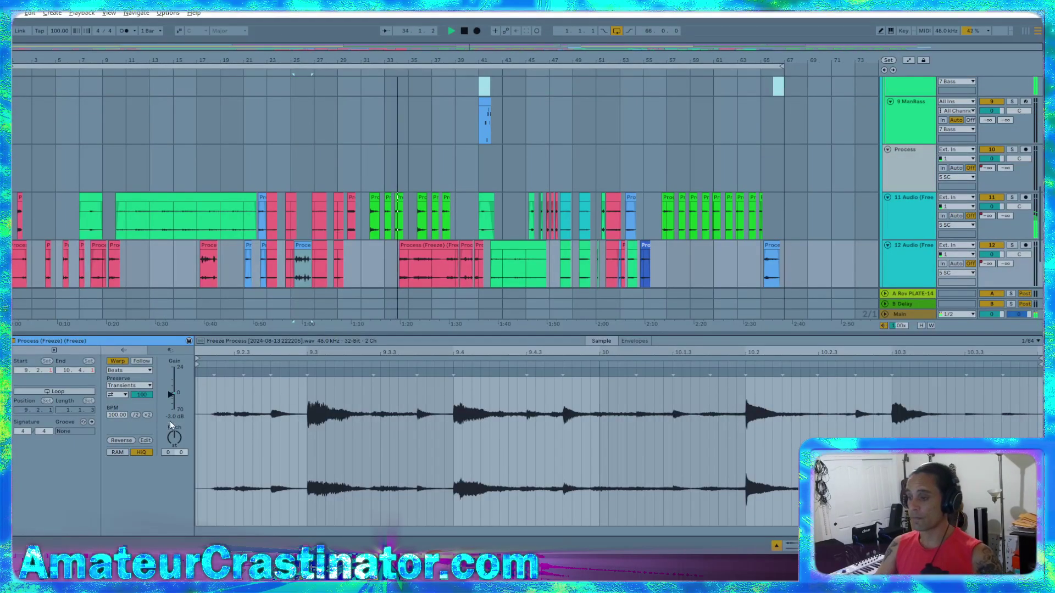
left_click_drag(171, 416, 170, 427)
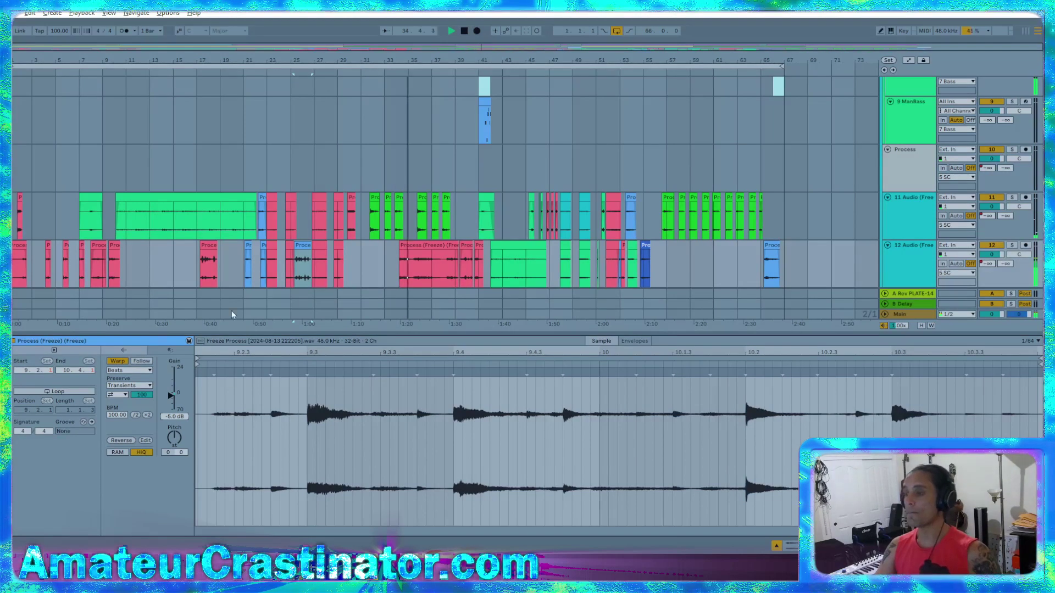
right_click(301, 250)
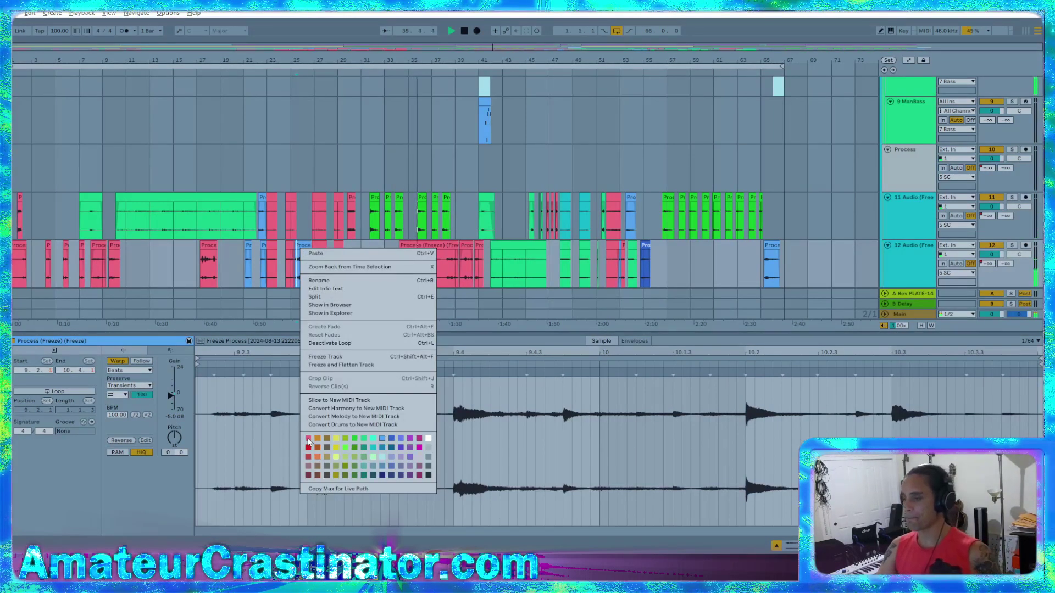
left_click(308, 438)
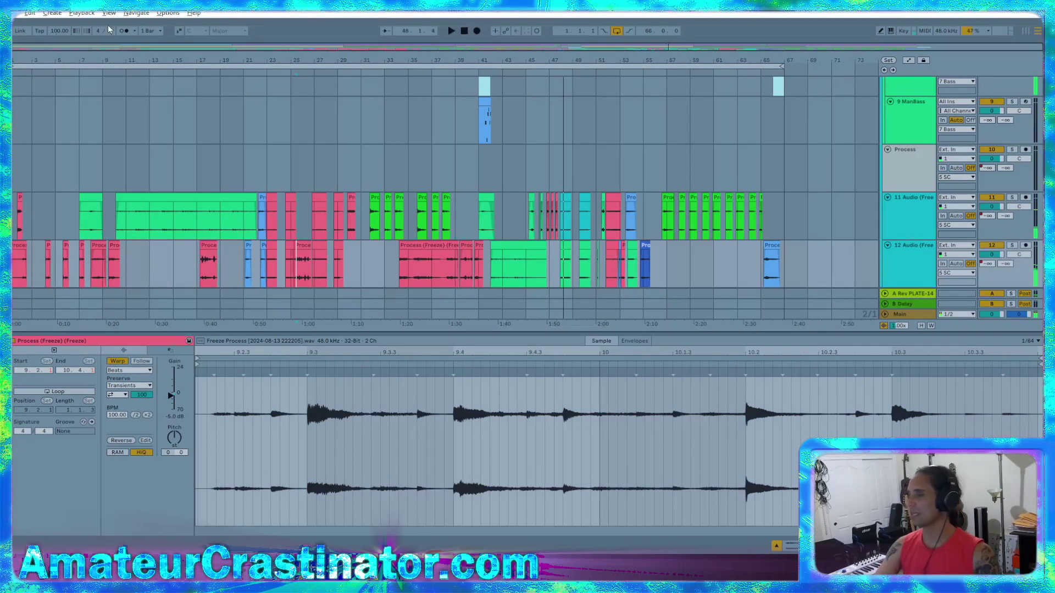
- Open the Live Set diffraction.als from the diffraction Project folder in Album 001
left_click(25, 13)
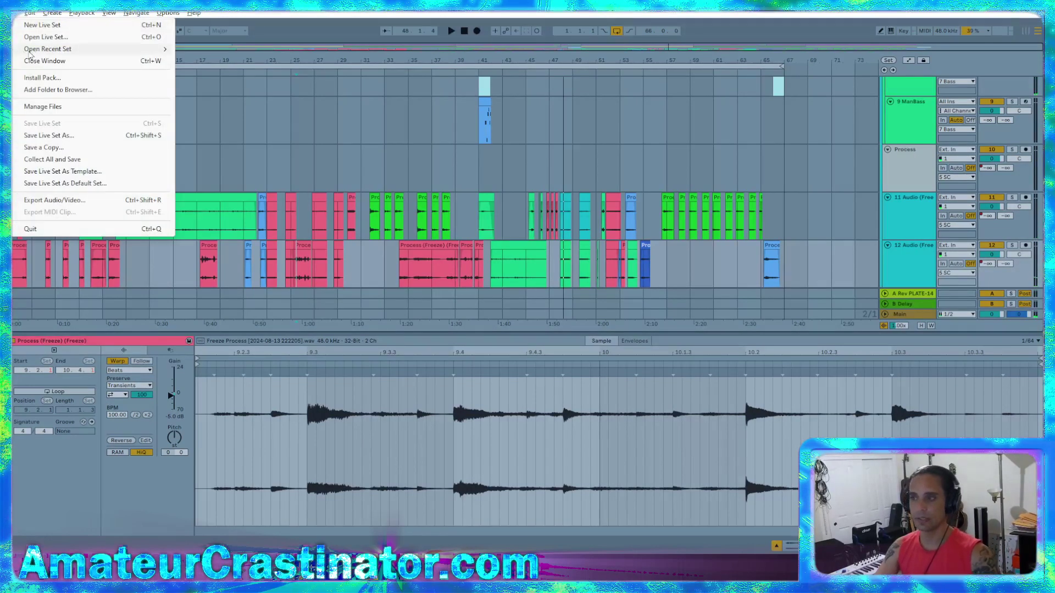
left_click(46, 36)
left_click(225, 50)
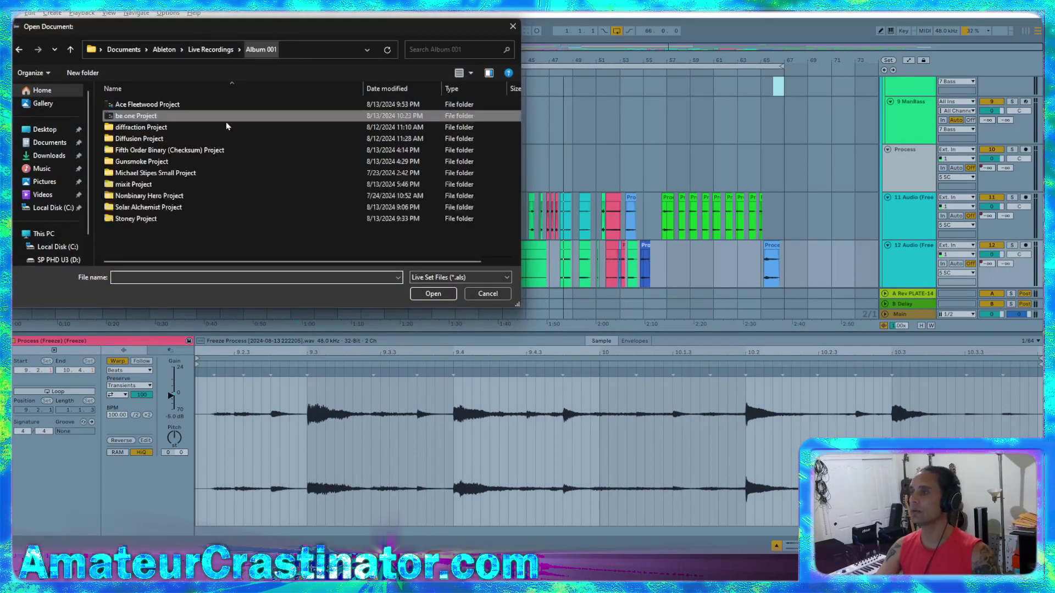
double_click(142, 130)
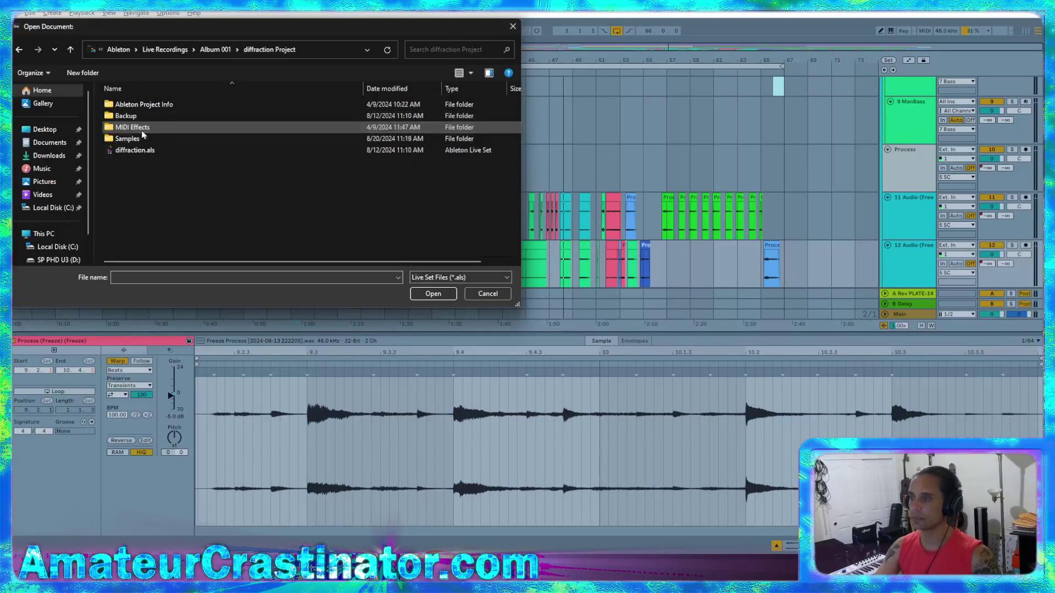
double_click(135, 150)
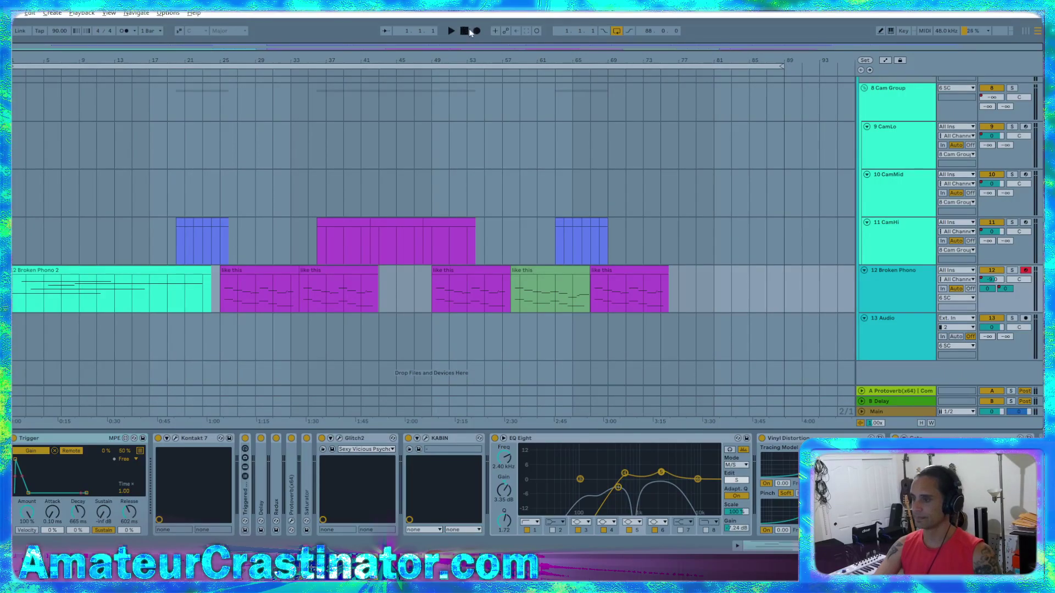
- Play the set from the start and examine the device chains of the OCameraObscura, KitLo and SC tracks
key("space")
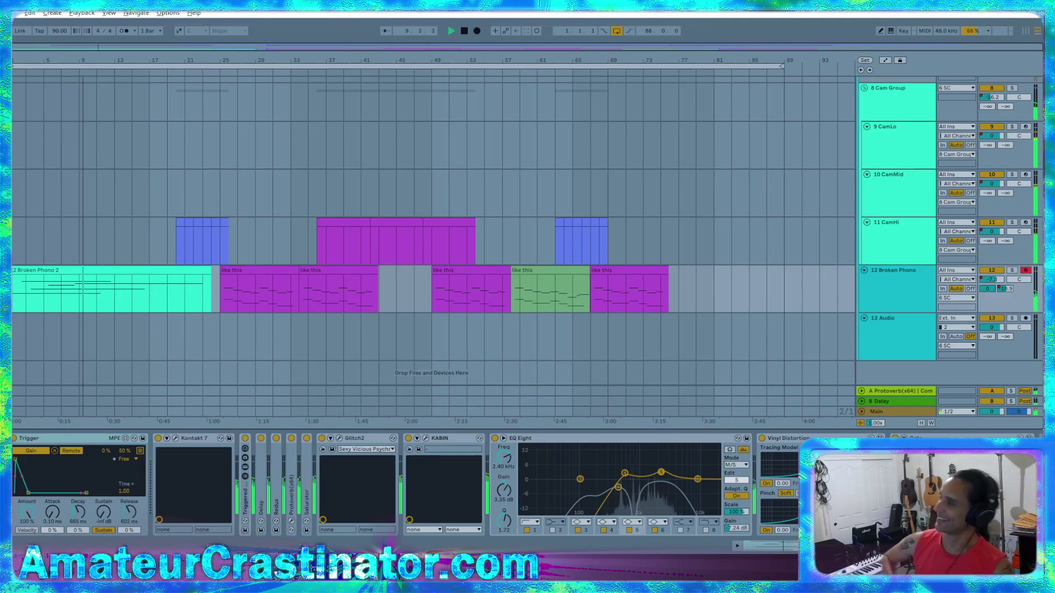
scroll(895, 268, "up", 5)
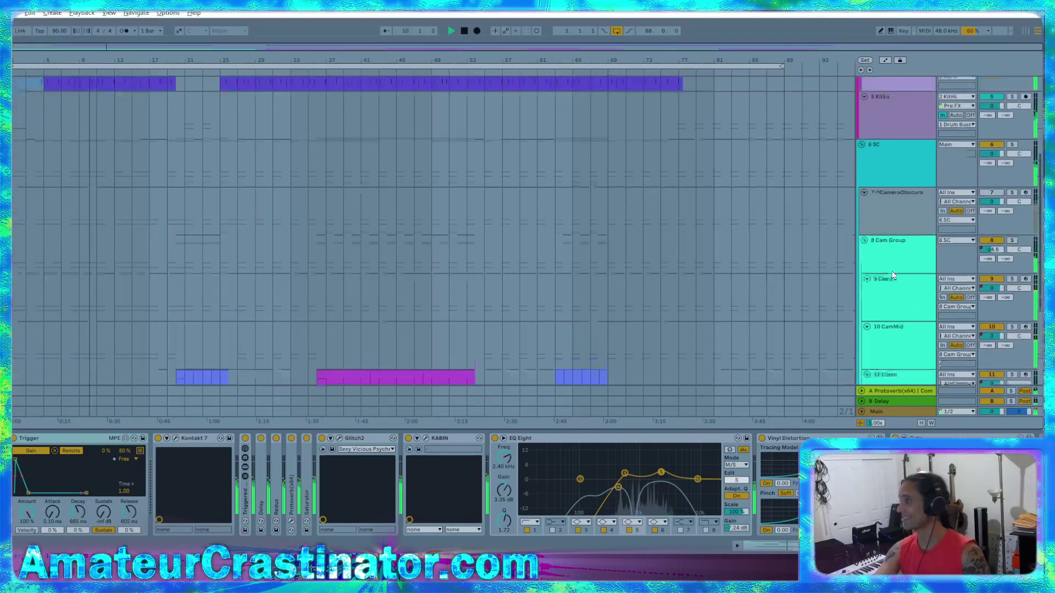
scroll(895, 269, "down", 2)
left_click(893, 262)
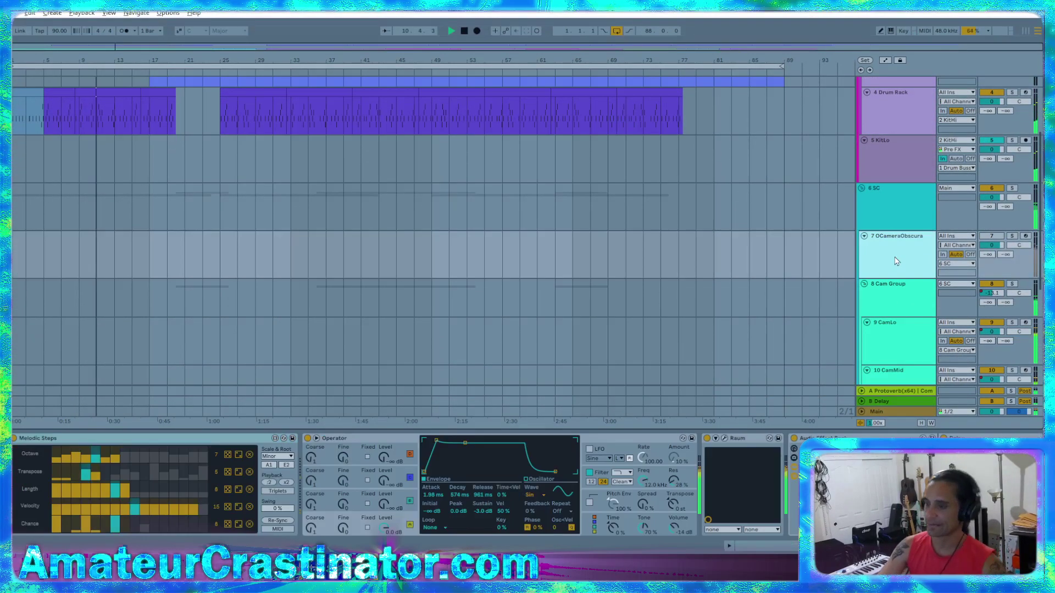
scroll(895, 259, "up", 5)
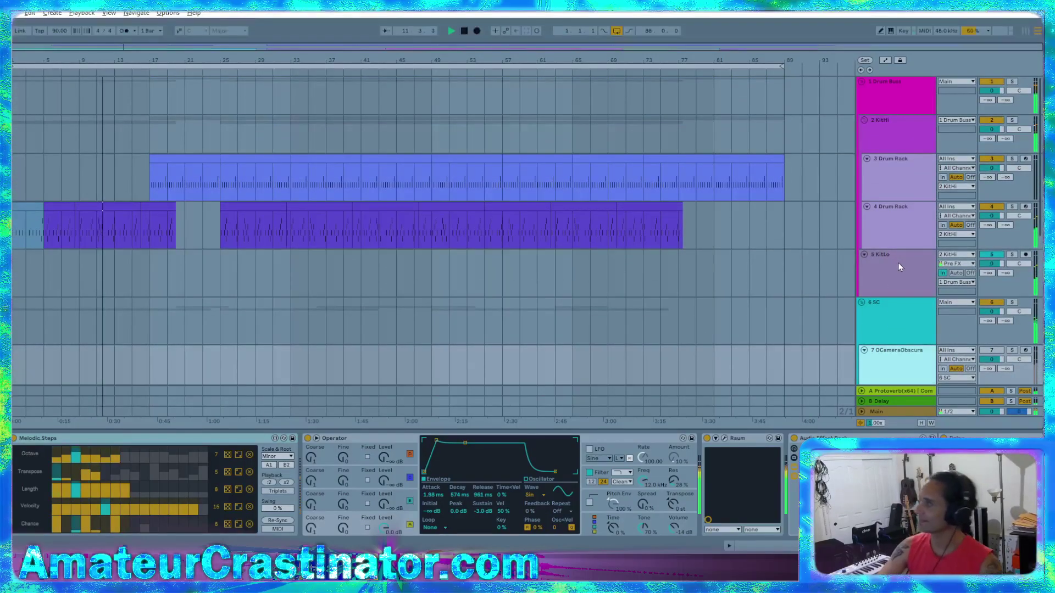
scroll(898, 263, "down", 3)
scroll(897, 264, "up", 3)
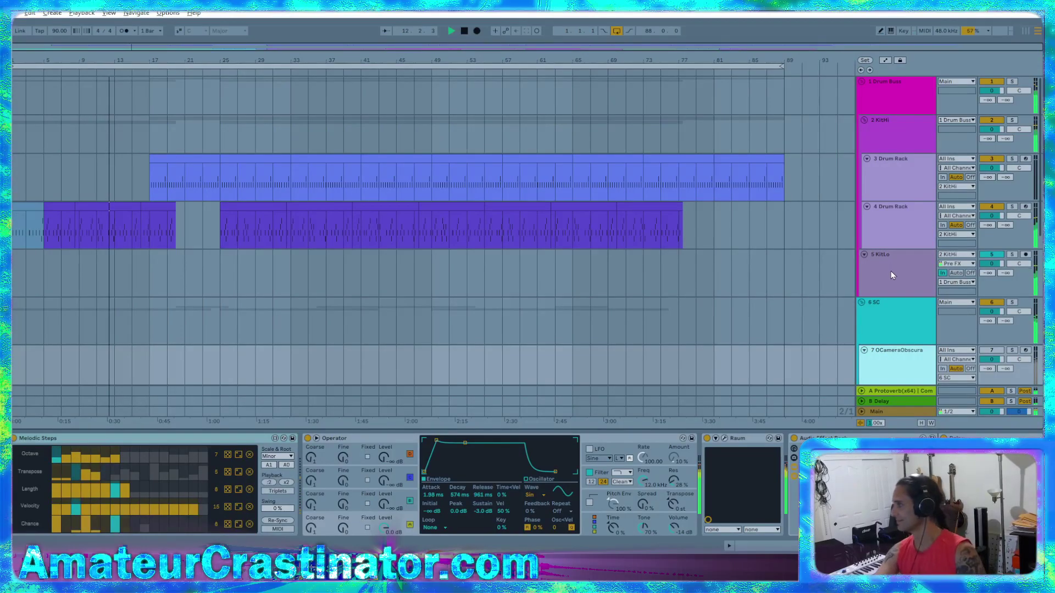
left_click(891, 273)
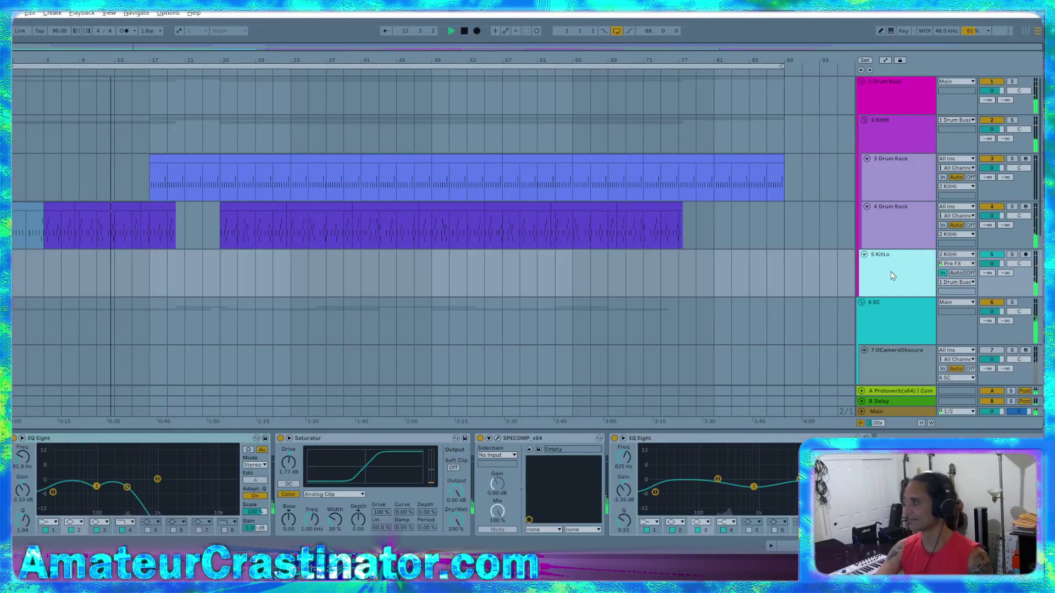
left_click(888, 411)
left_click(895, 324)
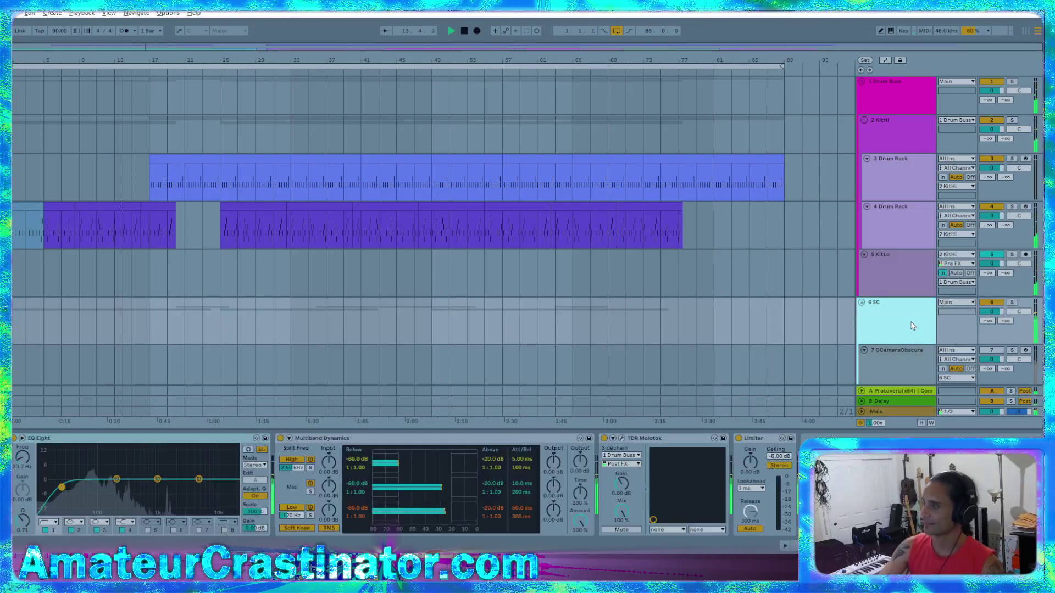
- Compare the device chains of the KitLo, KitHi and Drum Buss tracks during playback
scroll(906, 329, "down", 3)
scroll(908, 325, "up", 2)
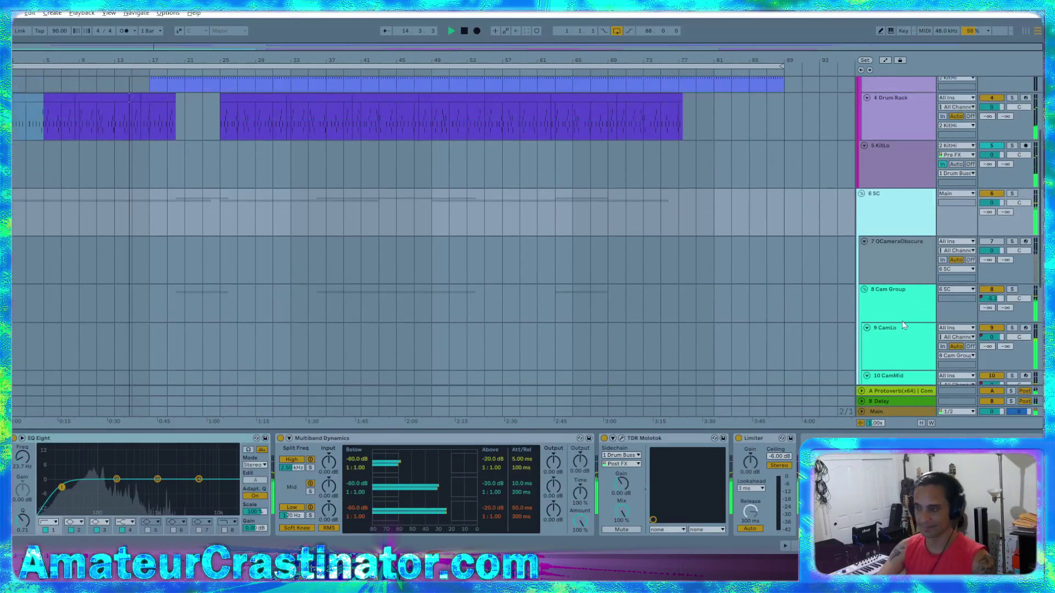
scroll(908, 323, "up", 1)
left_click(895, 272)
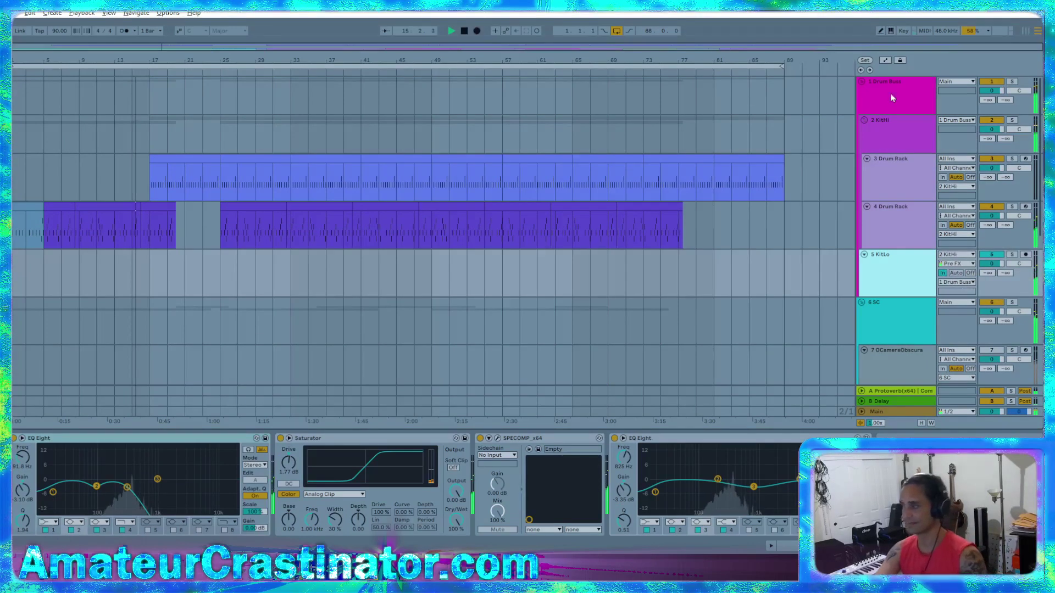
left_click(892, 118)
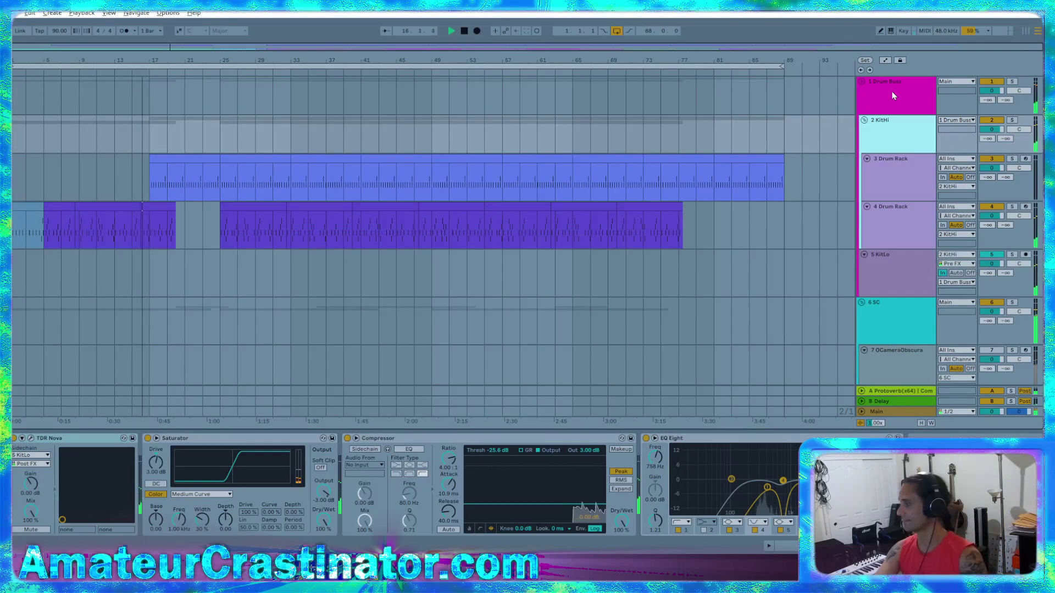
left_click(888, 275)
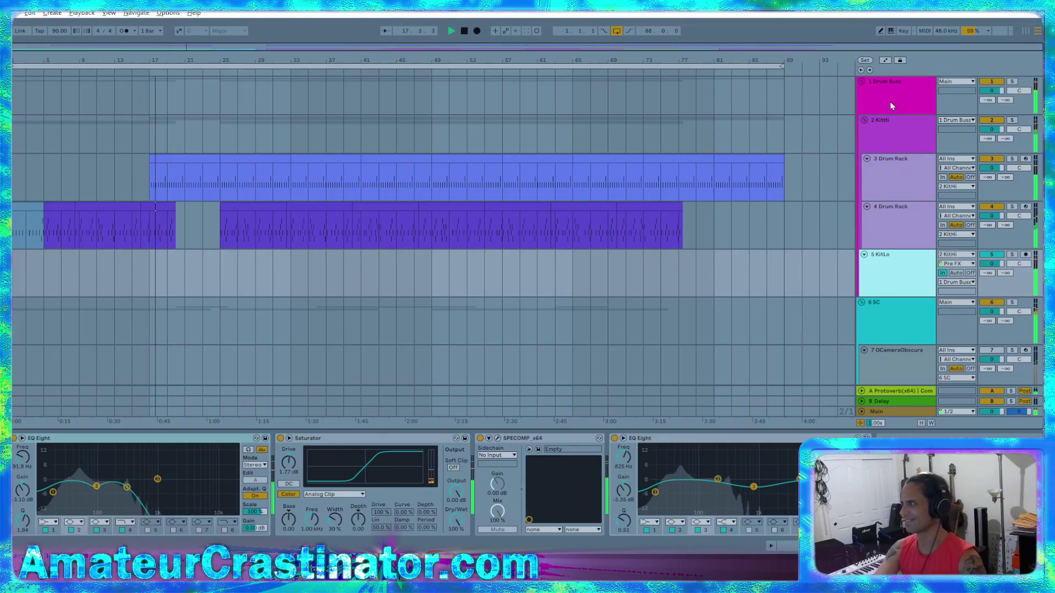
left_click(894, 135)
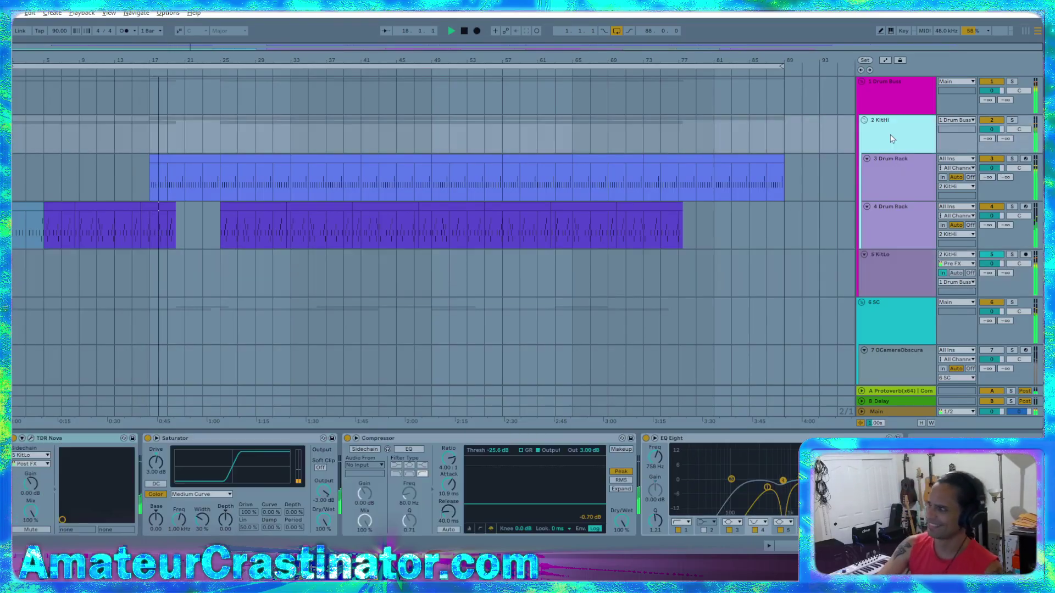
left_click(891, 94)
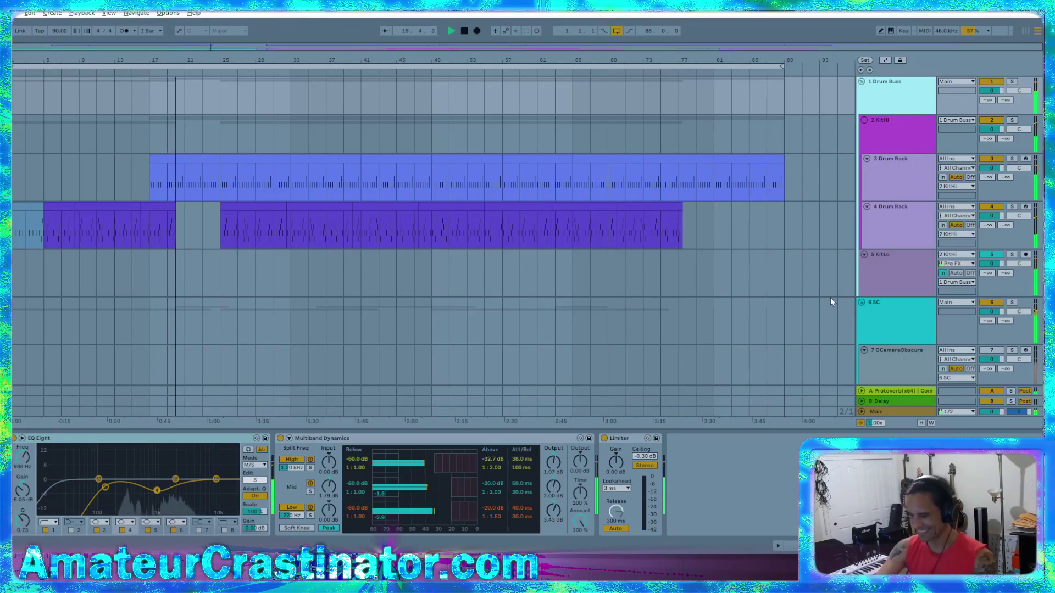
- Examine the effects on Broken Phono, Drum Buss, the SC group and Cam Group while the set plays
scroll(895, 304, "down", 8)
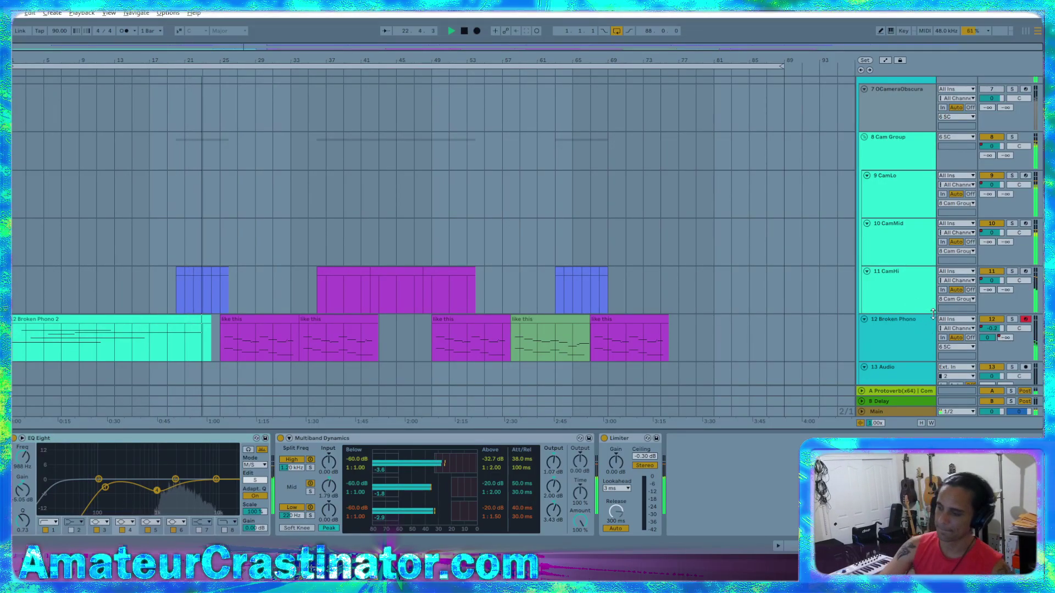
left_click(903, 333)
scroll(896, 220, "up", 10)
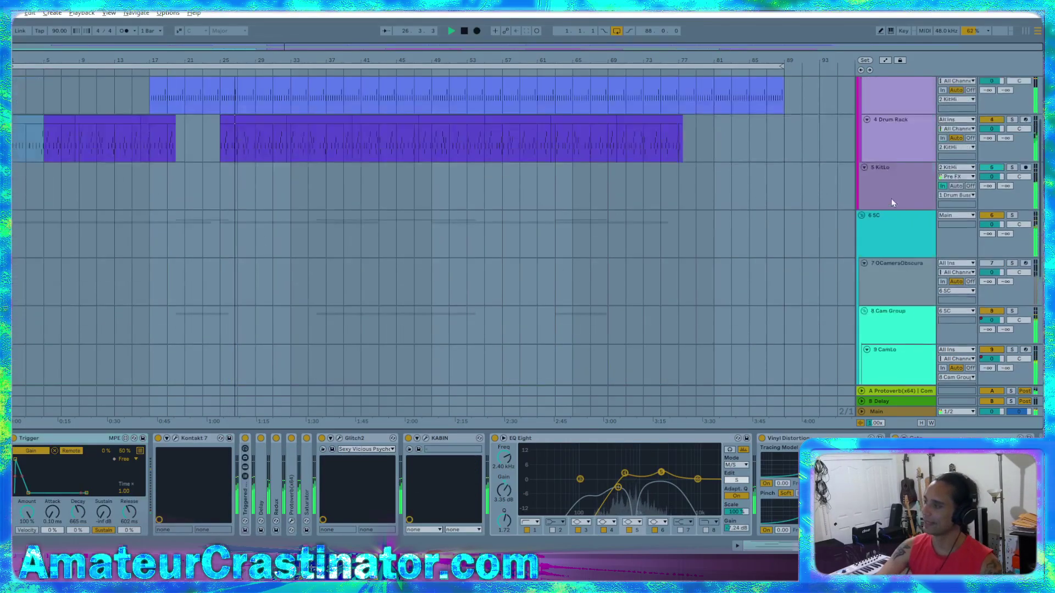
left_click(885, 81)
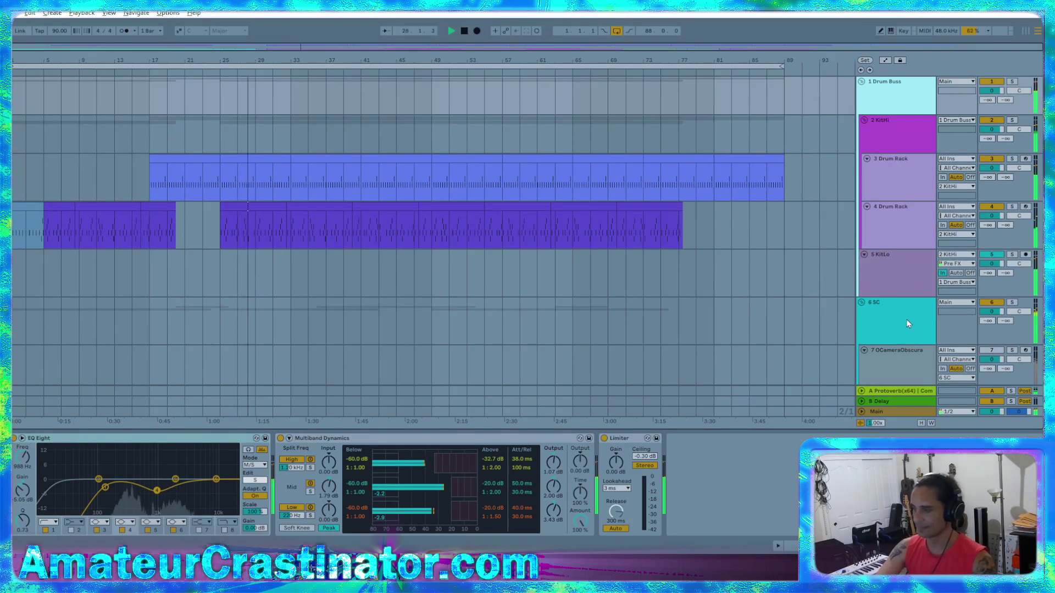
scroll(890, 316, "down", 6)
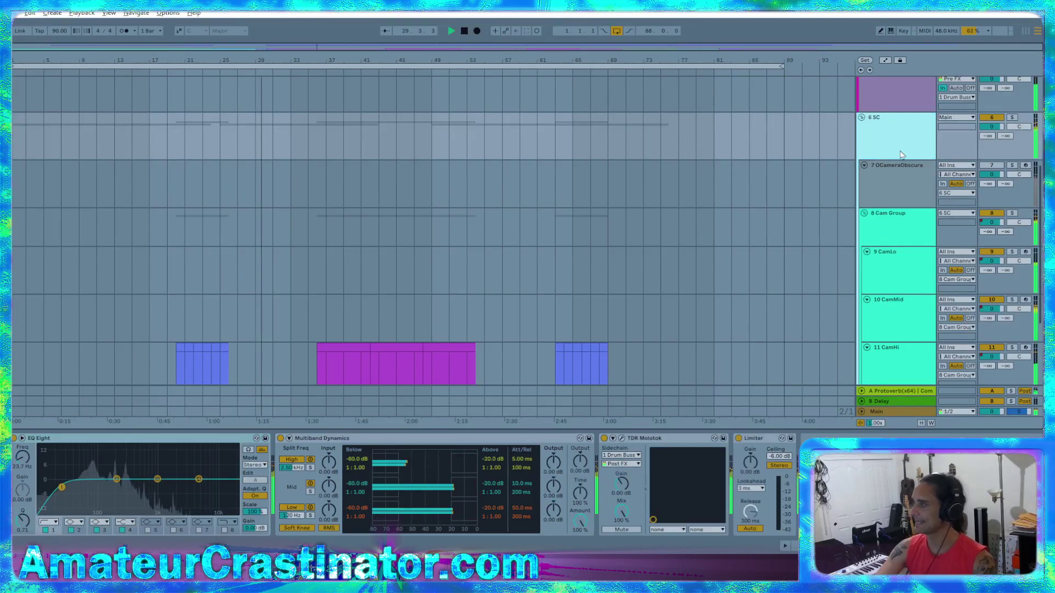
left_click(895, 137)
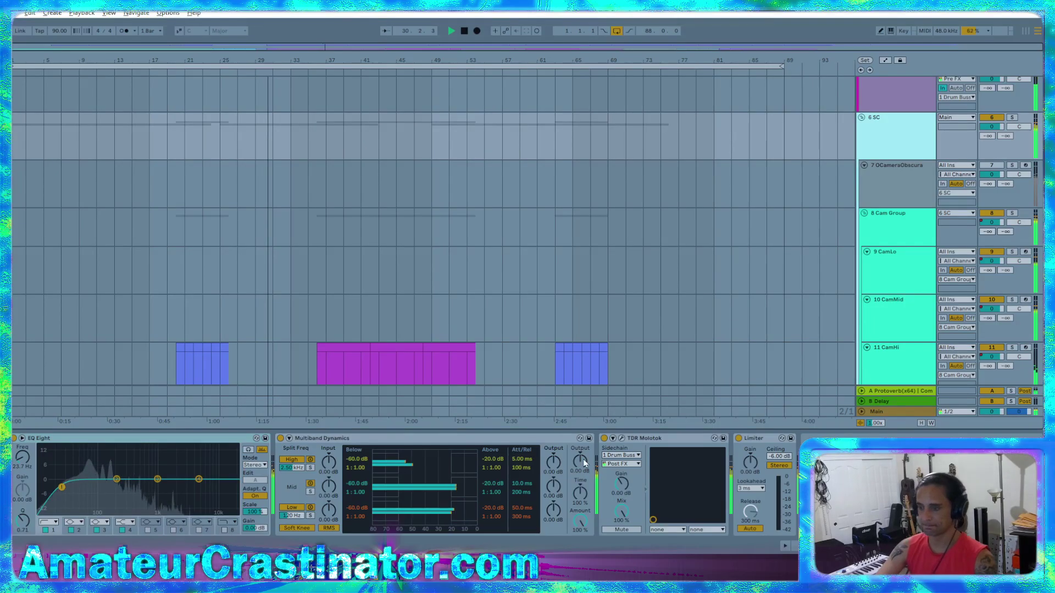
scroll(701, 271, "down", 2)
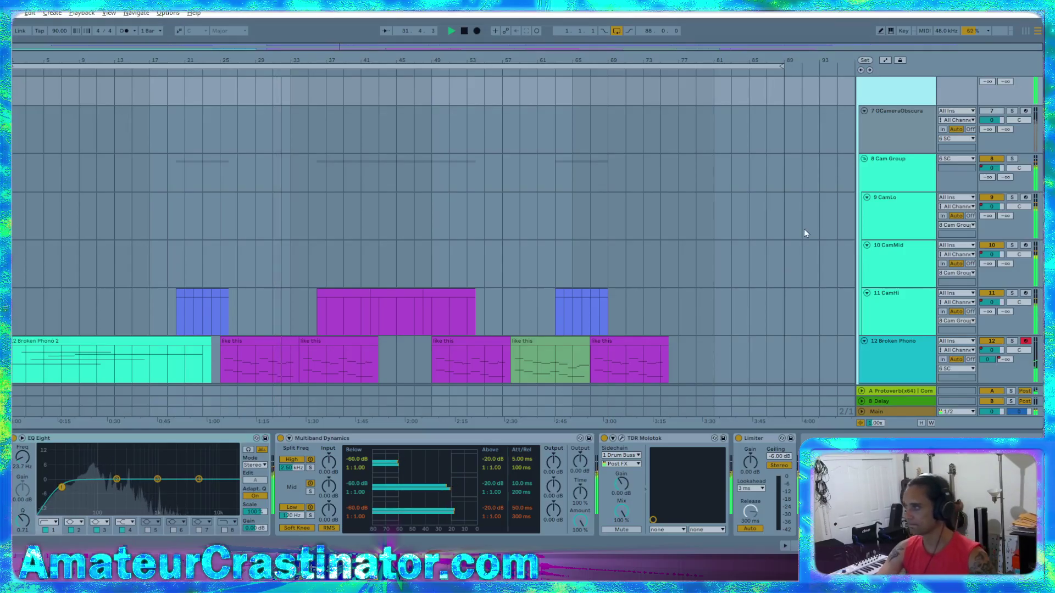
left_click(892, 174)
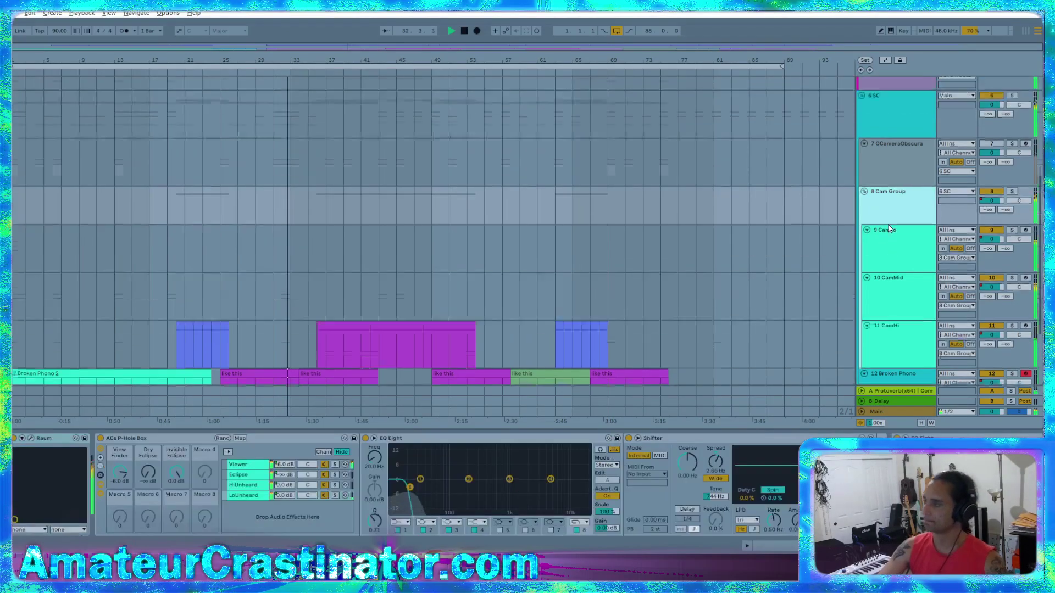
scroll(882, 184, "up", 4)
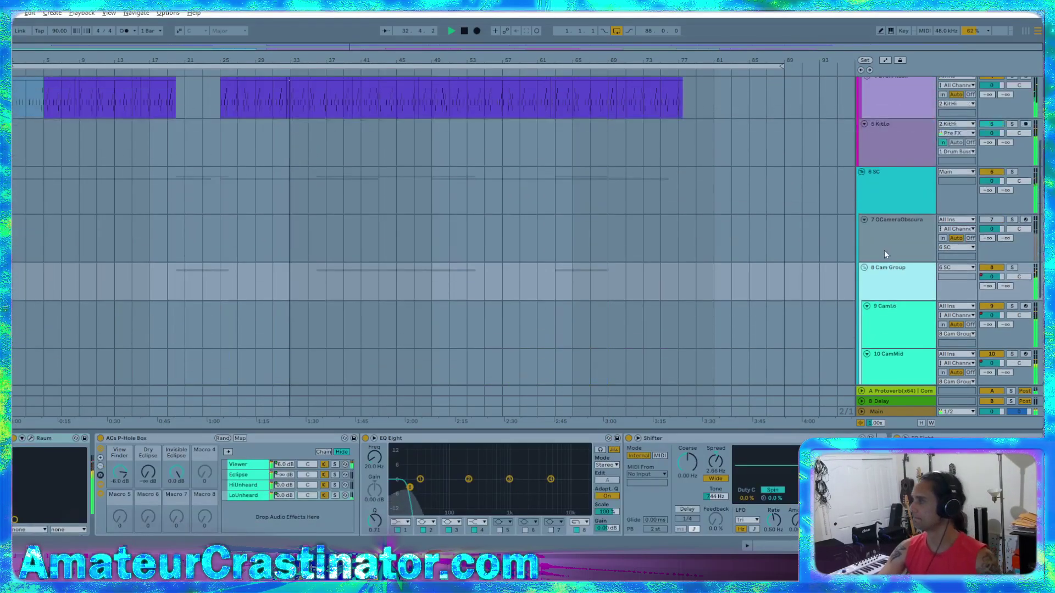
left_click(873, 192)
scroll(885, 320, "down", 3)
scroll(887, 328, "down", 1)
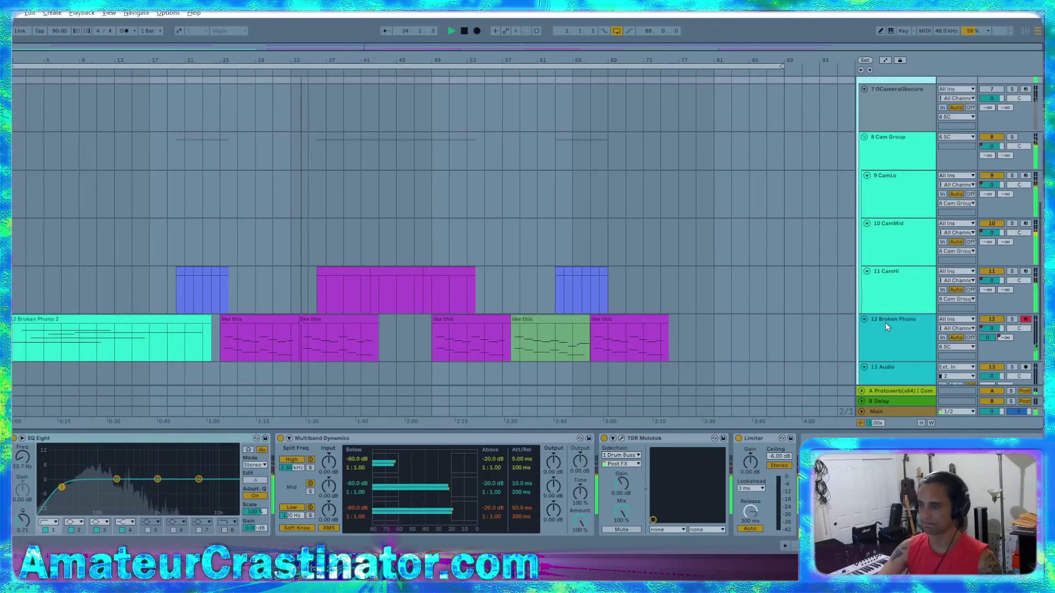
- Lower the SC group's first EQ Eight band to about 15.2 Hz and set Multiband Dynamics' low band to 30 ms attack, 50 ms release
mouse_move(62, 486)
left_mouse_down()
mouse_move(73, 486)
mouse_move(51, 487)
left_mouse_up()
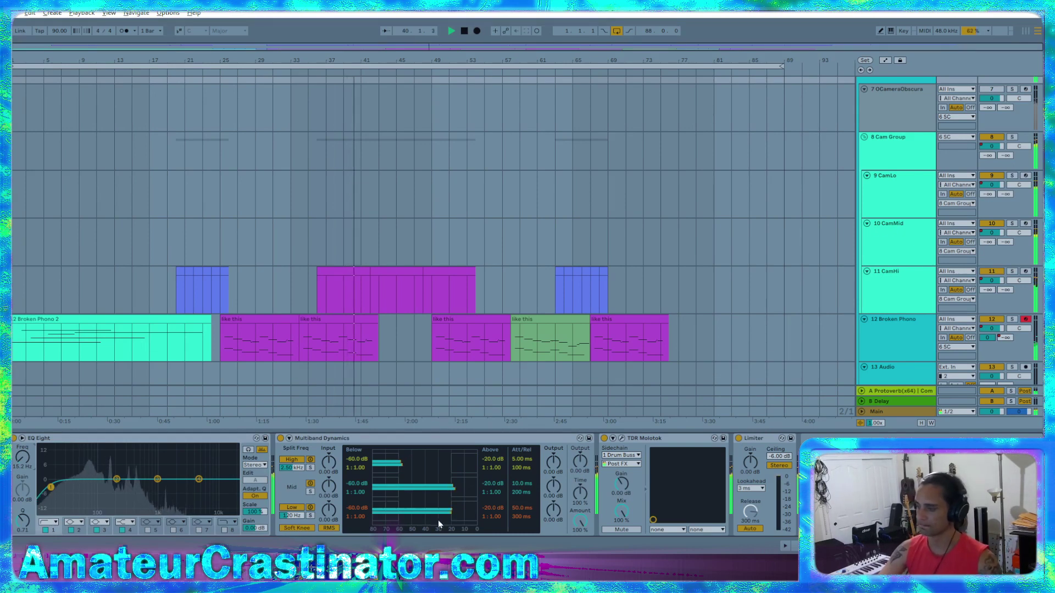
left_click(519, 508)
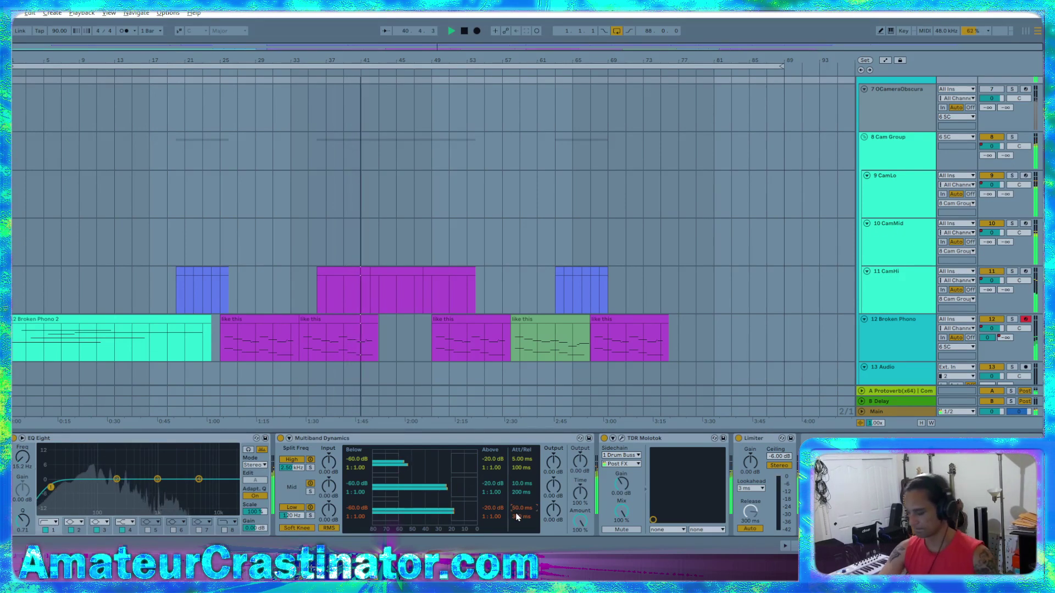
type("30")
key("Return")
left_click(511, 518)
type("3")
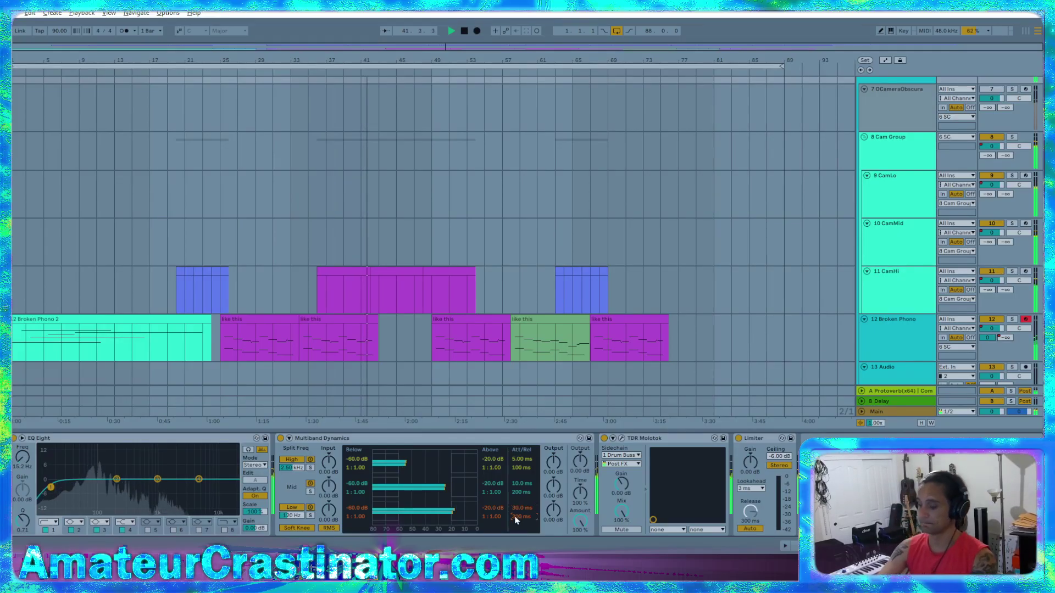
type("0")
key("Return")
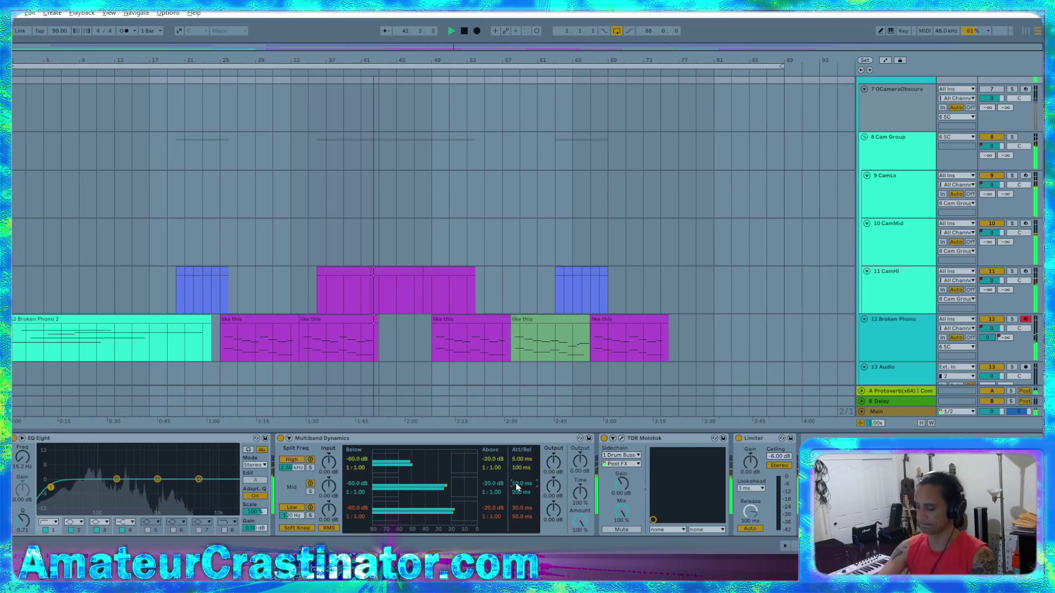
- Set the Multiband Dynamics mid band to a 30 ms attack and 50 ms release
left_click(512, 485)
type("30")
key("Return")
left_click(517, 492)
type("50")
key("Return")
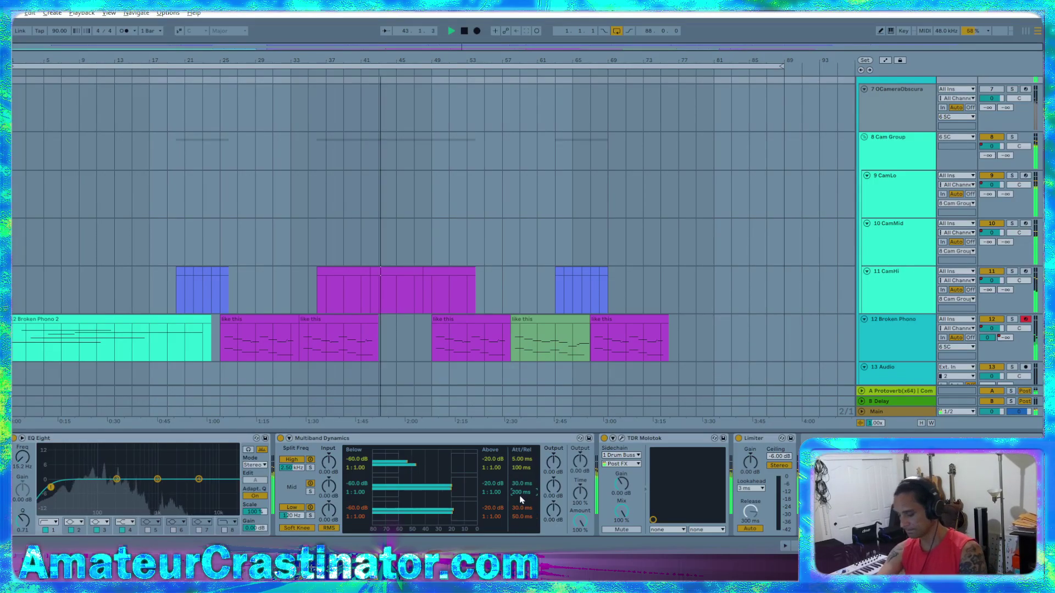
- Set the Multiband Dynamics high band to a 30 ms attack and 50 ms release
left_click(517, 459)
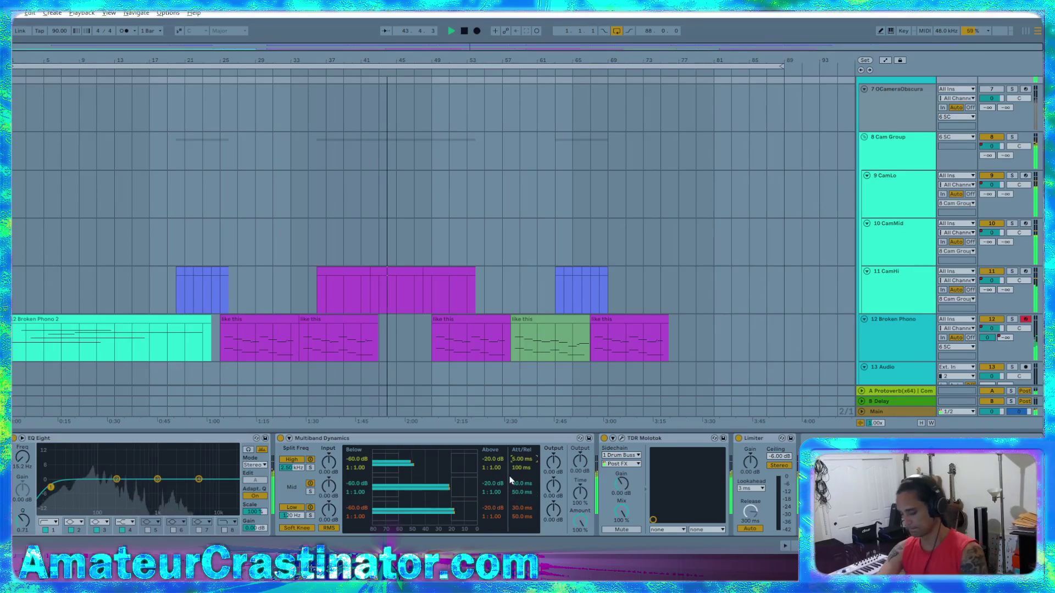
type("30")
key("Return")
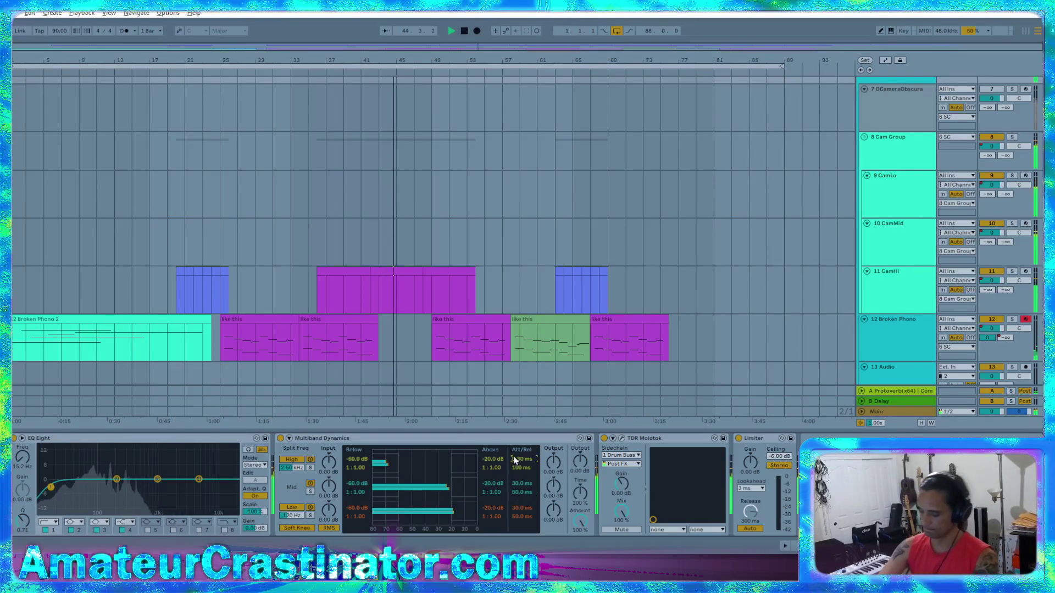
left_click(519, 468)
type("50")
key("Return")
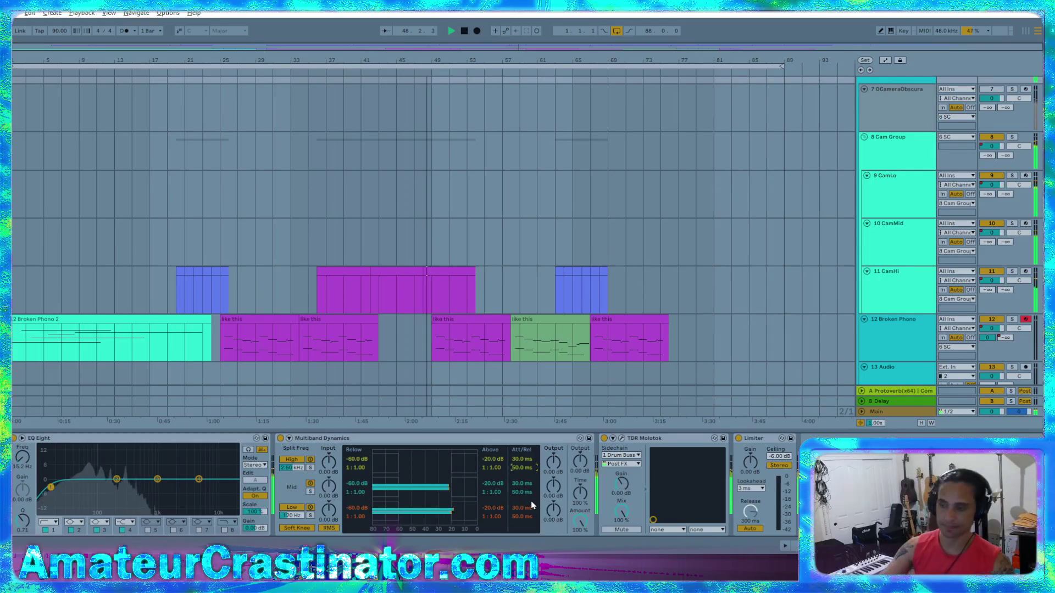
- Set the above-threshold ratios in Multiband Dynamics to 1:1.50 for the low band and 1:2.00 for the mid and high bands
left_click(488, 516)
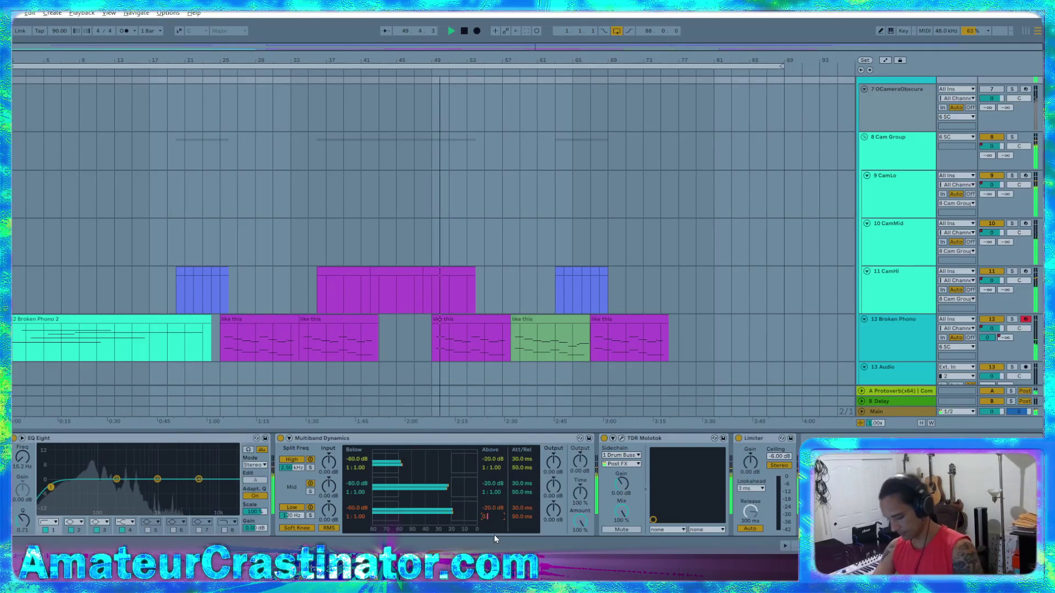
type("0.2")
key("Return")
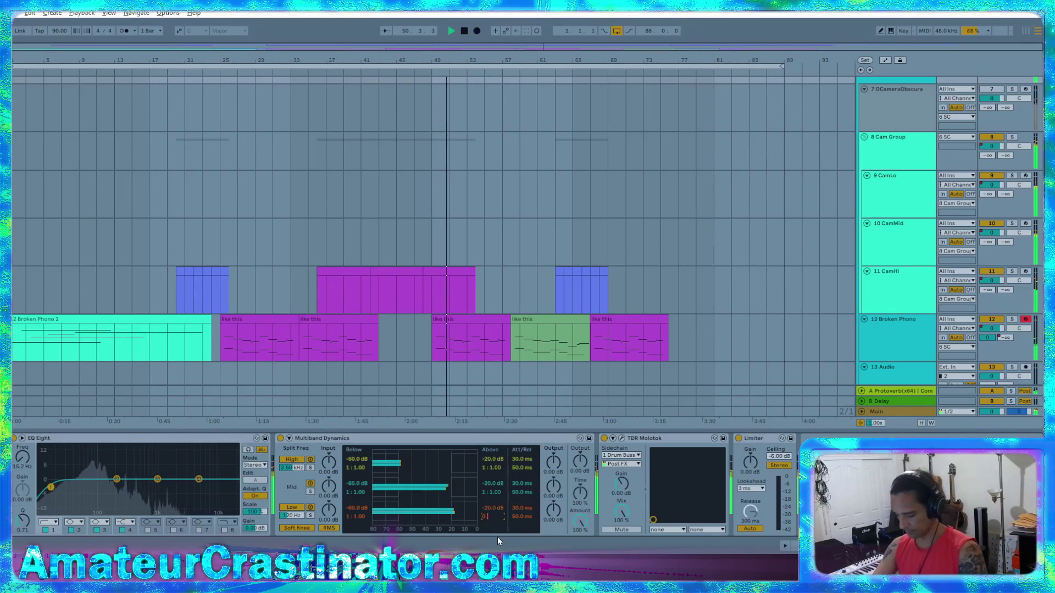
left_click(490, 491)
type("0.8")
key("Return")
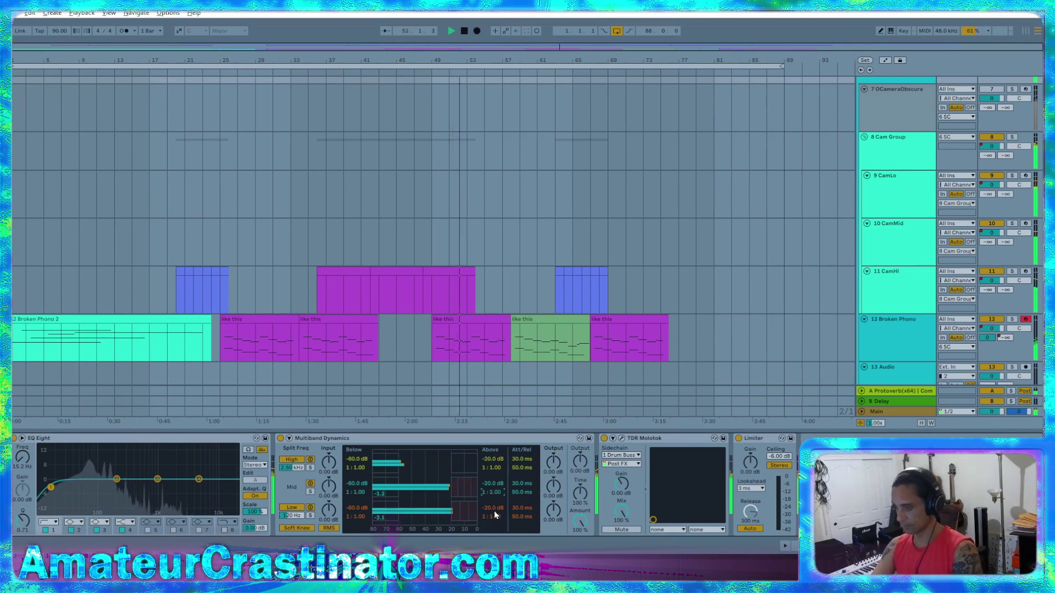
left_click(495, 469)
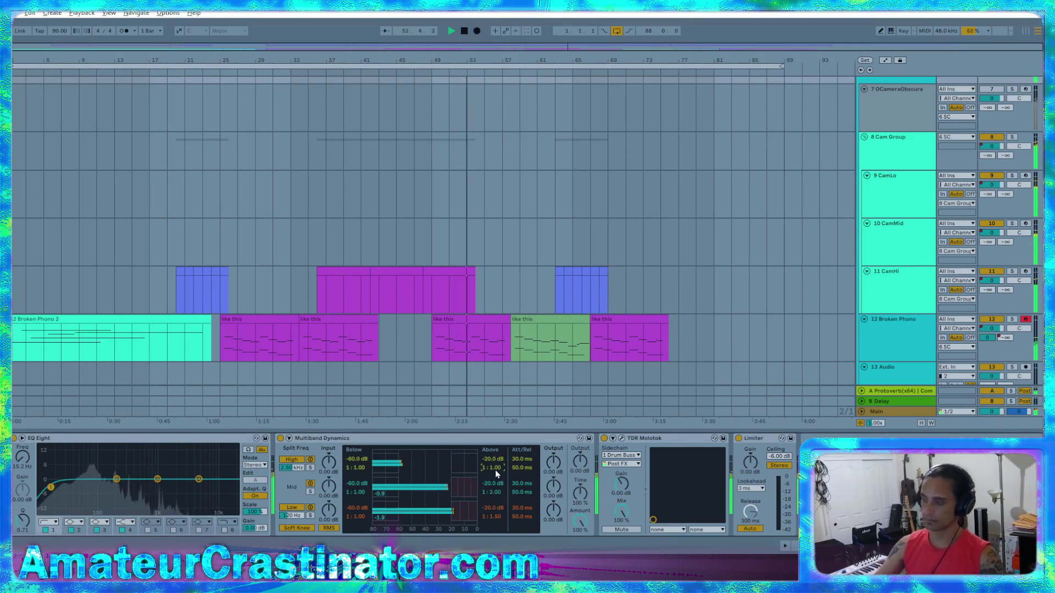
type("0.")
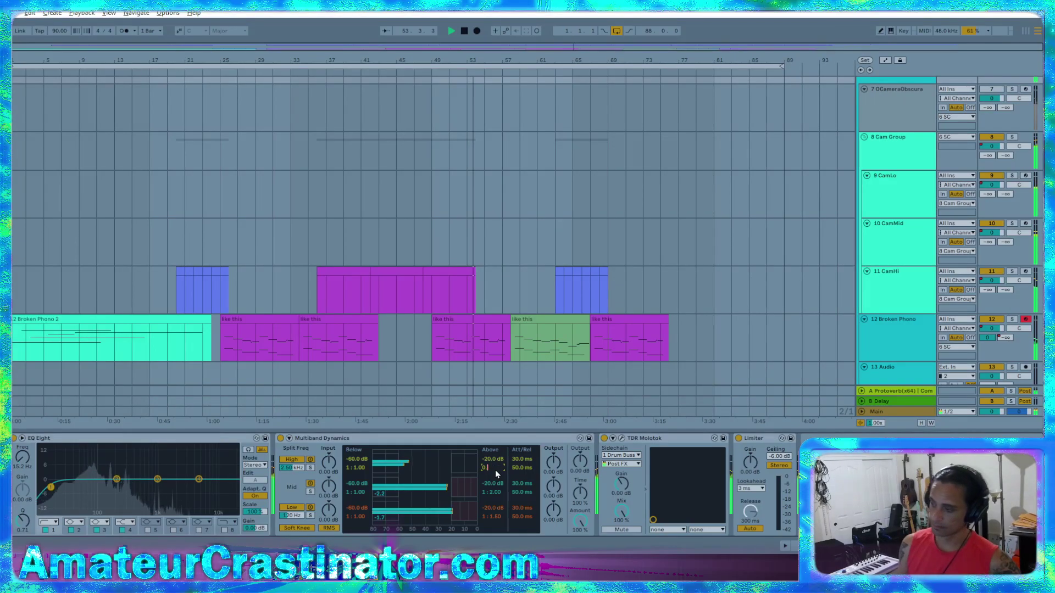
type("5")
key("Return")
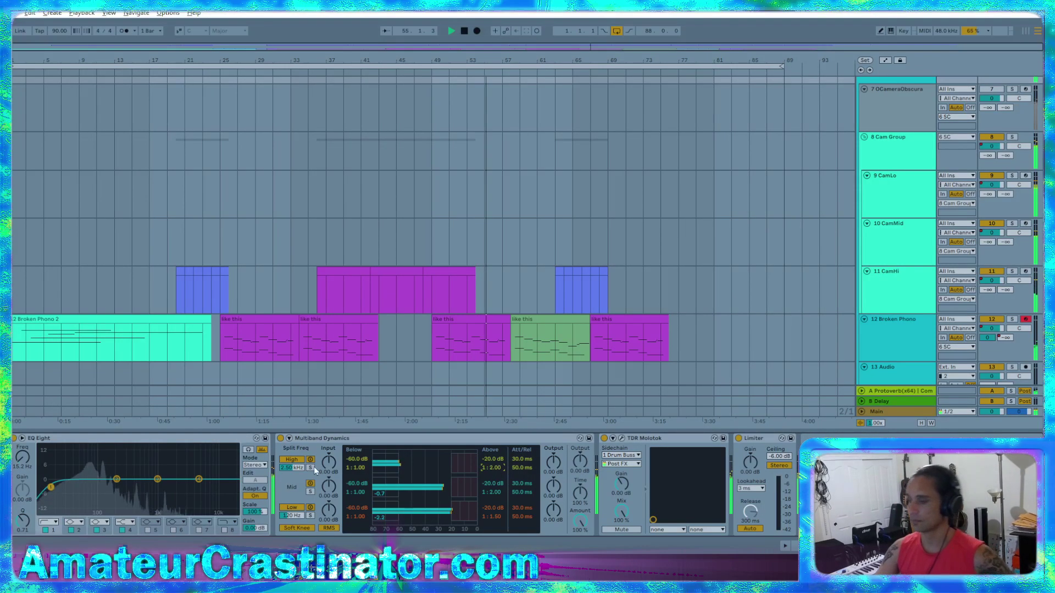
- Raise the Multiband Dynamics high band's input gain to 3 dB and further to 6 dB
left_click(328, 472)
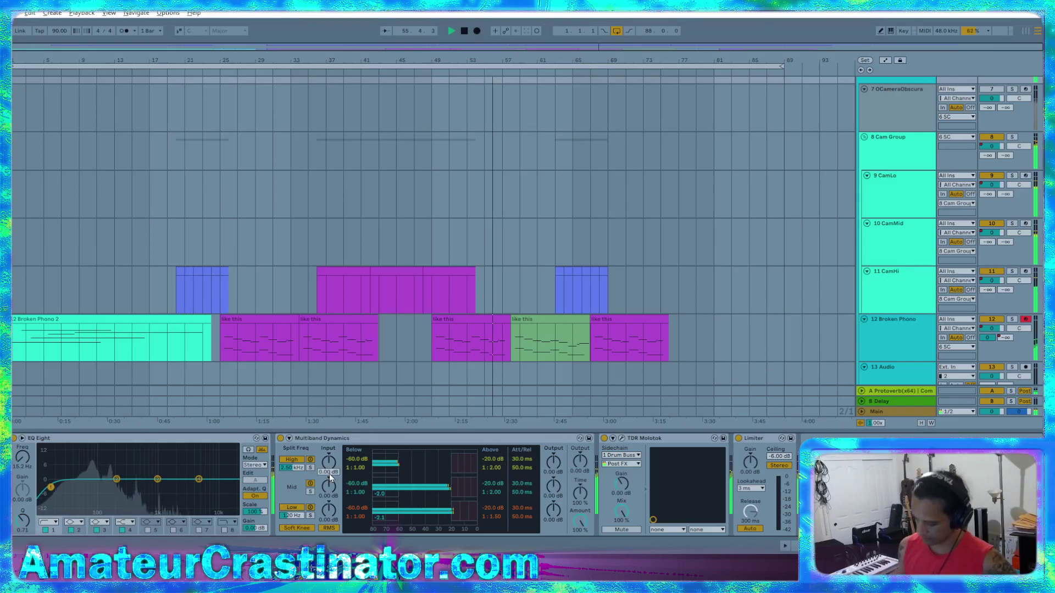
type("3")
key("Return")
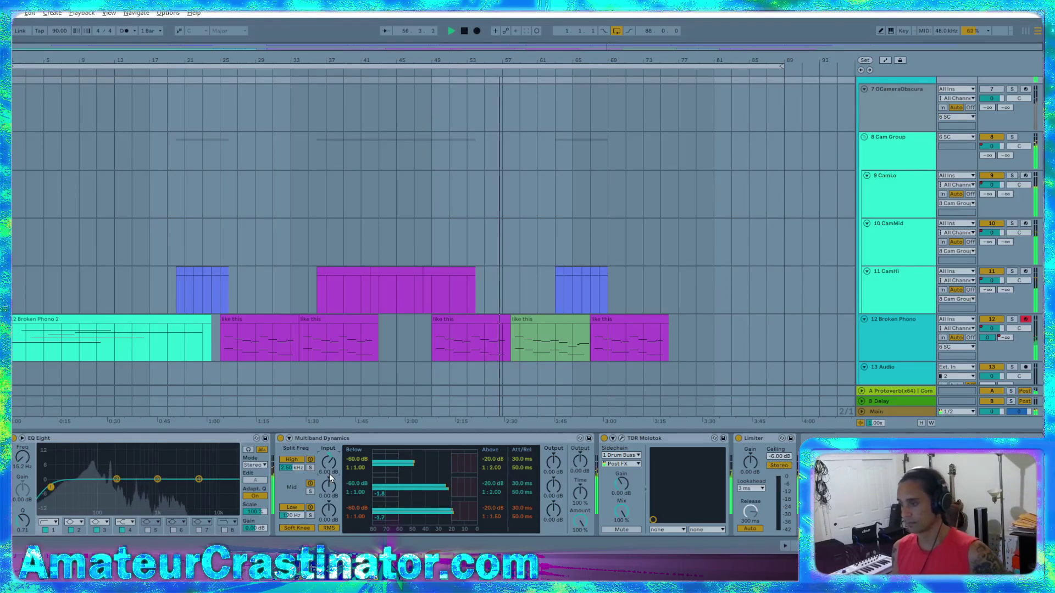
type("6")
key("Return")
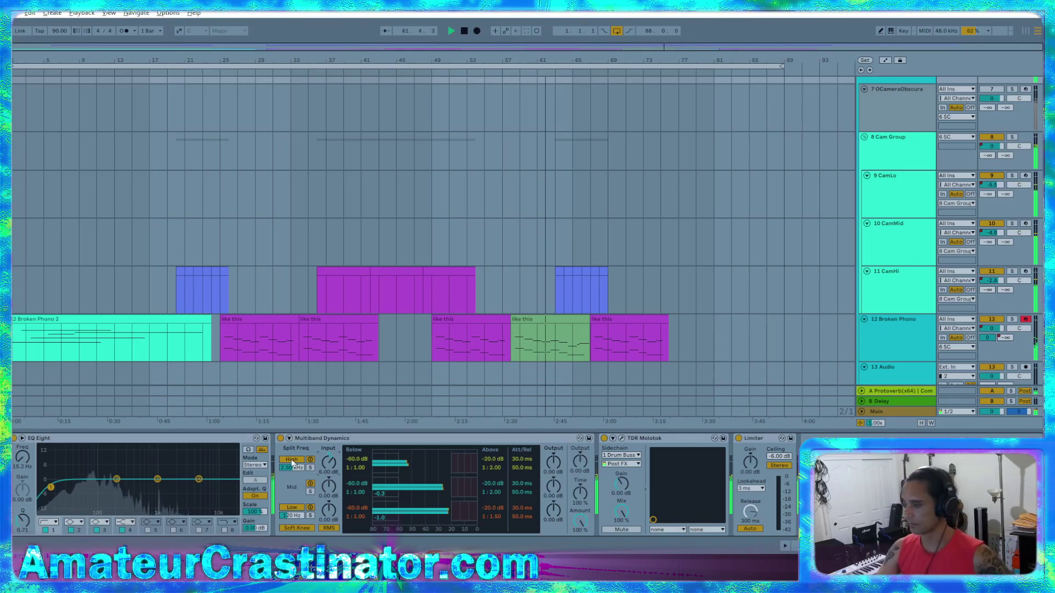
- Using the enlarged EQ Eight spectrum as reference, adjust the Multiband Dynamics low split frequency and set the high split to 700 Hz
left_click(22, 438)
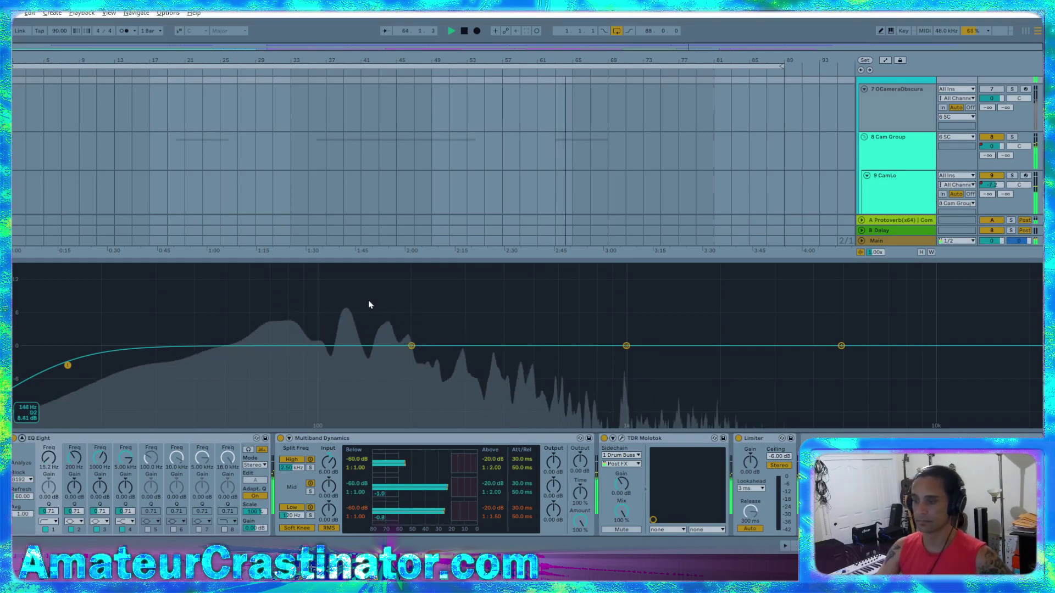
left_click_drag(282, 515, 290, 512)
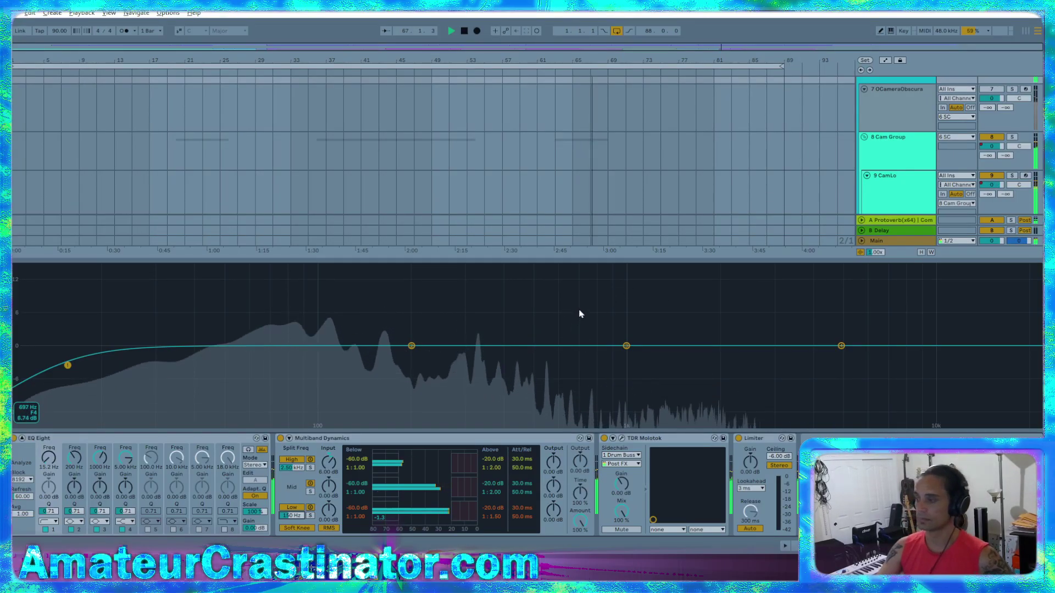
left_click(292, 467)
type("700")
key("Return")
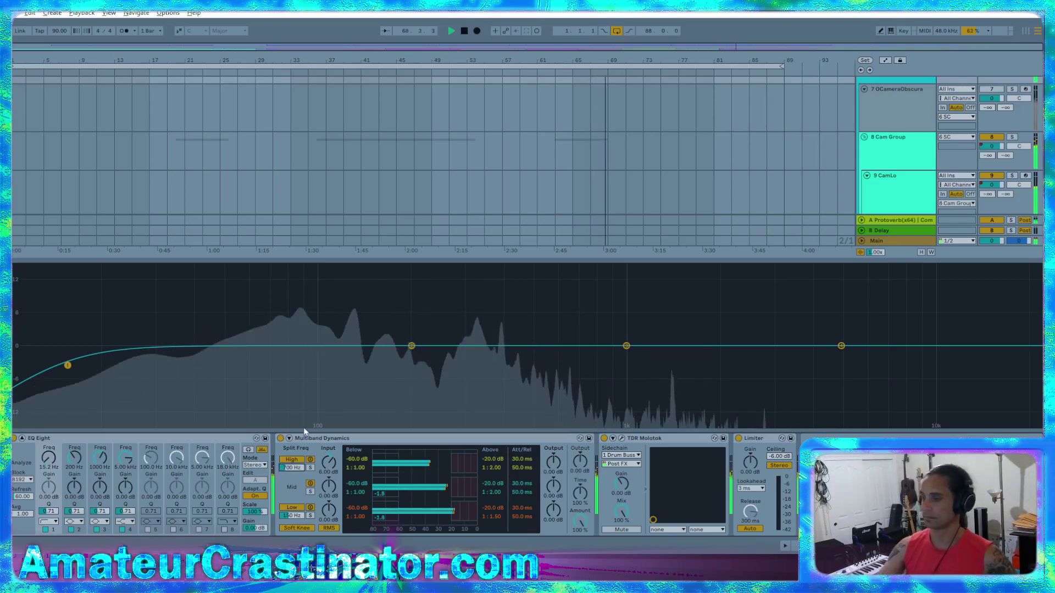
left_click(22, 439)
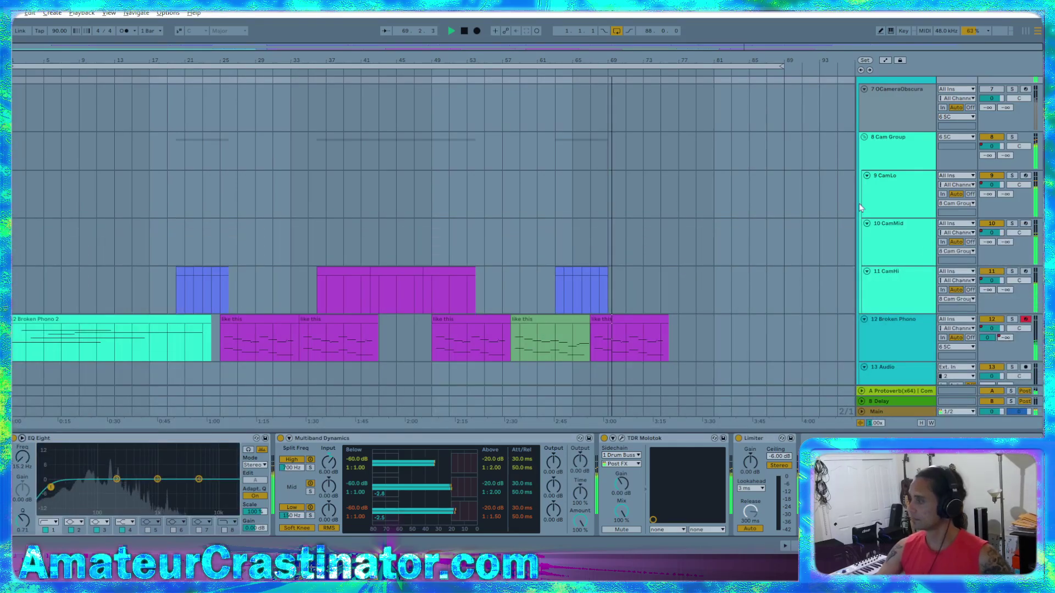
- Move the fourth band of the SC group's EQ Eight up to about 10.2 kHz, keeping its gain flat
scroll(899, 262, "up", 2)
scroll(899, 263, "up", 5)
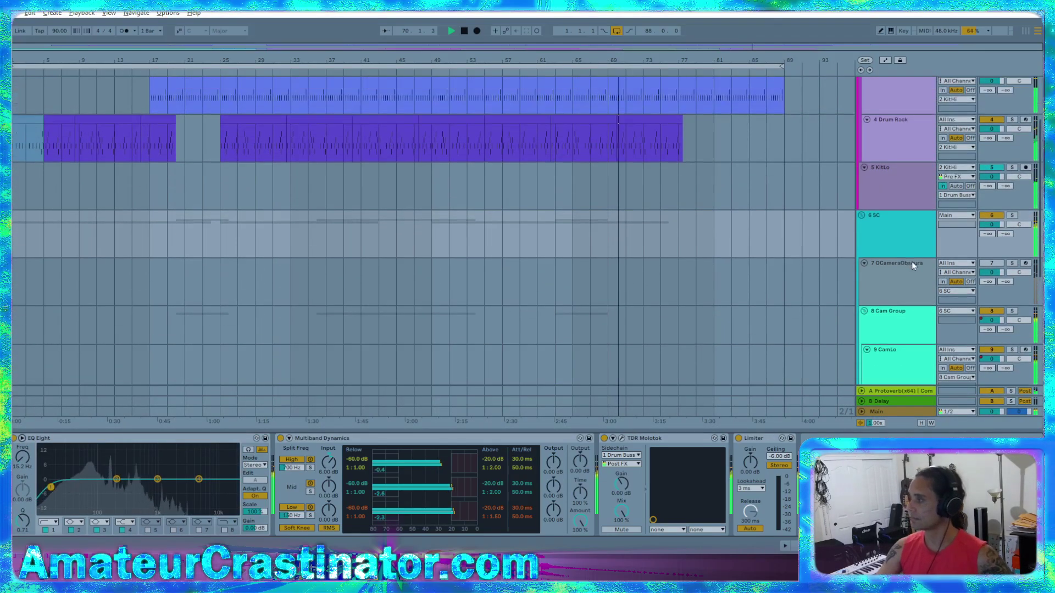
scroll(912, 255, "down", 8)
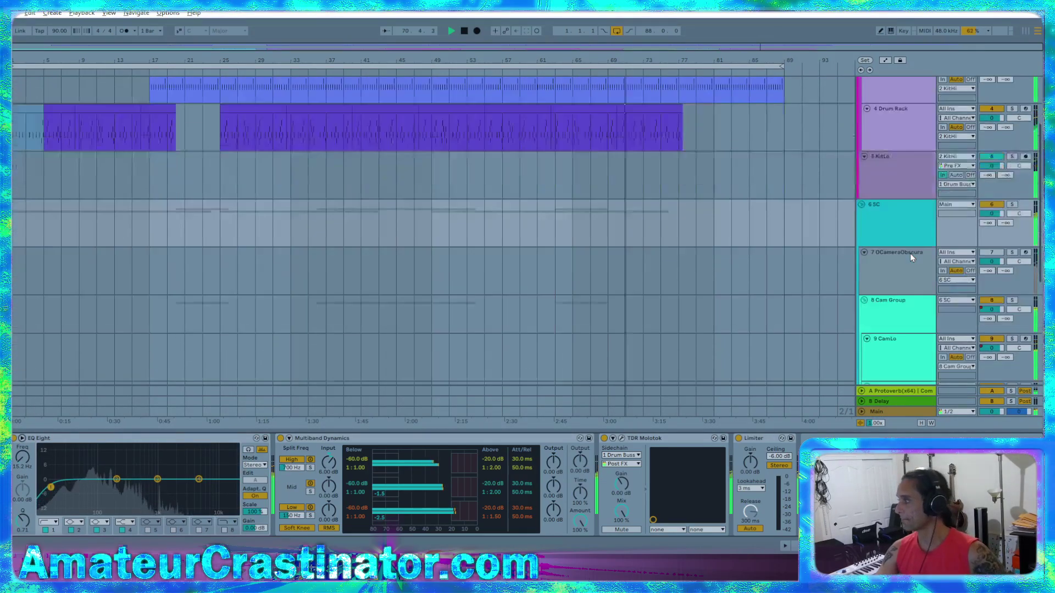
scroll(913, 252, "up", 4)
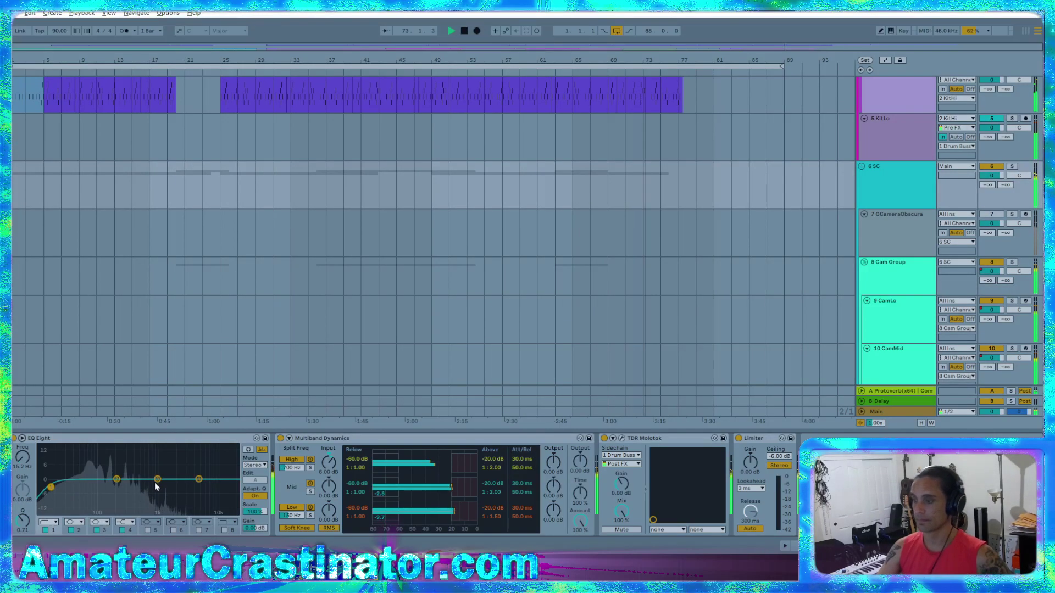
mouse_move(199, 479)
left_mouse_down()
mouse_move(165, 459)
mouse_move(170, 448)
mouse_move(148, 457)
mouse_move(164, 477)
mouse_move(216, 479)
left_mouse_up()
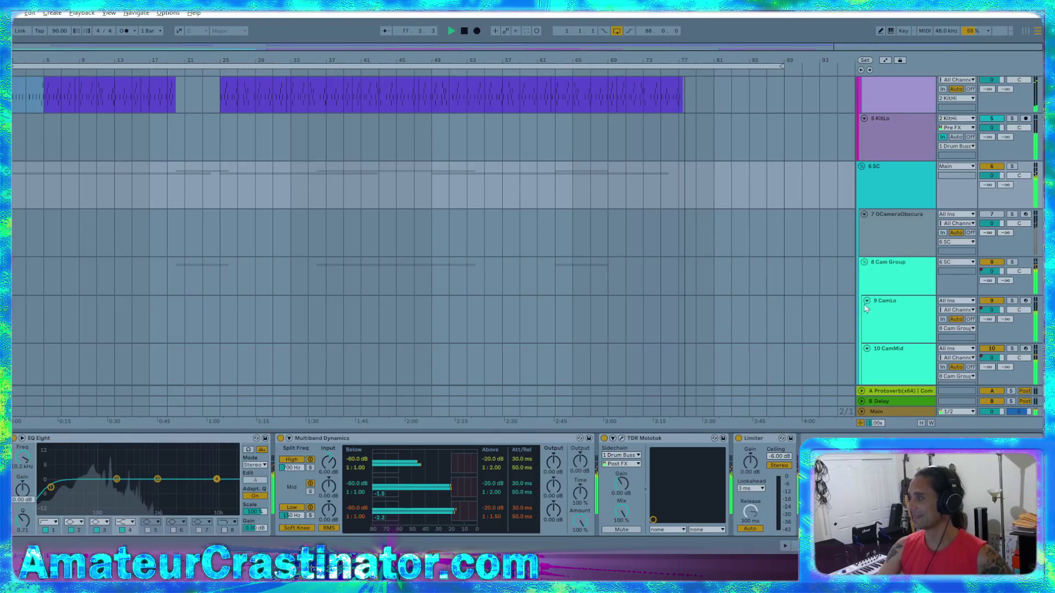
- Compare the mid and side curves of the EQ Eight after KABIN on the Broken Phono track
scroll(864, 304, "down", 3)
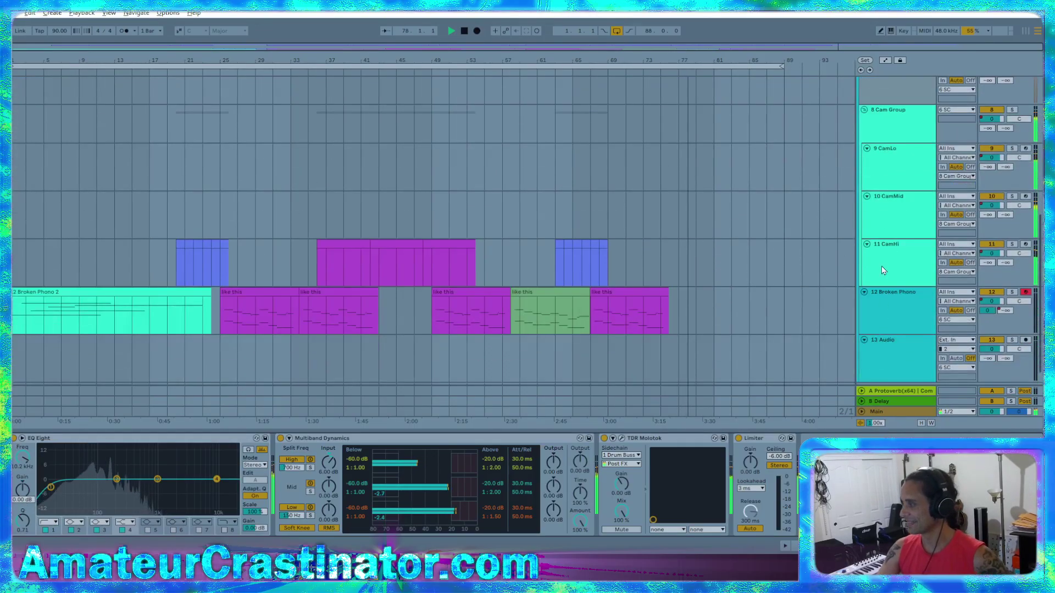
left_click(889, 318)
scroll(888, 318, "down", 1)
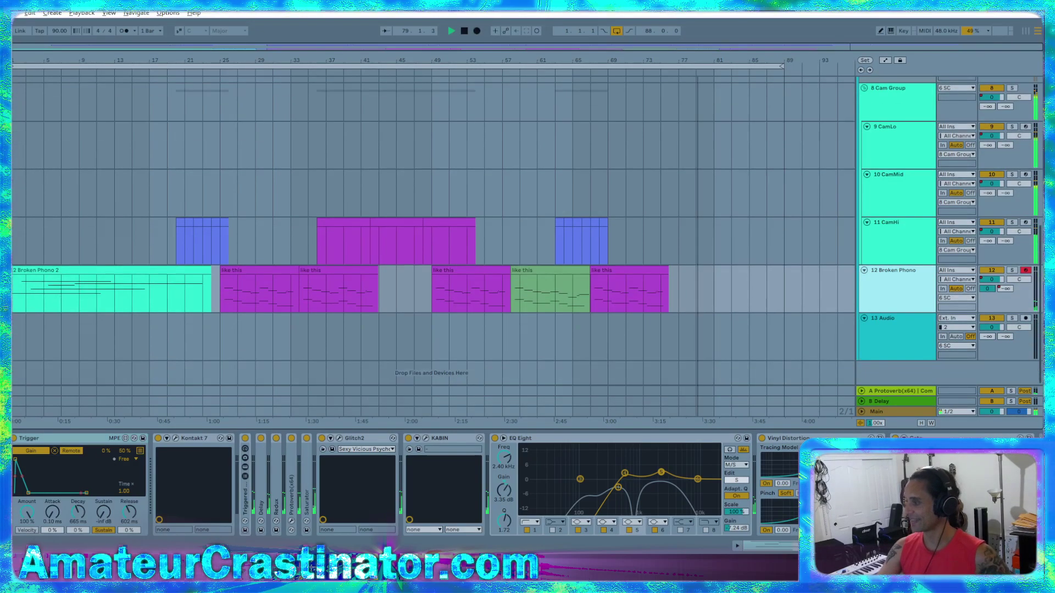
scroll(406, 483, "right", 2)
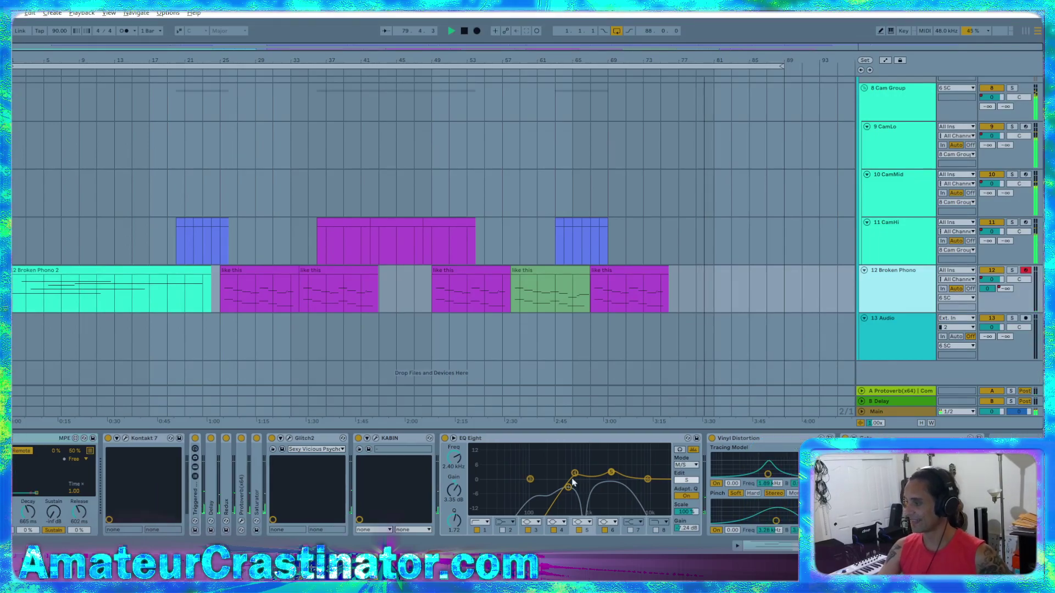
left_click(686, 480)
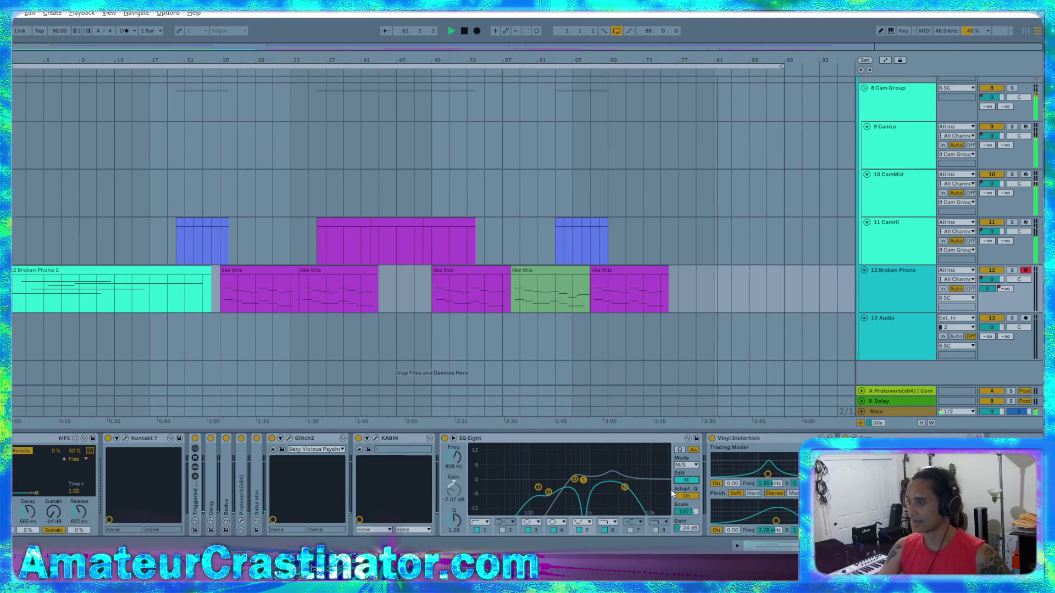
left_click(686, 481)
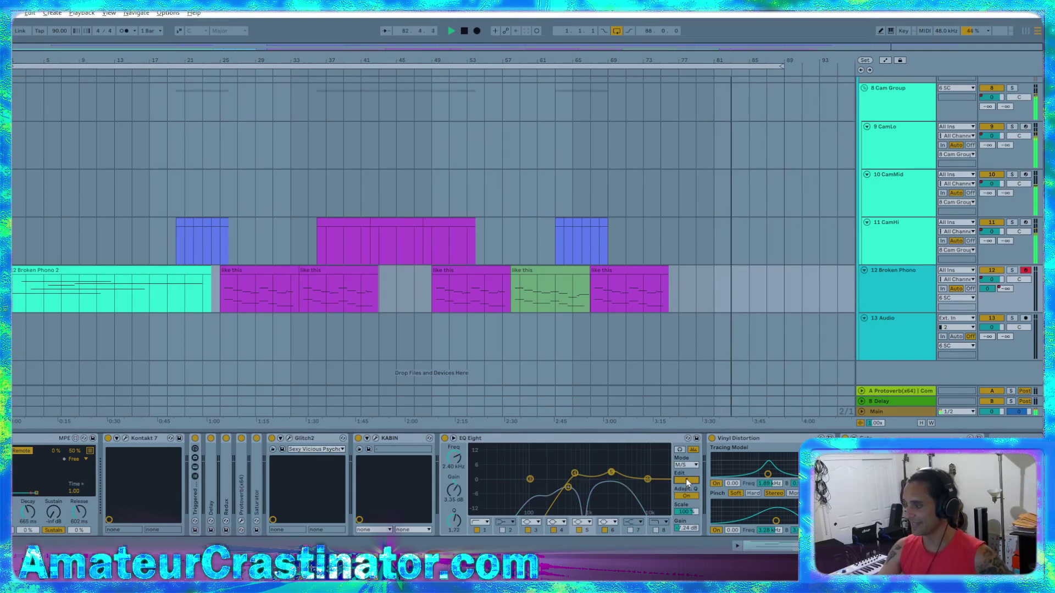
left_click(686, 481)
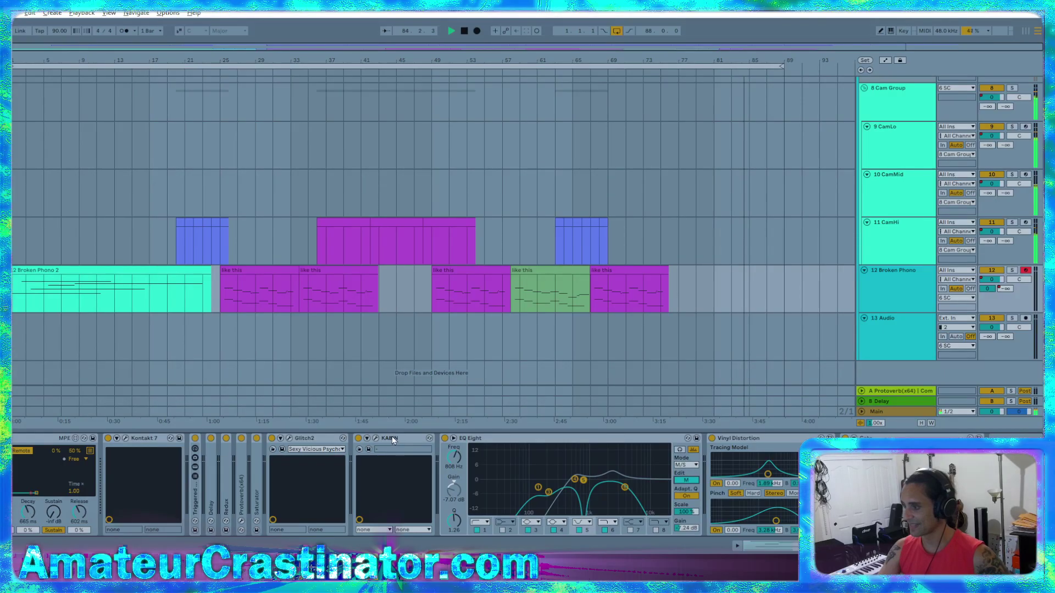
- Collapse the EQ Eight after KABIN and switch off the EQ Eight that follows the Gate on Broken Phono
double_click(531, 441)
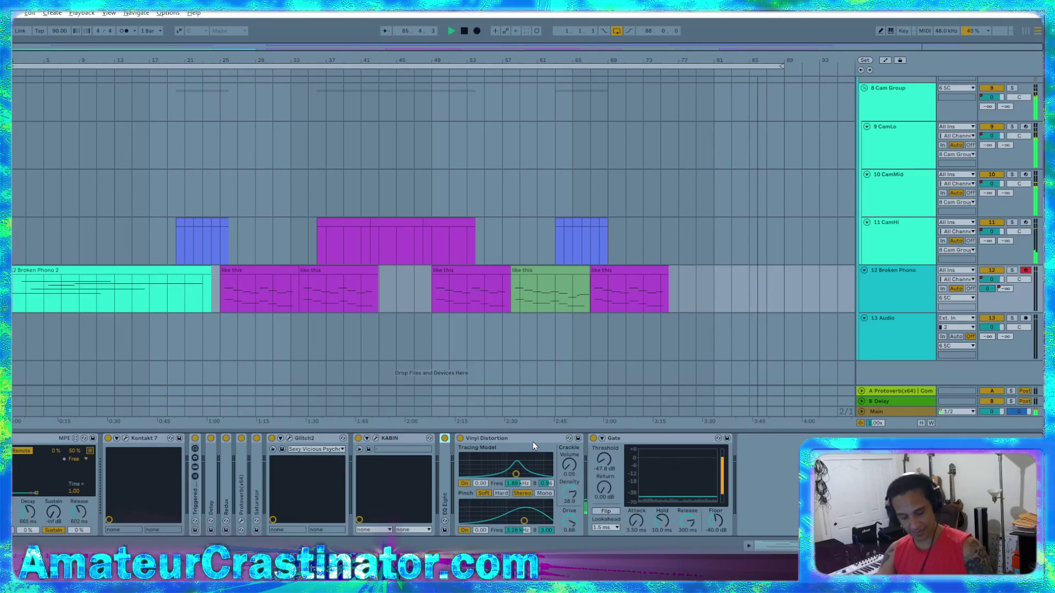
scroll(645, 286, "up", 8)
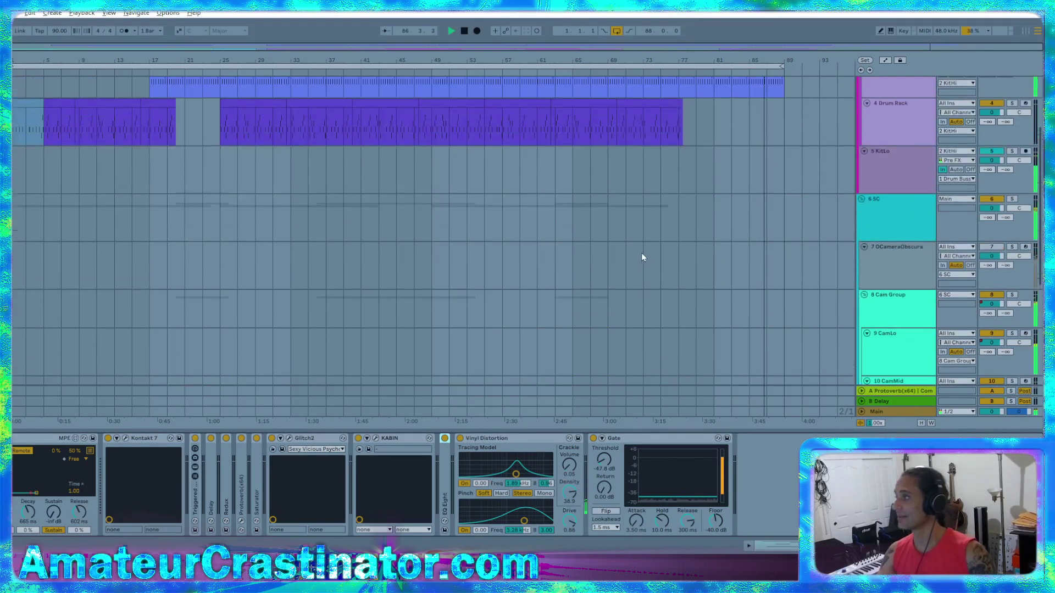
scroll(637, 261, "down", 8)
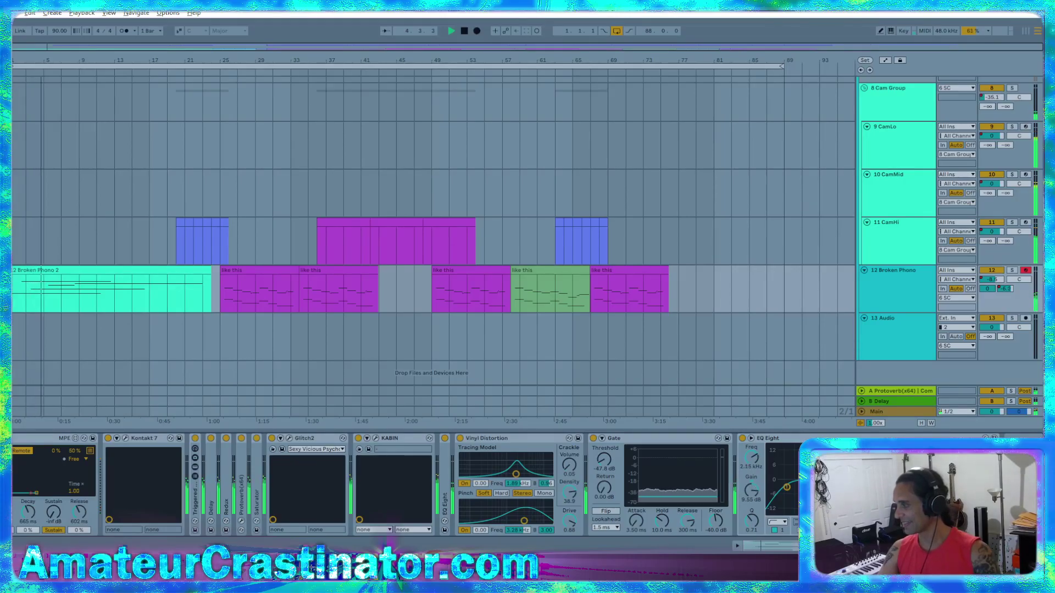
left_click(742, 438)
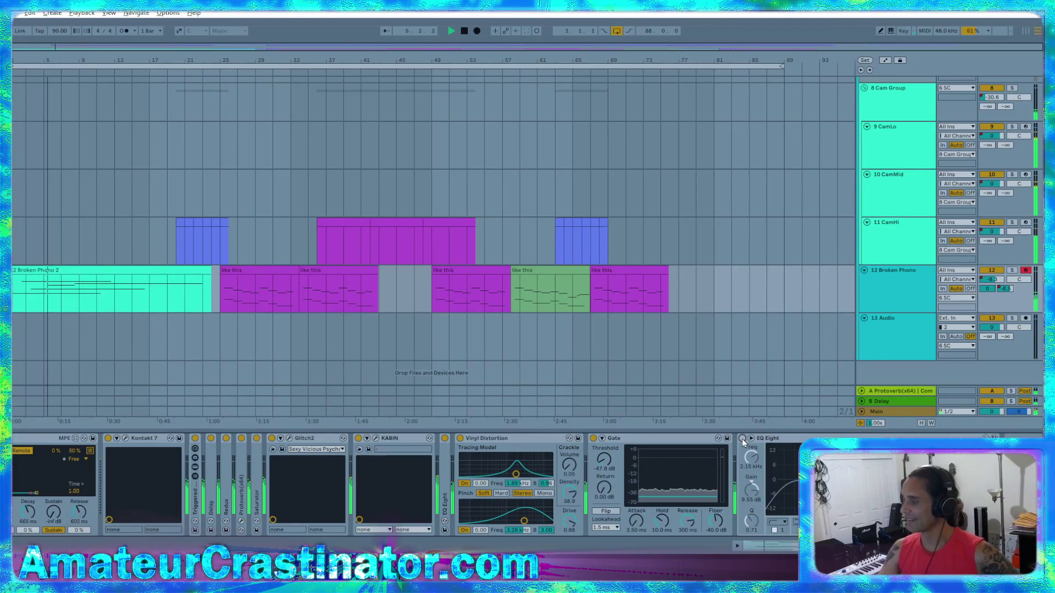
- Switch the EQ Eight after the Gate on Broken Phono back on and retune its selected band to about 1.7 kHz with about 7.3 dB gain
left_click(741, 438)
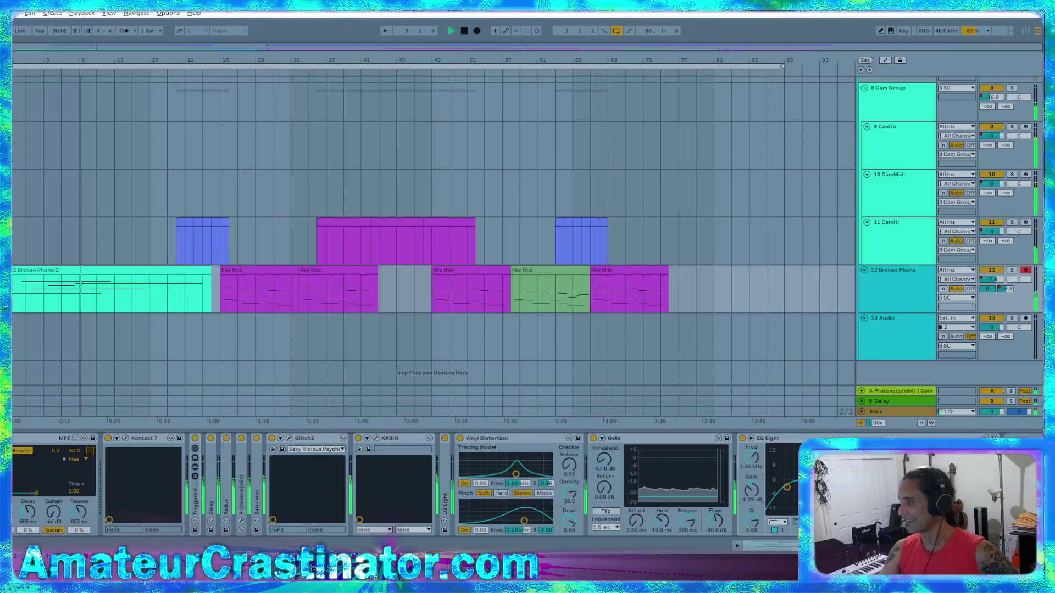
left_click_drag(754, 488, 754, 483)
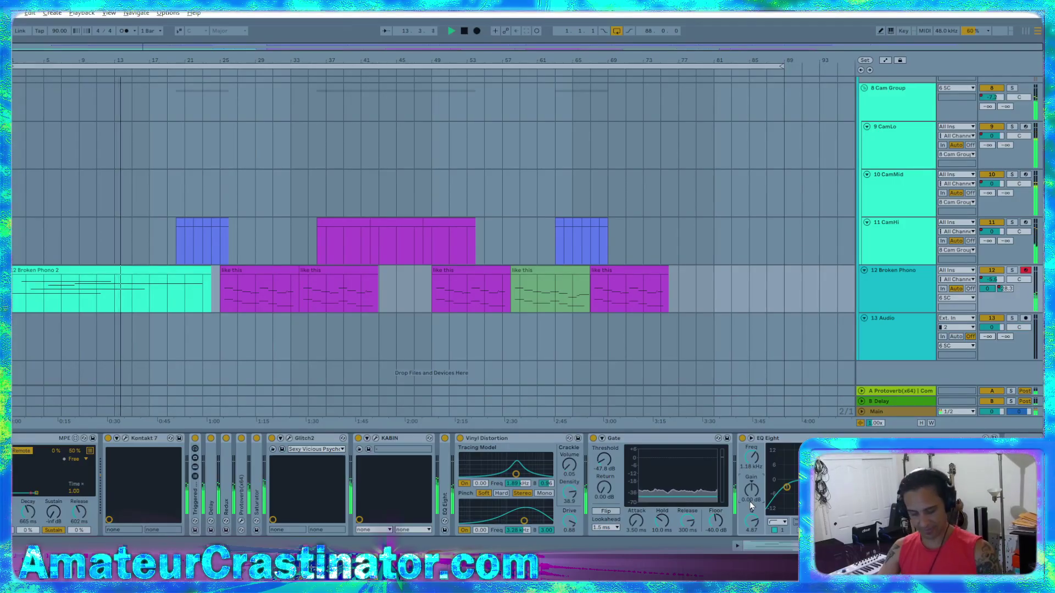
left_click_drag(753, 486, 754, 504)
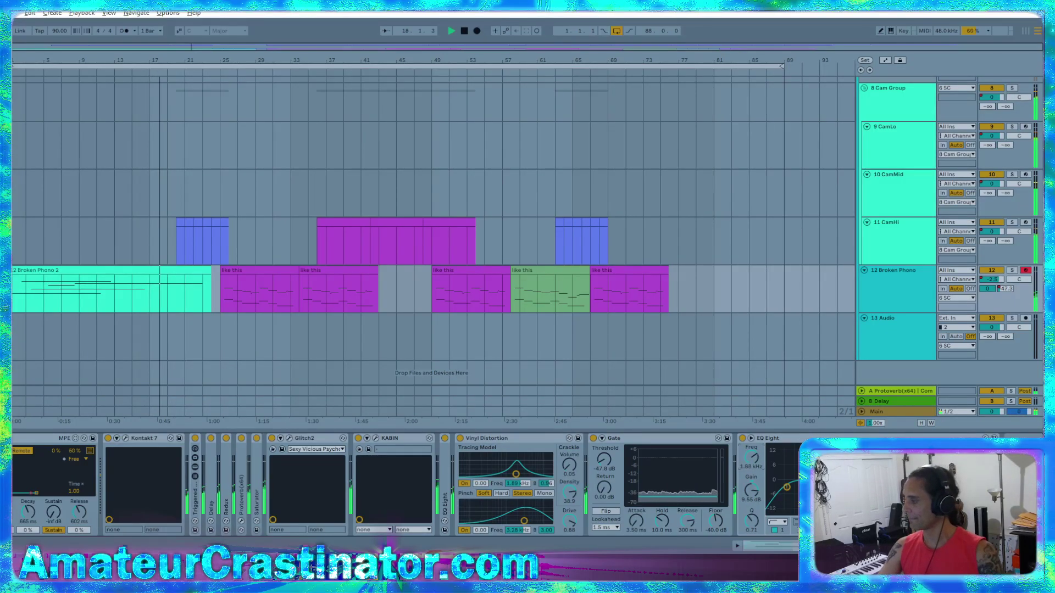
left_click_drag(757, 463, 751, 446)
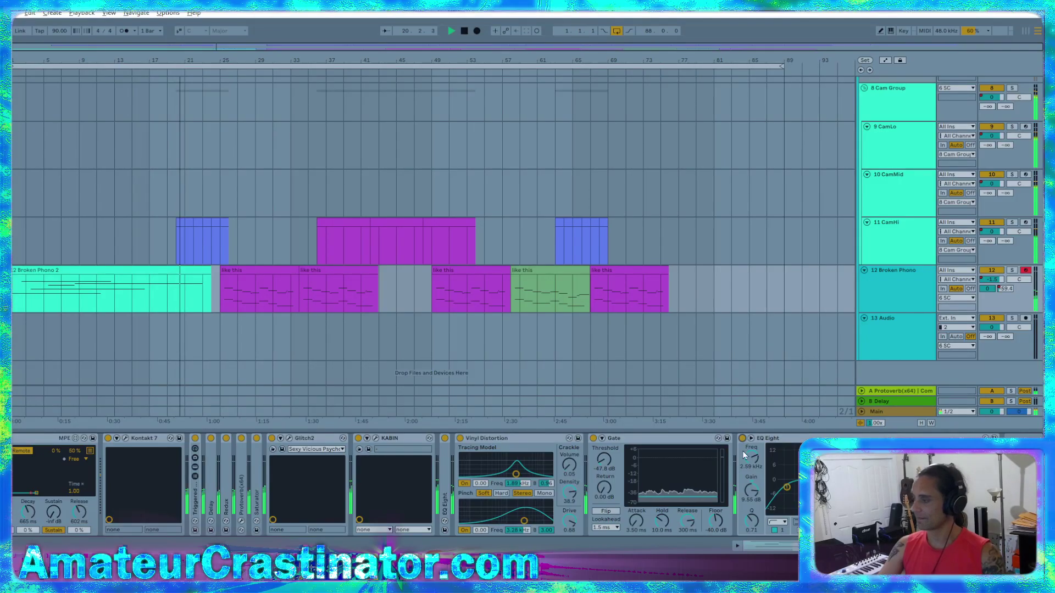
left_click_drag(756, 493, 756, 502)
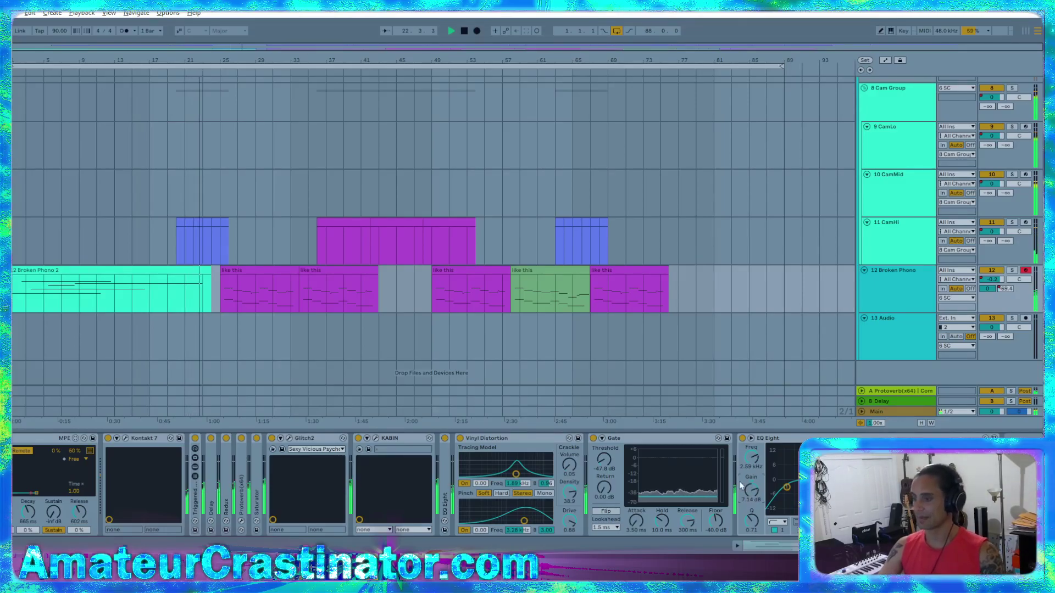
scroll(126, 500, "left", 2)
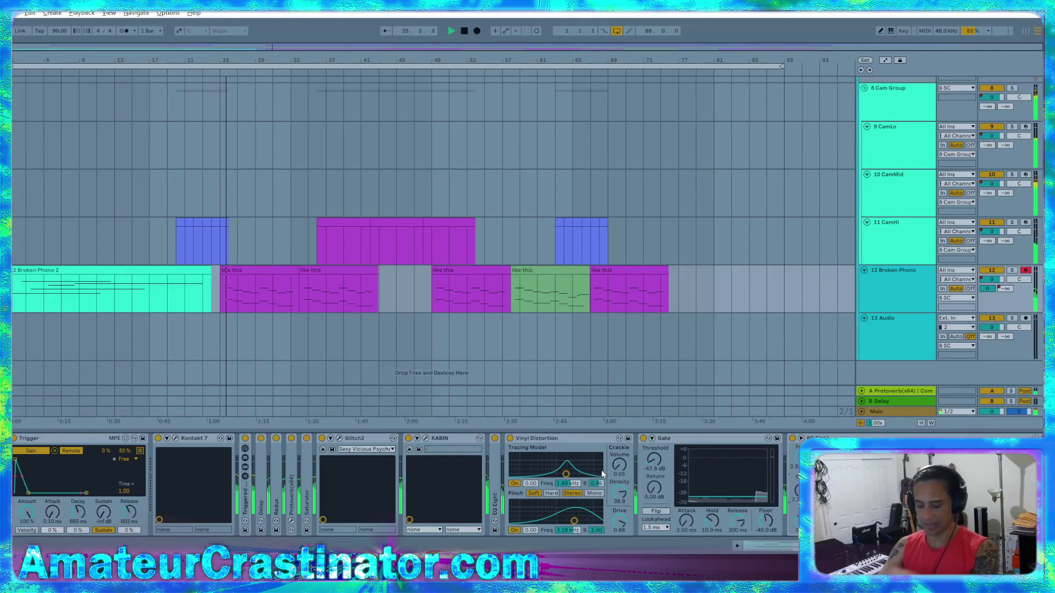
scroll(697, 461, "right", 3)
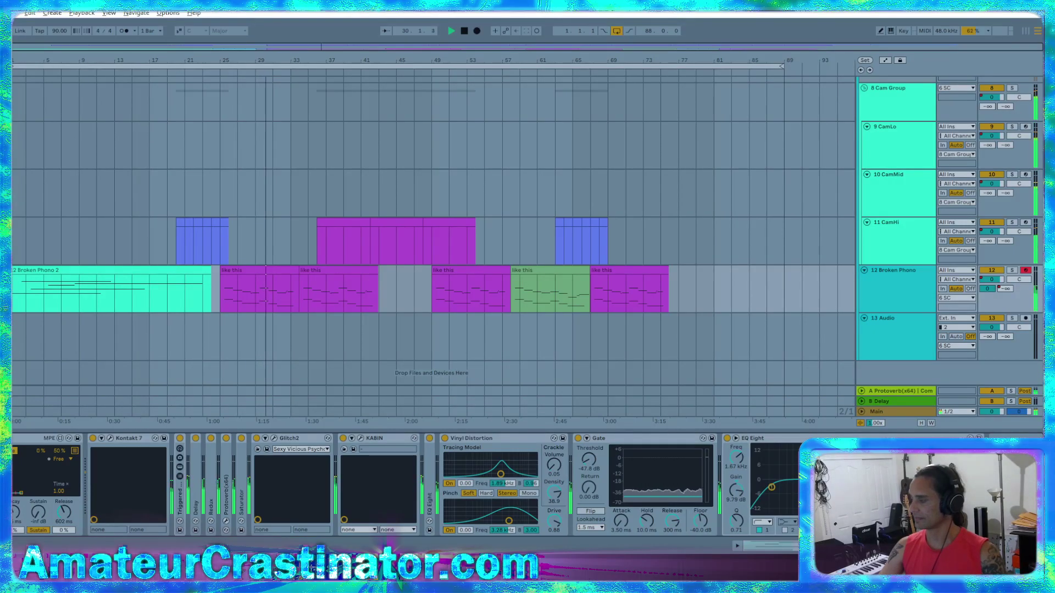
- Toggle the EQ Eight after the Gate on Broken Phono to compare the sound with and without it
left_click(726, 439)
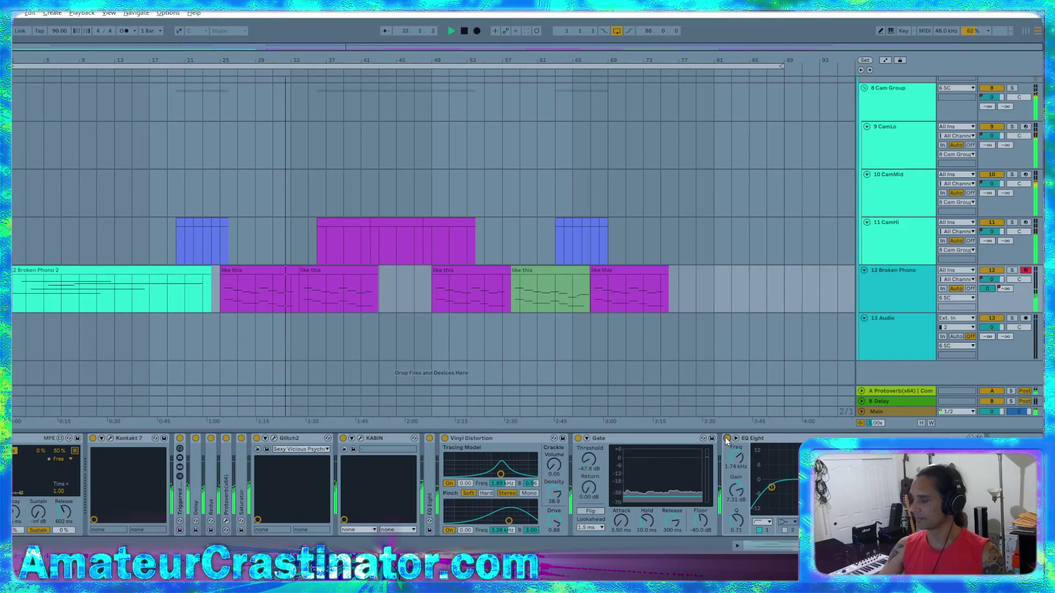
left_click(726, 439)
left_click(725, 439)
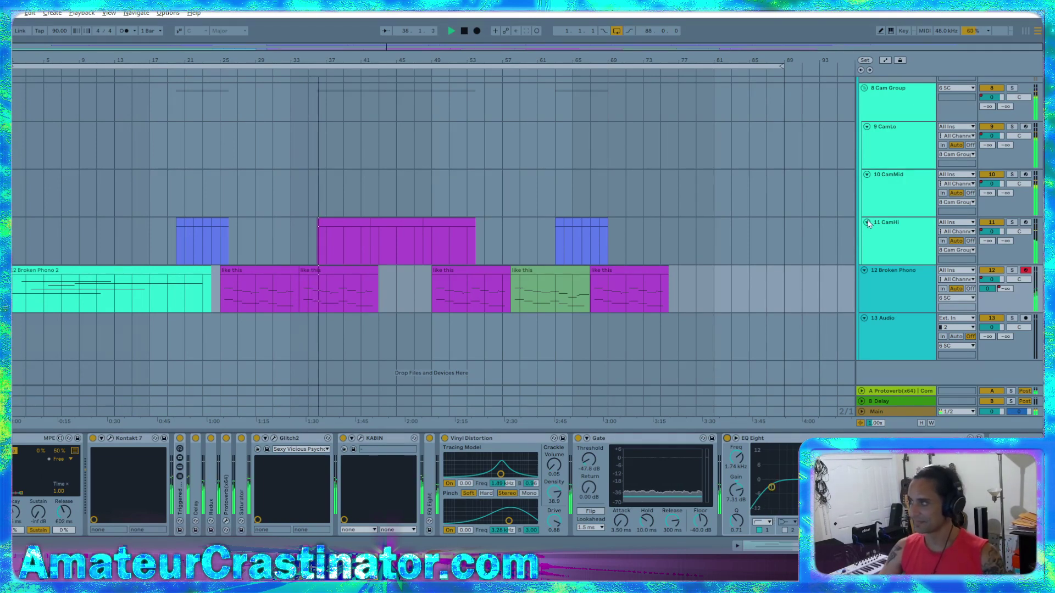
- Select the SC group and compare its sound with Multiband Dynamics bypassed and active
scroll(893, 211, "up", 1)
scroll(893, 212, "up", 1)
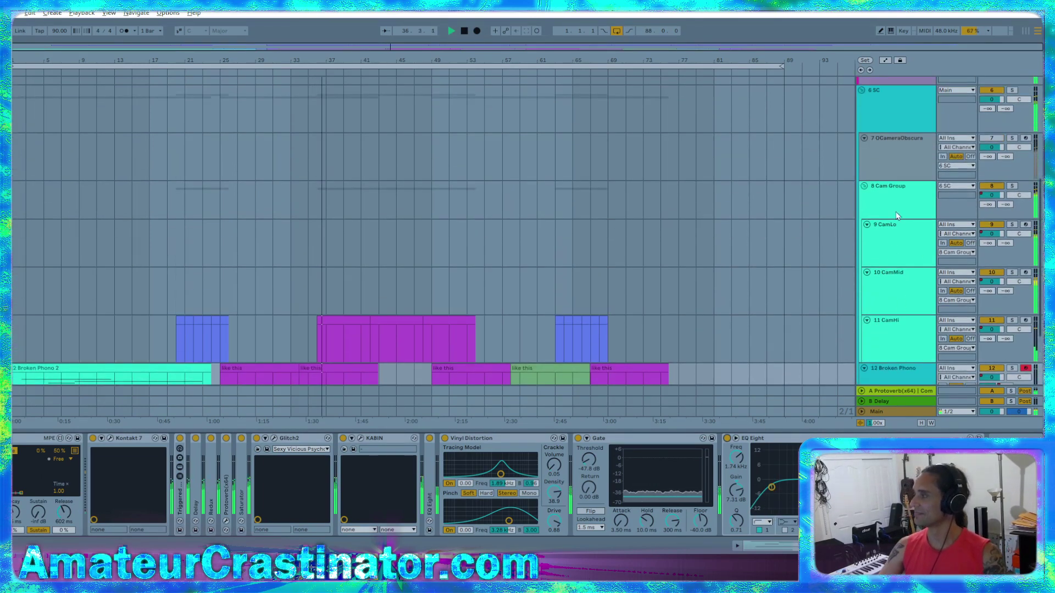
left_click(903, 119)
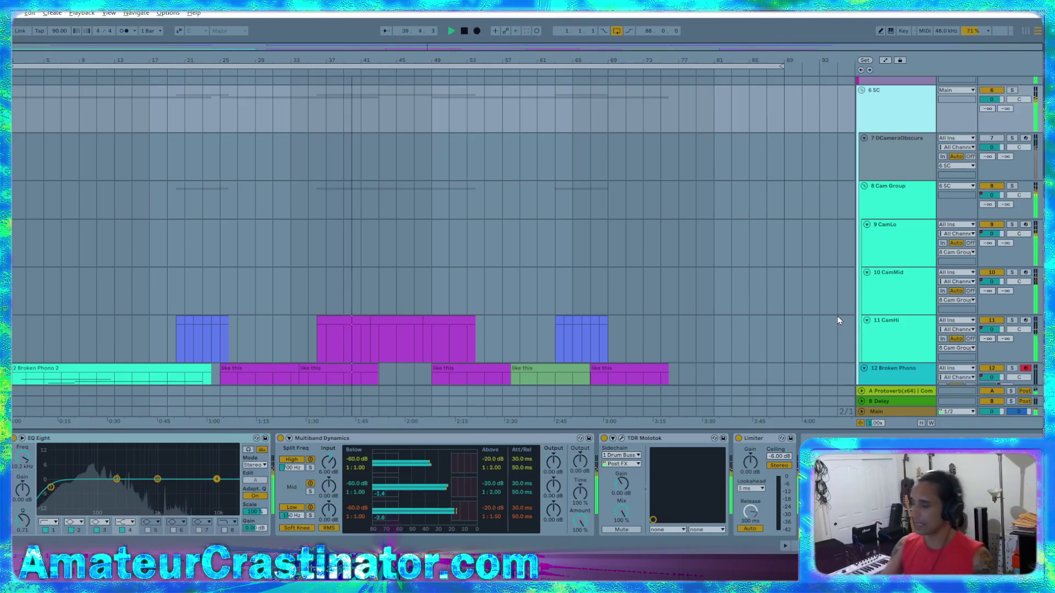
left_click(280, 438)
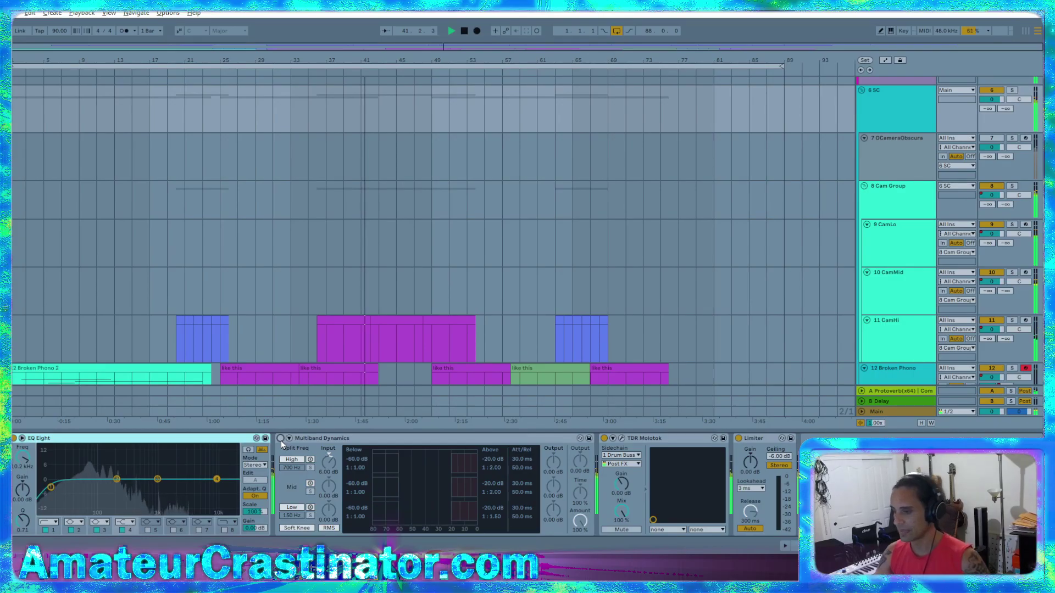
left_click(280, 438)
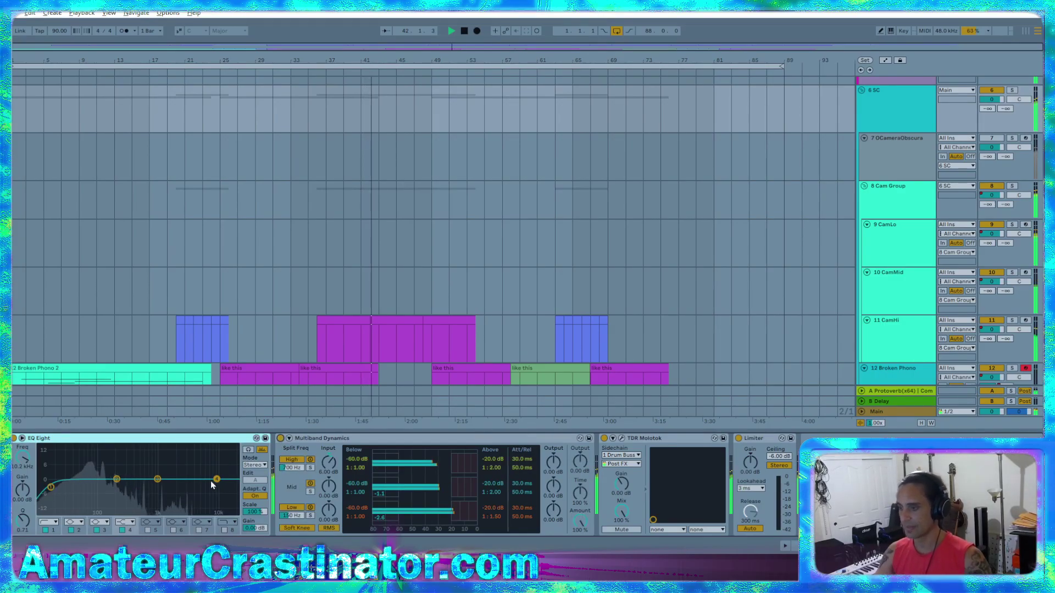
- Move the fourth band of the SC group's EQ Eight to 1.70 kHz with about 5.45 dB of gain
scroll(391, 306, "down", 3)
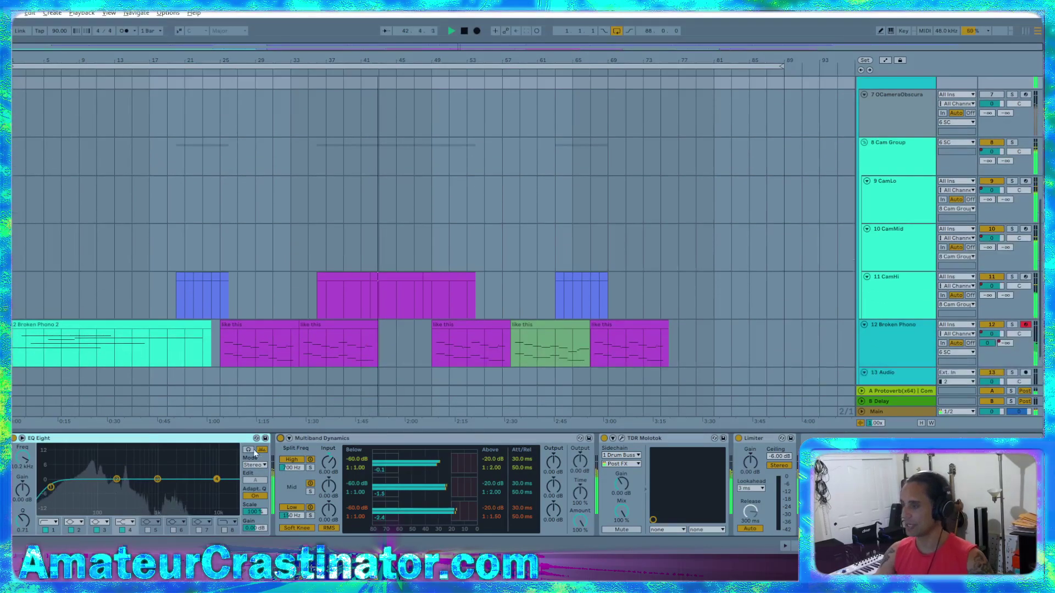
left_click_drag(215, 483, 171, 463)
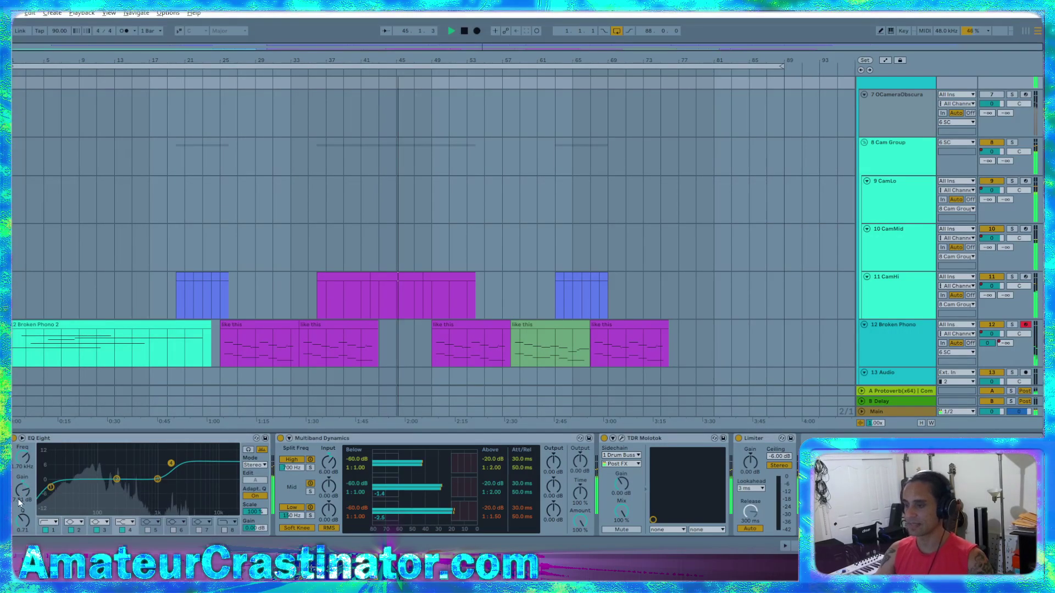
left_click_drag(22, 490, 23, 500)
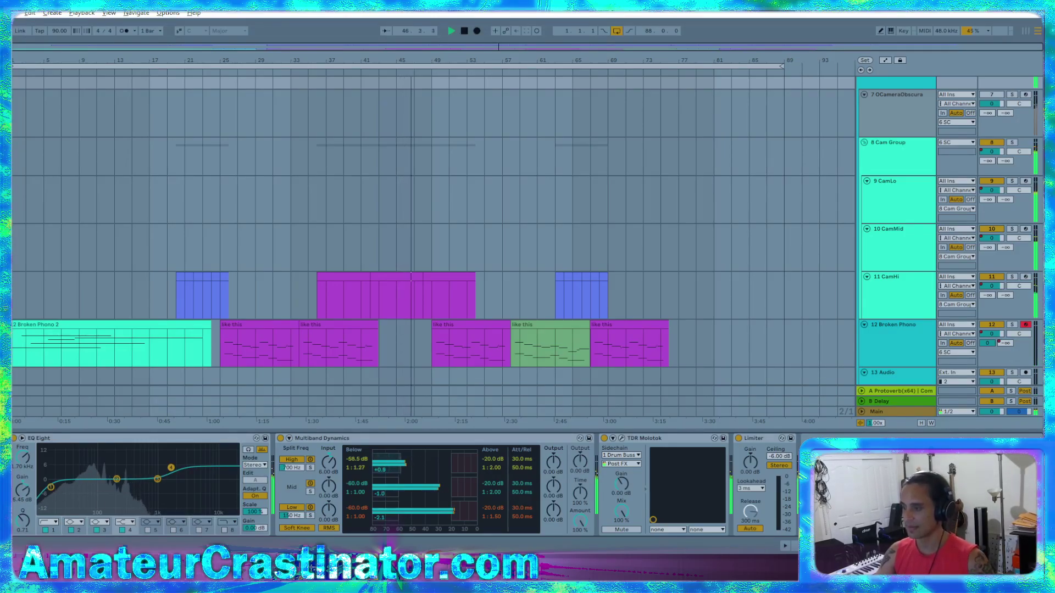
- Set the high band's below threshold to -38.5 dB at 1:1.27, and compare the sound with EQ Eight and Multiband Dynamics each bypassed
left_click_drag(390, 465, 412, 469)
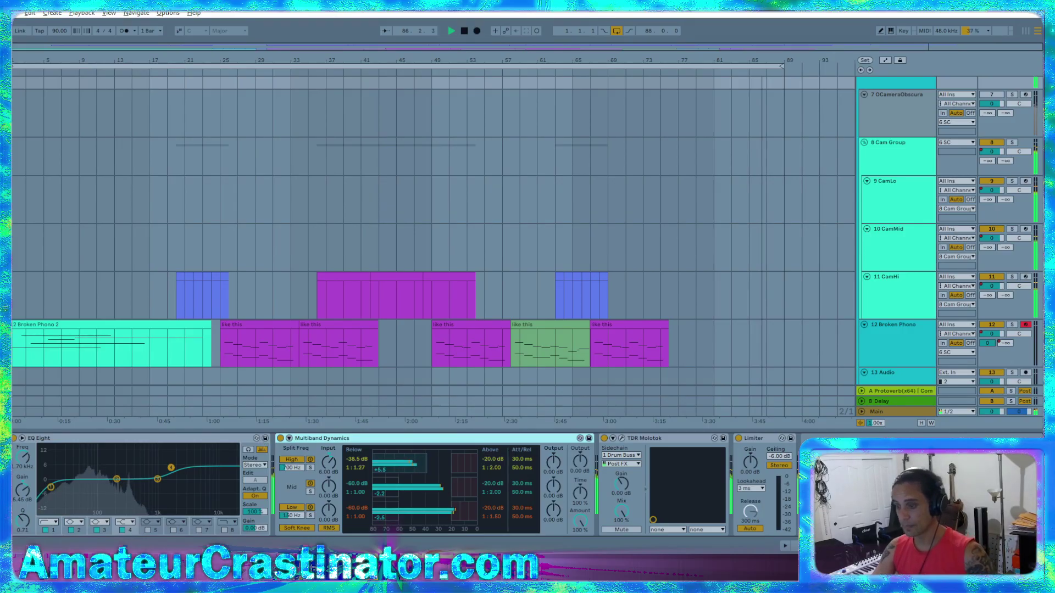
left_click(15, 438)
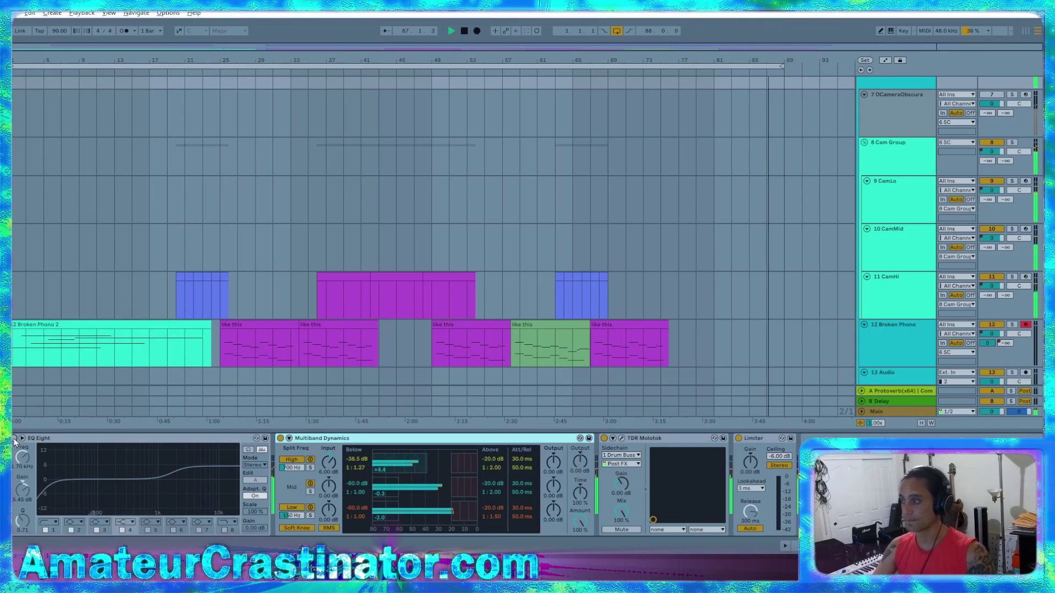
left_click(15, 438)
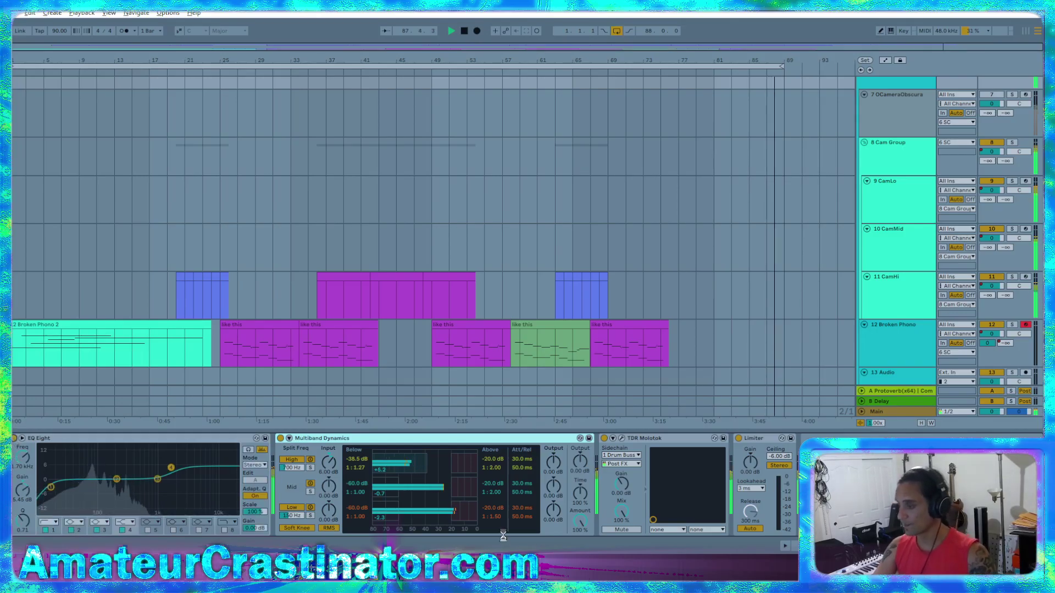
left_click(280, 438)
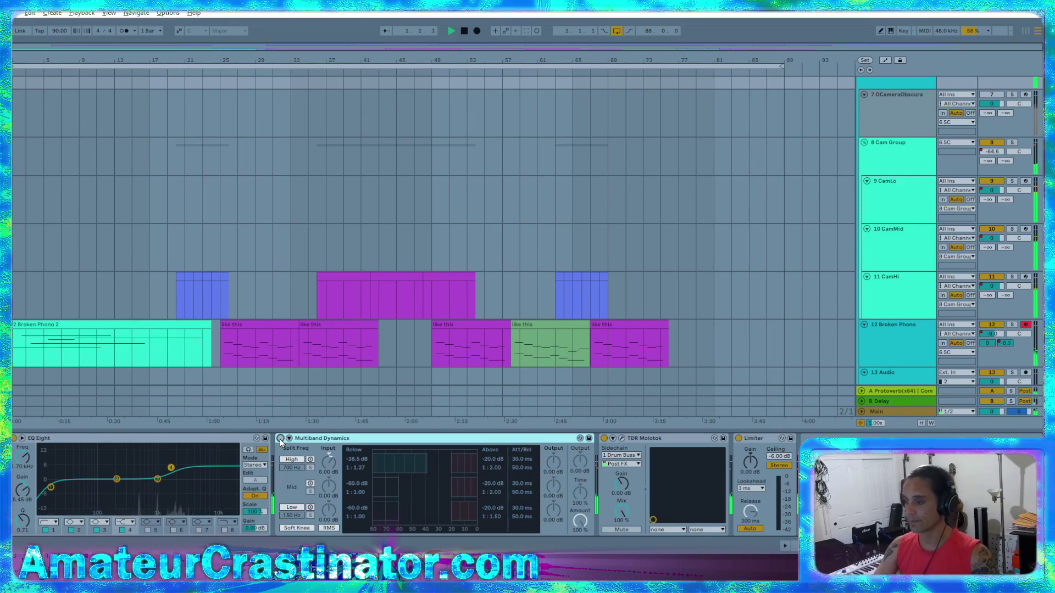
left_click(280, 438)
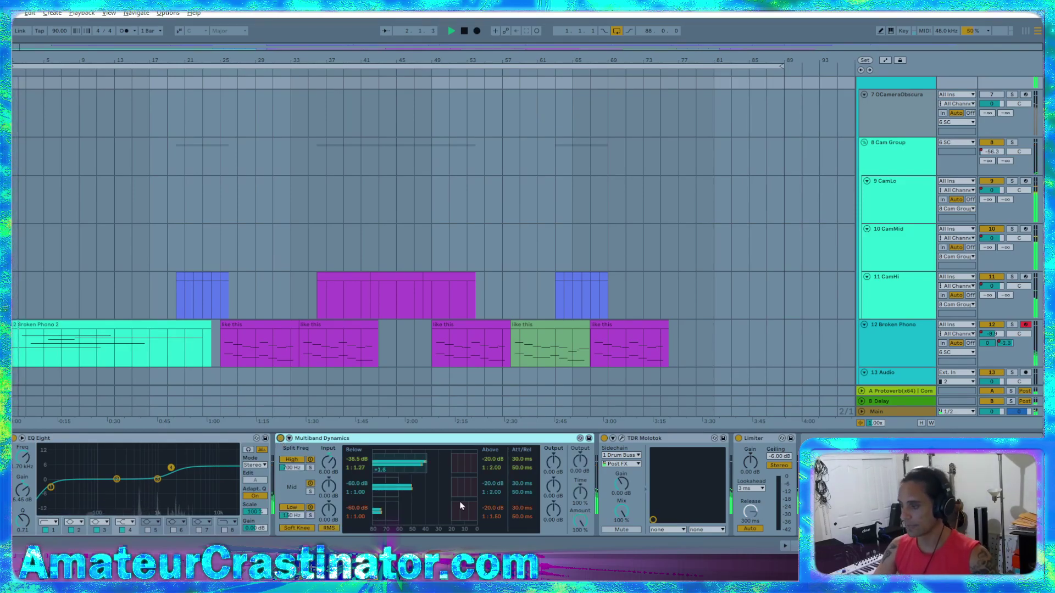
- Set the input gain of the Multiband Dynamics mid and low bands to 3 dB each
left_click(328, 486)
type("3")
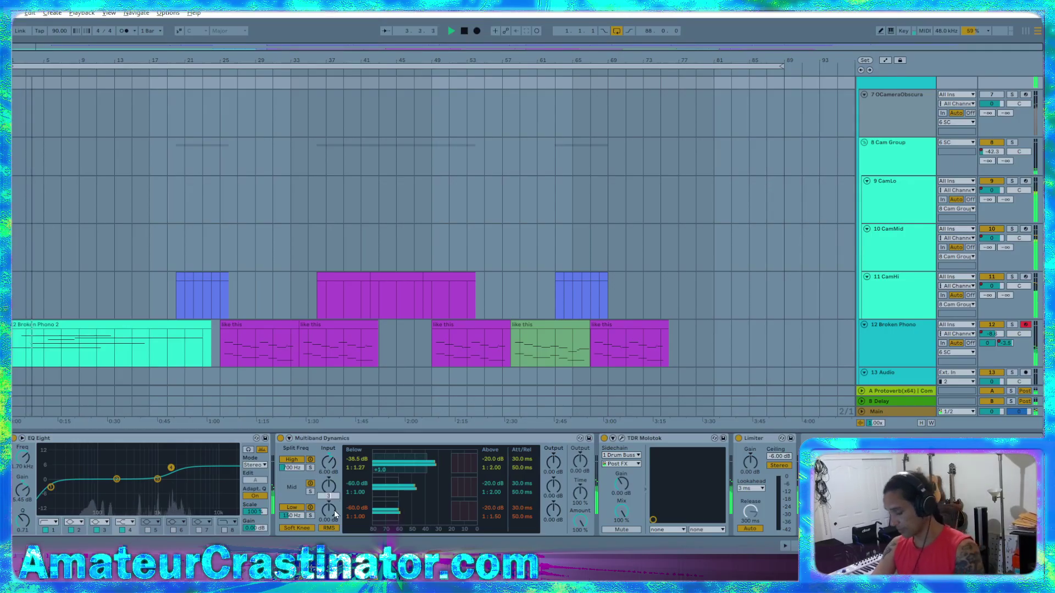
key("Return")
left_click(328, 510)
type("3")
key("Return")
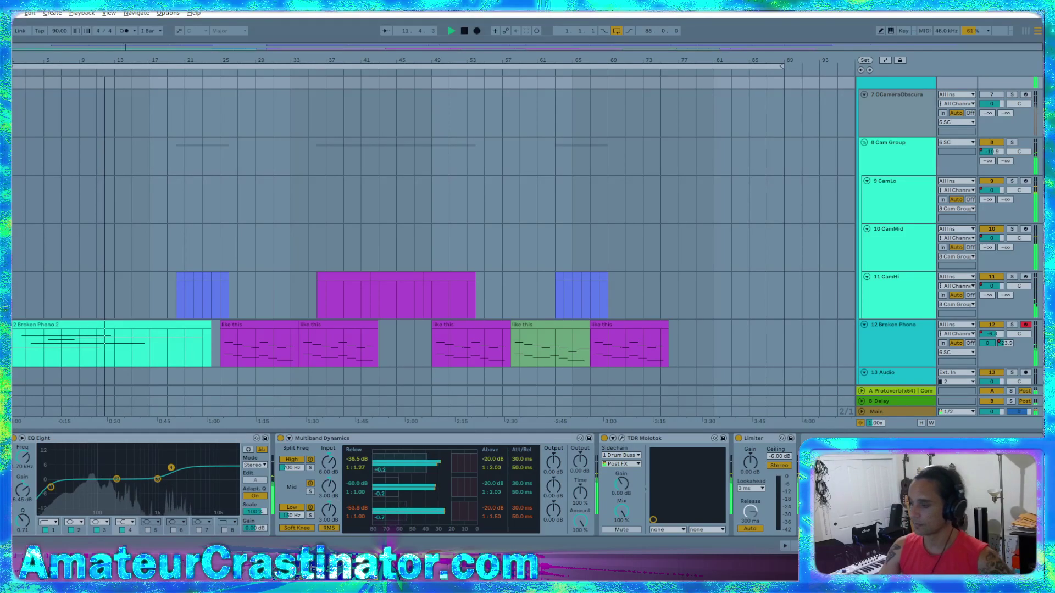
- Raise the mid and low bands' below thresholds to -47.2 dB and about -42.5 dB, and increase both bands' output gain
left_click_drag(393, 519, 404, 484)
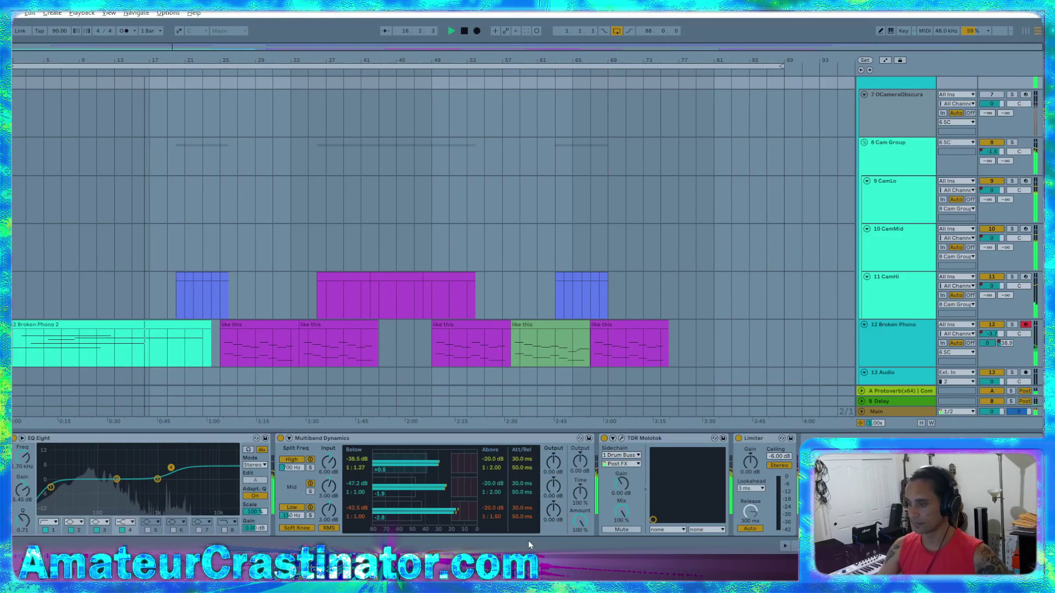
left_click_drag(553, 513, 552, 518)
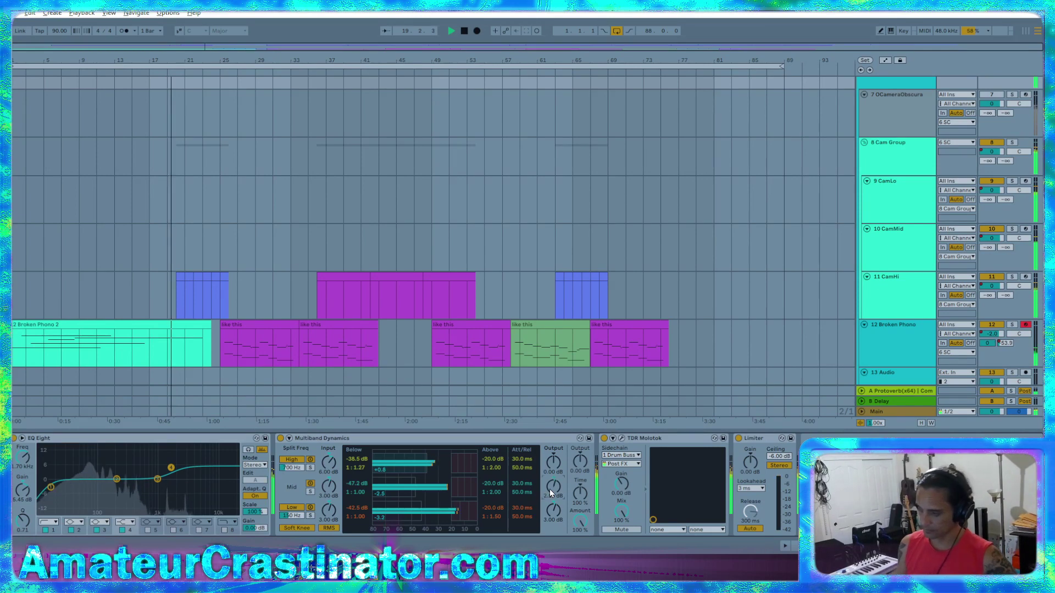
left_click_drag(549, 489, 552, 456)
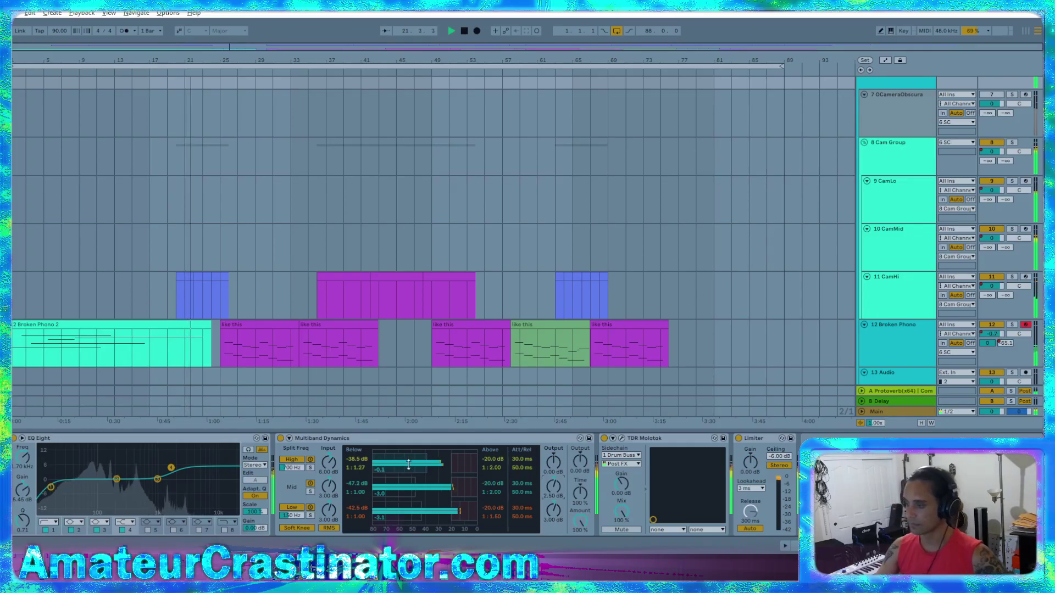
- Lower the high band's above threshold to about -28.5 dB and raise its output gain to about 1.90 dB
left_click_drag(408, 465, 408, 457)
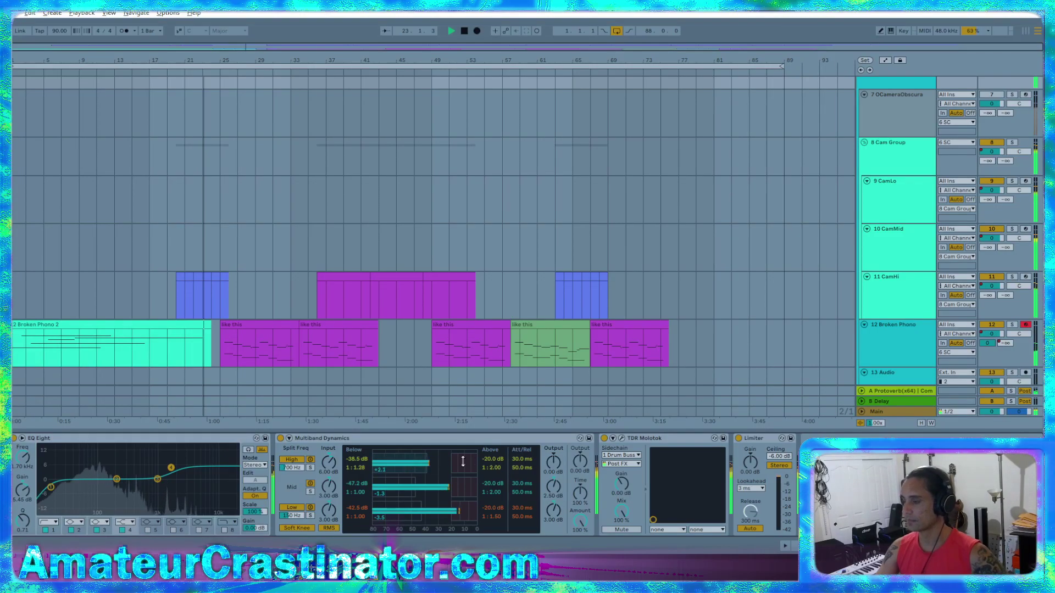
left_click_drag(493, 459, 493, 489)
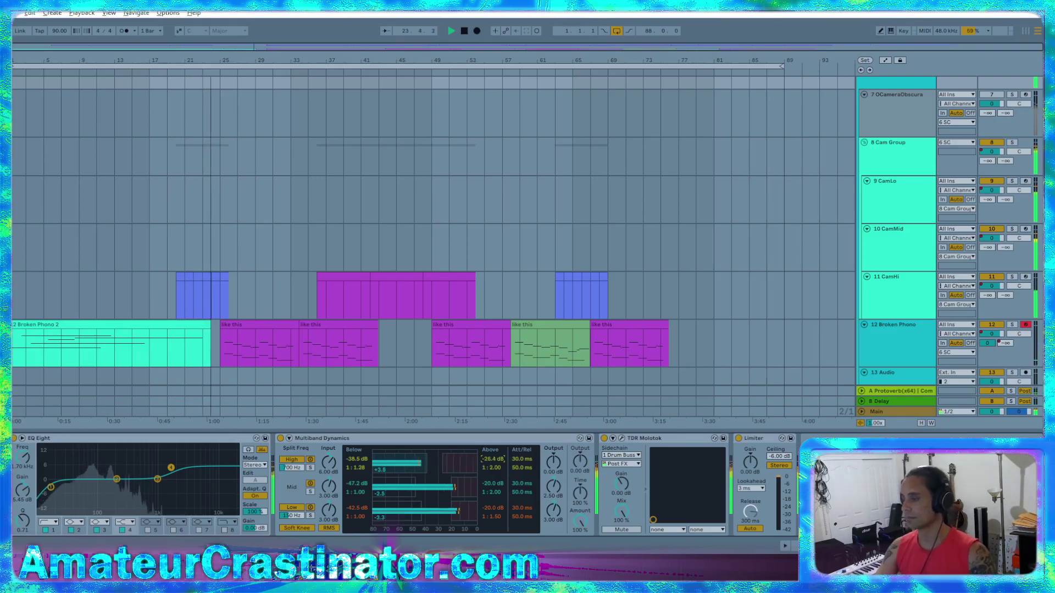
left_click_drag(556, 463, 556, 456)
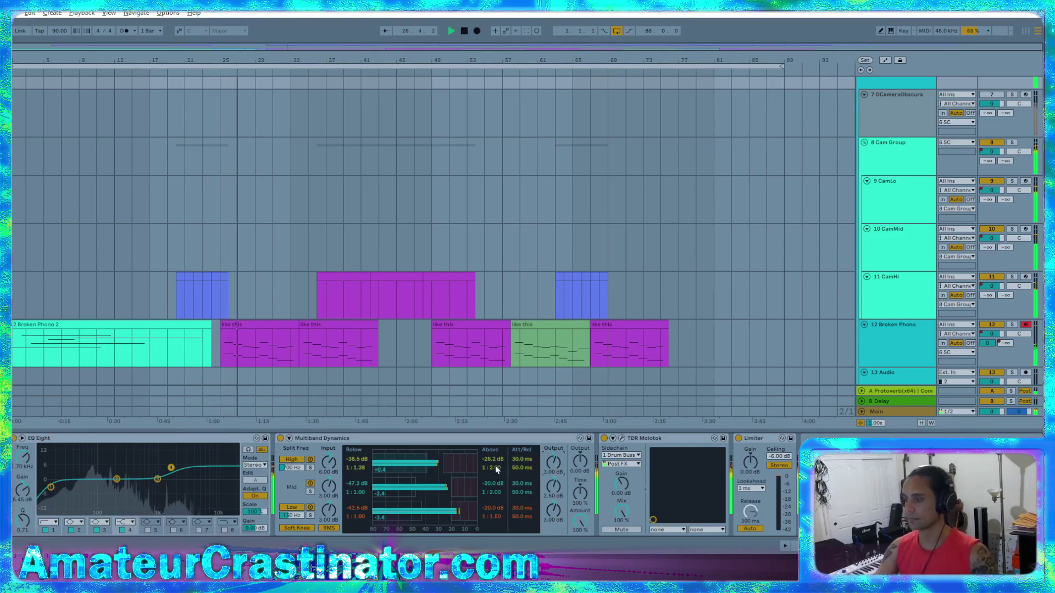
left_click_drag(493, 459, 553, 470)
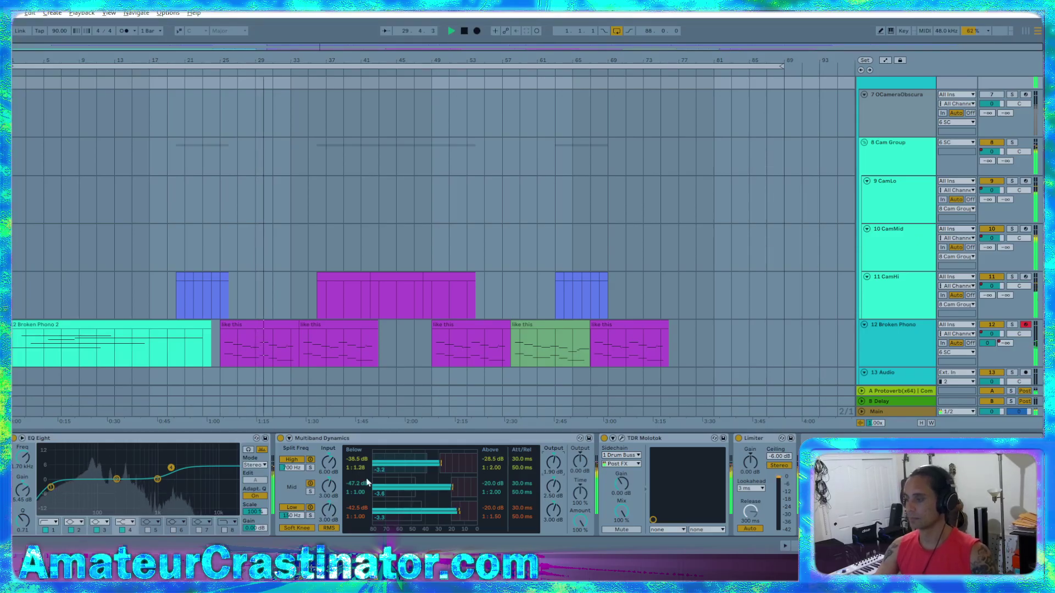
- Bypass and reactivate the mid and high bands of Multiband Dynamics in turn to compare their effect
left_click(310, 483)
left_click(310, 483)
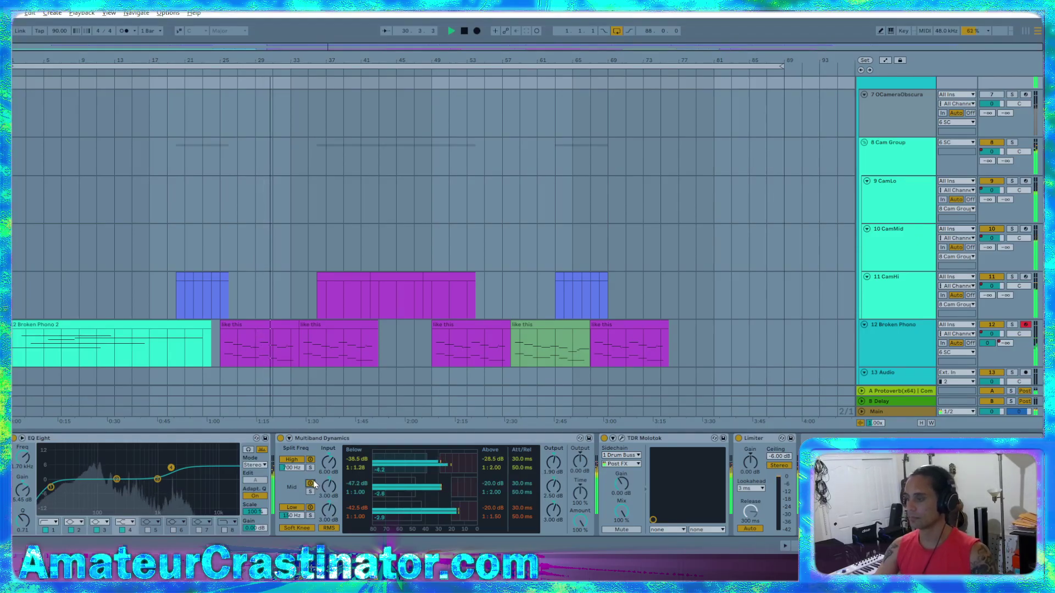
left_click(310, 460)
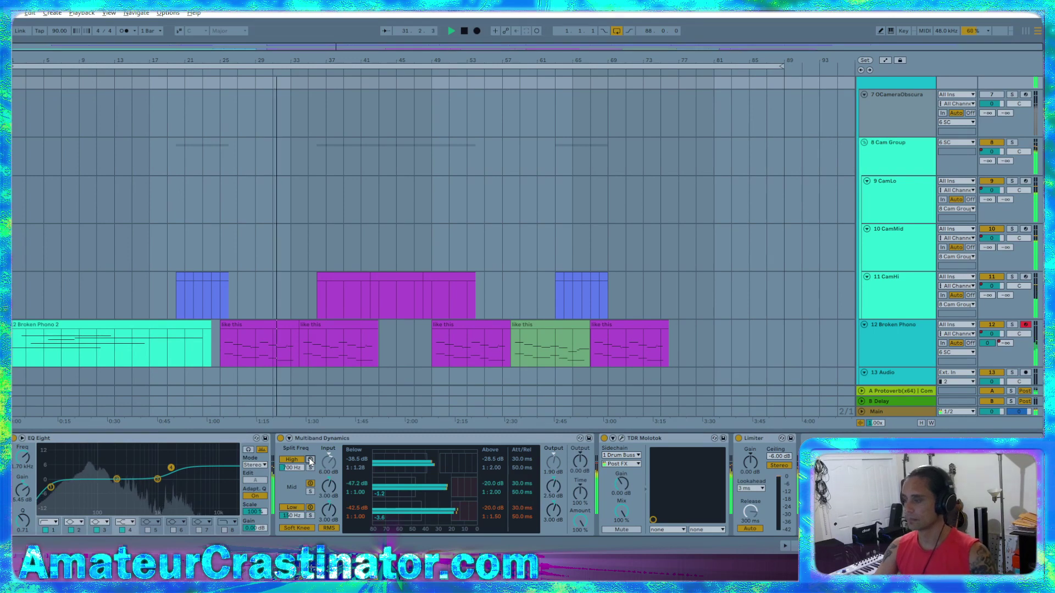
left_click(311, 460)
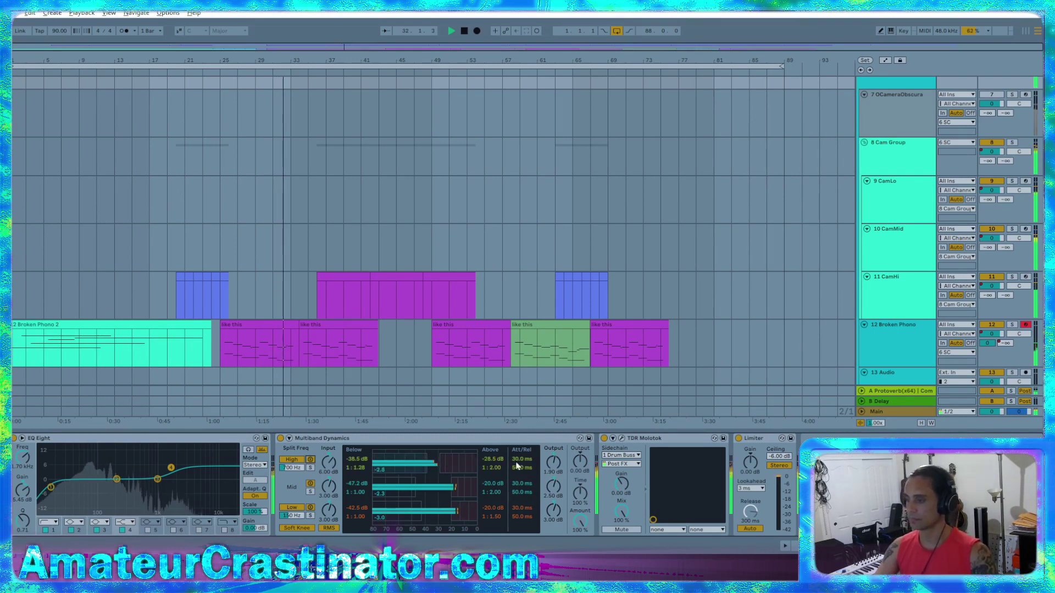
- Reduce the high band's input gain to 3.00 dB and its below ratio to about 1:1.16
left_click_drag(332, 460, 331, 484)
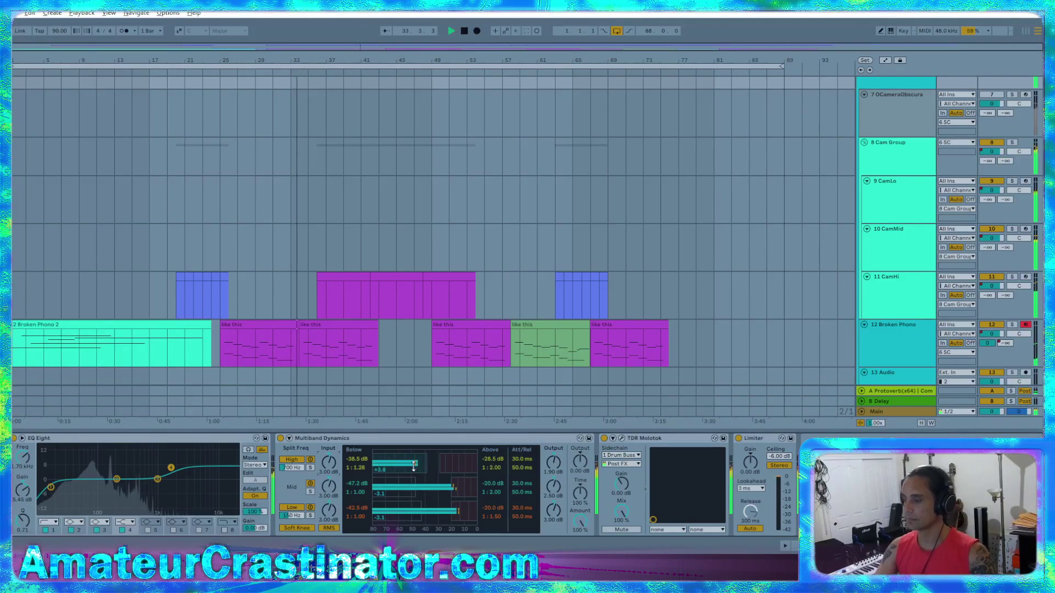
left_click_drag(437, 463, 427, 456)
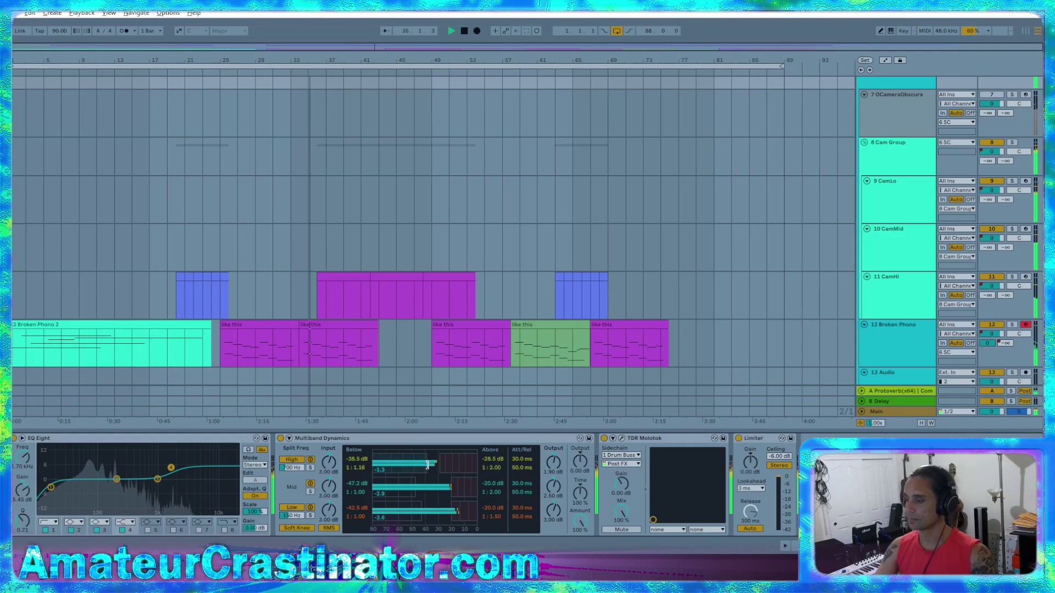
- Lower the high band's below threshold to -47.8 dB, adjust the mid and low bands' below settings, and bypass-compare Multiband Dynamics
left_click_drag(427, 465, 408, 498)
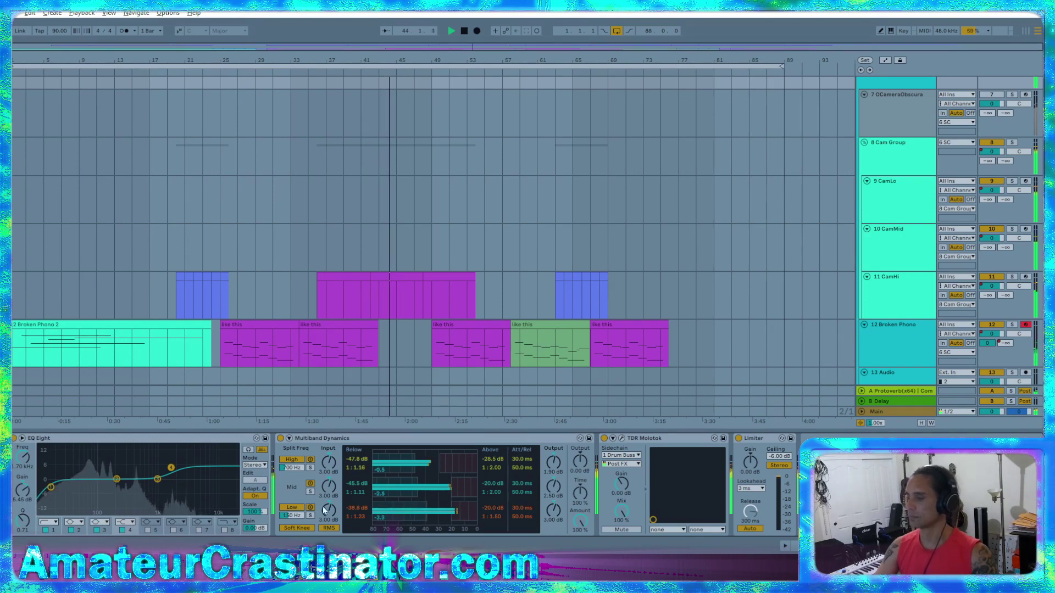
left_click(280, 438)
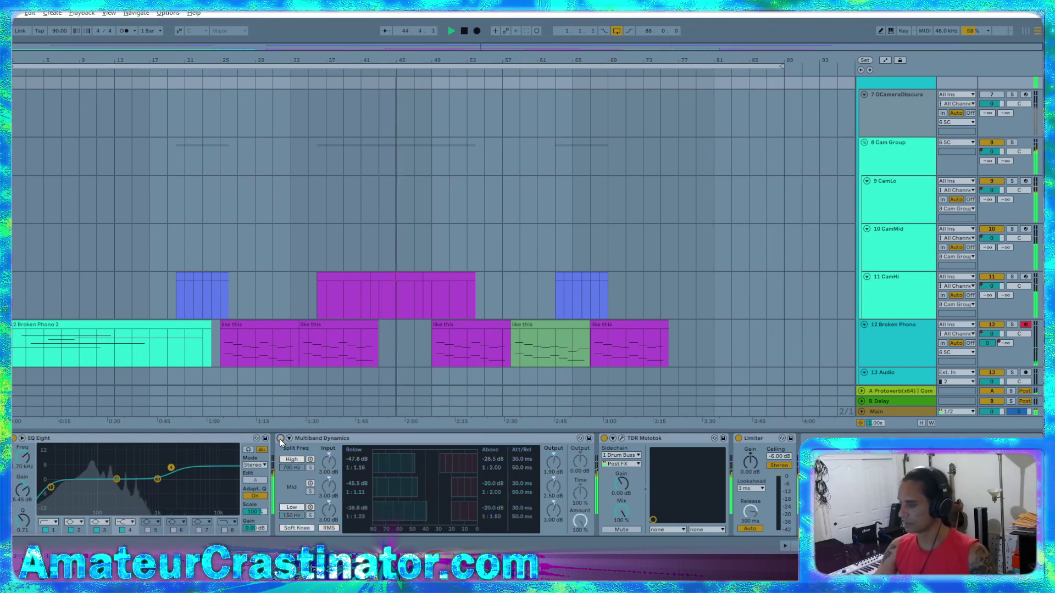
left_click(280, 438)
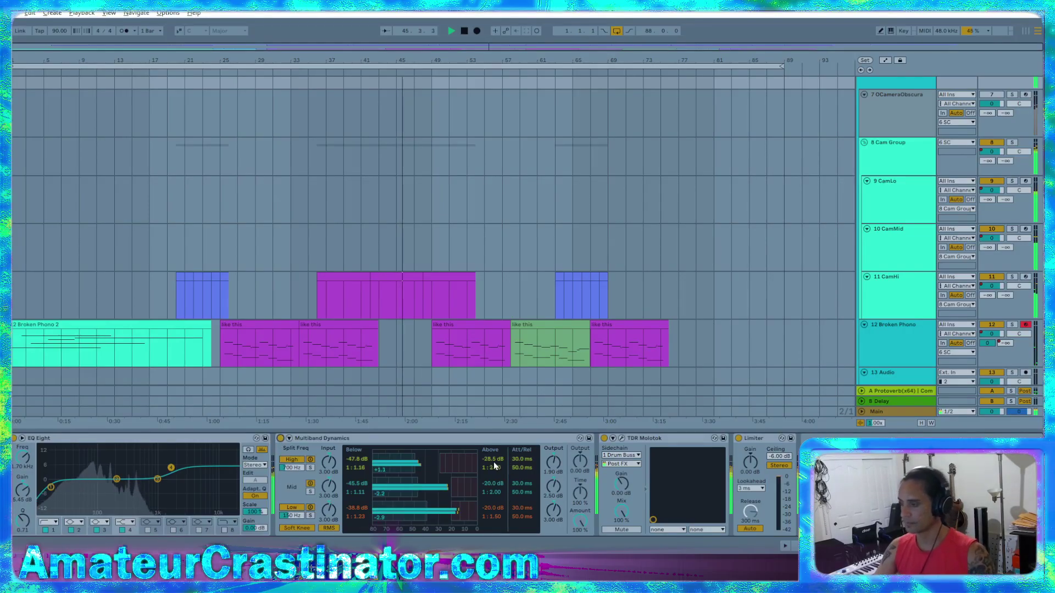
- Lower the high band's above threshold to about -31.1 dB and set its above ratio to 1:4.00
left_click_drag(493, 459, 492, 469)
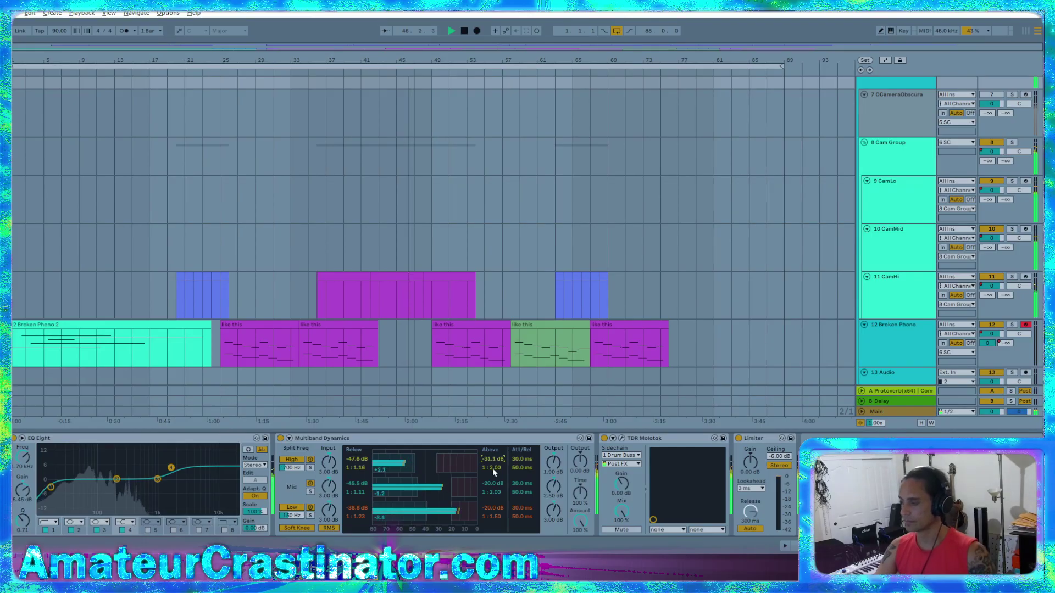
type("4")
key("Return")
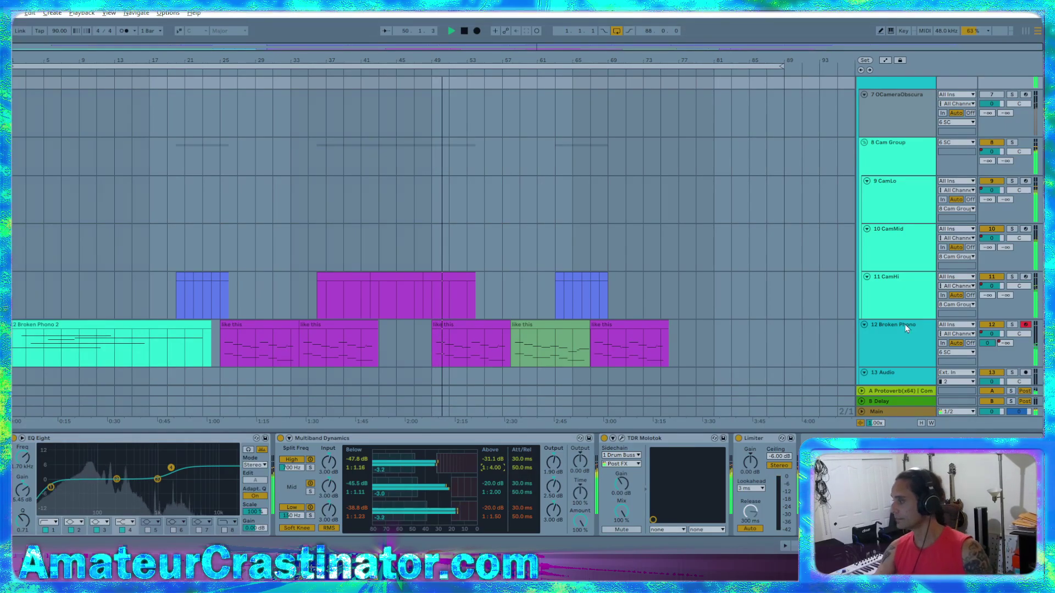
- Reduce the Broken Phono track's Vinyl Distortion crackle volume to about 0.02 and compare the sound with the device bypassed
scroll(692, 519, "left", 5)
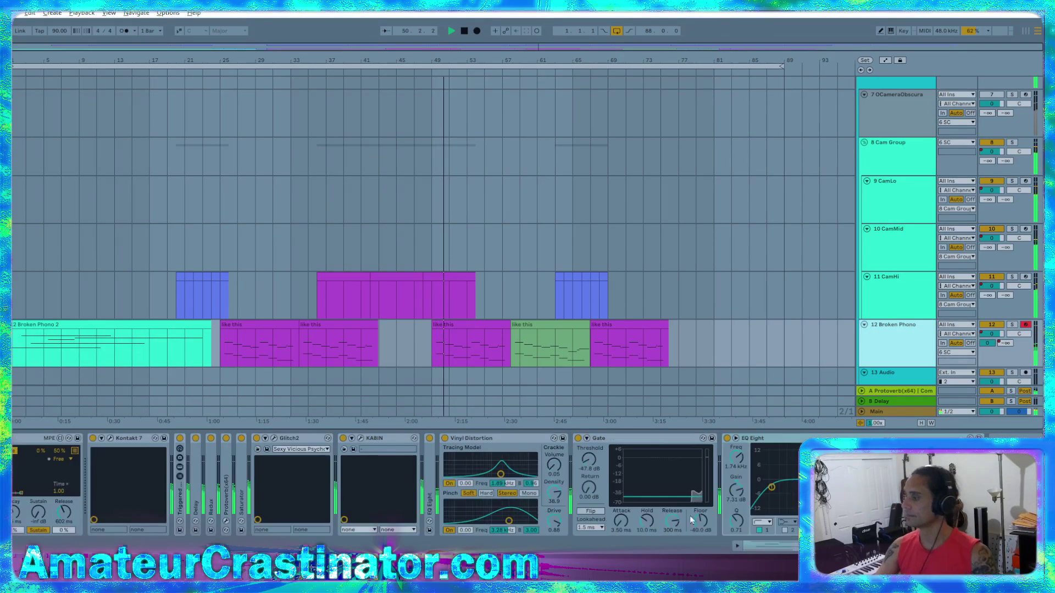
left_click(557, 470)
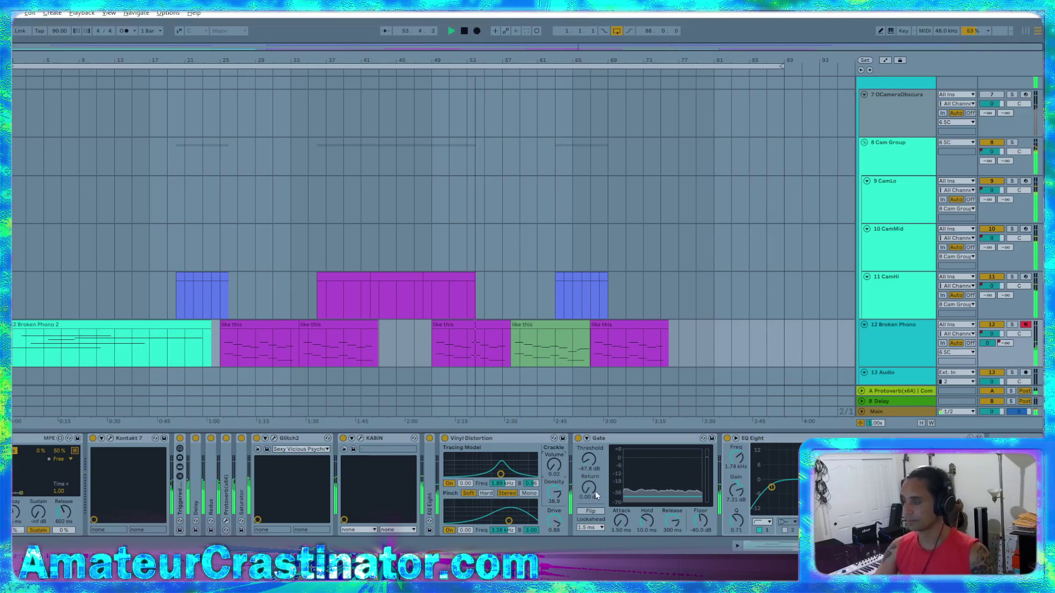
left_click(445, 439)
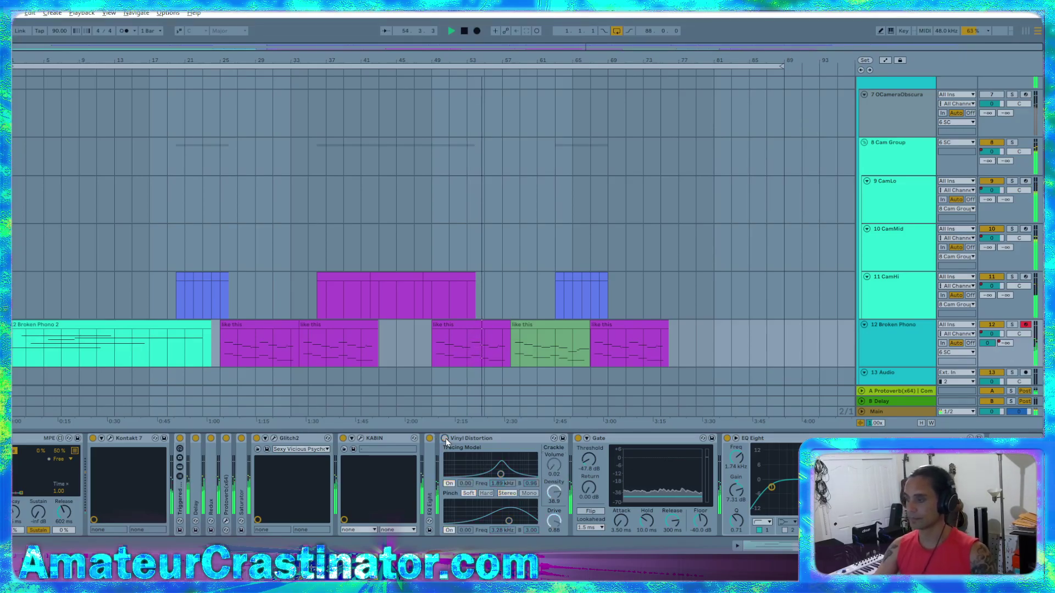
left_click(445, 439)
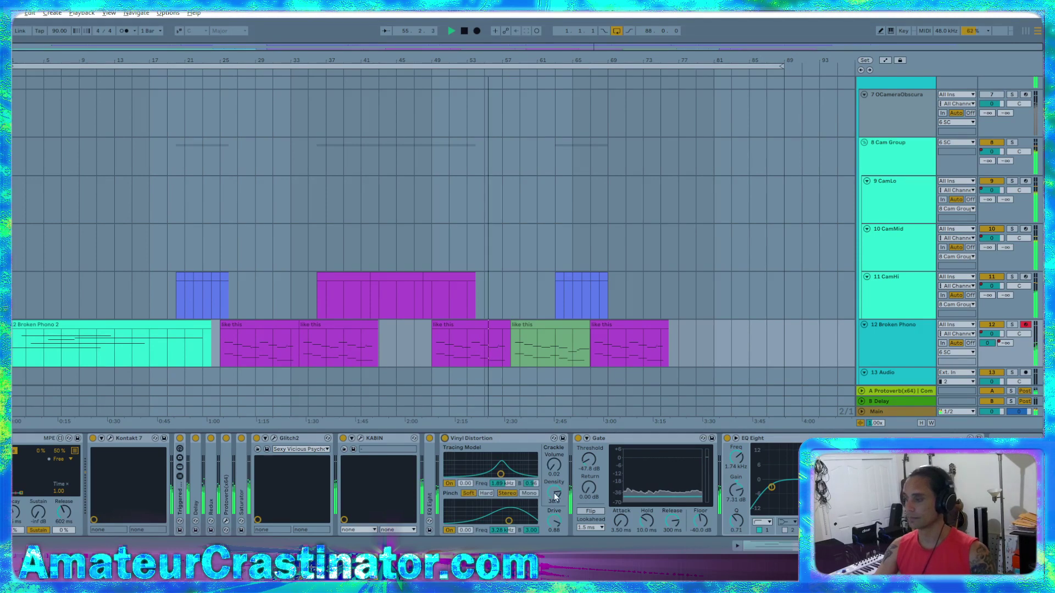
- Tune Vinyl Distortion's tracing frequency to about 828 Hz and pinch frequency to about 720 Hz, comparing against bypass
scroll(550, 491, "down", 10)
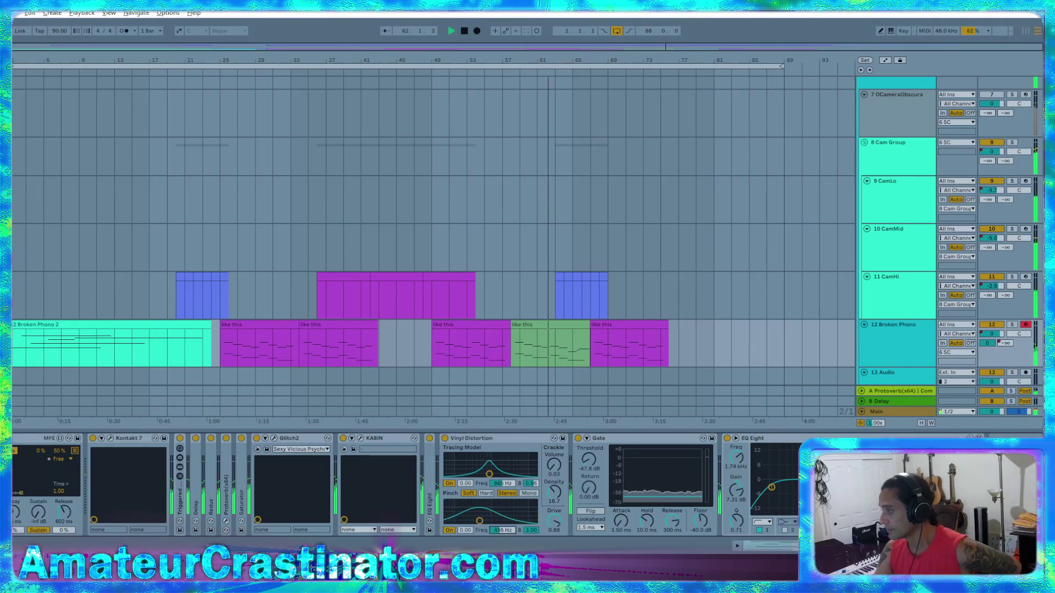
left_click_drag(494, 531, 494, 549)
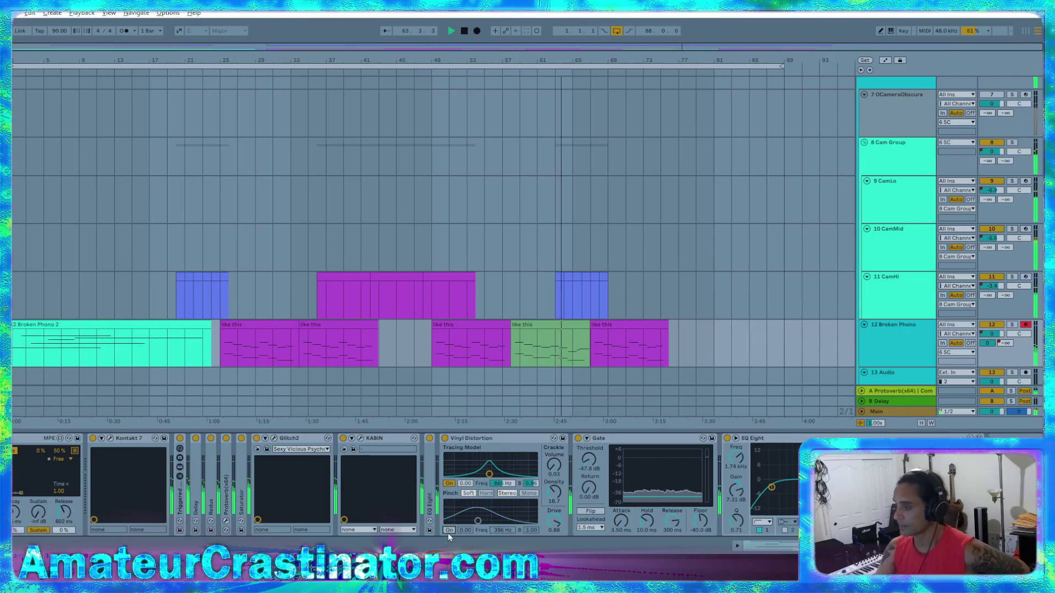
left_click_drag(560, 499, 560, 498)
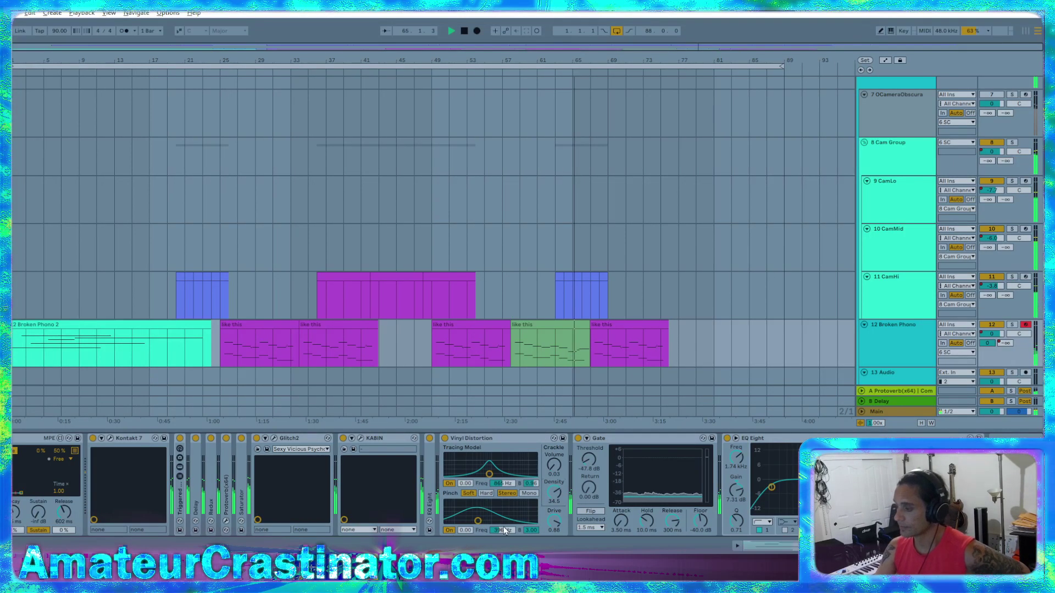
mouse_move(503, 530)
left_mouse_down()
mouse_move(502, 464)
mouse_move(504, 479)
mouse_move(489, 479)
left_mouse_up()
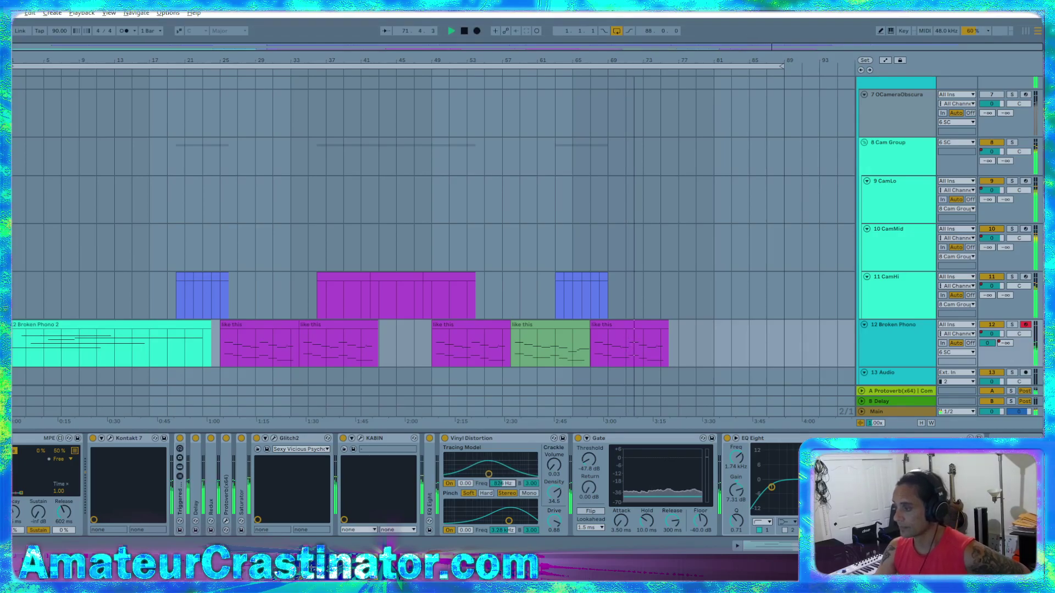
left_click_drag(508, 522, 486, 522)
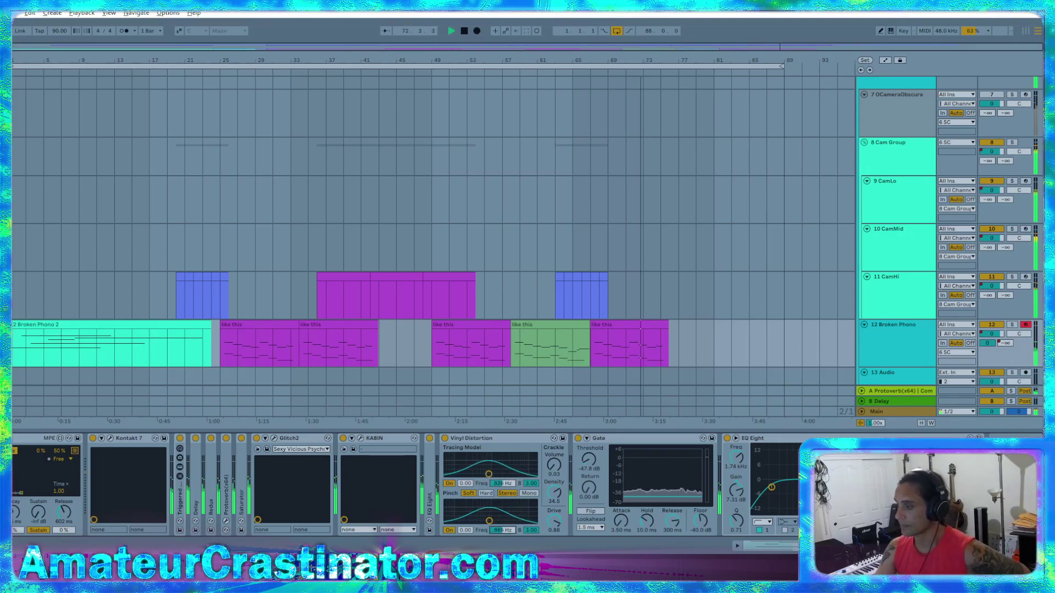
left_click(445, 438)
left_click(445, 438)
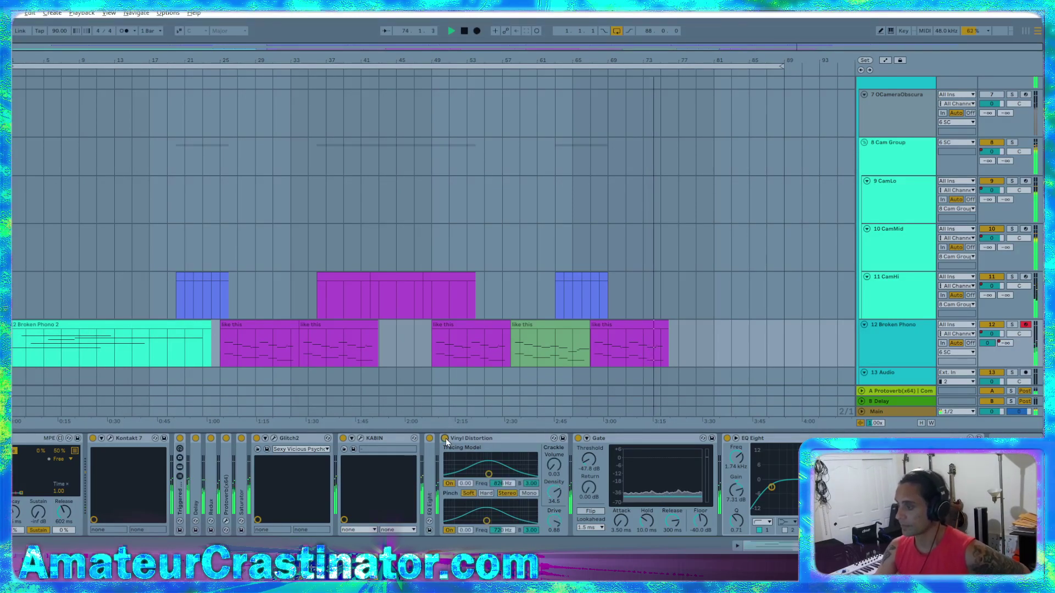
- Set Vinyl Distortion's crackle density to about 30.6 and drive to 0.00, and compare against bypass
left_click_drag(554, 493, 554, 535)
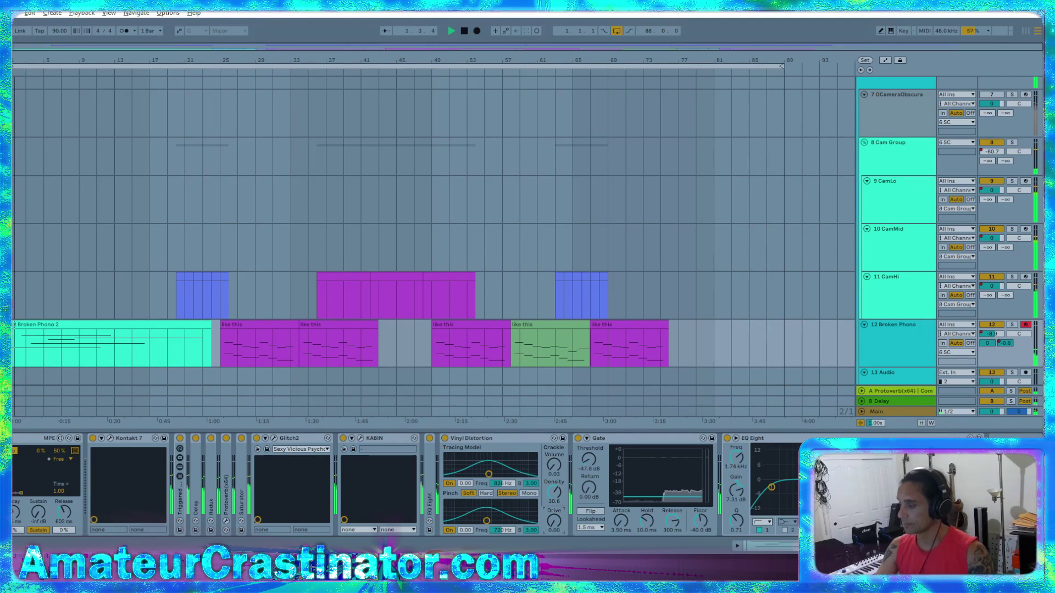
left_click(446, 448)
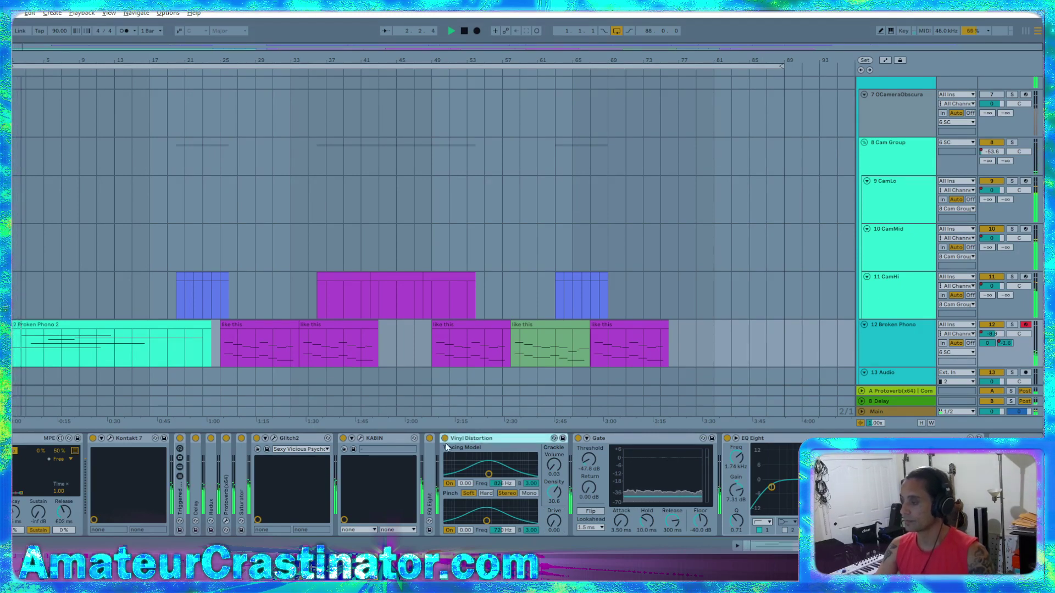
left_click(445, 439)
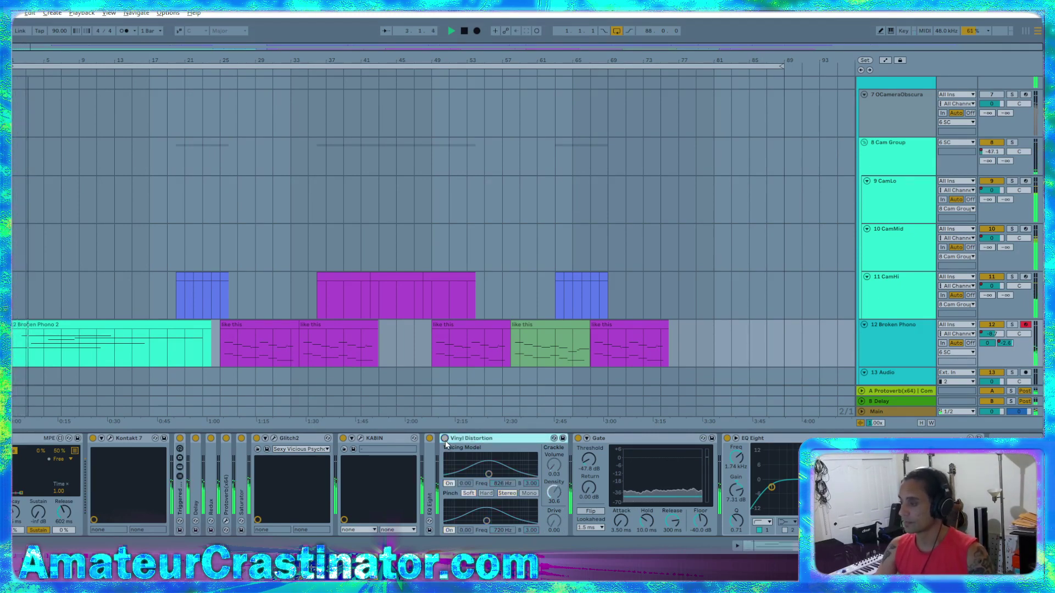
left_click(445, 439)
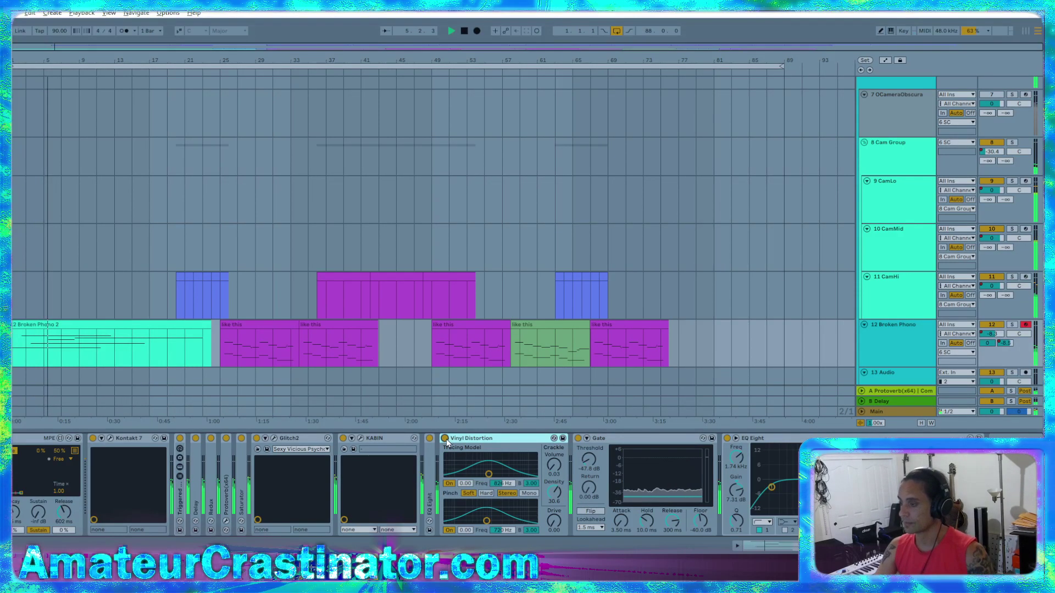
- Bring the crackle density down to zero, then settle it at about 20.1 with the crackle volume at 0.03
left_click_drag(559, 489, 558, 522)
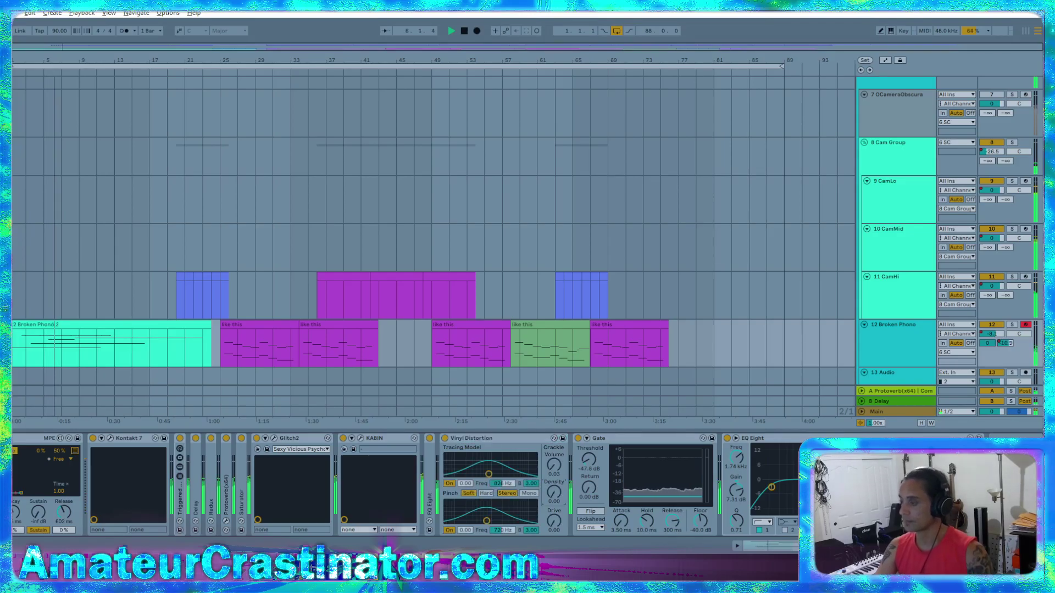
left_click(553, 470)
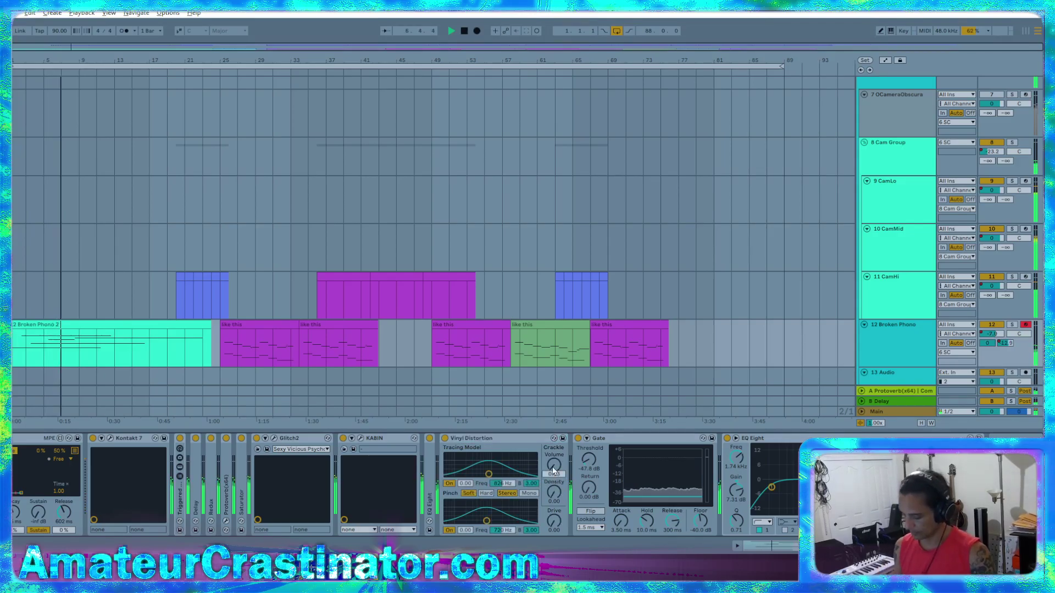
left_click_drag(553, 470, 532, 504)
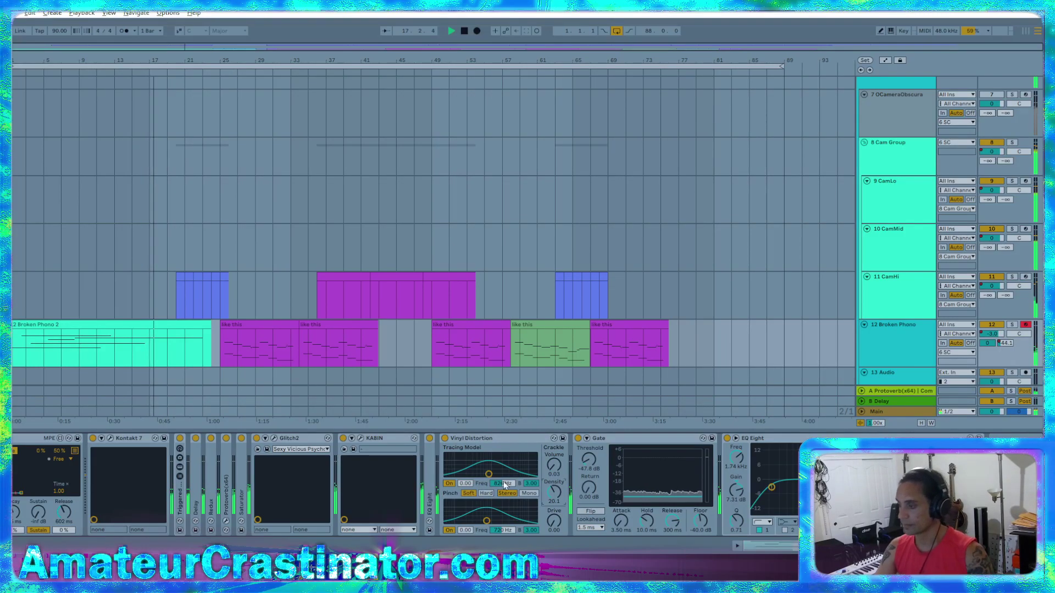
- Compare Vinyl Distortion's Soft and Hard pinch modes and keep Hard
left_click(486, 496)
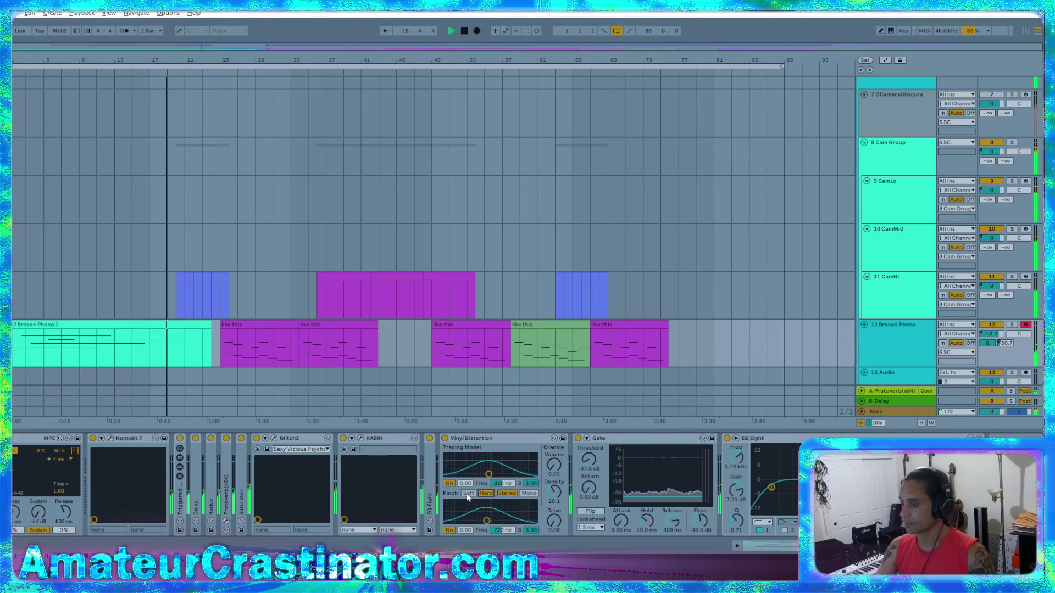
left_click(467, 494)
left_click(486, 495)
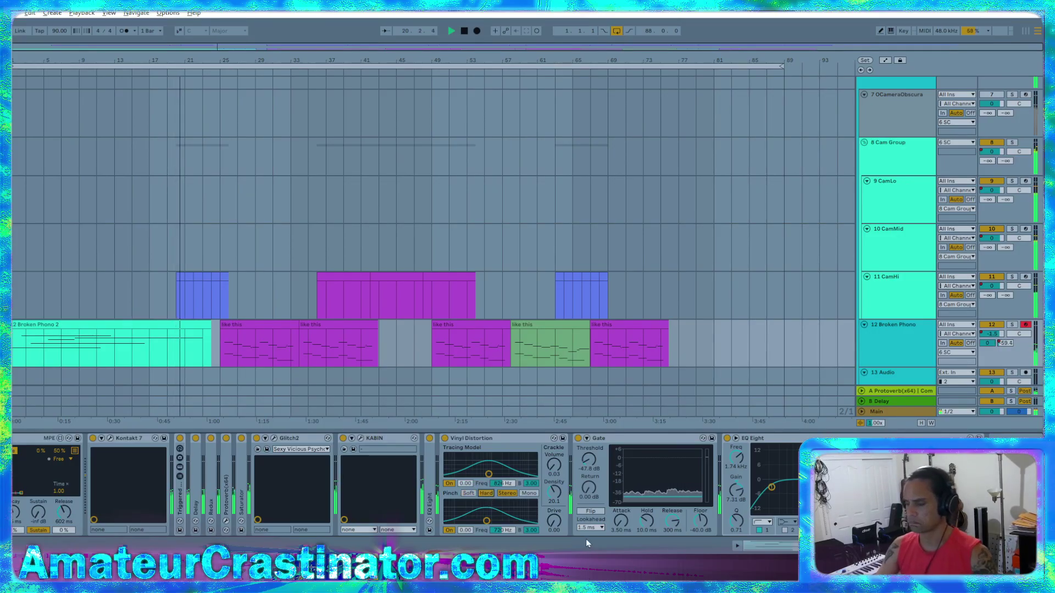
- Raise Vinyl Distortion's drive to about 0.18 and reduce the boost of the Broken Phono EQ Eight band, moving it to 1.60 kHz
mouse_move(553, 520)
left_mouse_down()
mouse_move(554, 494)
mouse_move(554, 539)
left_mouse_up()
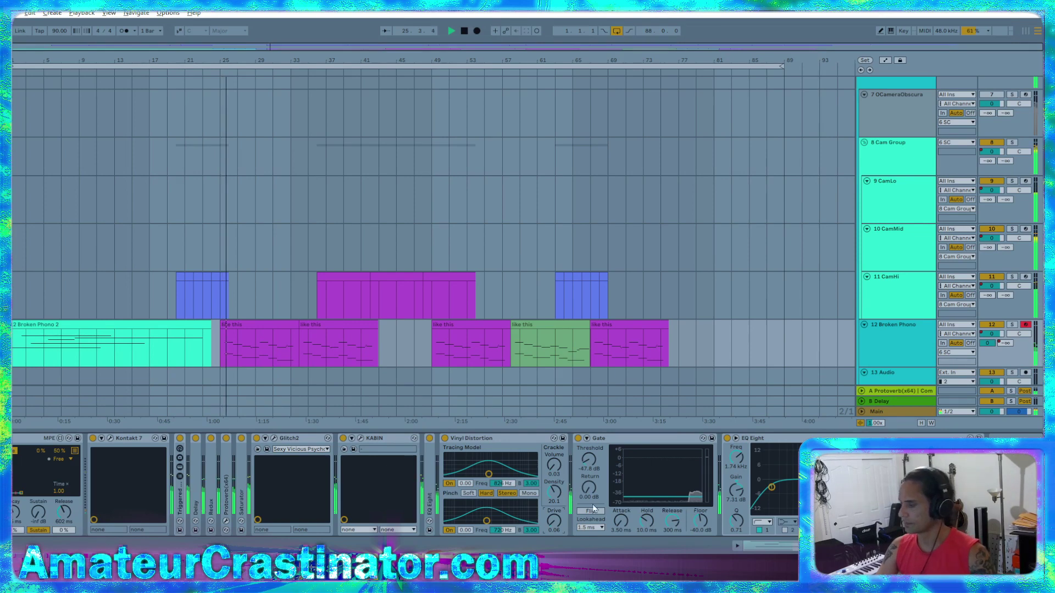
mouse_move(556, 530)
left_mouse_down()
mouse_move(556, 486)
mouse_move(557, 526)
left_mouse_up()
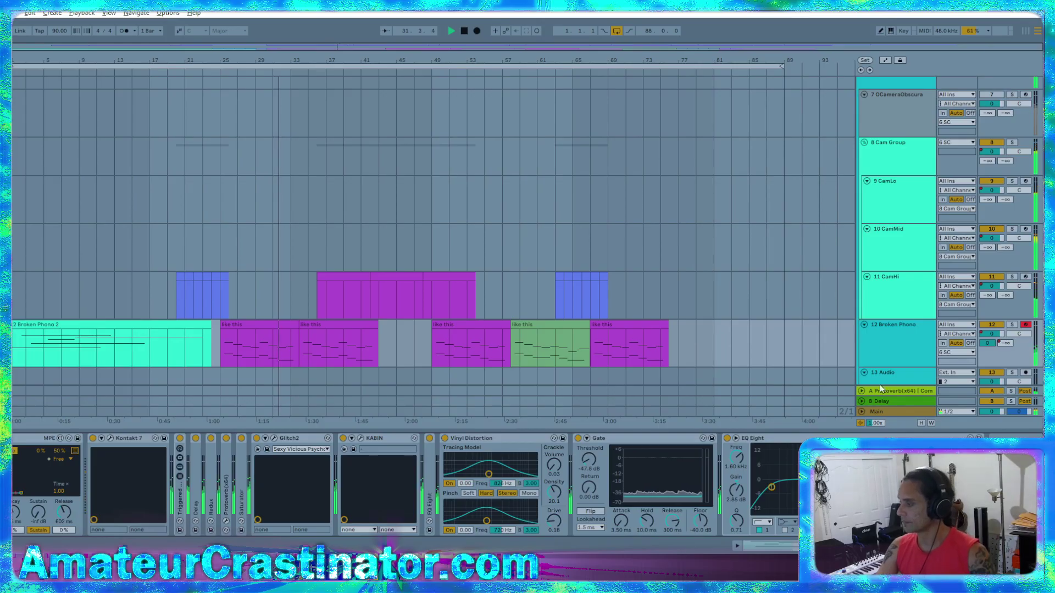
- Reduce the SC group's EQ Eight high boost to about 2.11 dB at 1.78 kHz
scroll(901, 132, "up", 3)
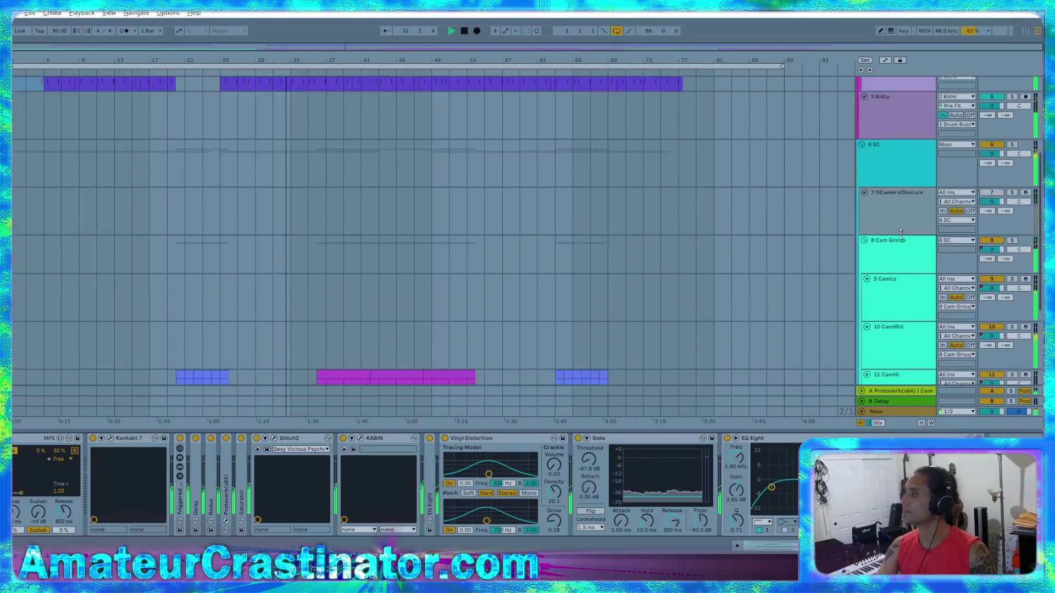
left_click(888, 170)
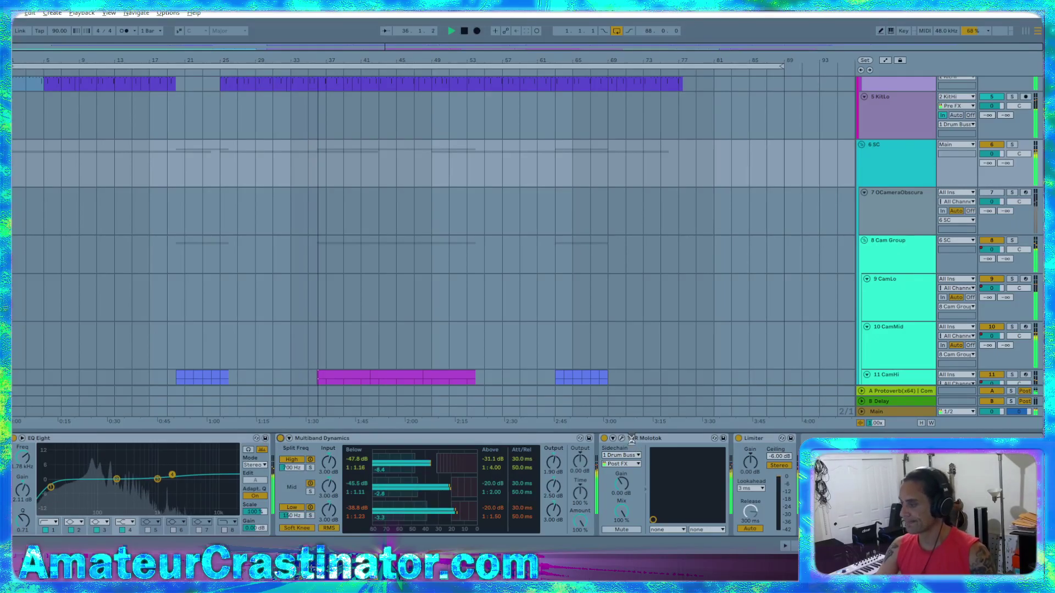
- Examine the Drum Buss and KitLo device chains and restart playback from the beginning
scroll(731, 276, "up", 5)
left_click(737, 291)
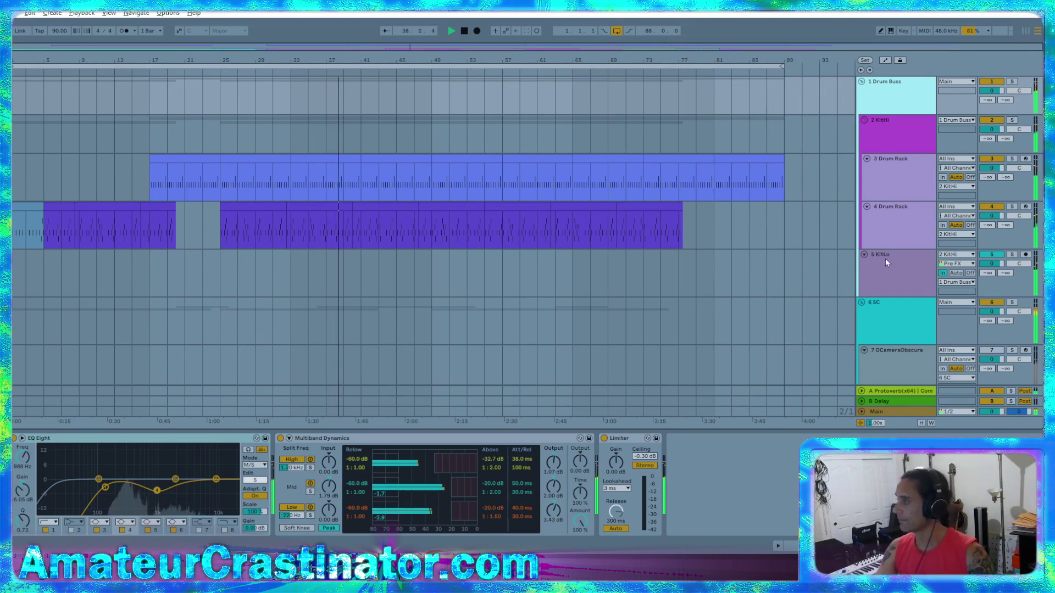
left_click(891, 284)
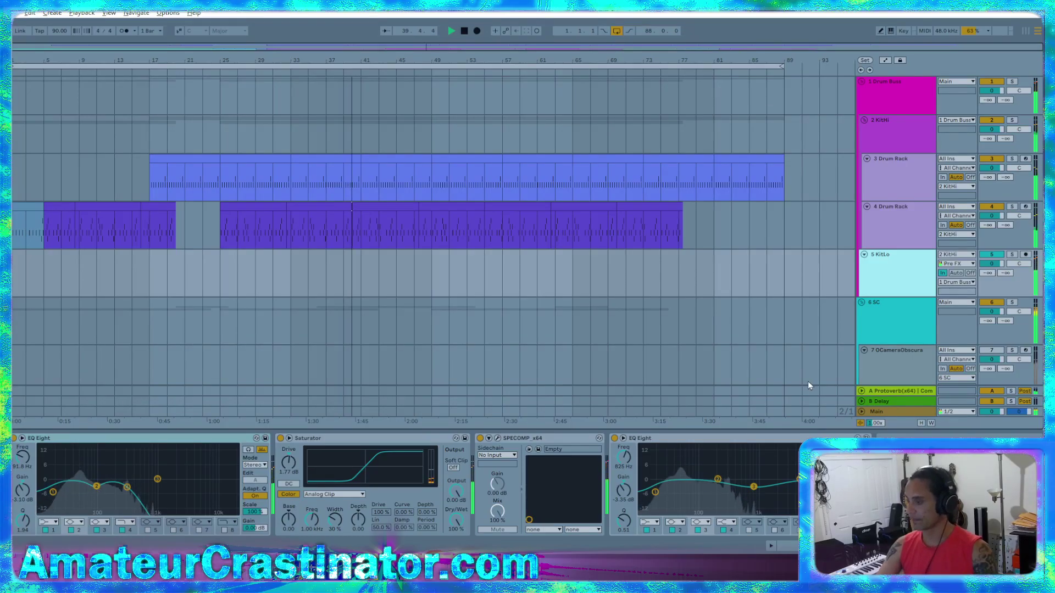
key("space")
key("space")
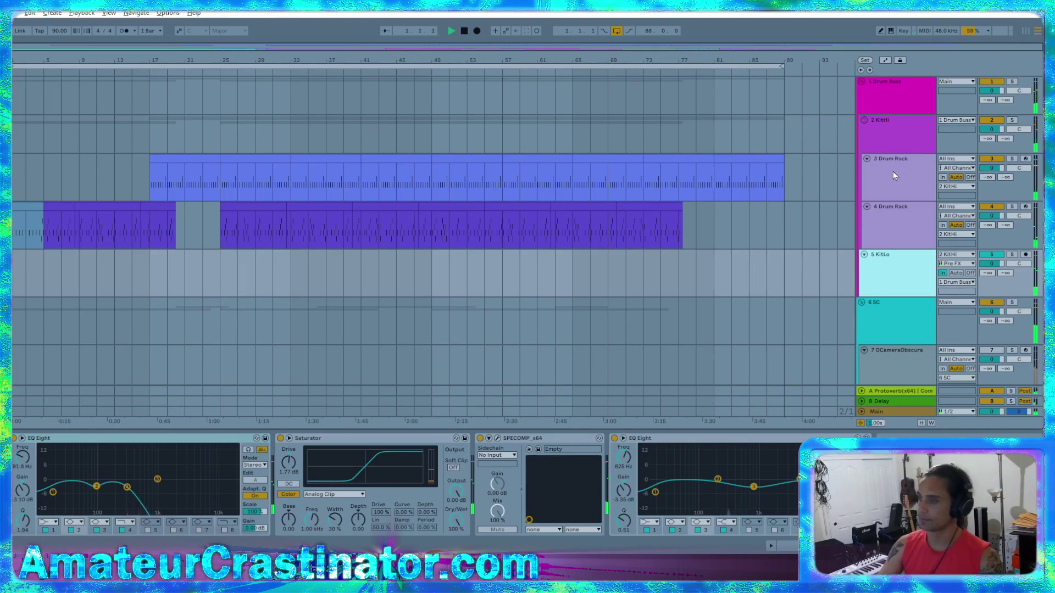
- Open TDR Nova on the KitHi group and lower its high-pass frequency to 245 Hz
left_click(885, 133)
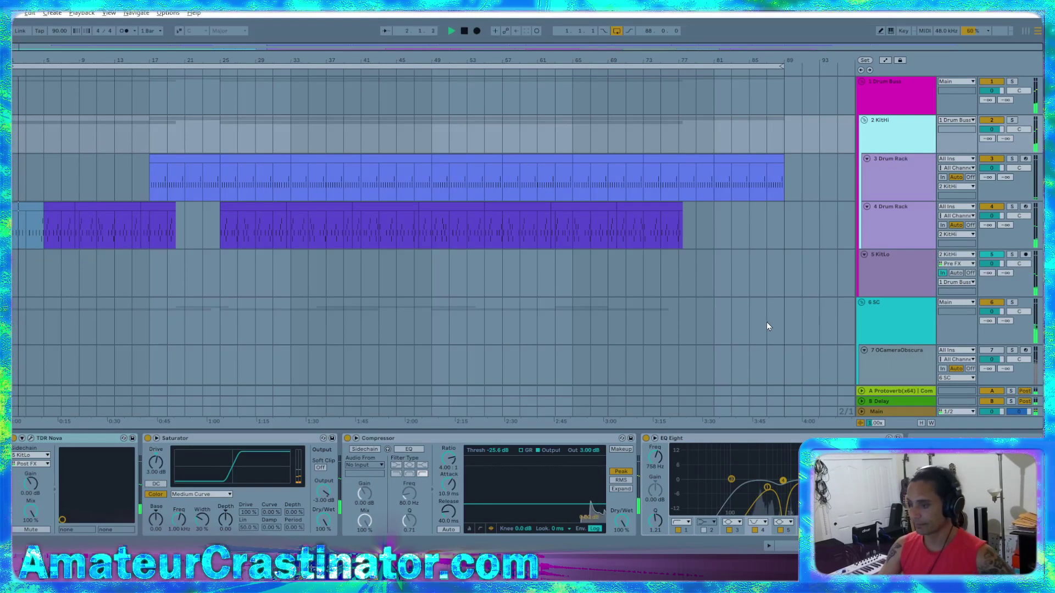
left_click(32, 438)
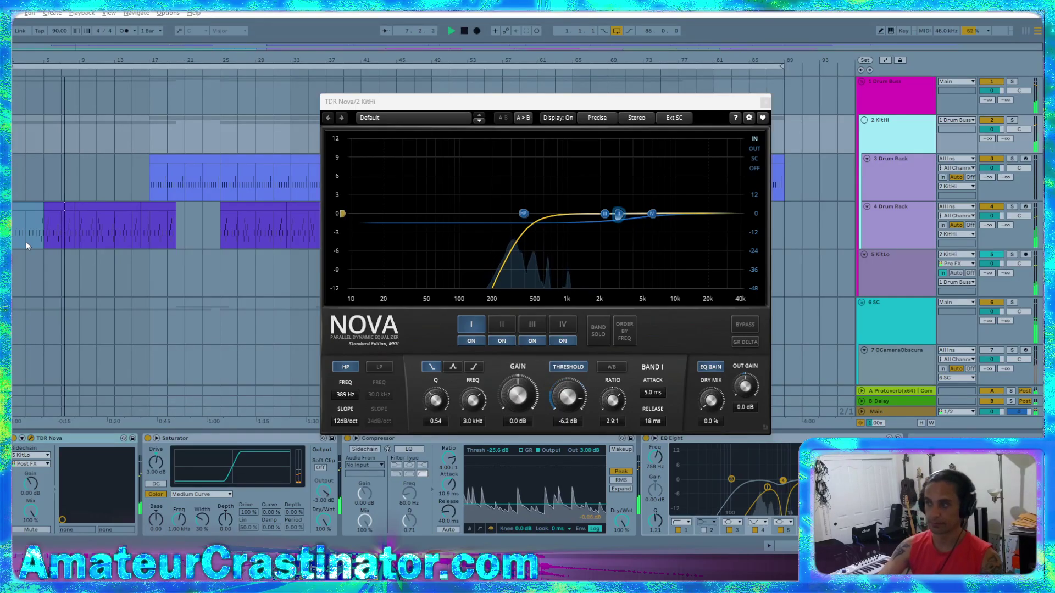
left_click(482, 105)
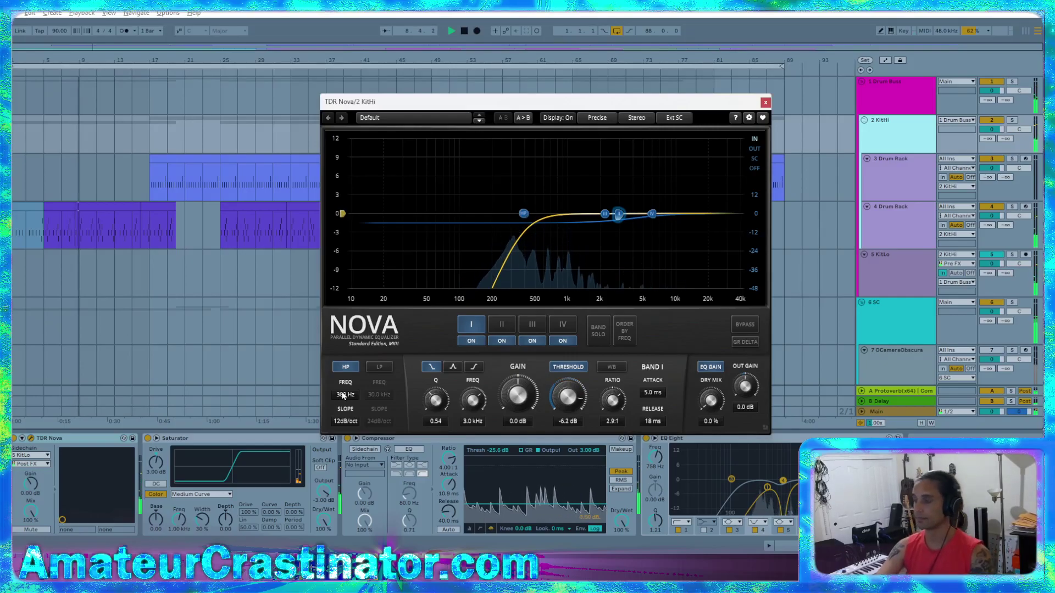
left_click_drag(523, 213, 500, 213)
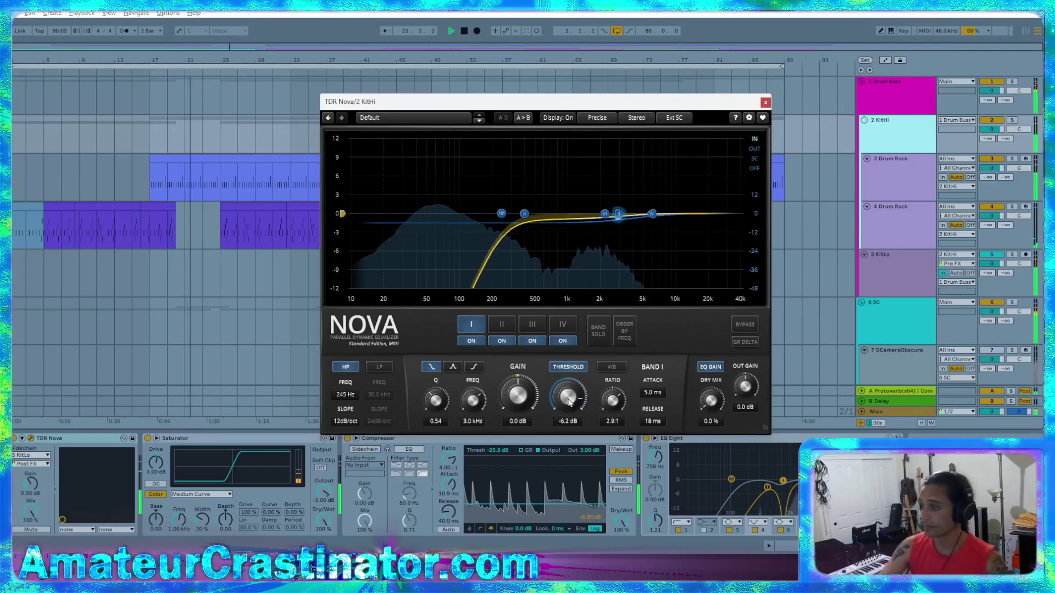
- Lower the threshold of TDR Nova's band I on the KitHi group to -6.9 dB and close the plug-in window
left_click_drag(569, 399, 570, 400)
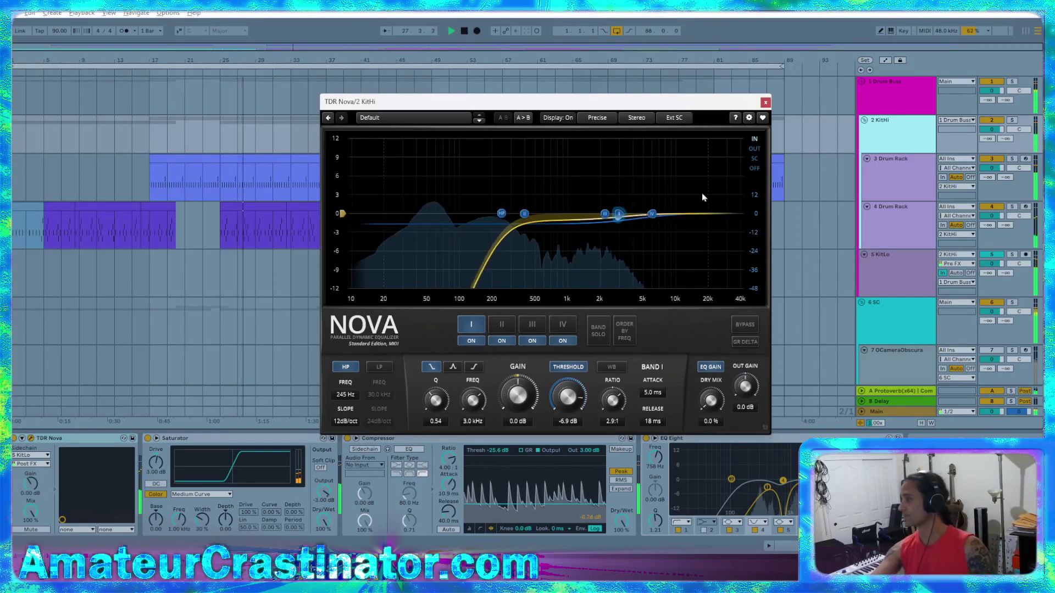
left_click(765, 102)
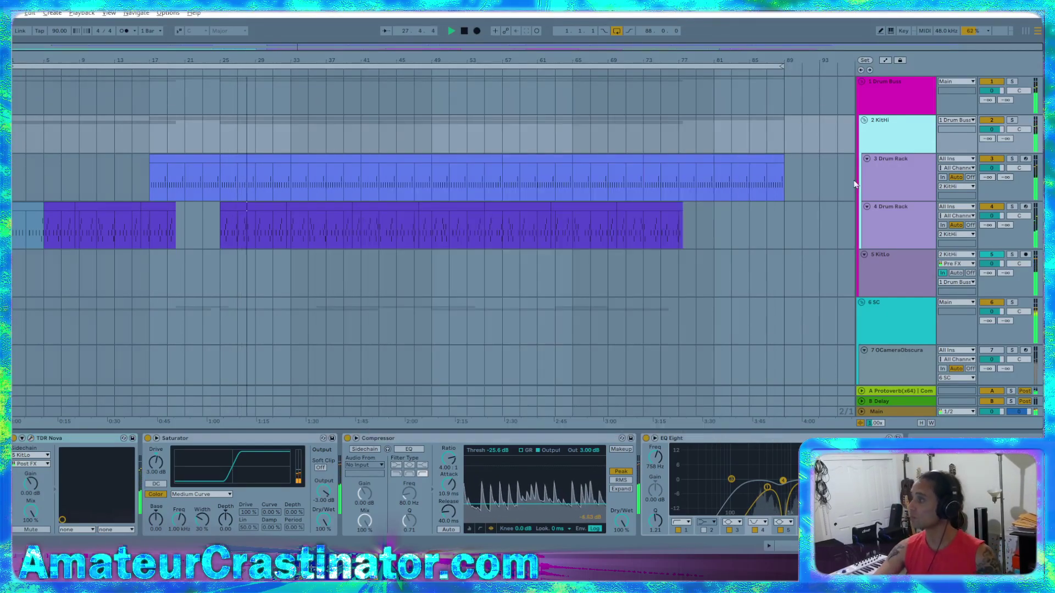
- Review the KitLo and Drum Buss device chains during playback, and look over the Cam Group and Broken Phono tracks
left_click(892, 272)
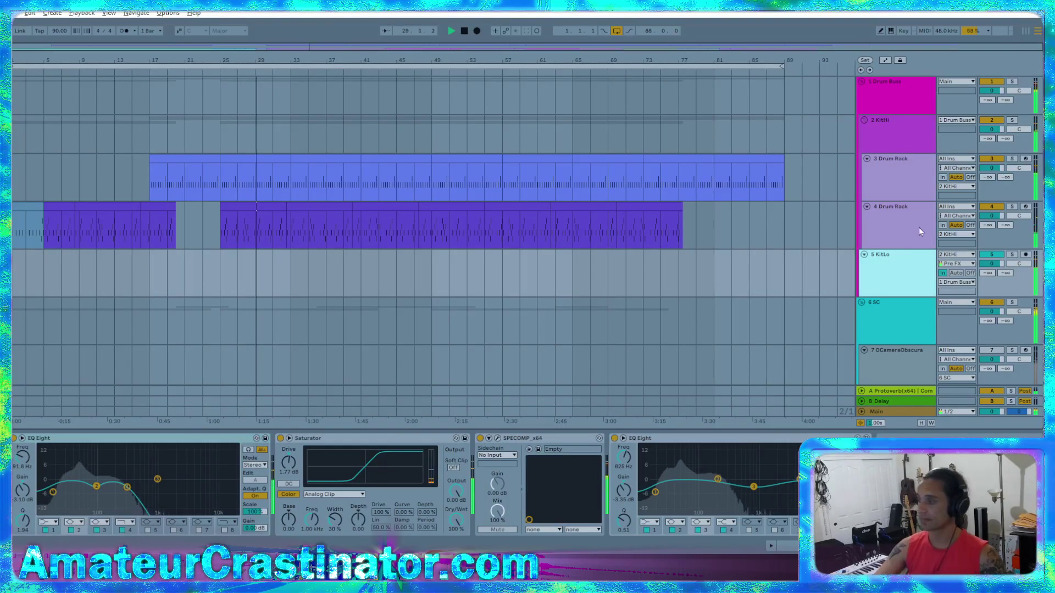
left_click(907, 96)
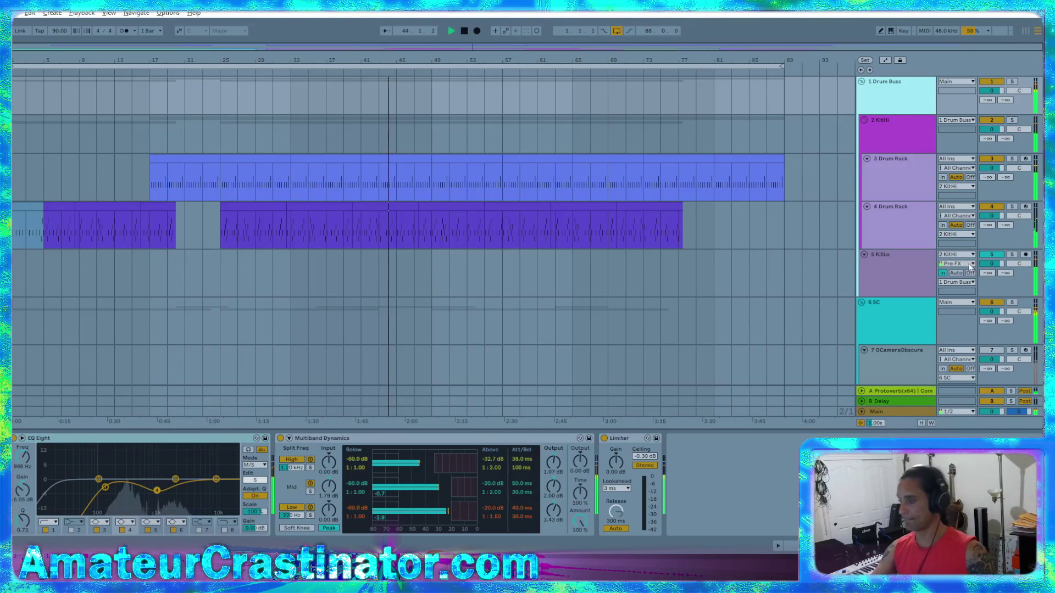
left_click(761, 482)
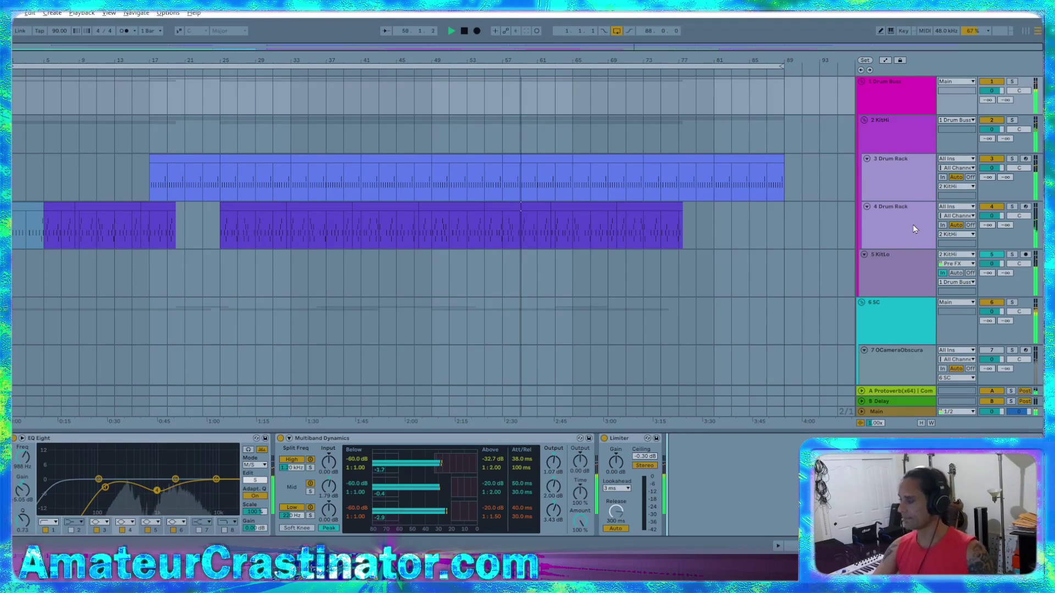
scroll(901, 256, "down", 5)
scroll(863, 250, "down", 4)
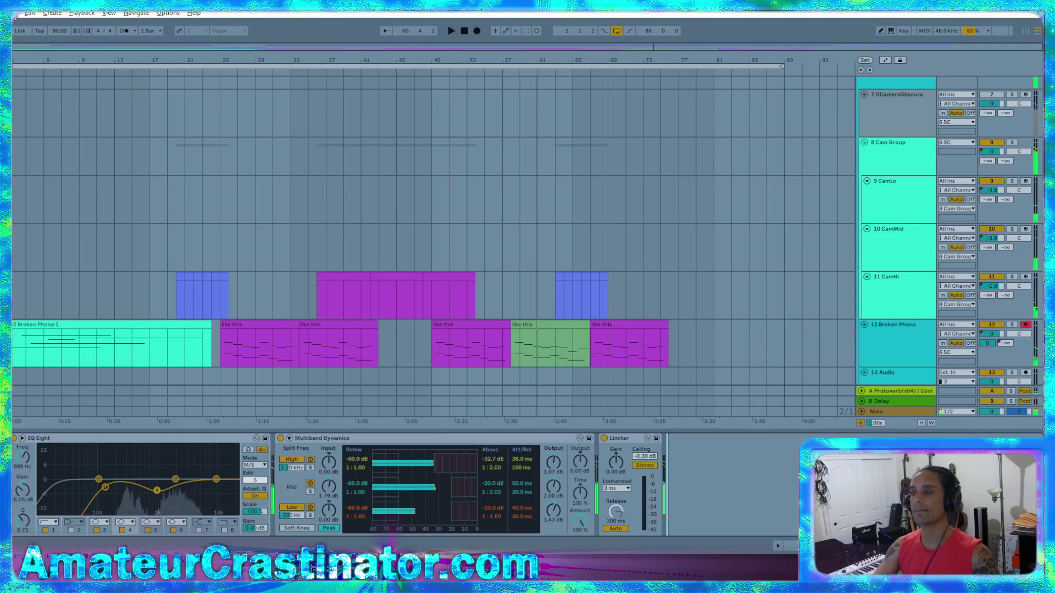
- Open another Live Set from a different project folder in Album 001
left_click(17, 12)
left_click(33, 30)
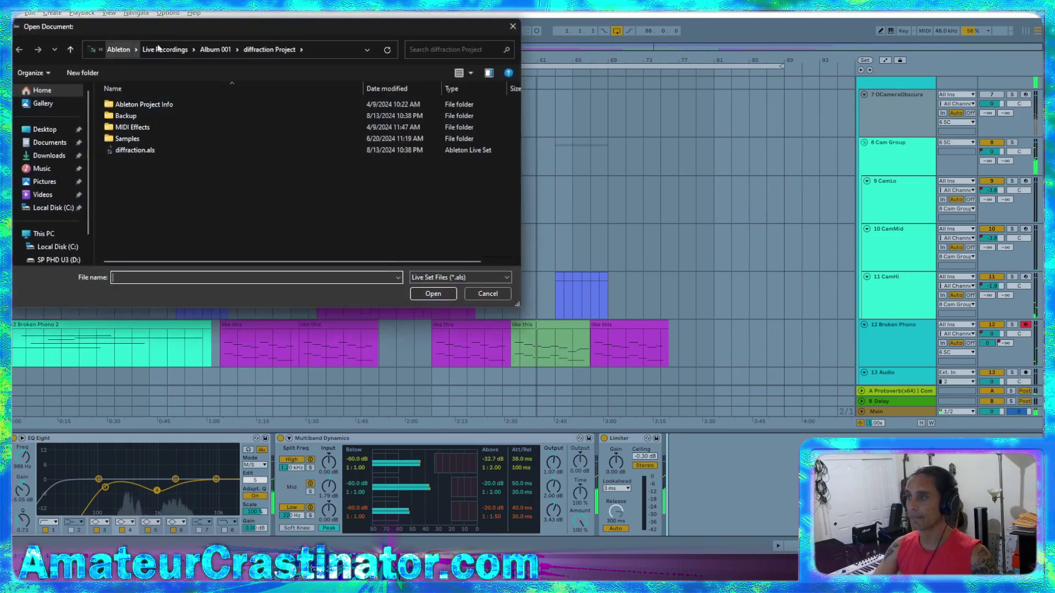
left_click(221, 50)
double_click(147, 139)
double_click(132, 139)
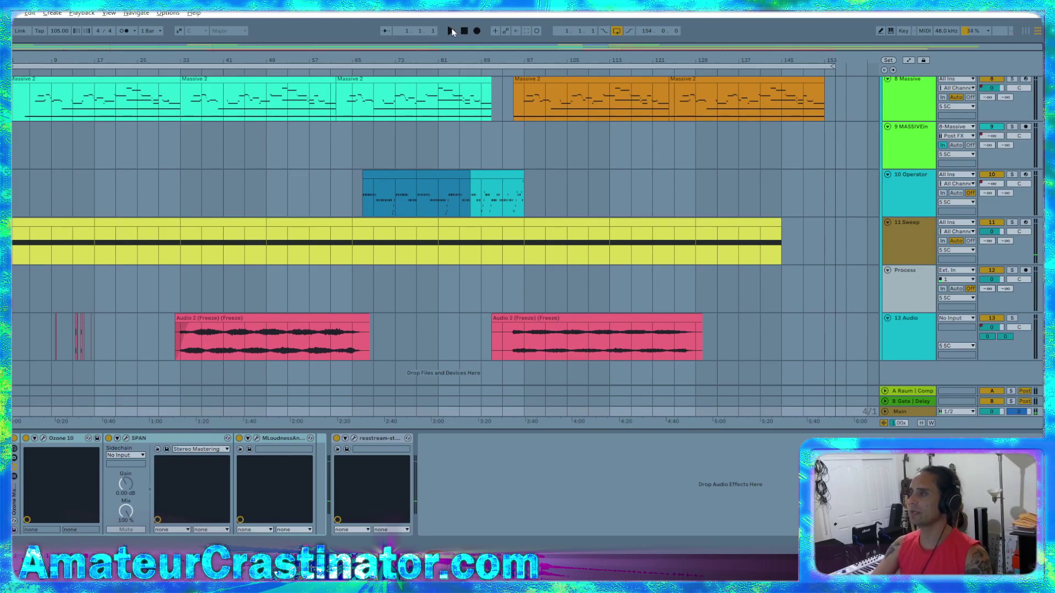
- Play the opened set from the beginning, look over its drum, Wavetable, Massive, Operator and audio tracks, and stop playback
left_click(452, 31)
scroll(506, 153, "up", 8)
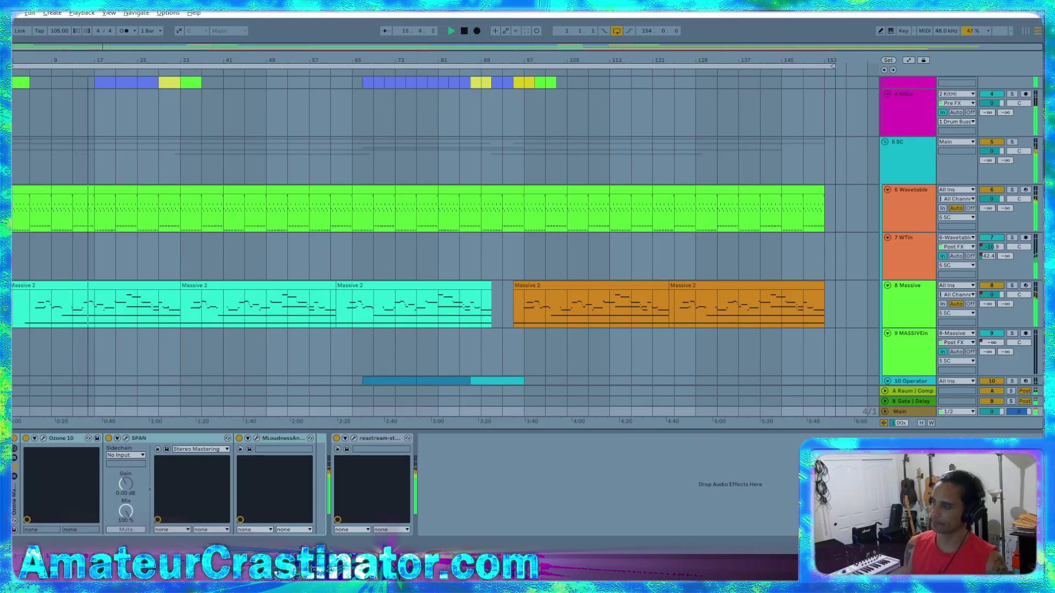
scroll(387, 260, "down", 6)
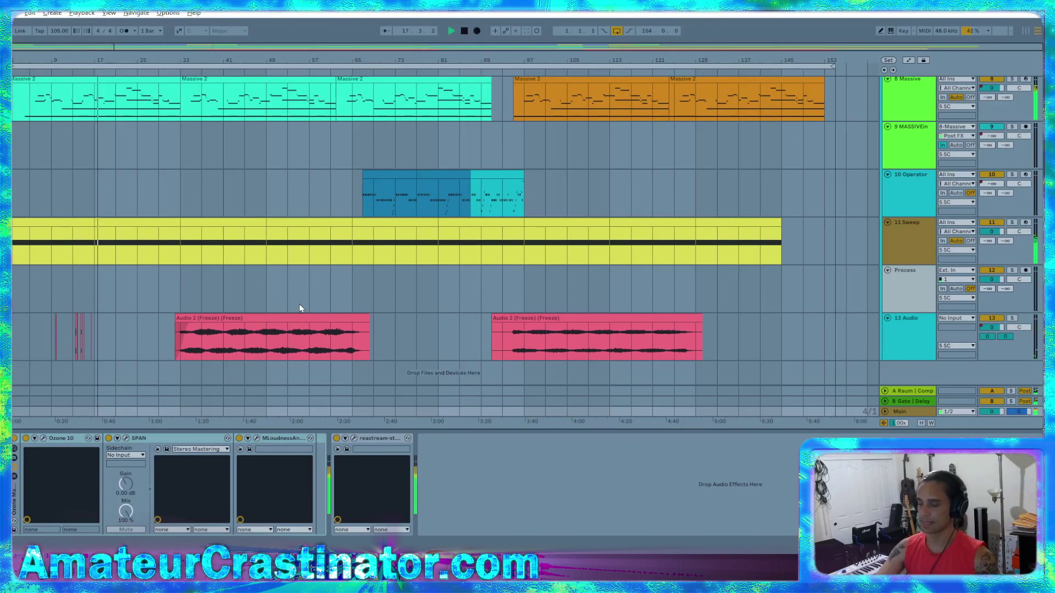
scroll(803, 290, "up", 4)
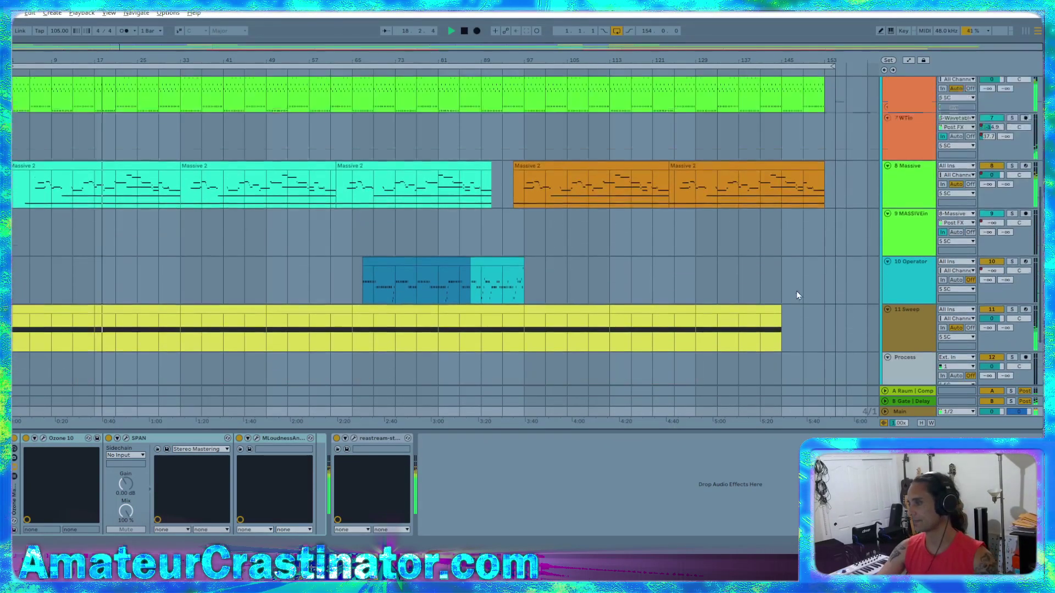
scroll(747, 273, "up", 4)
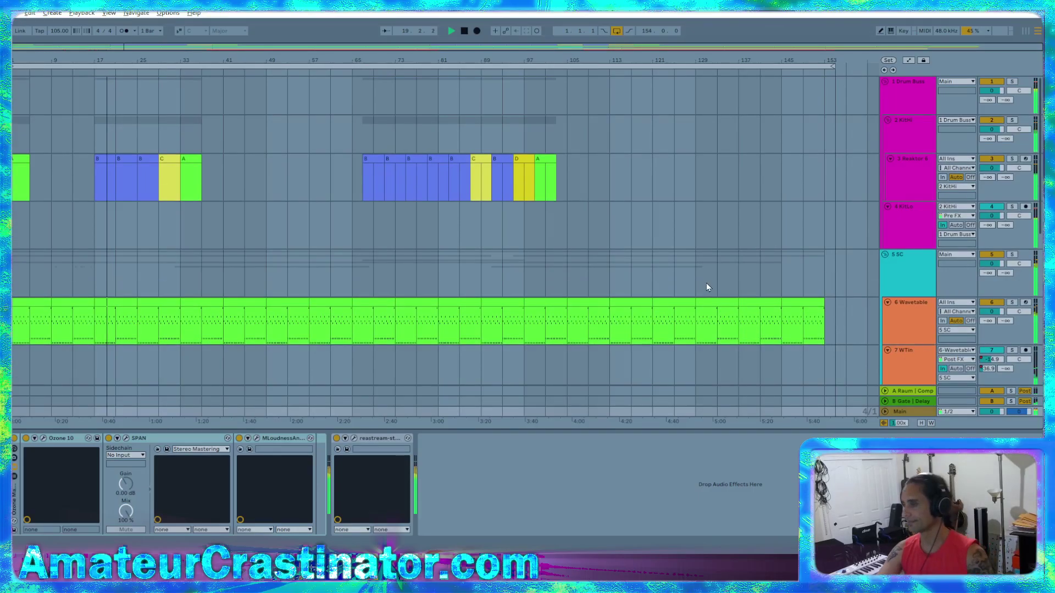
scroll(707, 285, "down", 2)
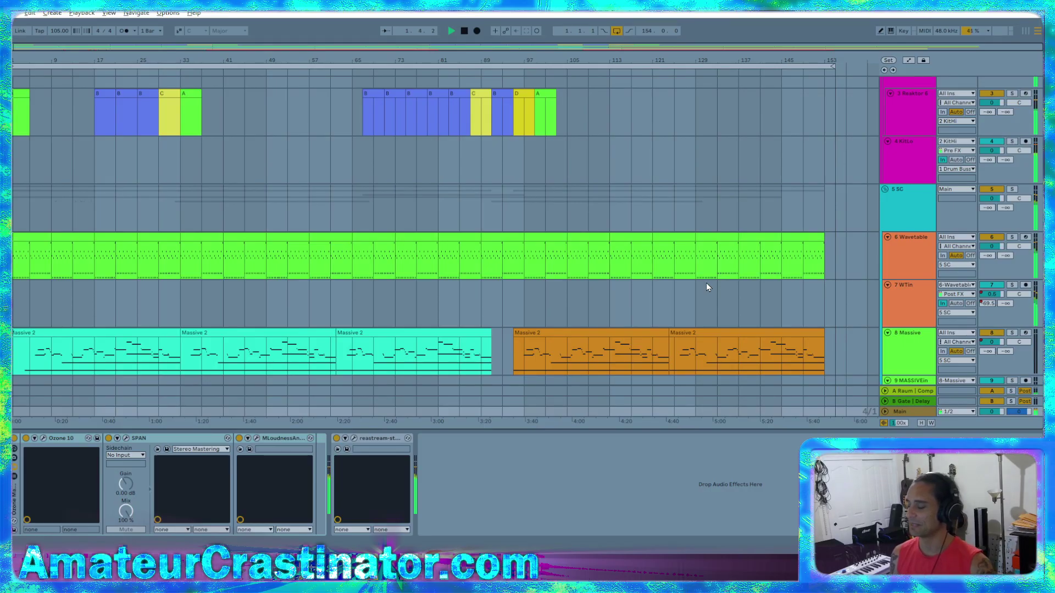
key("space")
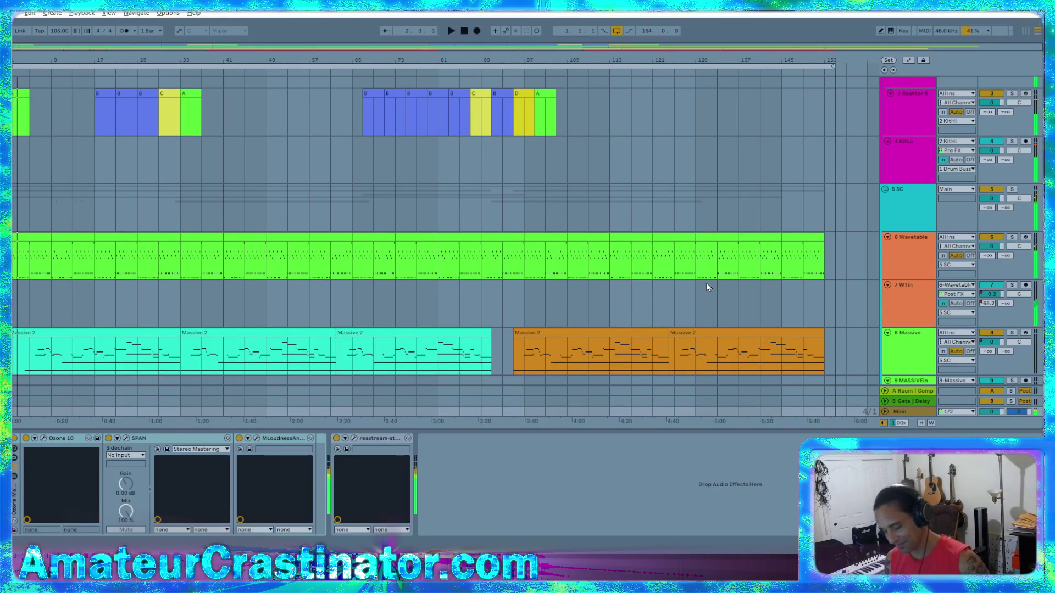